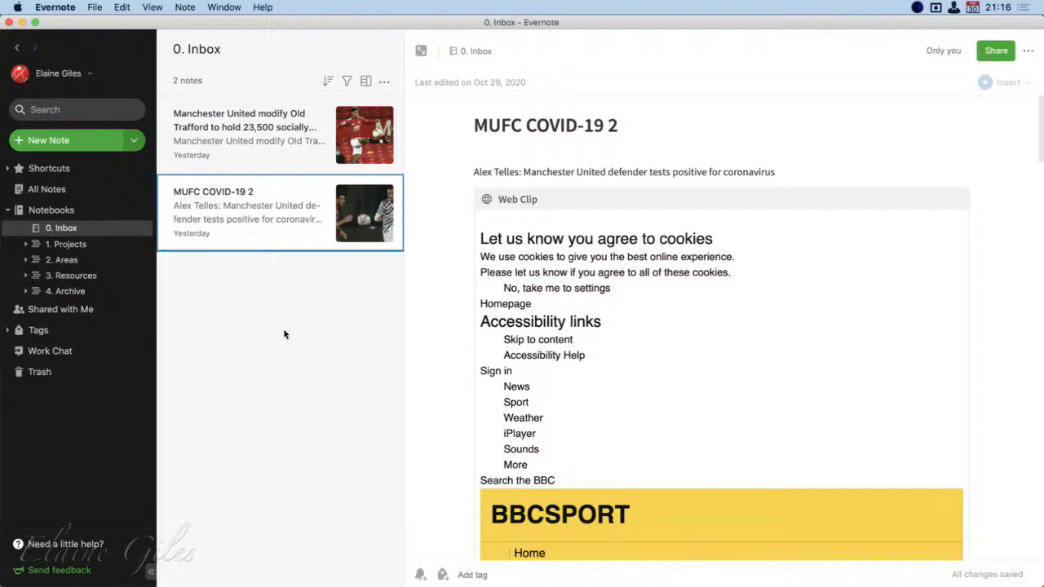
Open the Index - GAIP note in the Course: GAIP notebook of the 4. Archive stack to view its checkboxes
click(25, 291)
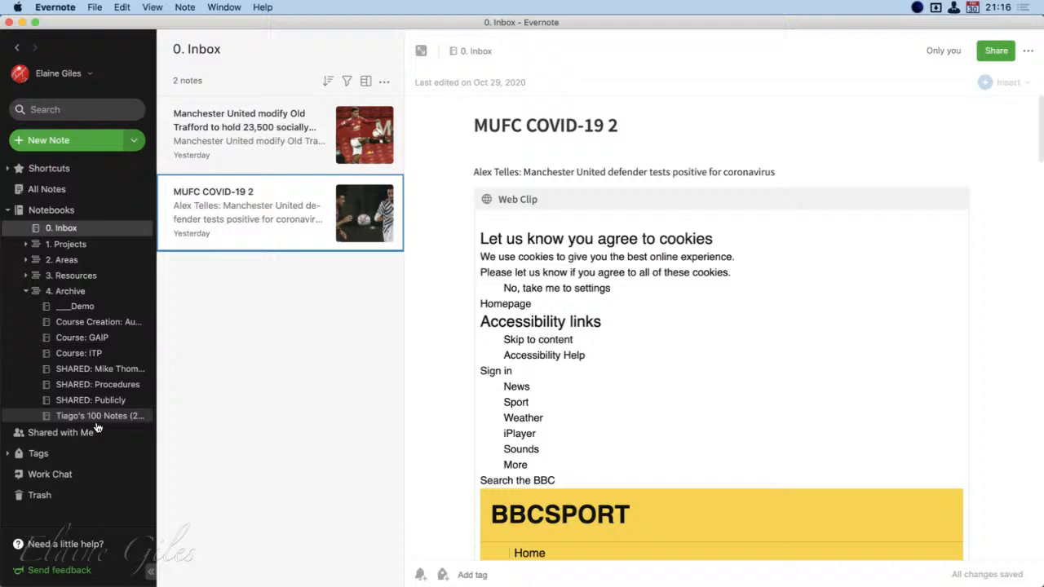
click(98, 338)
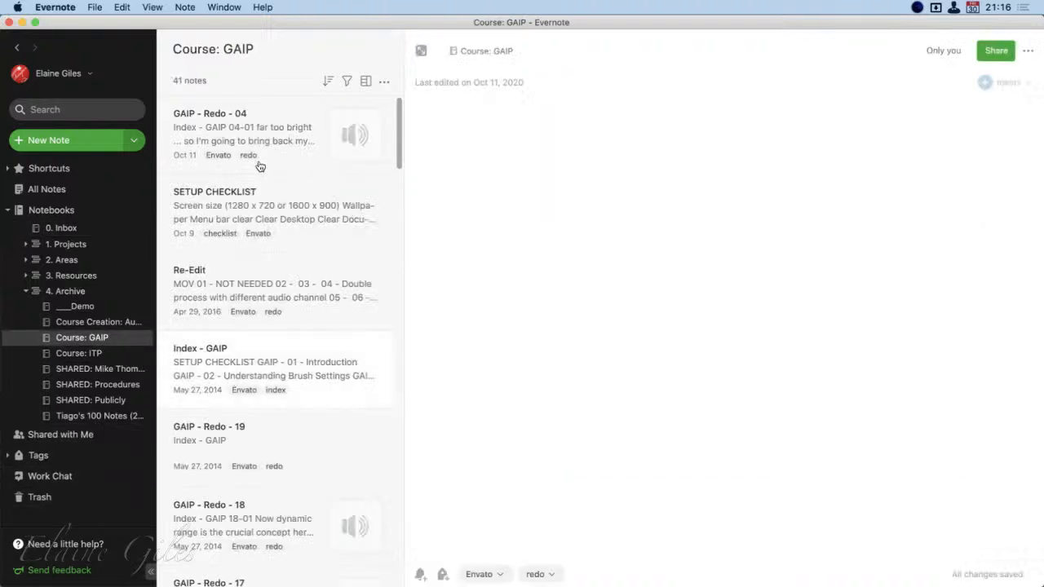
click(229, 375)
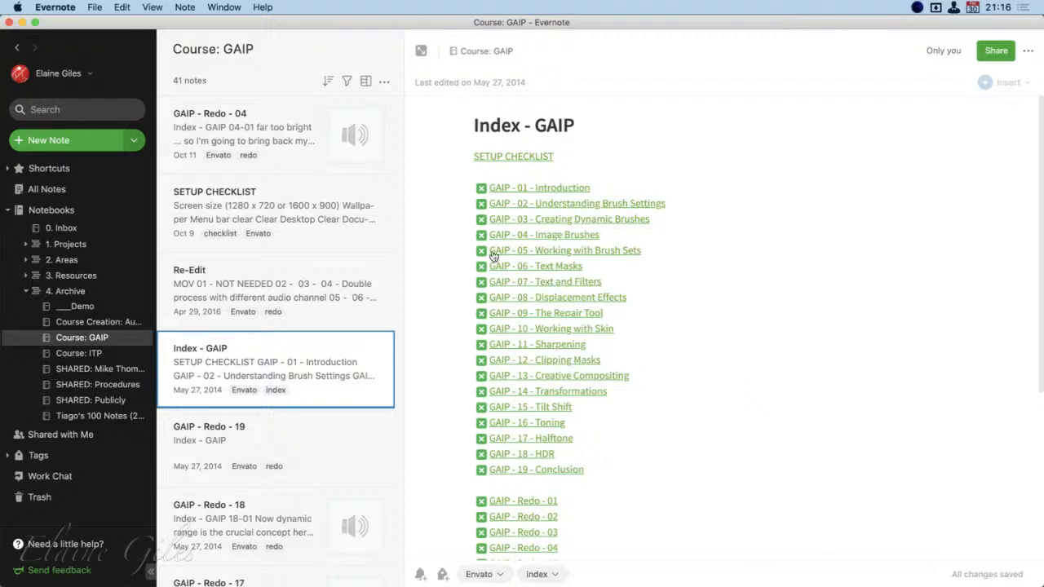
Create a note in the 0. Inbox notebook titled "Test Note for Checkboxes"
click(70, 230)
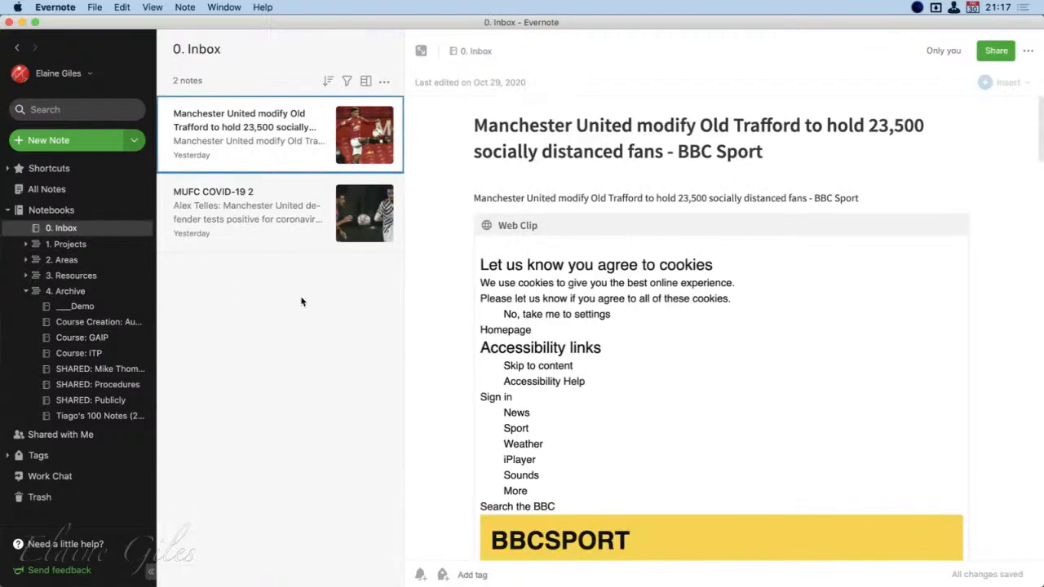
key(super+n)
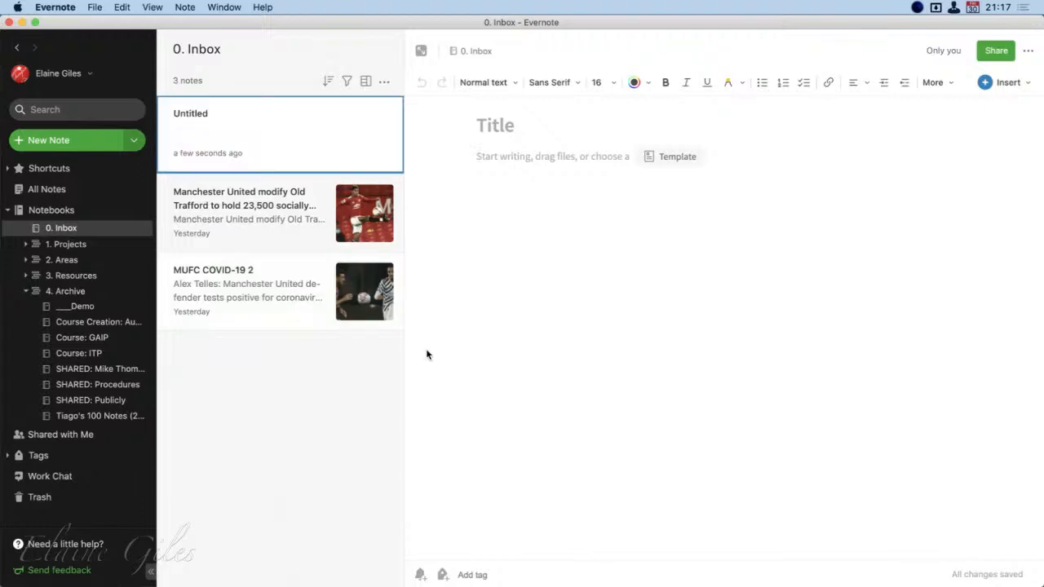
click(502, 124)
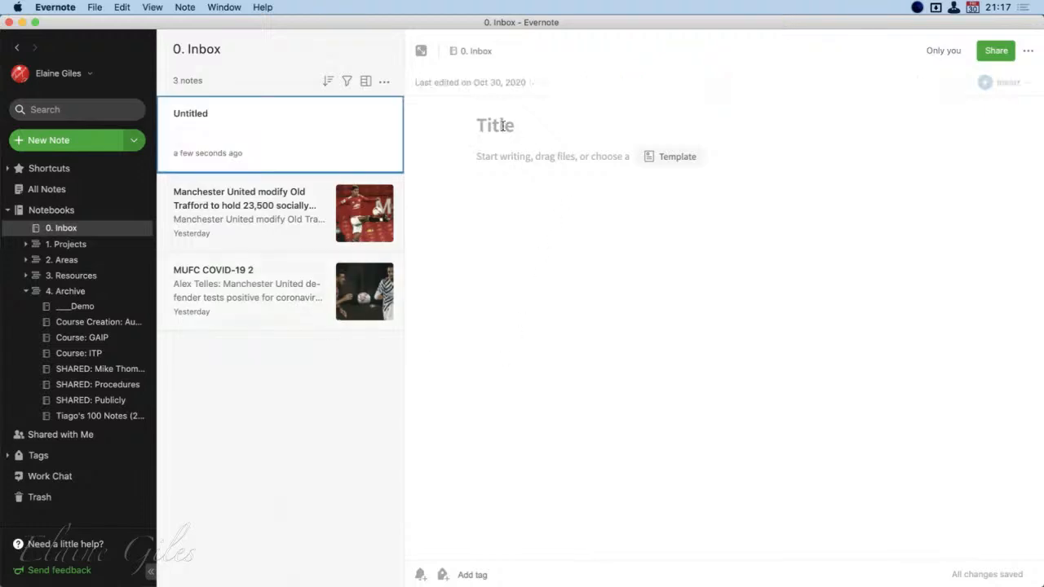
text(Test Note)
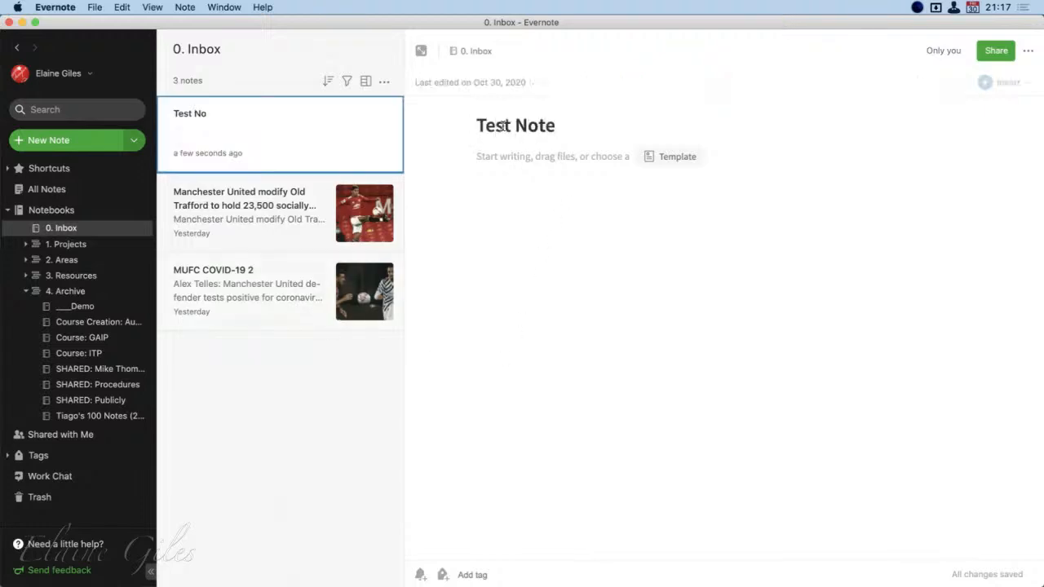
text( for Checkboxes)
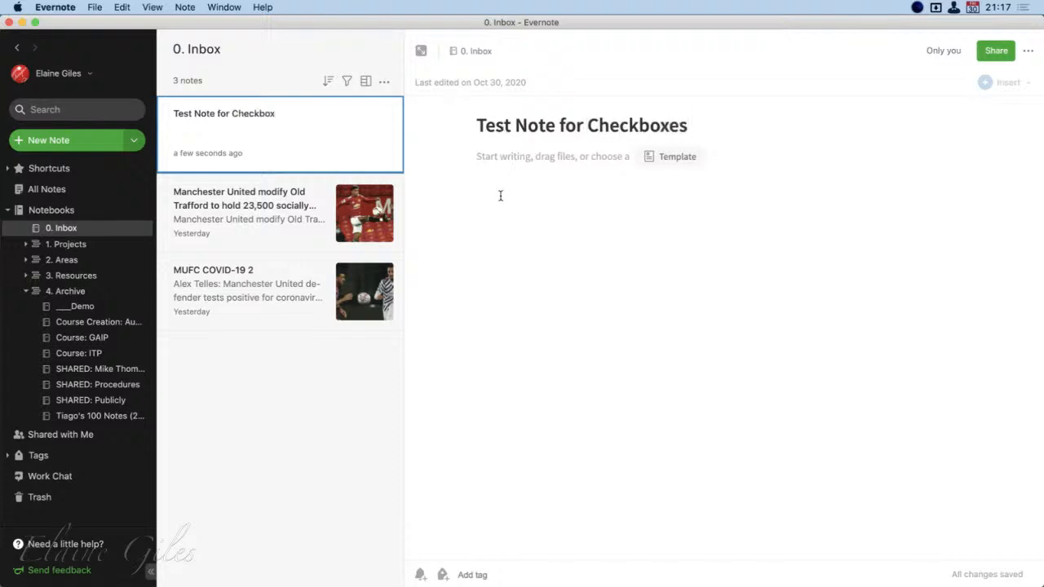
key(Return)
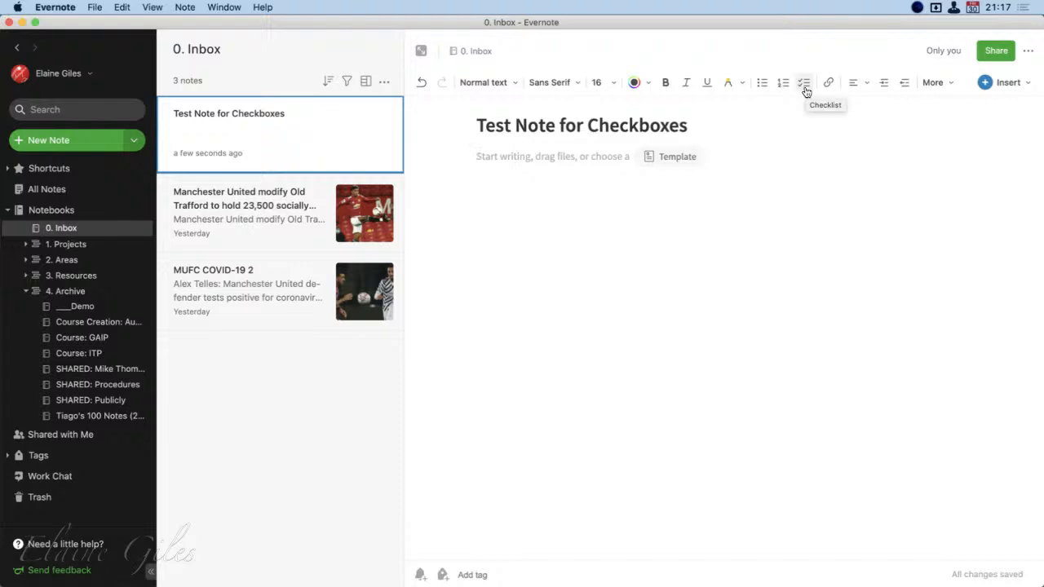
Insert a checkbox in the note body, label it "Item 1" and tick it off
click(952, 85)
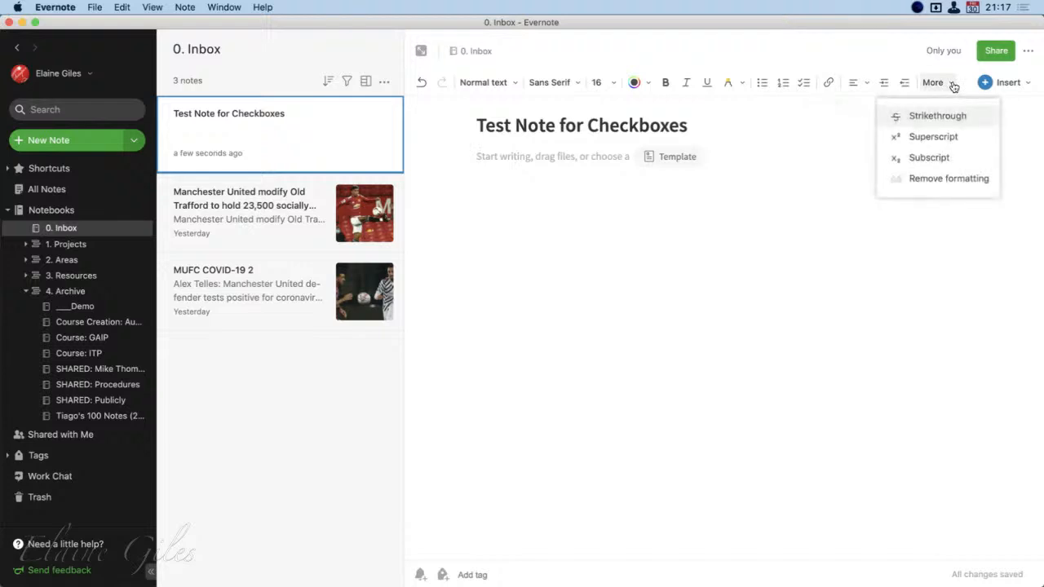
click(1011, 82)
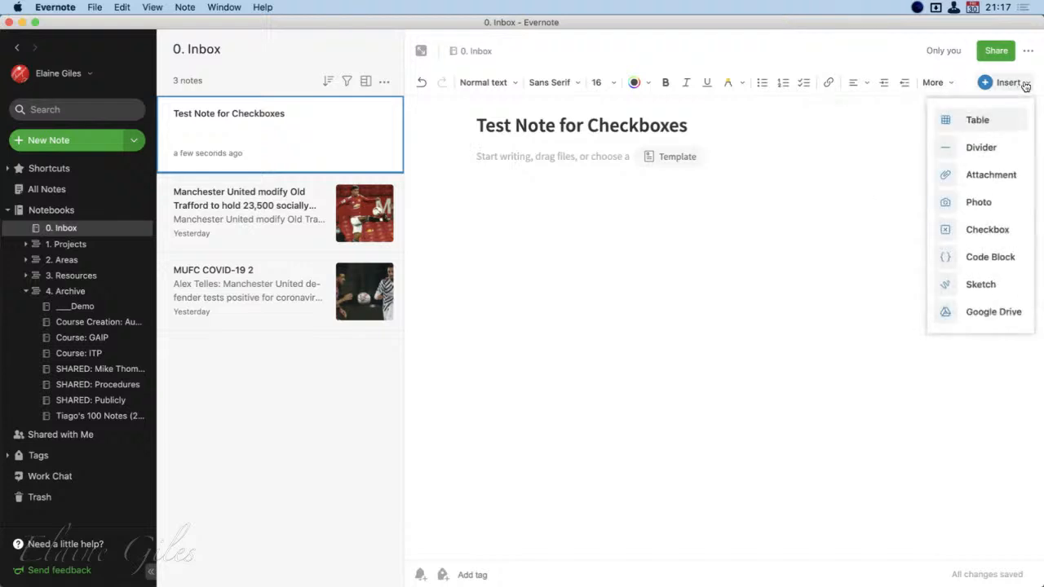
click(987, 230)
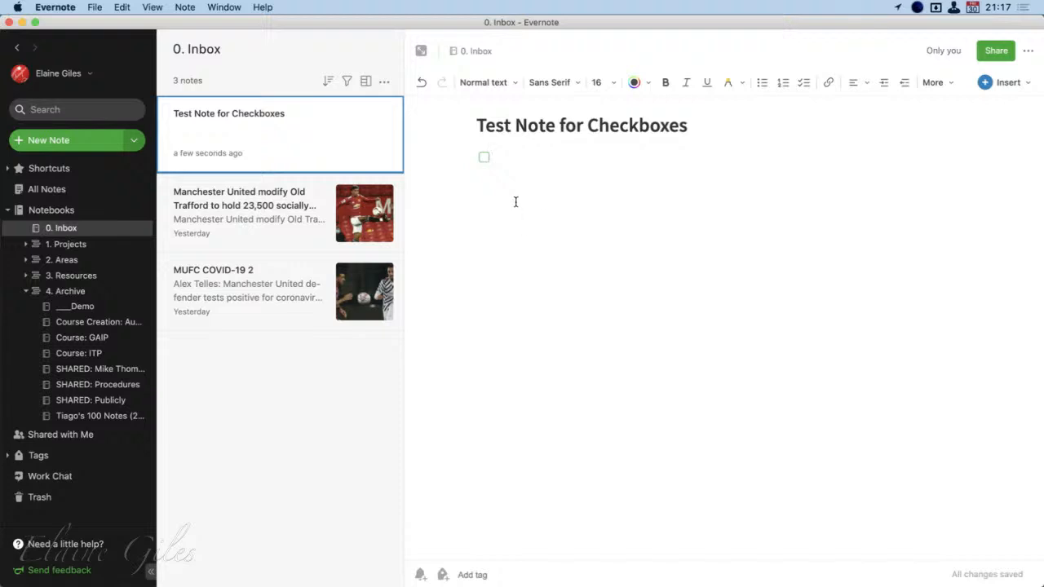
text(Item 1)
click(482, 158)
Add "Item 2" and "Item 3" as further checklist entries below Item 1
key(Return)
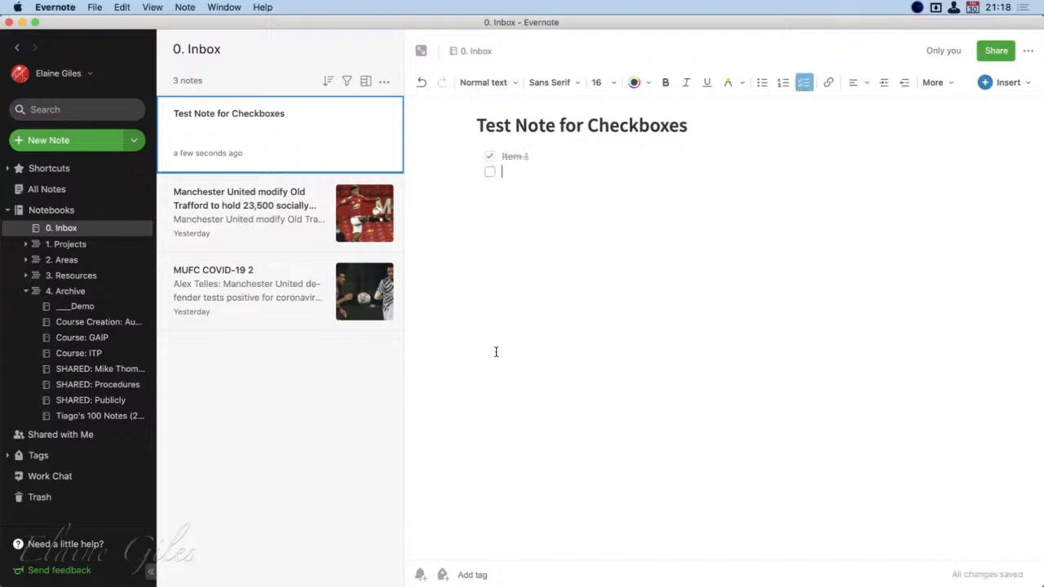
key(Return)
click(538, 163)
key(Return)
text(Item 2)
key(Return)
text(Item)
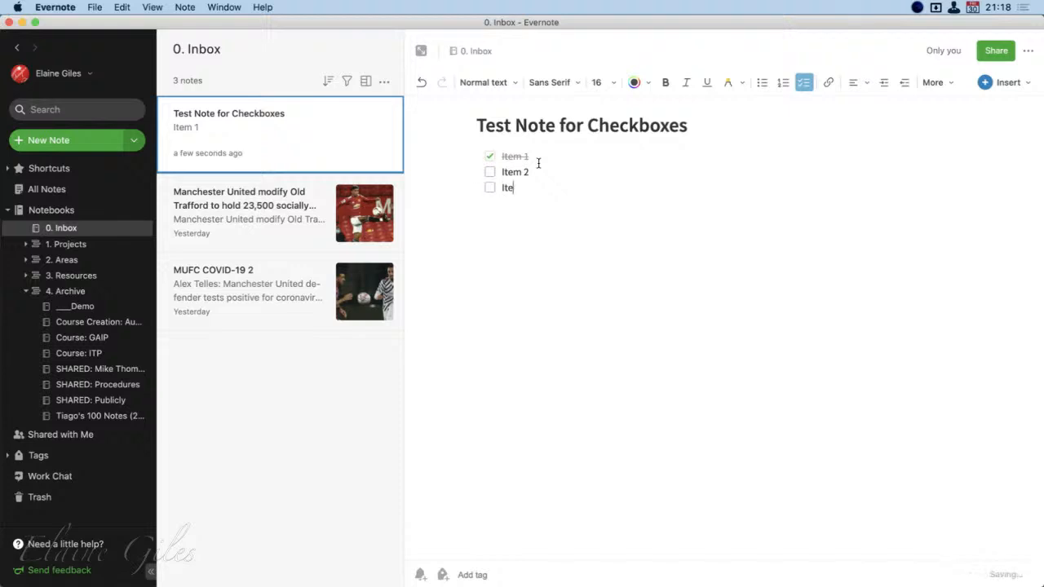
text( 3)
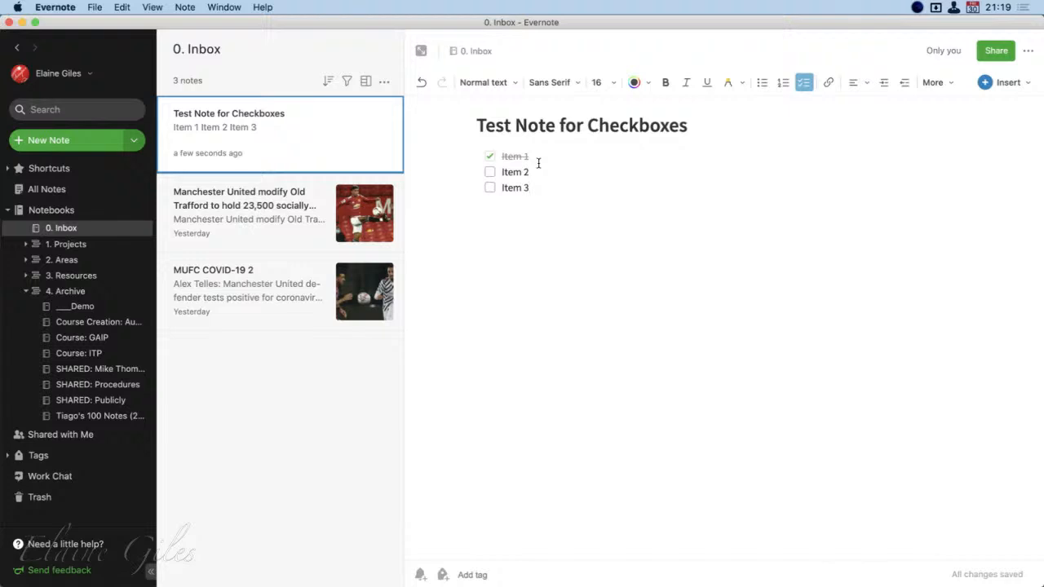
Open the Index - GAIP note from the Course: GAIP notebook in its own separate window
click(90, 340)
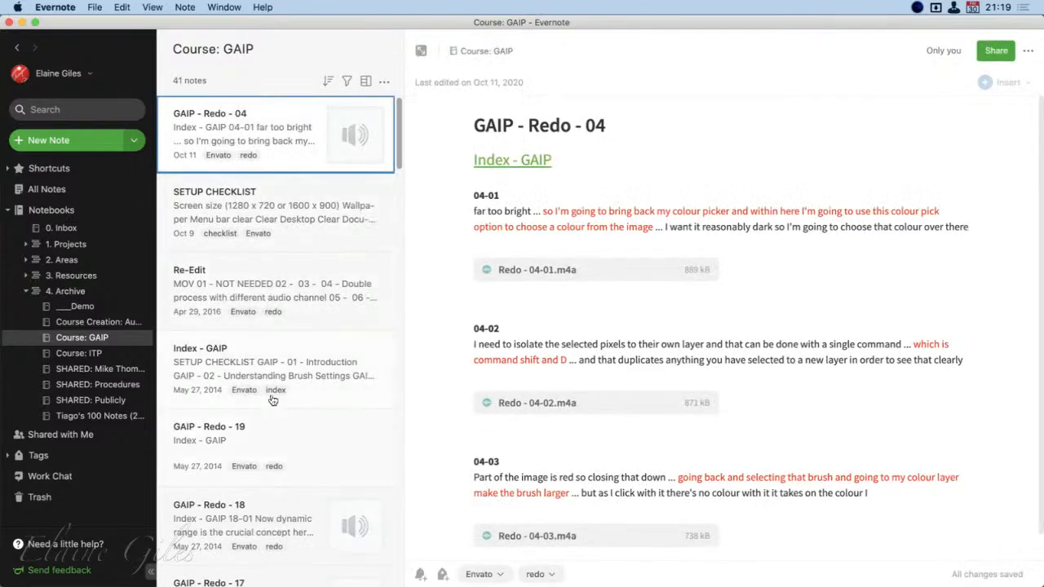
click(270, 369)
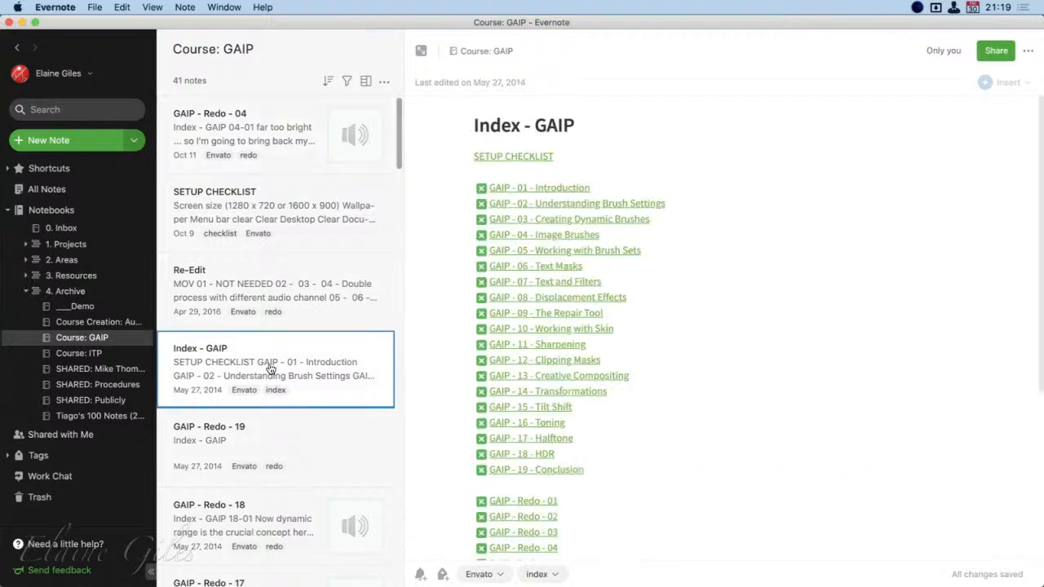
double_click(270, 369)
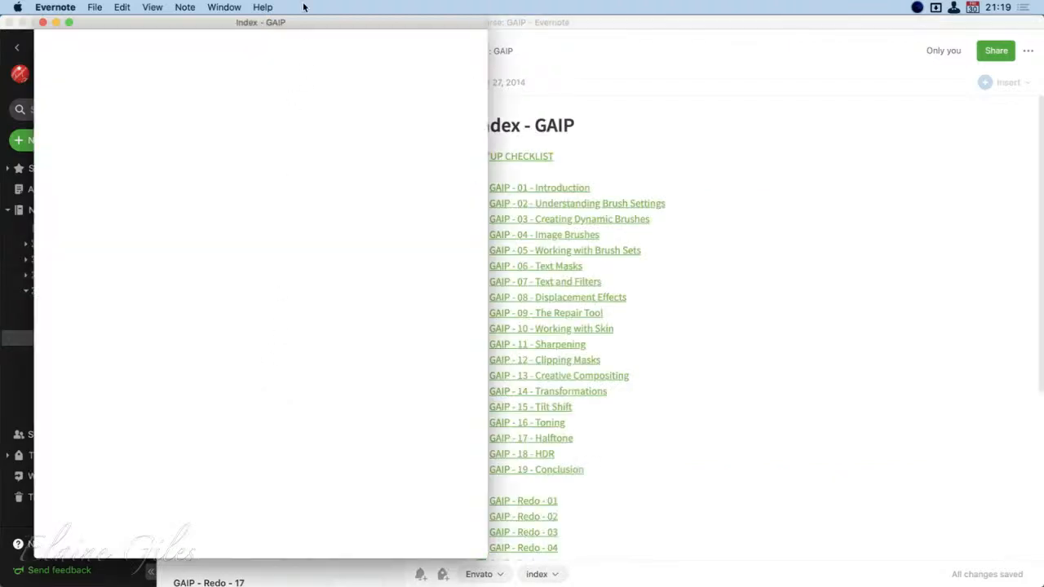
drag(303, 24, 870, 3)
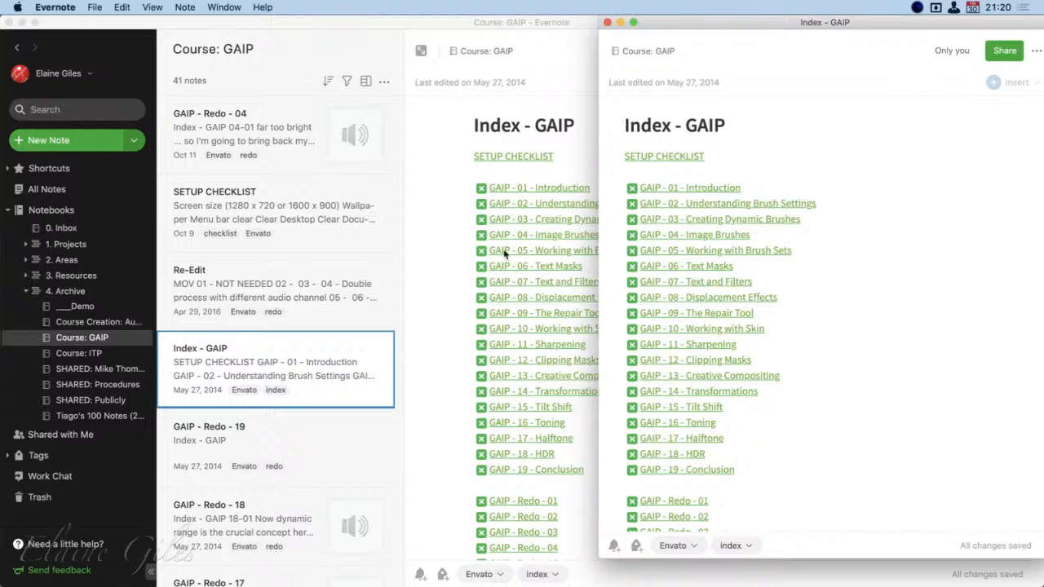
key(super+w)
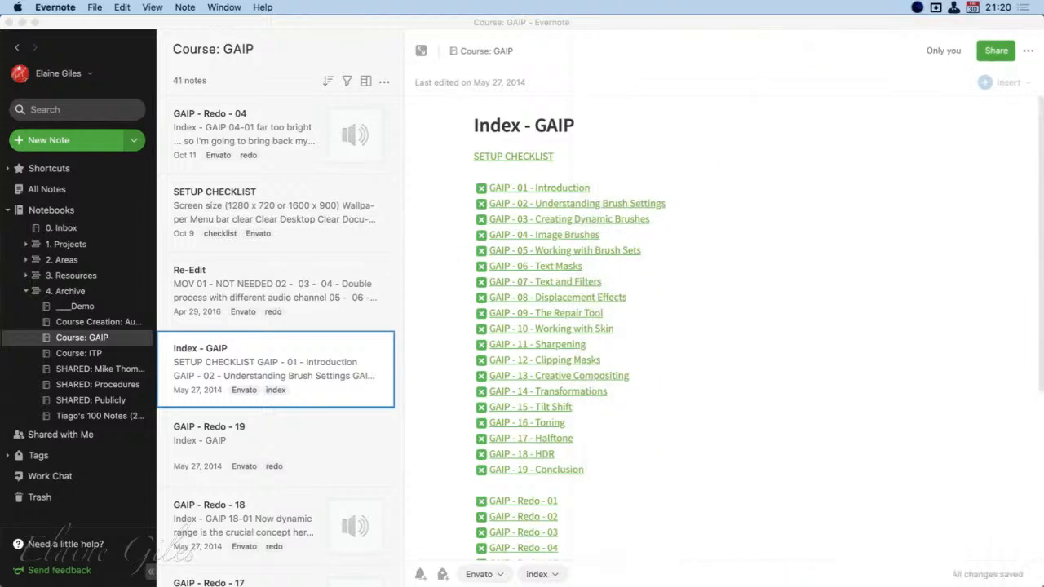
Place the Index - GAIP window beside a narrowed main window showing the Inbox test note, and select the index's GAIP - 01 - Introduction link
click(65, 231)
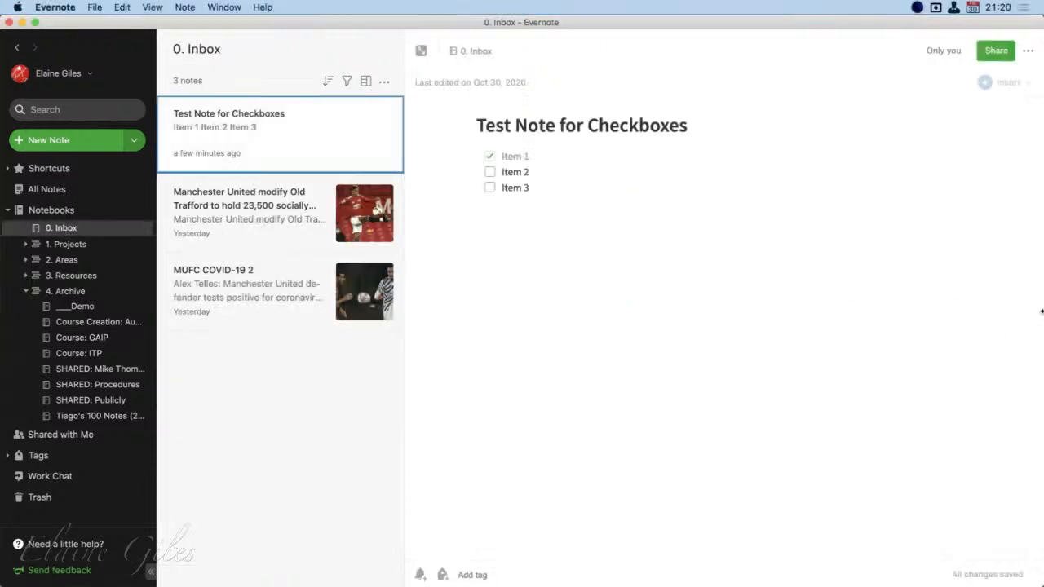
drag(1039, 311, 677, 319)
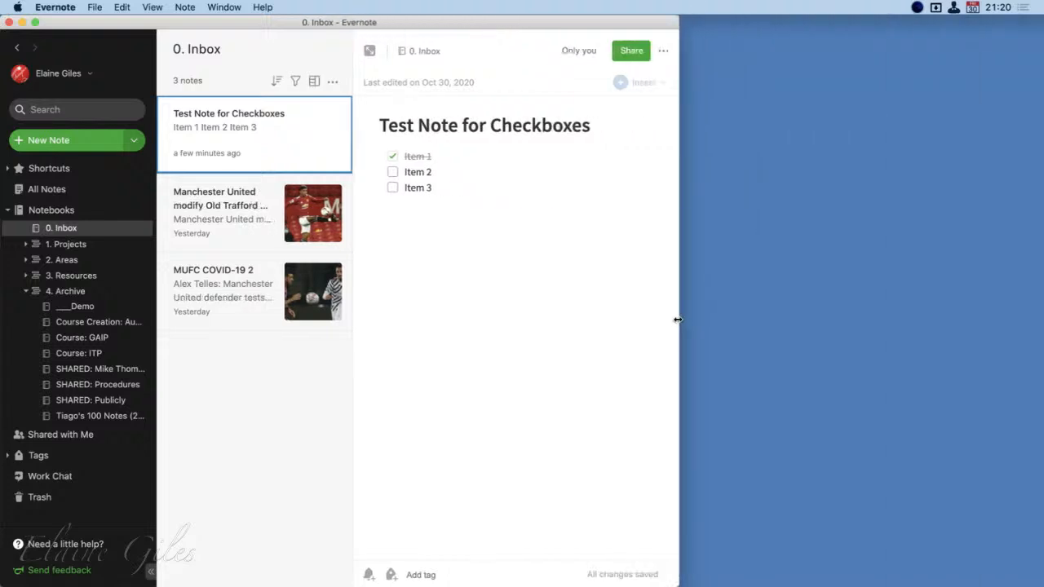
drag(1043, 269, 859, 29)
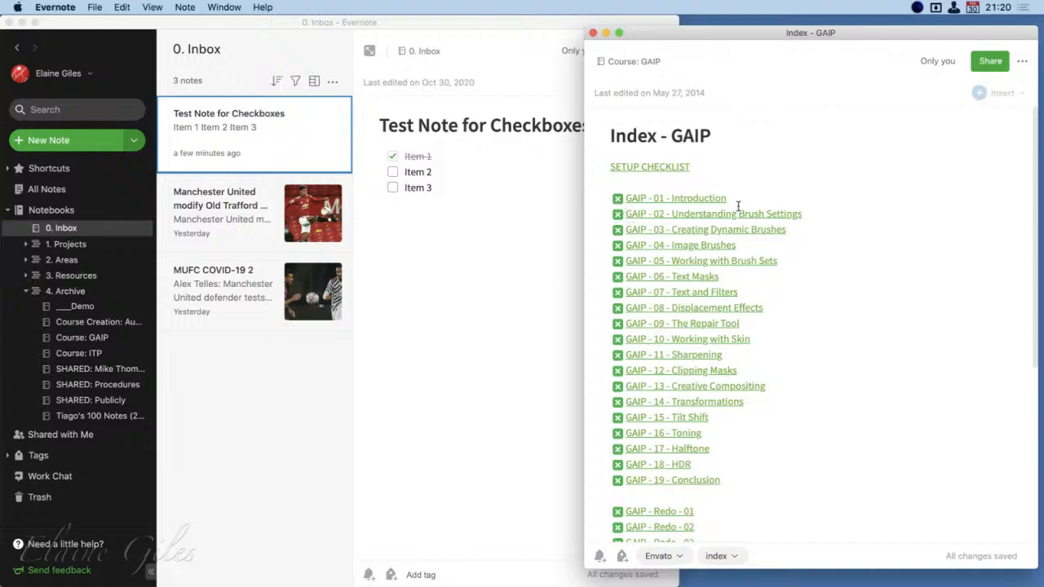
drag(737, 202, 628, 204)
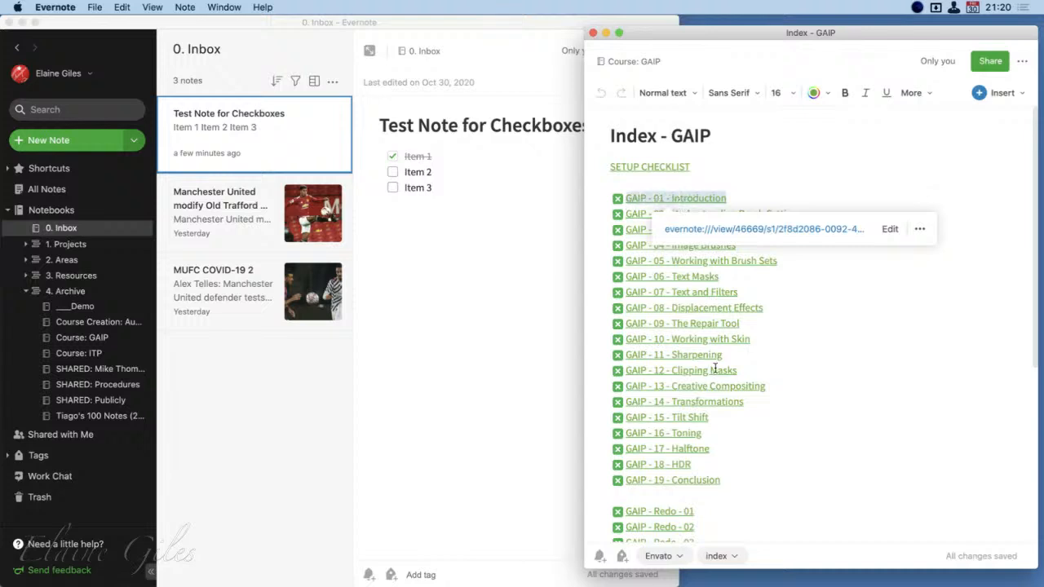
Tick Item 2 and Item 3 in the test note's checklist, and clear Item 2 again
click(441, 170)
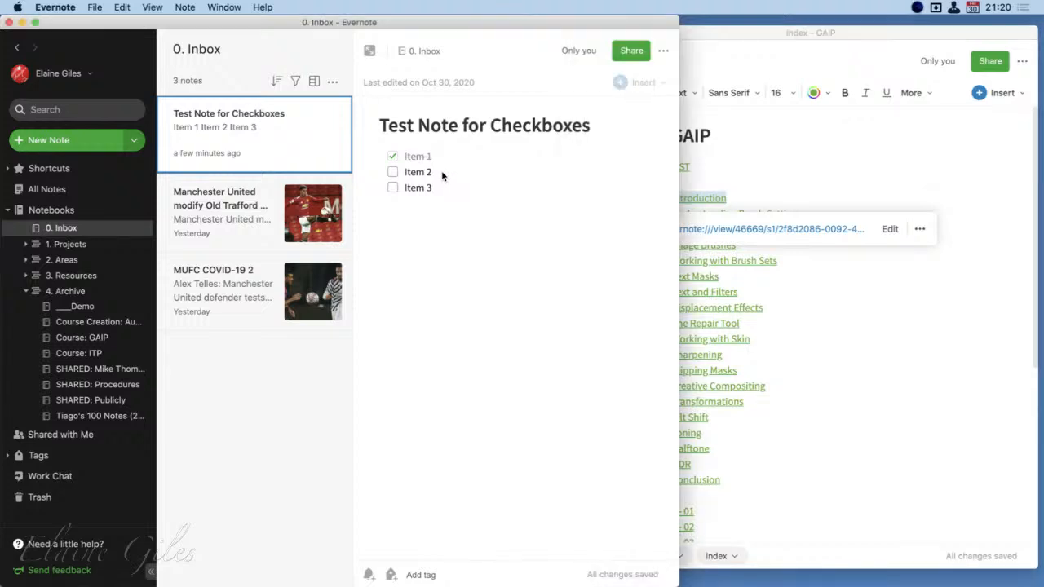
click(392, 173)
click(392, 188)
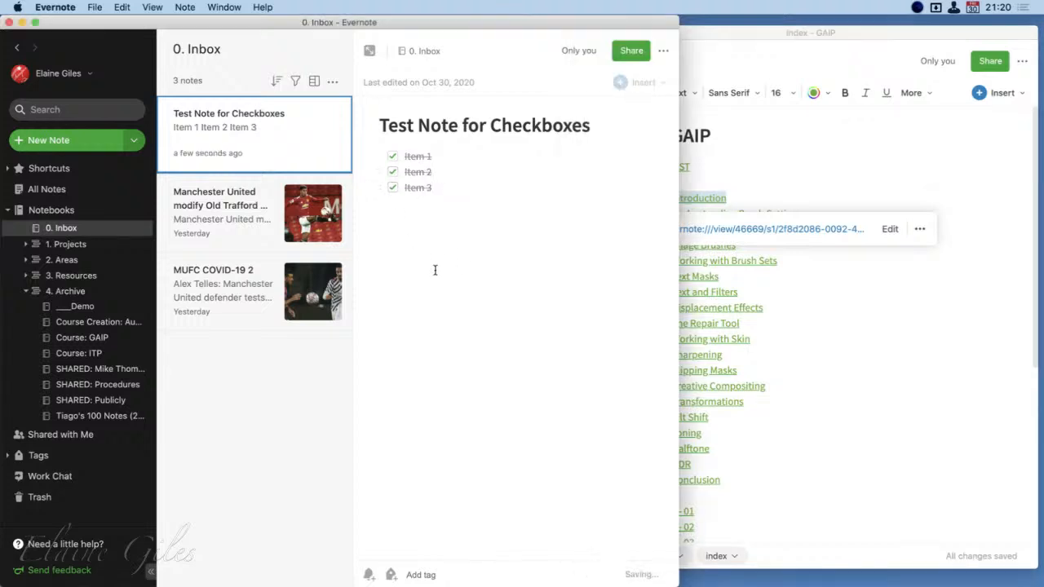
click(392, 173)
Add "Item 4" and "Item 5" as plain text lines below the test note's checklist, separated by a blank line
click(1026, 340)
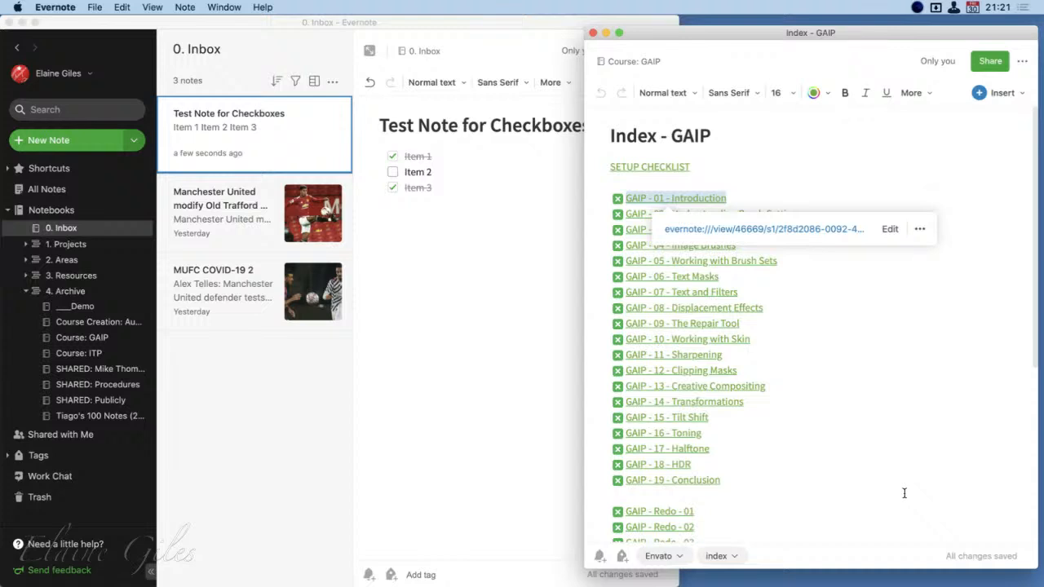
click(450, 266)
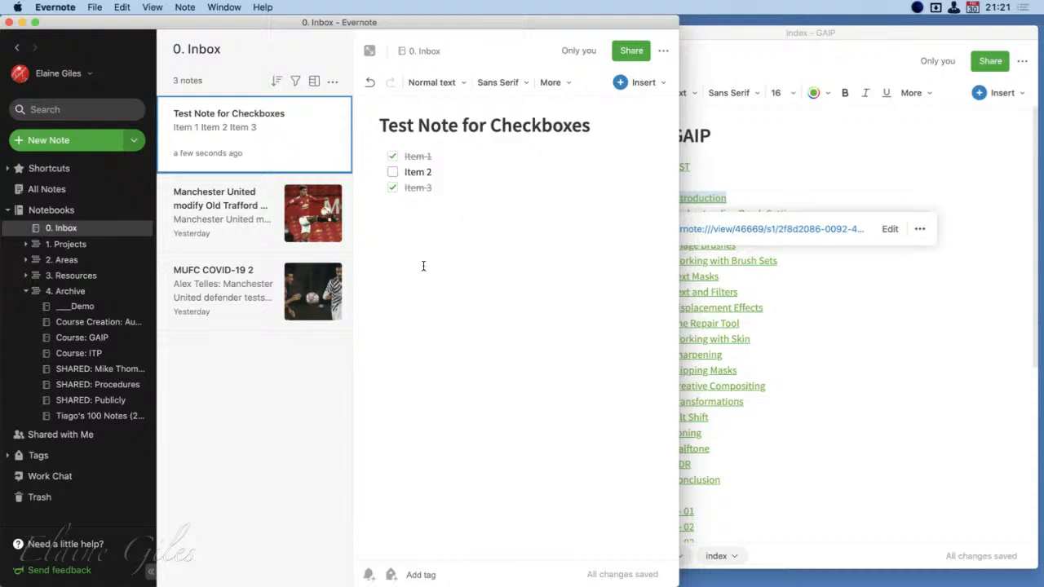
text(Item)
text( 4 )
text(Item 5)
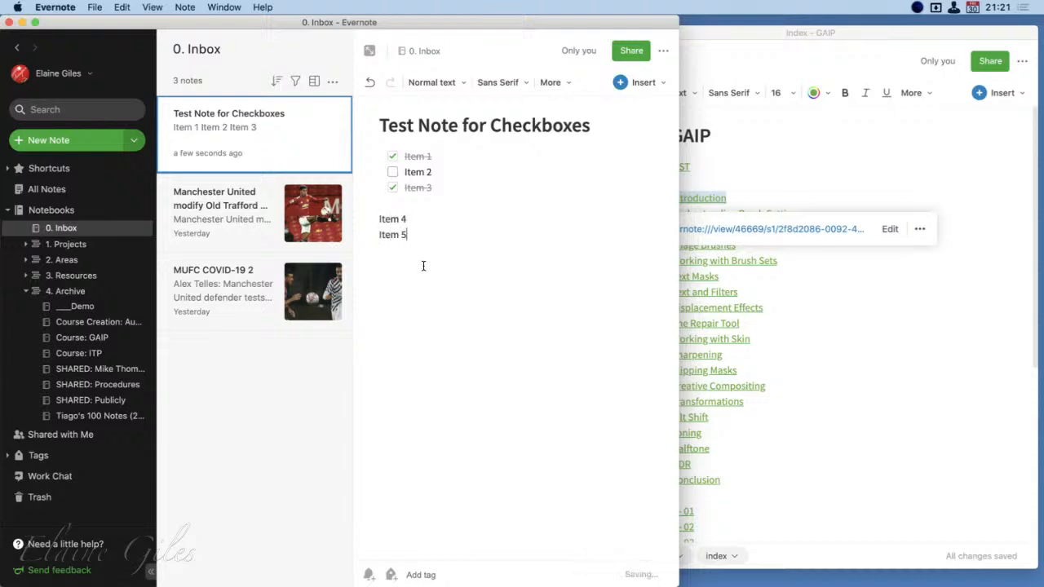
Enlarge the main window again, turn the Item 4 line into a checklist entry and tick it off
click(414, 225)
key(ctrl+alt+Return)
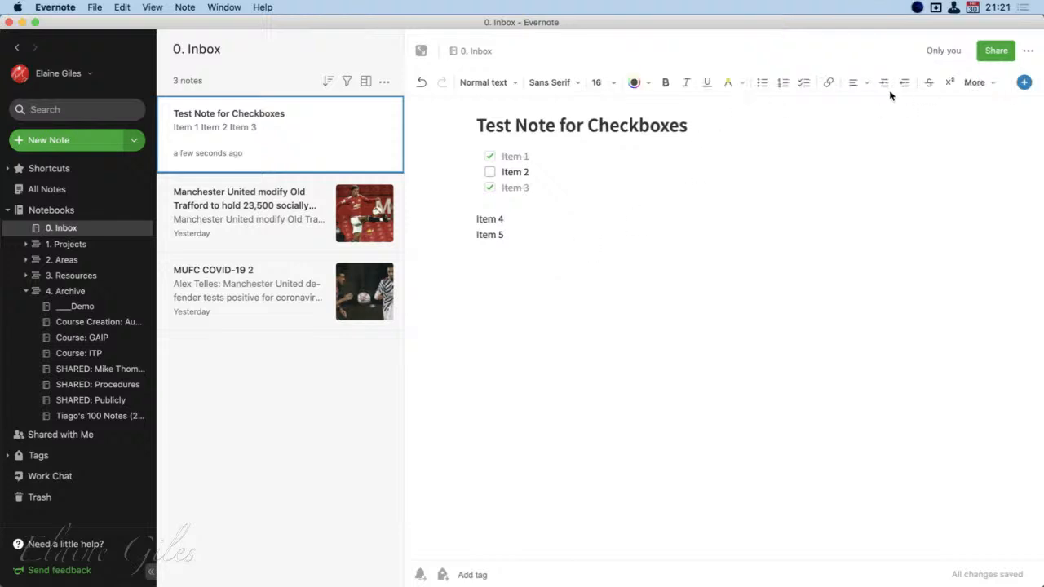
click(804, 83)
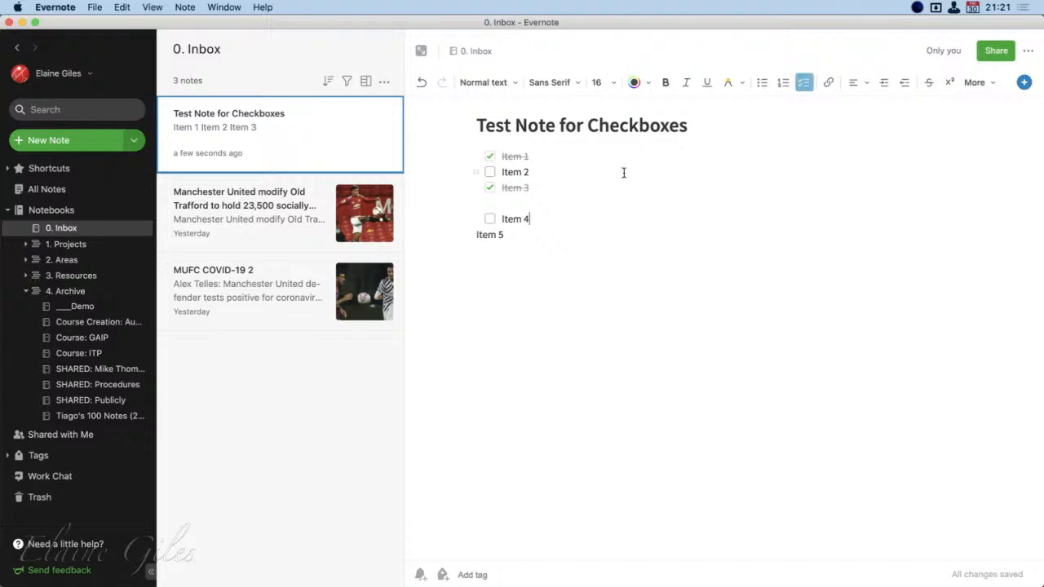
click(490, 219)
Add plain text lines "Item 6" and "Item 7" below Item 5, and insert a blank line above Item 5
click(506, 239)
key(Return)
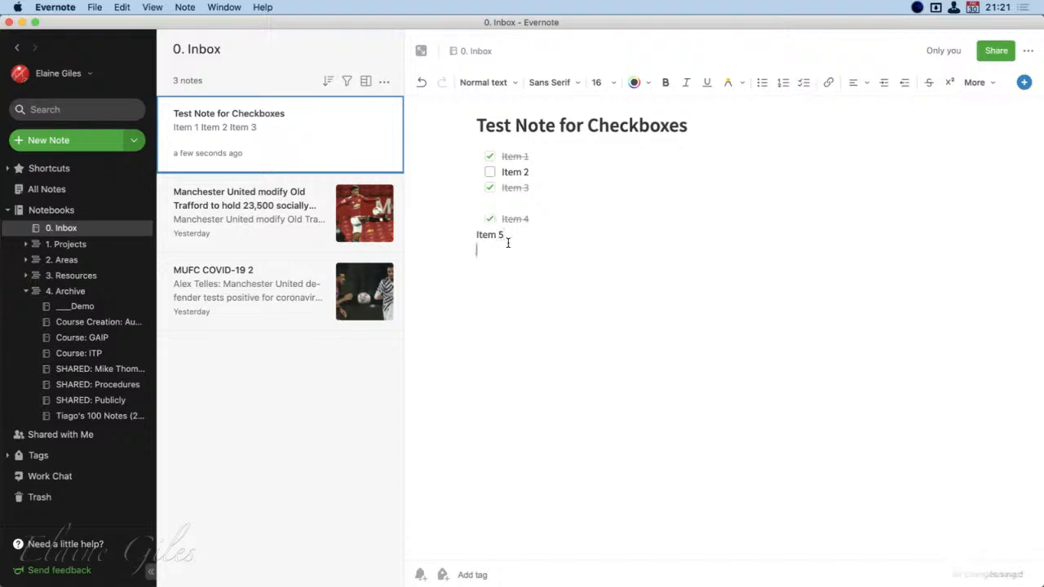
text(Item 6)
key(Return)
text(Item 7)
key(Return)
key(Up)
key(Up)
key(Up)
key(Return)
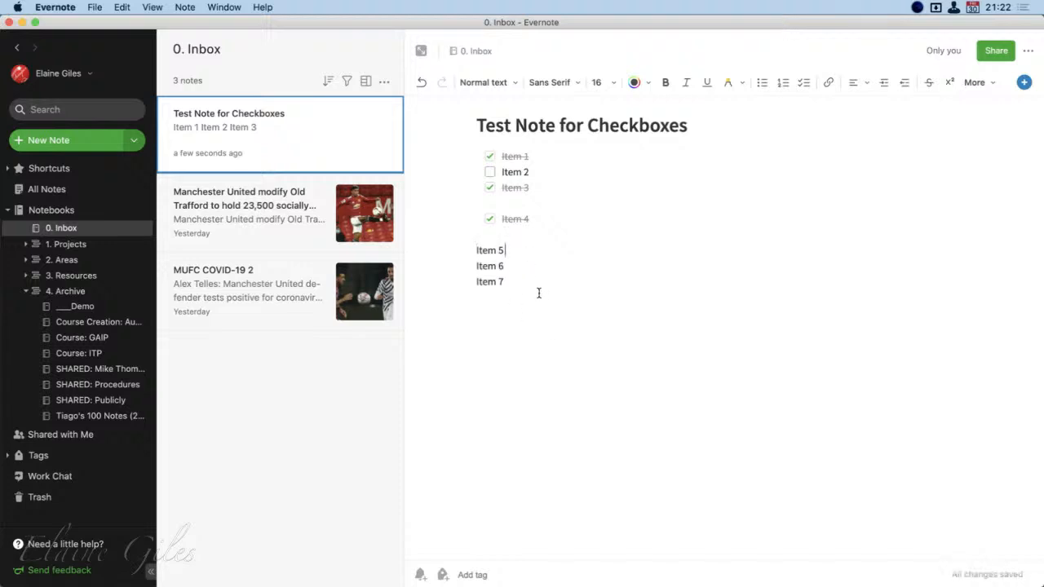
Insert a checkbox at the end of each of the Item 5, Item 6 and Item 7 lines
click(1024, 82)
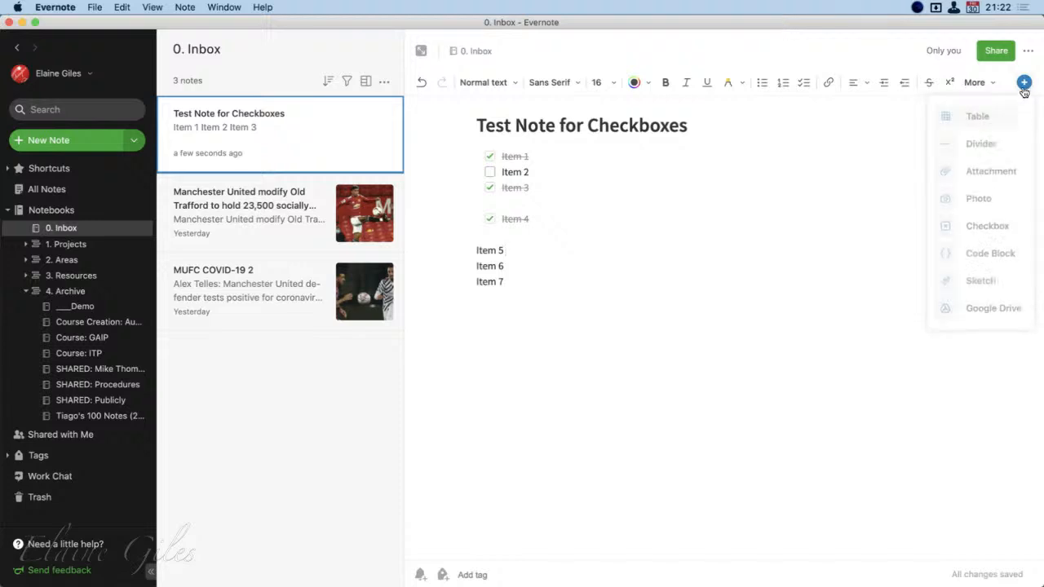
click(992, 232)
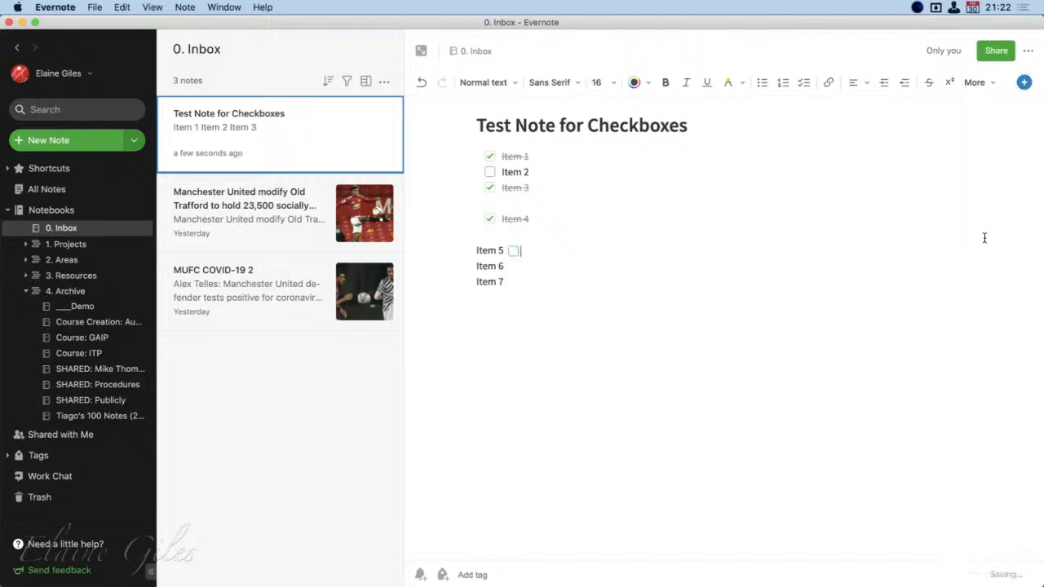
click(519, 270)
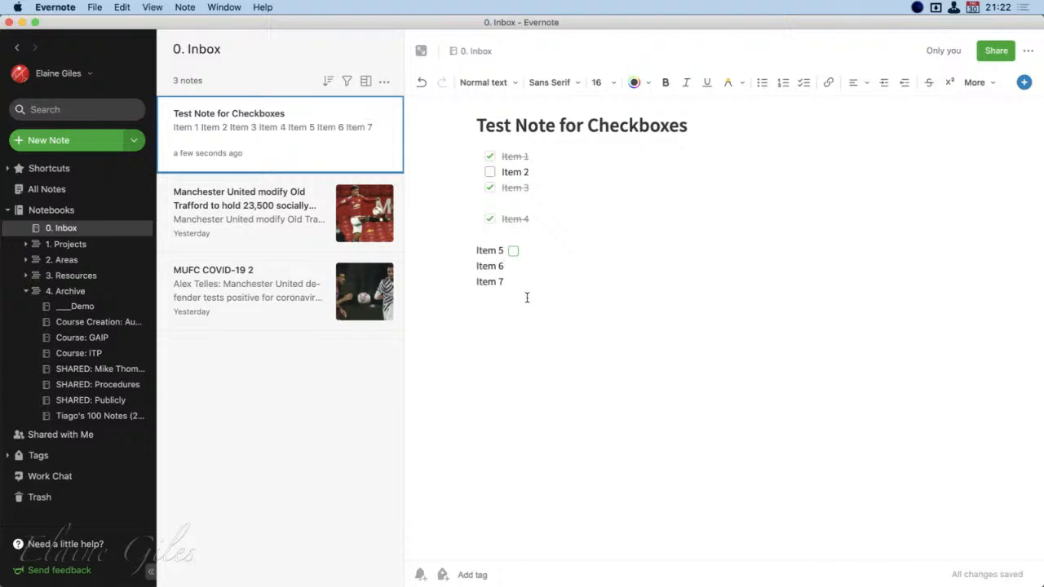
click(1024, 85)
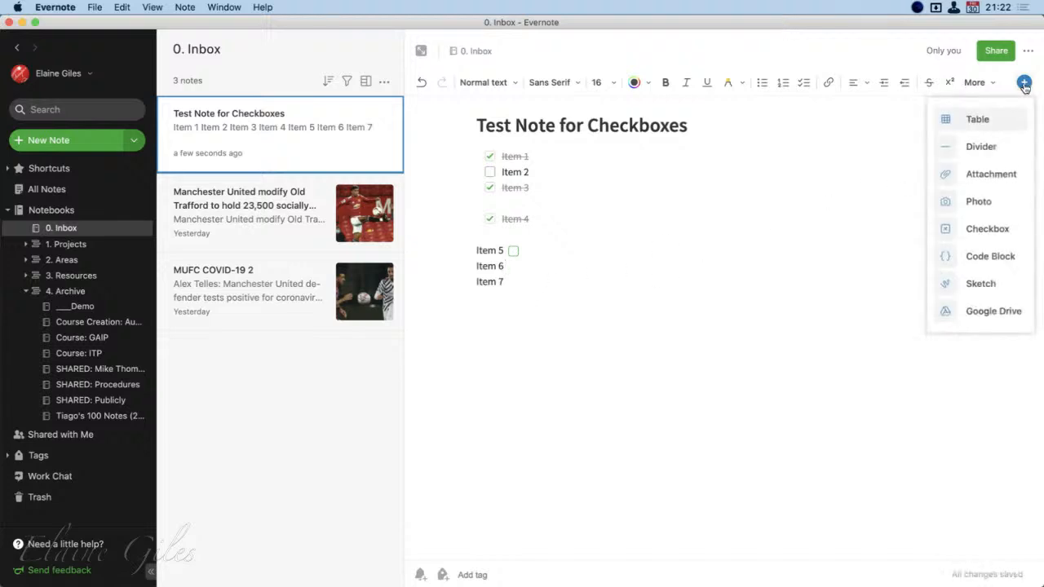
click(989, 230)
click(527, 295)
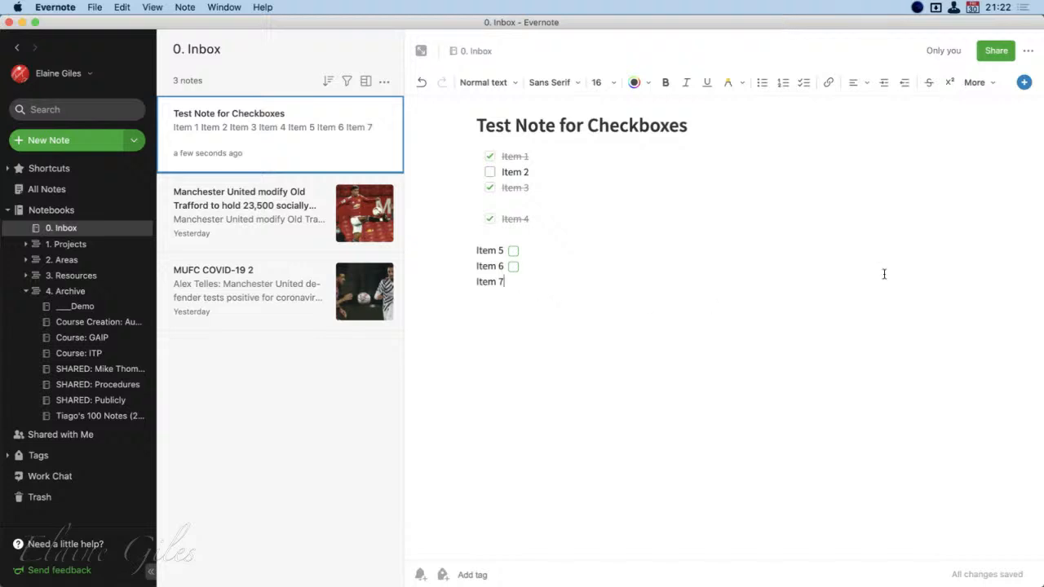
click(1024, 83)
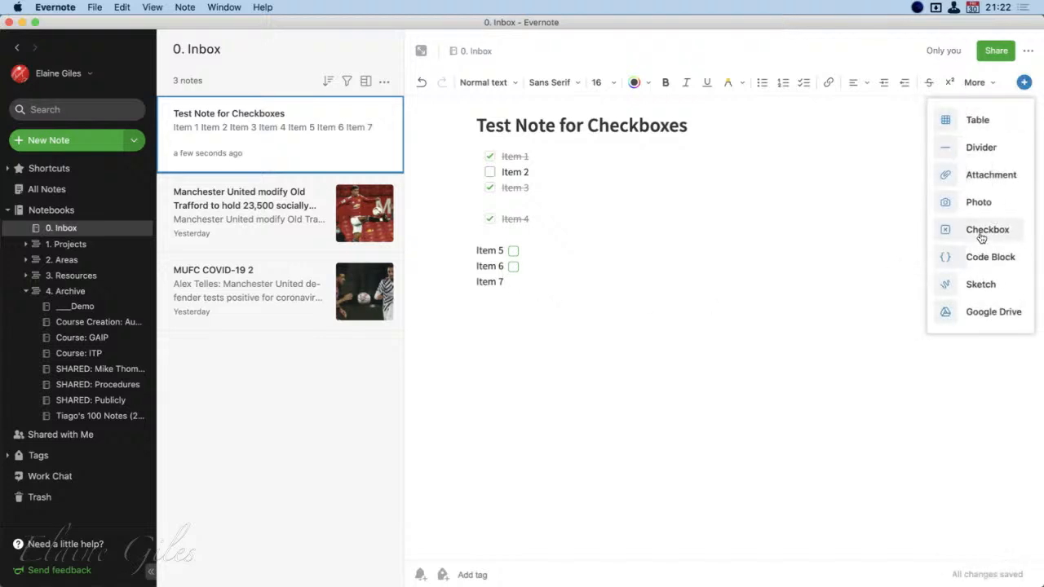
click(987, 230)
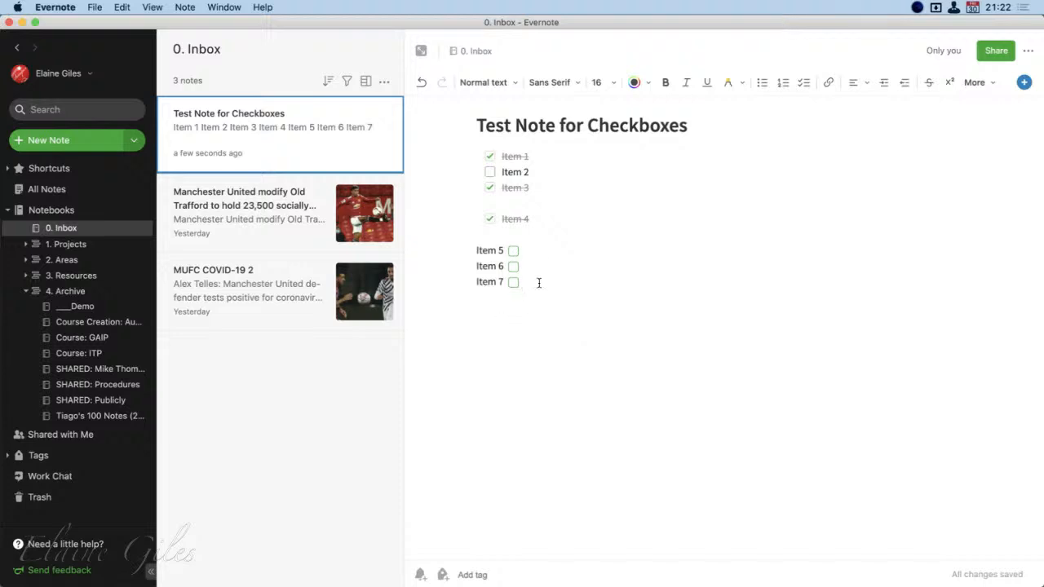
Remove the blank line between Item 3 and Item 4 in the test note's checklist
click(539, 158)
click(537, 173)
click(538, 212)
key(BackSpace)
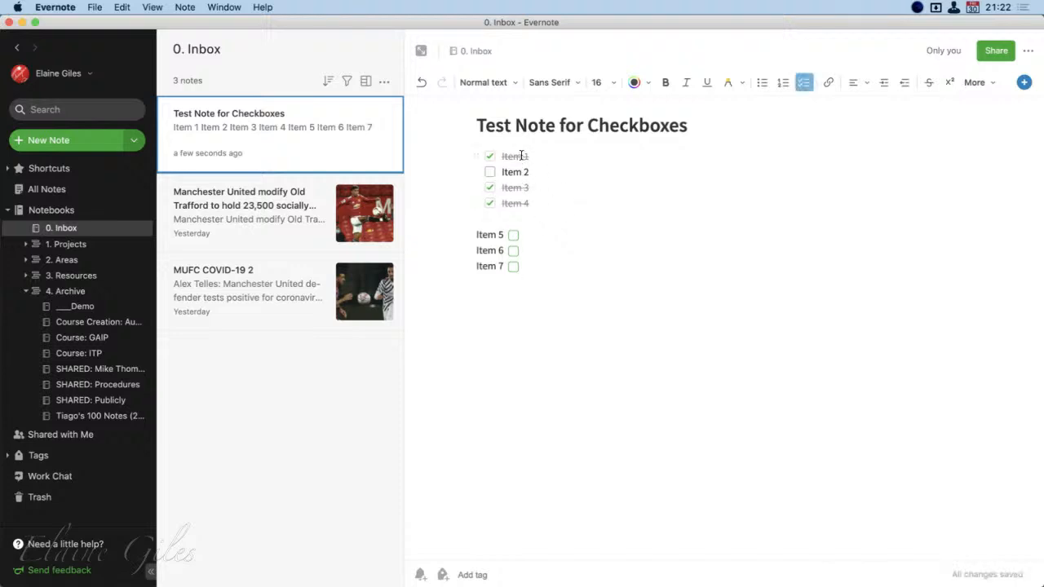
Extend the Item 2 checklist entry so that it reads "Item 2/3"
click(539, 243)
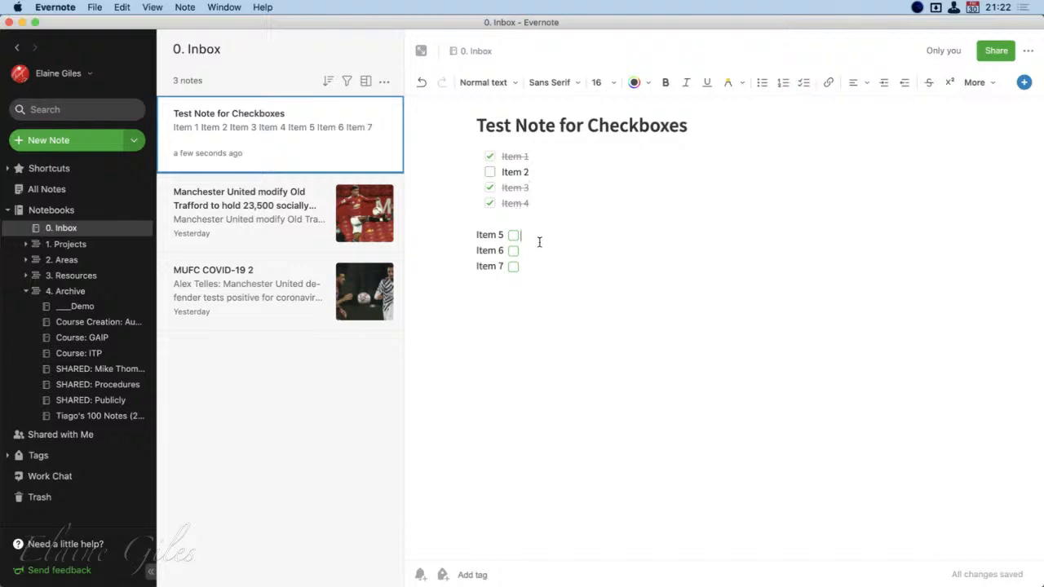
click(536, 178)
text(/3)
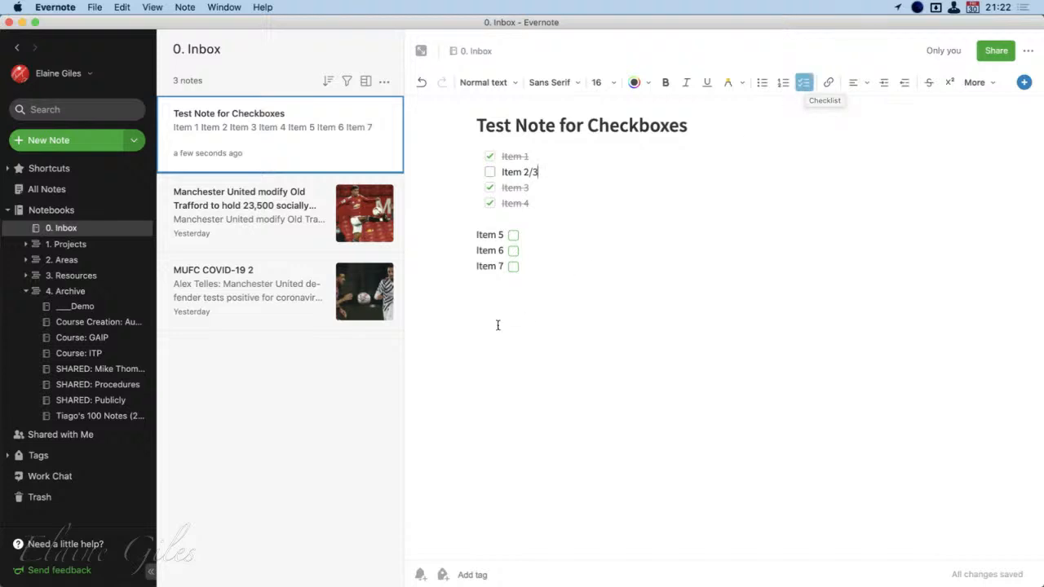
Insert two more checkboxes at the end of the Item 5 line
click(532, 243)
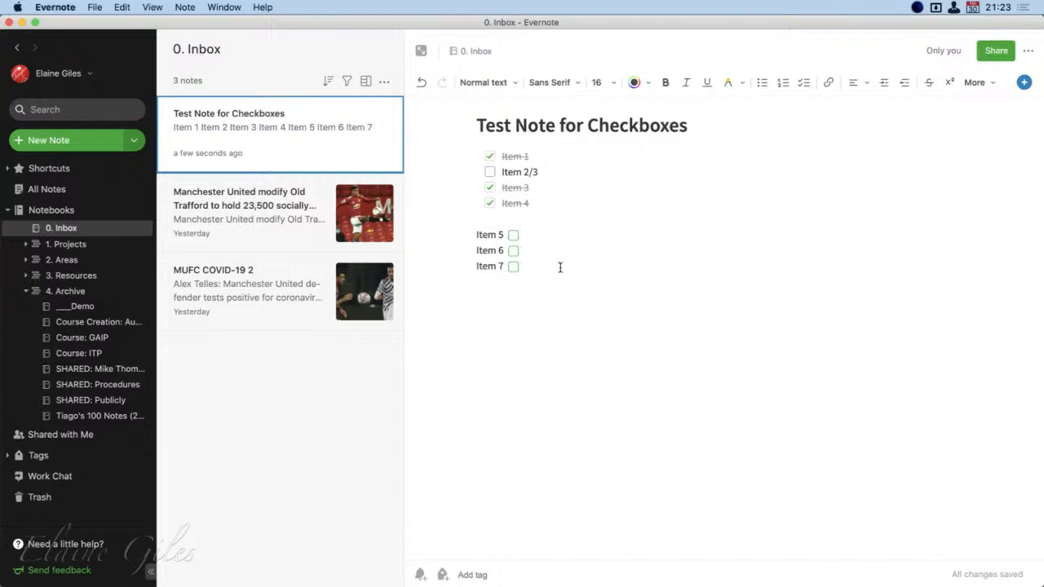
click(1024, 83)
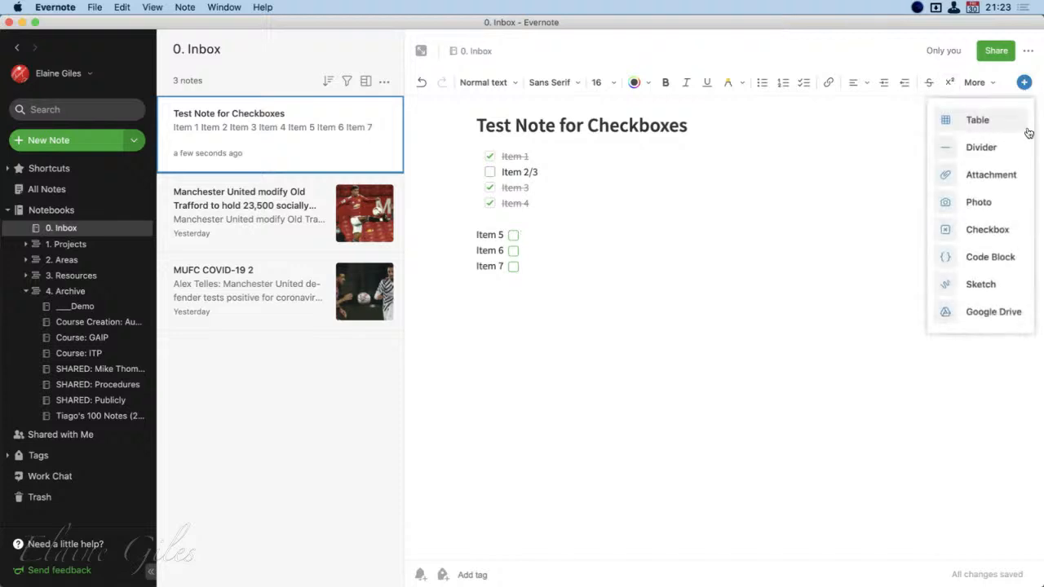
click(989, 230)
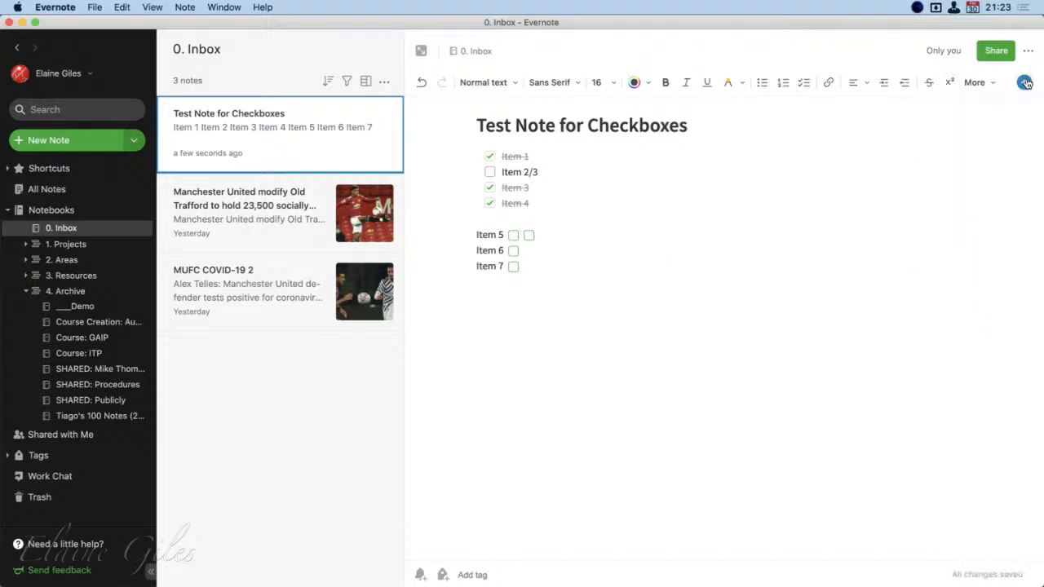
click(1023, 81)
click(1002, 233)
Insert two more checkboxes at the end of the Item 6 line
click(544, 256)
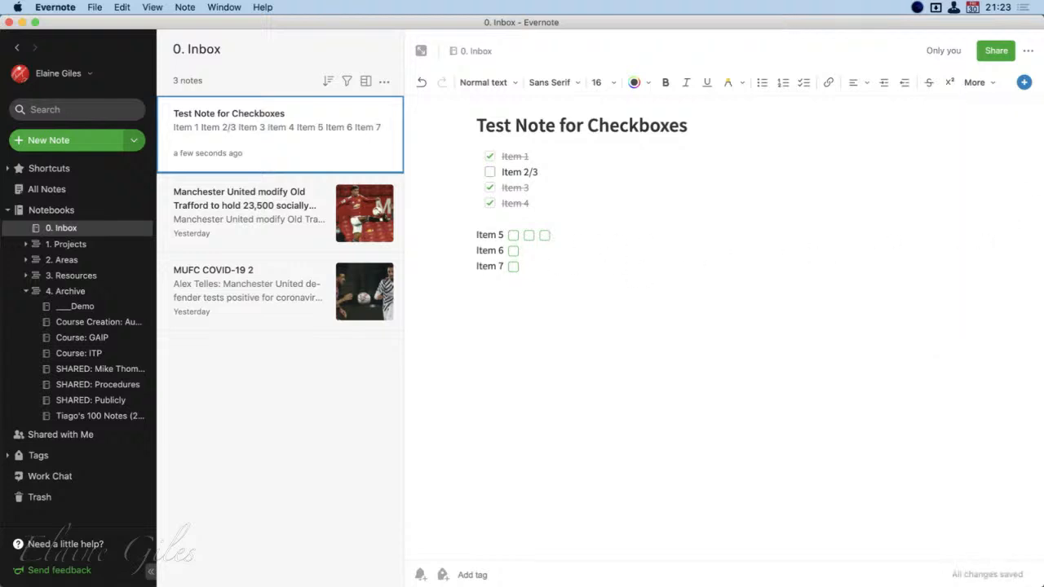
click(1024, 83)
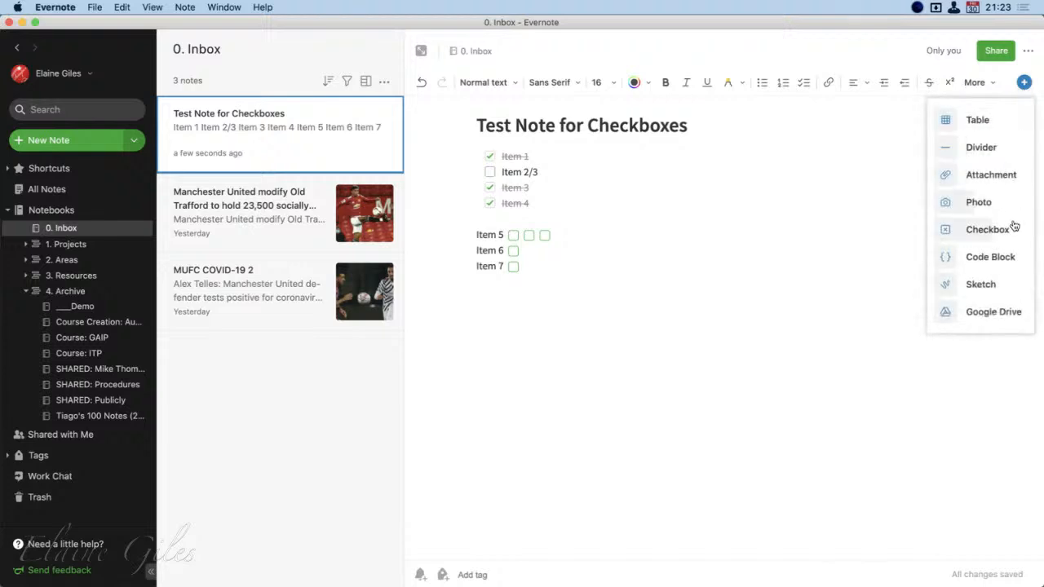
click(1002, 233)
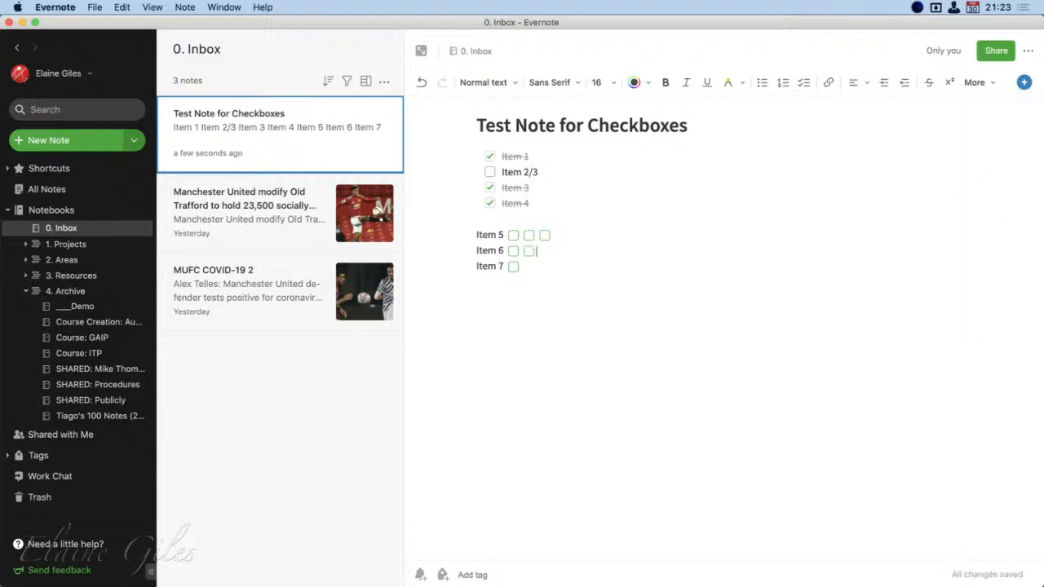
click(1024, 83)
click(1002, 232)
Insert two more checkboxes at the end of the Item 7 line
click(1024, 82)
click(1014, 229)
click(1024, 82)
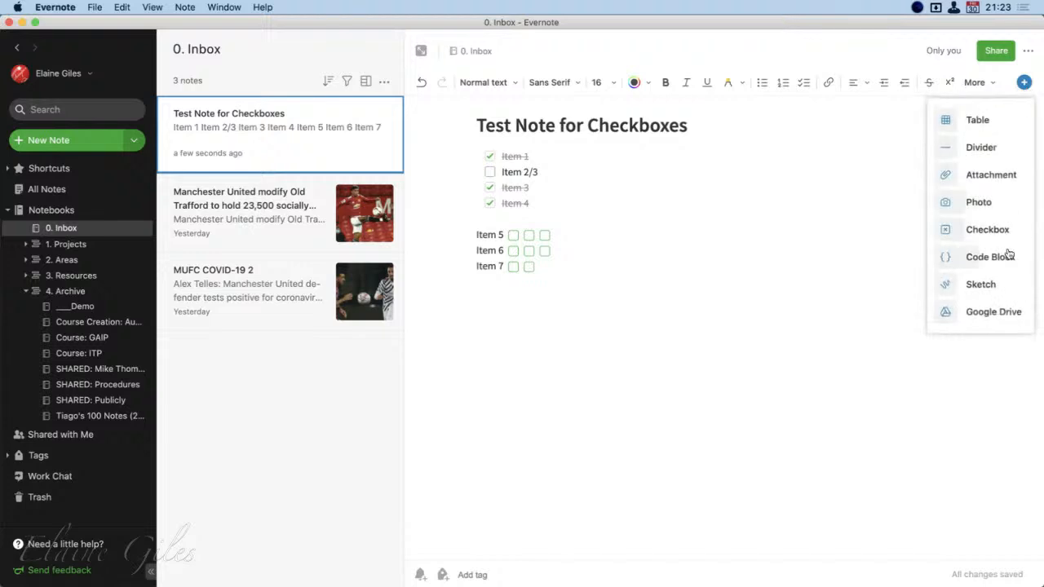
click(1002, 236)
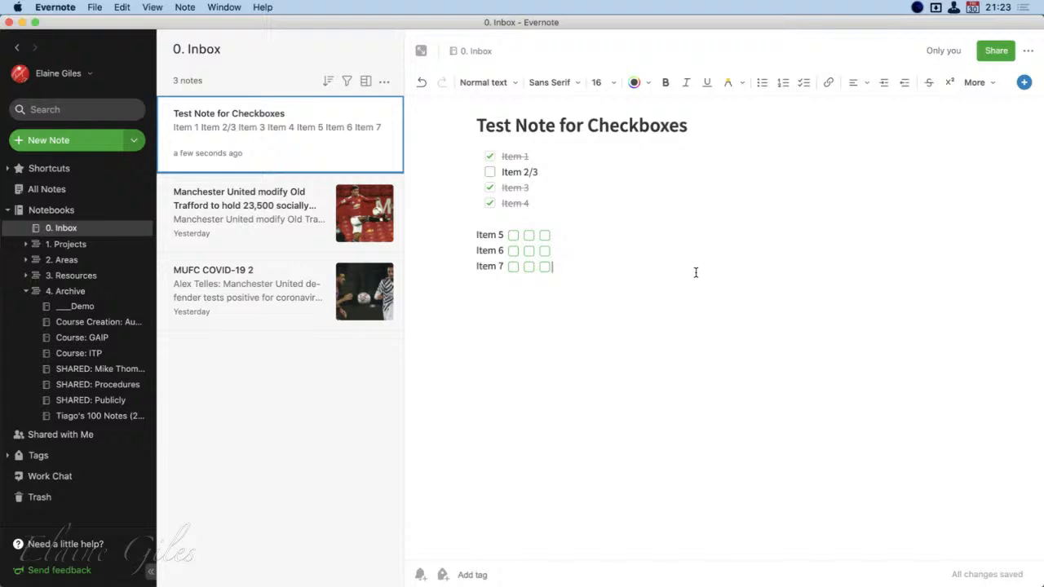
Toggle several checkboxes on the Item 5 to Item 7 lines, leaving only the first and third on Item 6 ticked
click(512, 235)
click(528, 235)
click(528, 250)
click(513, 267)
click(513, 251)
click(528, 250)
click(528, 266)
click(528, 266)
click(513, 267)
click(512, 236)
click(528, 236)
click(545, 250)
Bring the Index - GAIP note window forward and dismiss its link pop-up to compare the old checkboxes
key(super+Tab)
key(super+Tab)
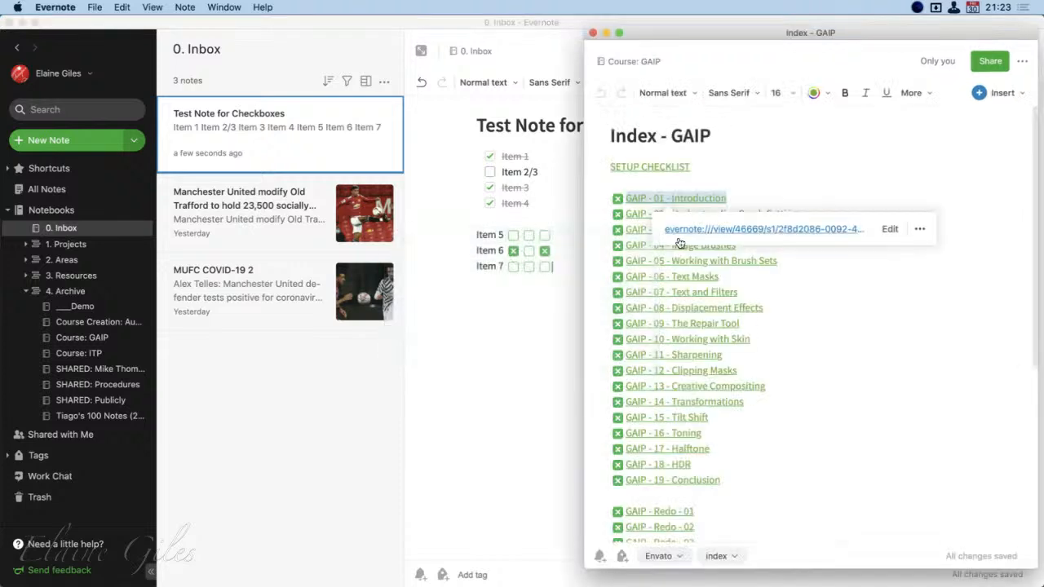
click(835, 153)
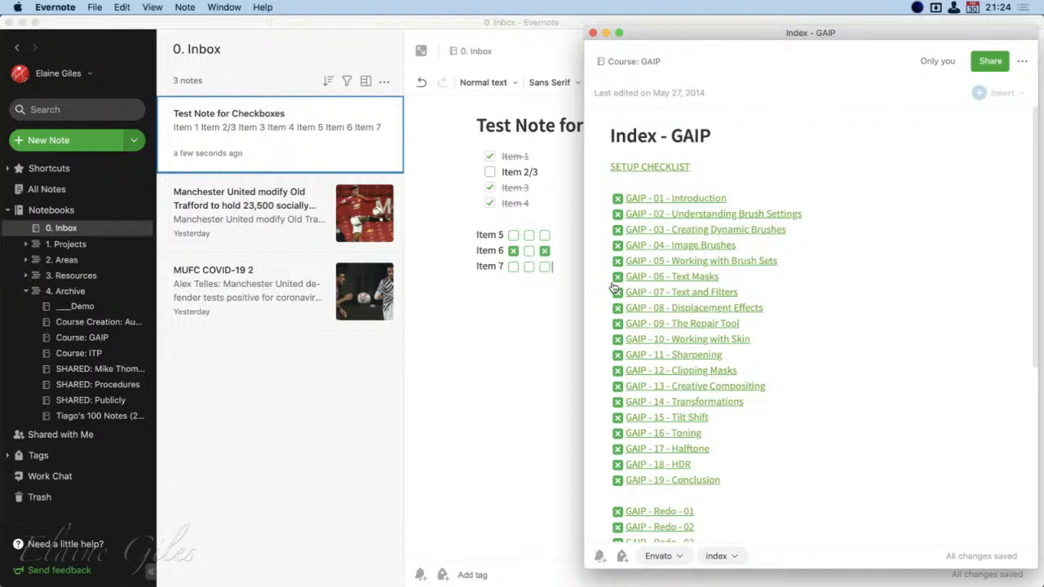
Return to the test note and add a plain text line "Item 8" below Item 7
click(562, 272)
key(Return)
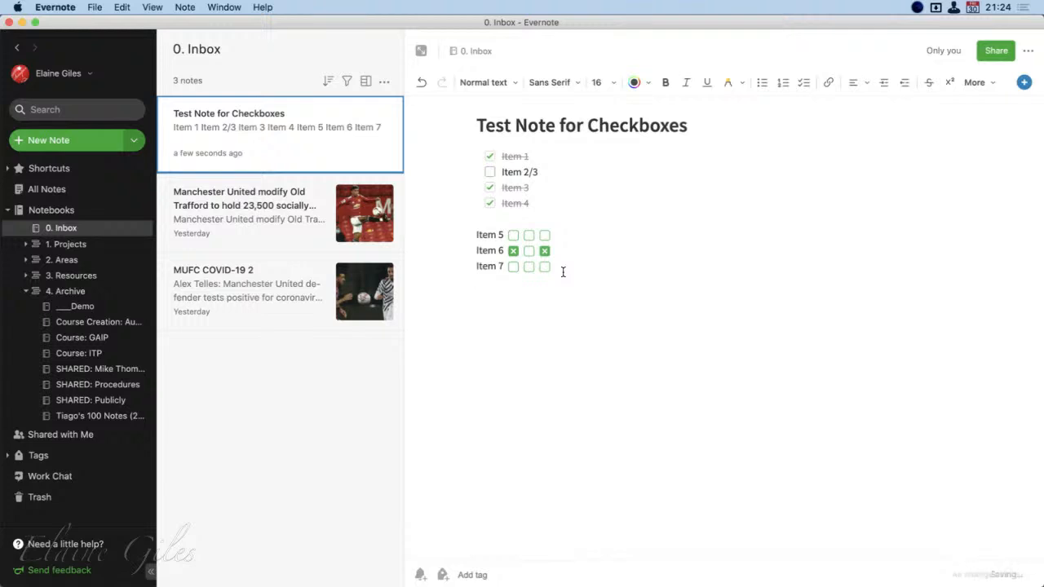
text(Item 8)
drag(555, 240, 502, 237)
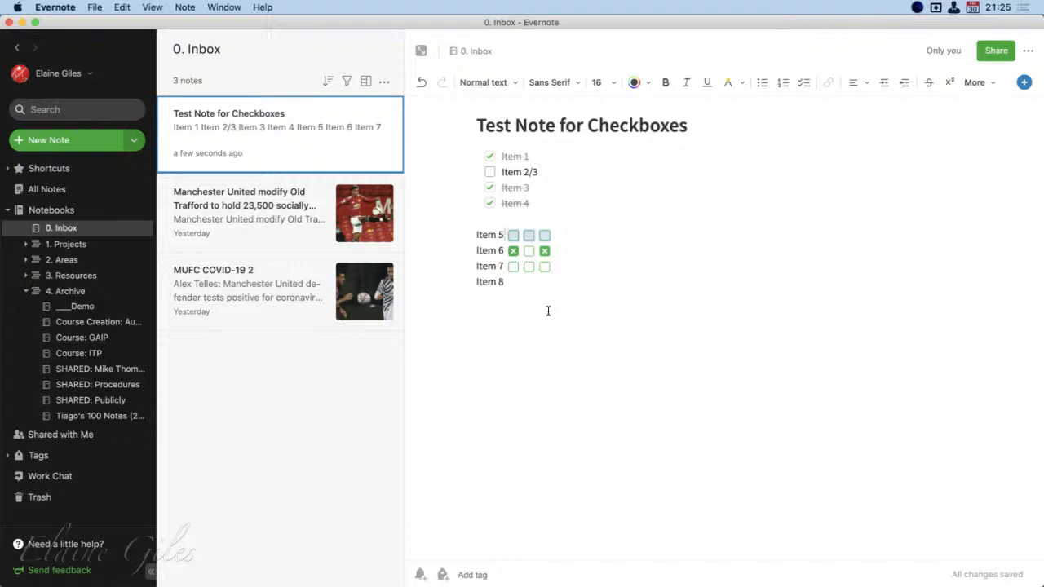
click(540, 291)
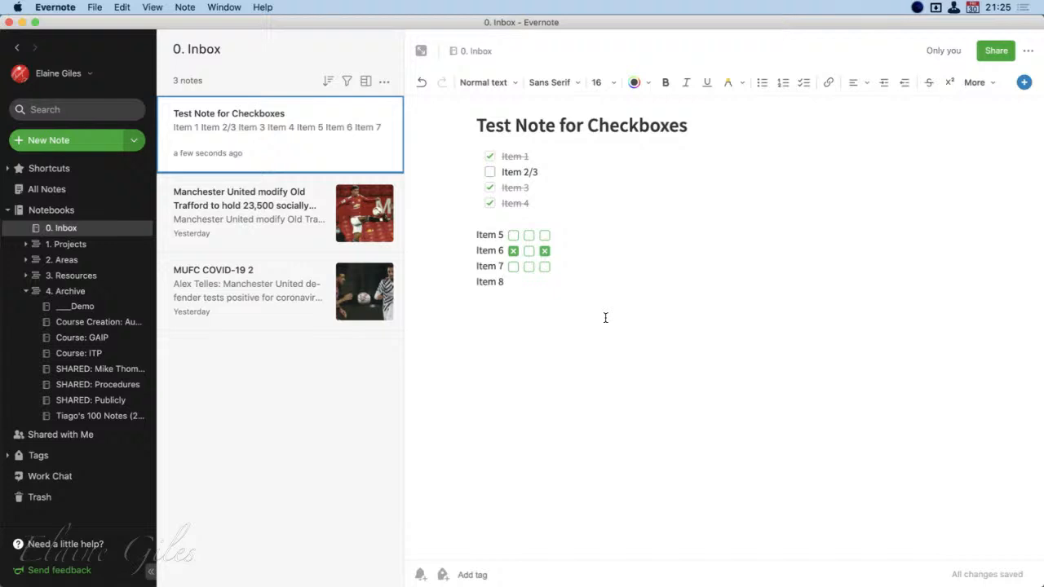
View the Evernote 10.2.4 release notes and close them again
click(264, 6)
click(302, 92)
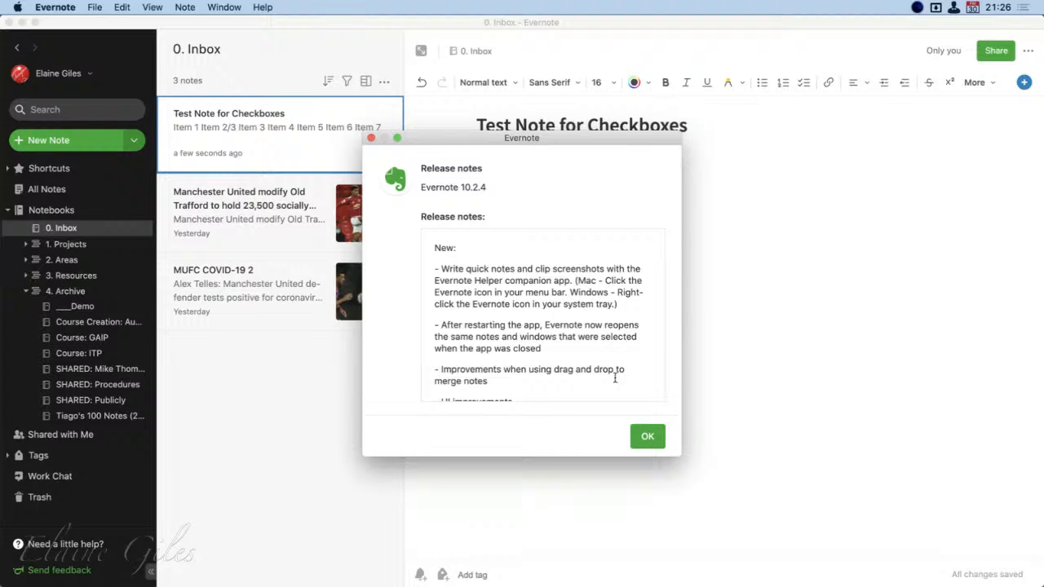
click(647, 441)
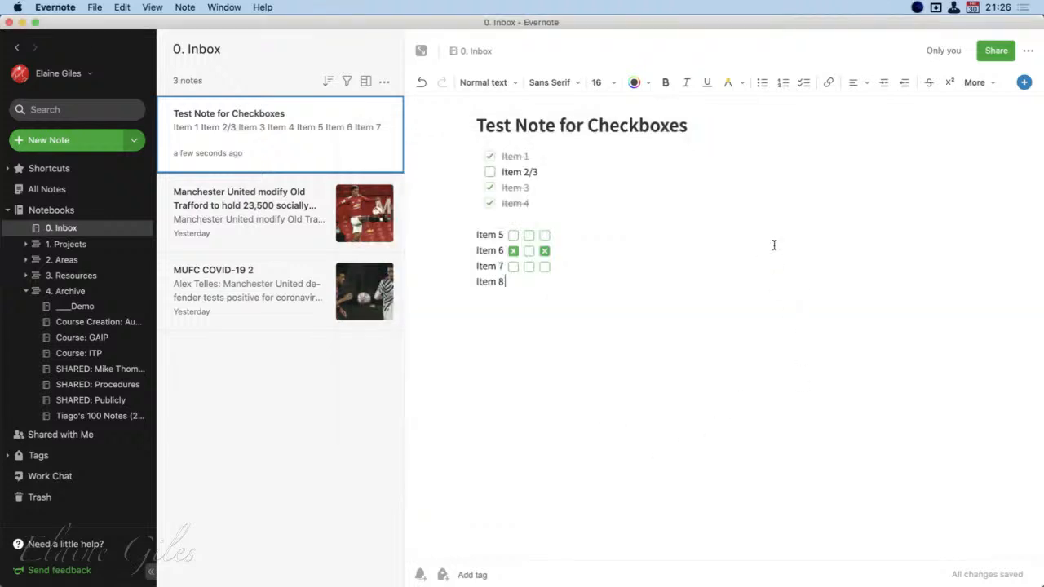
Switch to the Bartender 3 preferences window
key(alt+space)
text(bart)
key(Return)
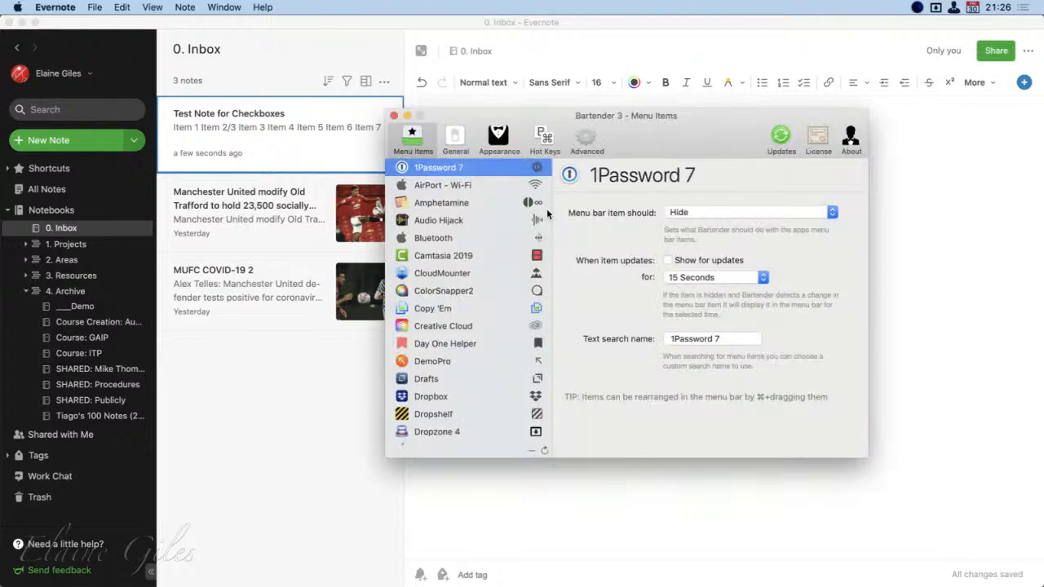
Set Evernote's menu bar item to Show in Bartender and close the preferences window
scroll(464, 438, down, 3)
scroll(466, 432, down, 2)
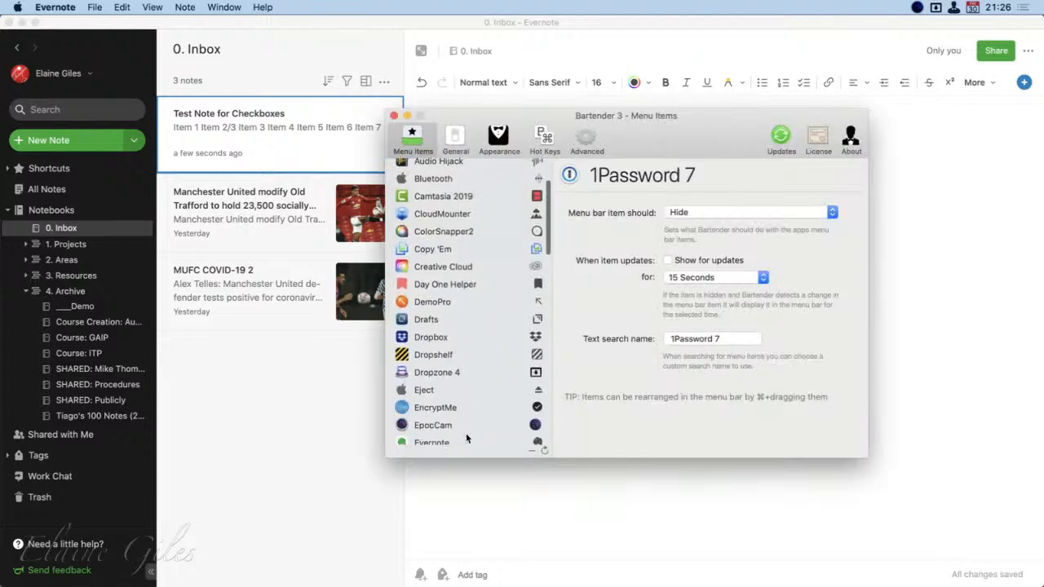
scroll(467, 435, down, 10)
scroll(469, 437, up, 5)
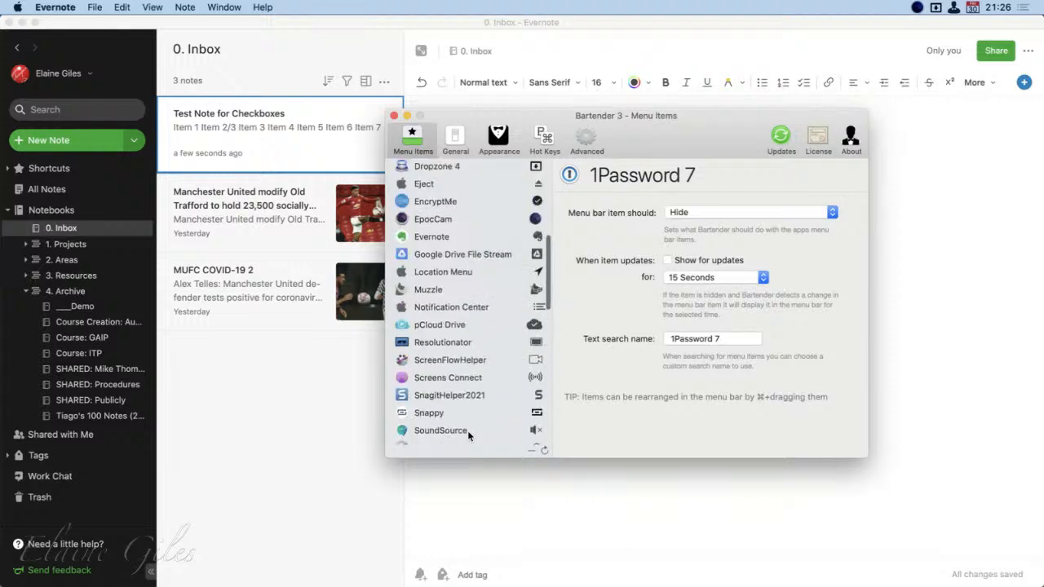
click(483, 263)
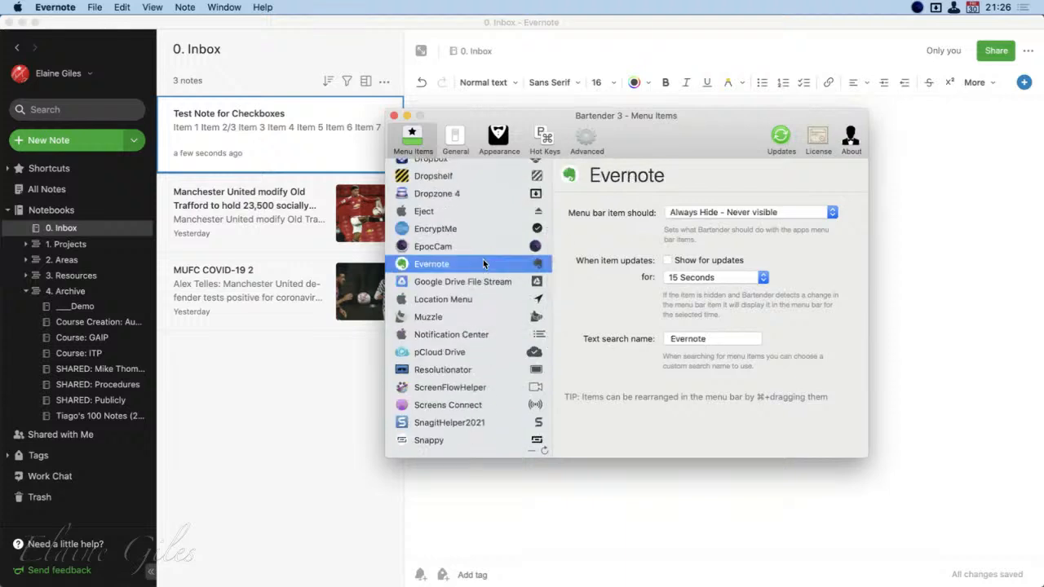
click(751, 213)
click(738, 176)
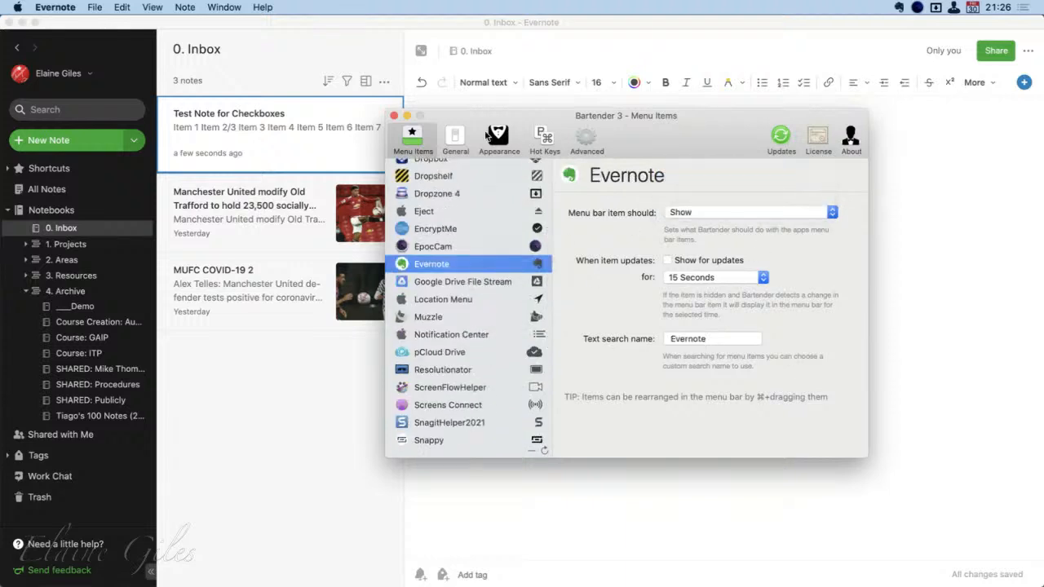
click(395, 116)
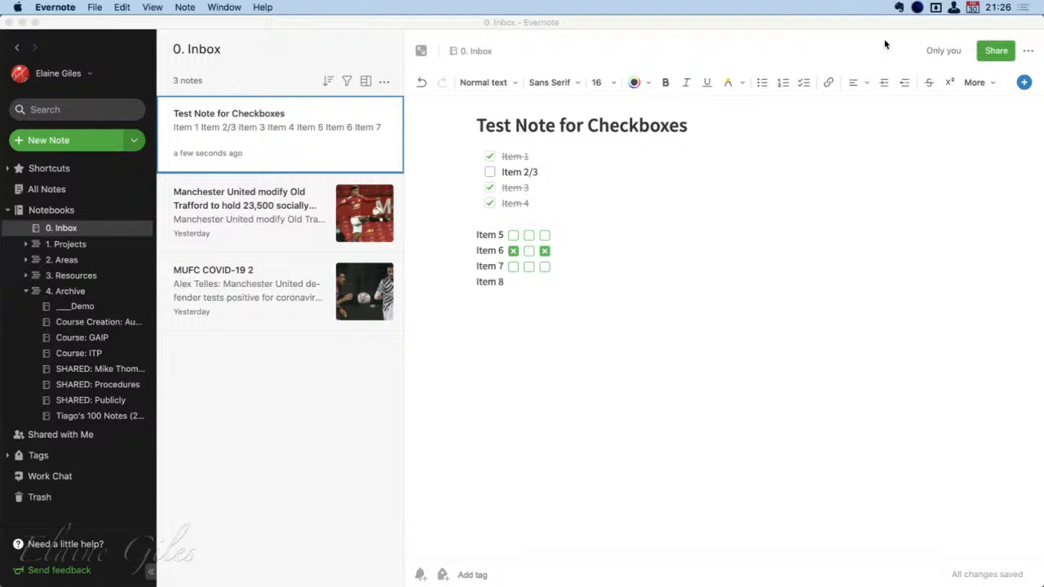
Open the Evernote Helper scratch pad, dismiss and reopen it, and look at its account list
click(899, 7)
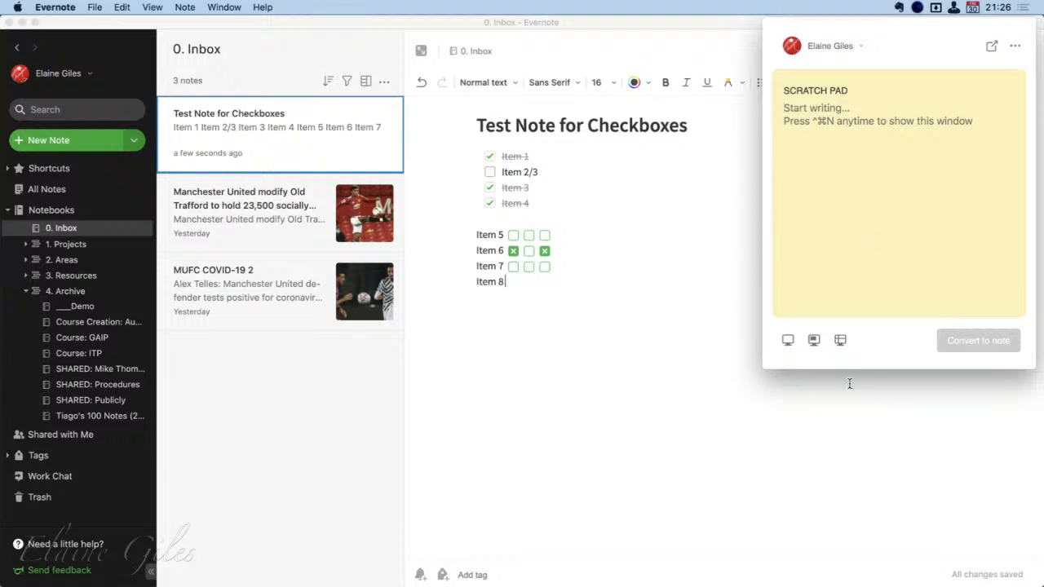
click(822, 446)
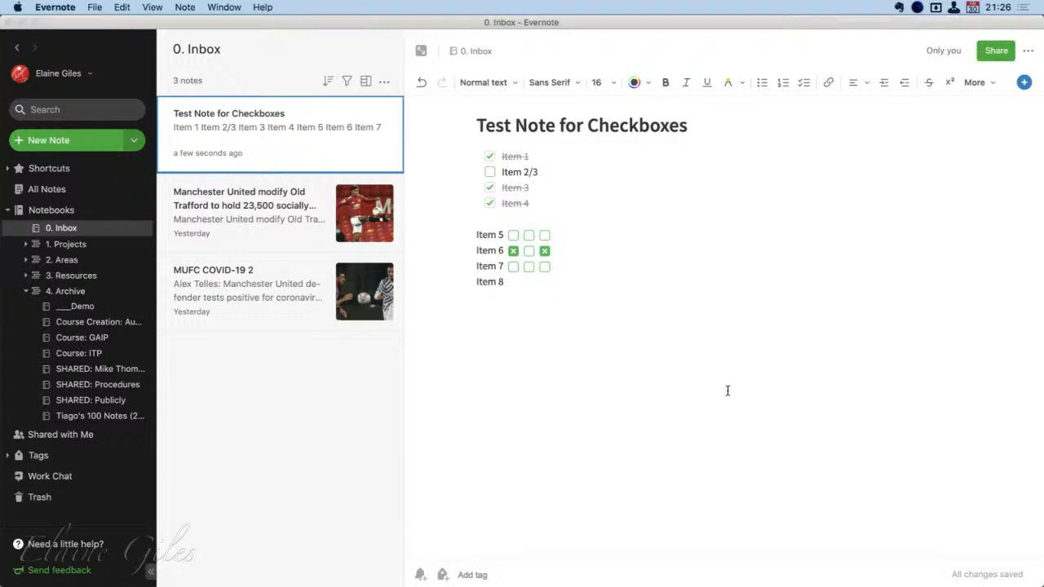
key(ctrl+super+n)
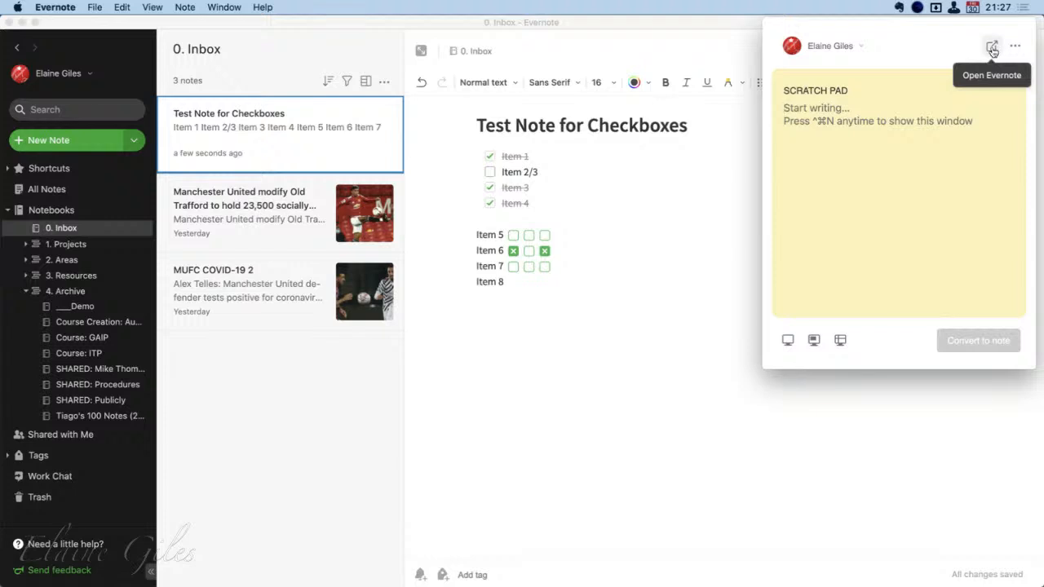
click(861, 47)
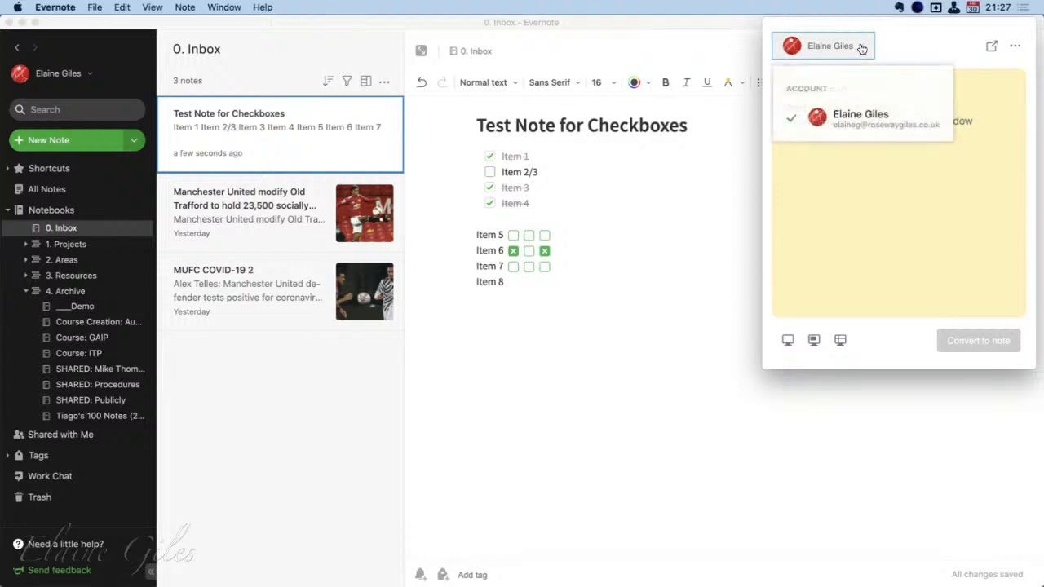
click(921, 50)
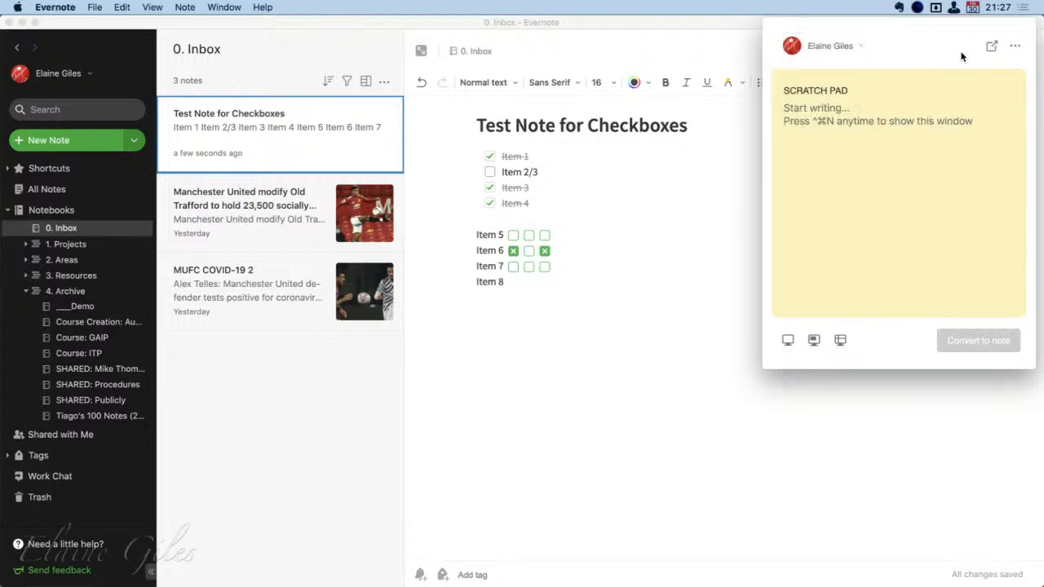
Look at the scratch pad's extra actions, then try to capture a window with it
click(1014, 50)
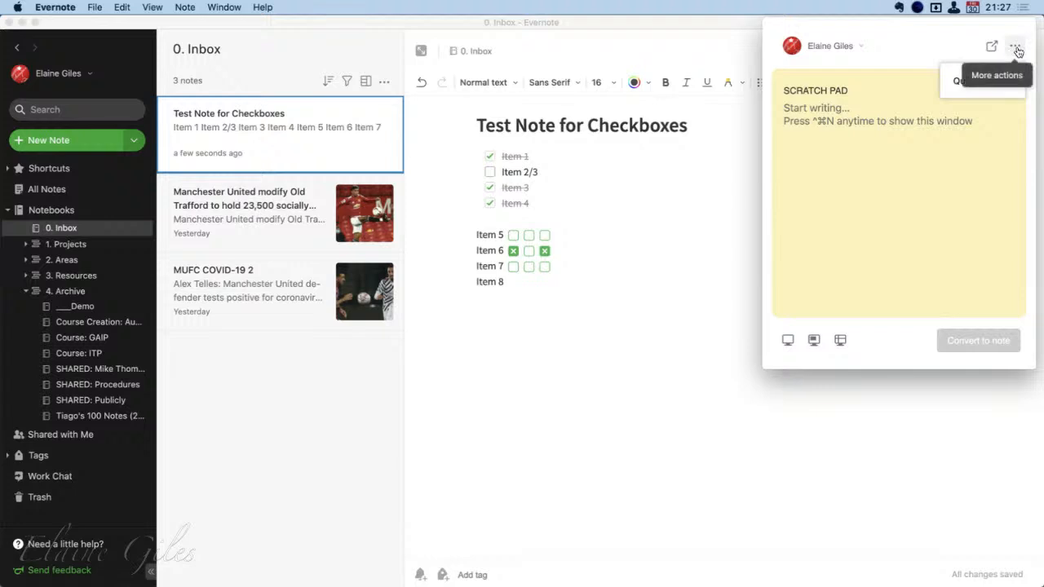
click(946, 35)
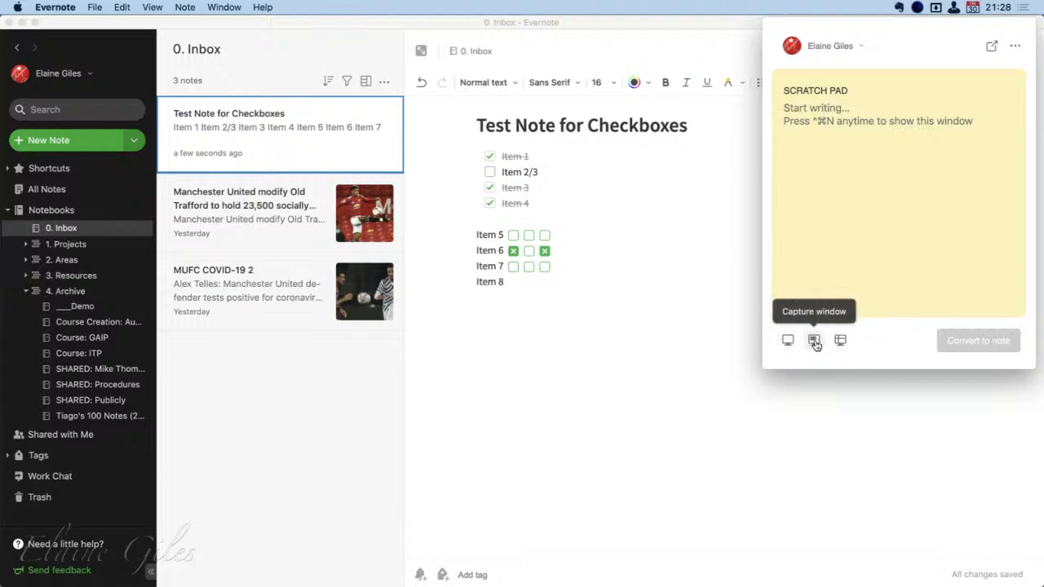
click(814, 341)
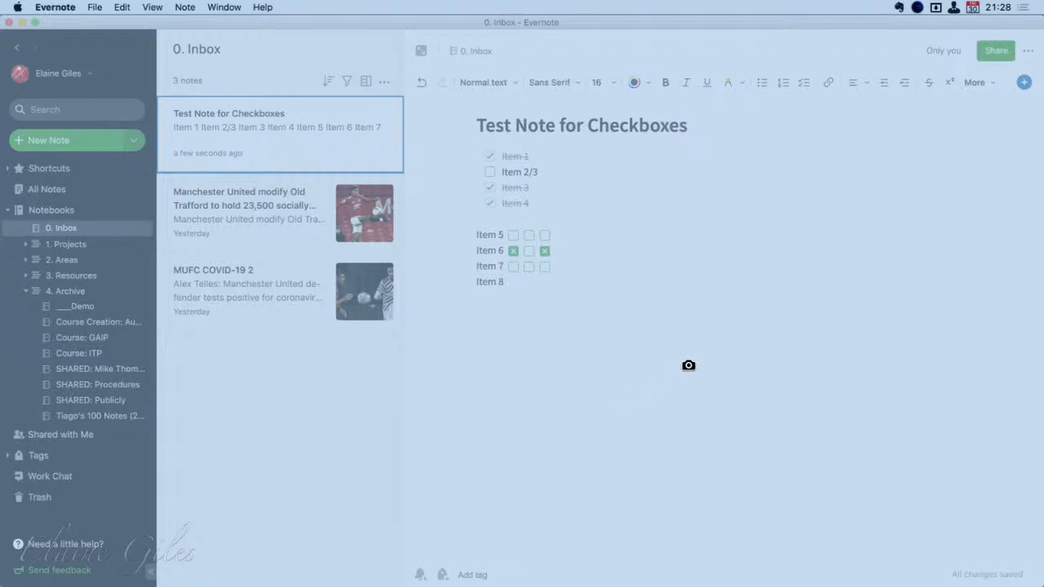
click(850, 365)
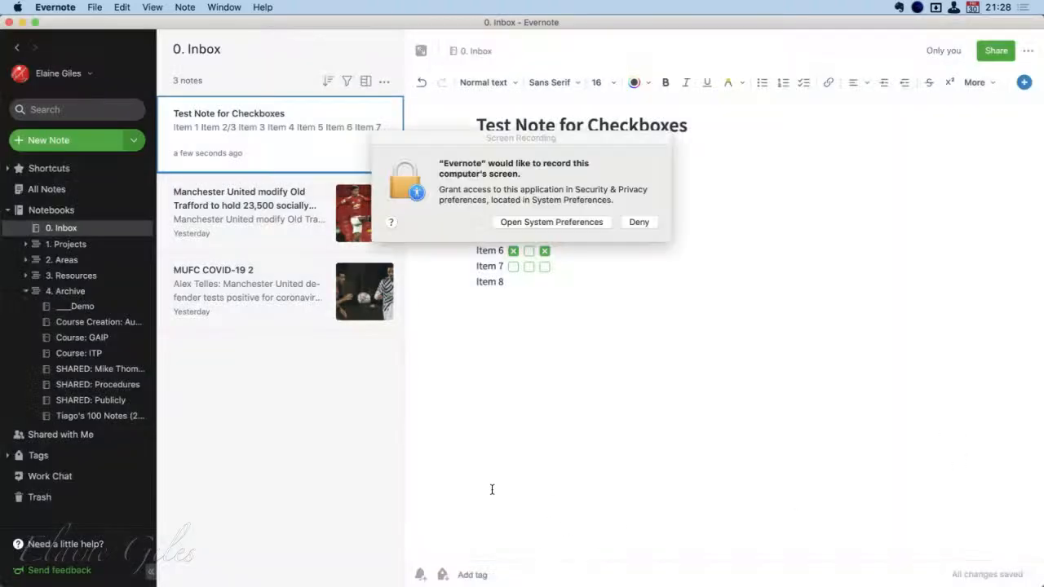
Allow Evernote to record the screen in the macOS privacy settings, quit Evernote to apply it, and close the settings
click(586, 221)
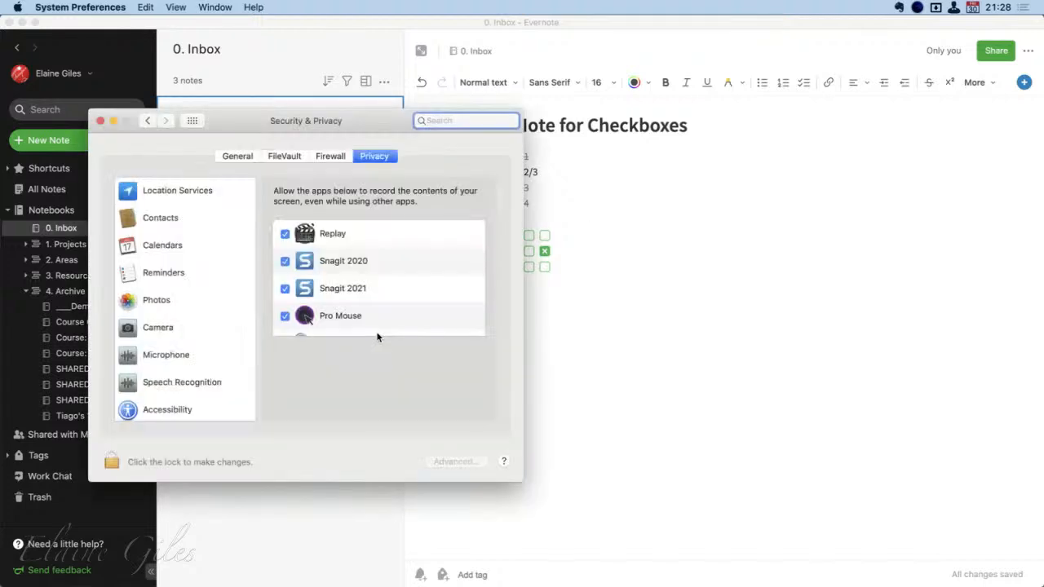
scroll(378, 333, up, 5)
scroll(377, 336, up, 5)
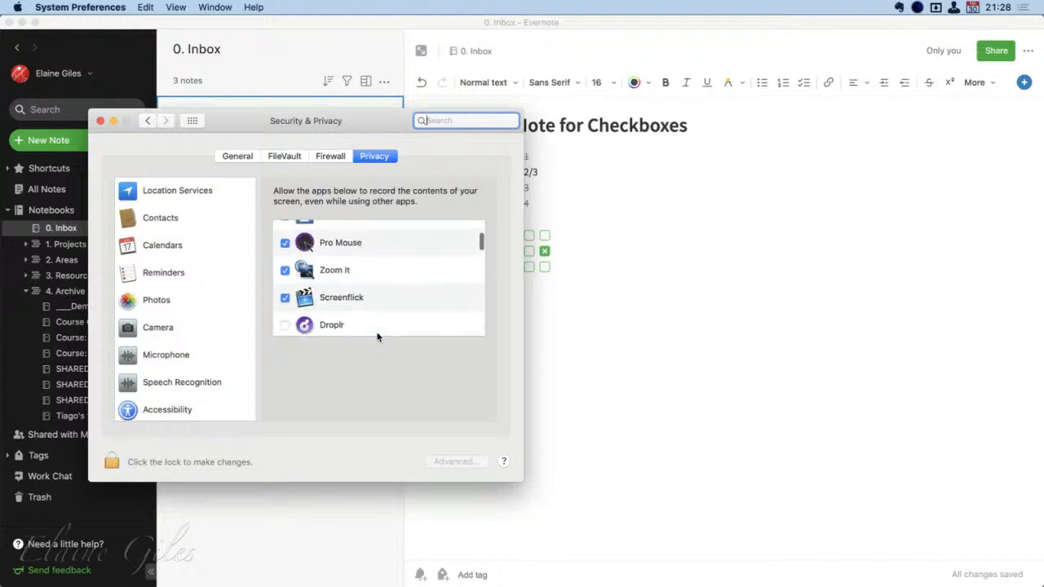
scroll(378, 336, down, 3)
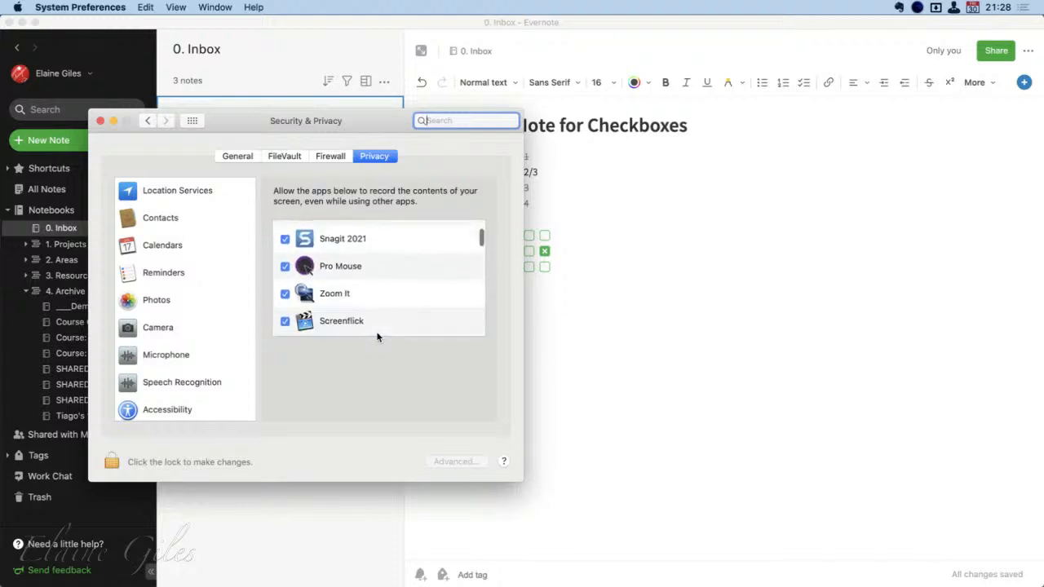
scroll(378, 335, down, 2)
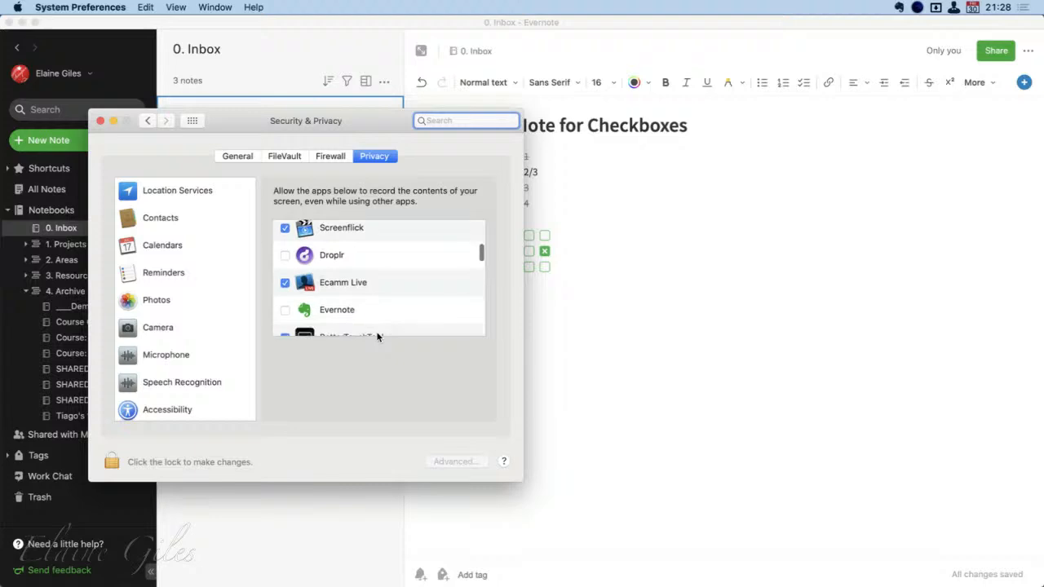
click(285, 310)
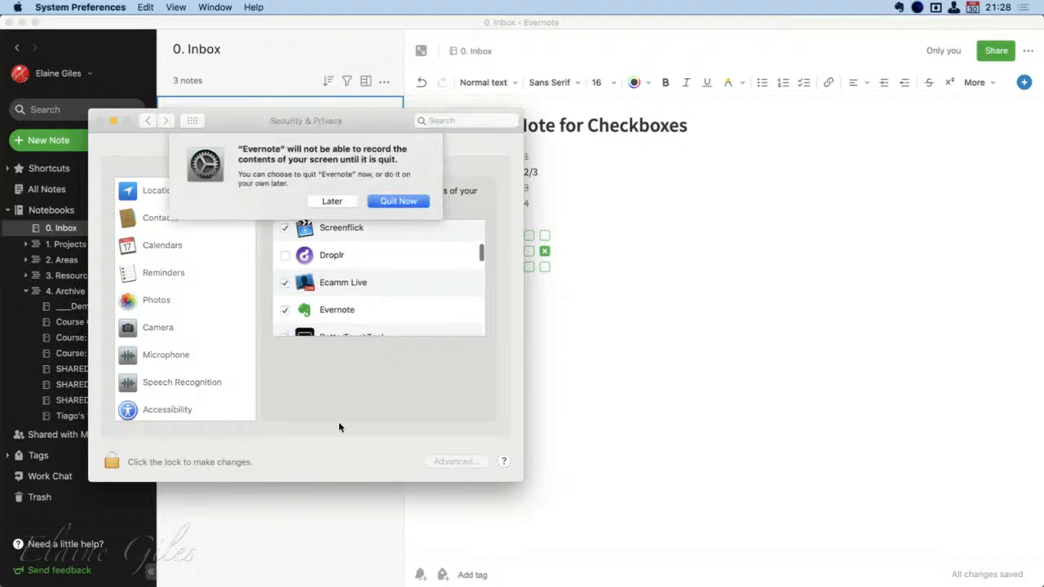
click(399, 201)
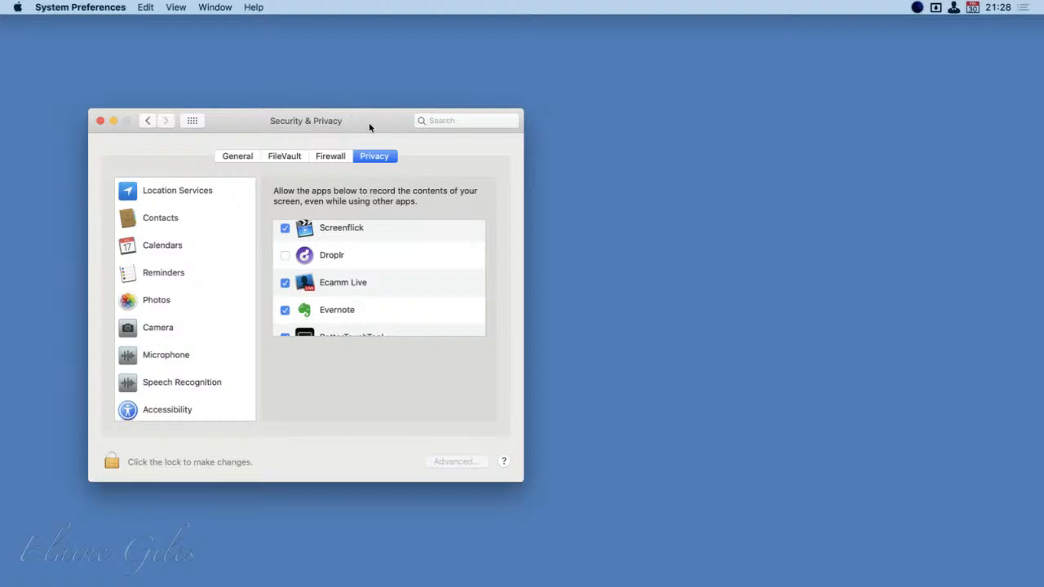
key(super+w)
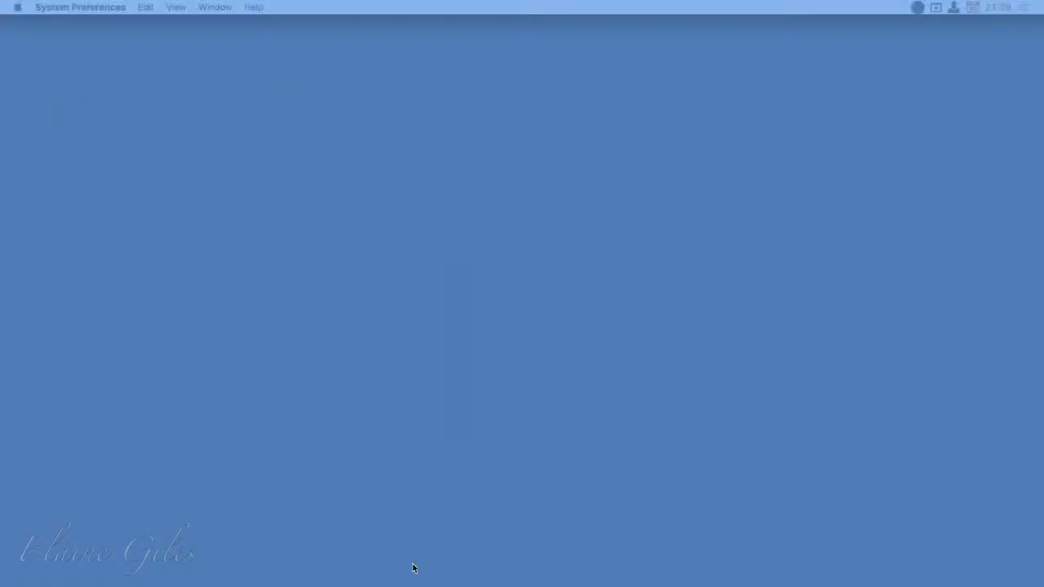
Relaunch Evernote and close the separate Index - GAIP note window, leaving the main window in its original place
key(alt+space)
text(eve)
key(Return)
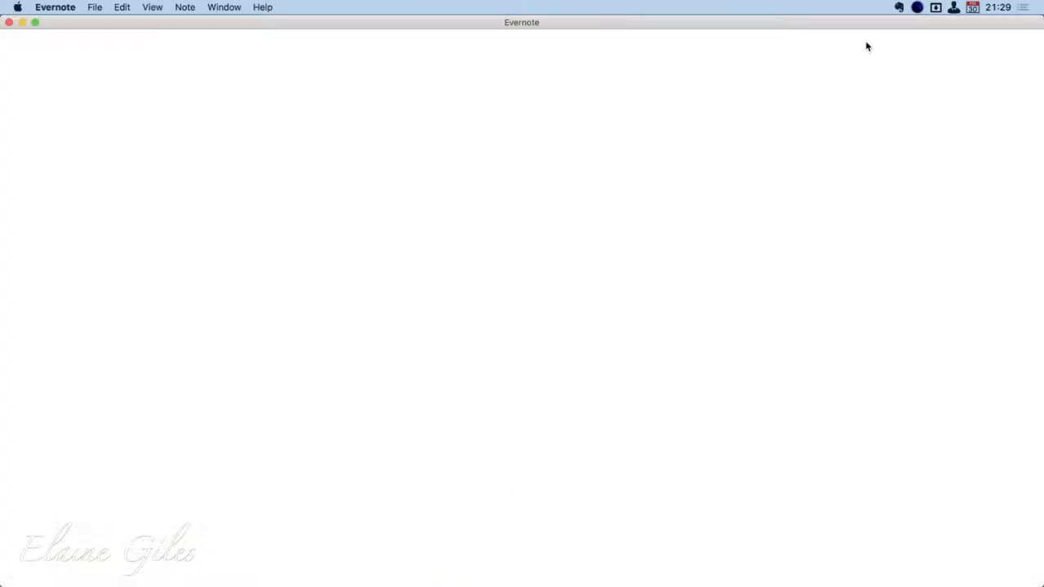
drag(867, 23, 843, 222)
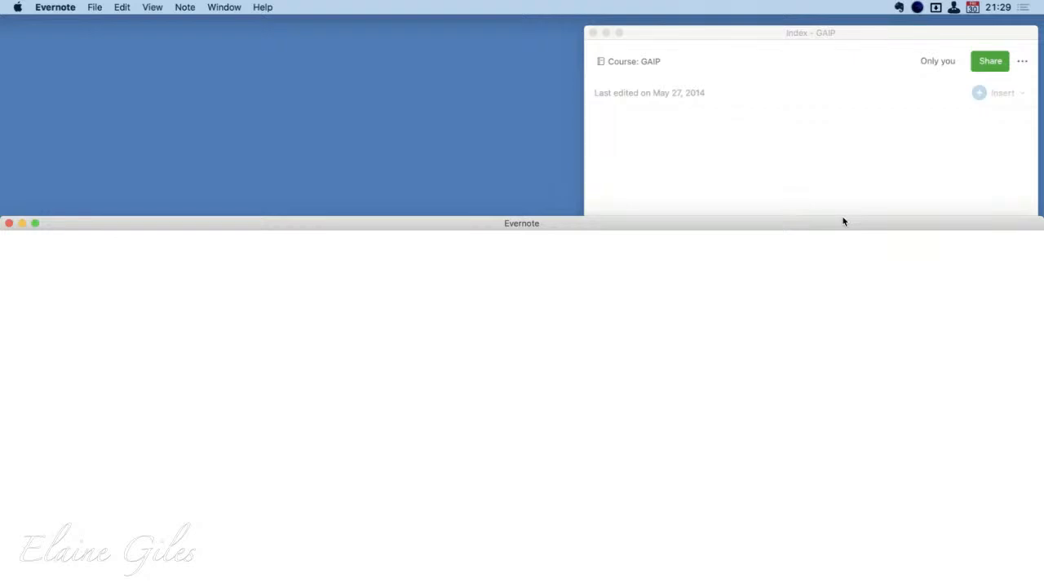
click(593, 33)
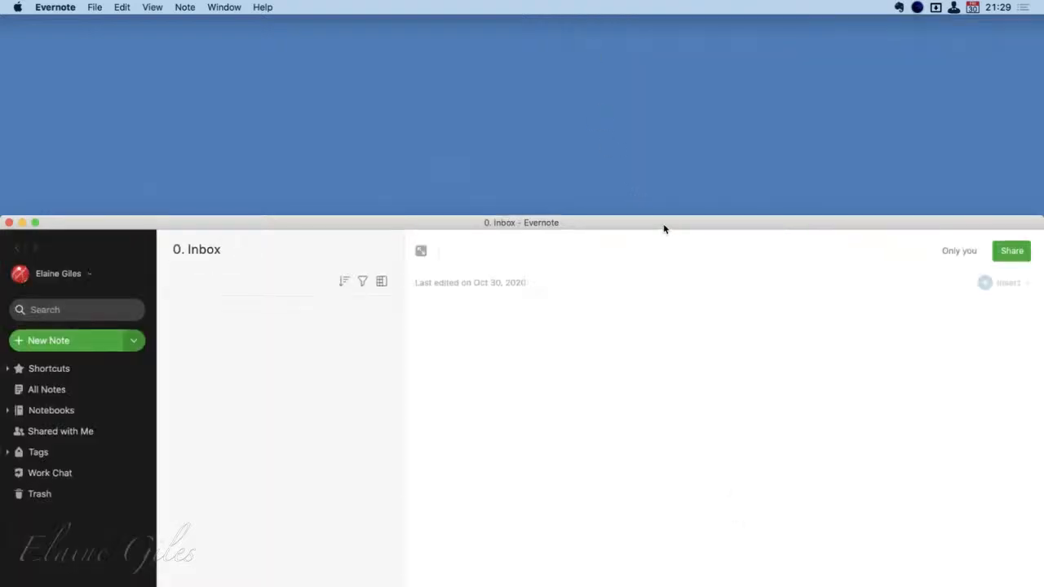
drag(664, 225, 676, 22)
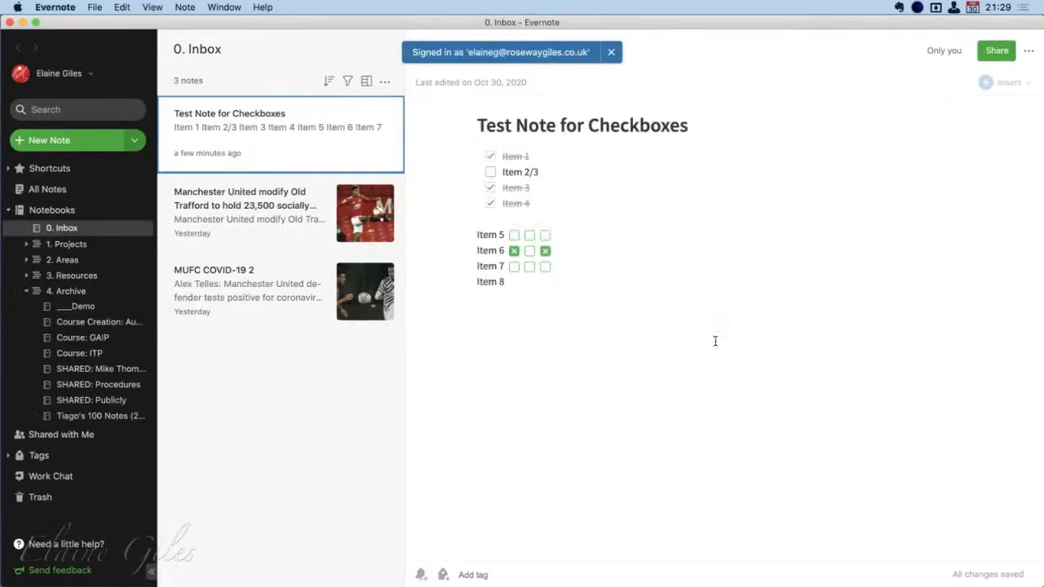
click(510, 330)
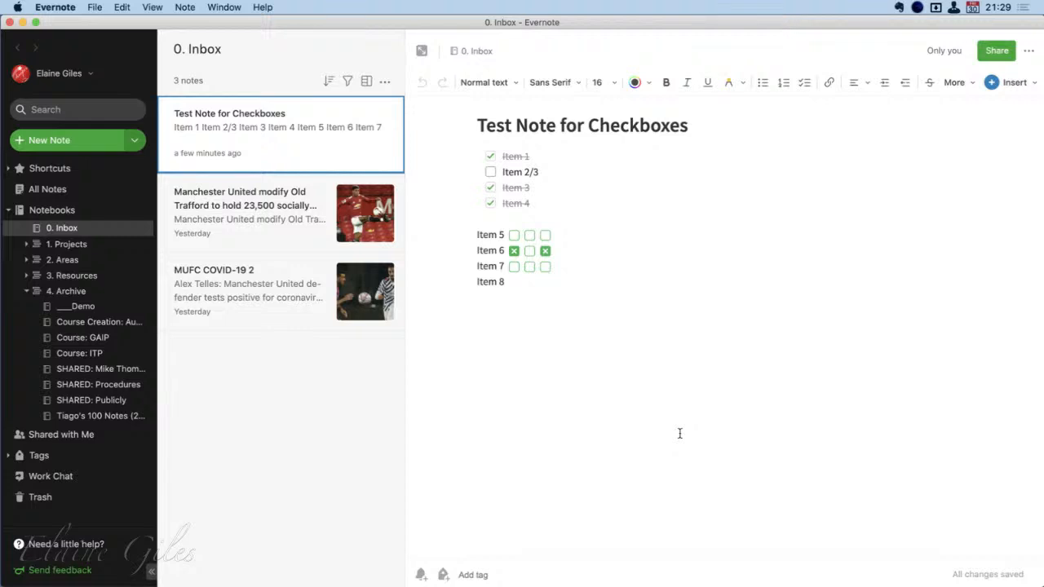
Use the scratch pad's Capture window tool and open the resulting screen capture note in 0. Inbox
click(898, 7)
click(813, 340)
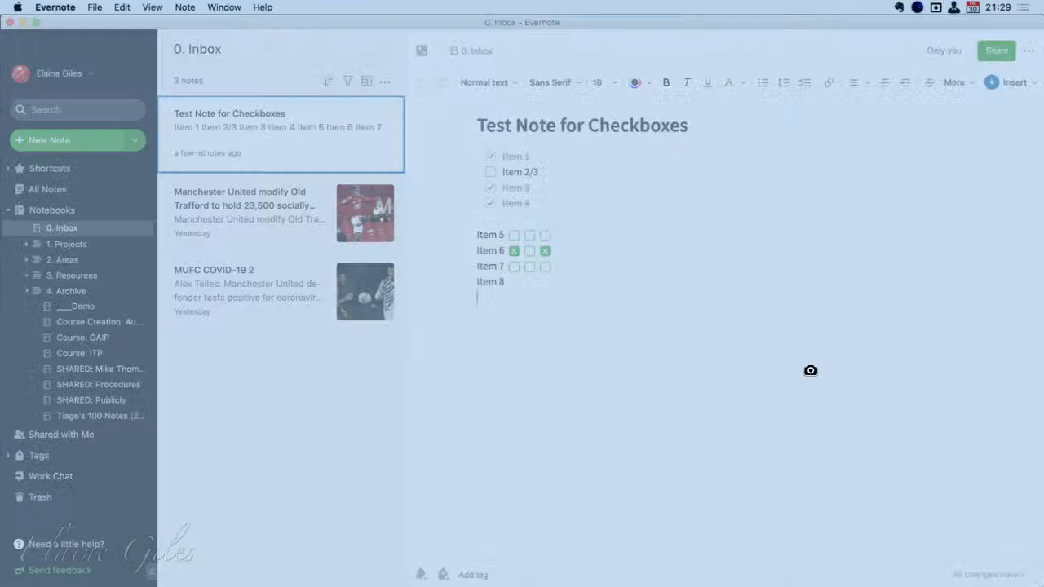
key(Escape)
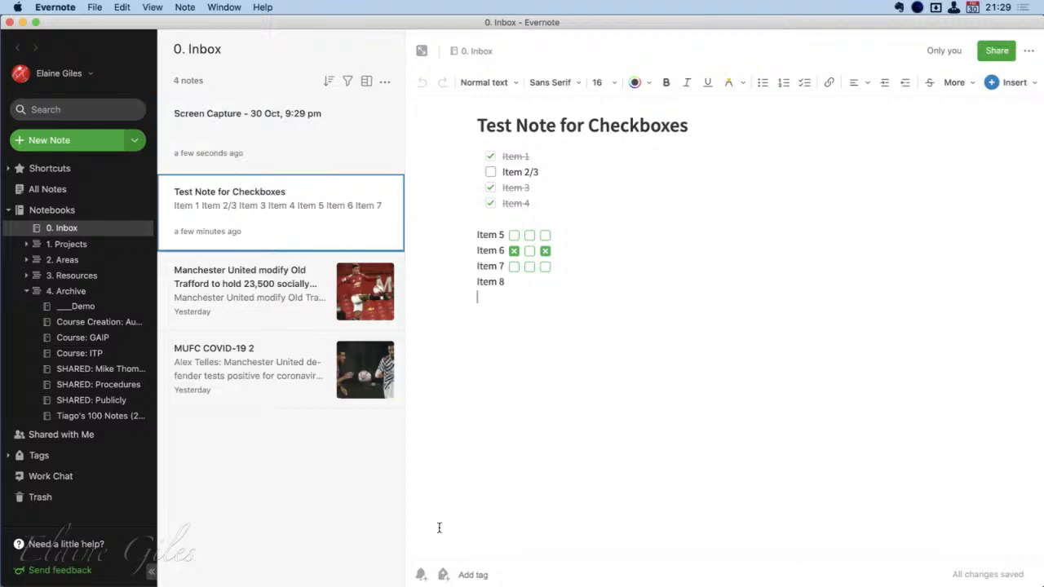
click(316, 155)
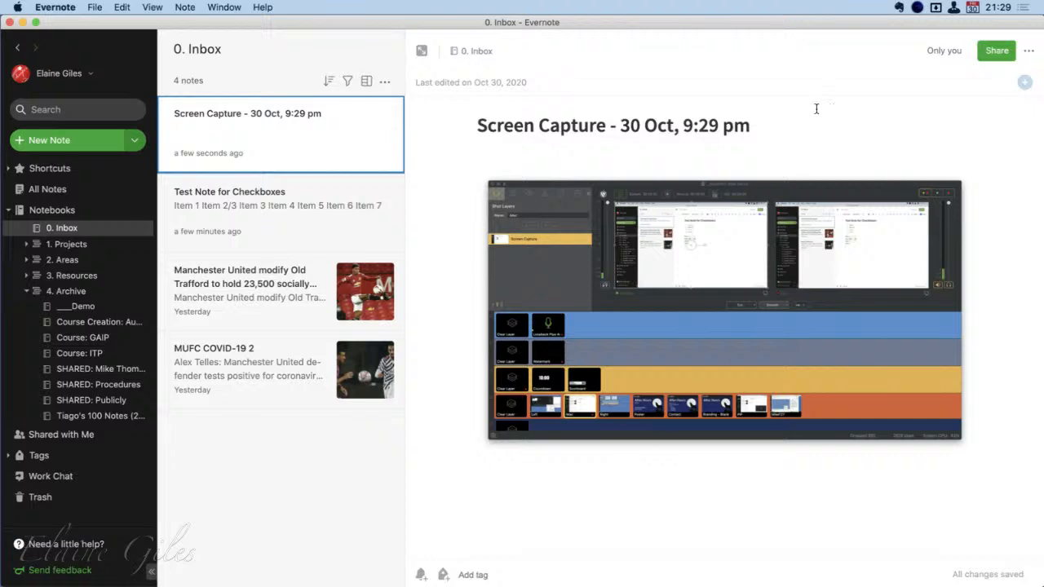
Capture a selected region of the Security & Privacy window with the scratch pad and open the resulting note
click(897, 6)
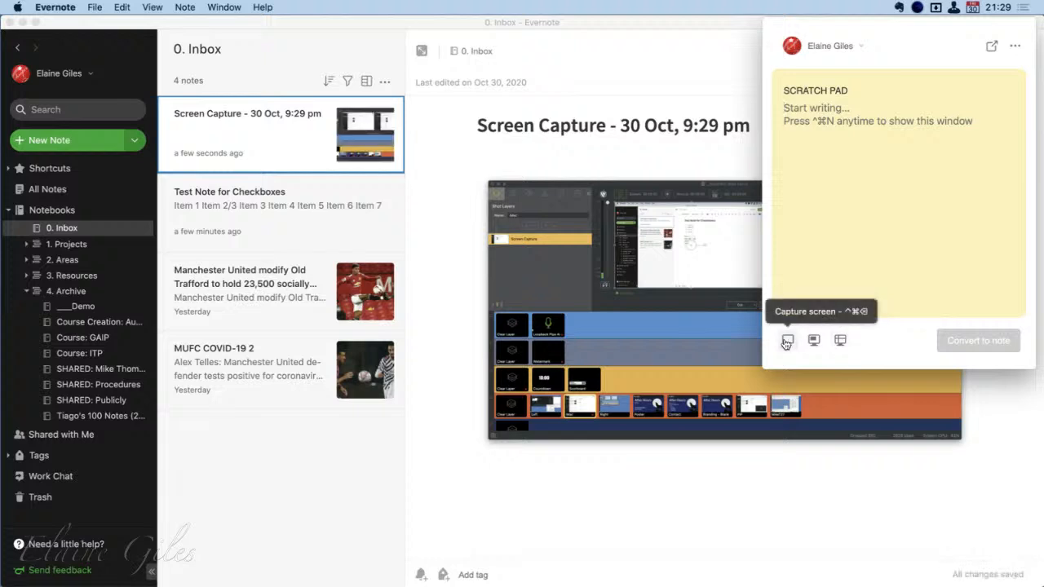
click(841, 343)
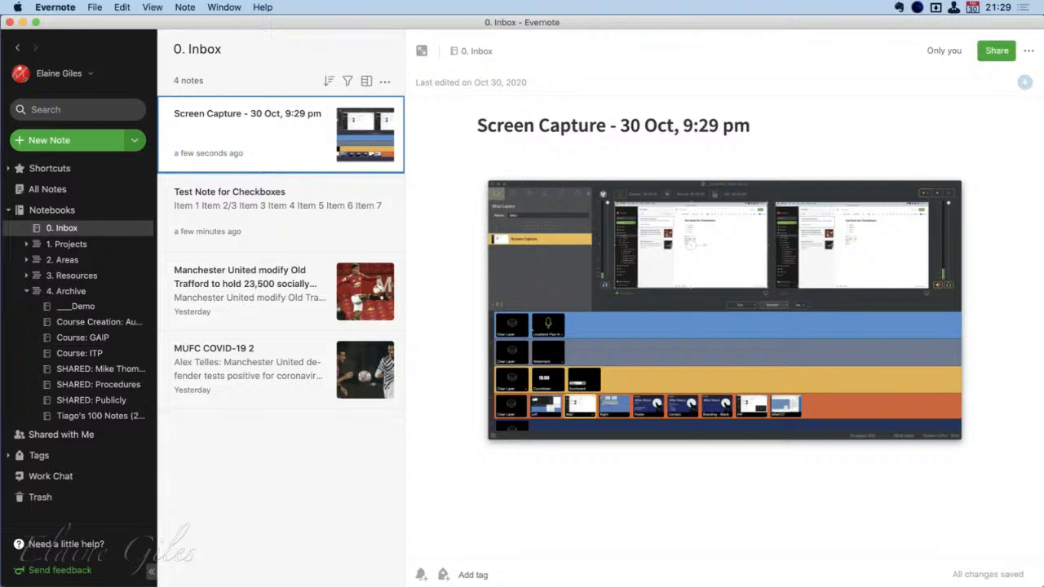
click(315, 142)
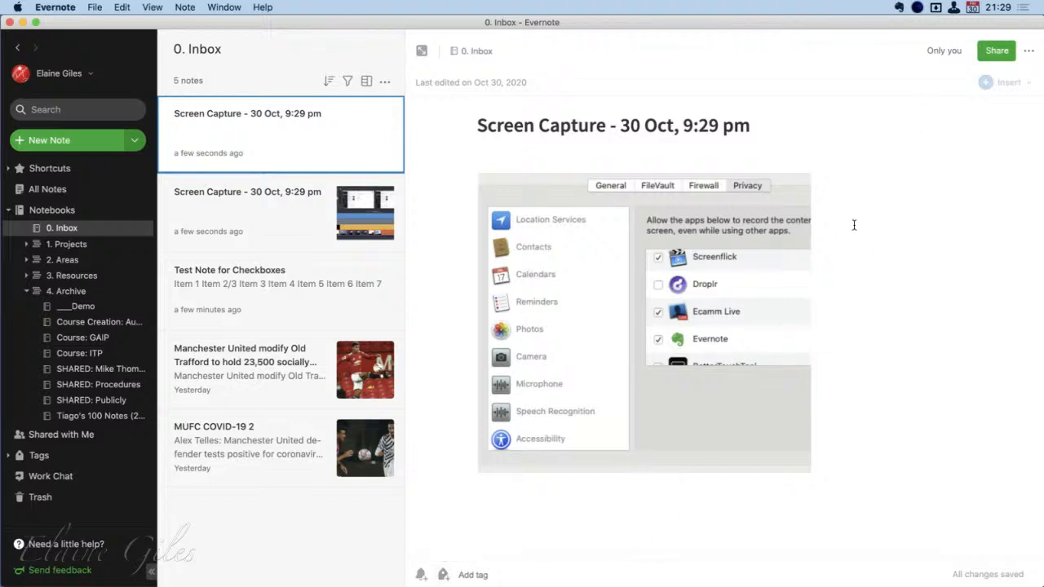
Show the Evernote Helper scratch pad once more and dismiss it
click(898, 8)
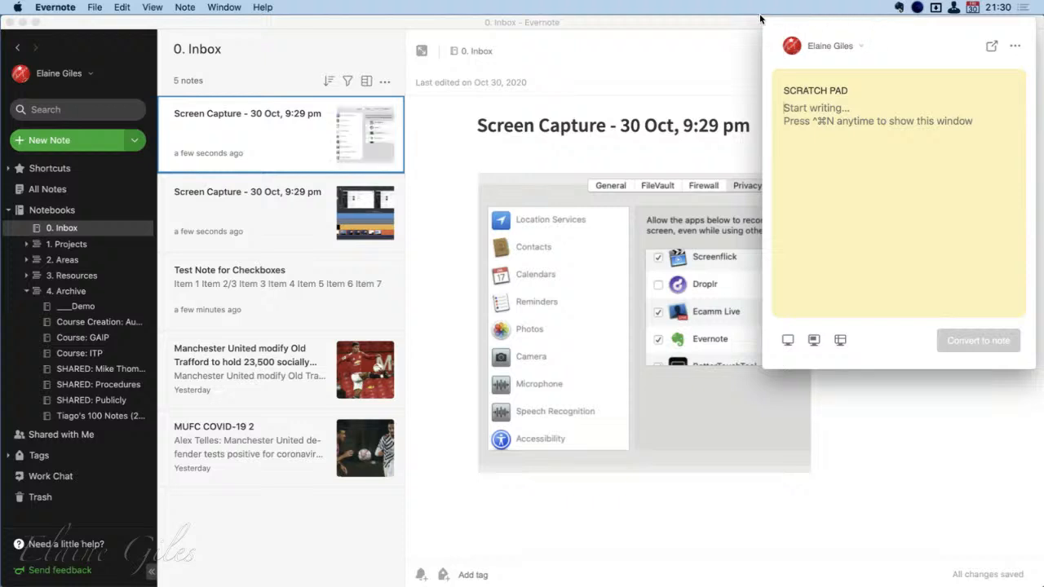
click(667, 22)
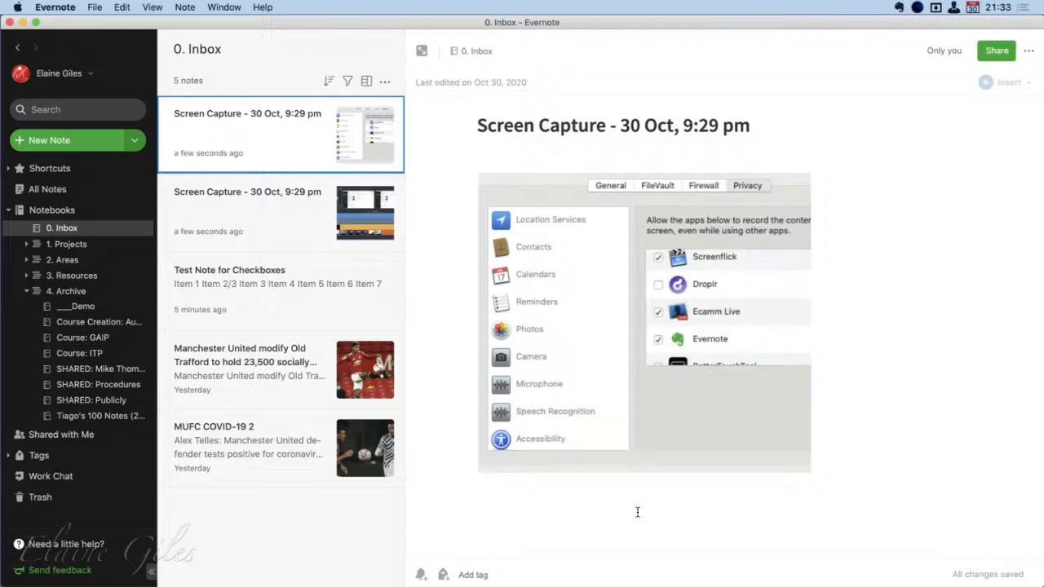
Switch to Hindenburg Journalist Pro
key(alt+space)
text(eve)
key(BackSpace)
key(BackSpace)
key(BackSpace)
text(hind)
key(Escape)
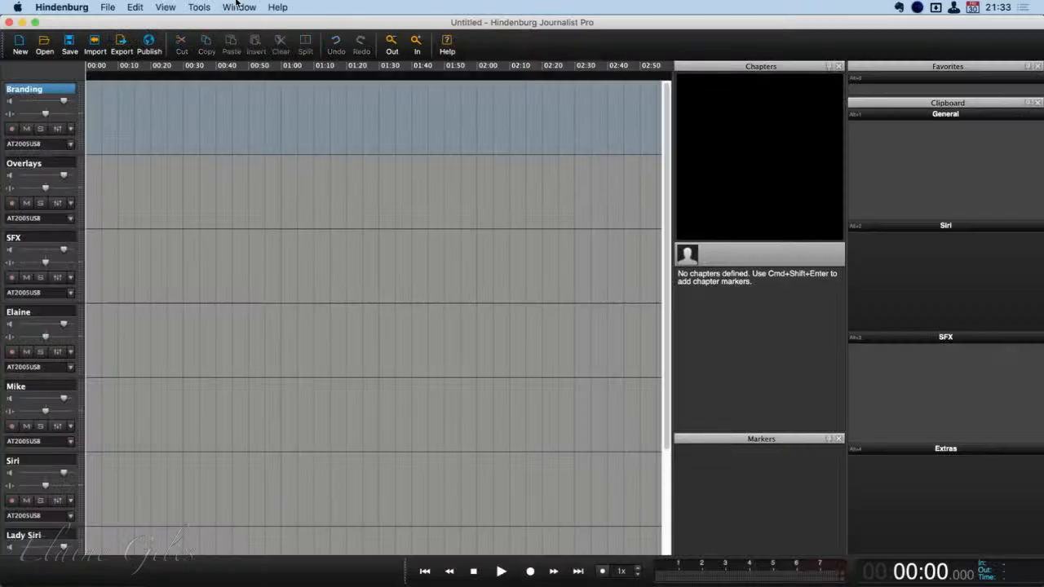
Try to open the recent Wicked The Musical session and dismiss the resulting dialog
click(107, 6)
mouse_move(131, 81)
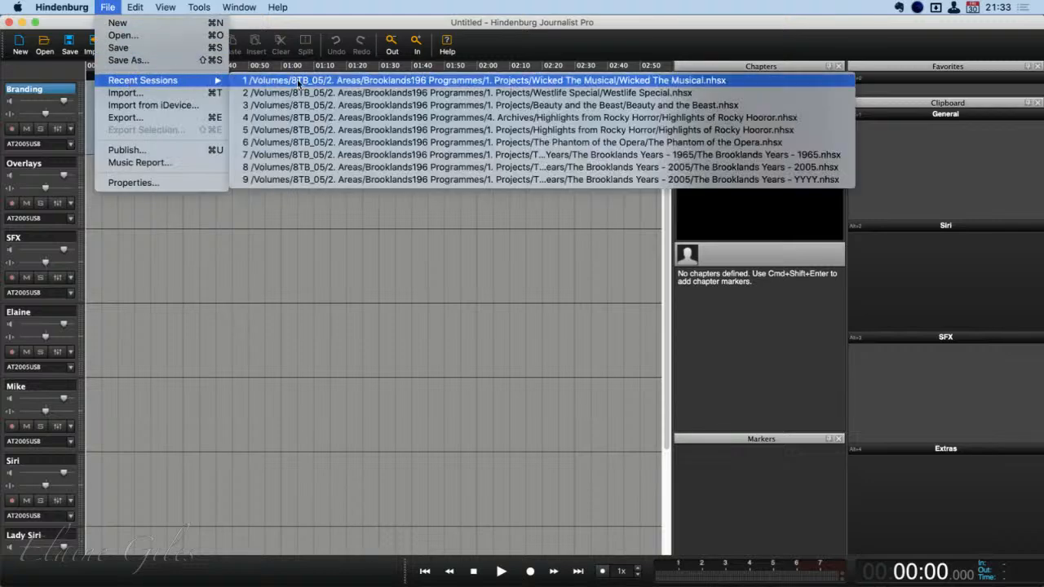
click(408, 80)
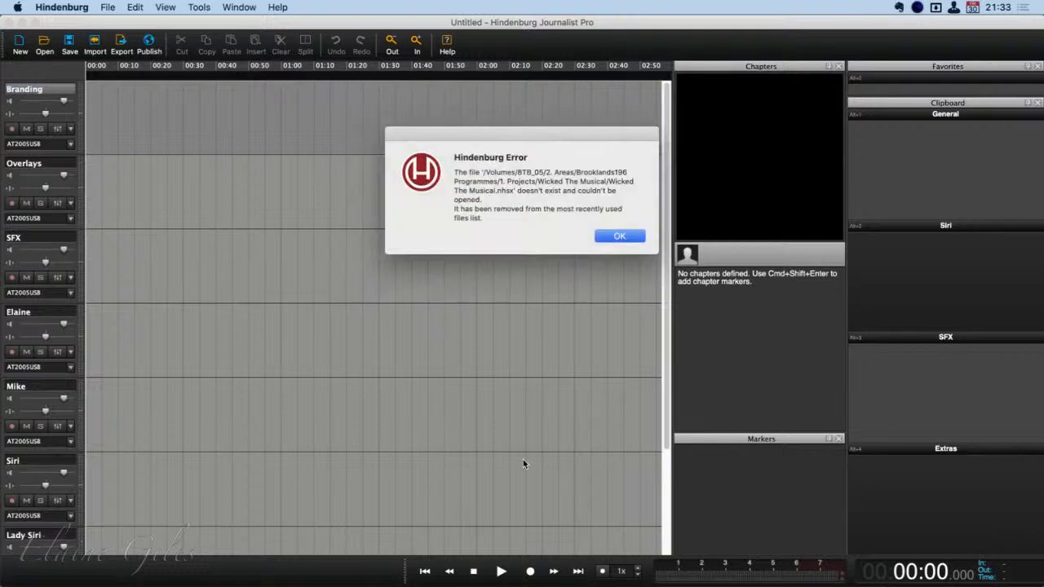
click(617, 235)
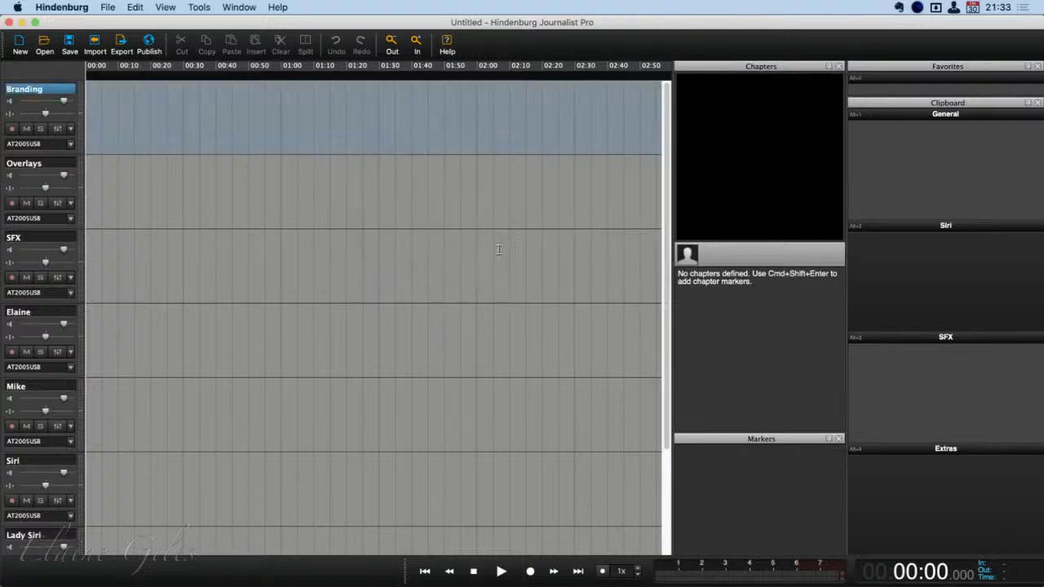
Switch to Finder and, in a new window, open 1. Projects inside Brooklands196 Programmes under 2. Areas on the 8TB_06 drive
key(super+Tab)
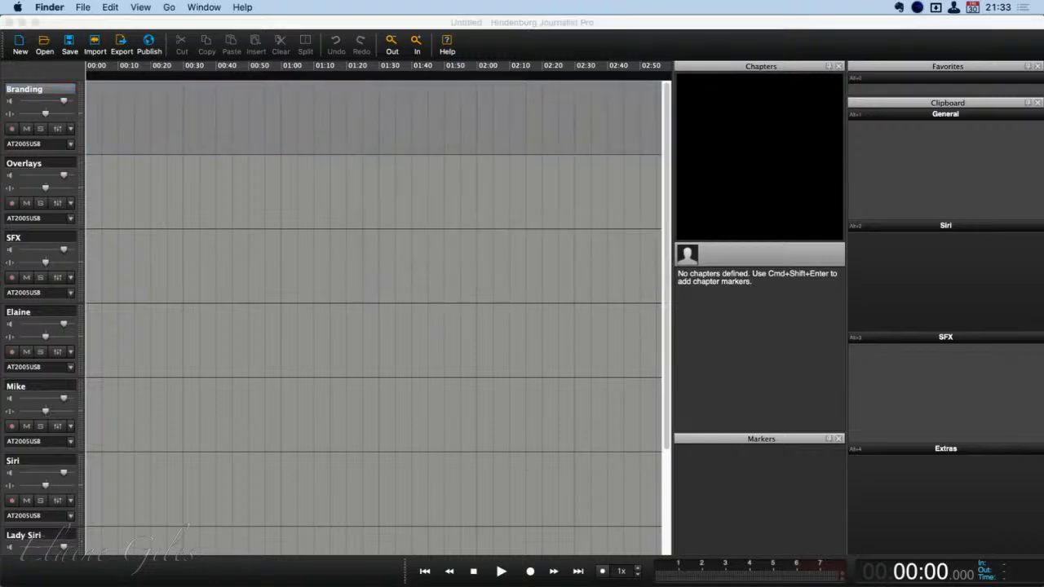
key(super+n)
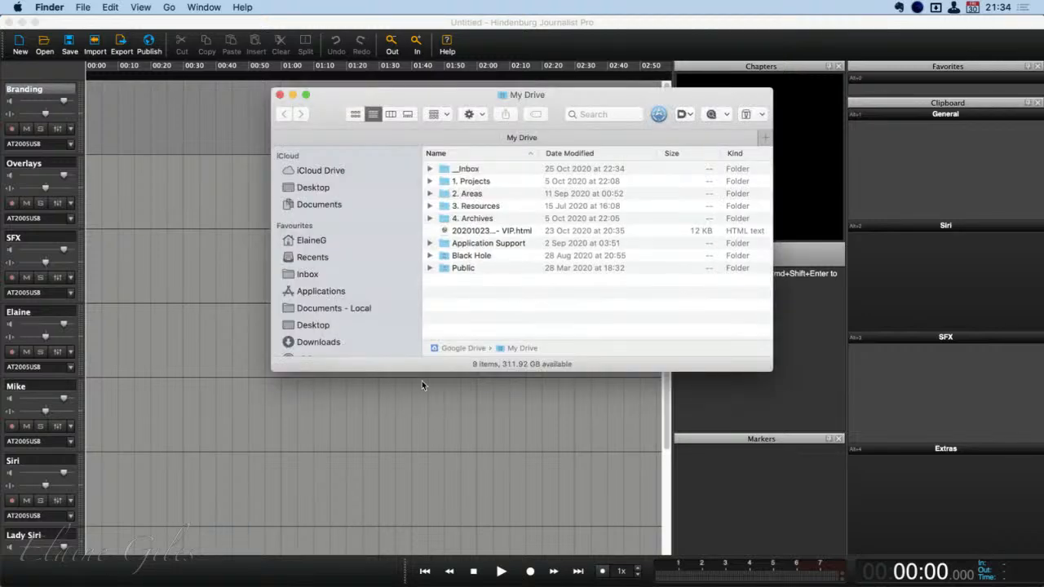
scroll(357, 252, down, 10)
click(345, 296)
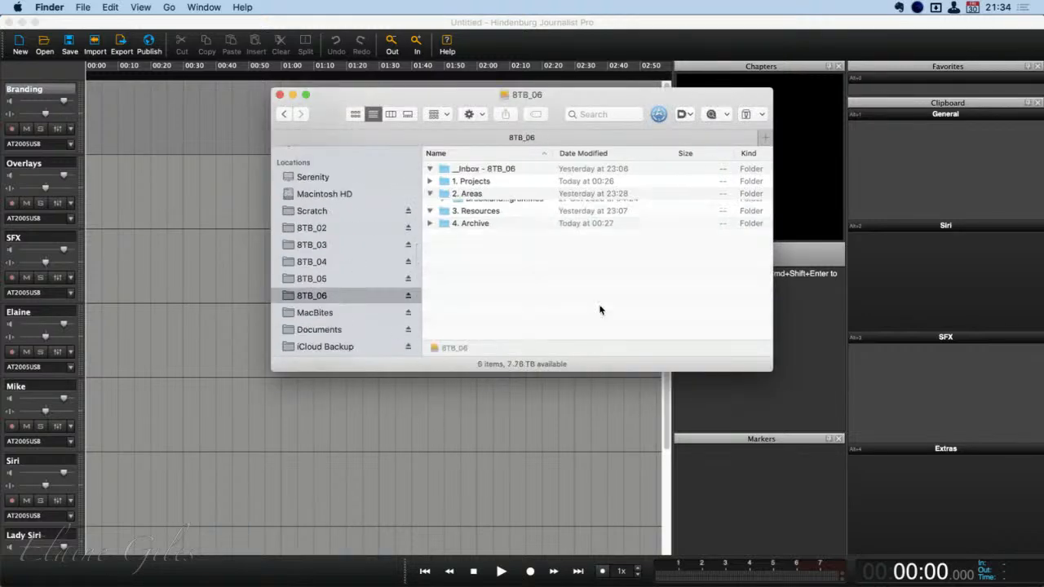
double_click(499, 205)
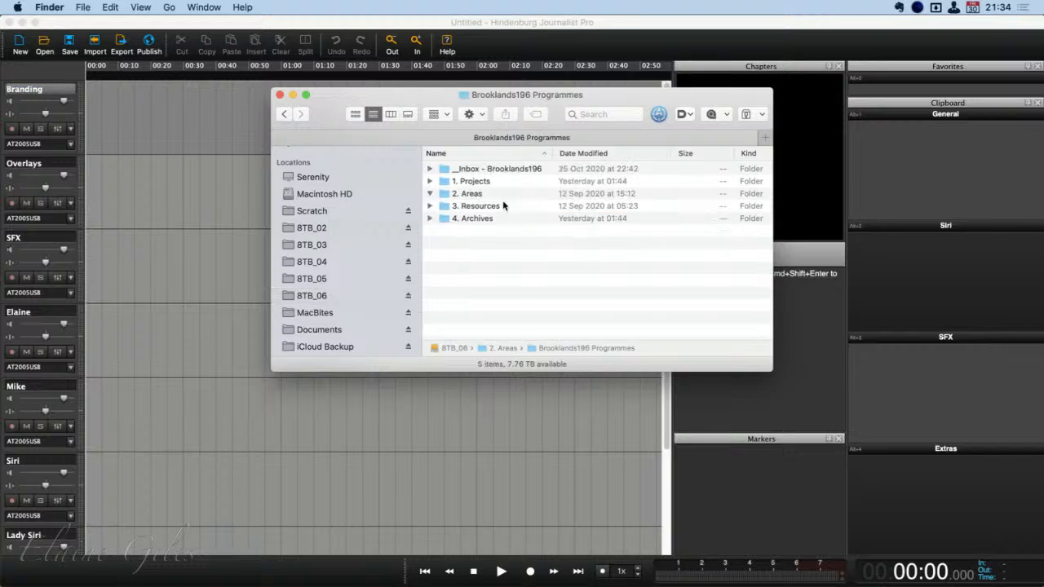
double_click(486, 181)
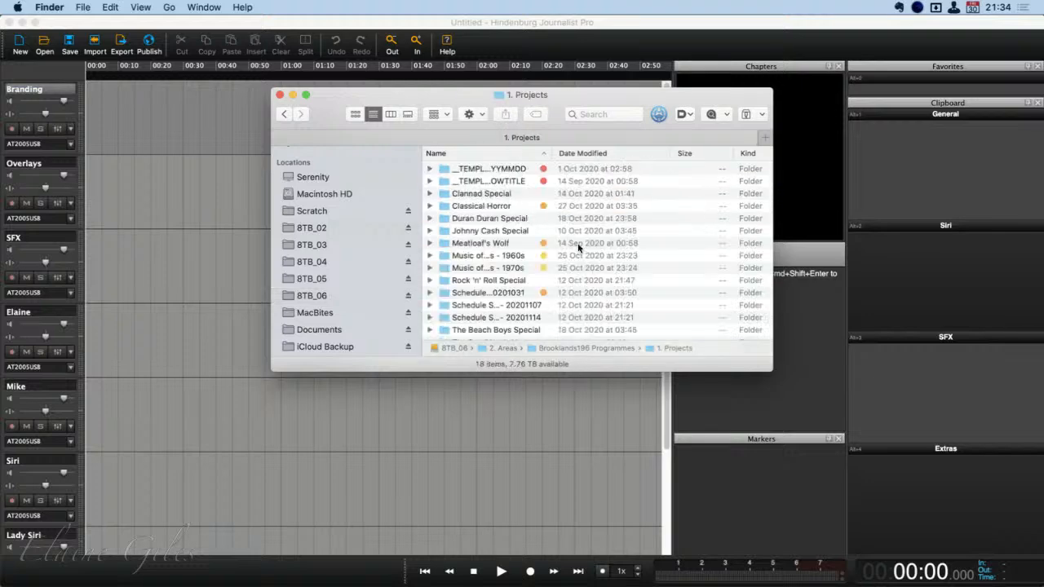
Open the Wicked The Musical session from its folder in 4. Archives of Brooklands196 Programmes
scroll(578, 247, down, 3)
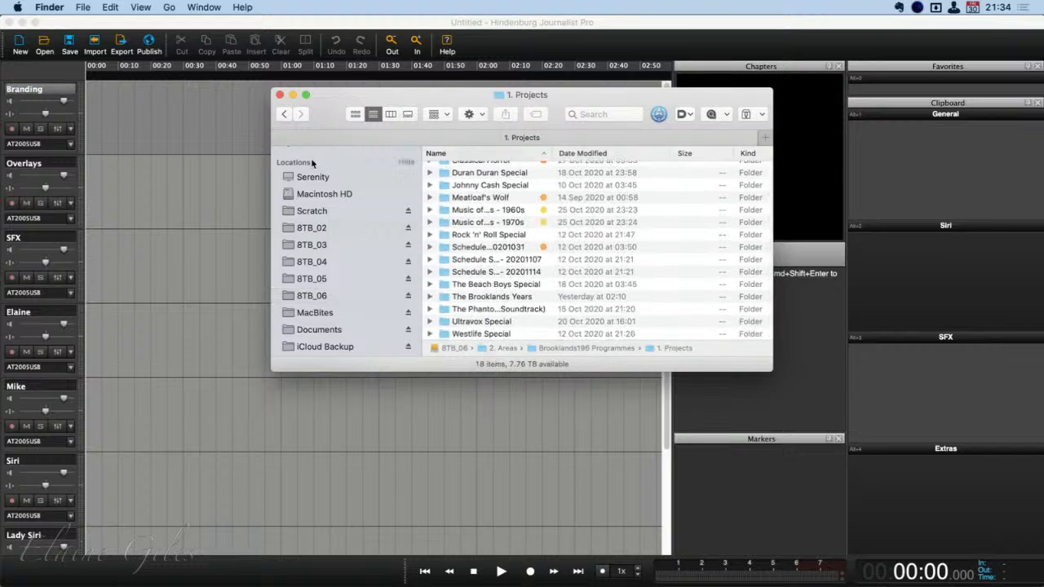
click(286, 113)
click(484, 209)
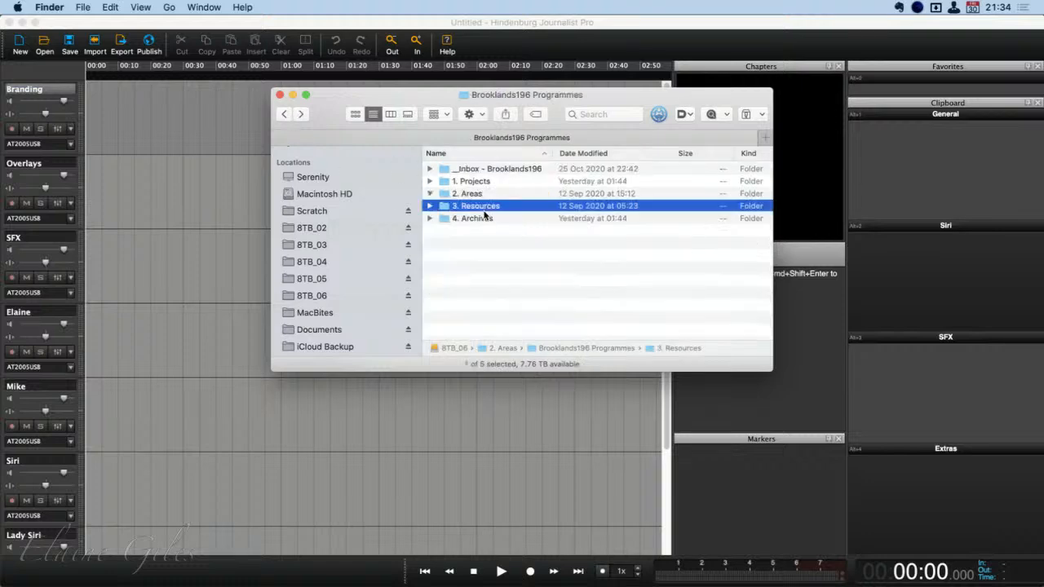
double_click(483, 216)
click(494, 181)
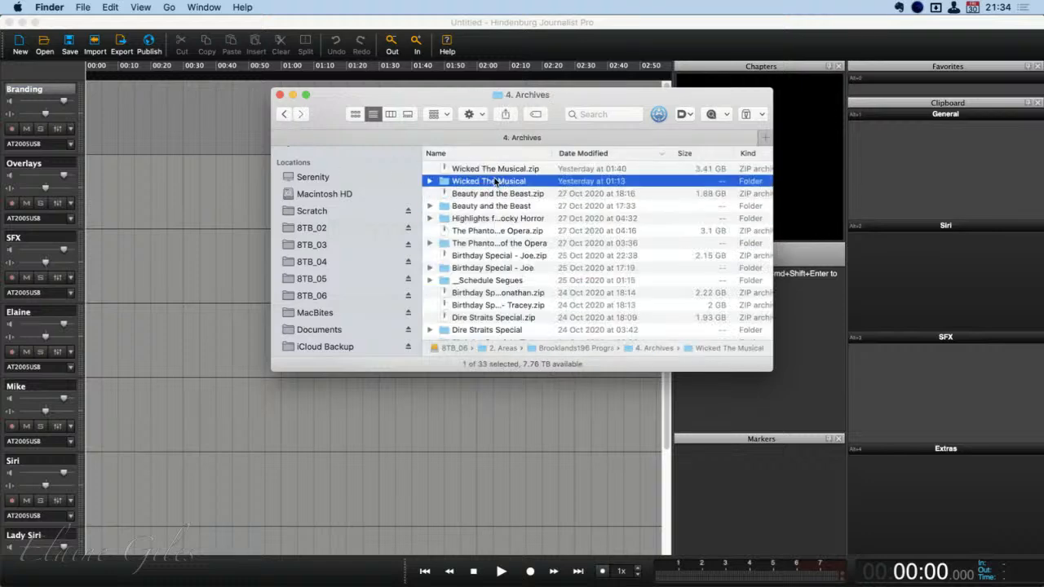
double_click(495, 181)
double_click(489, 203)
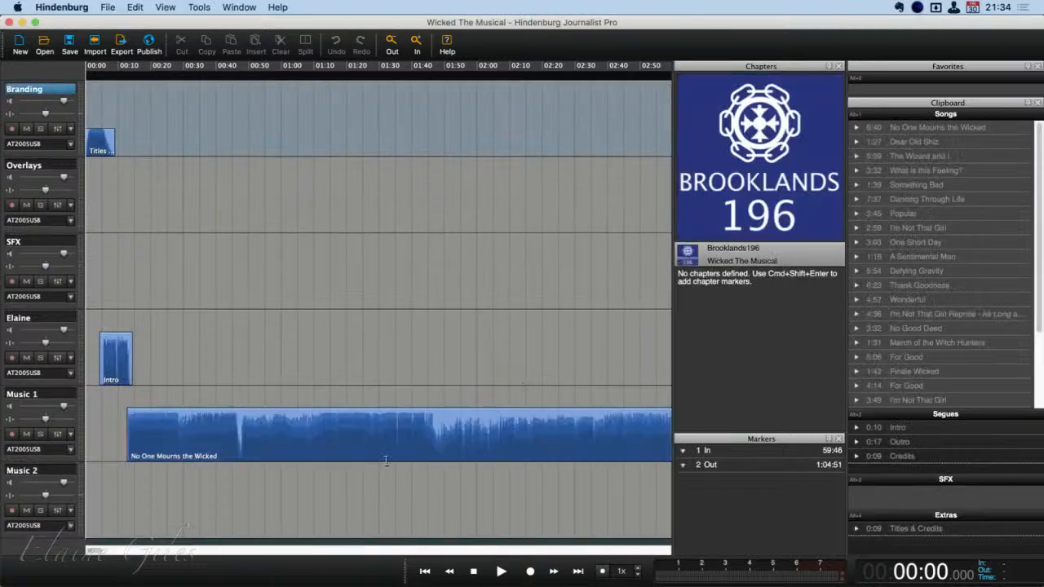
Examine the whole programme on the timeline and the full list of clips in the Songs group
key(Down)
key(Down)
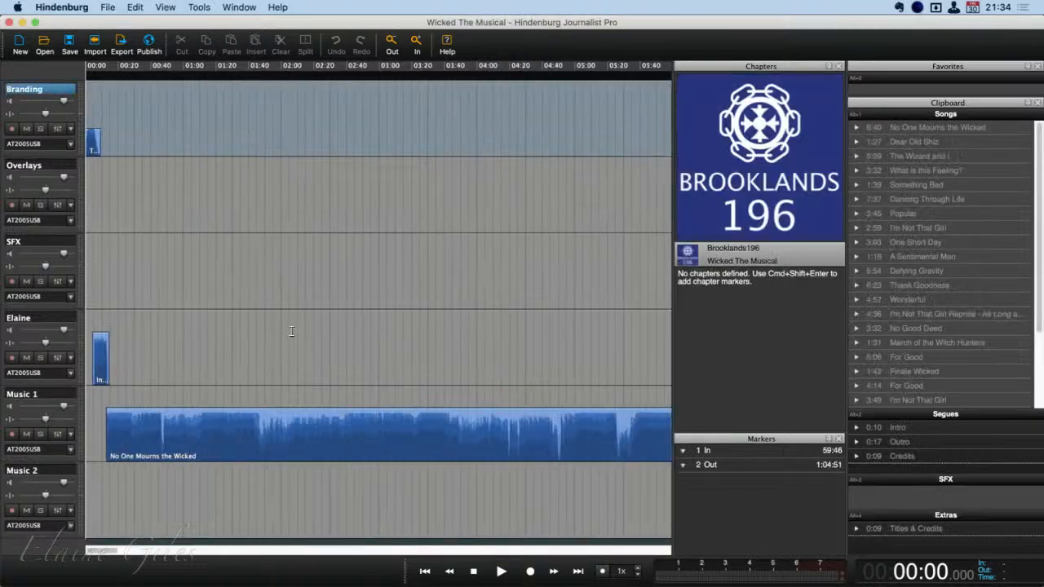
key(super+Down)
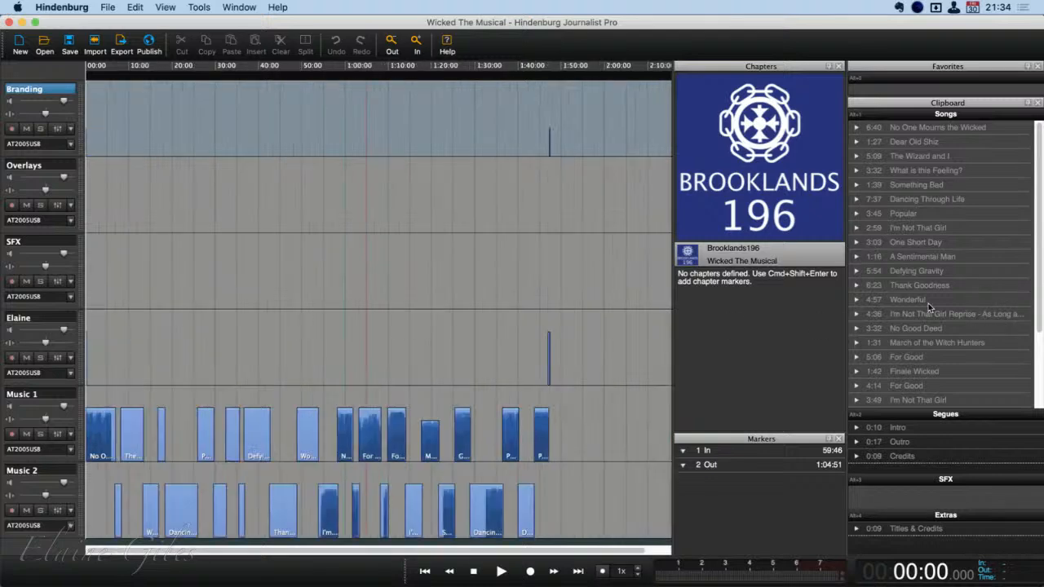
scroll(928, 303, down, 3)
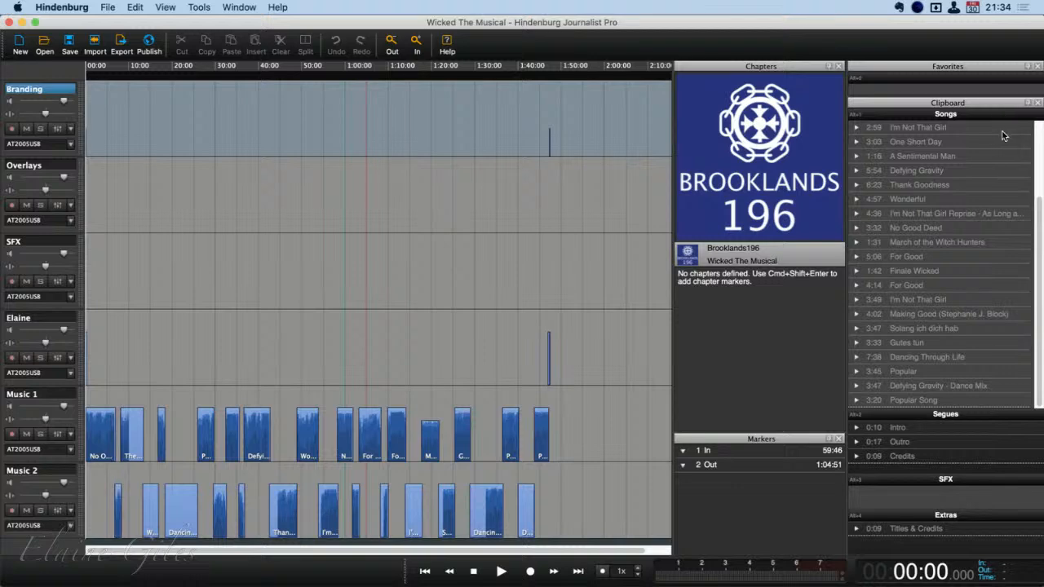
scroll(1001, 136, up, 3)
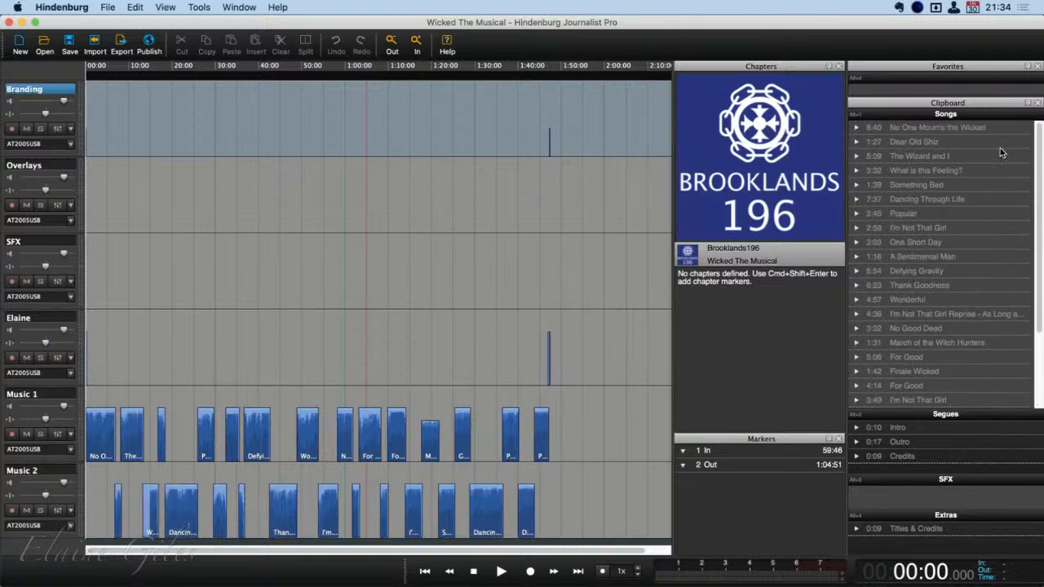
scroll(986, 187, down, 3)
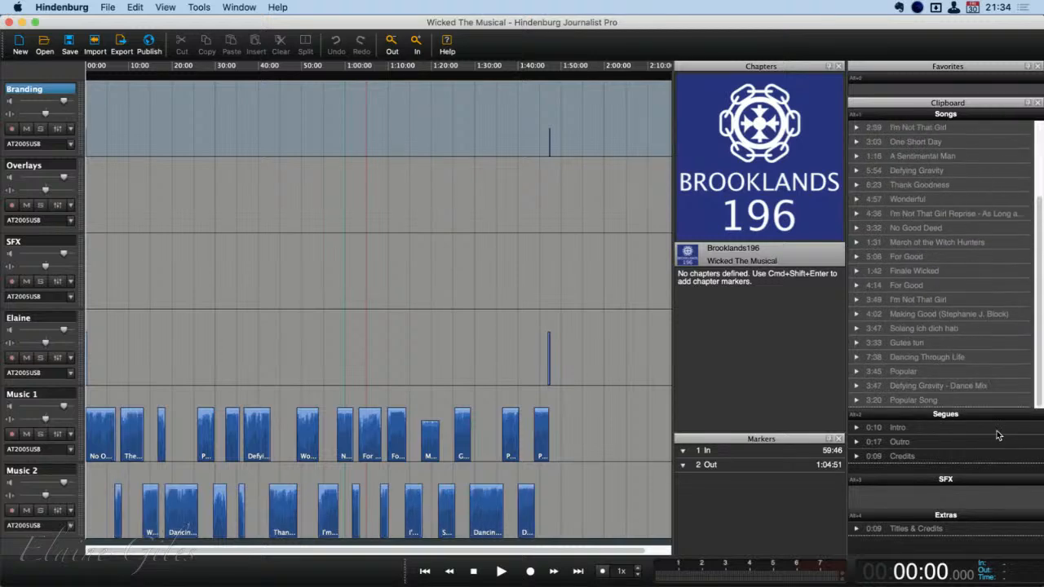
Copy the Songs group of the Clipboard as text
right_click(1017, 400)
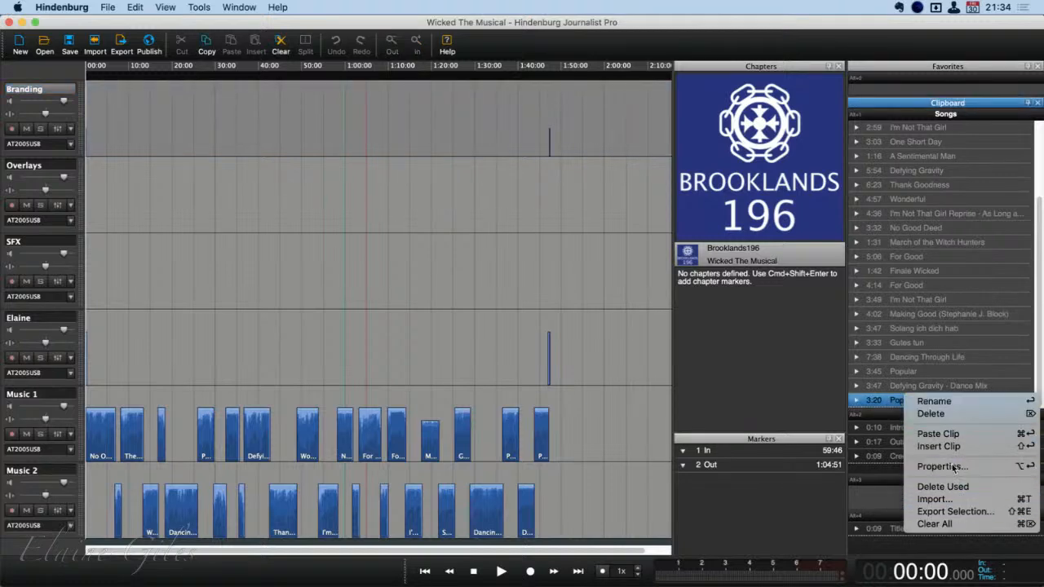
click(973, 85)
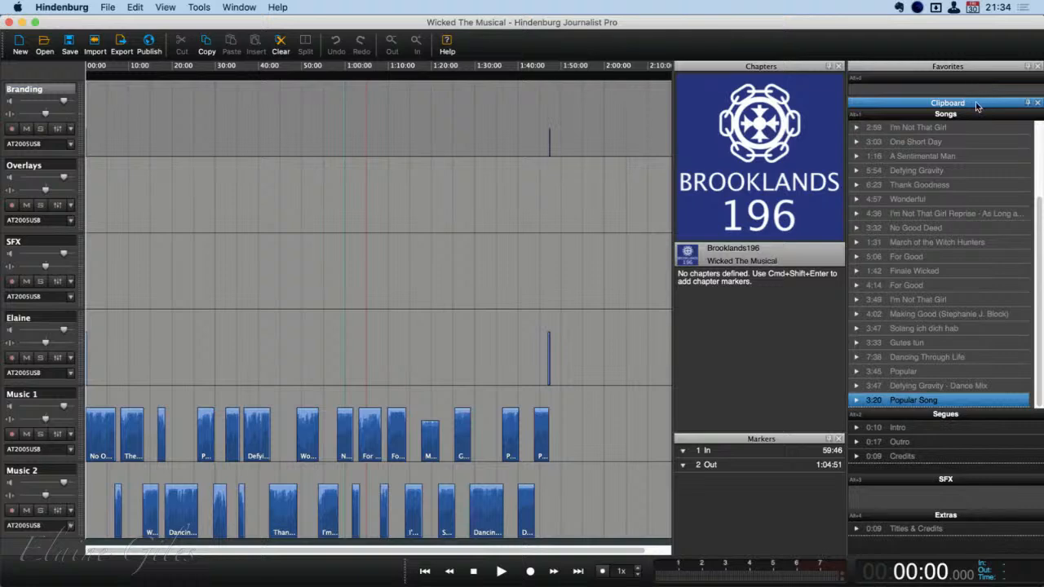
right_click(984, 119)
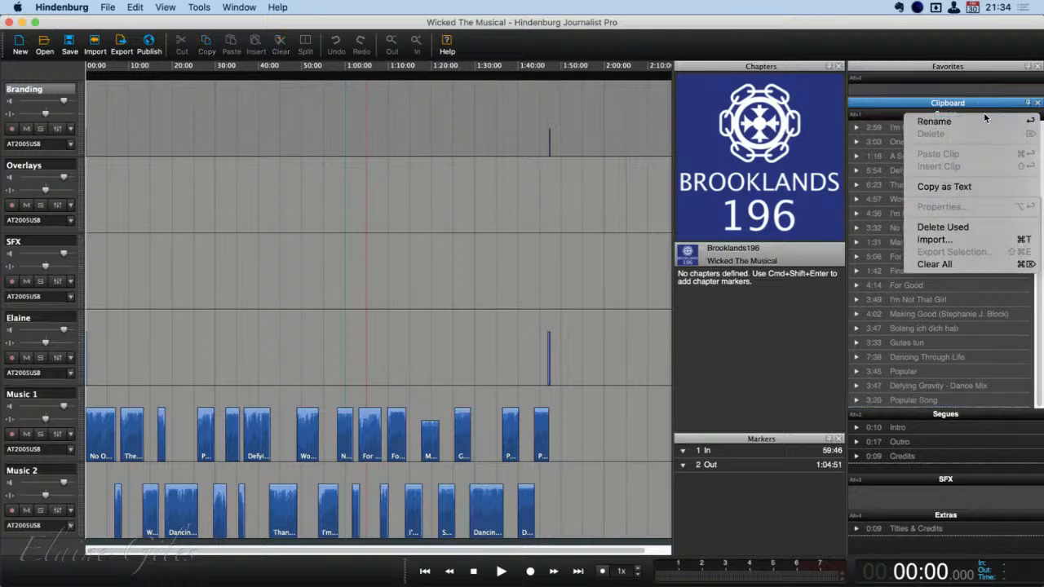
click(950, 187)
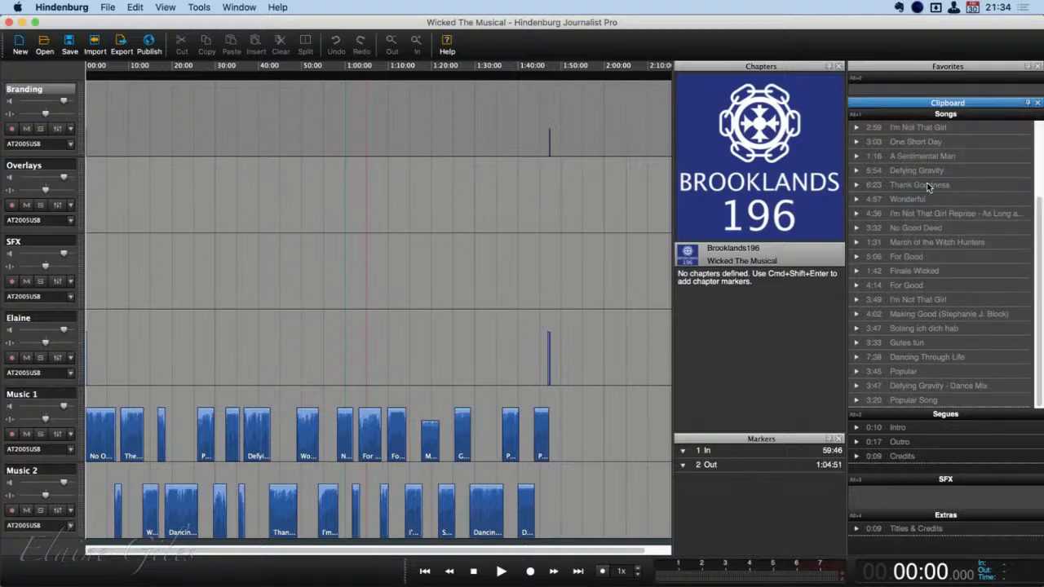
Hide Hindenburg Journalist Pro and close the Finder windows to get back to Evernote
key(super+h)
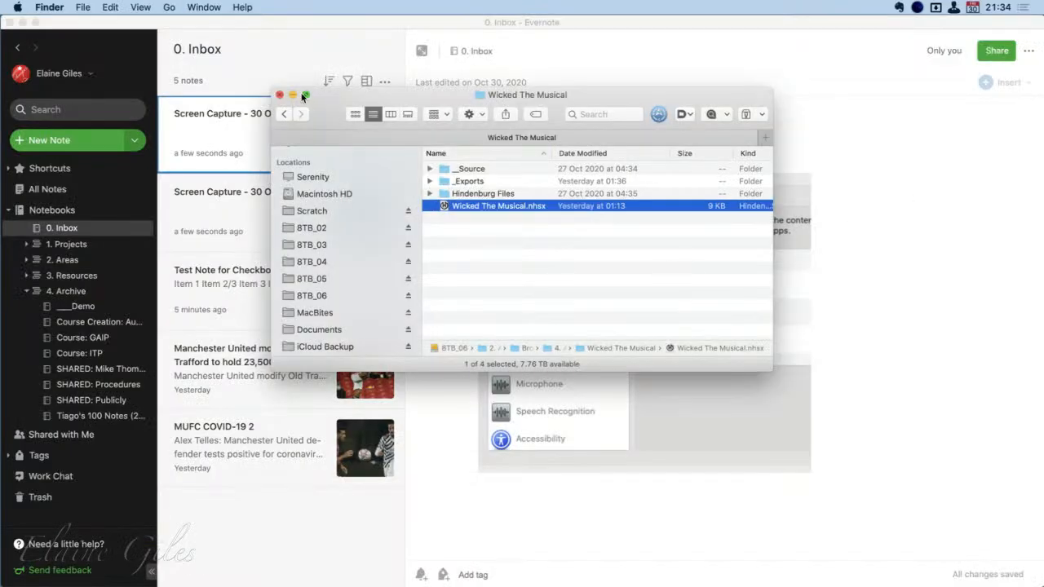
click(279, 95)
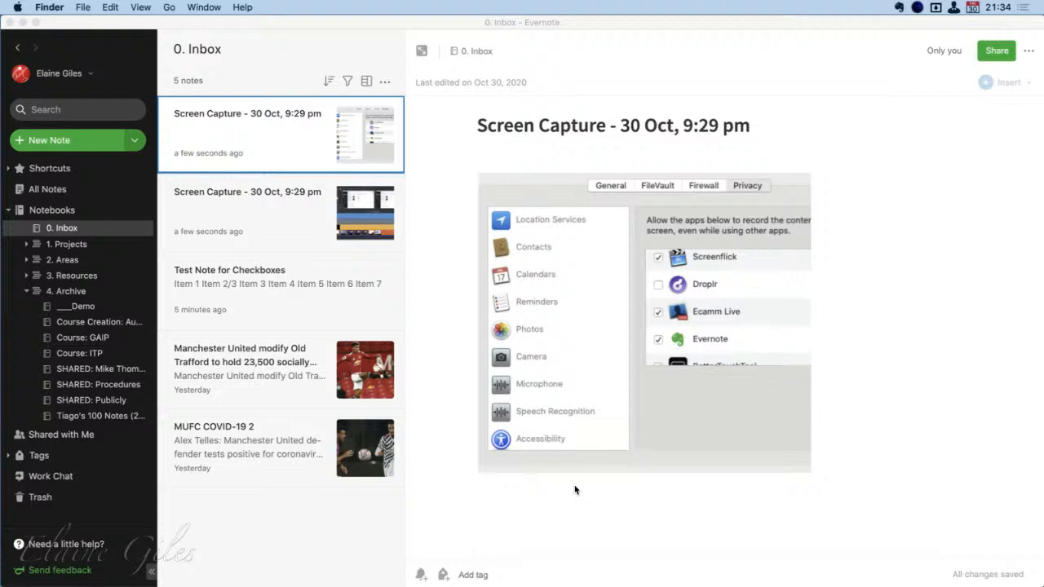
key(super+n)
click(279, 94)
Create a new note in Evernote's 0. Inbox notebook and paste the copied song list into its body
key(super+n)
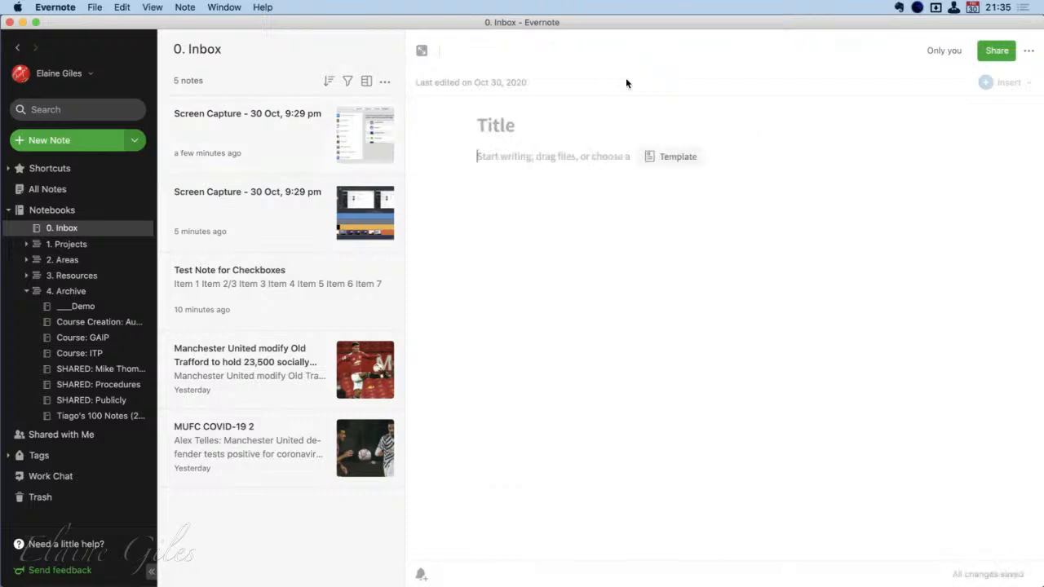
key(super+v)
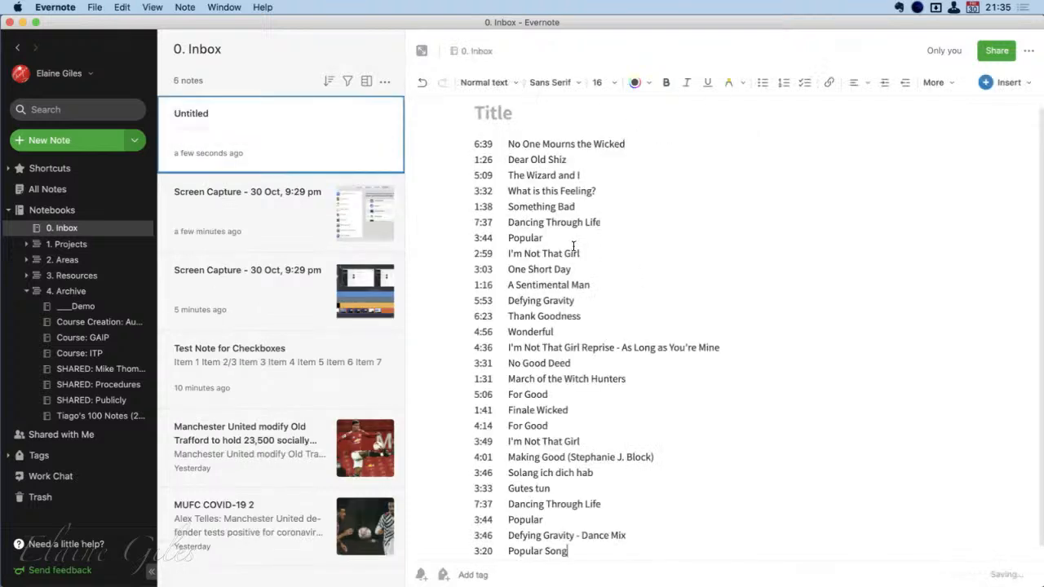
scroll(852, 469, down, 1)
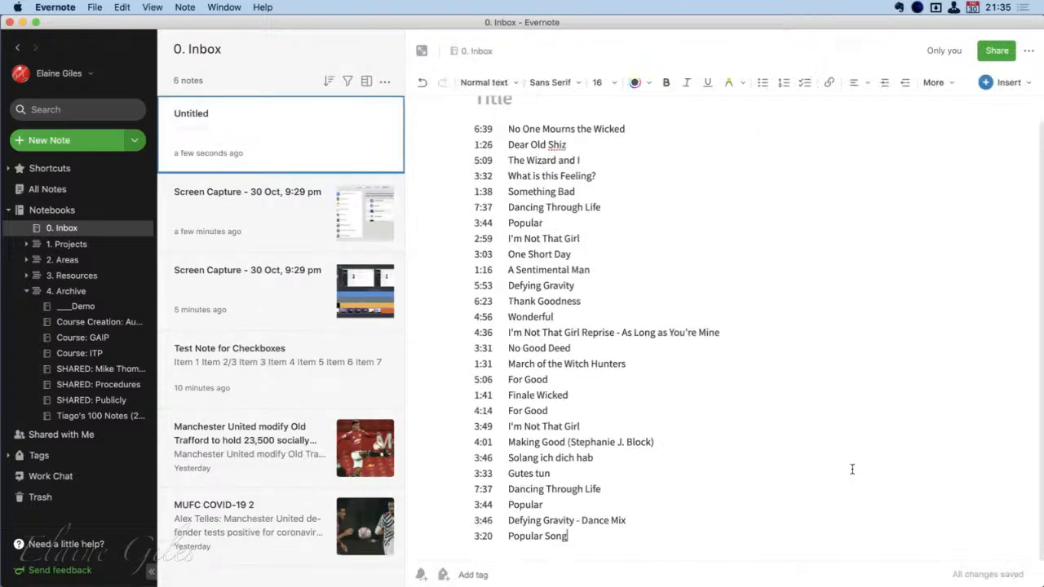
scroll(852, 470, up, 1)
scroll(852, 469, down, 1)
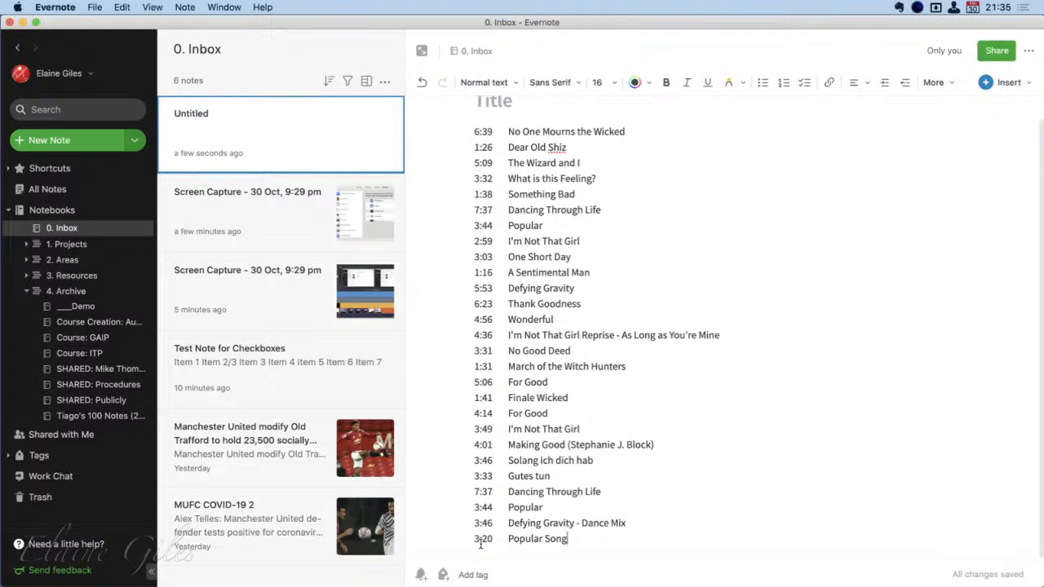
Clear the pasted song list from the note and switch to BBEdit
key(super+a)
key(BackSpace)
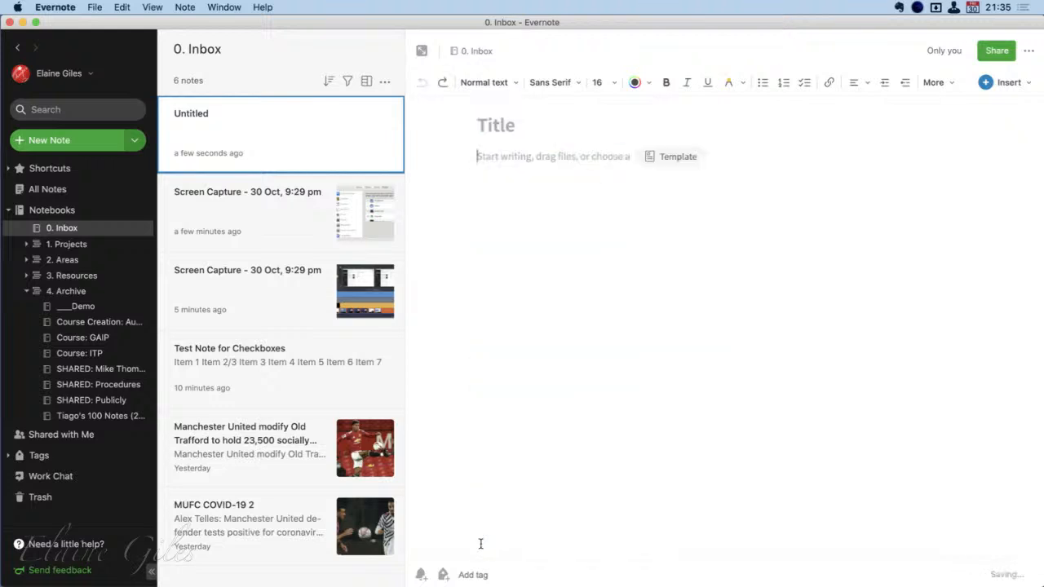
key(alt+space)
text(bbe)
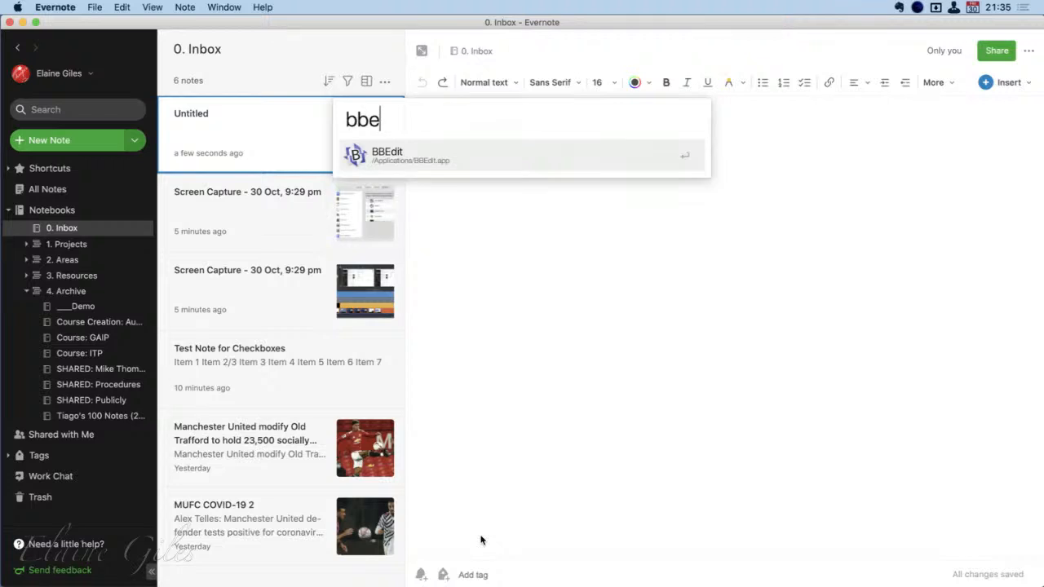
key(Return)
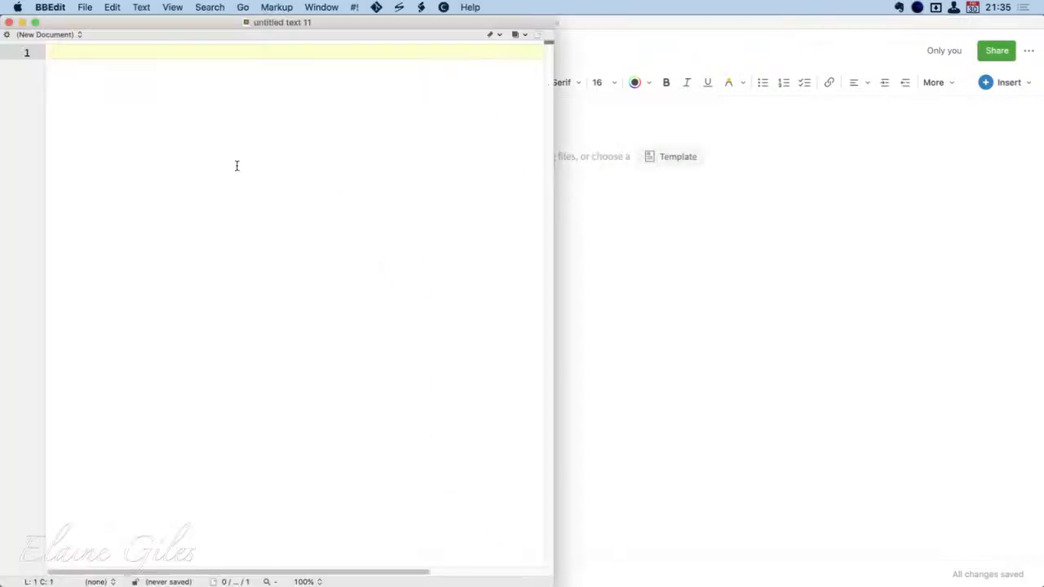
Paste the song list into the new text document without its empty last line and run the Process Set List script
key(super+v)
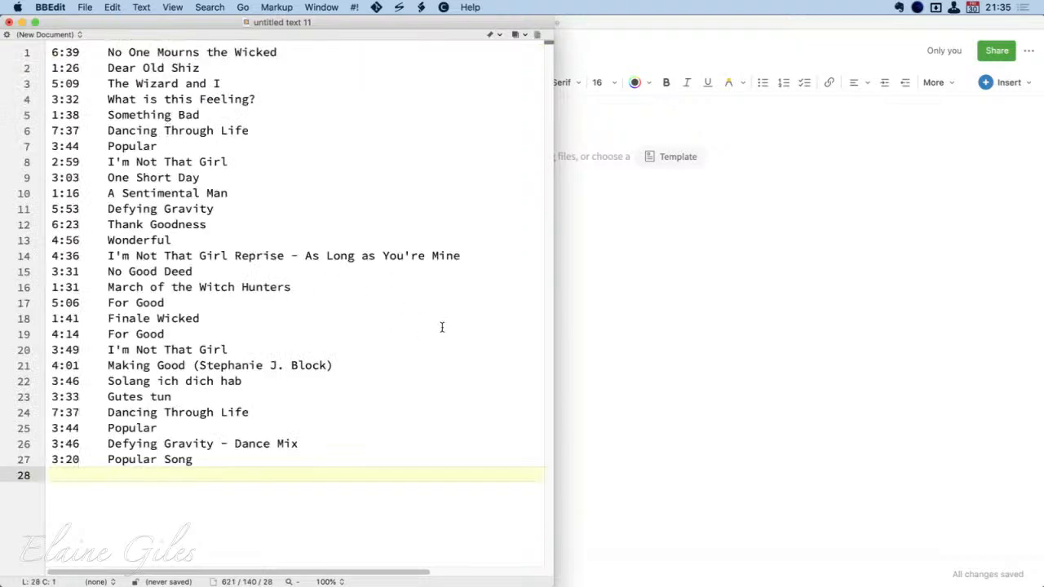
key(BackSpace)
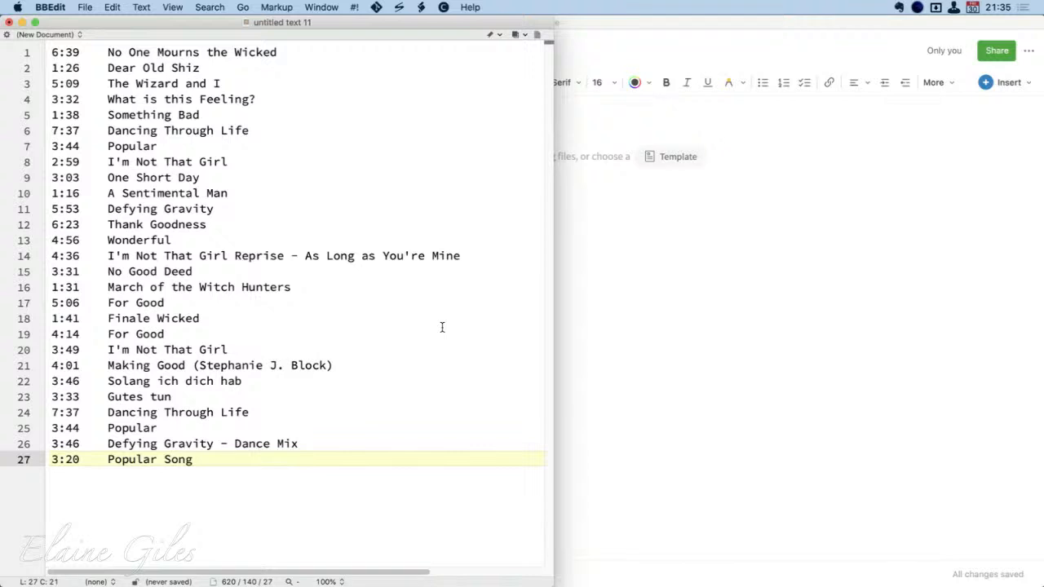
click(420, 6)
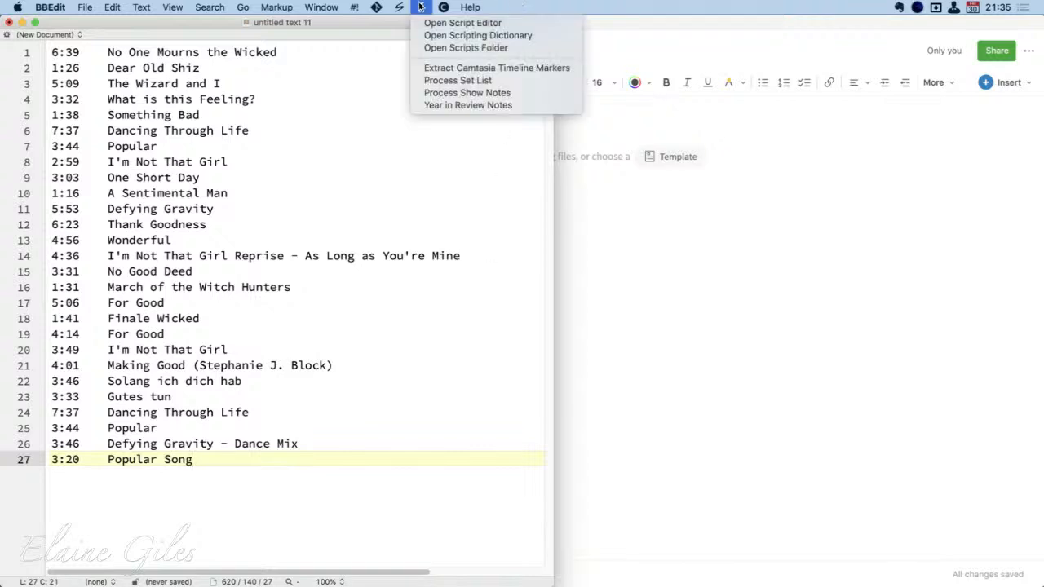
click(446, 85)
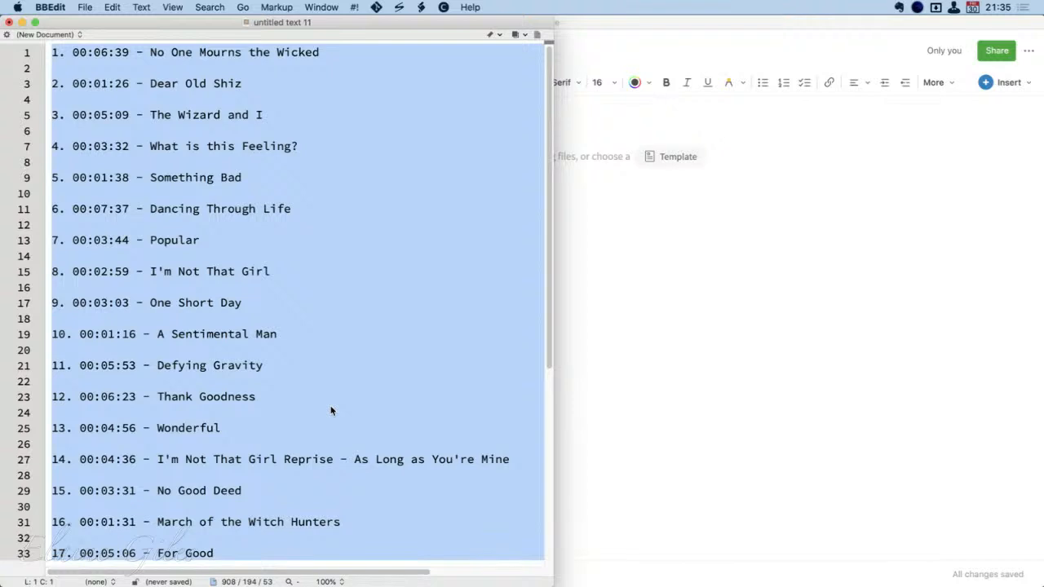
Cut the processed set list from BBEdit and paste it into the body of the untitled Evernote note
key(super+x)
key(super+Tab)
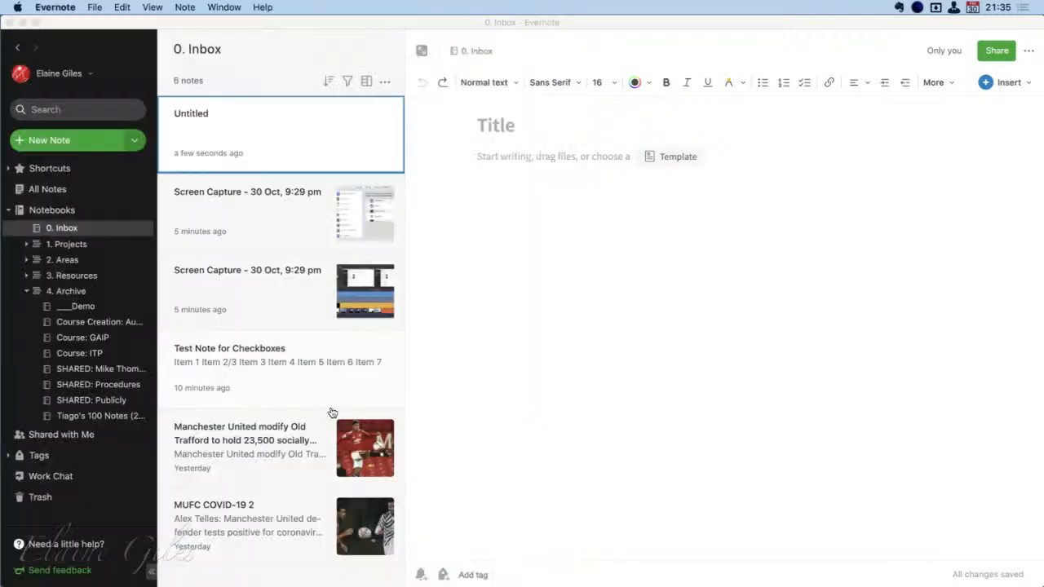
key(super+v)
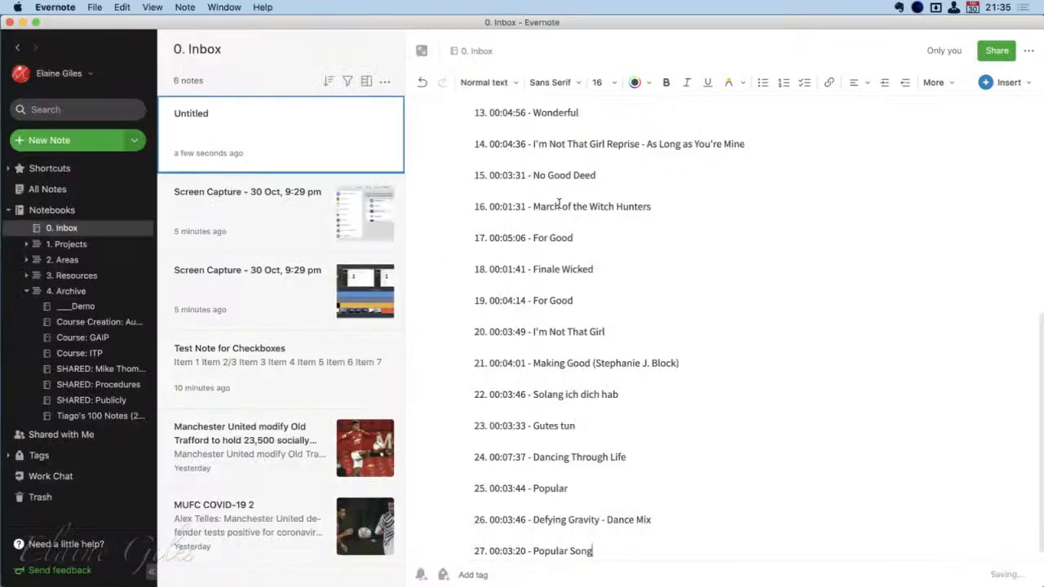
Look through the pasted set list from its last entries back to the first and briefly highlight entries 1 to 12
click(591, 382)
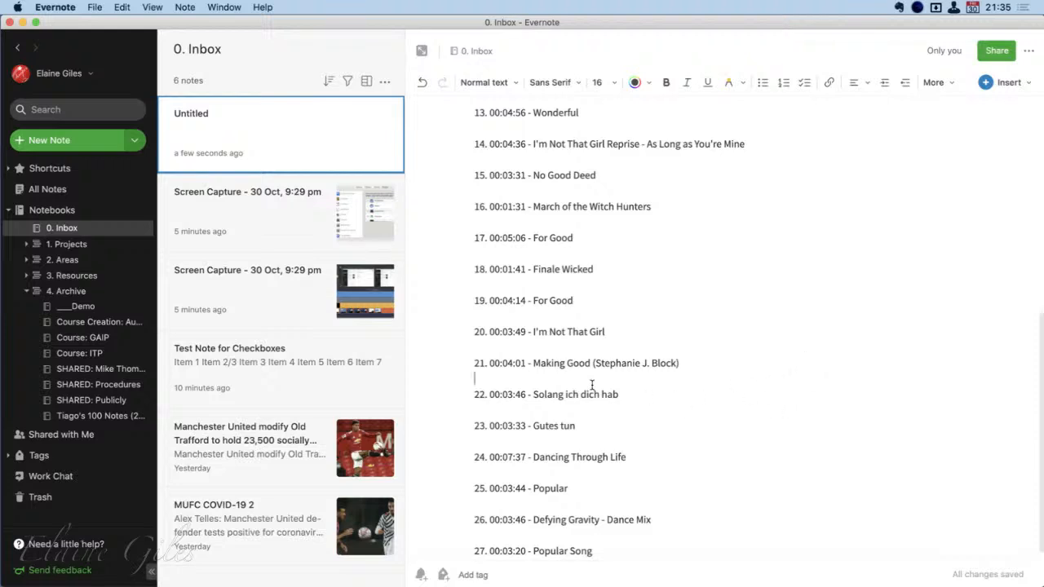
click(617, 348)
click(610, 315)
click(598, 284)
click(604, 261)
click(604, 228)
click(608, 196)
click(609, 167)
scroll(732, 319, up, 3)
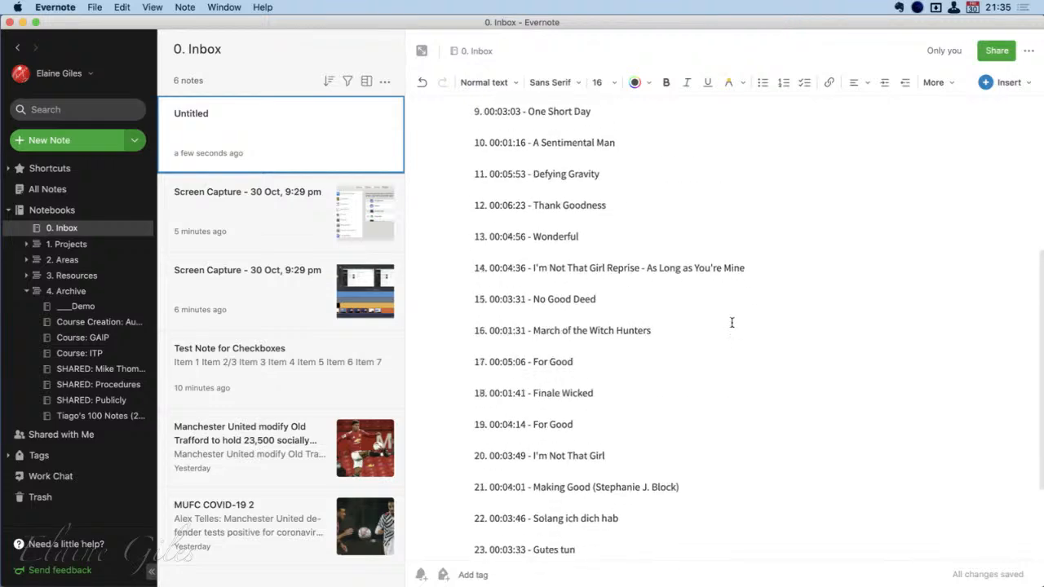
scroll(728, 323, up, 5)
click(611, 323)
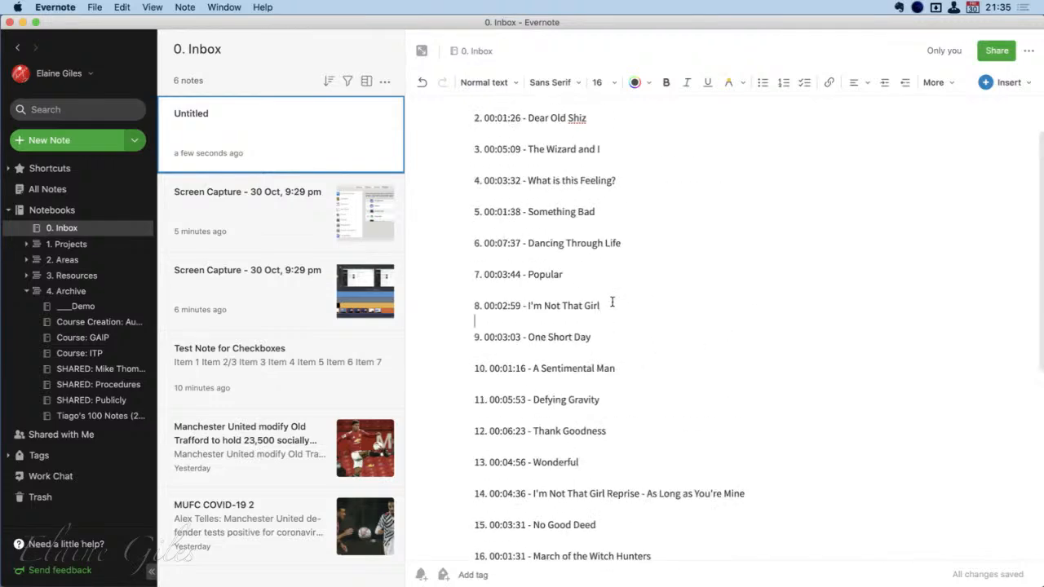
click(611, 292)
scroll(628, 359, up, 3)
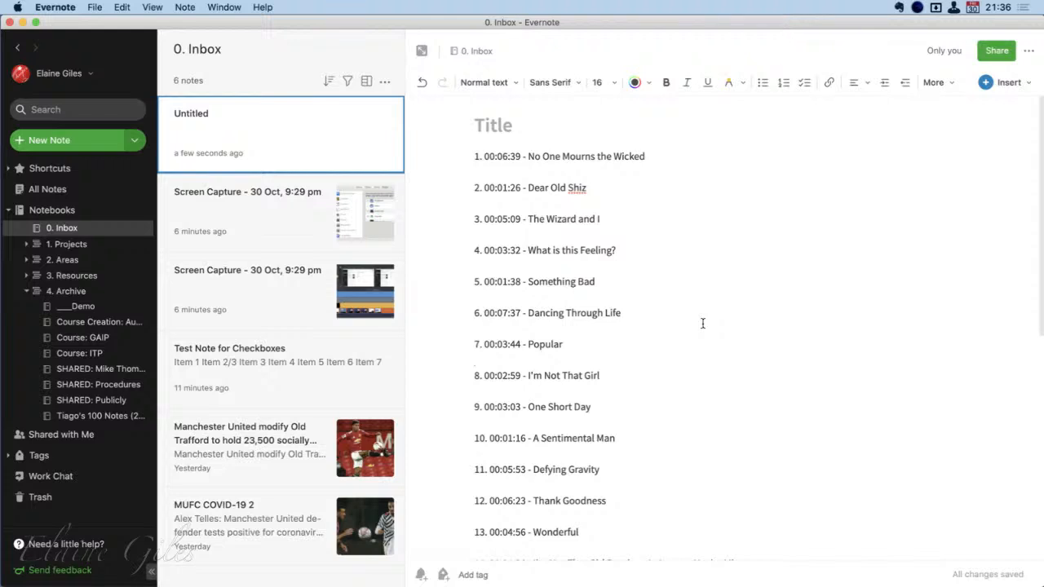
drag(663, 522, 473, 157)
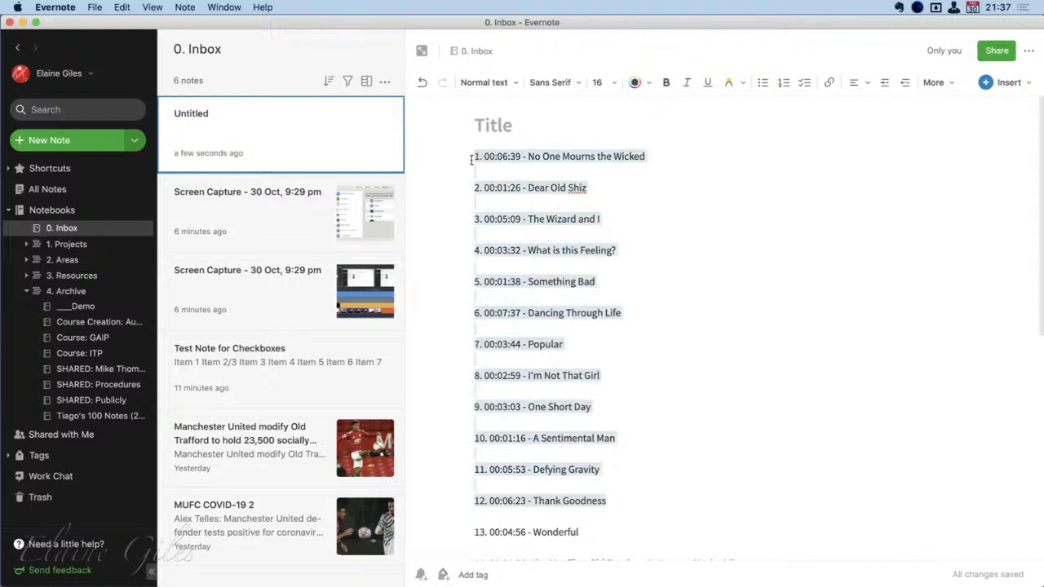
click(747, 381)
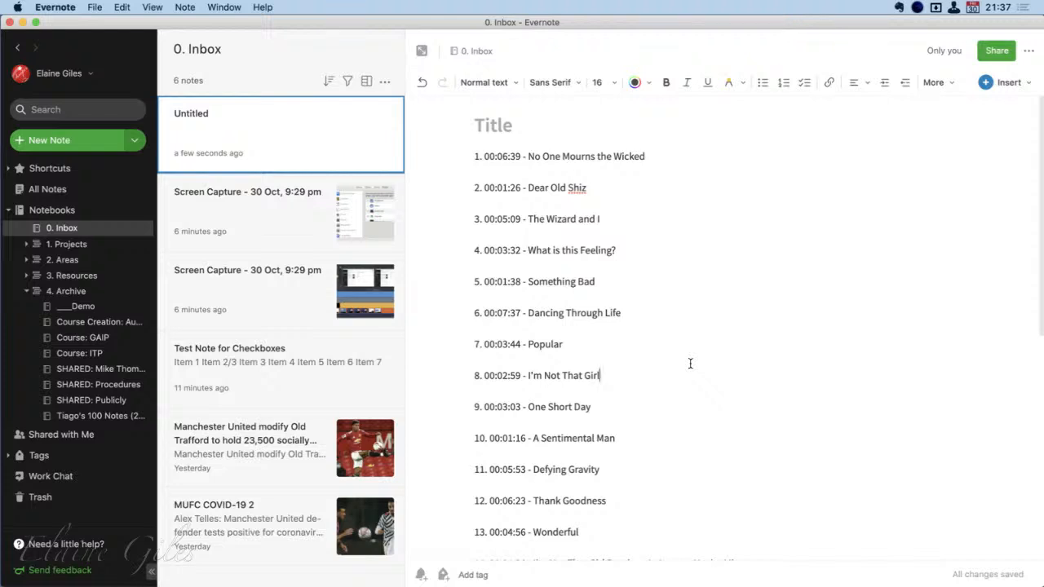
Title the note Wicked The Musical
click(499, 137)
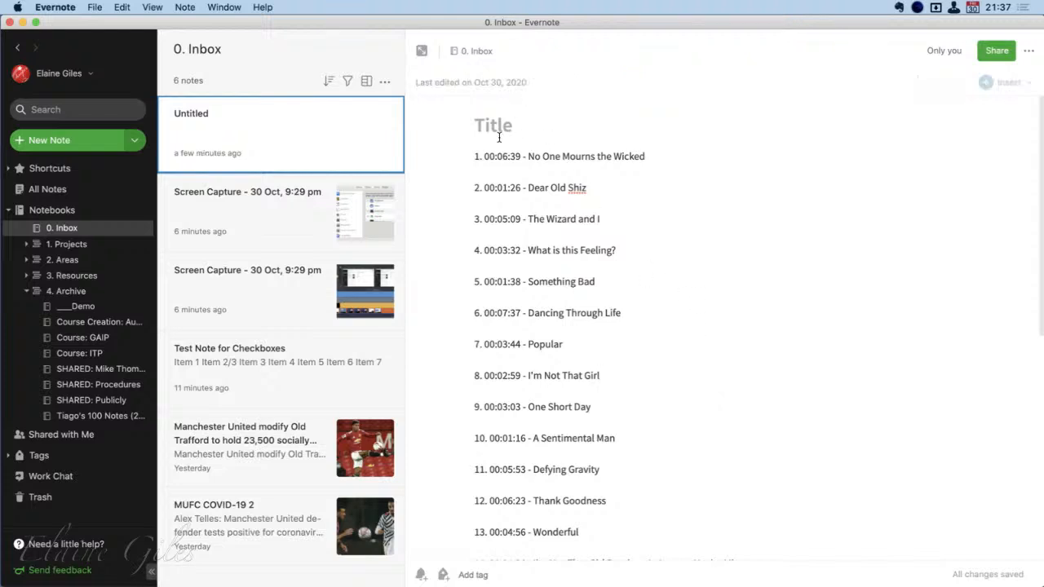
text(Wicked The Musical)
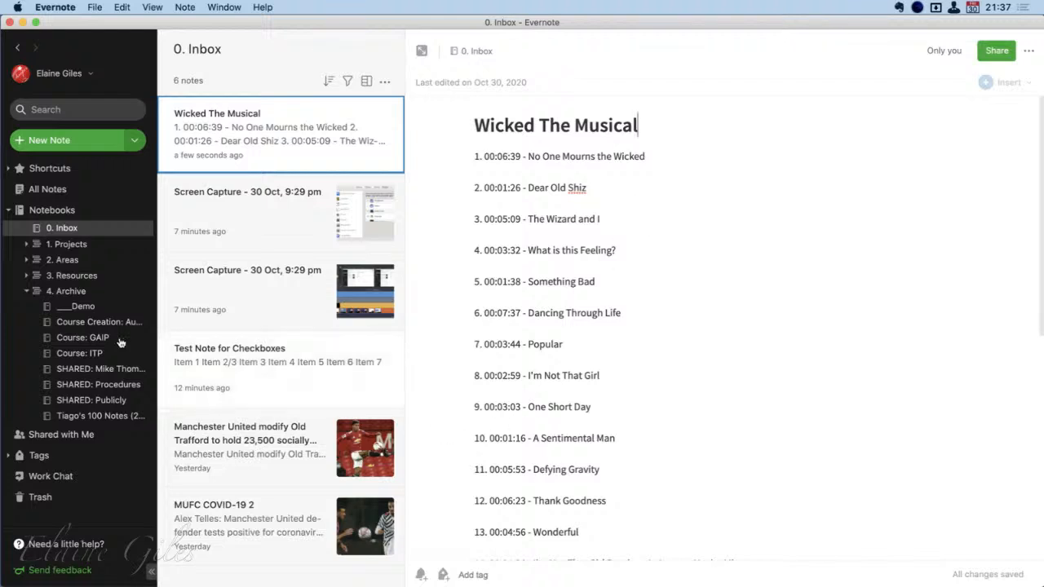
click(27, 291)
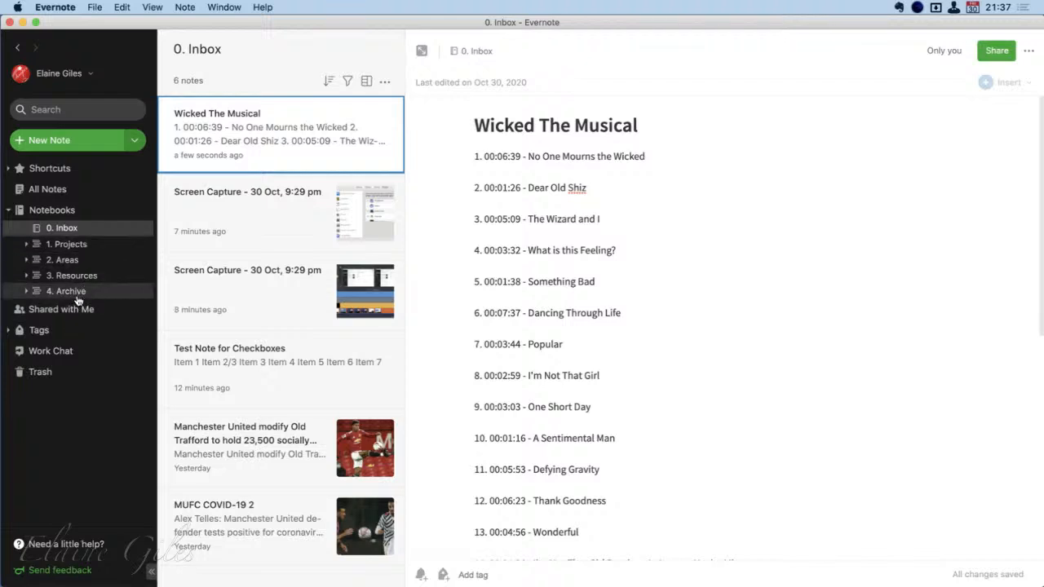
click(28, 291)
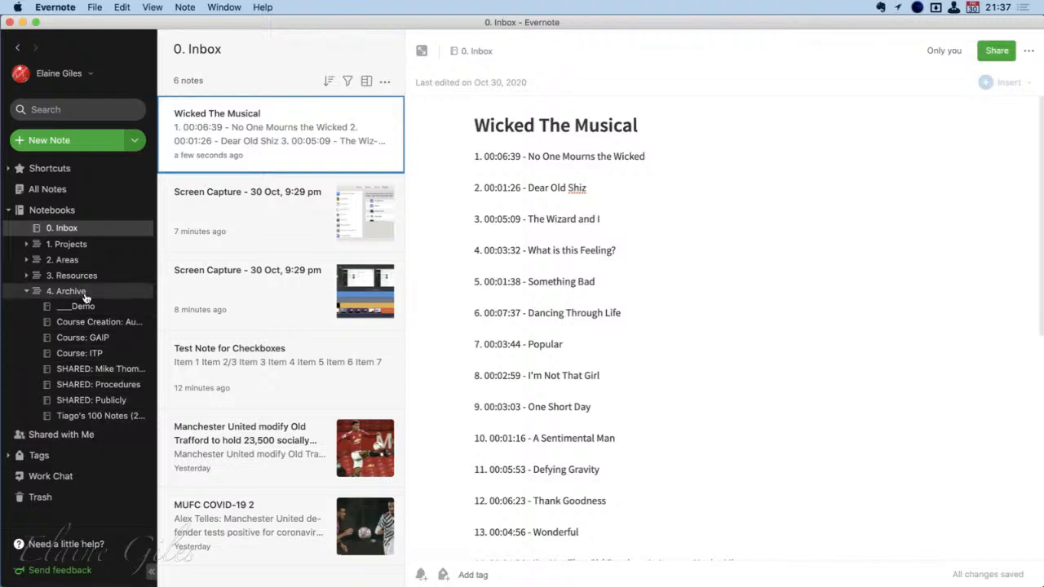
click(27, 291)
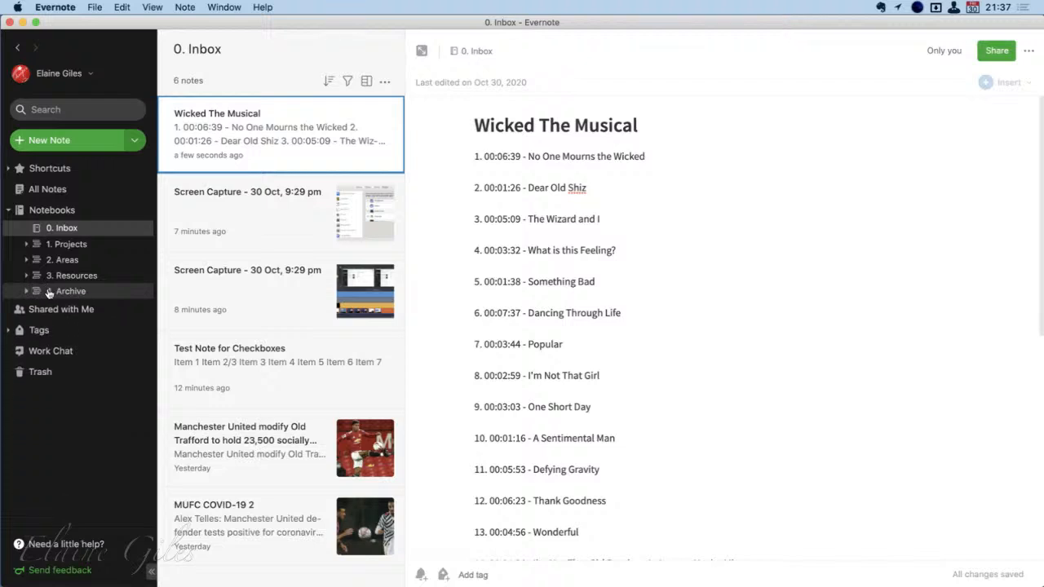
click(662, 315)
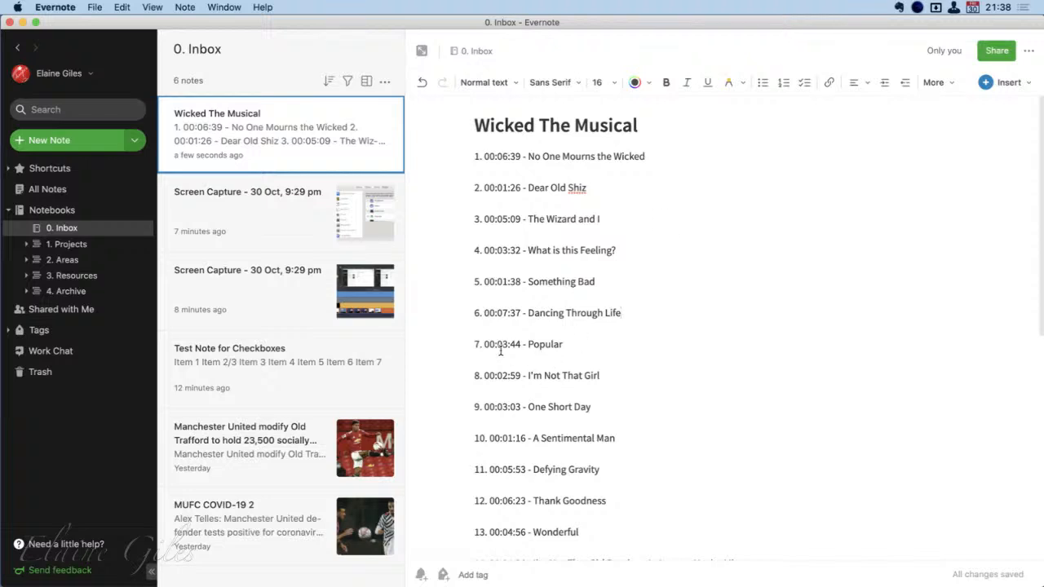
Open the Index - GAIP note in the archived Course: GAIP notebook and look through its list of linked notes
click(27, 291)
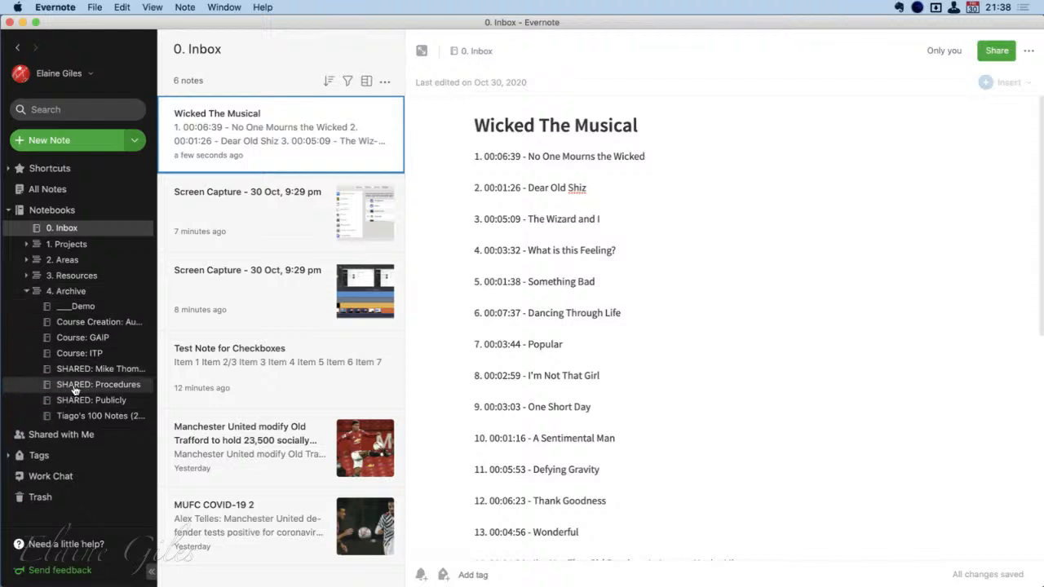
click(88, 341)
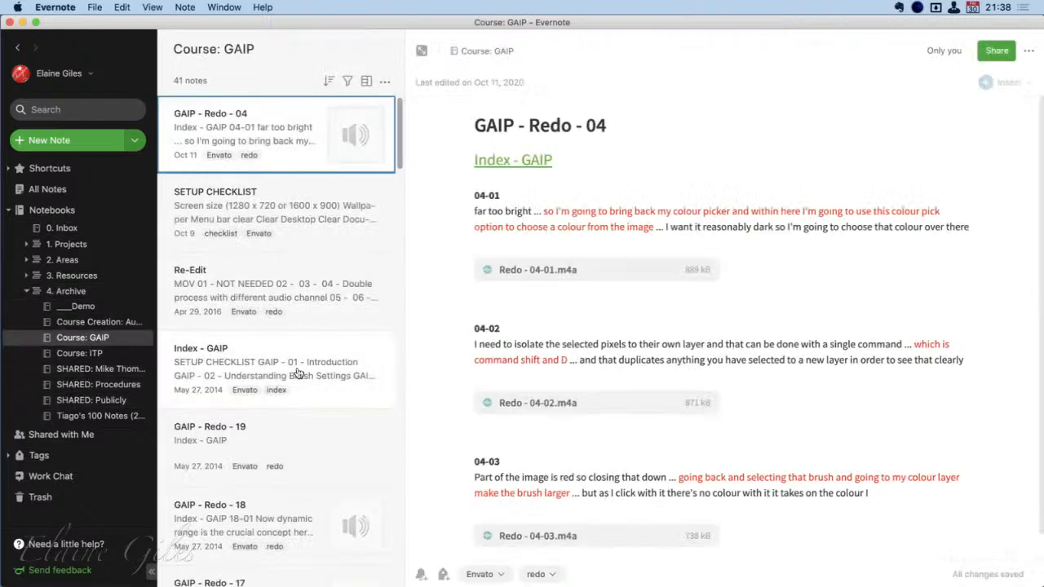
click(297, 374)
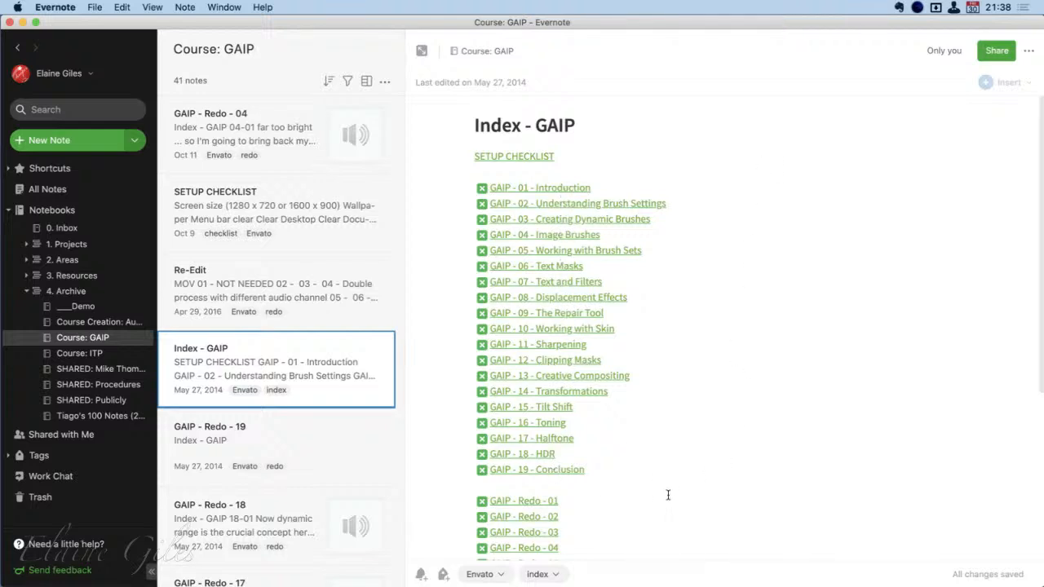
scroll(669, 495, down, 5)
scroll(669, 495, down, 1)
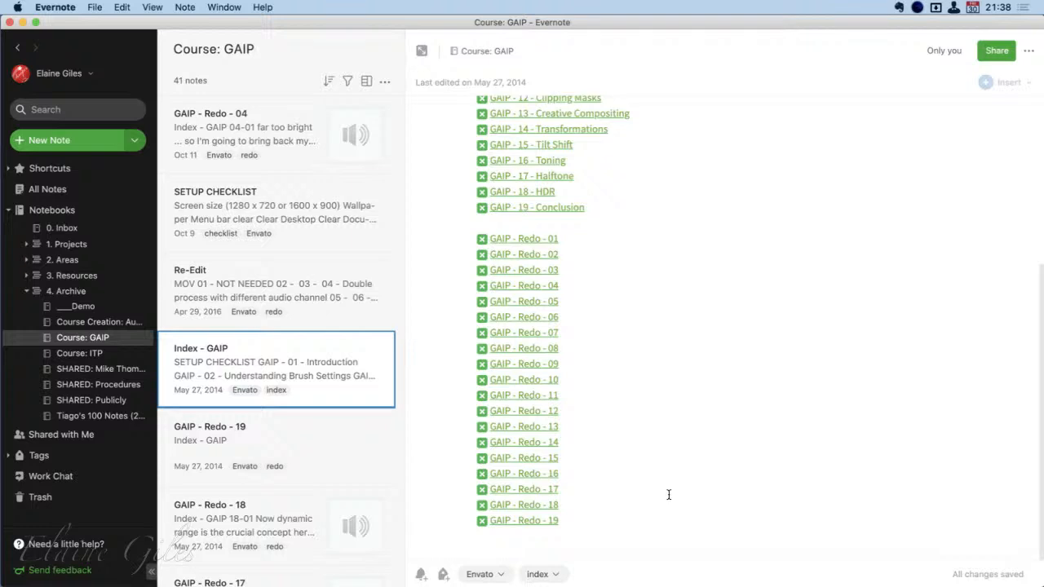
scroll(626, 445, up, 5)
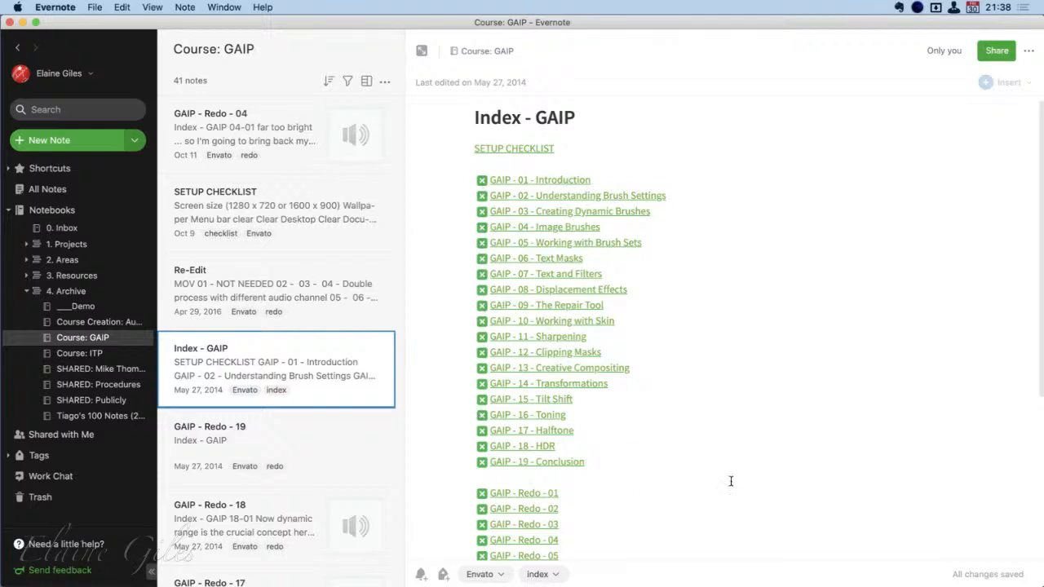
Inspect the index's note links, view GAIP - 09 - The Repair Tool in its own window and close it again
click(576, 311)
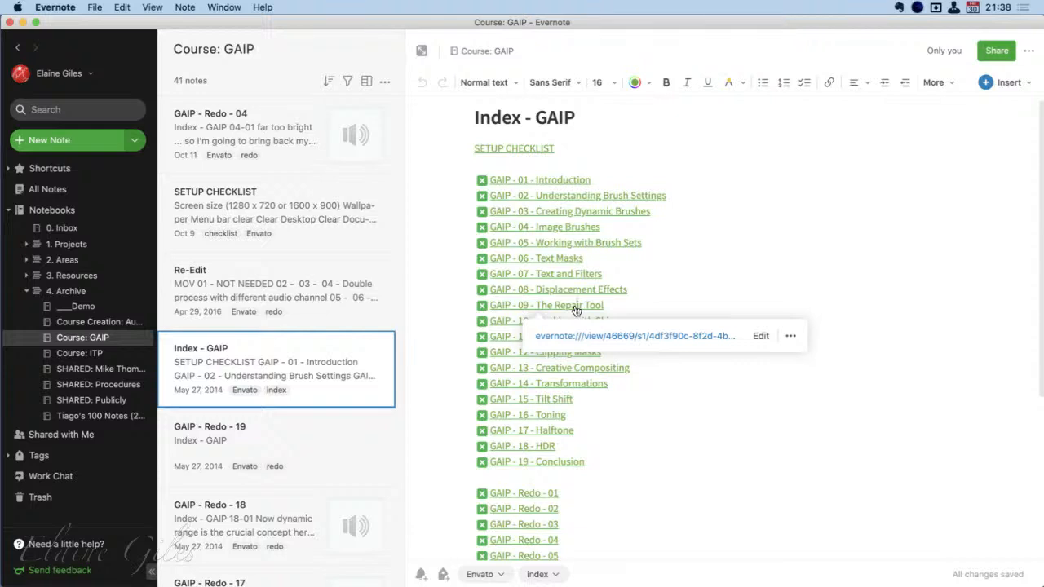
click(806, 261)
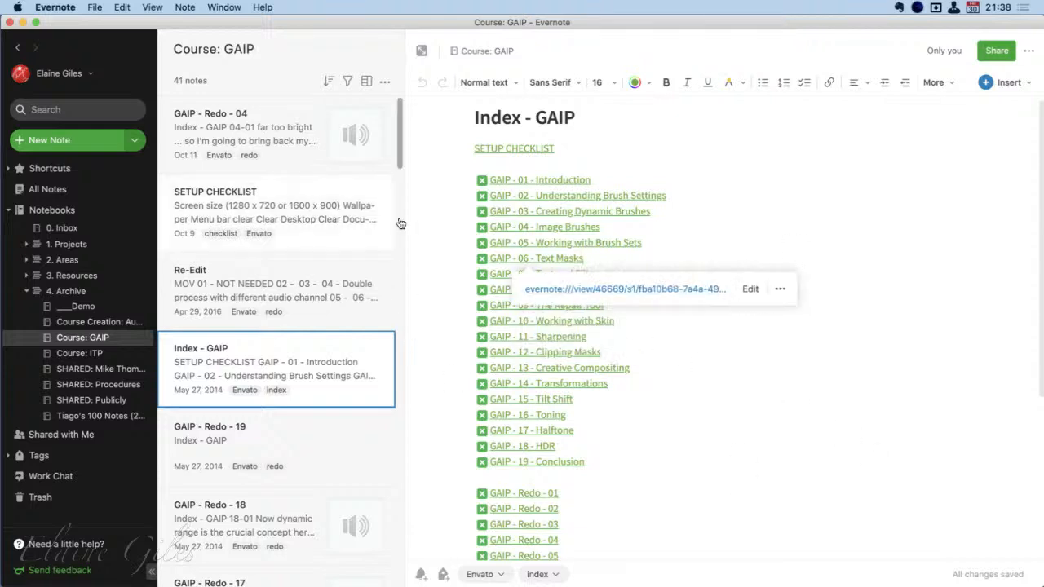
click(434, 227)
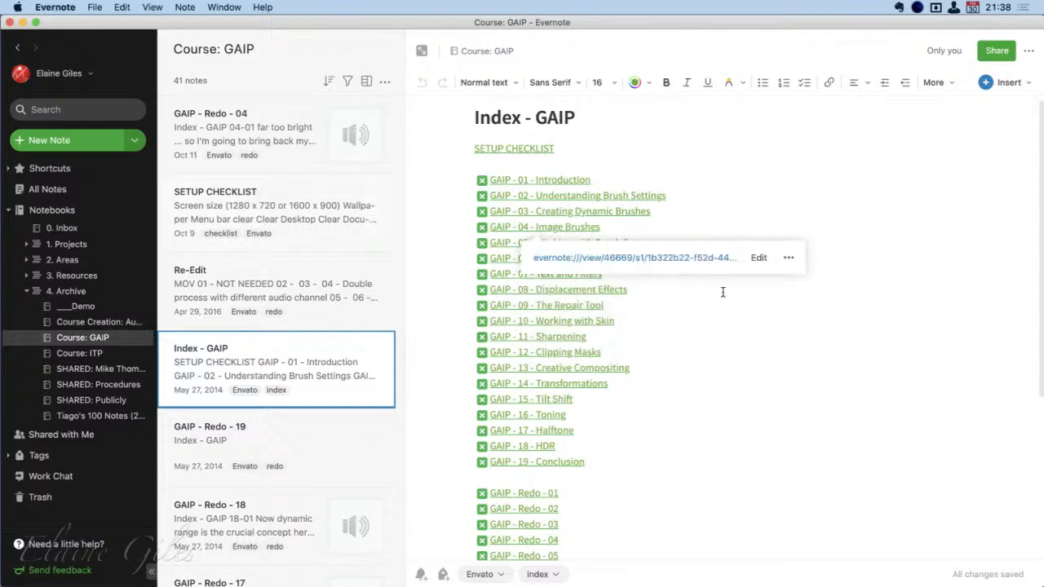
click(636, 115)
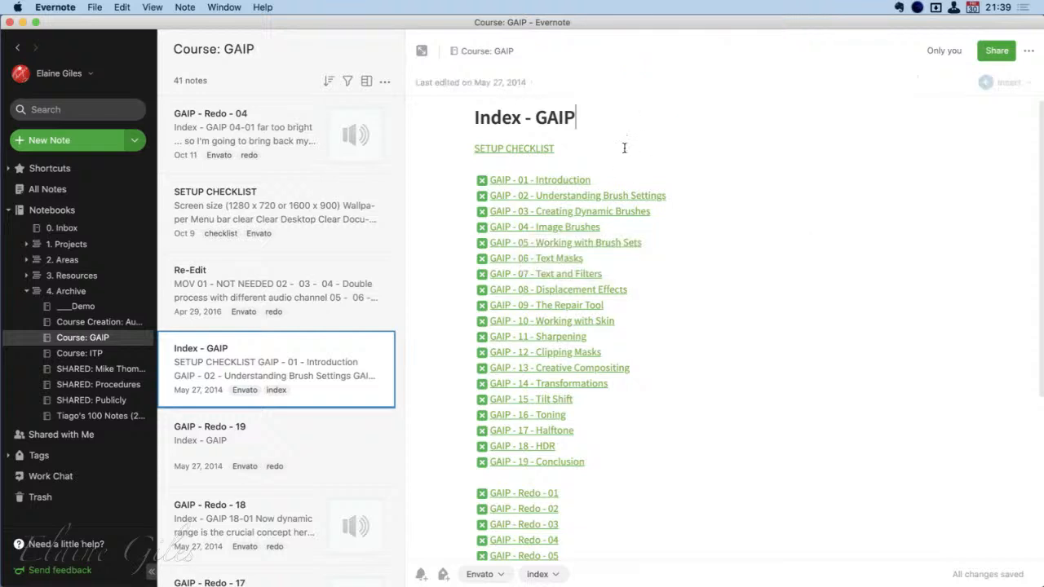
click(561, 307)
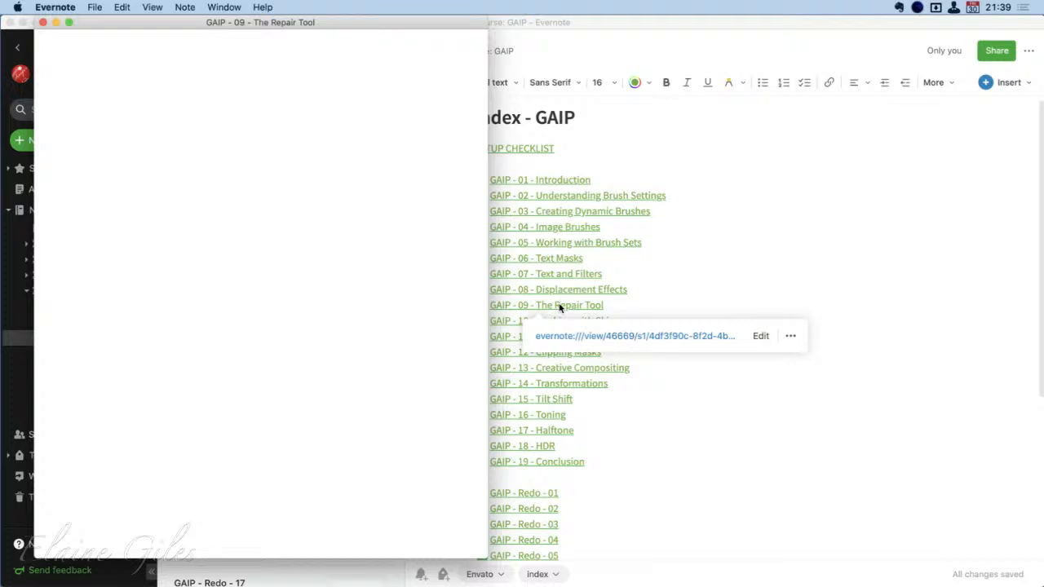
click(44, 23)
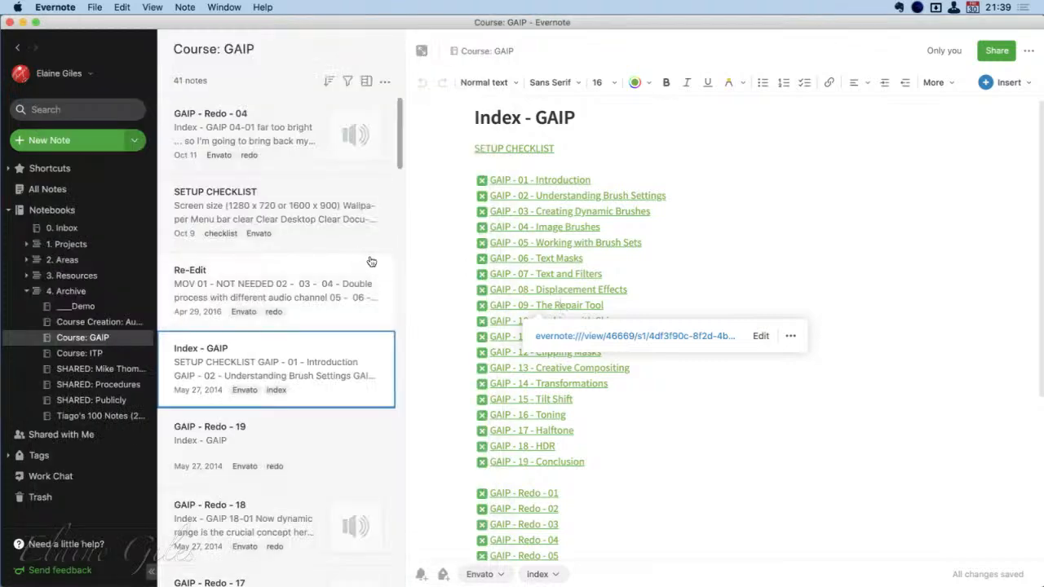
click(425, 180)
click(433, 154)
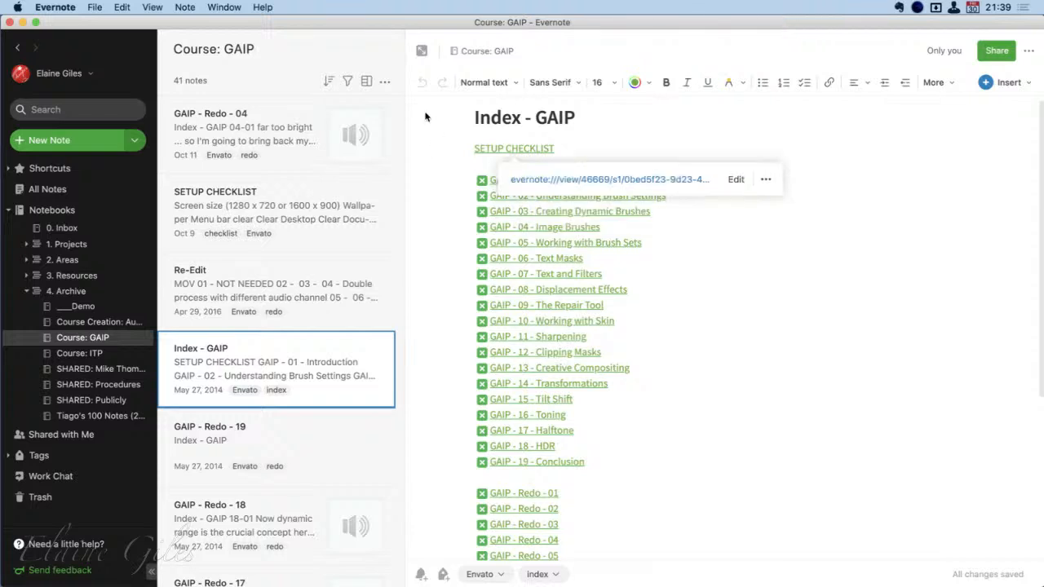
click(480, 119)
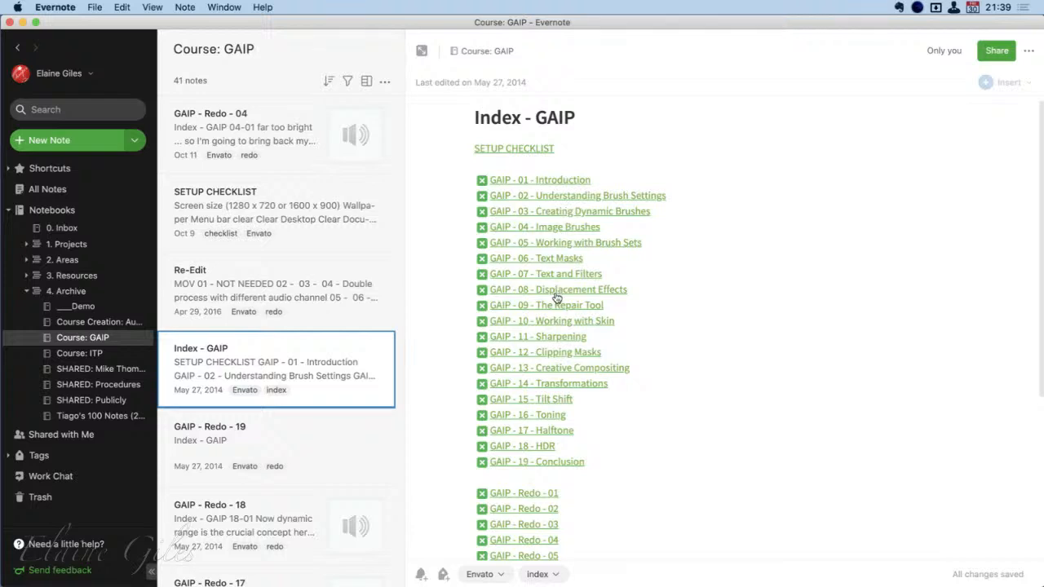
Follow the index link to GAIP - 15 - Tilt Shift, look through that note and return through its Index - GAIP link
click(557, 403)
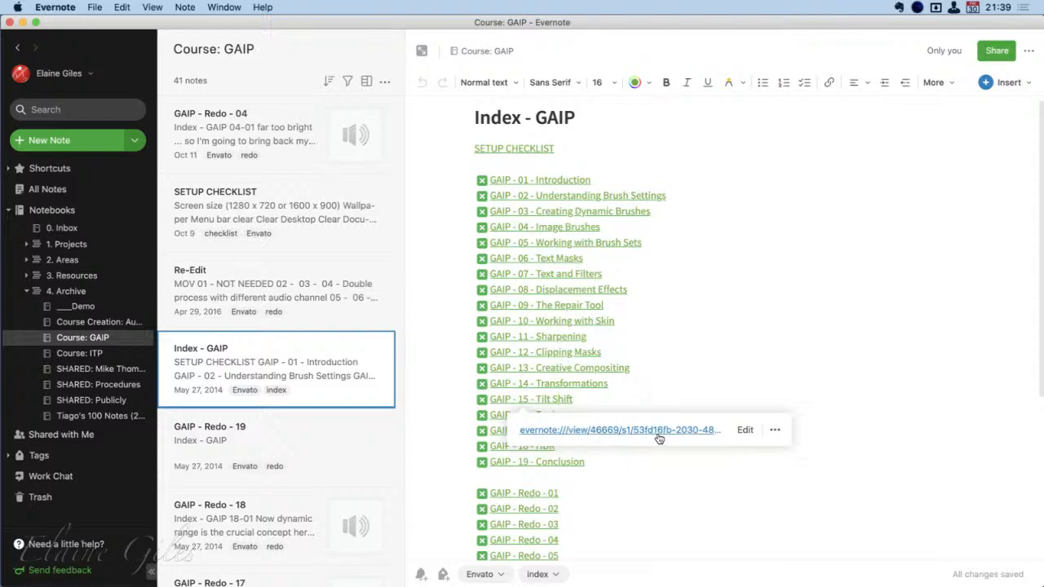
click(776, 432)
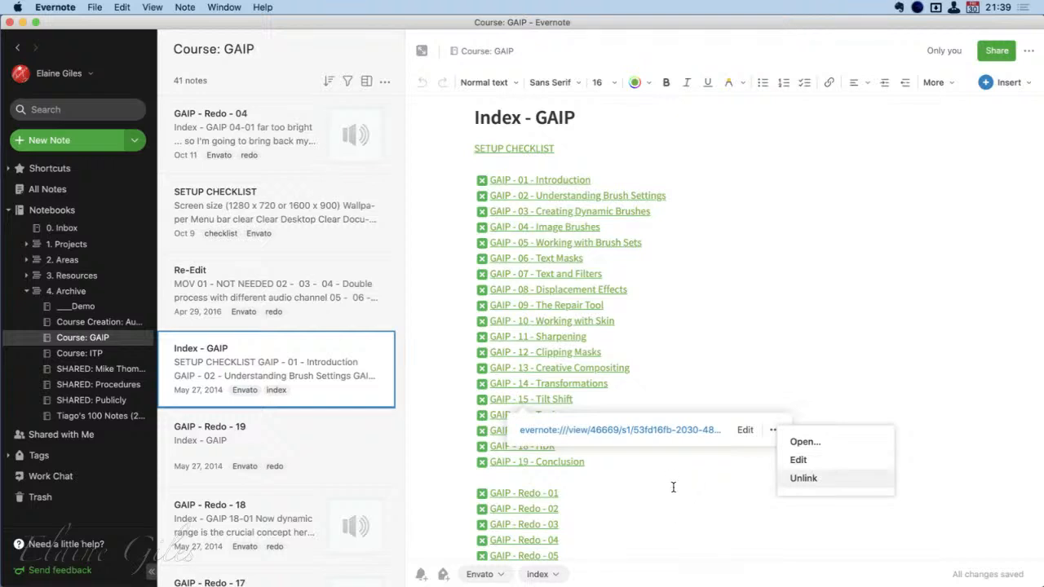
click(606, 429)
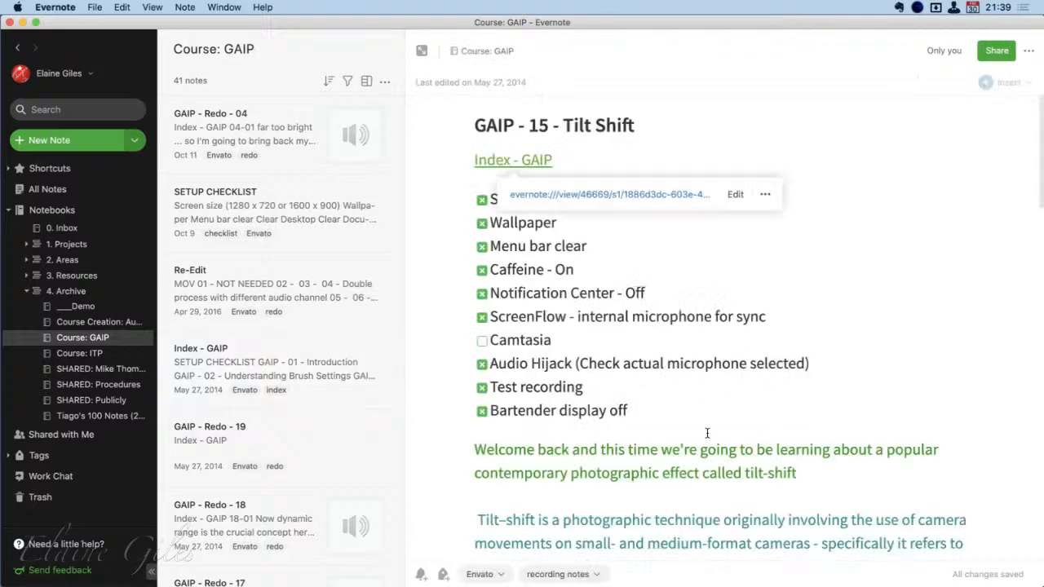
scroll(708, 433, down, 10)
scroll(707, 433, down, 5)
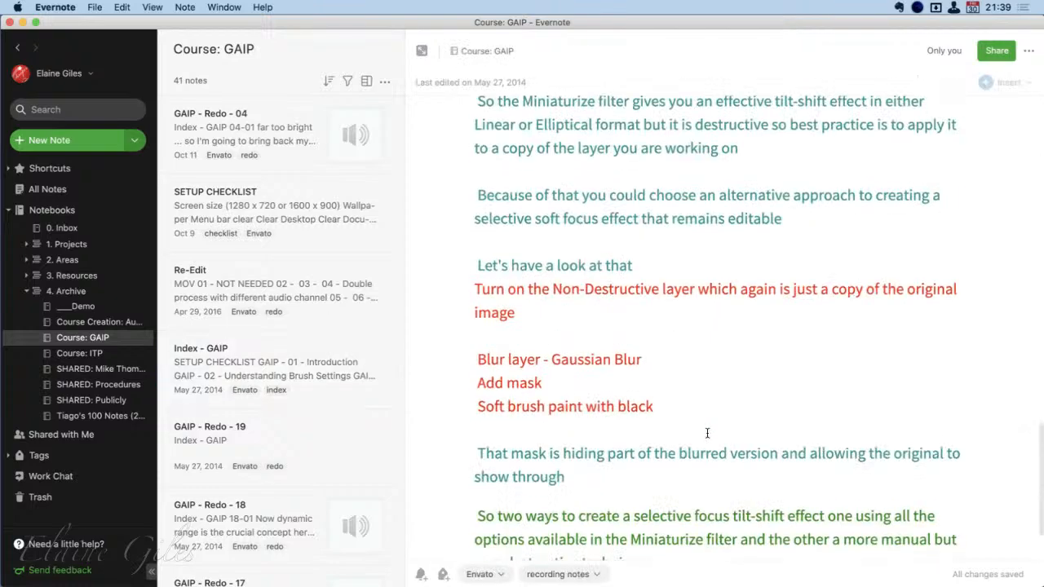
scroll(707, 433, up, 15)
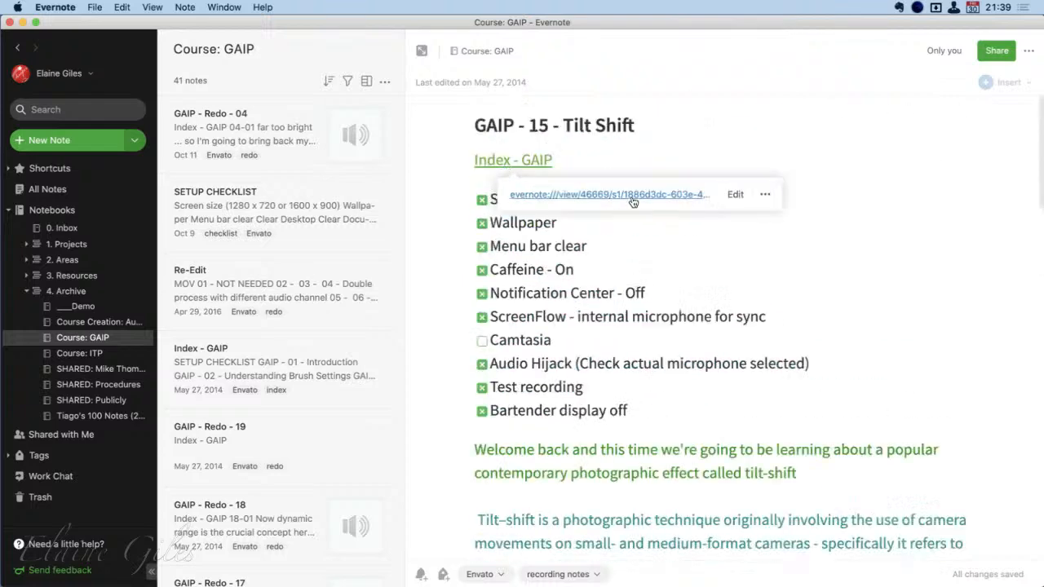
click(629, 199)
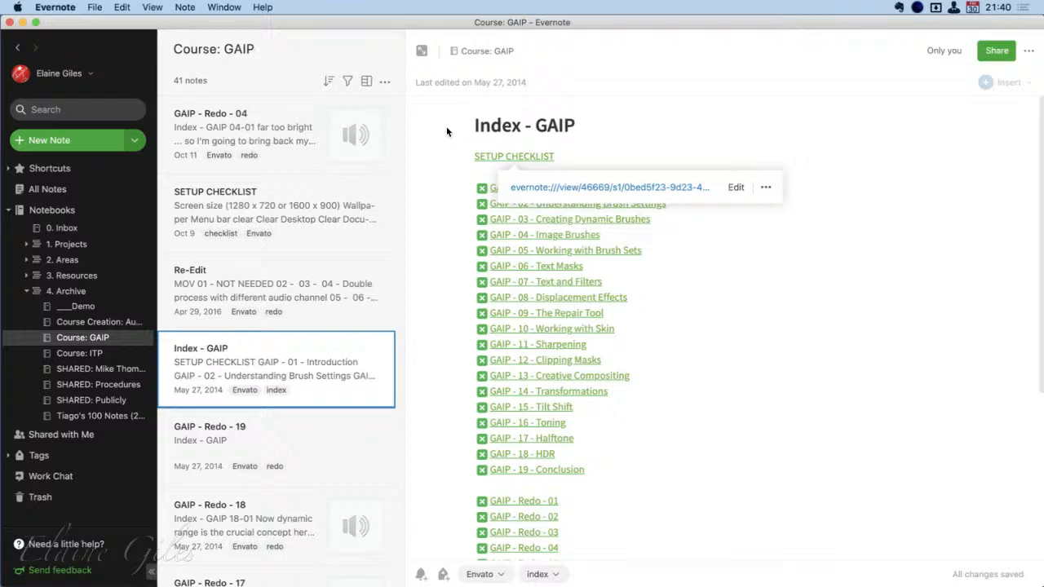
Create a new note in the 0. Inbox notebook titled Table of Contents for Inbox
click(81, 231)
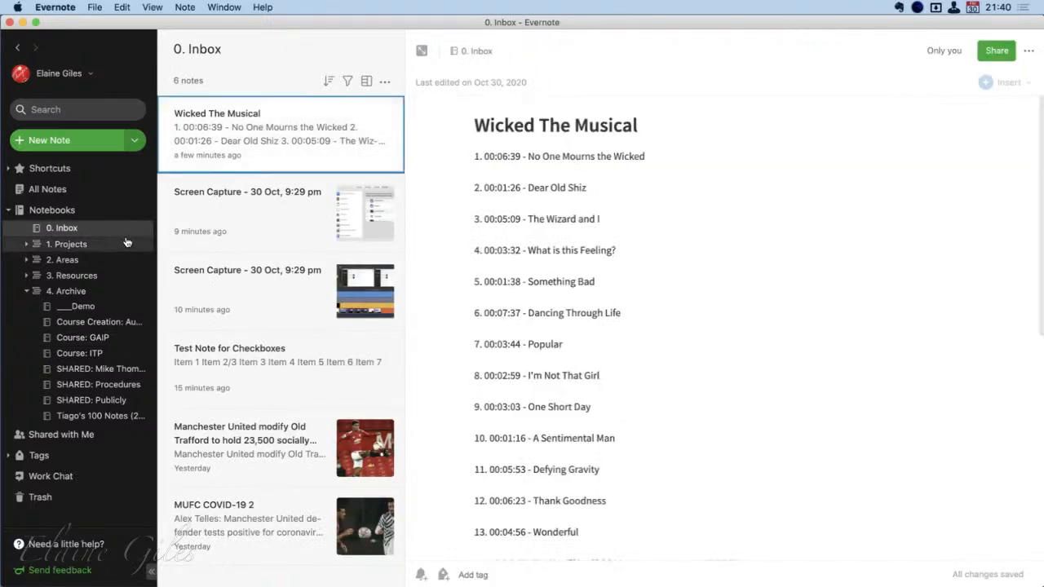
key(super+n)
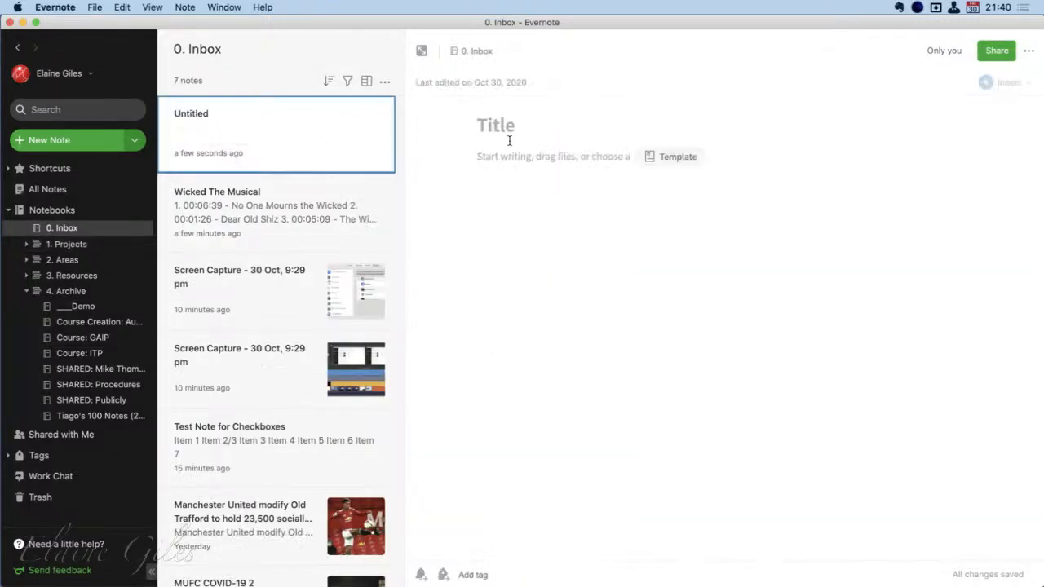
text(Table of CO)
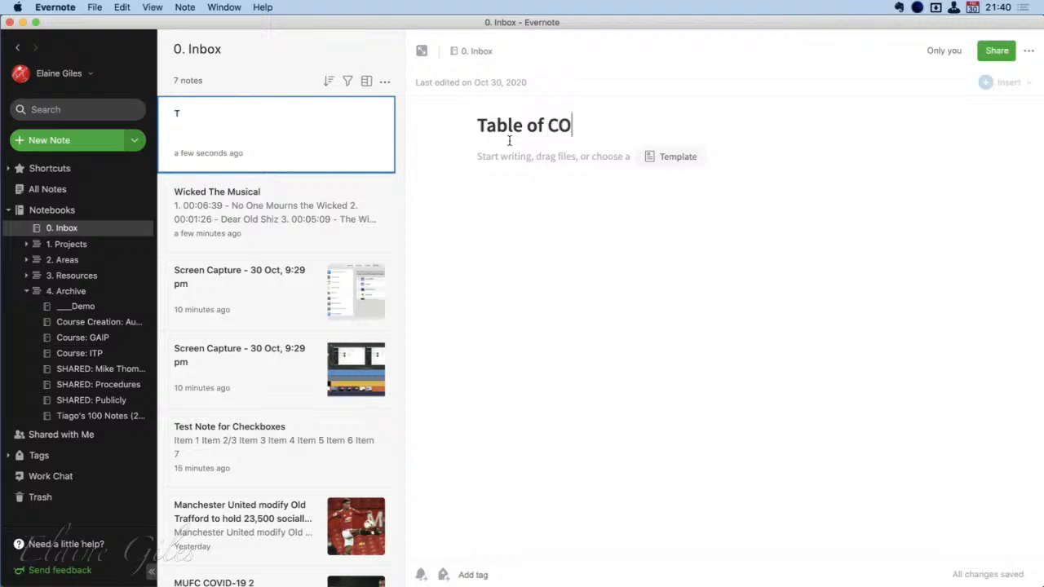
text(ntents )
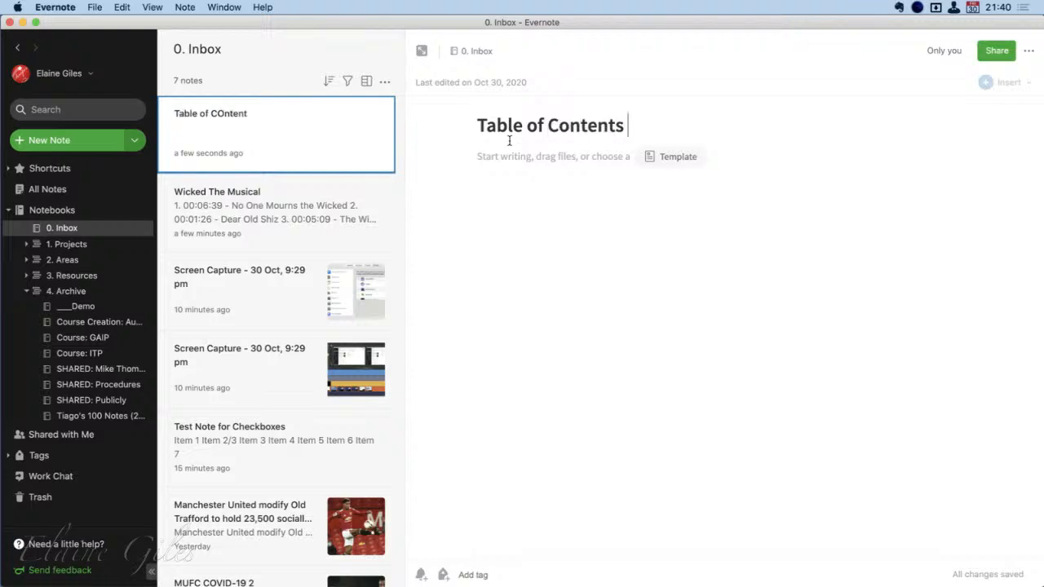
text(for Inbox)
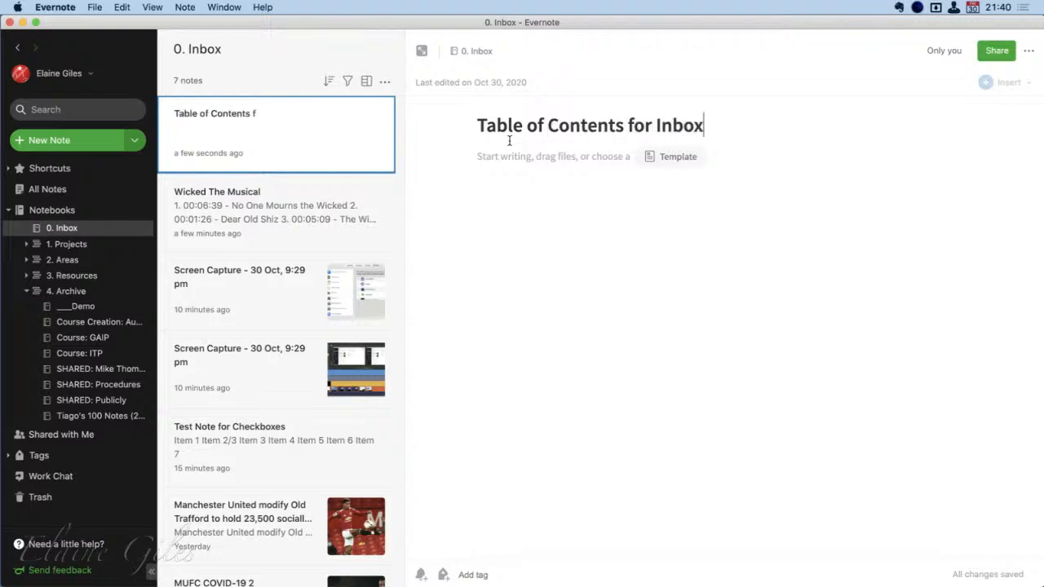
click(506, 189)
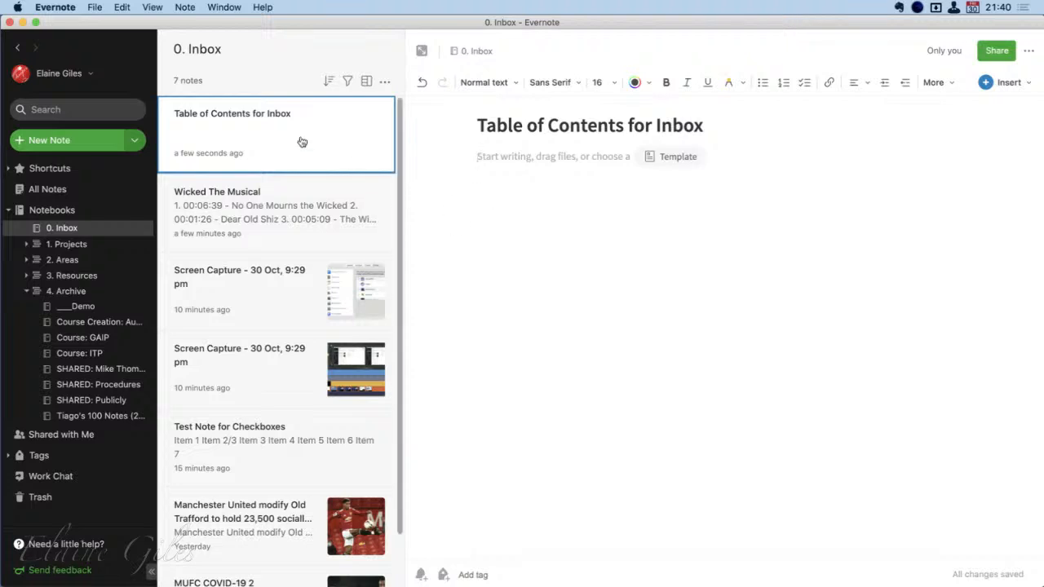
Open the Table of Contents for Inbox note in its own window and lower the main window so both are visible
double_click(270, 116)
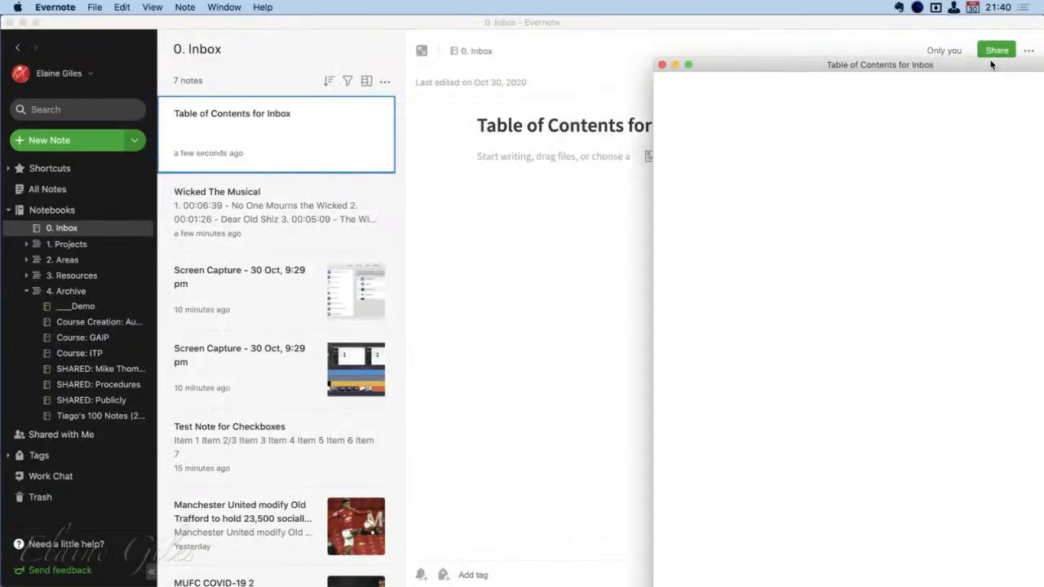
click(255, 254)
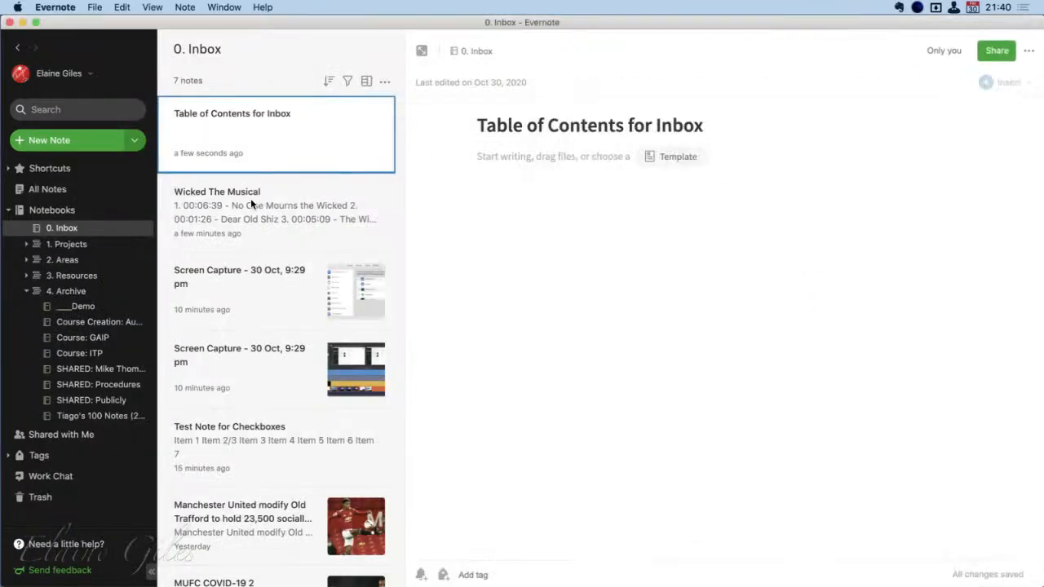
drag(402, 22, 404, 269)
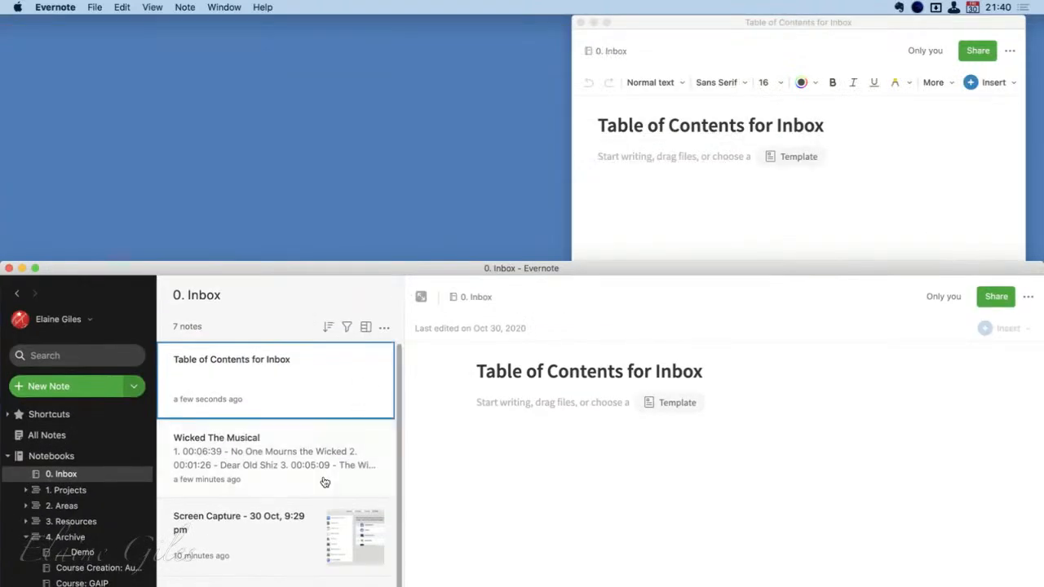
Try to transfer the Wicked The Musical note from the note list into the separate Table of Contents for Inbox window
drag(245, 455, 647, 195)
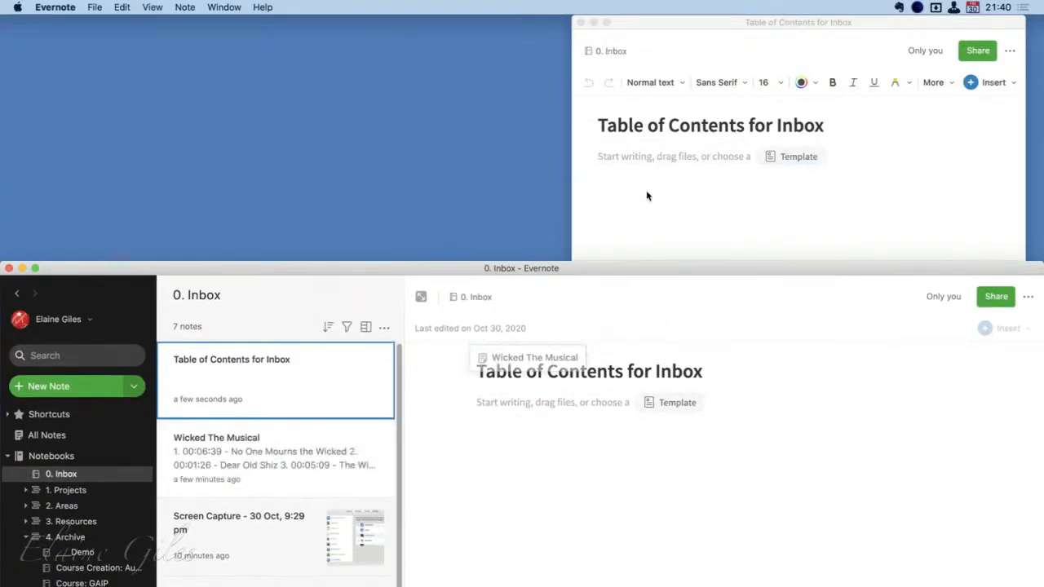
drag(230, 465, 610, 193)
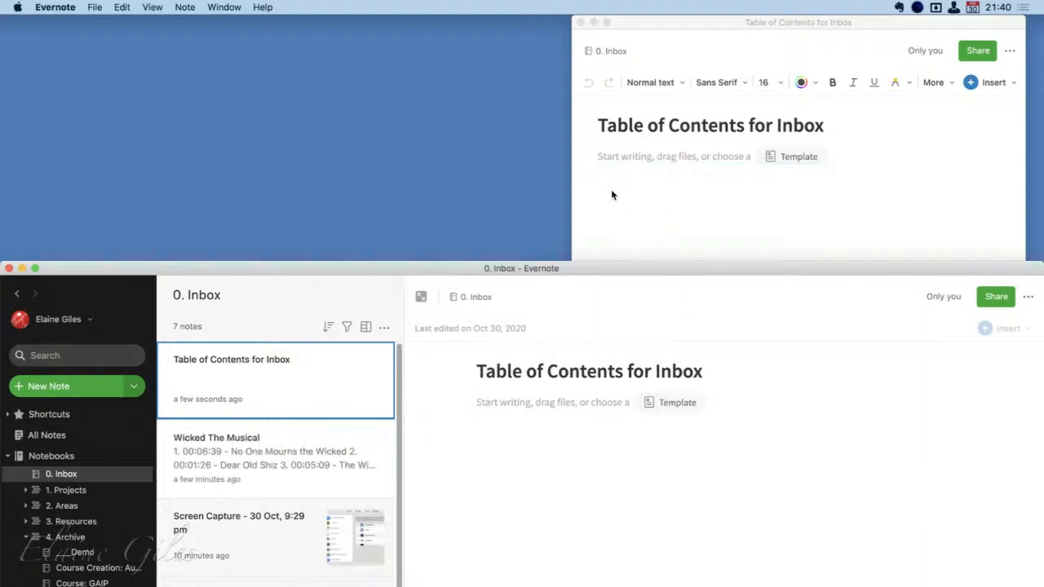
drag(475, 273, 469, 386)
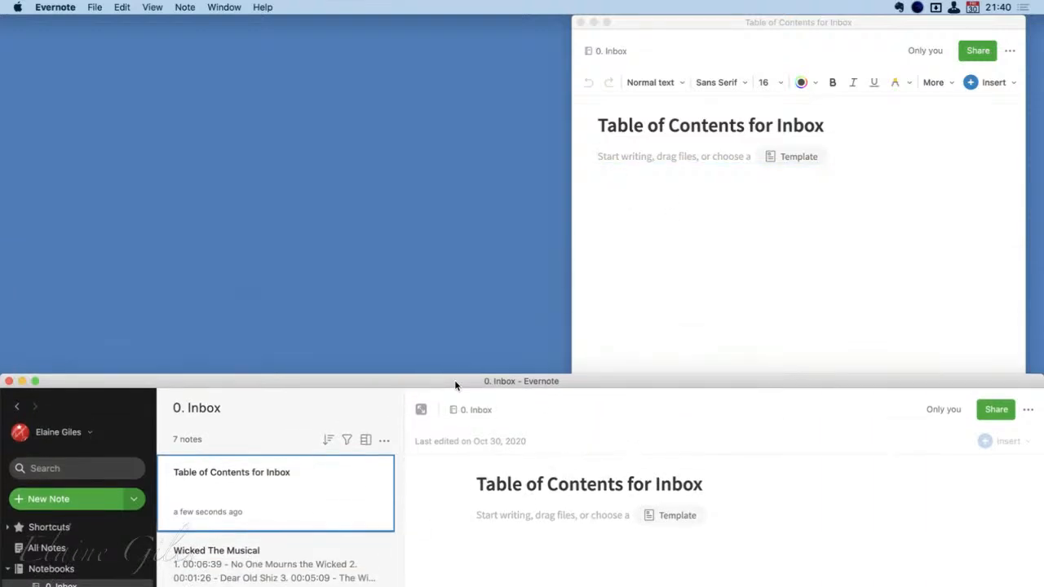
drag(280, 566, 318, 295)
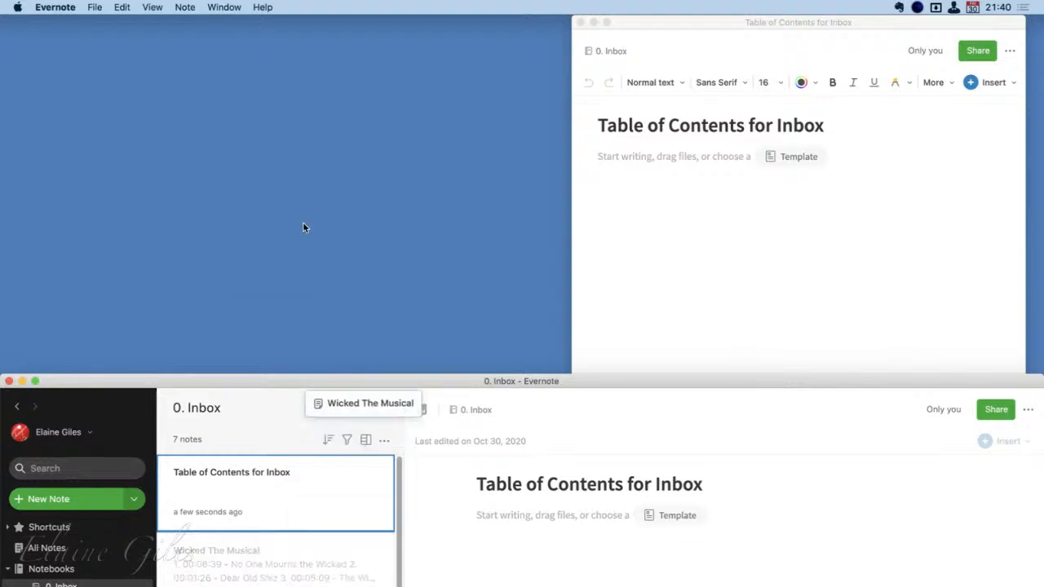
drag(303, 225, 863, 287)
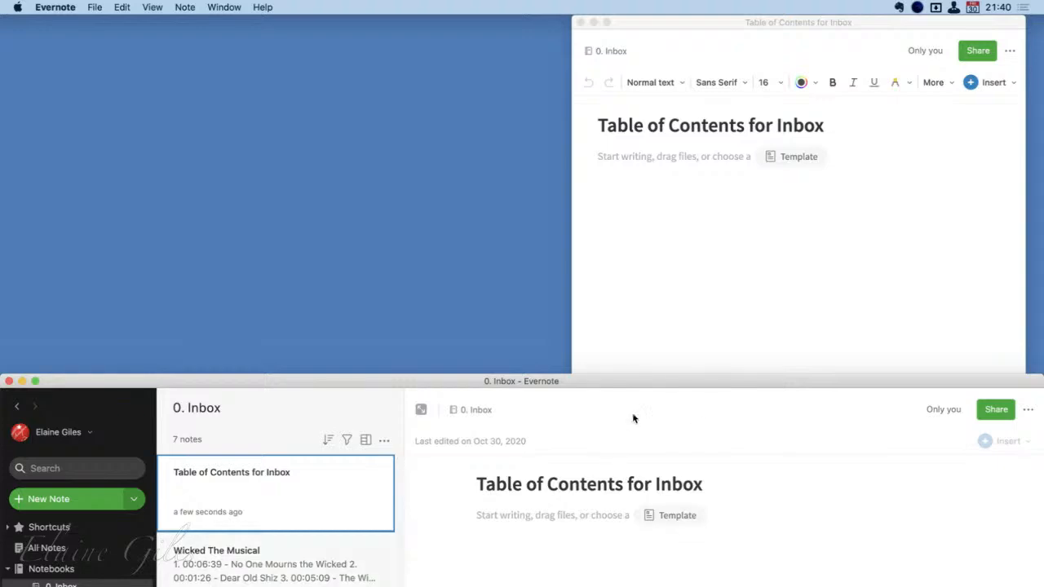
Close the separate Table of Contents for Inbox window and enlarge the main window to fill the screen
drag(621, 381, 629, 79)
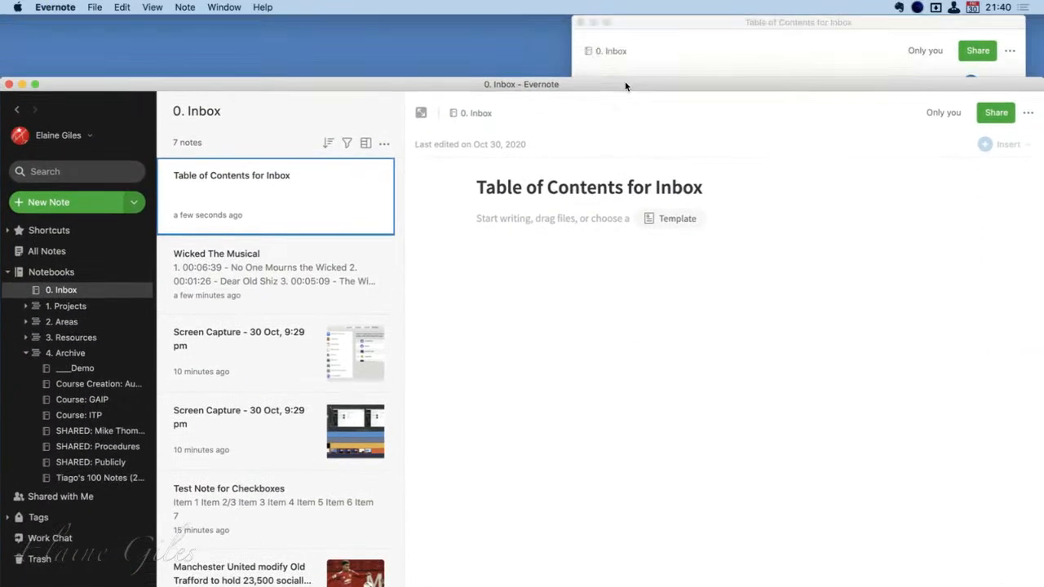
click(580, 23)
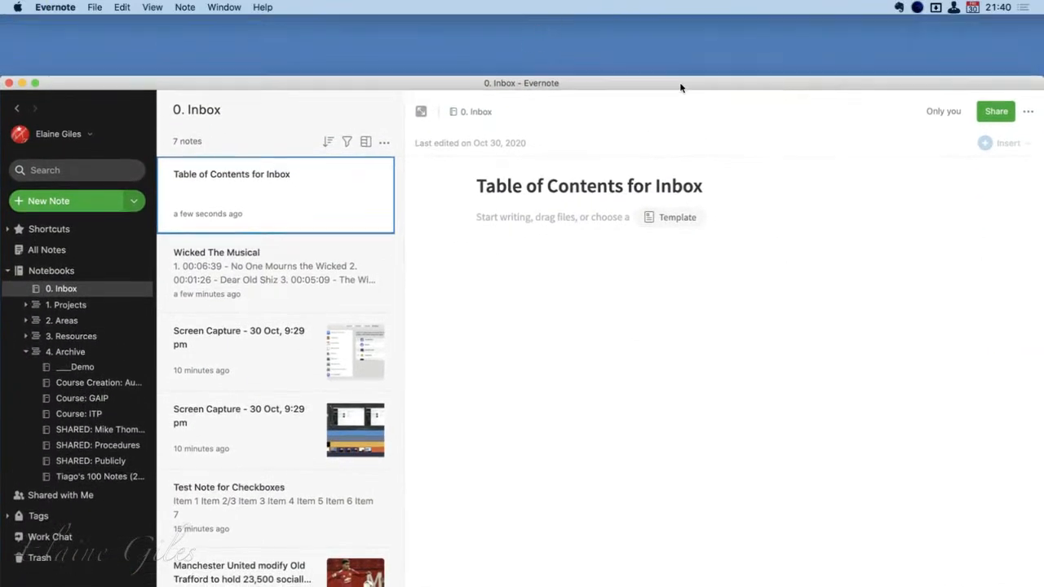
double_click(682, 86)
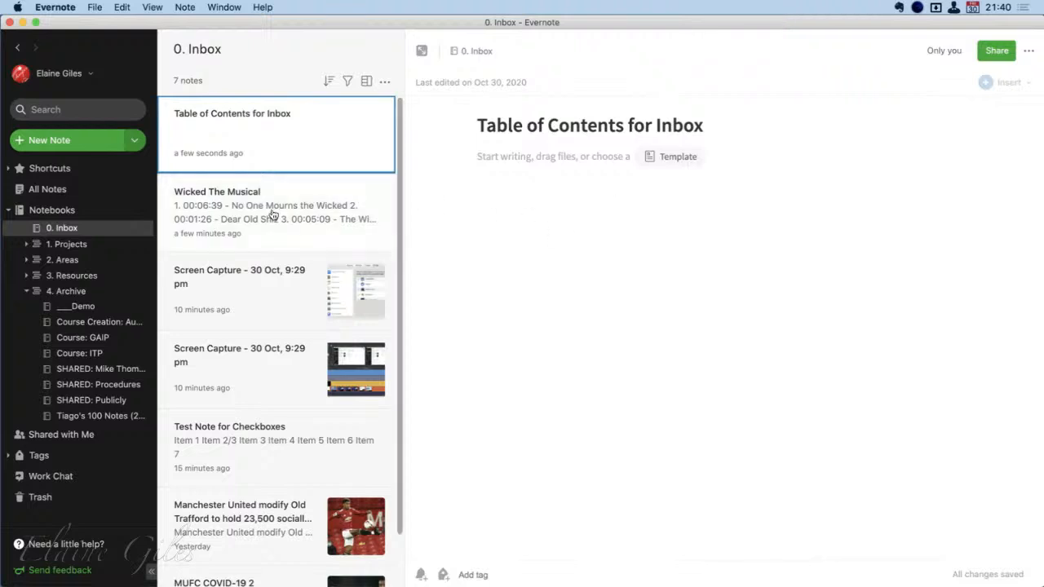
Try to transfer the Wicked The Musical note from the note list straight into the open Table of Contents for Inbox note
drag(275, 210, 599, 148)
drag(254, 212, 426, 333)
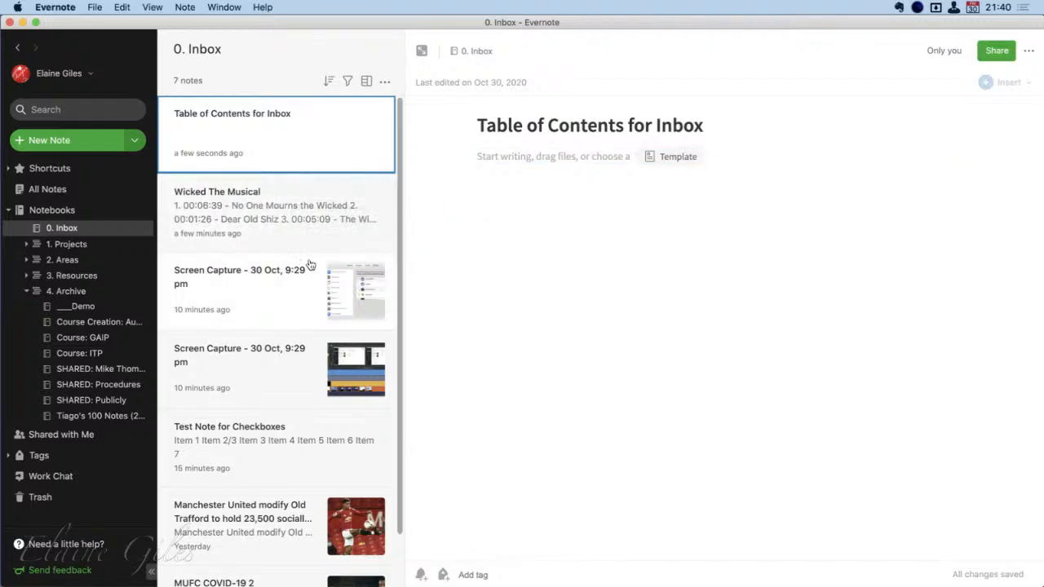
Copy the internal app link of the Wicked The Musical note and paste it into the body of the Table of Contents for Inbox note
click(286, 212)
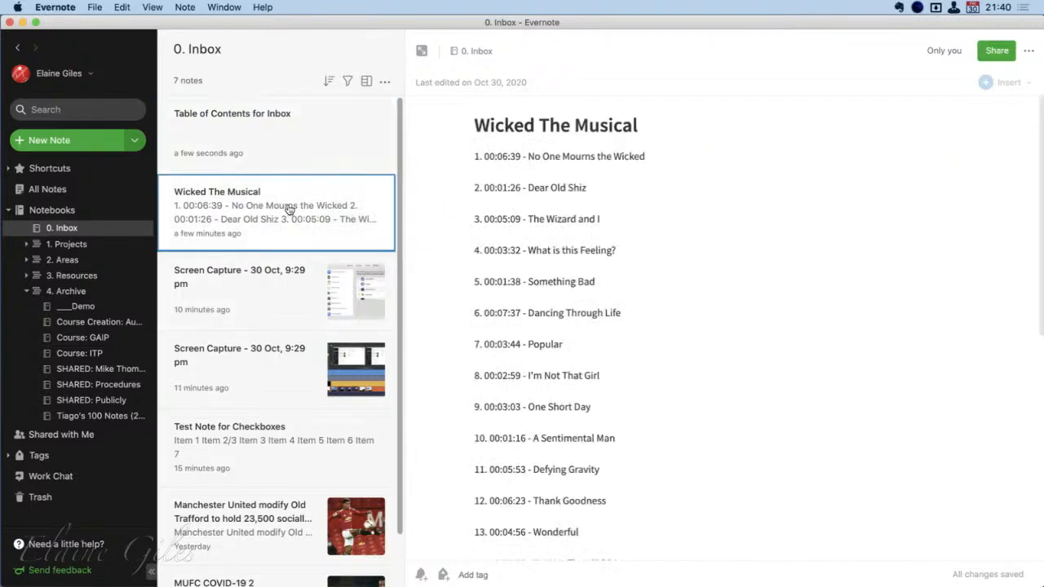
right_click(287, 199)
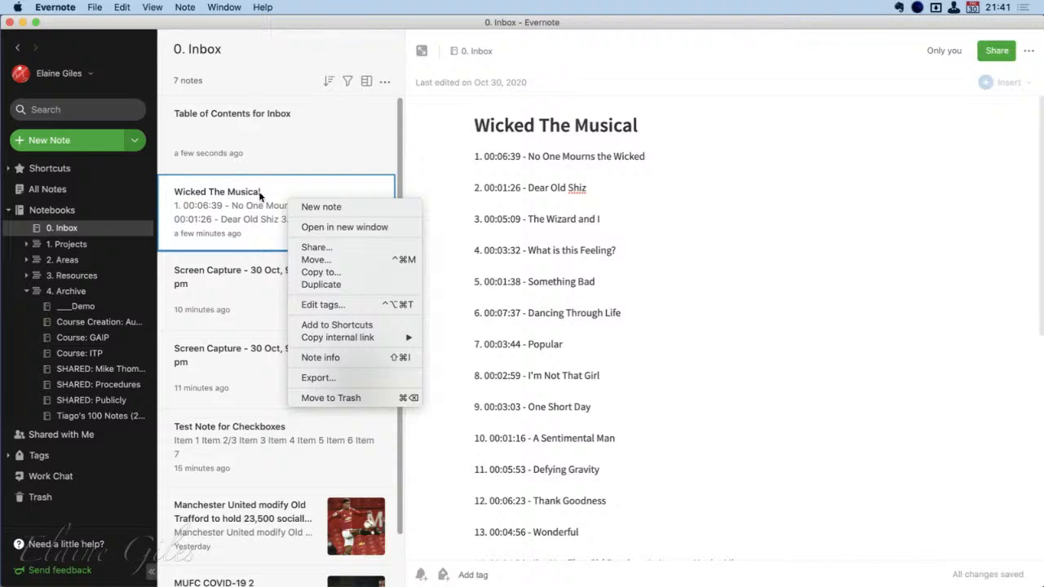
mouse_move(335, 341)
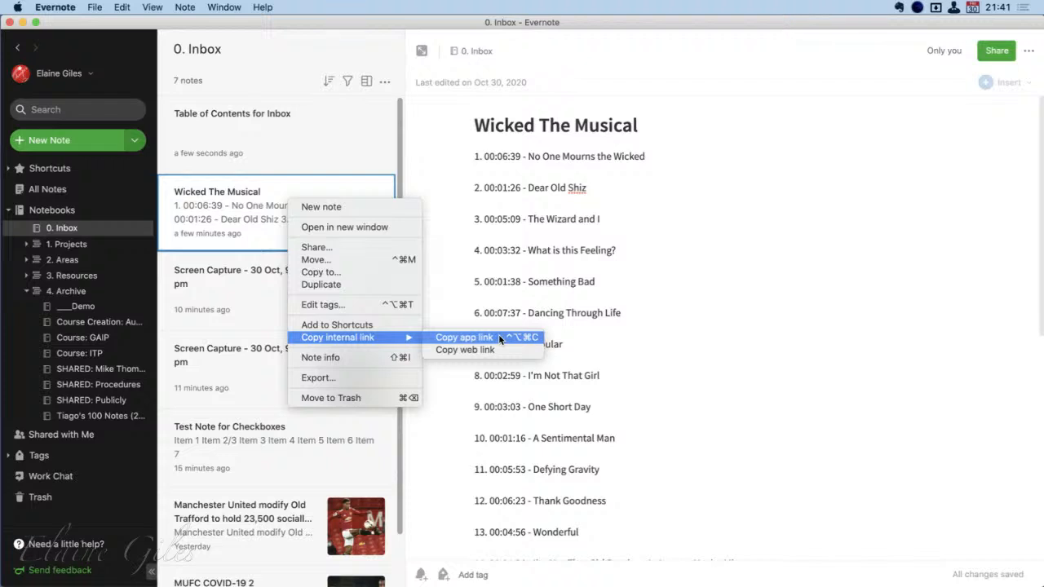
click(500, 338)
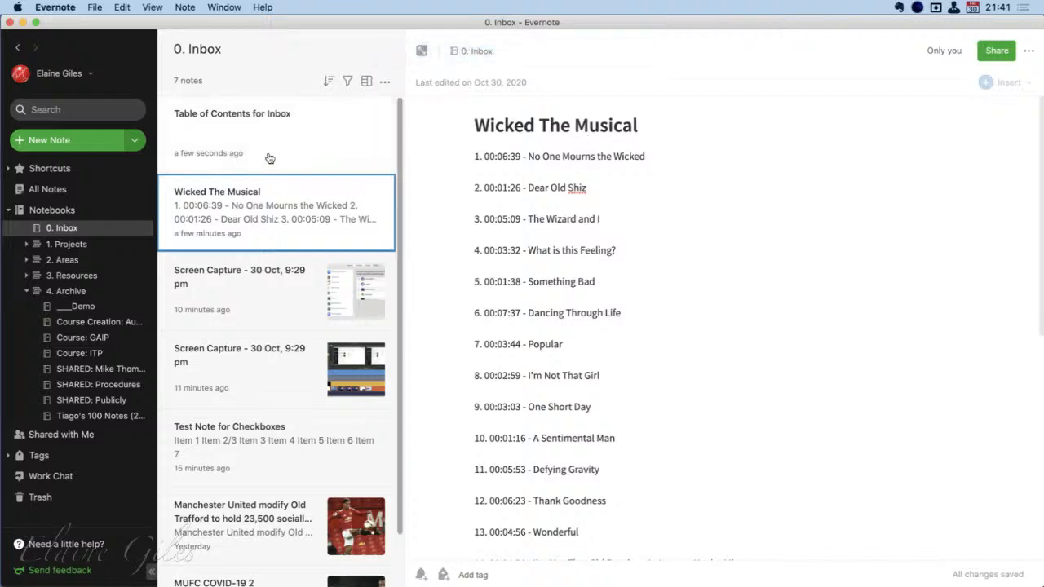
click(247, 126)
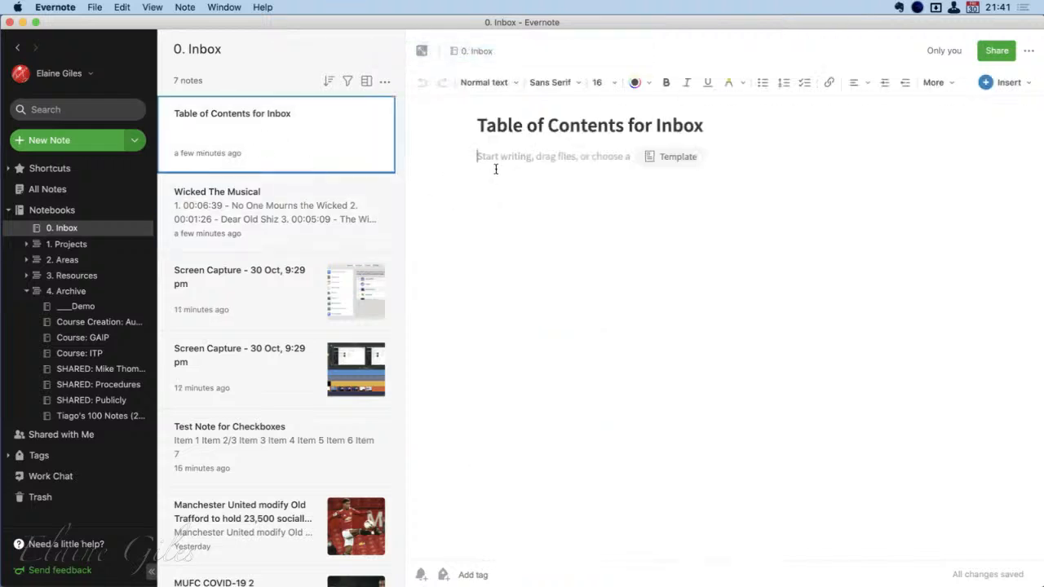
key(super+v)
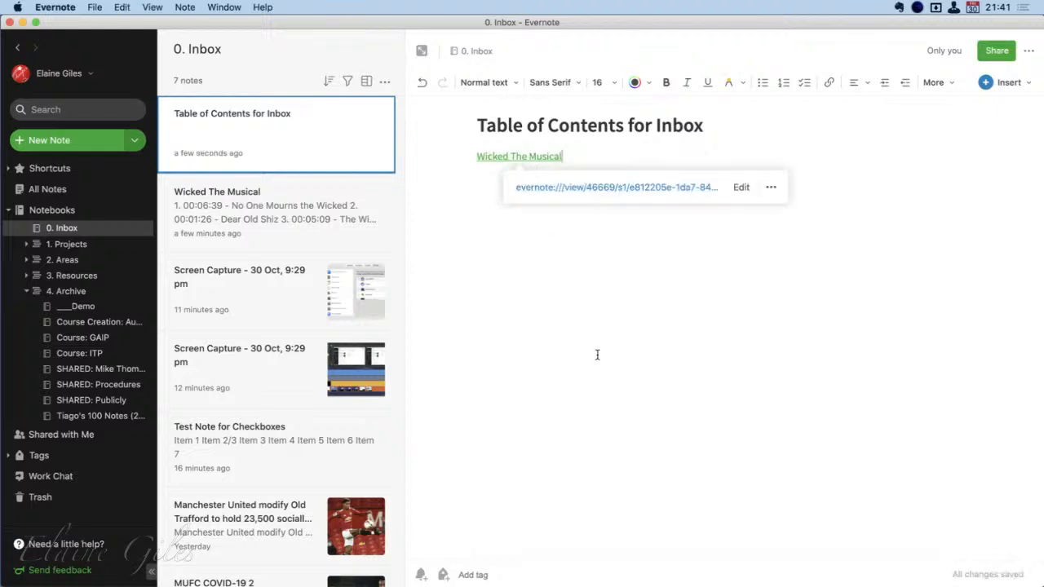
click(728, 121)
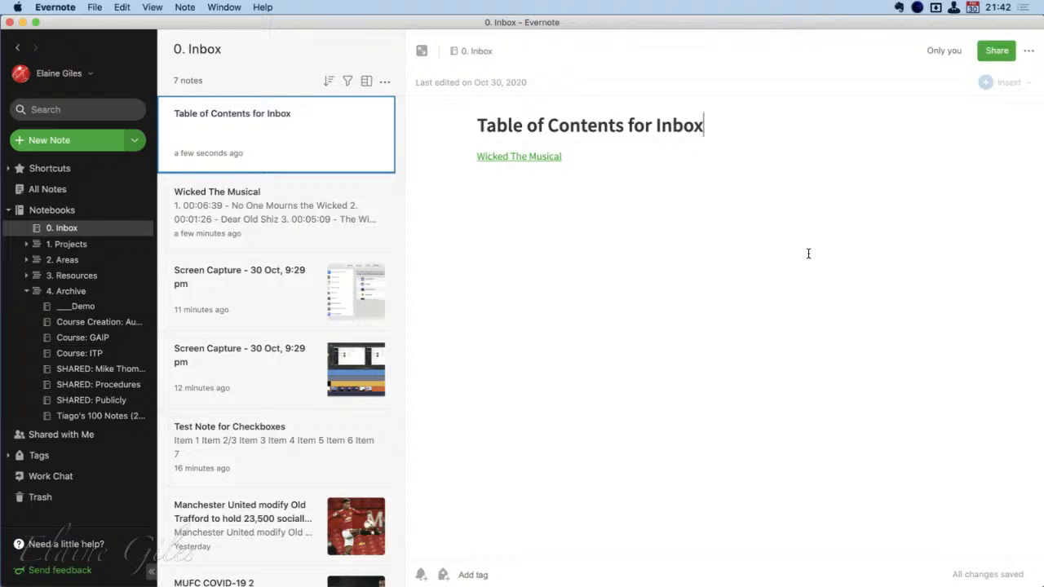
Check the address and available actions of the pasted Wicked The Musical link without changing it
click(521, 157)
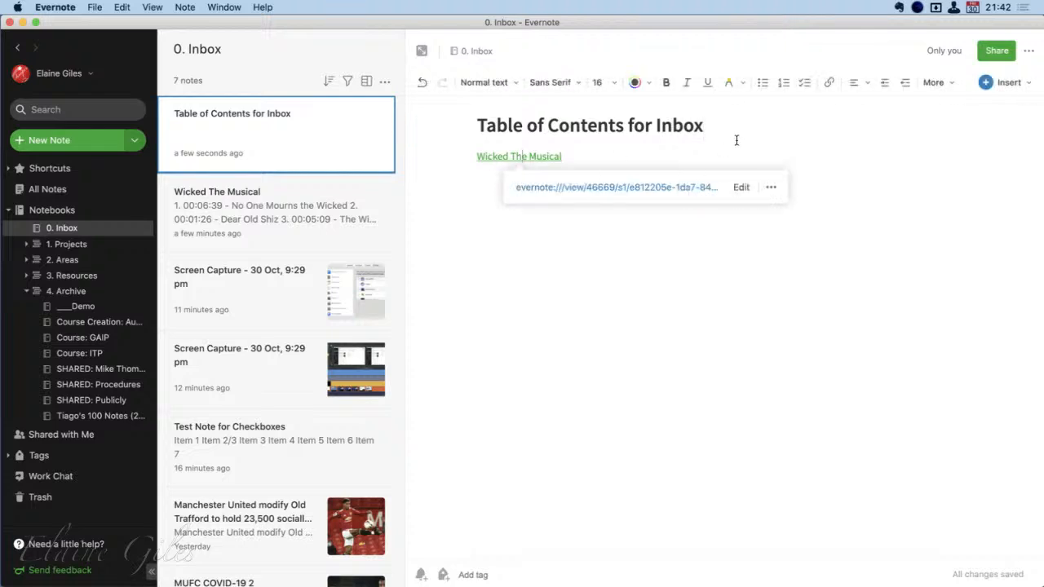
click(736, 140)
right_click(511, 155)
click(719, 122)
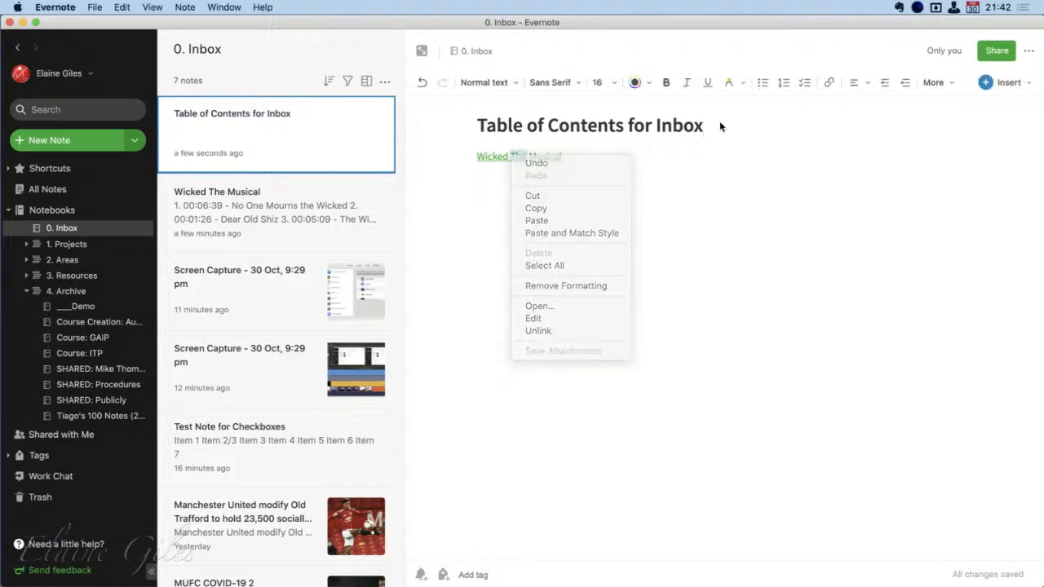
Follow the Wicked The Musical link to view the note in its own window and close that window again
click(493, 157)
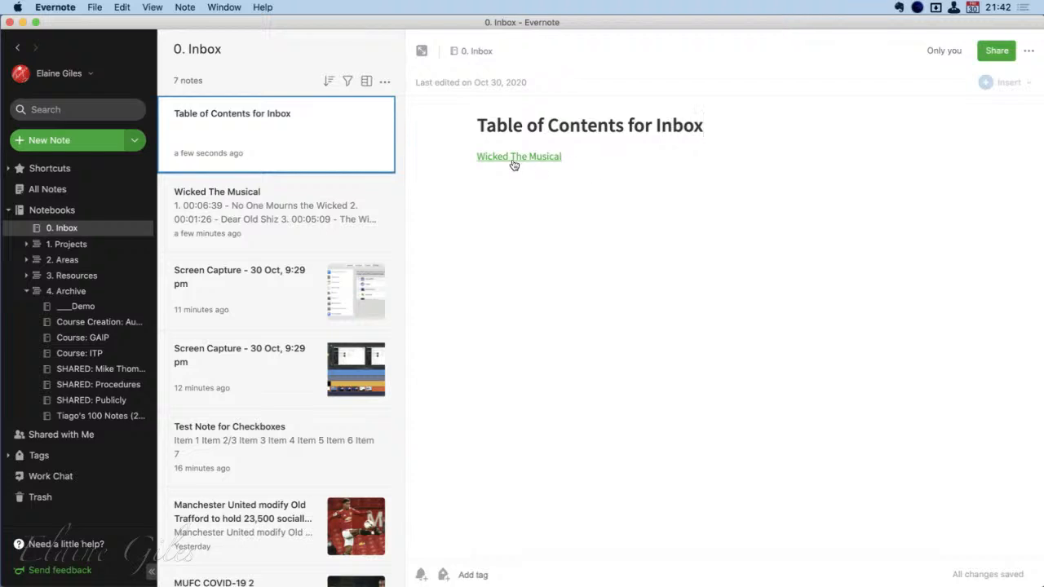
click(512, 157)
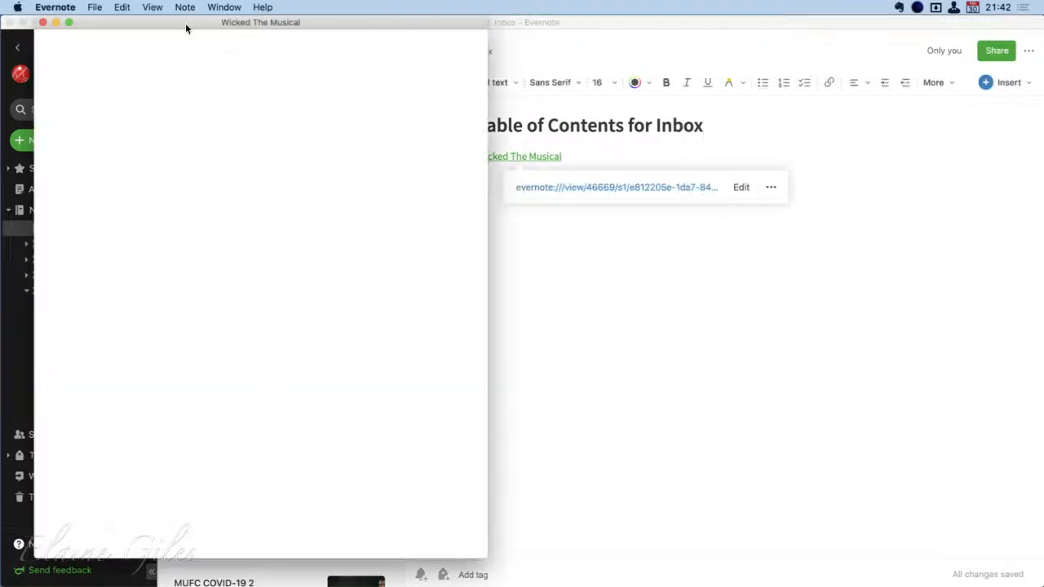
drag(186, 27, 239, 41)
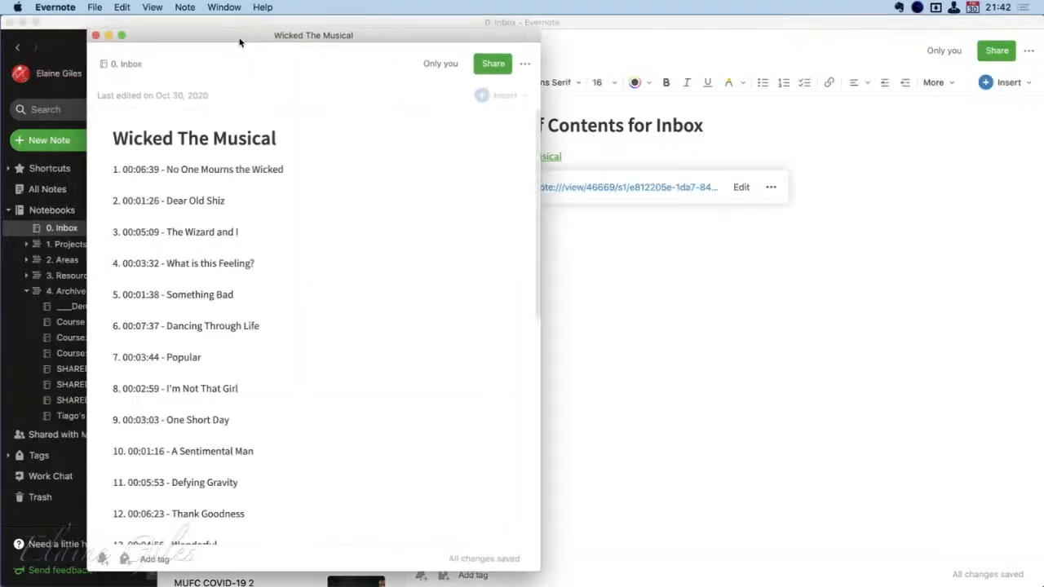
click(95, 35)
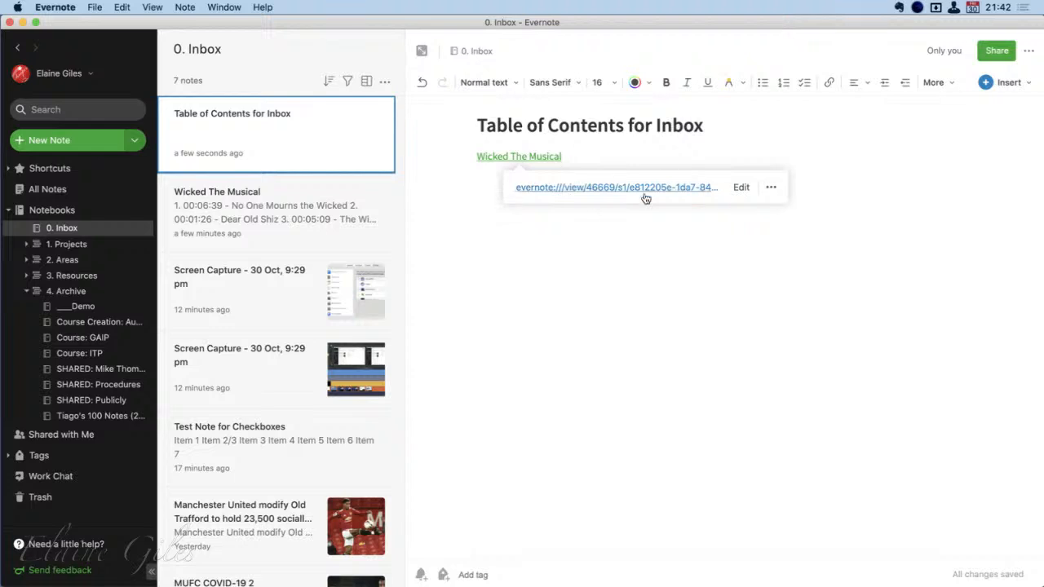
Select both Screen Capture notes, Test Note for Checkboxes, the Manchester United Old Trafford note and MUFC COVID-19 2 together in the Inbox
click(323, 227)
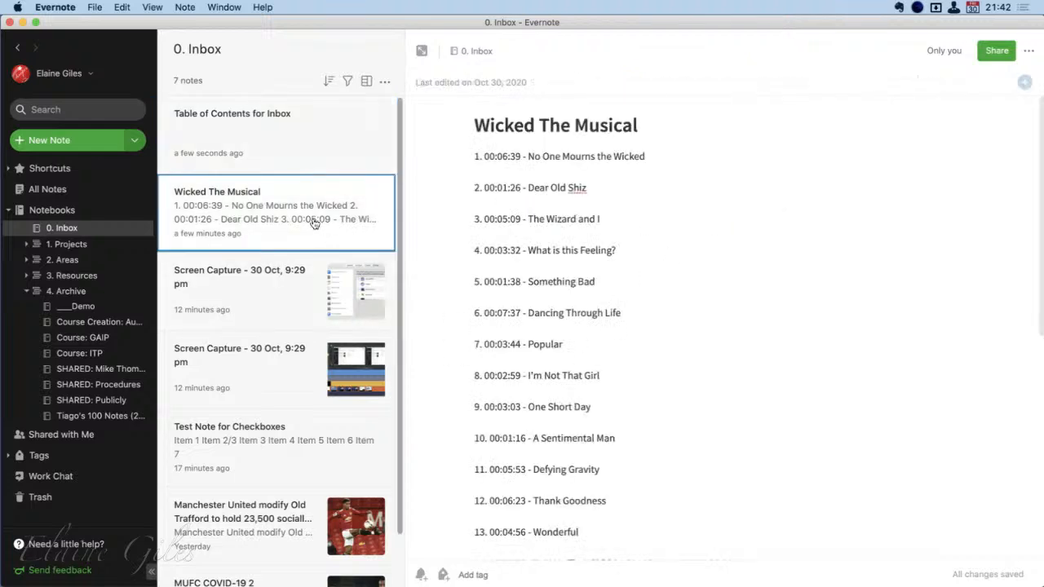
click(242, 302)
super+click(249, 371)
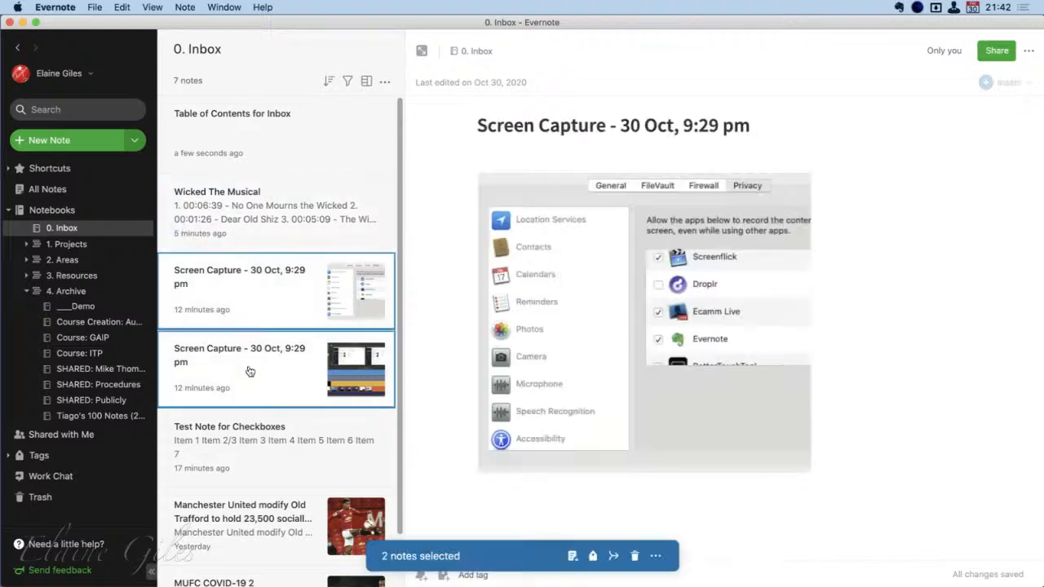
super+click(254, 459)
super+click(254, 533)
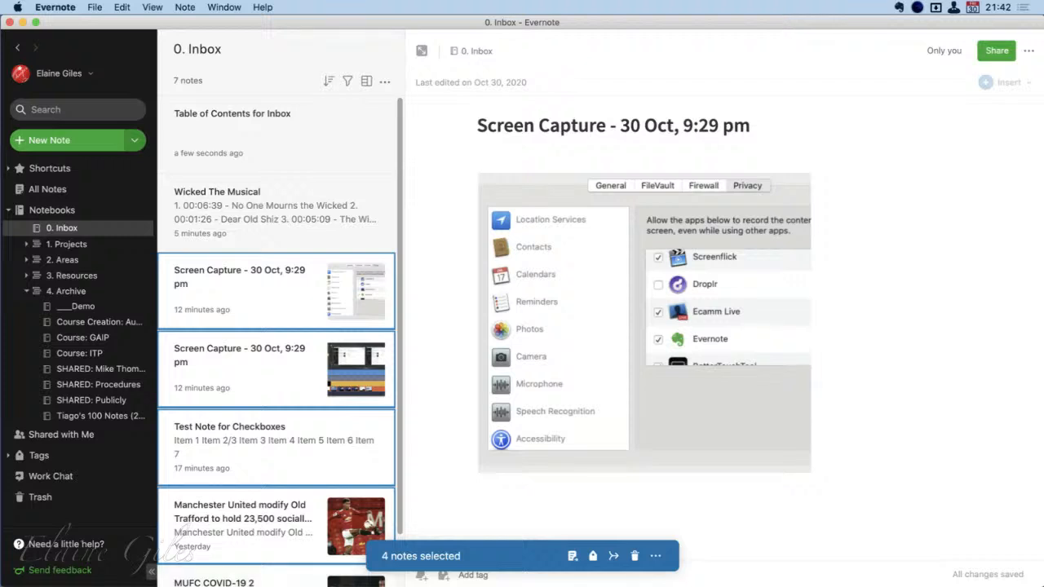
super+click(278, 581)
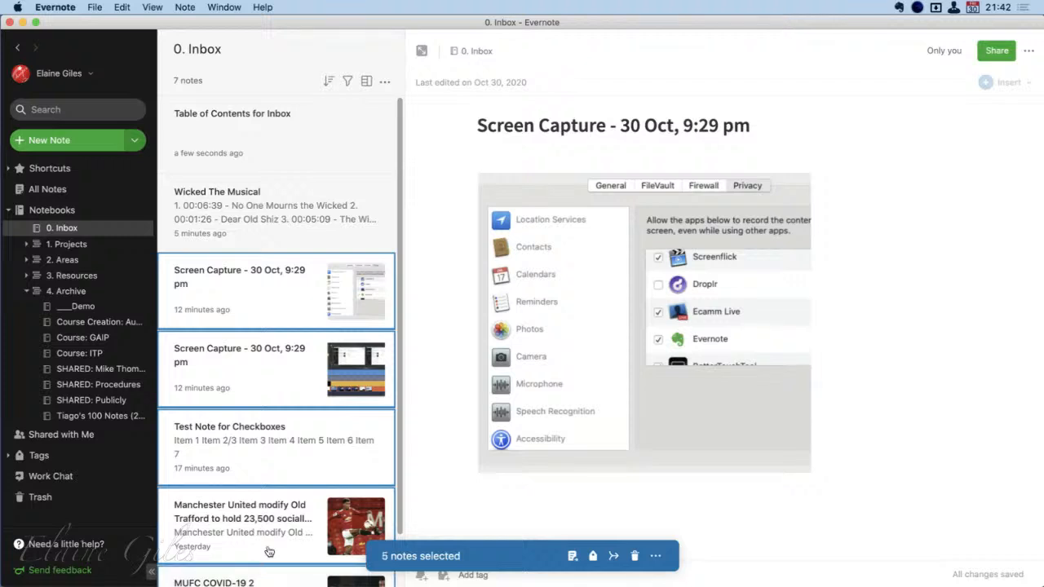
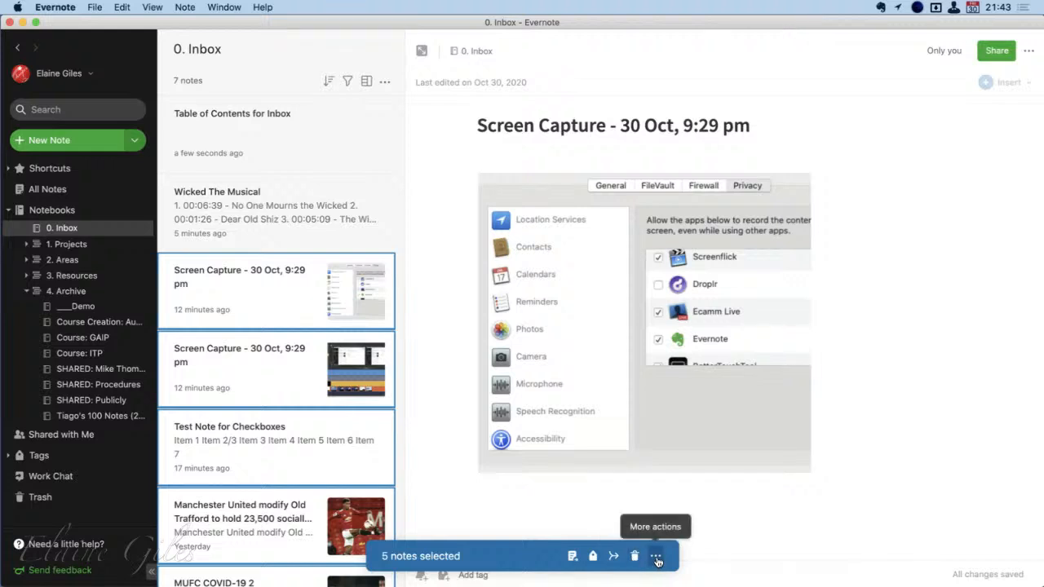
Copy the internal app links of the five selected notes and paste them below the Wicked The Musical link in Table of Contents for Inbox
click(657, 559)
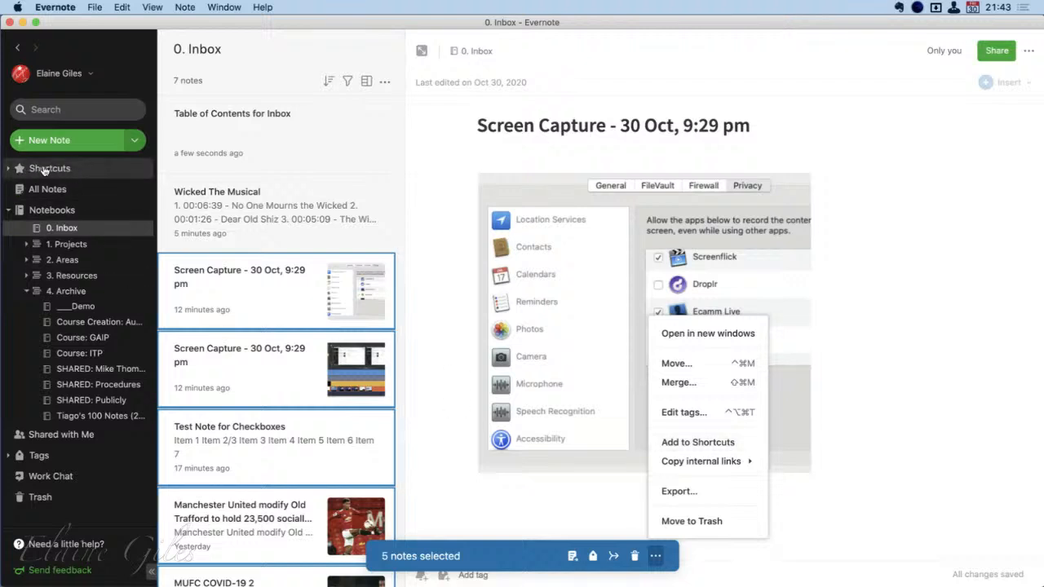
mouse_move(706, 463)
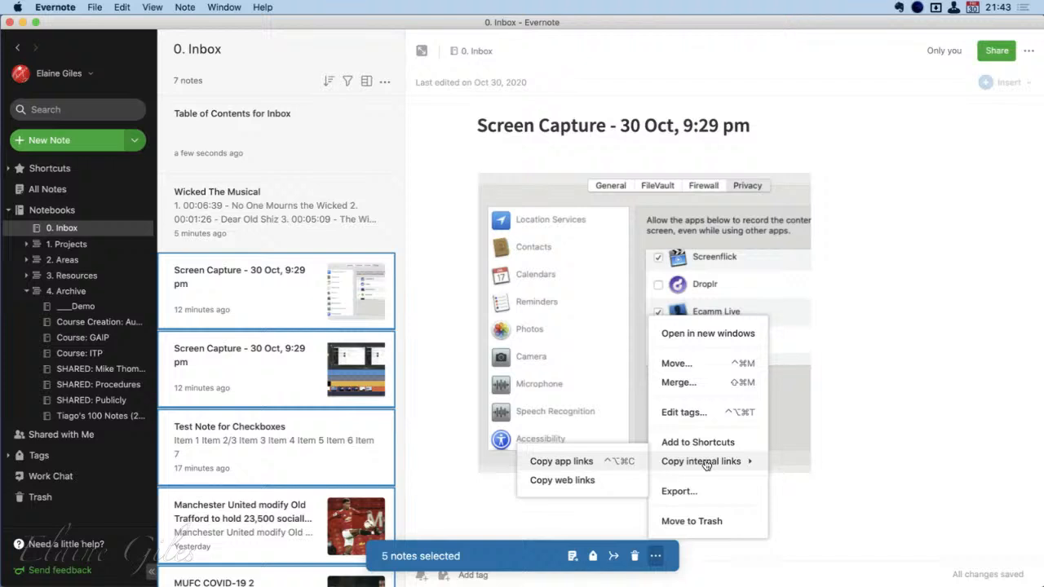
click(587, 462)
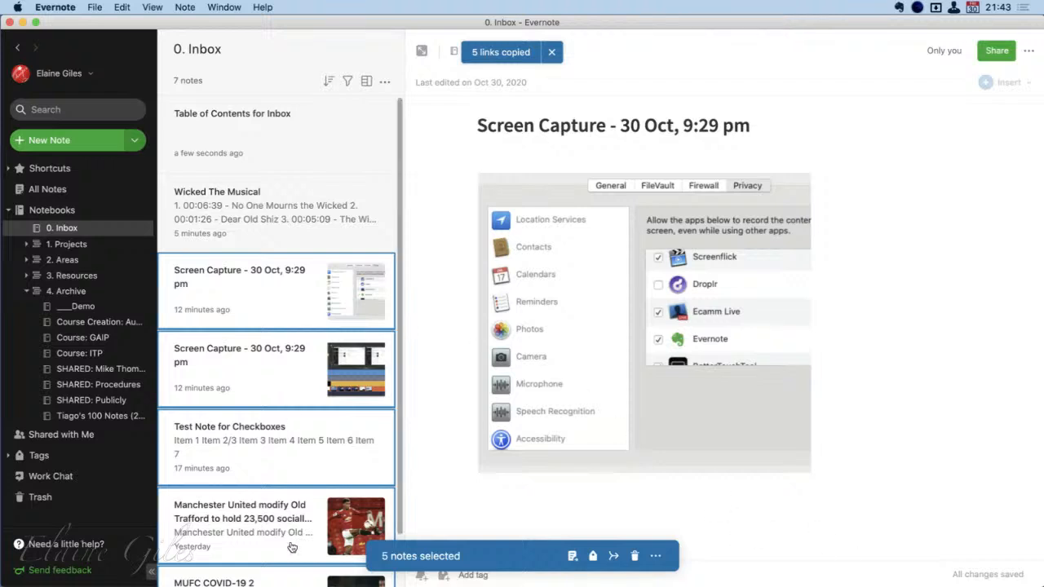
click(298, 156)
click(510, 180)
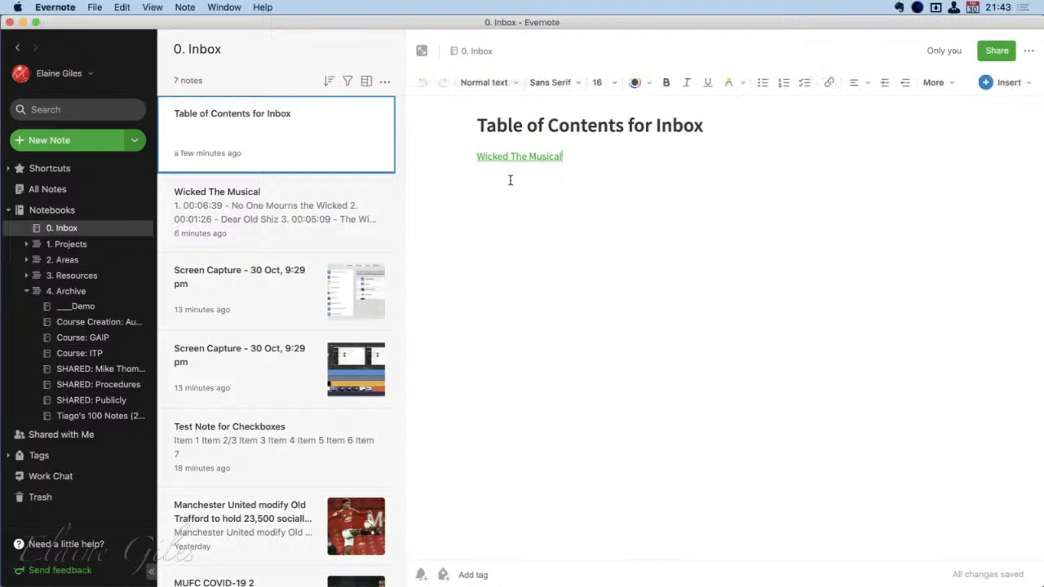
key(Return)
key(super+v)
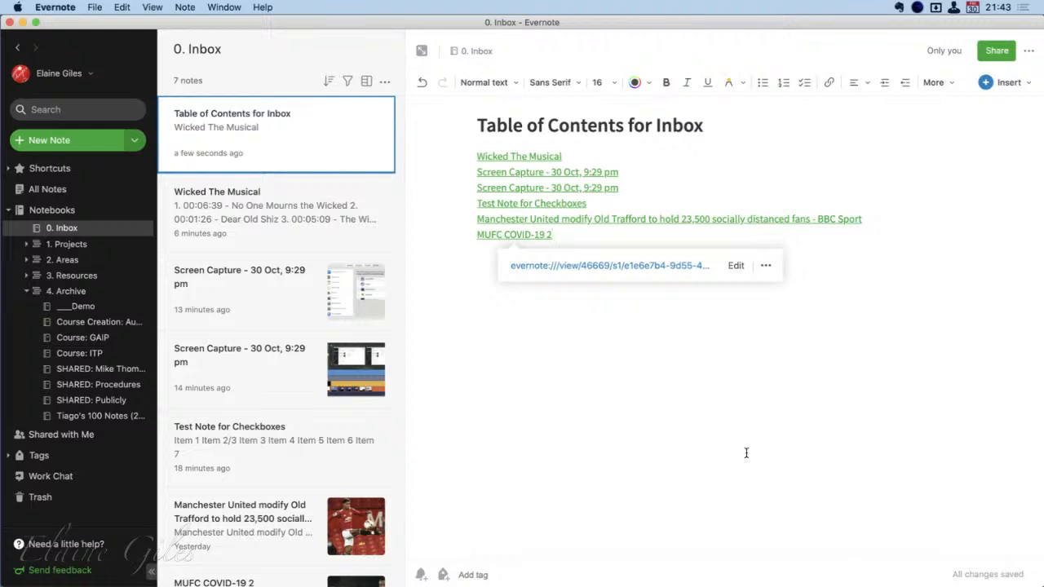
Follow the second Screen Capture link to view its note, and return to the Table of Contents for Inbox note
click(540, 190)
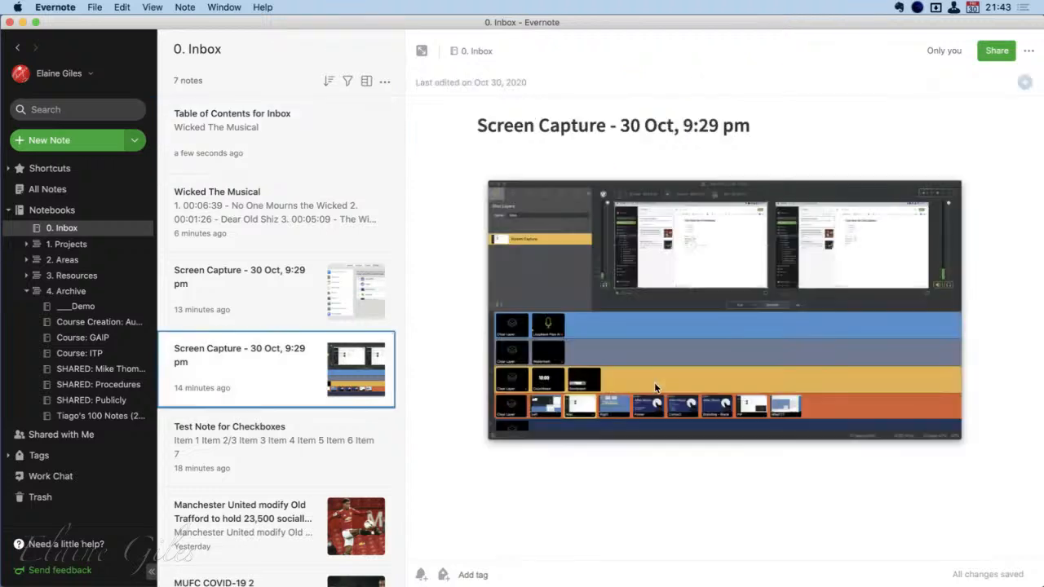
click(316, 165)
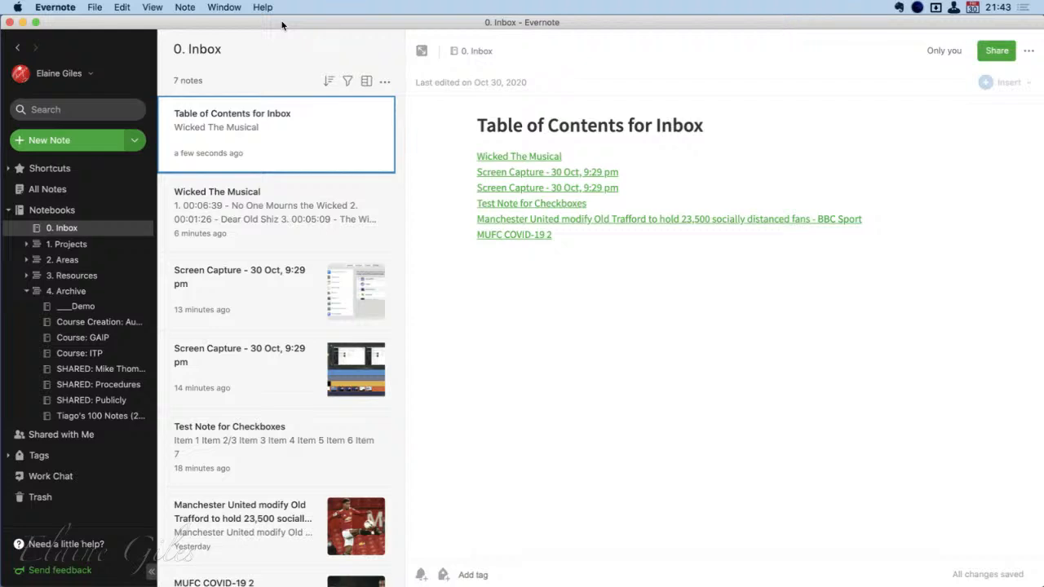
Create a new note in the Inbox notebook and title it Course Index
key(super+n)
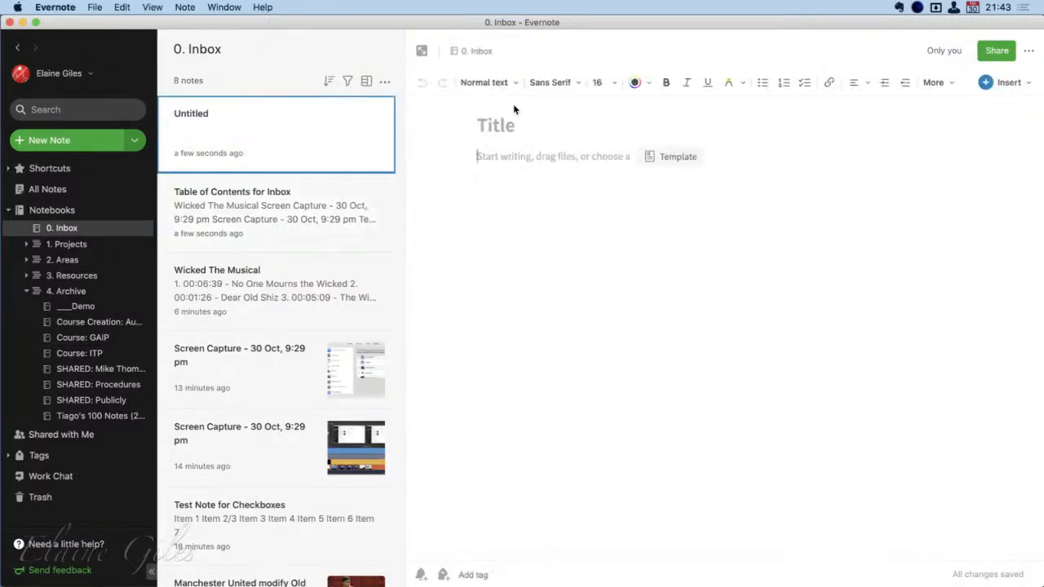
click(506, 126)
text(Cour)
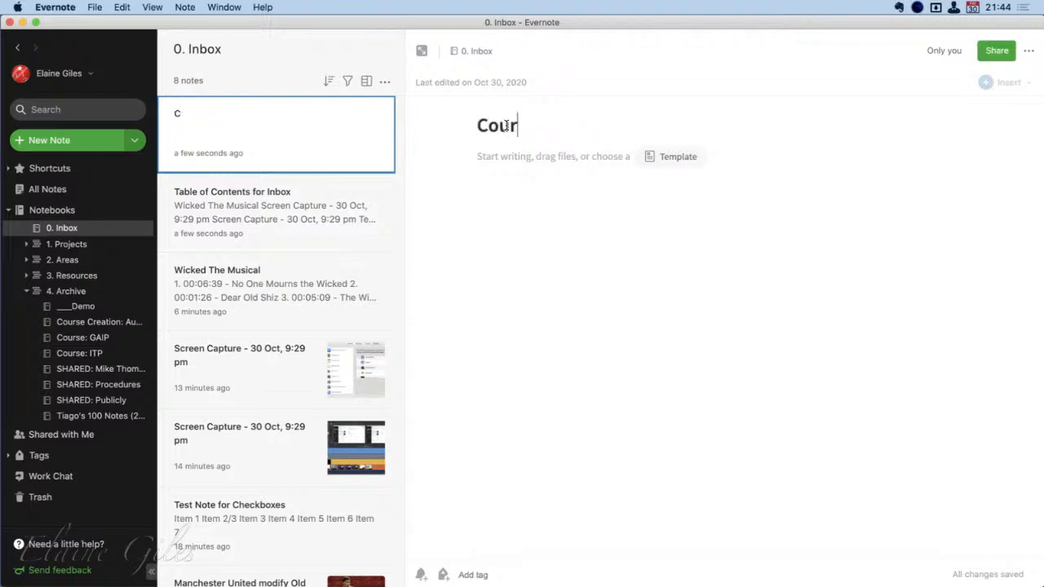
text(se Index)
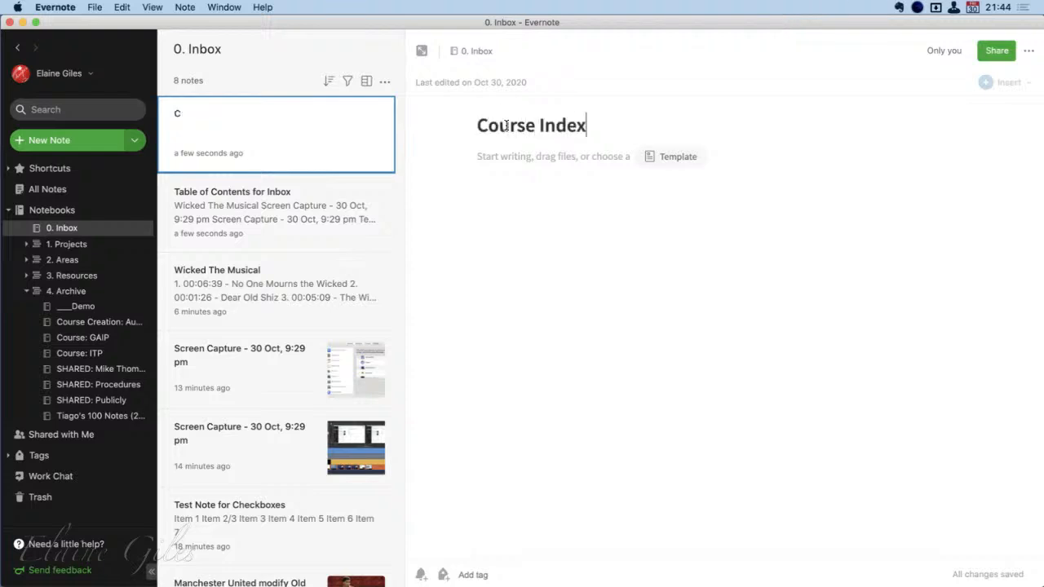
Add three blank untitled notes to the Inbox notebook
key(super+n)
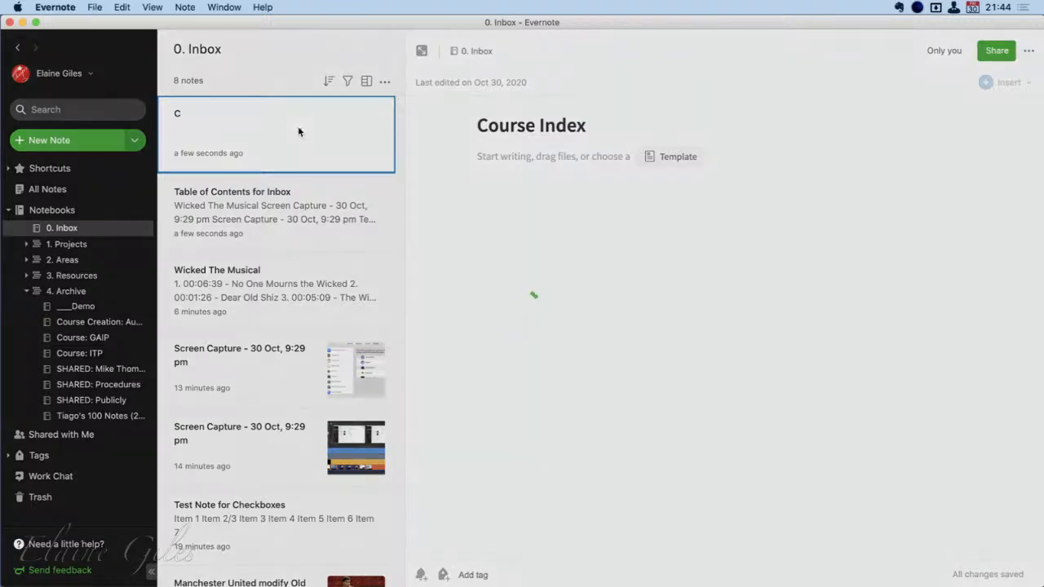
key(super+n)
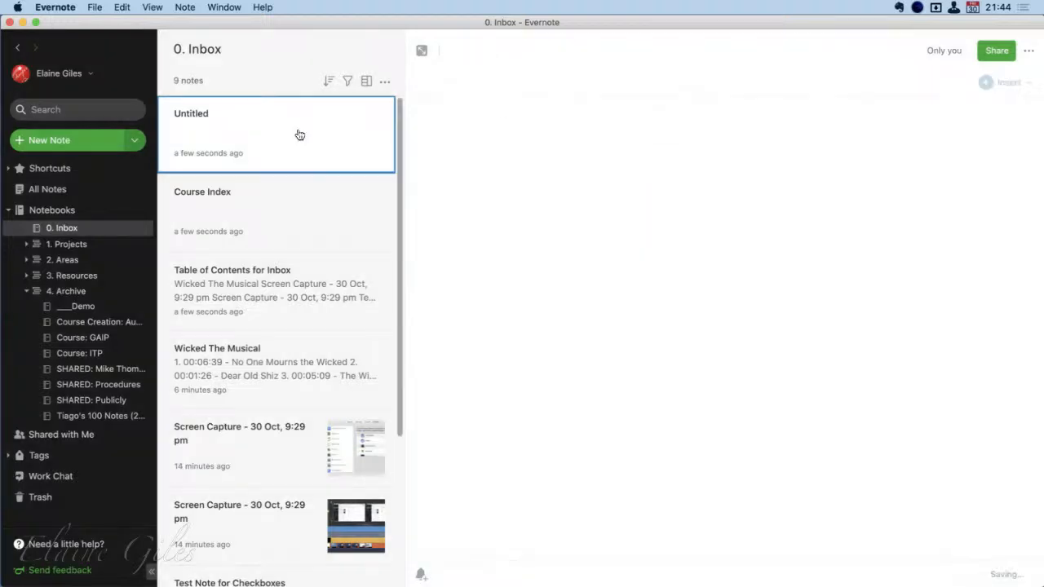
key(super+n)
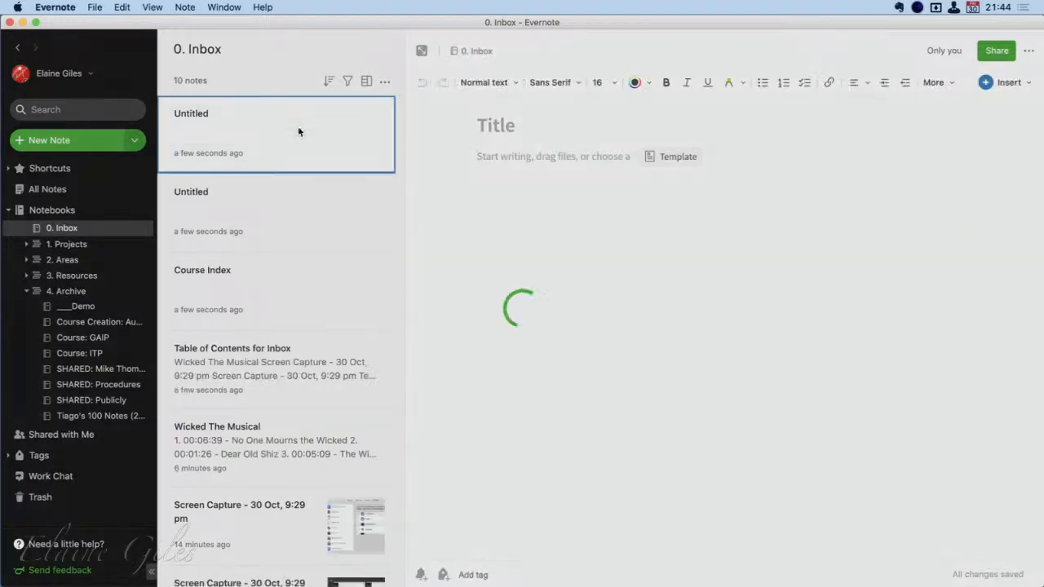
key(super+n)
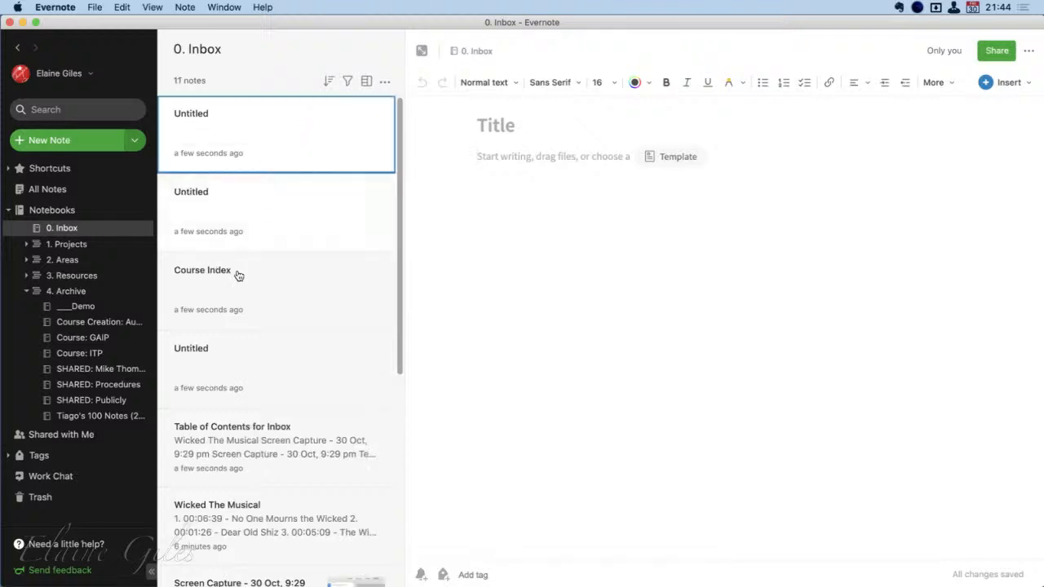
Title the three untitled notes Lesson 1, Lesson 2 and Lesson 3
click(253, 387)
click(501, 130)
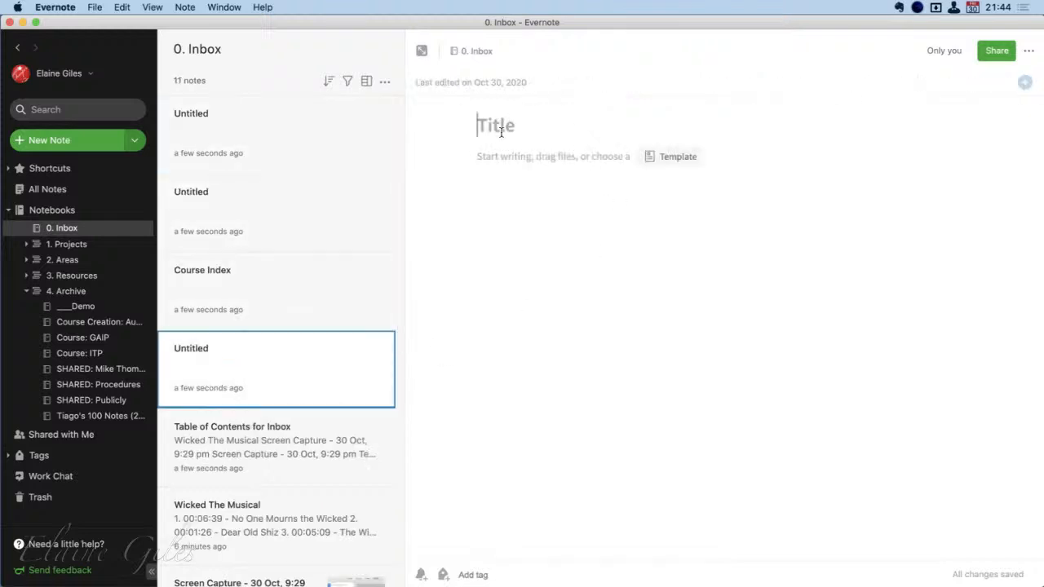
text(Lesson 1)
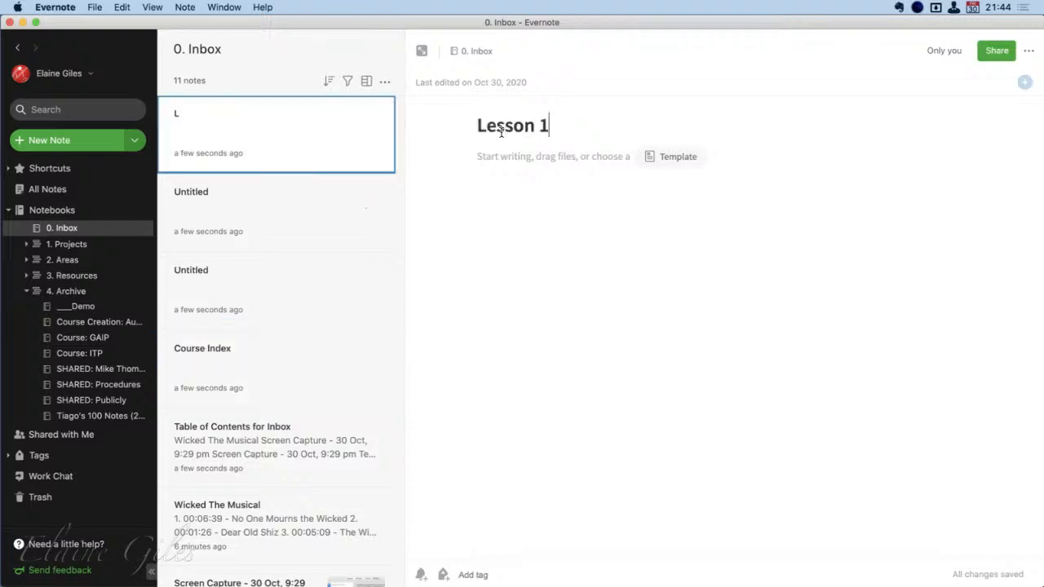
click(243, 285)
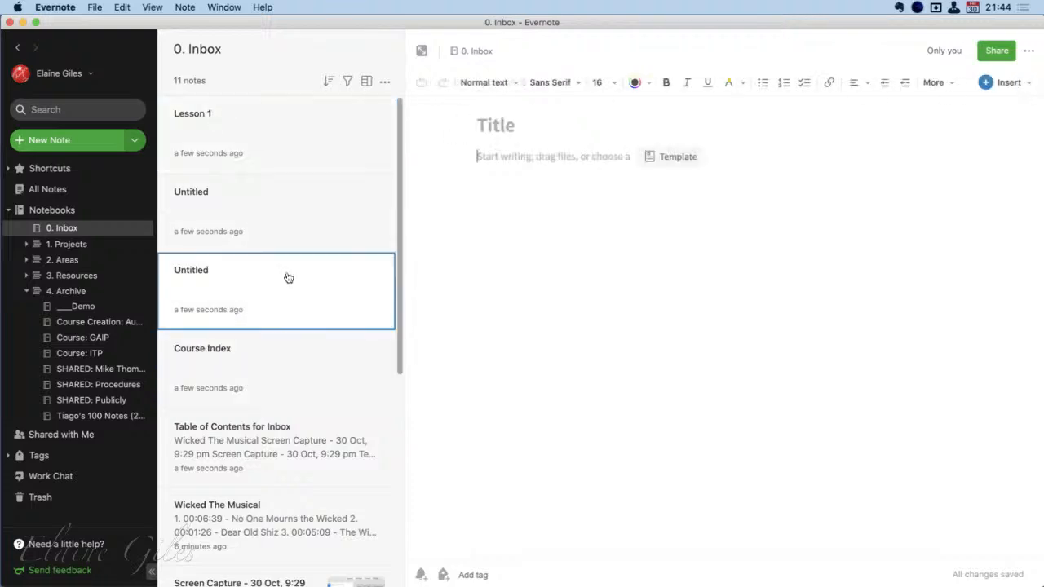
click(519, 128)
text(Less)
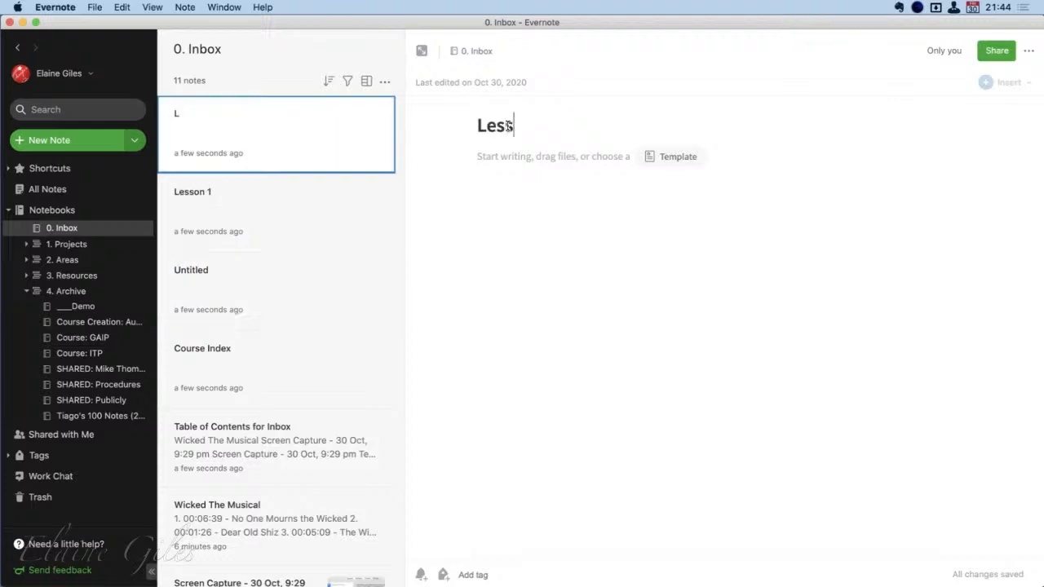
text(on 2)
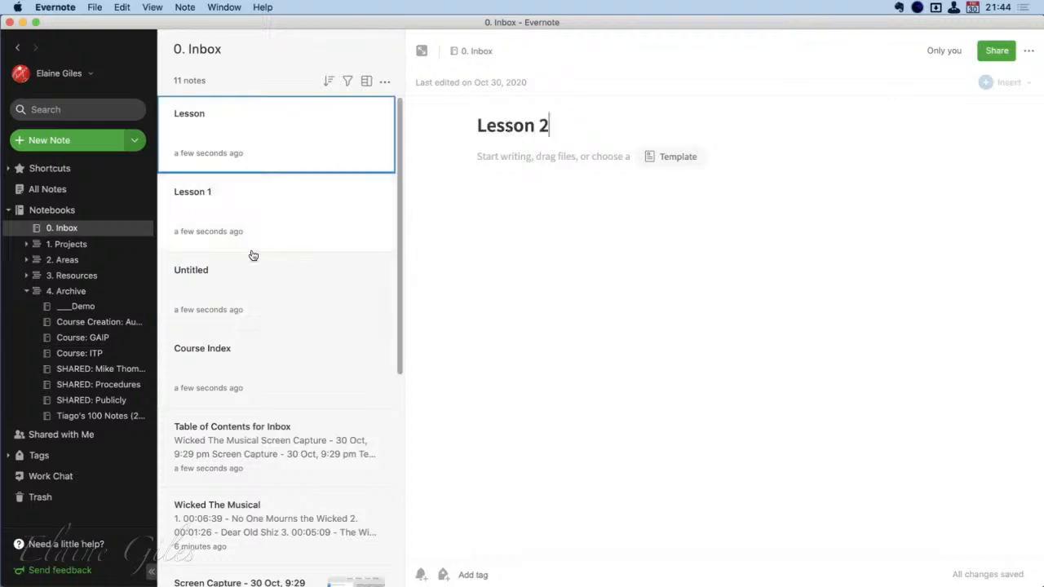
click(266, 291)
click(512, 130)
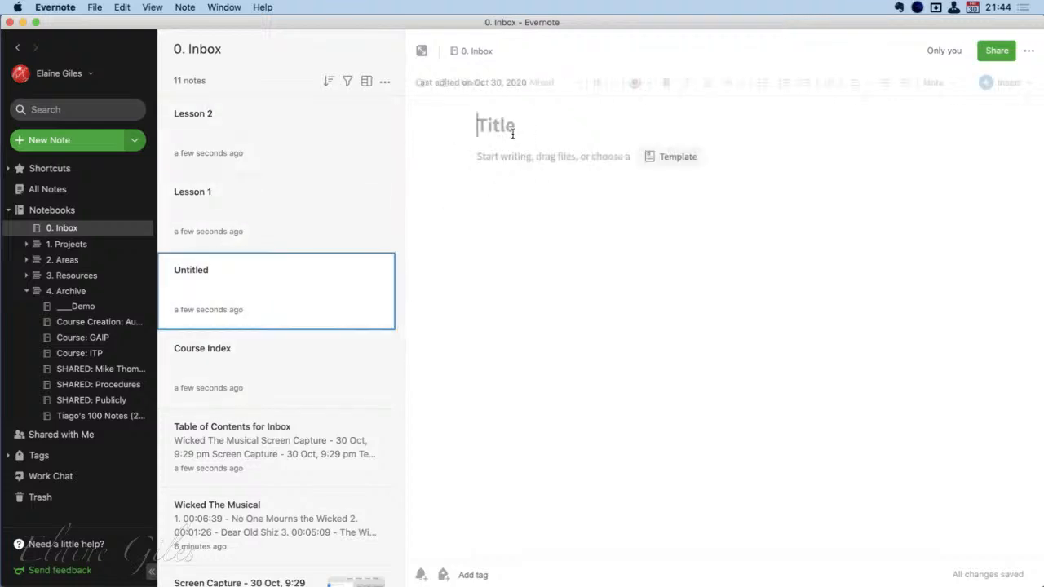
text(Lesson 3)
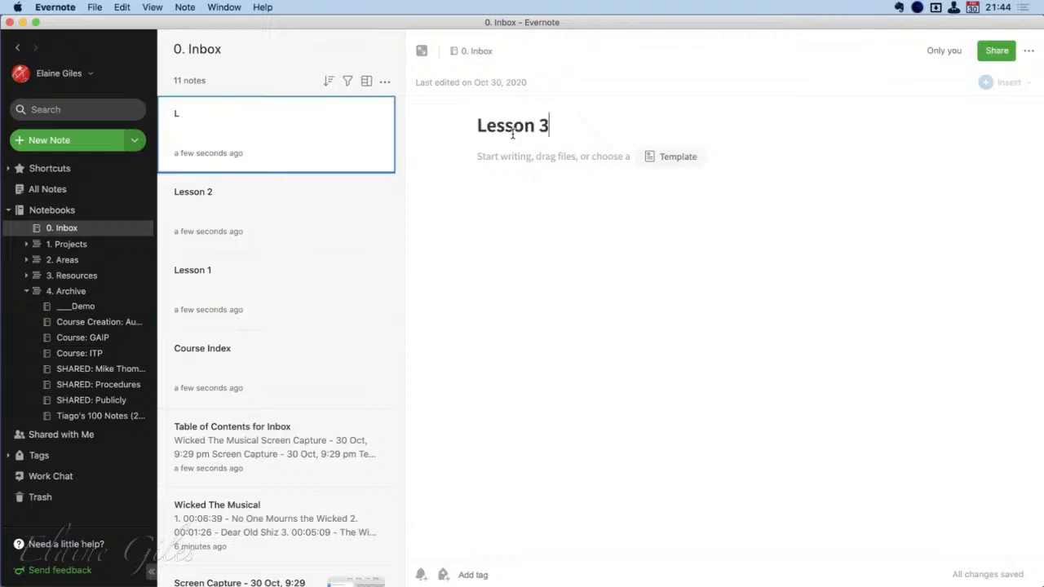
Copy the internal app links of Lesson 1, Lesson 2 and Lesson 3 together and paste them into the body of the Course Index note
click(259, 367)
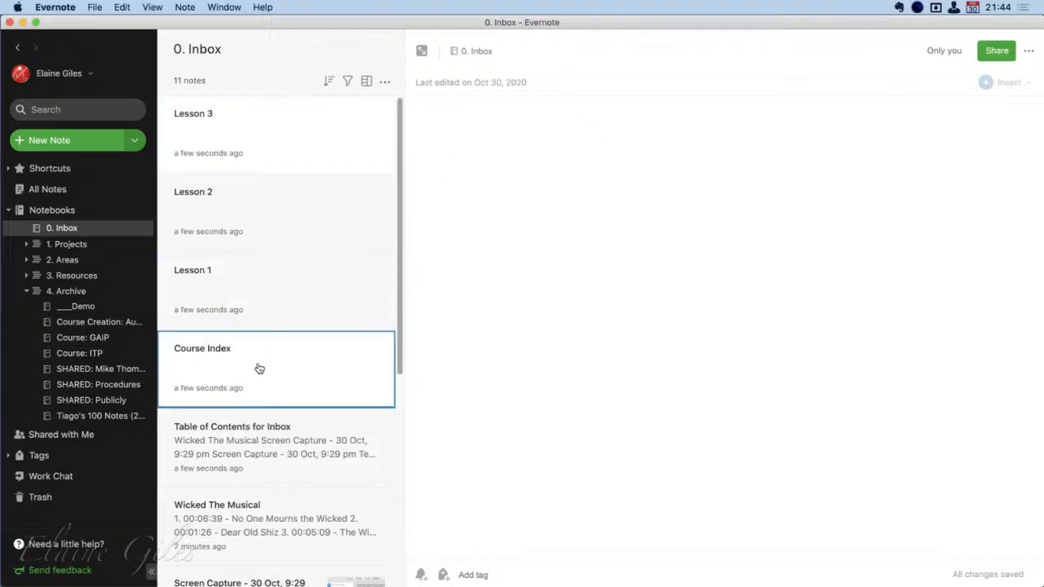
click(268, 295)
super+click(268, 223)
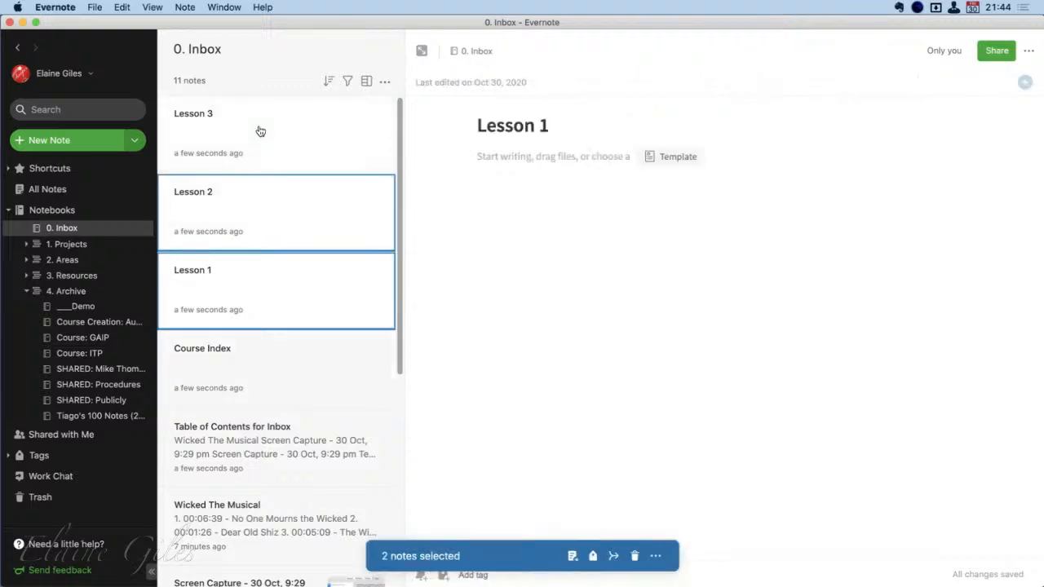
super+click(259, 132)
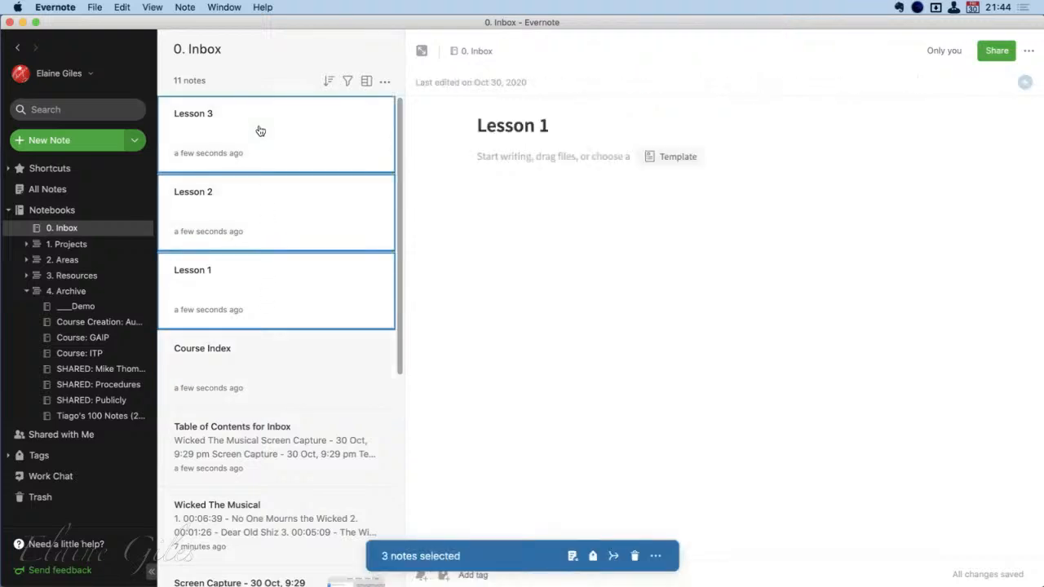
click(652, 556)
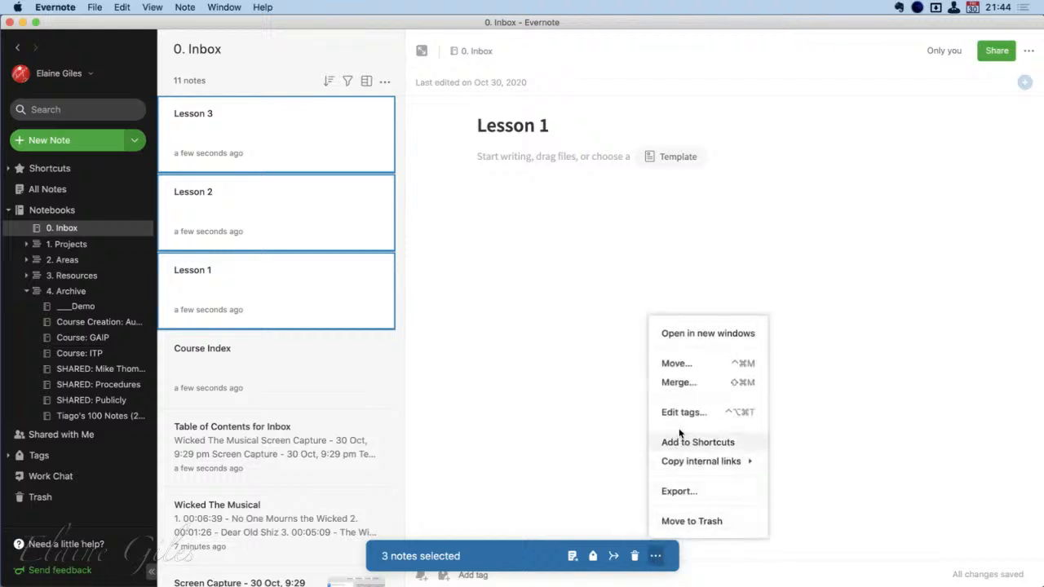
mouse_move(715, 462)
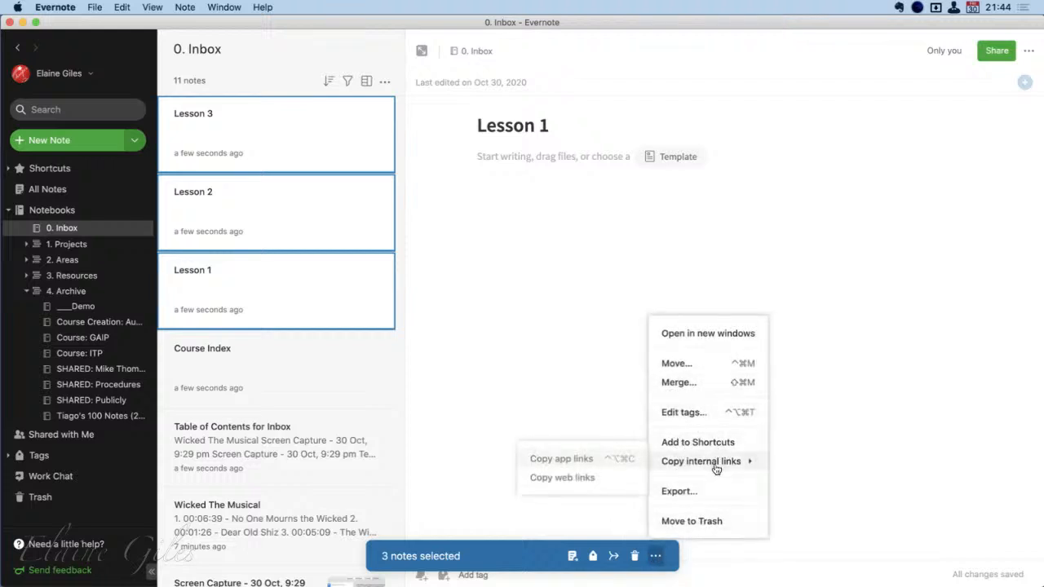
click(588, 462)
click(326, 388)
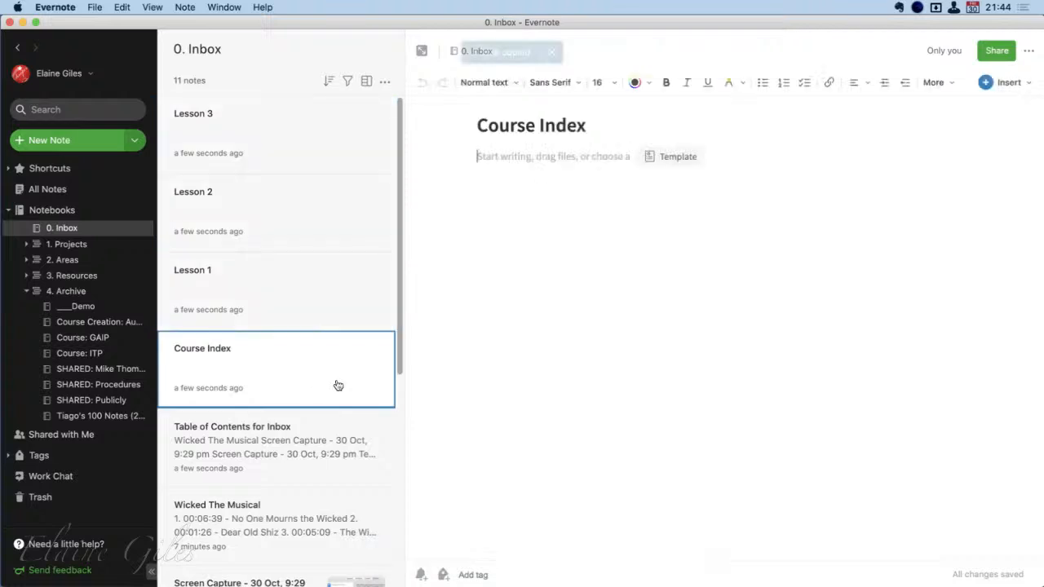
key(super+v)
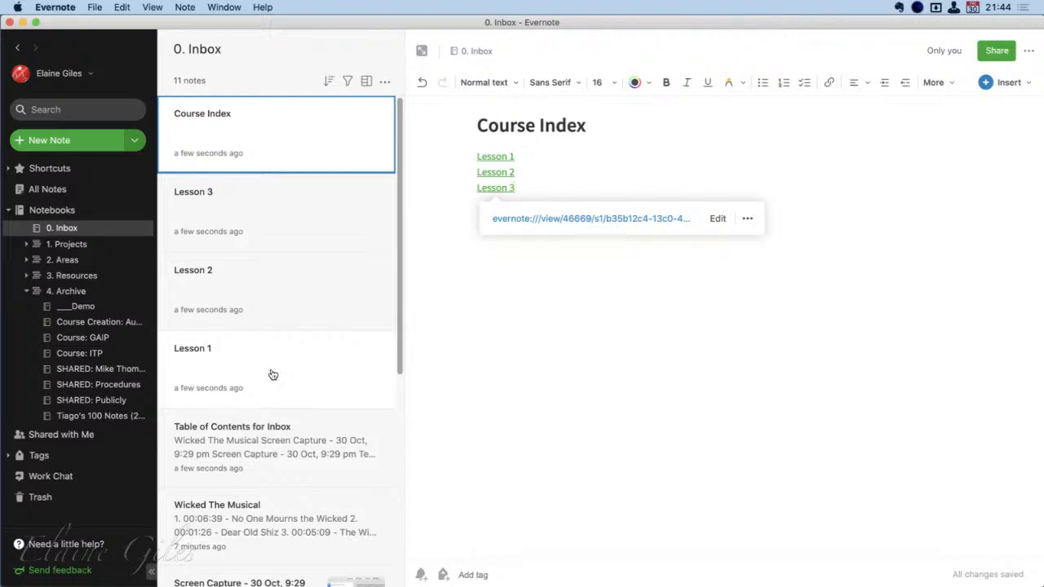
Copy the internal app link of the Course Index note and paste it into the body of Lesson 1, followed by a new line
right_click(311, 122)
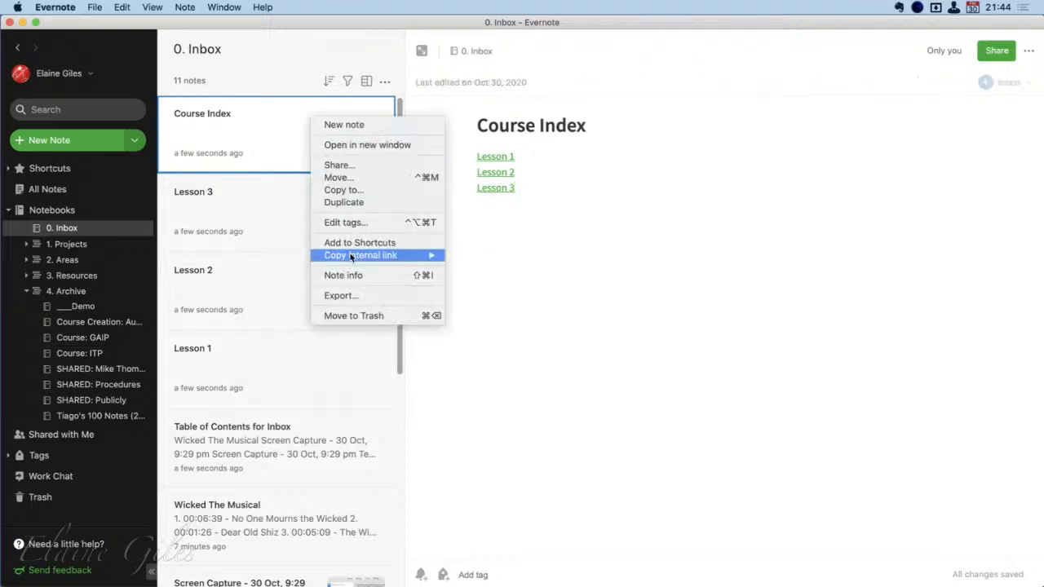
mouse_move(352, 255)
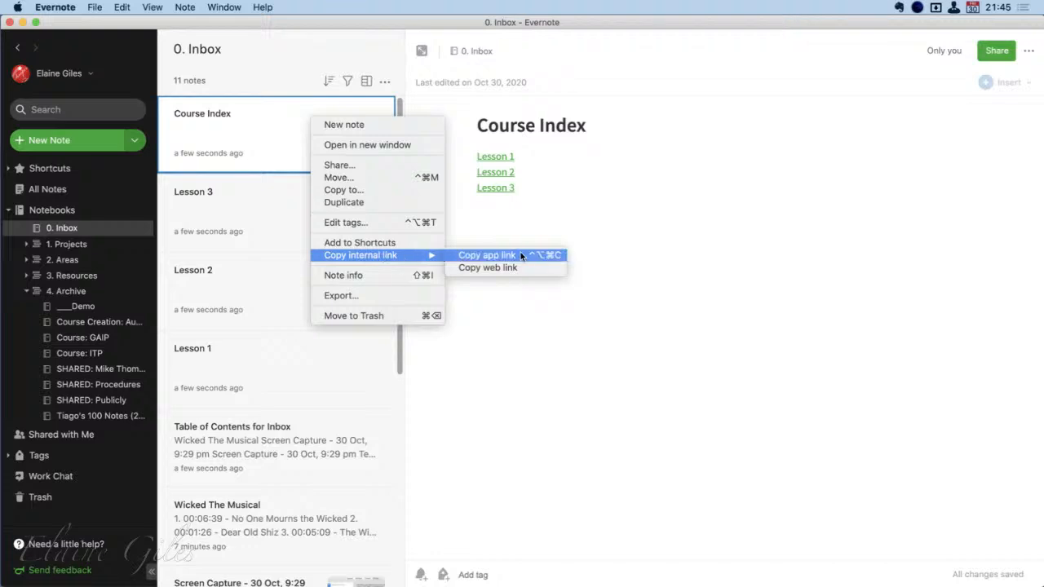
click(520, 256)
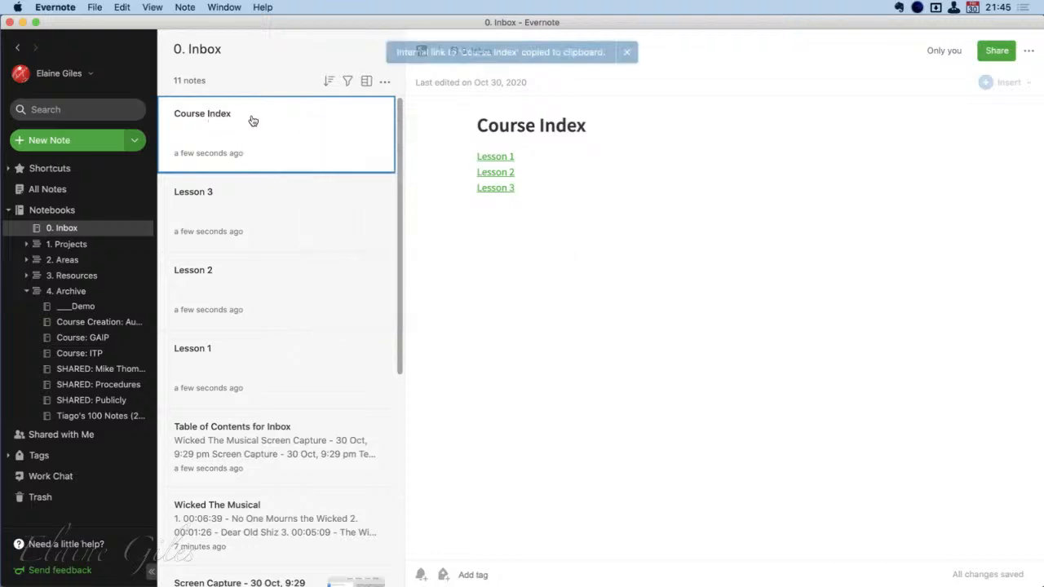
click(286, 353)
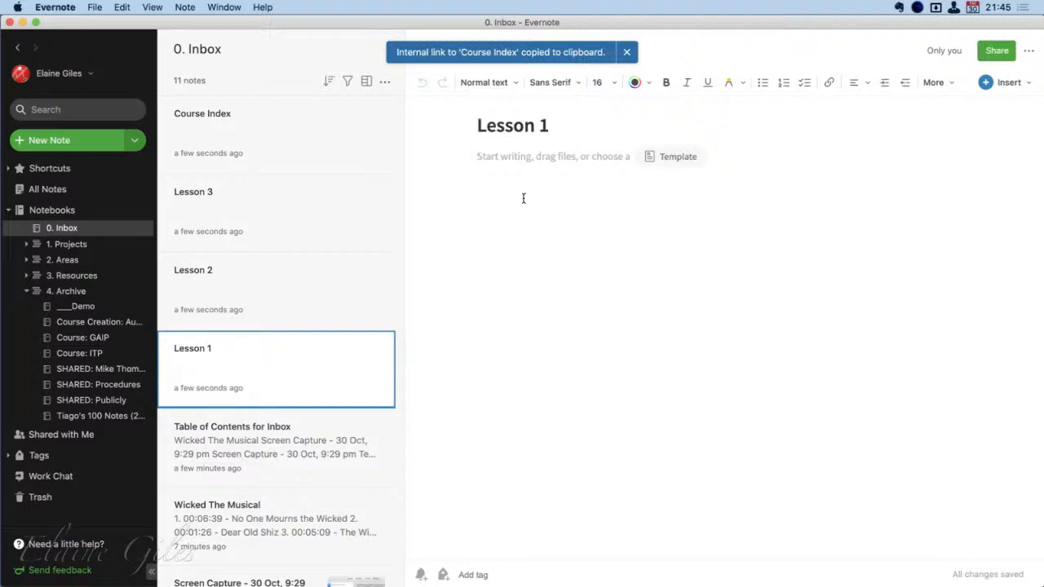
click(523, 198)
key(super+v)
key(Return)
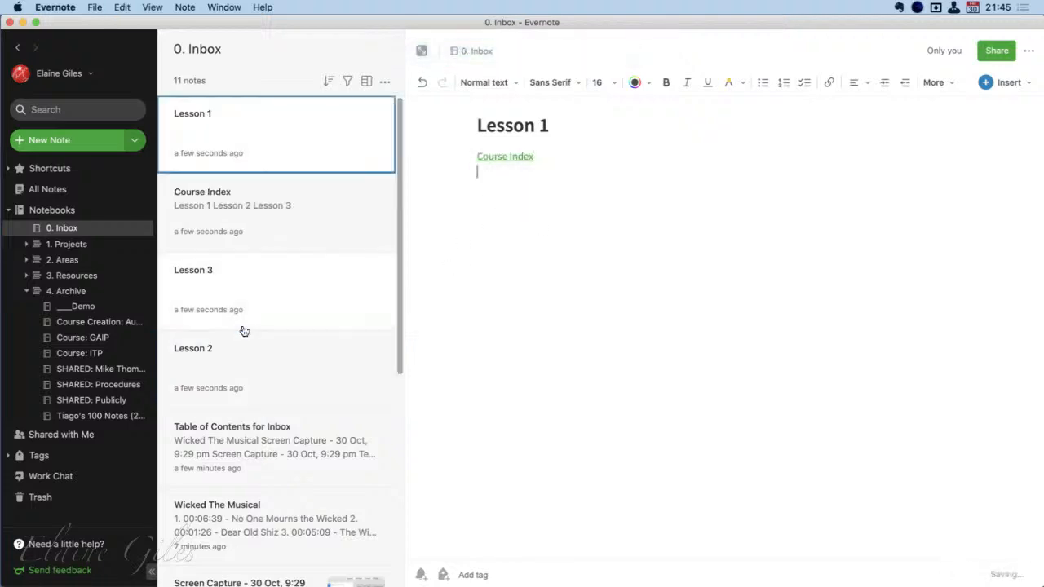
Paste the Course Index link into the body of Lesson 2, followed by a new line
click(277, 366)
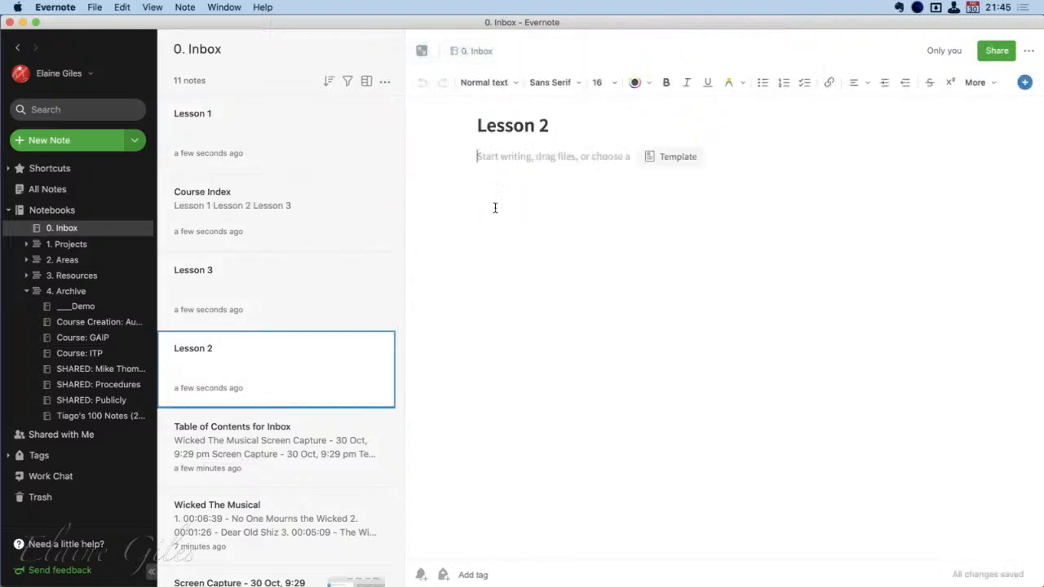
key(super+v)
key(Return)
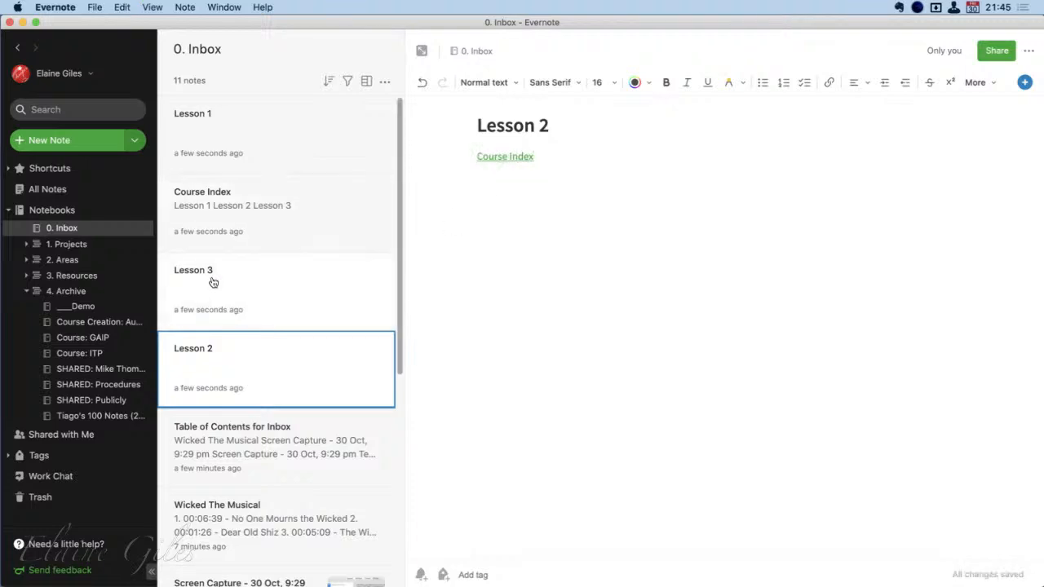
Paste the Course Index link into the body of Lesson 3, followed by a new line
click(217, 282)
key(super+v)
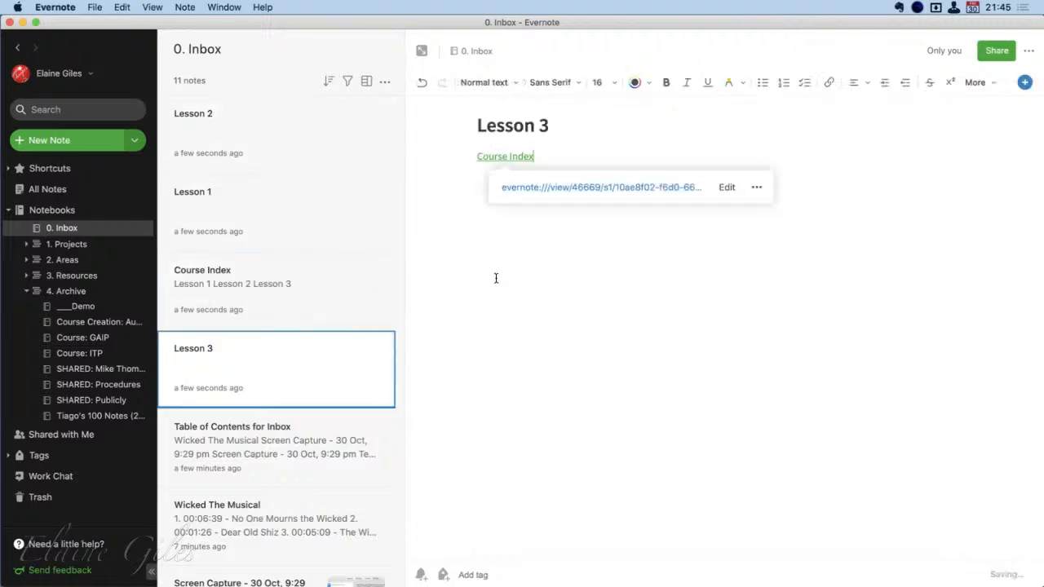
key(Return)
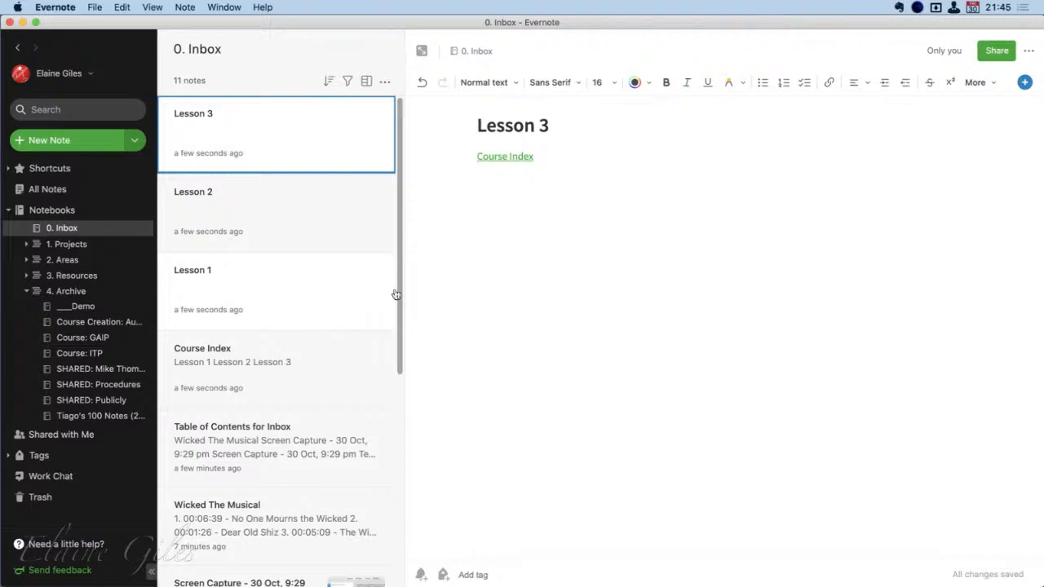
Test the internal links by following them back and forth between the Course Index note and Lessons 1 and 3
mouse_move(506, 156)
click(555, 196)
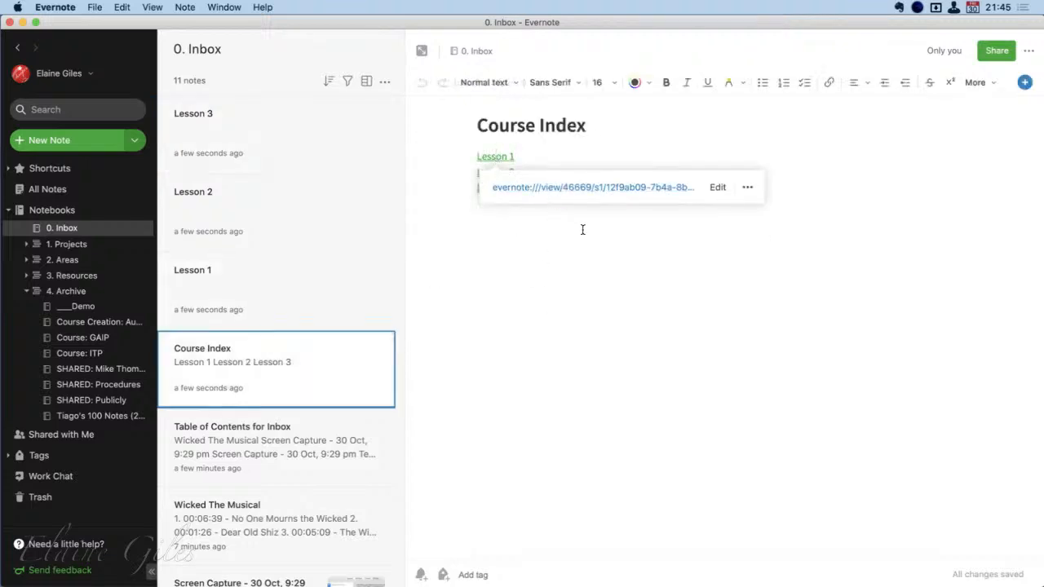
click(561, 191)
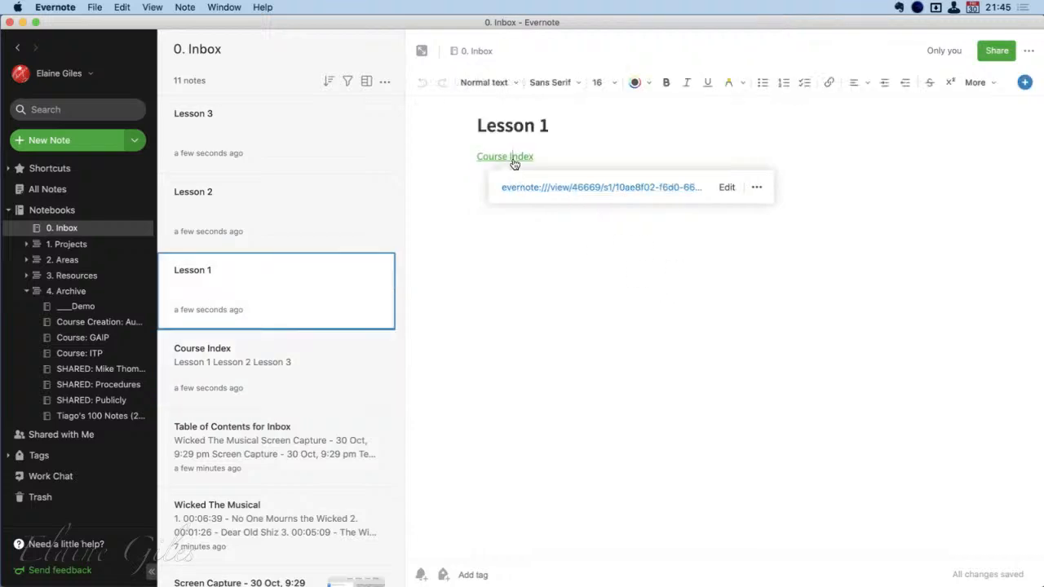
click(594, 189)
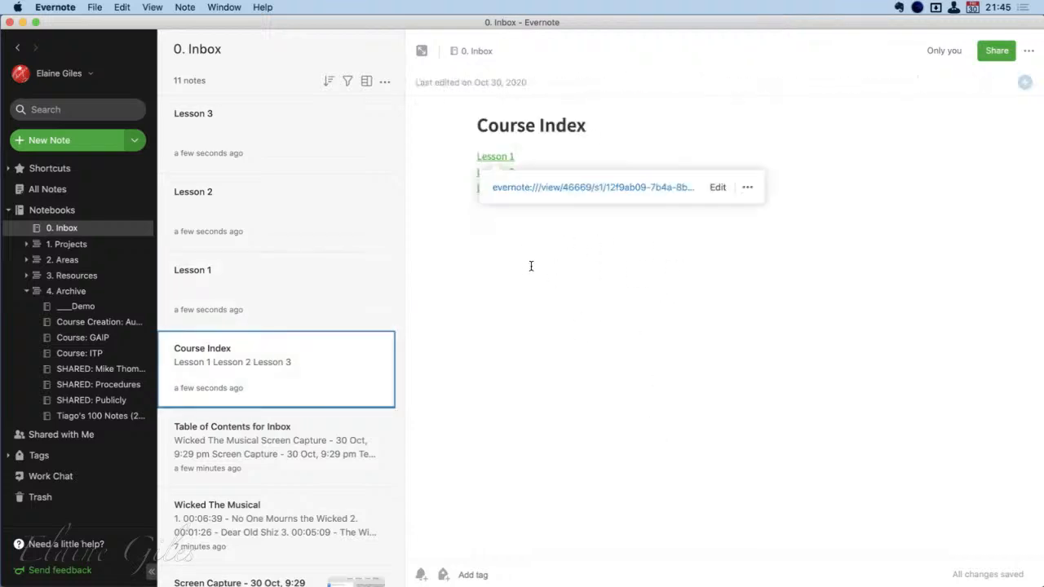
click(559, 309)
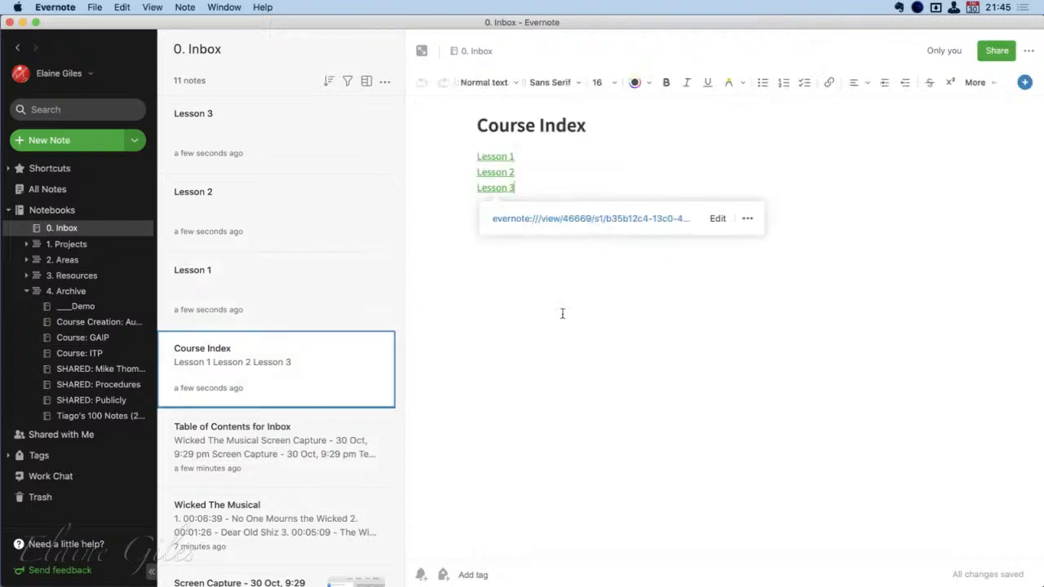
click(566, 225)
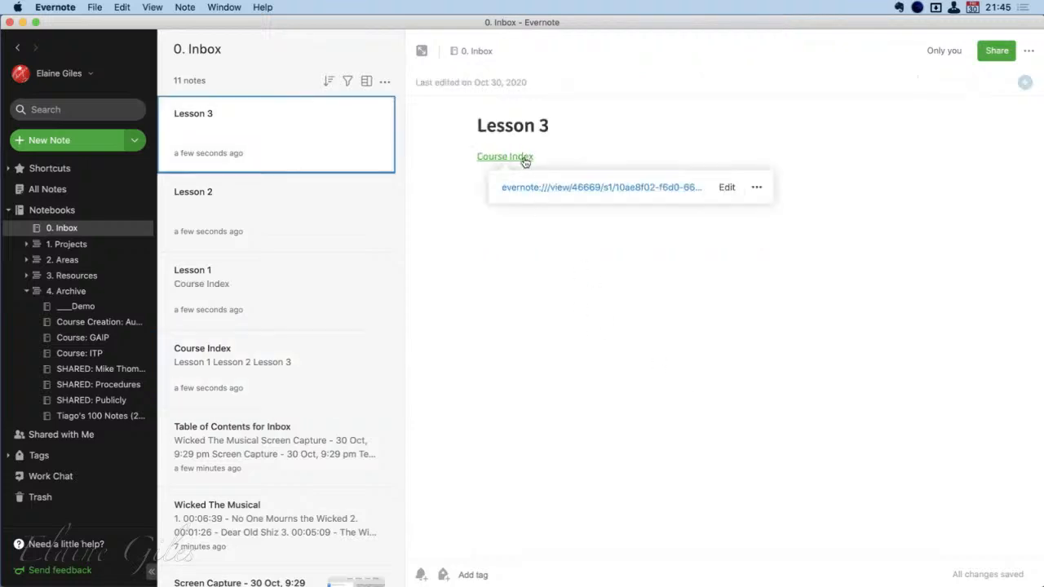
click(542, 189)
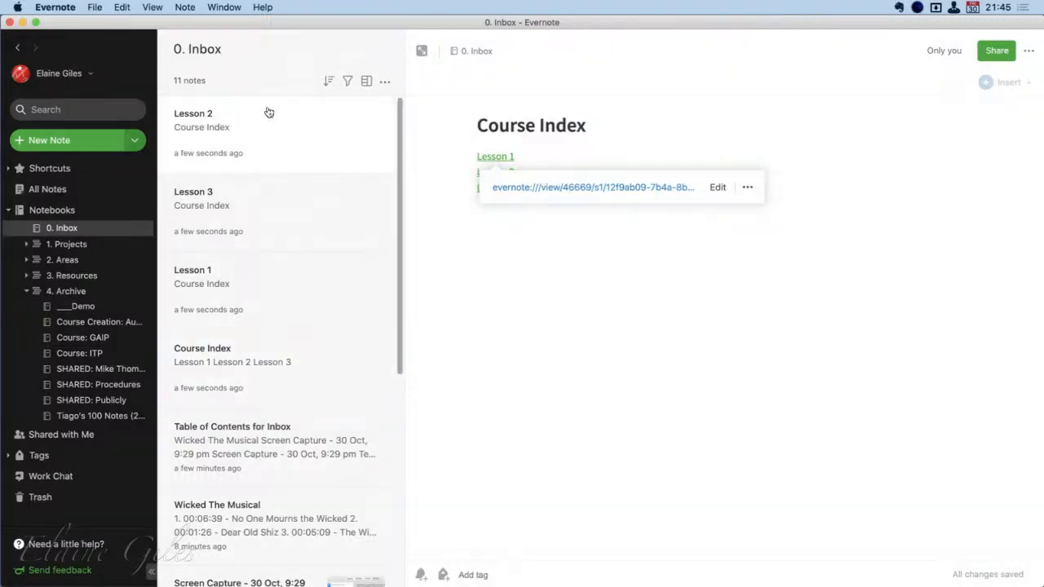
Create a new note in the Inbox notebook and view the saved personal templates without applying one
key(super+n)
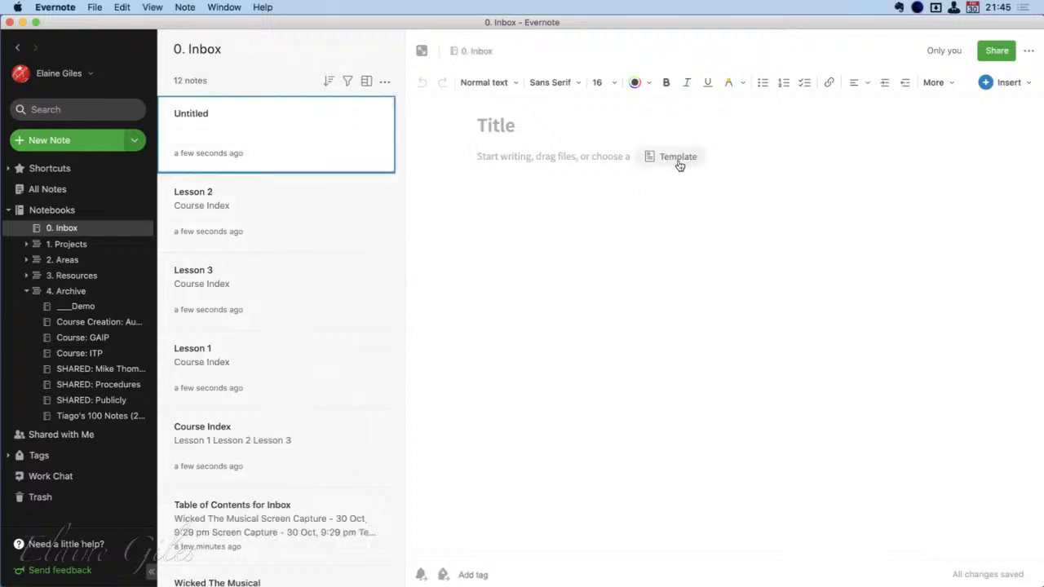
click(1029, 50)
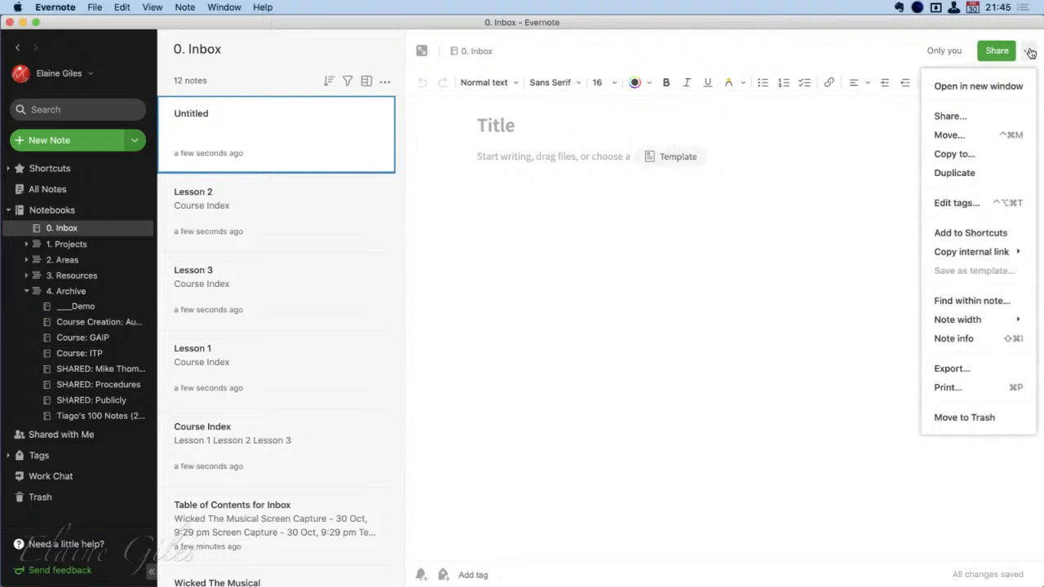
click(693, 228)
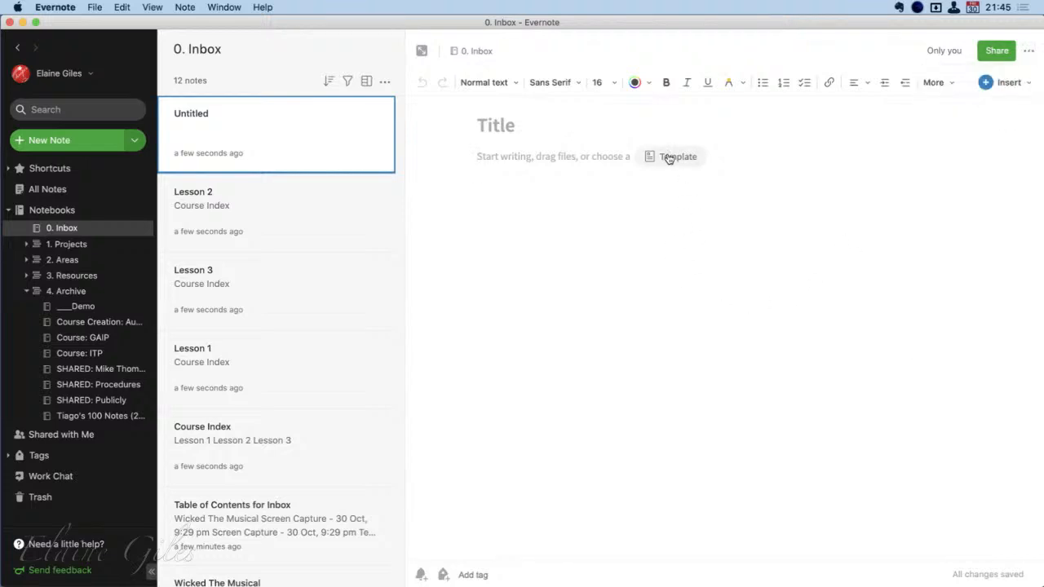
click(678, 155)
click(562, 50)
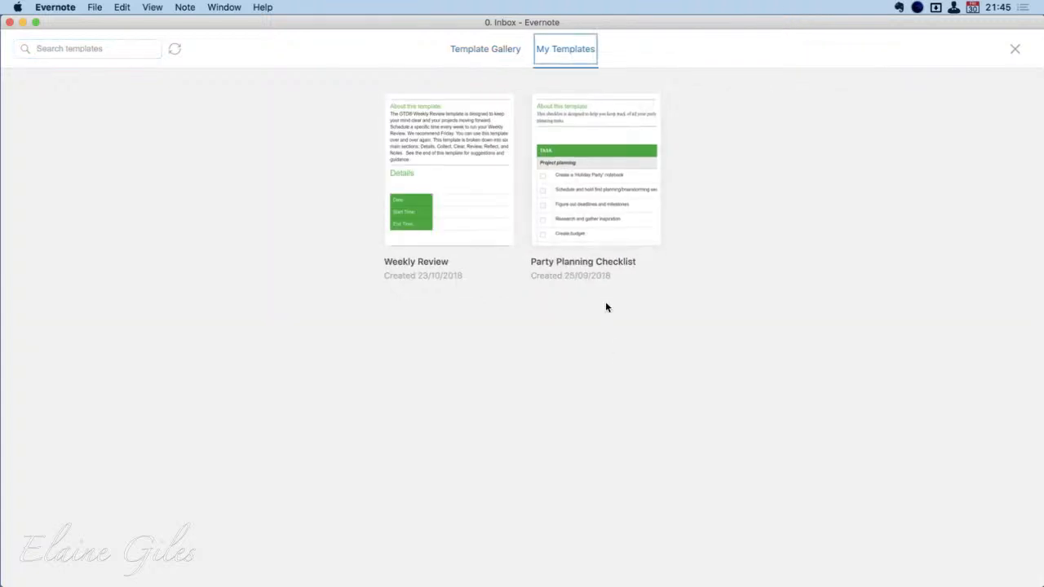
click(1014, 49)
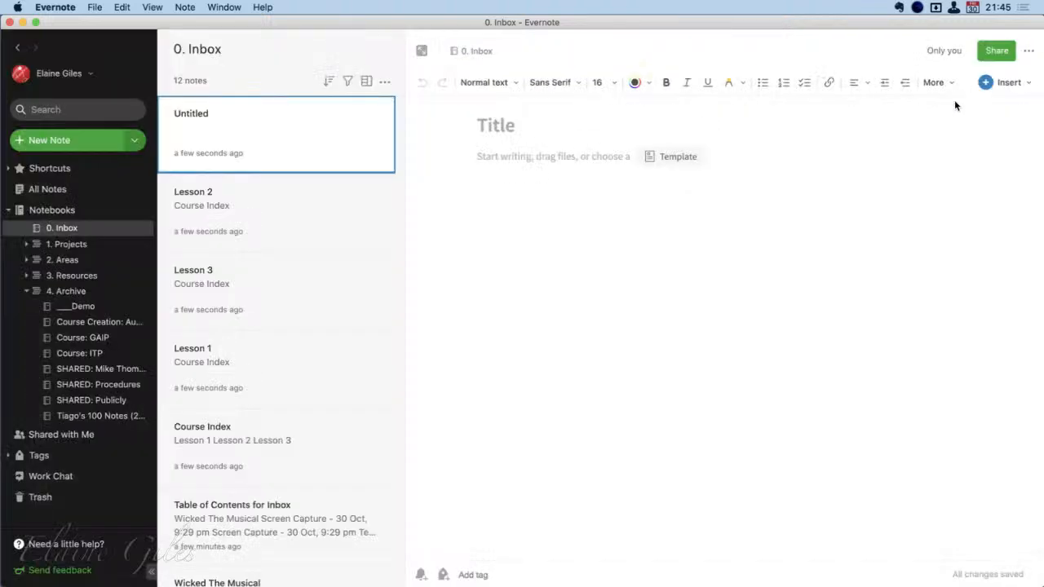
Title the new note Lesson and paste the Course Index link into its body, followed by a new line
click(486, 130)
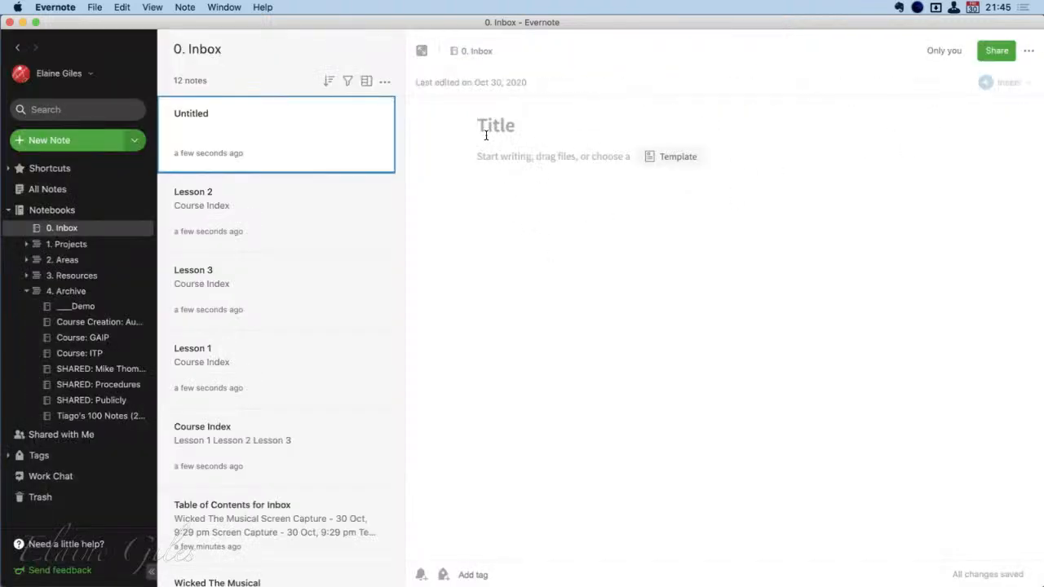
text(Lesson)
click(494, 156)
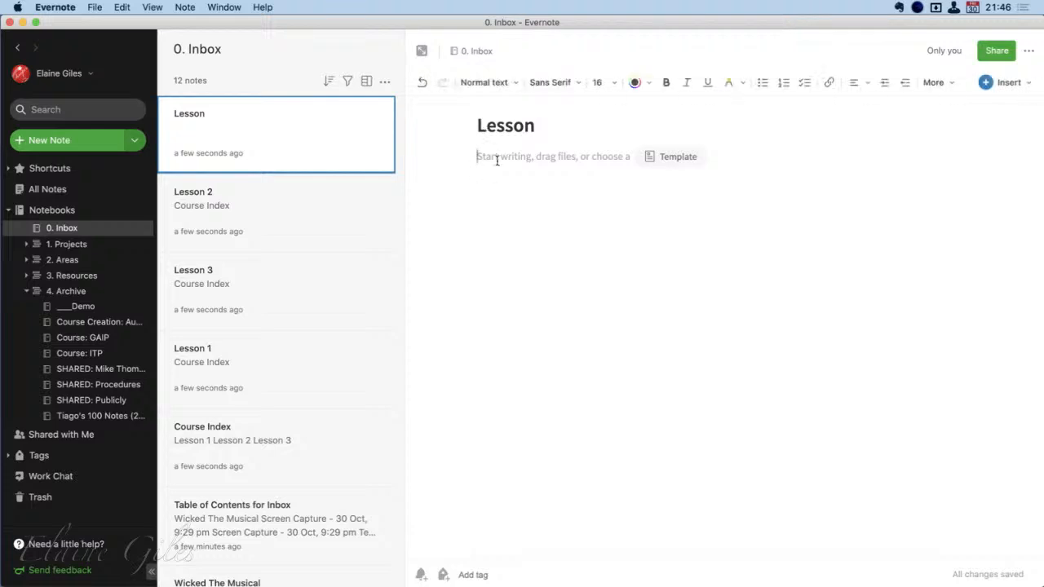
key(cmd+v)
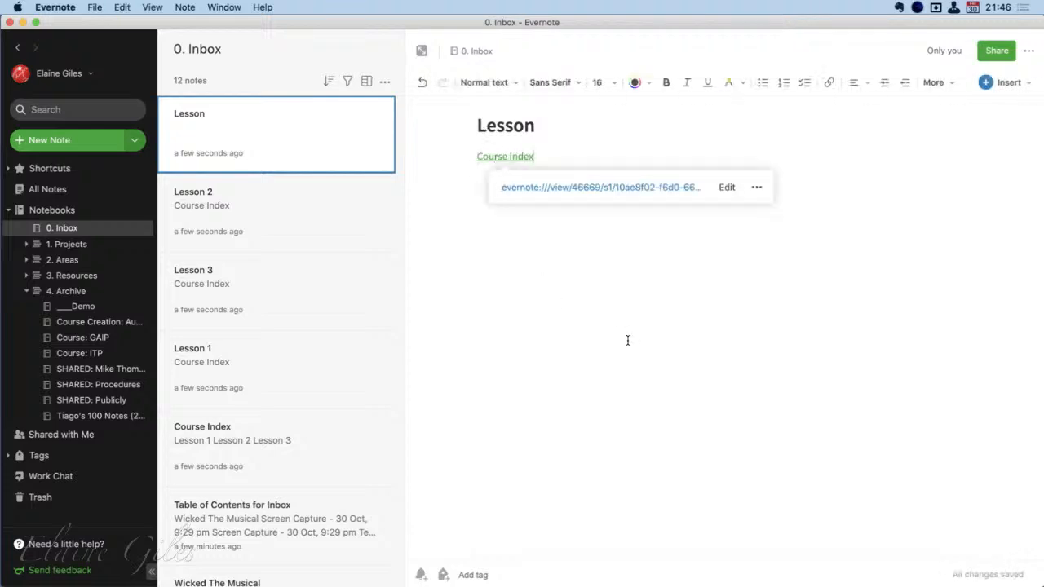
key(Return)
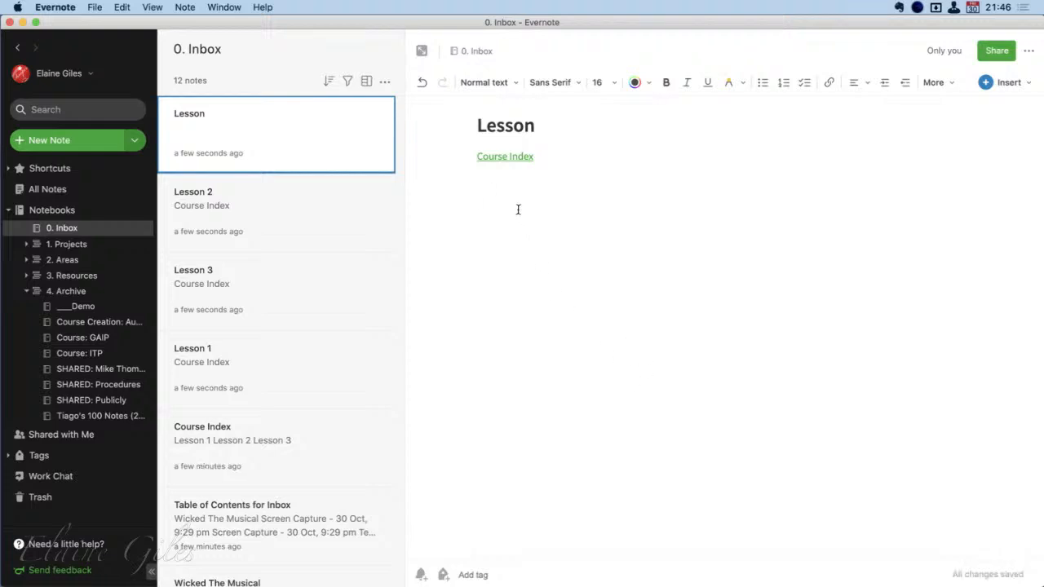
Save the Lesson note as a template titled Scrivener Course Lesson
click(936, 82)
click(799, 47)
click(96, 7)
mouse_move(121, 5)
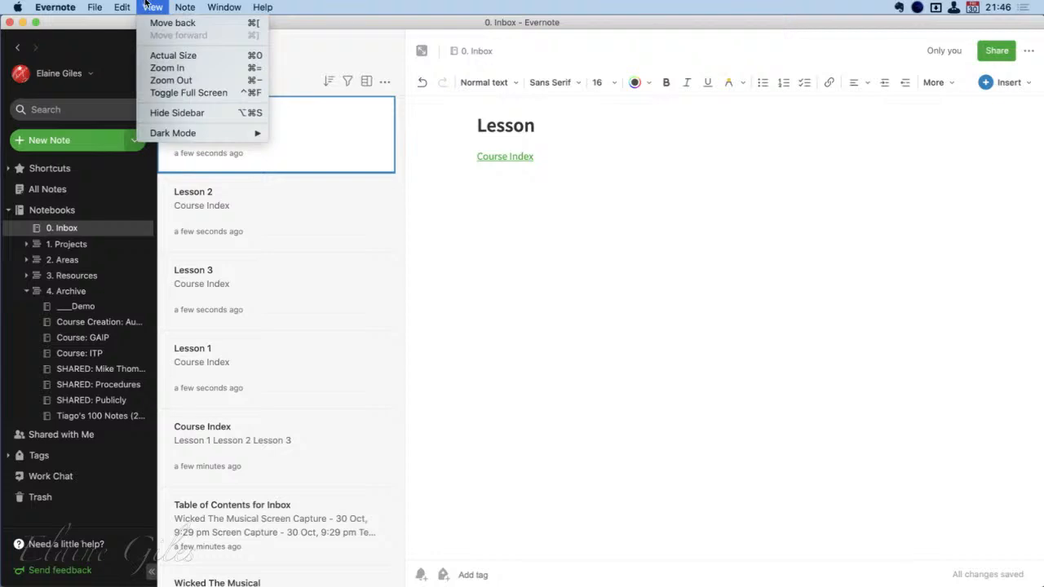
mouse_move(186, 5)
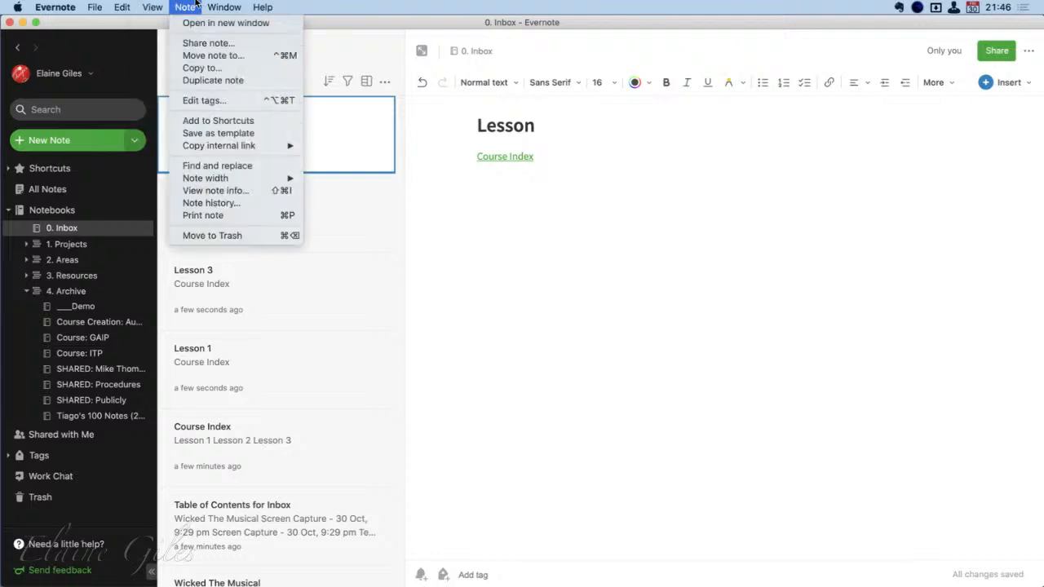
click(223, 134)
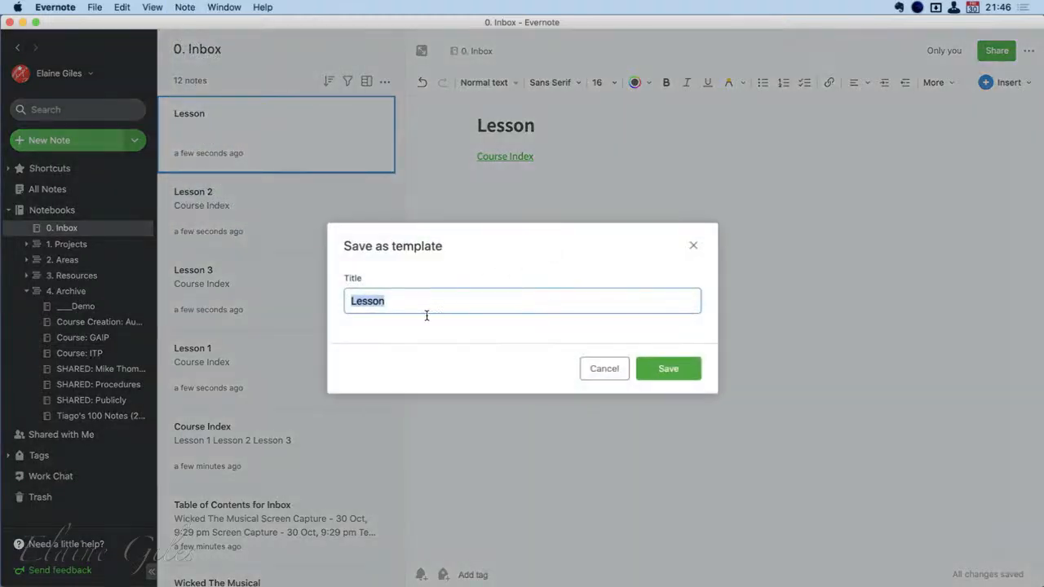
click(396, 301)
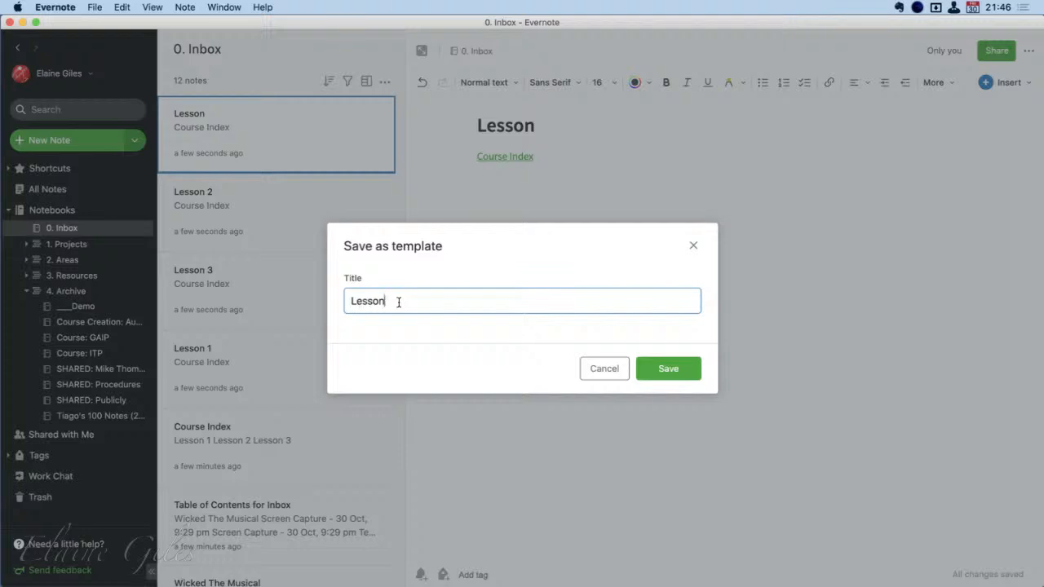
key(Left)
key(Left)
key(Left)
key(Left)
key(Left)
key(Left)
text(Scrivener Course)
click(677, 377)
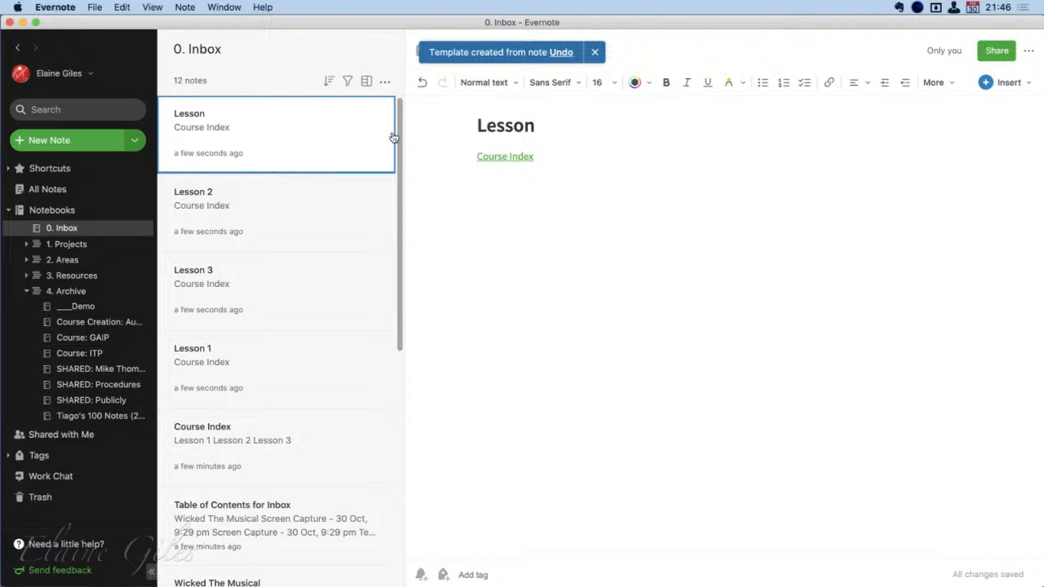
Create another note from the Scrivener Course Lesson template and title it Lesson 4
key(super+n)
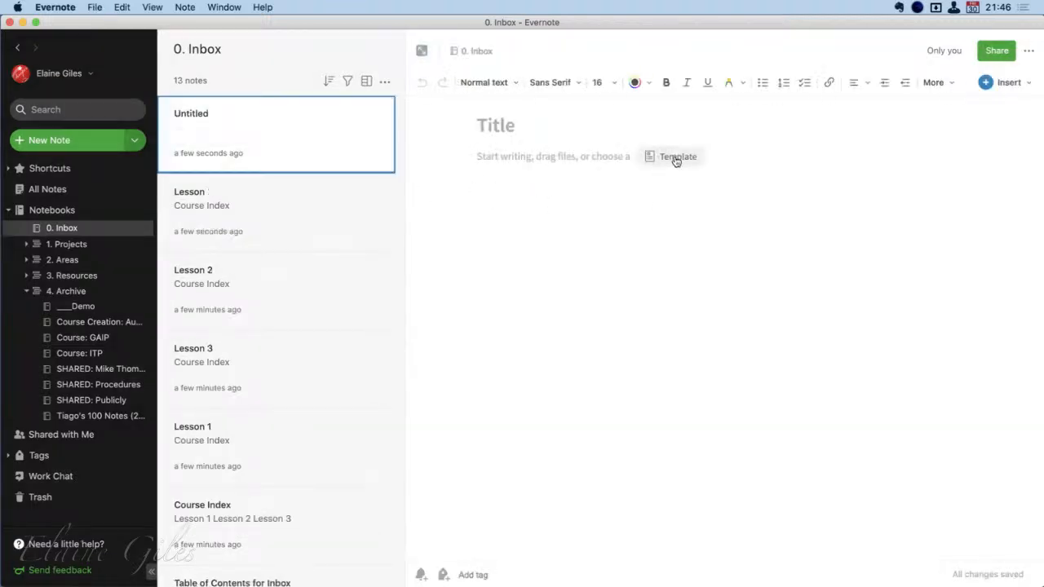
click(659, 156)
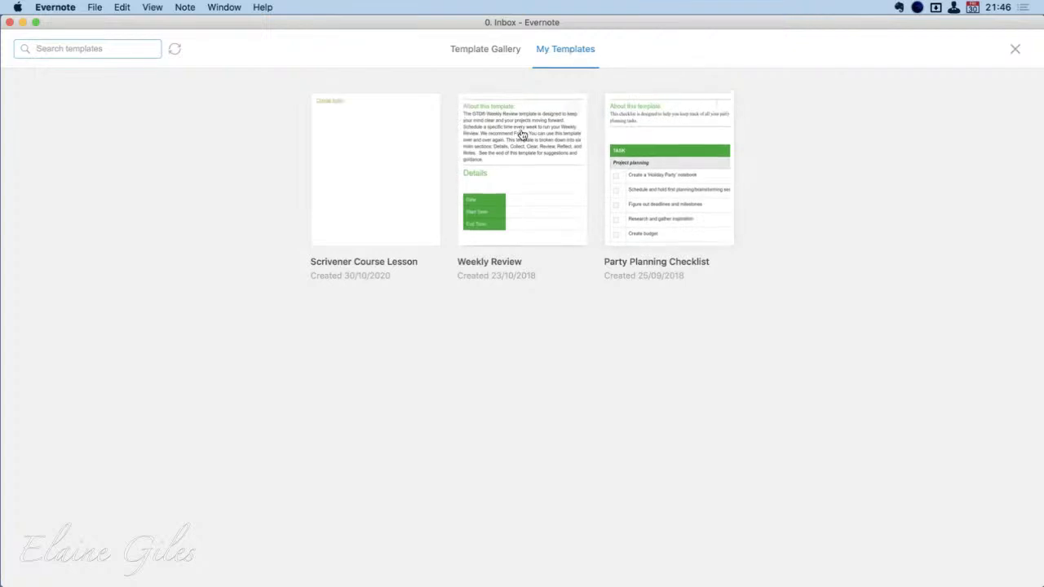
click(353, 154)
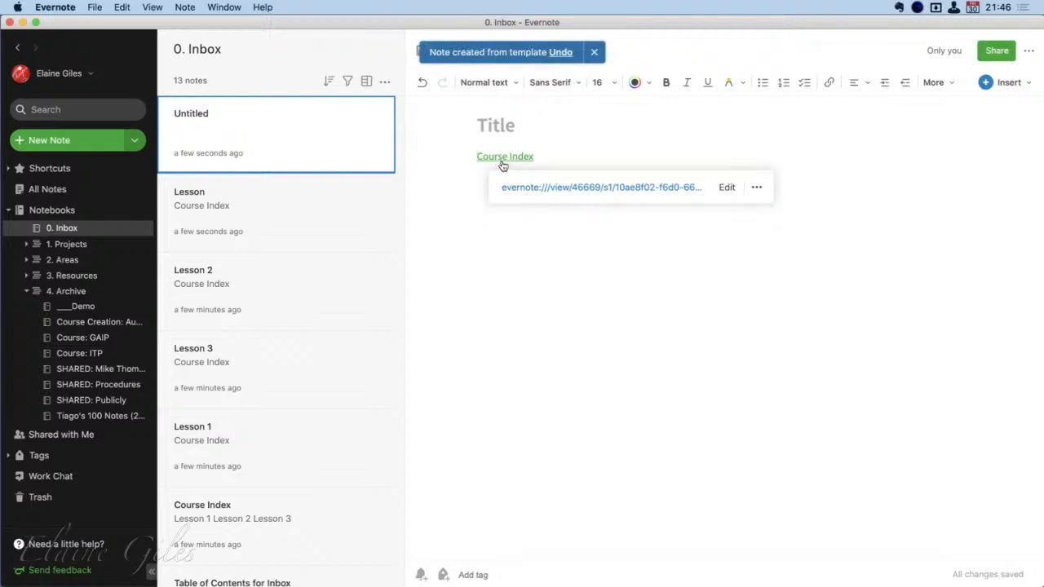
click(503, 130)
text(L)
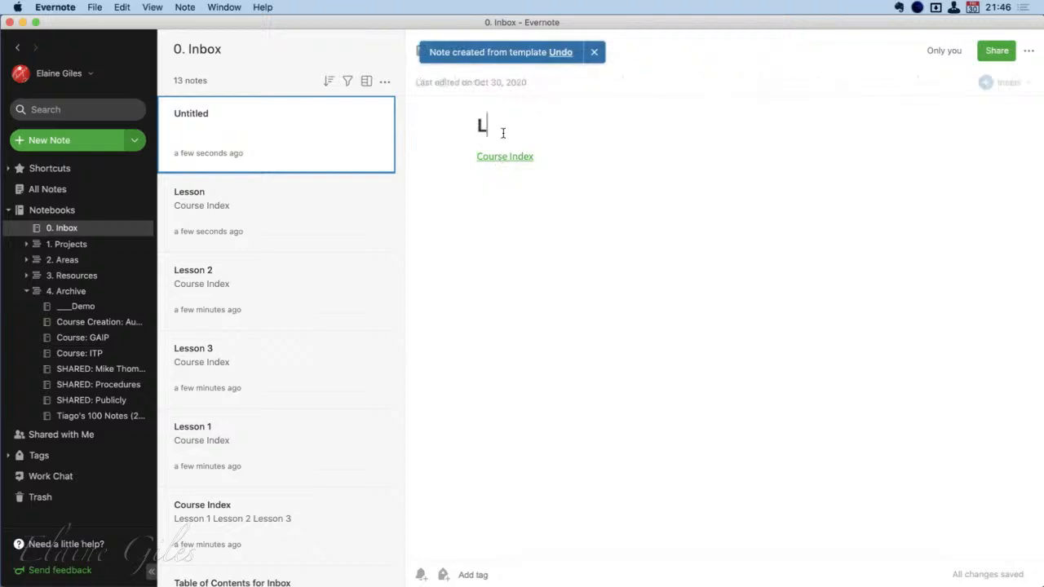
text(esson 4)
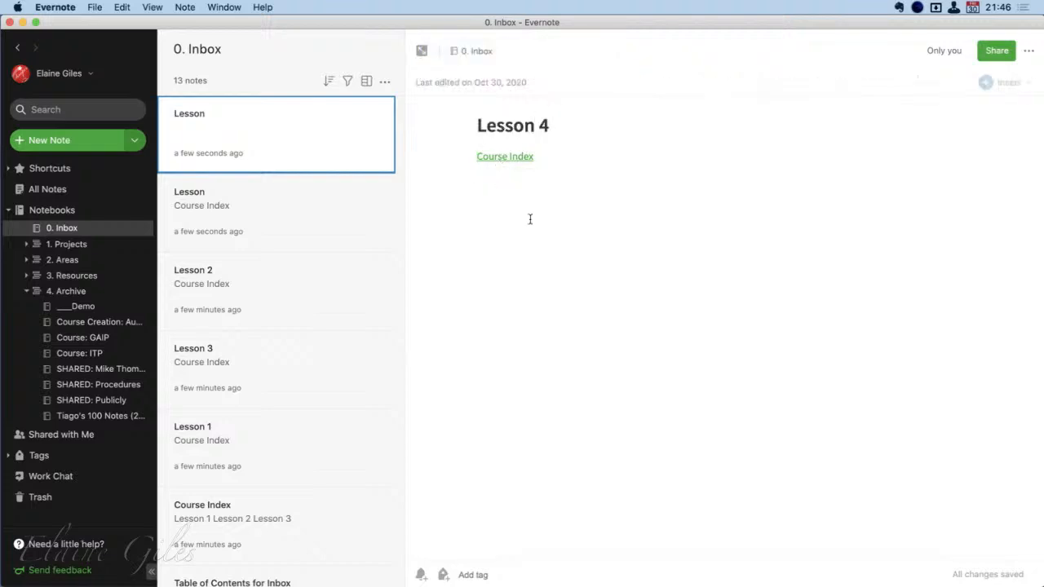
click(533, 230)
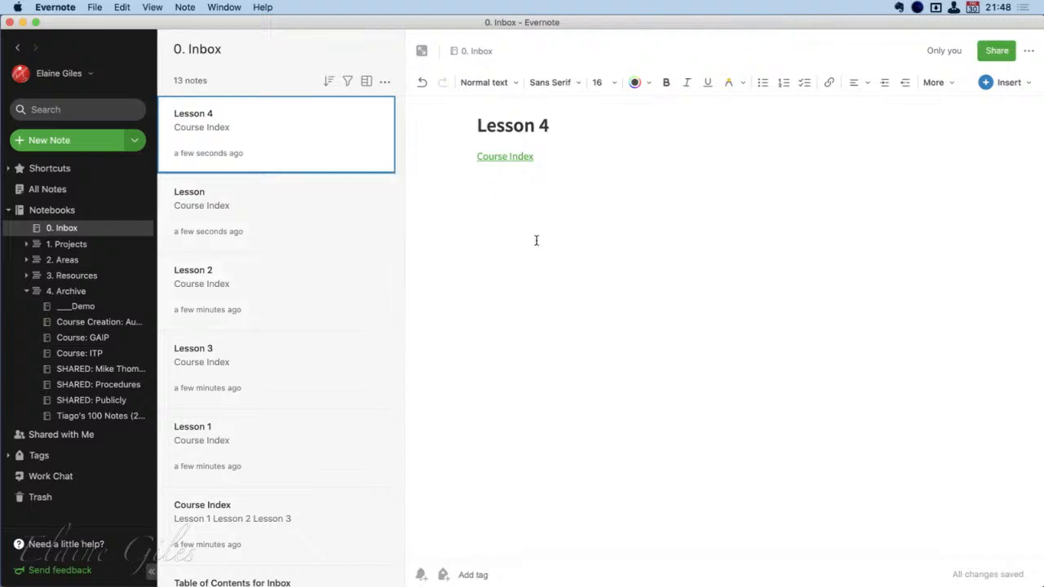
Quit Evernote
key(super+q)
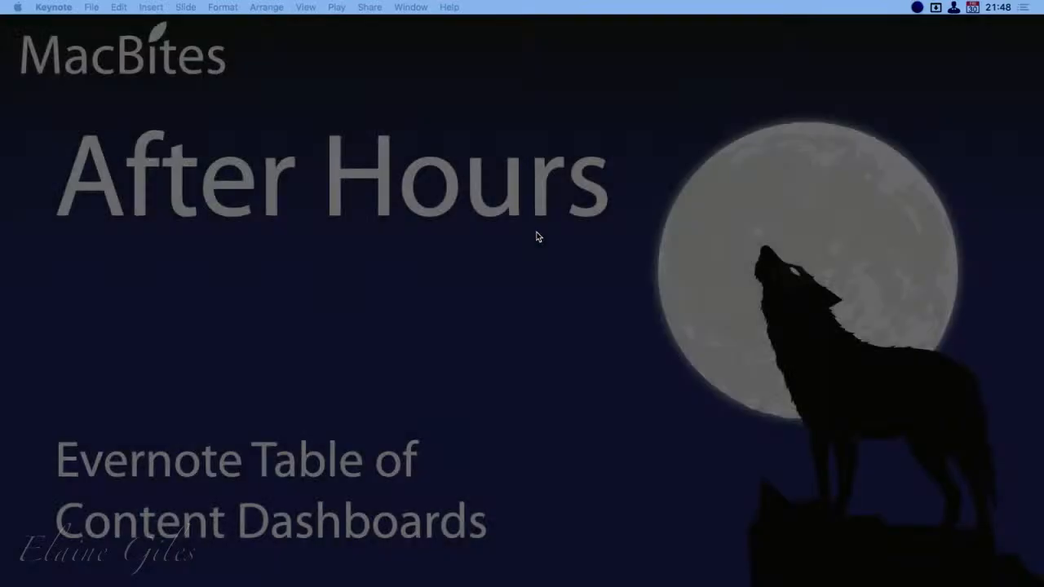
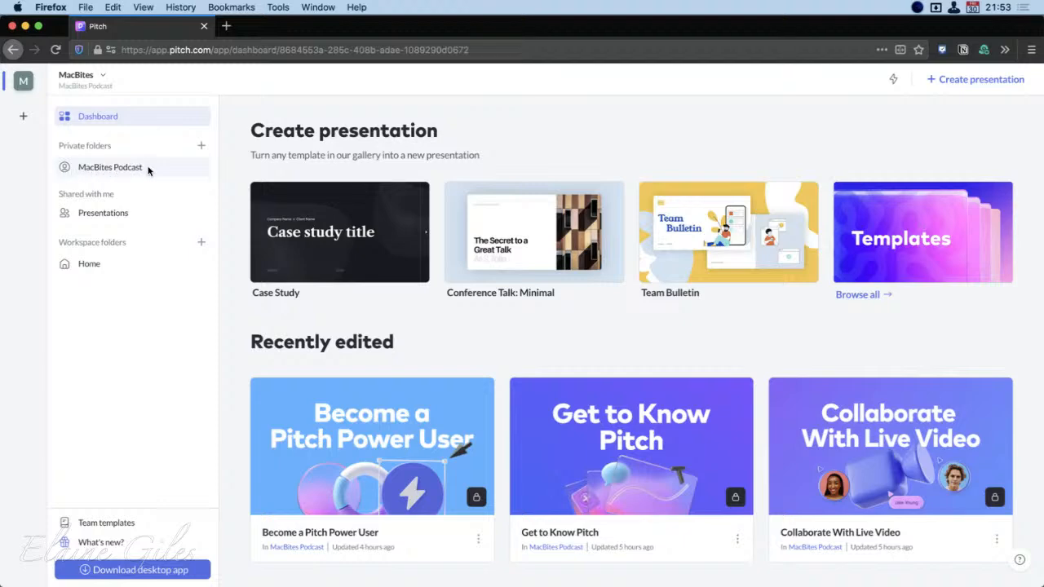
Look through the MacBites Podcast private folder, shared Presentations, the Home workspace folder and Team templates in Pitch
drag(32, 147, 174, 182)
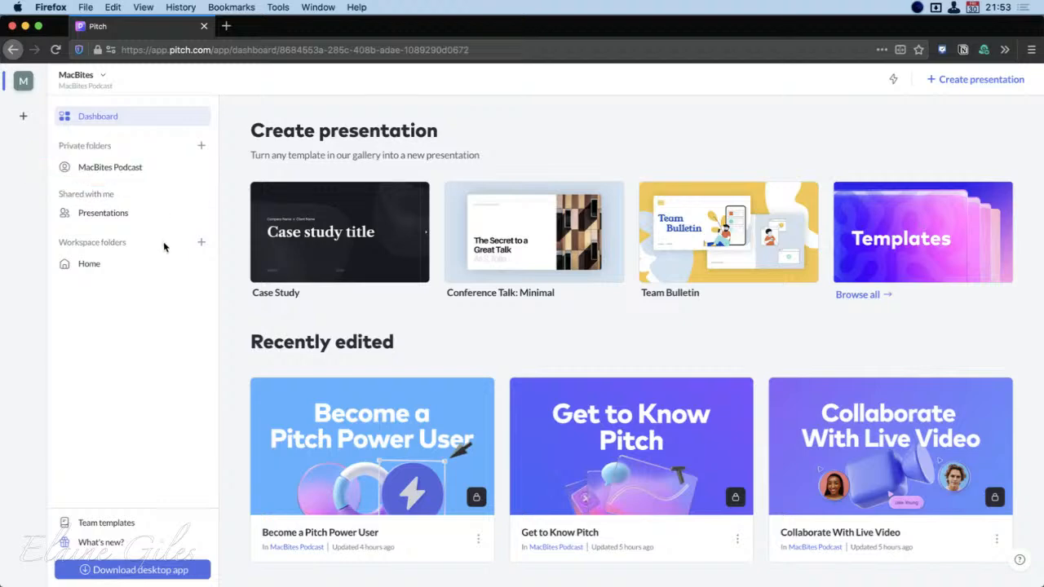
click(124, 171)
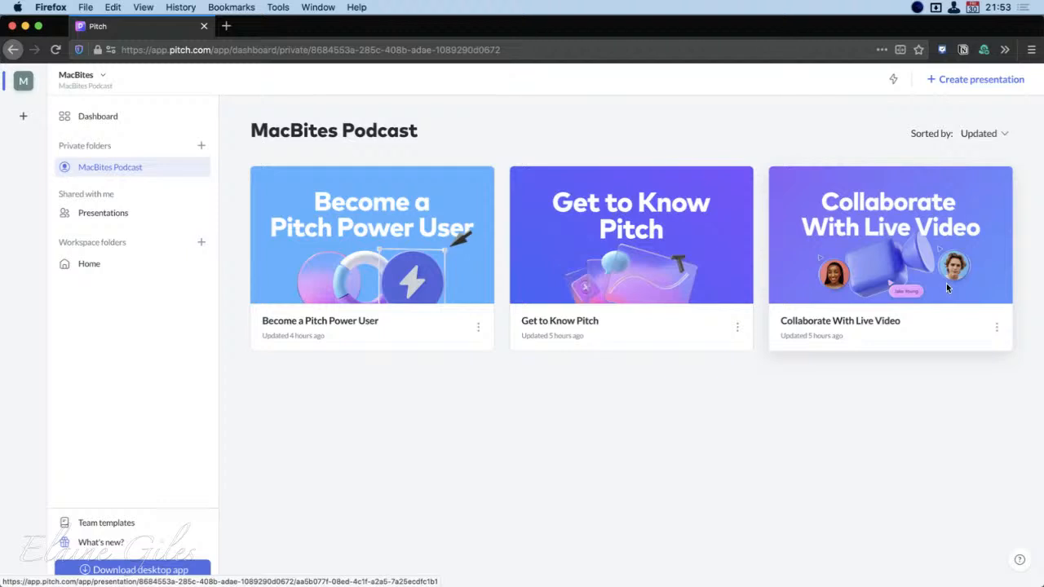
click(102, 211)
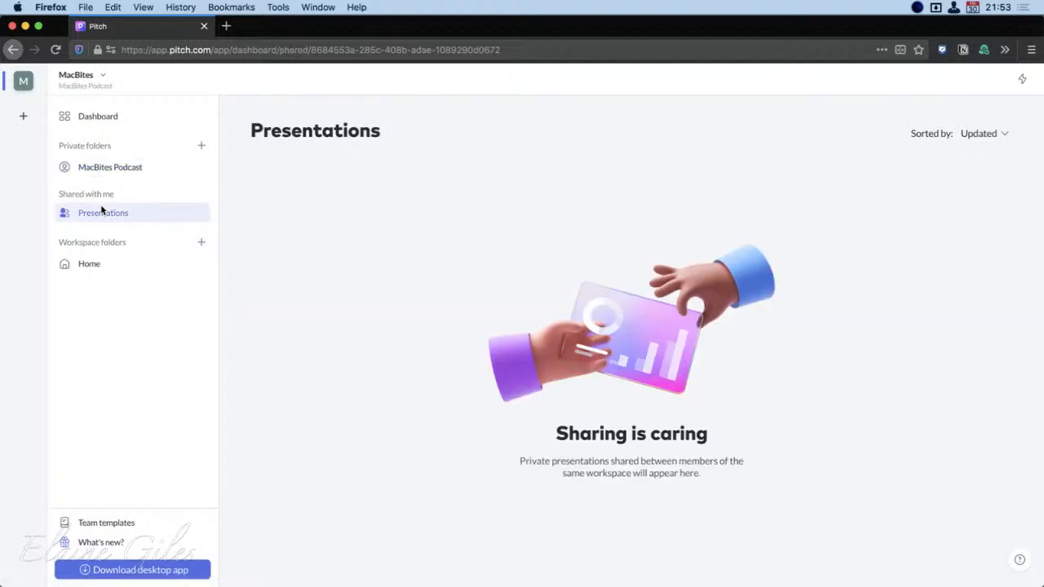
click(109, 264)
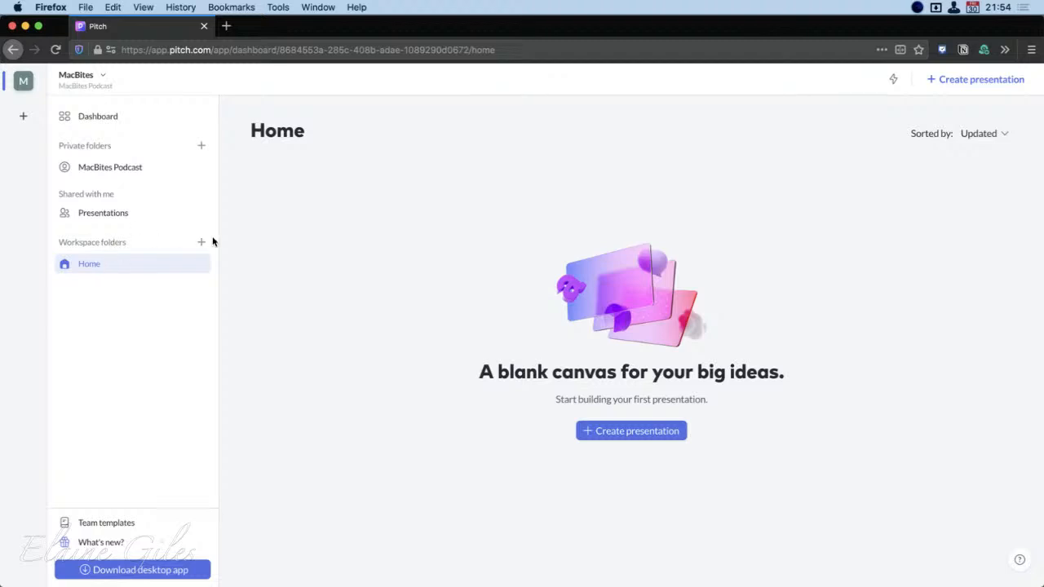
click(114, 524)
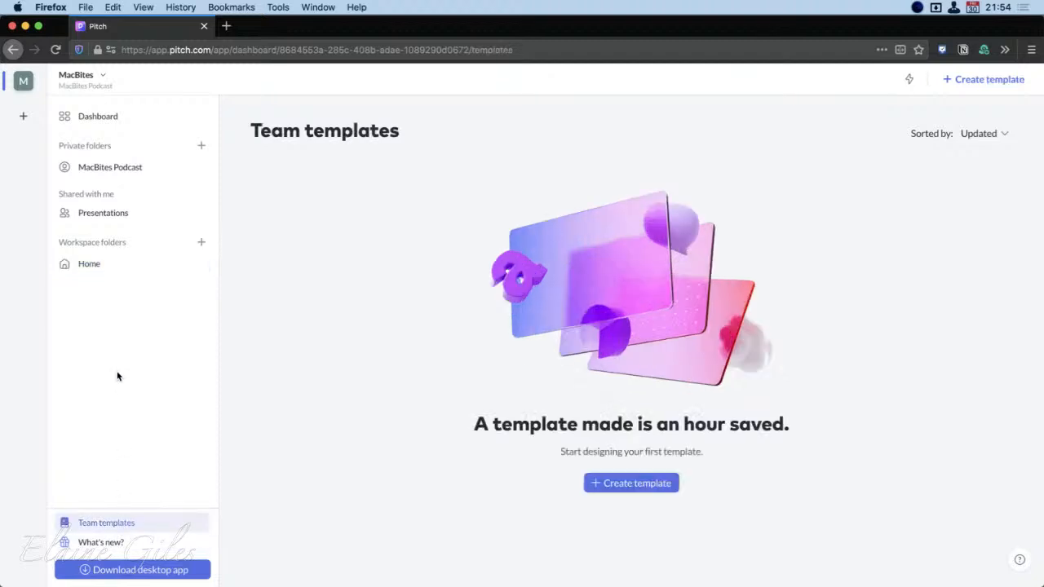
Open the What's new page and look over the weekly release cards
click(96, 543)
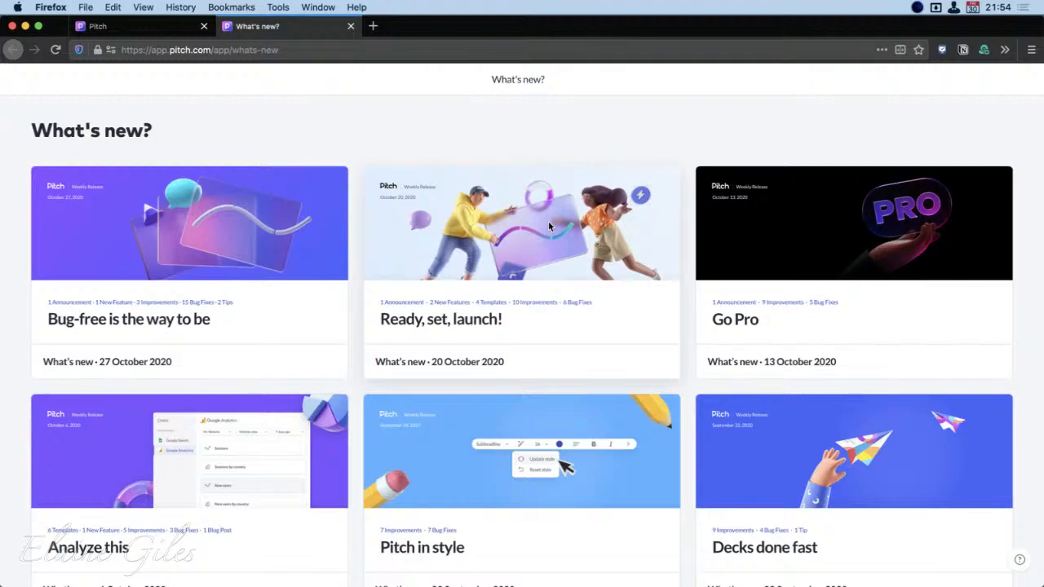
scroll(565, 345, down, 6)
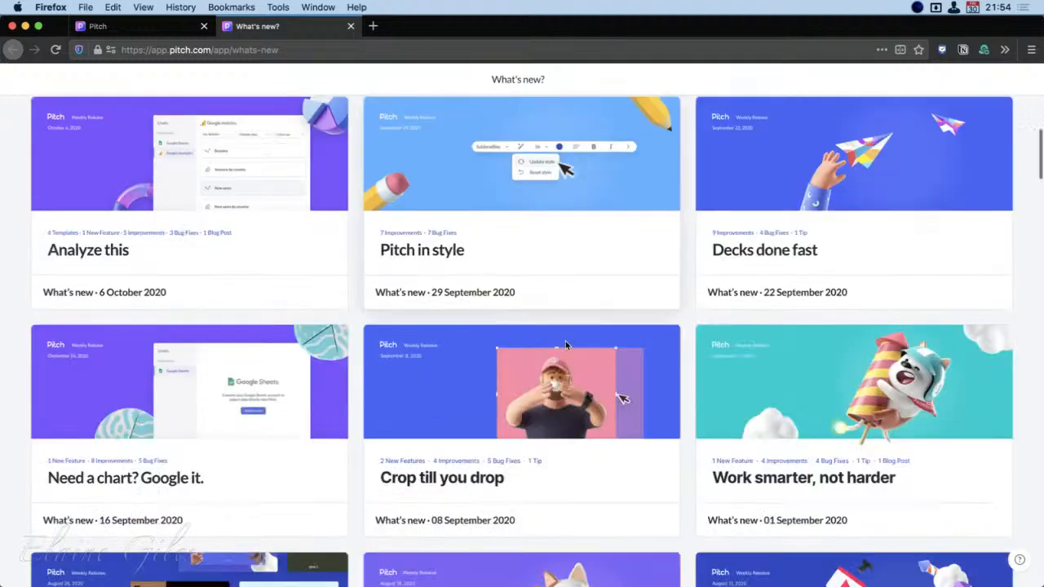
scroll(566, 346, down, 4)
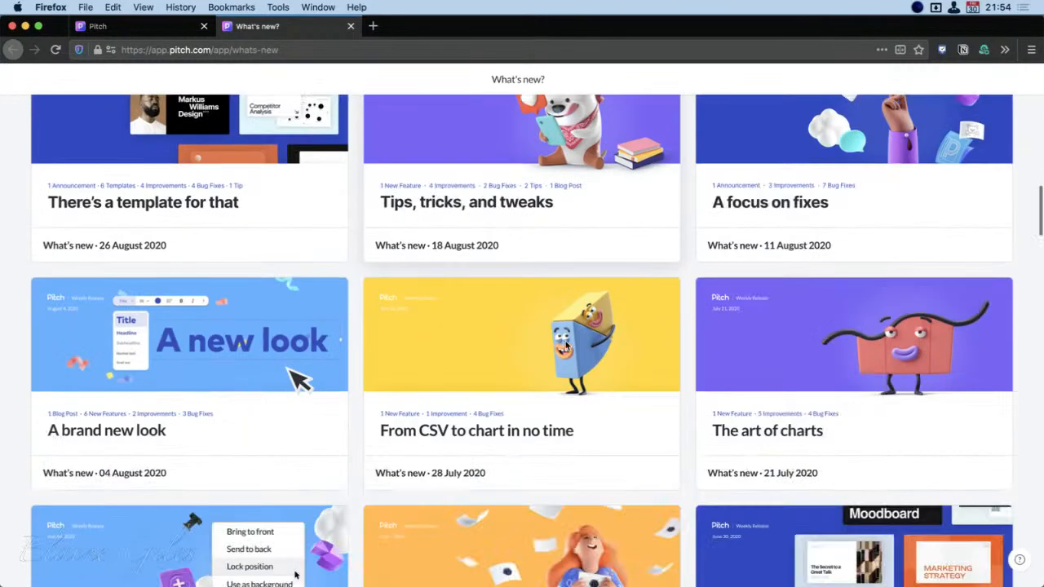
scroll(567, 345, up, 4)
scroll(565, 346, up, 6)
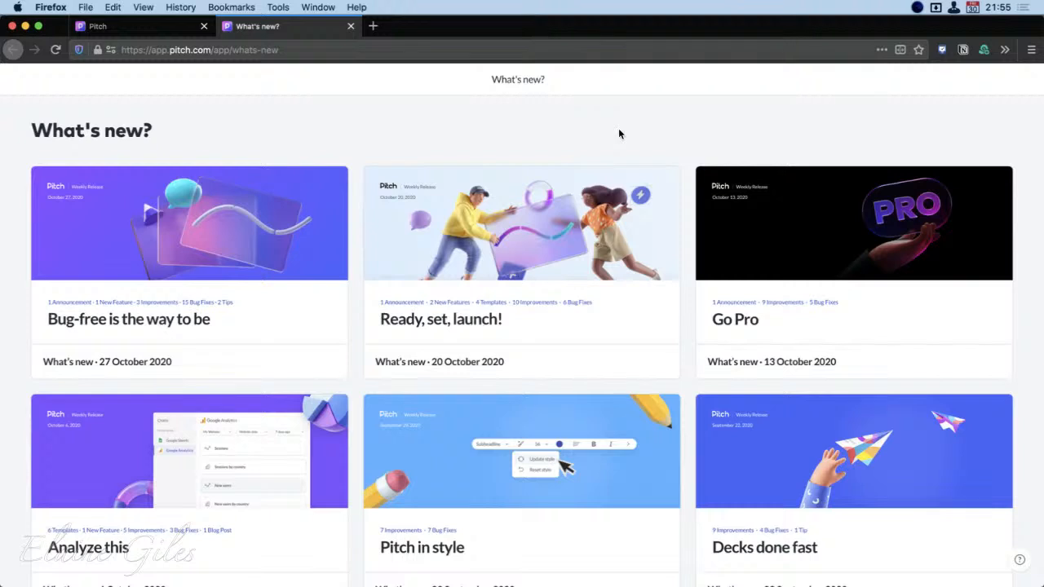
Open the 20 October 2020 release presentation and page forward to slide 4 on live video collaboration
click(502, 227)
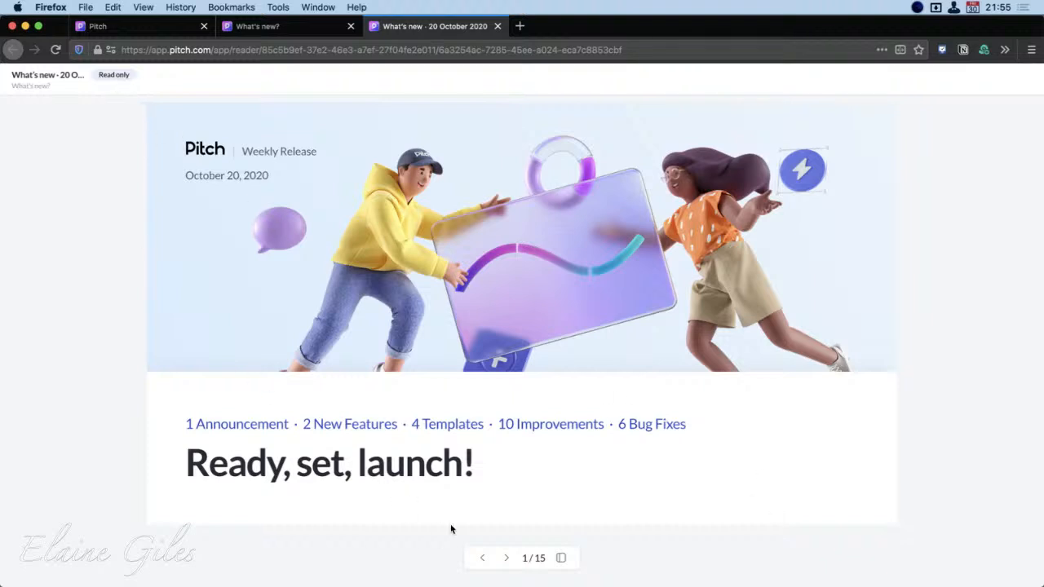
click(507, 557)
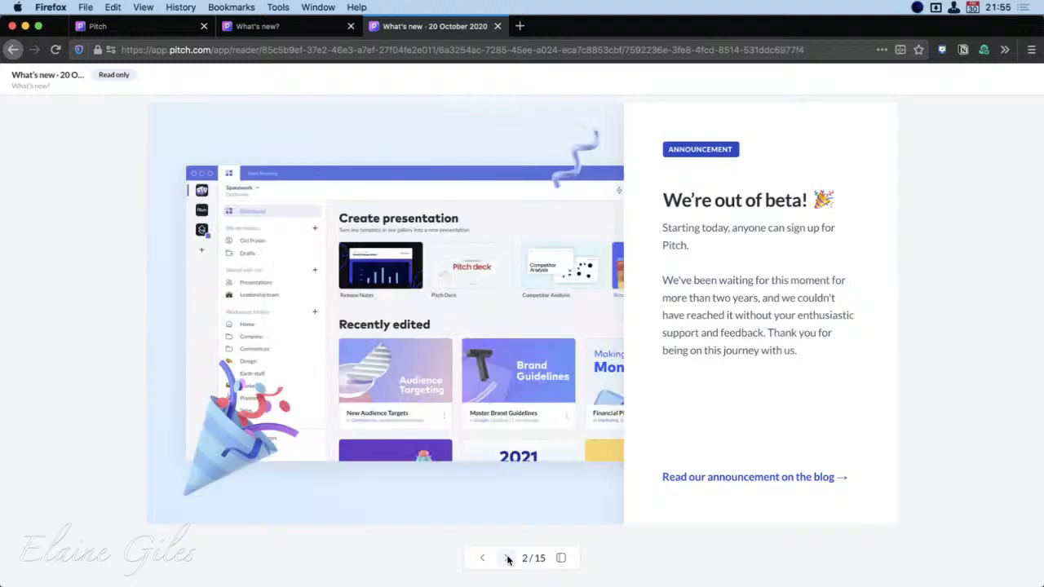
click(507, 558)
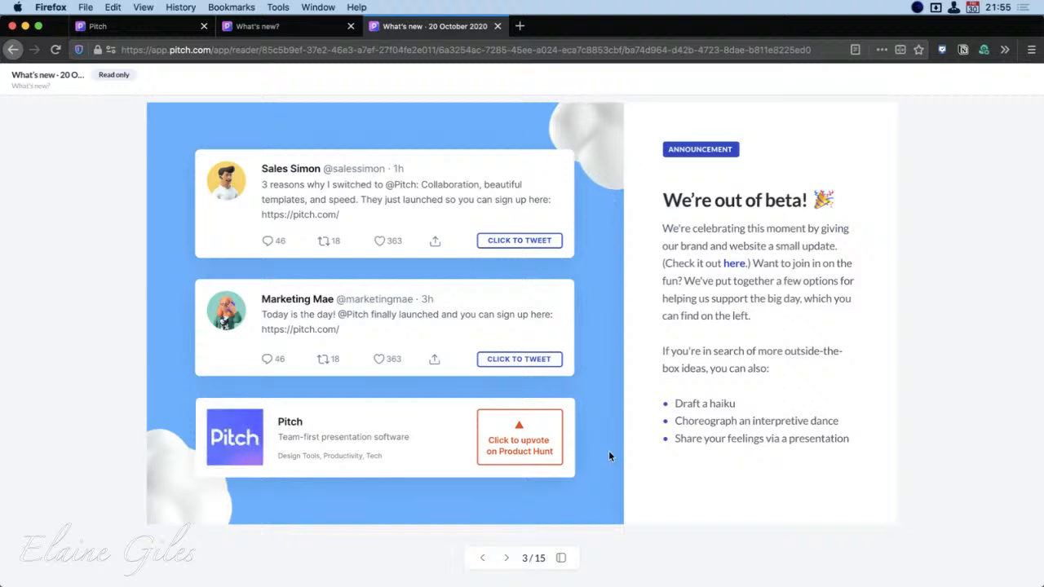
click(507, 558)
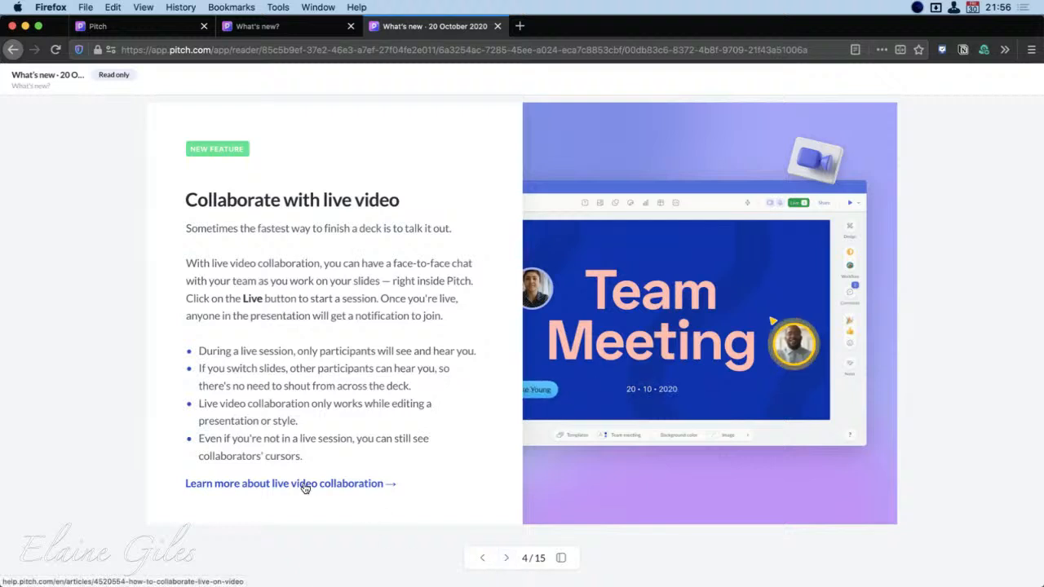
Show the slide thumbnails of the release presentation, look through them and page forward to slide 7
click(561, 558)
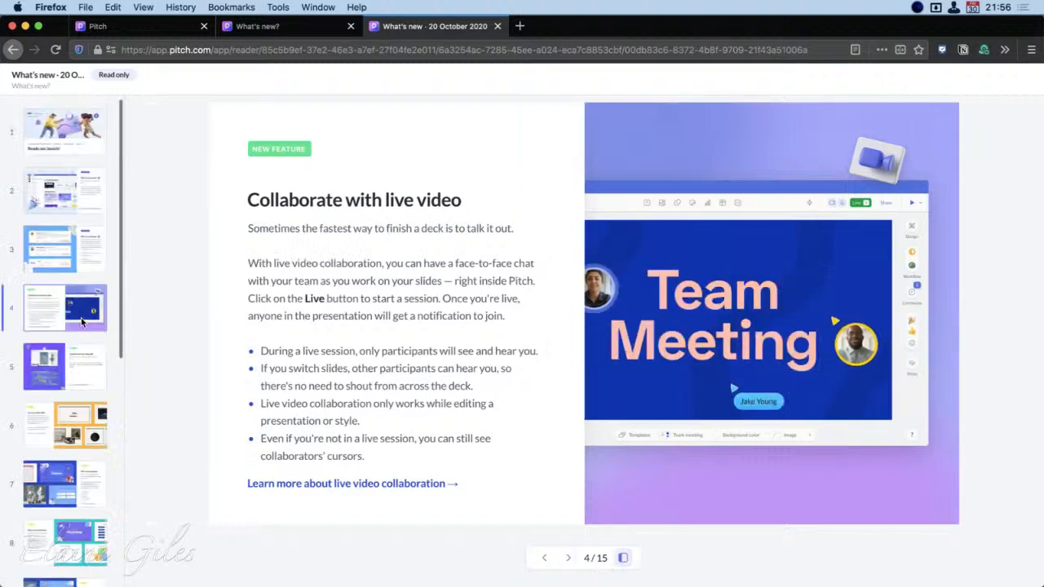
scroll(82, 323, down, 5)
scroll(82, 323, up, 5)
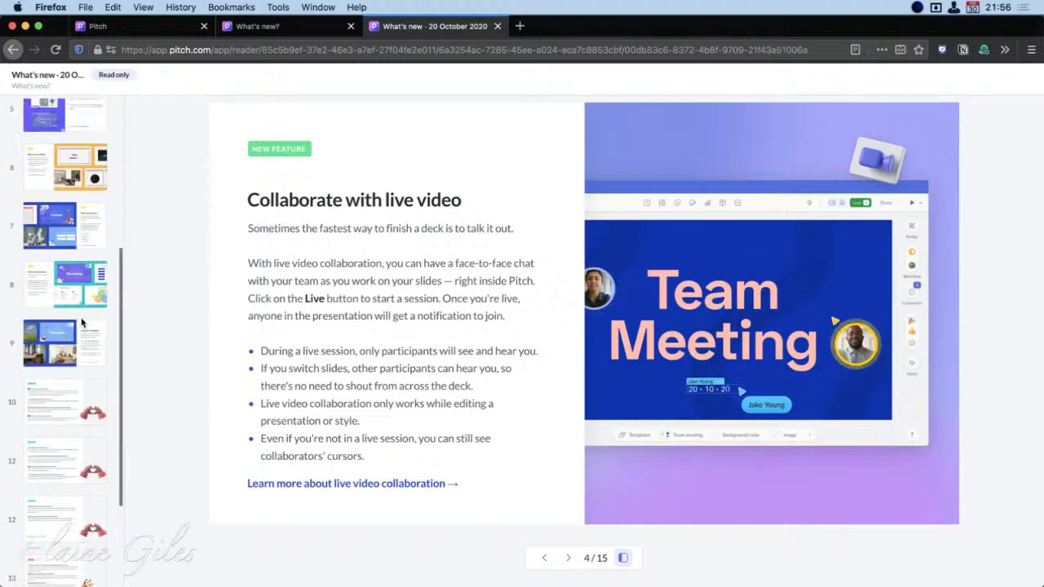
scroll(82, 323, up, 2)
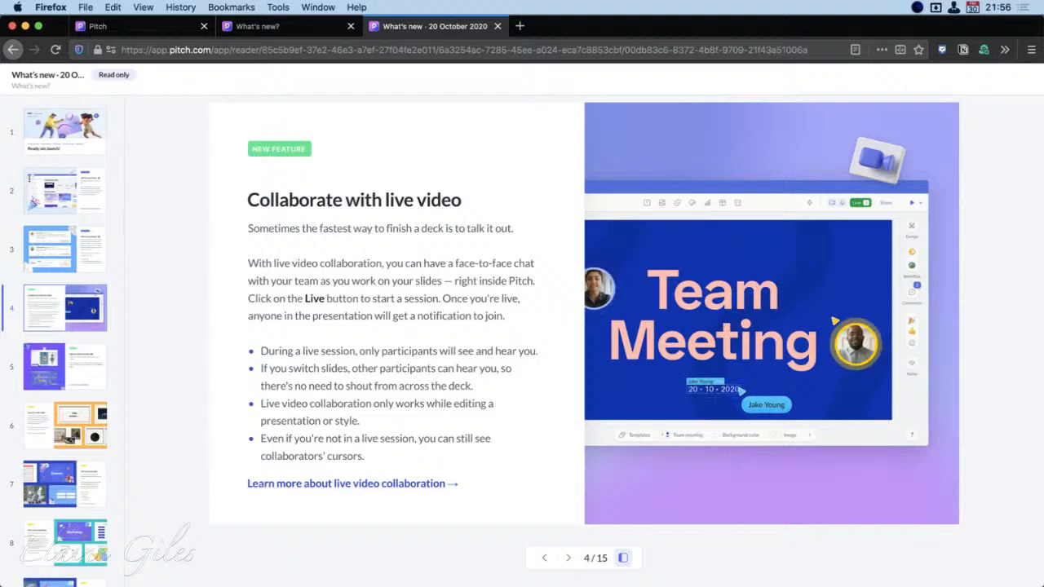
click(568, 559)
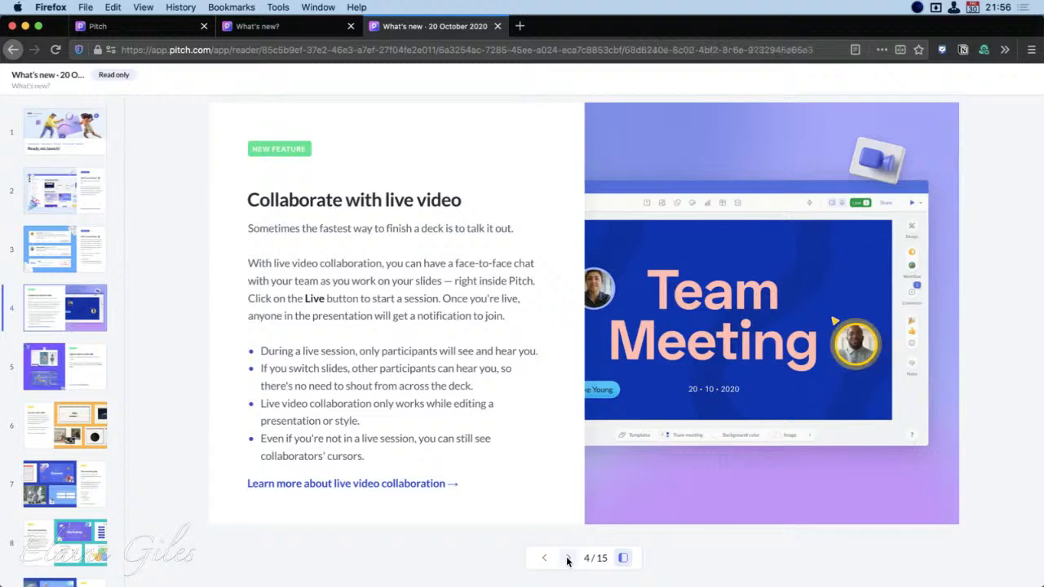
click(569, 558)
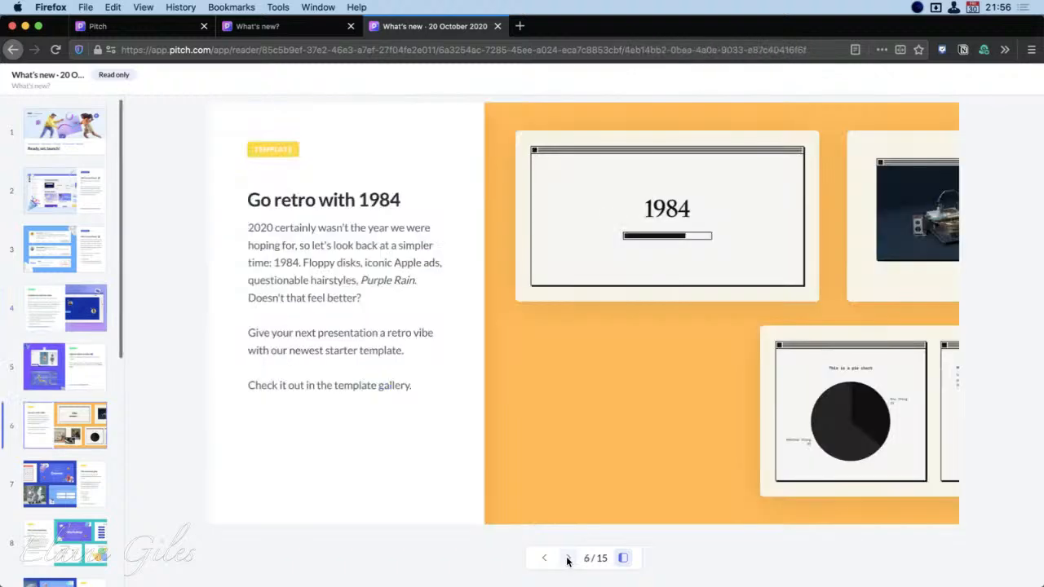
click(568, 559)
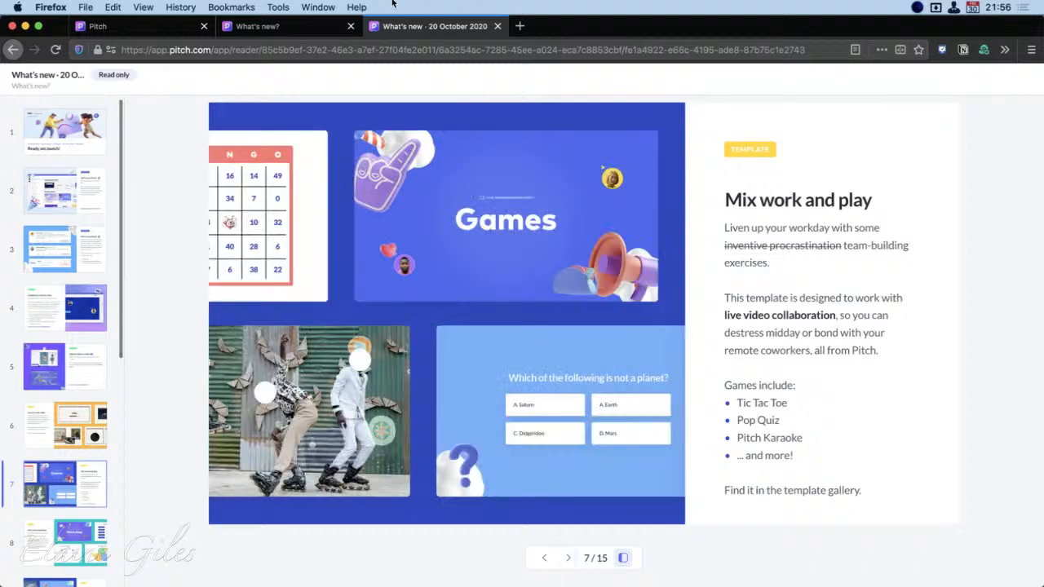
Close the release presentation and return to the workspace Dashboard to review its templates and recently edited presentations
click(498, 26)
click(179, 28)
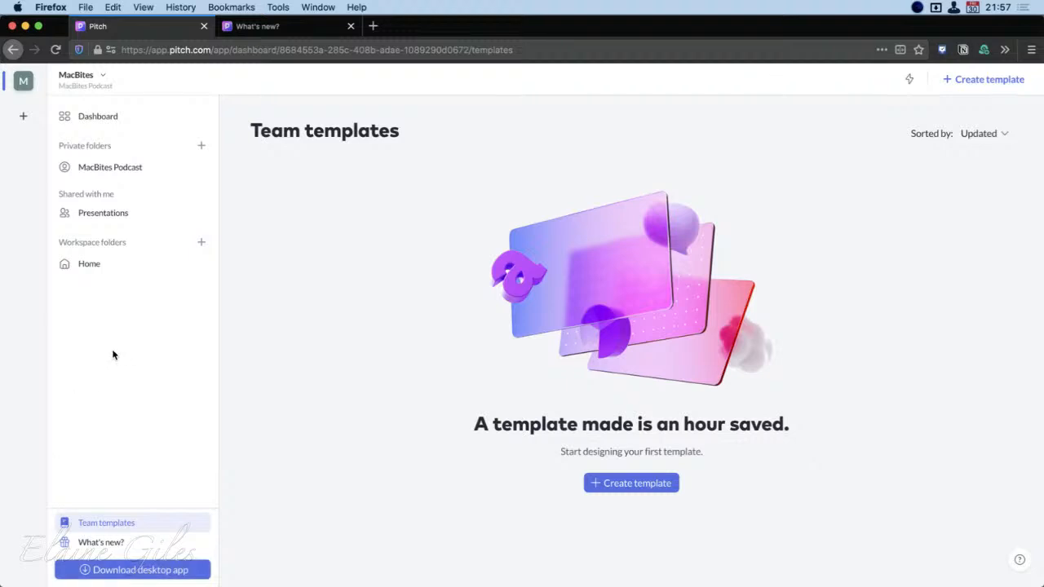
click(104, 116)
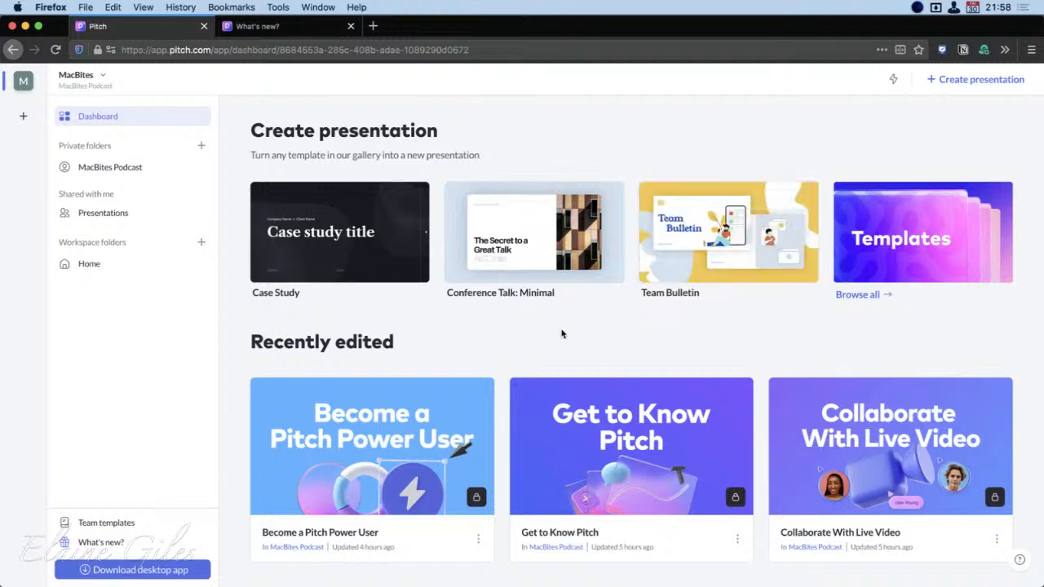
scroll(561, 335, down, 1)
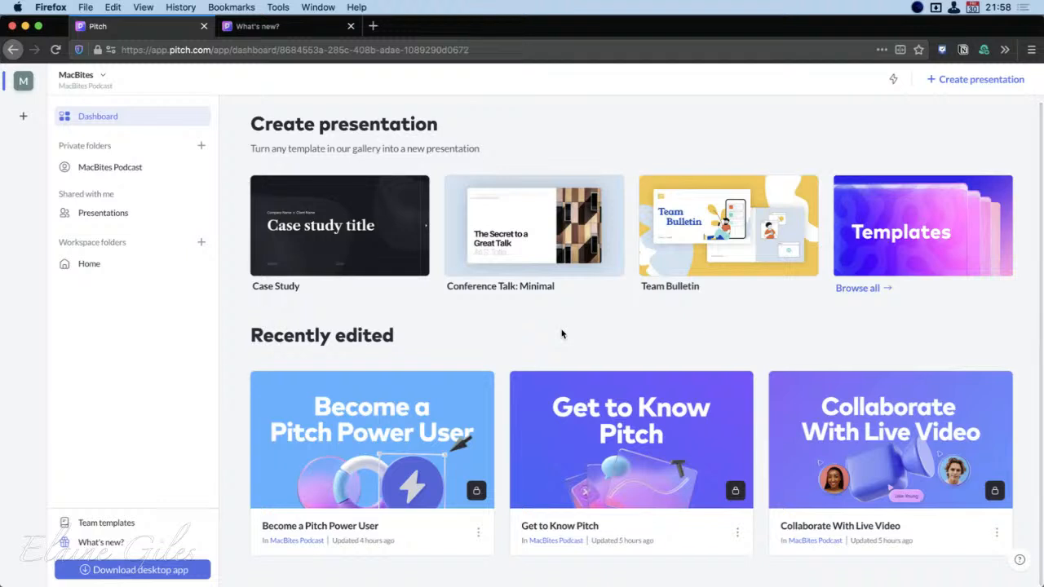
scroll(561, 334, up, 1)
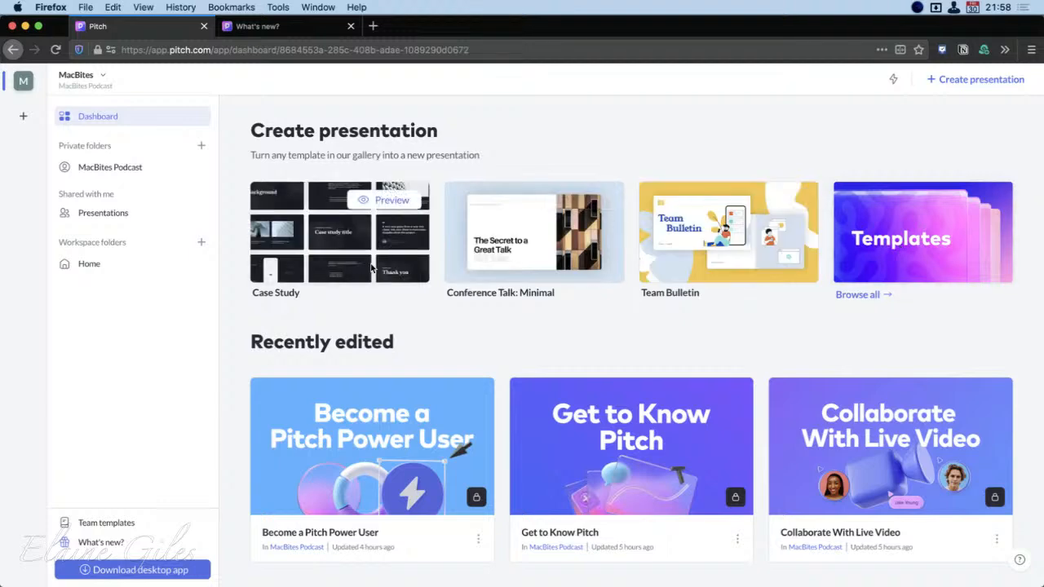
Browse all presentation templates, checking the Team templates before returning to the Template gallery
click(925, 261)
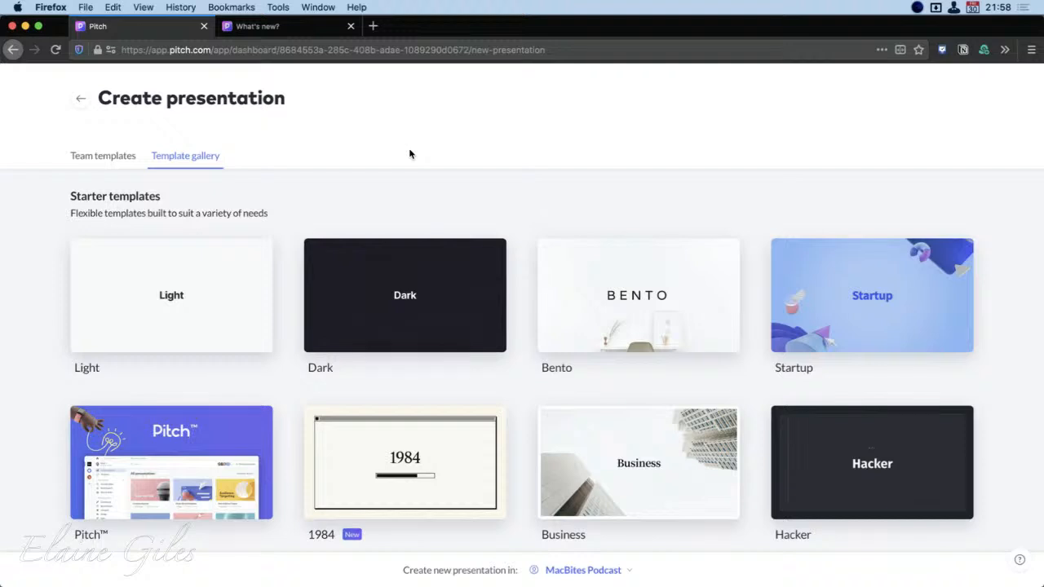
click(107, 155)
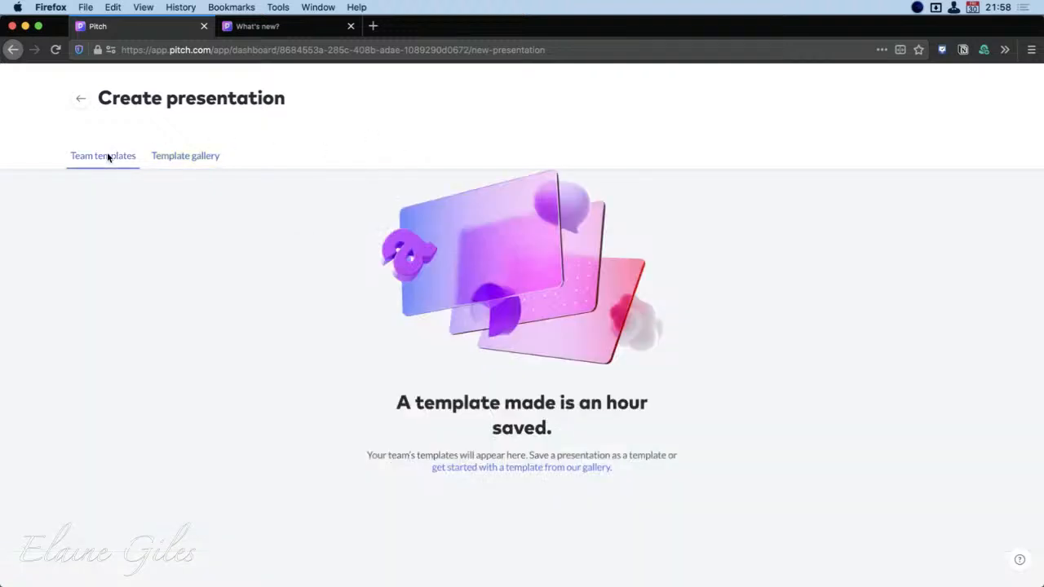
click(192, 156)
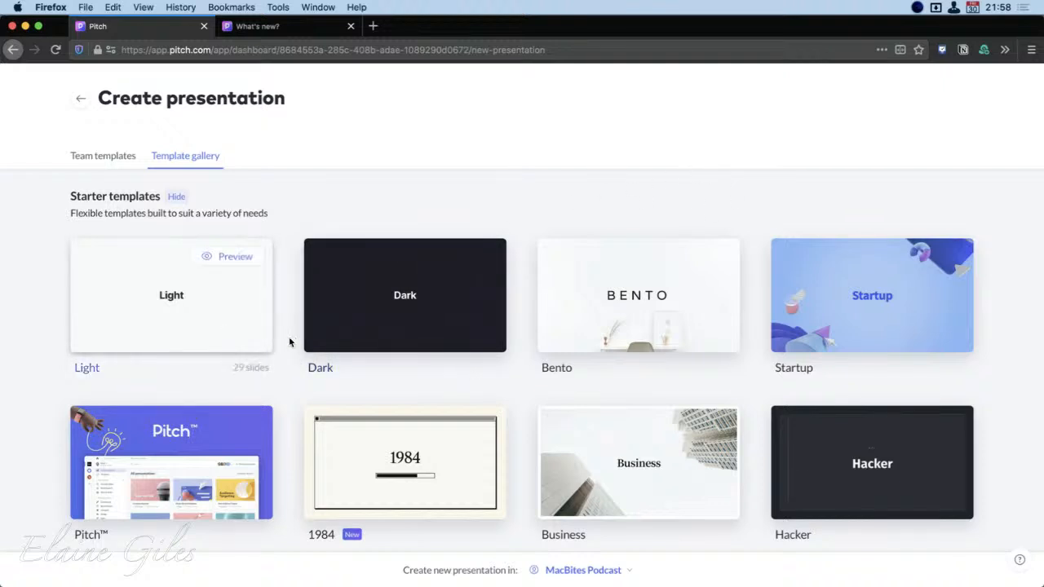
Look over the starter templates and create a new presentation from the Light template in the MacBites Podcast folder
mouse_move(391, 341)
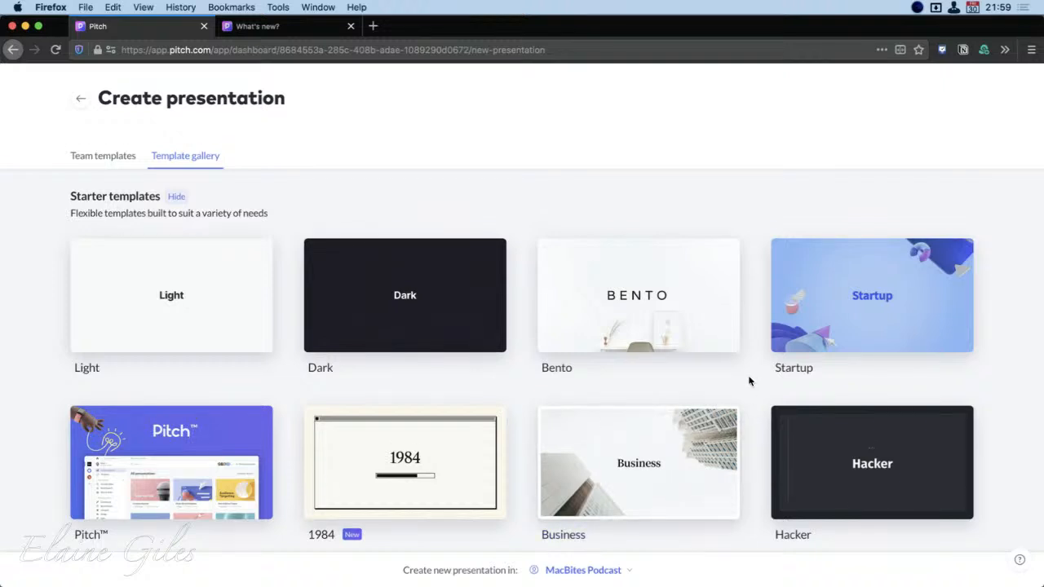
scroll(749, 381, down, 2)
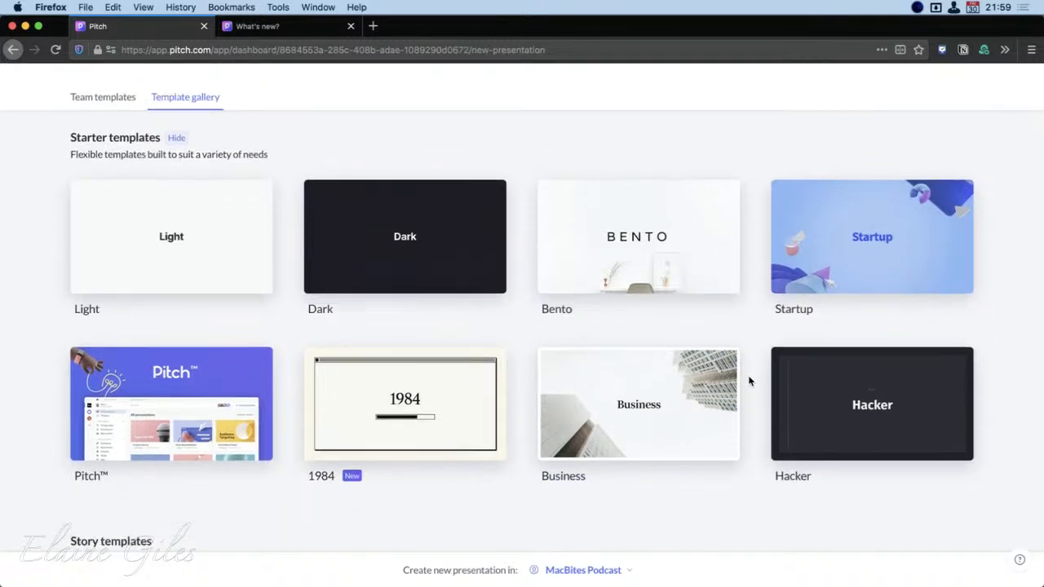
scroll(750, 380, down, 1)
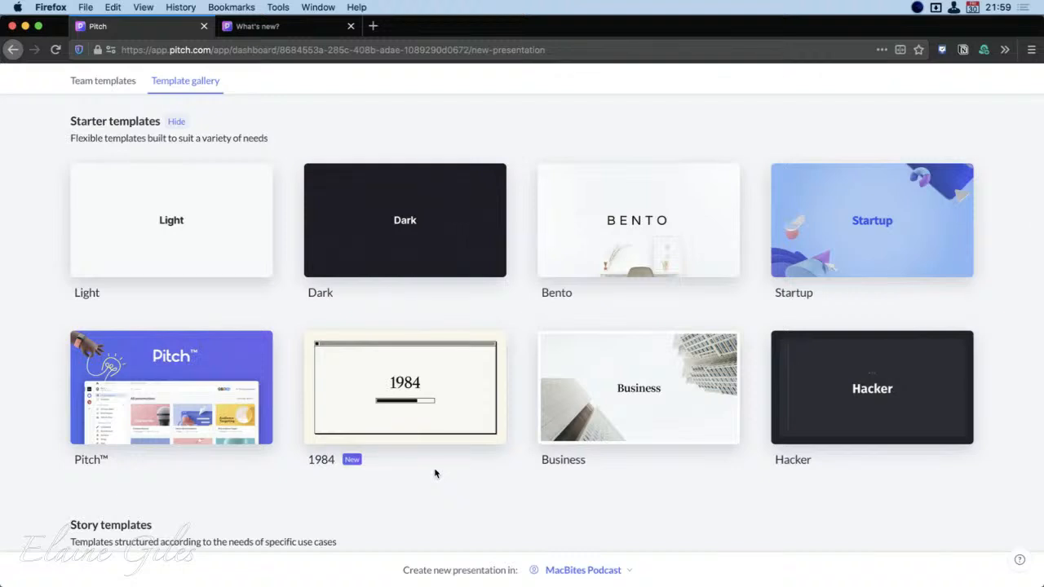
scroll(436, 473, down, 2)
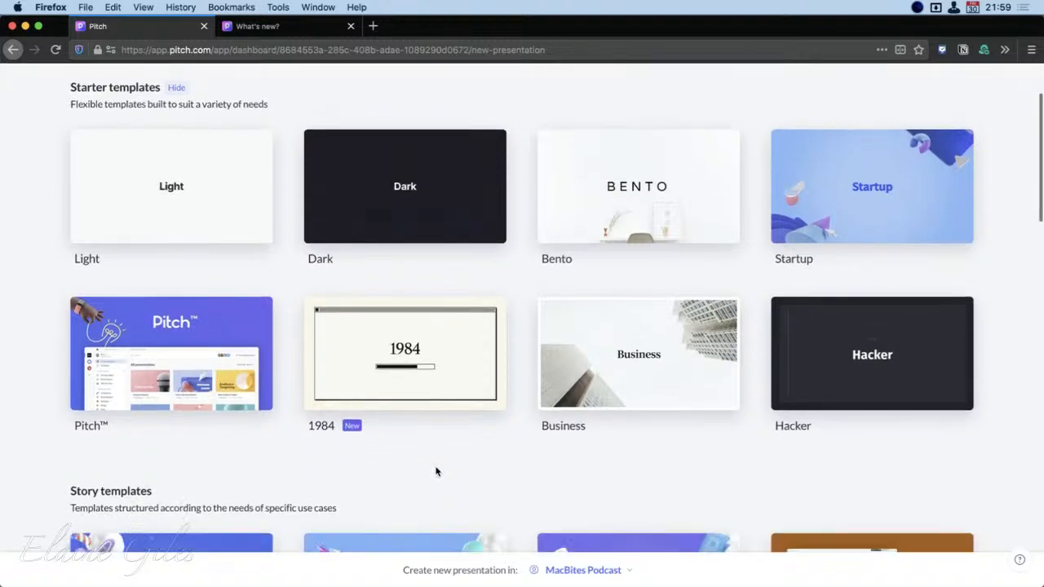
scroll(435, 472, up, 3)
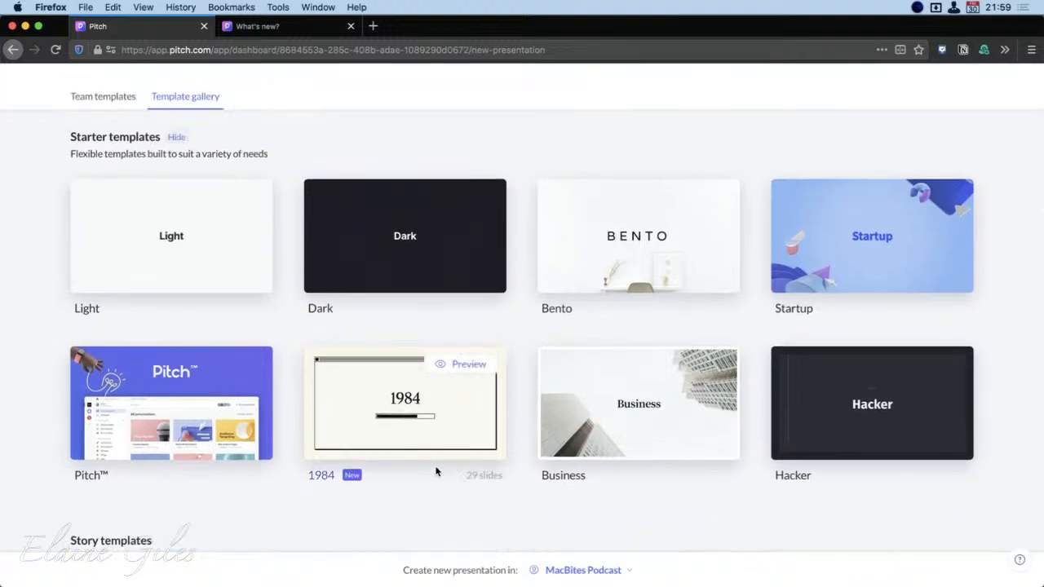
scroll(436, 471, up, 1)
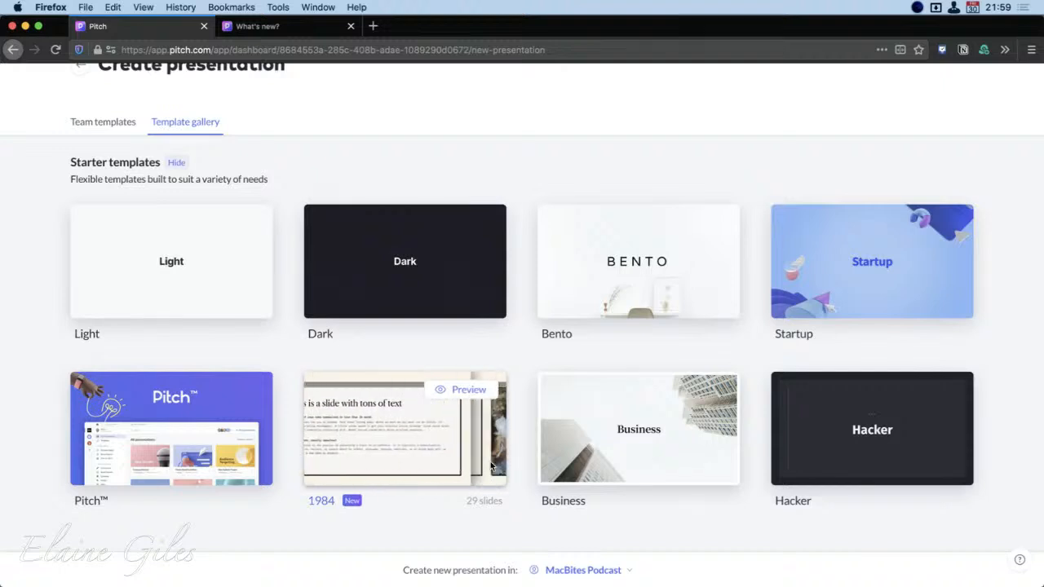
click(163, 259)
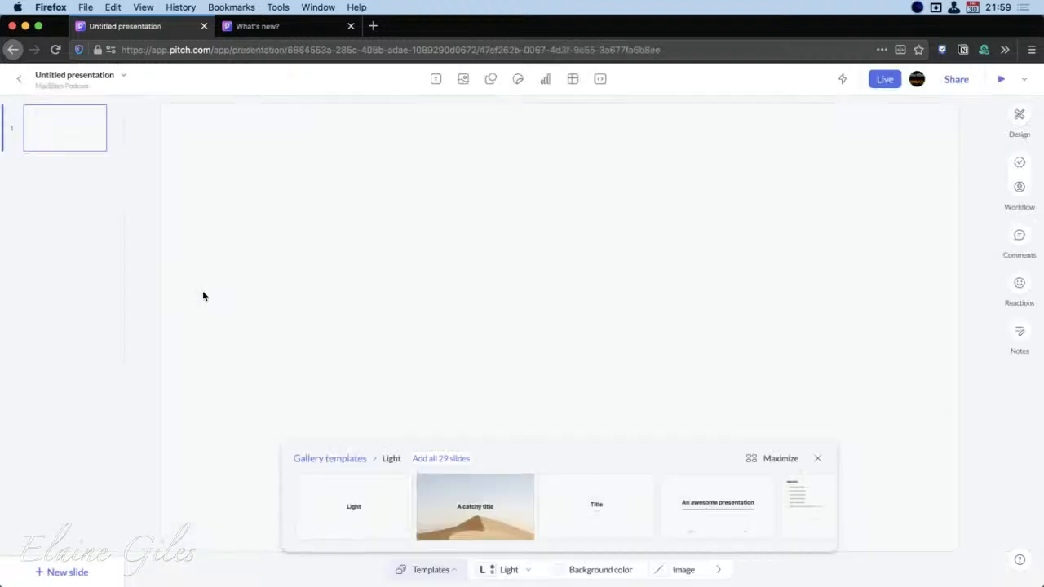
Preview the Light template's slide layouts and apply the "This is a headline" layout with the giraffe photo to slide 1
mouse_move(507, 537)
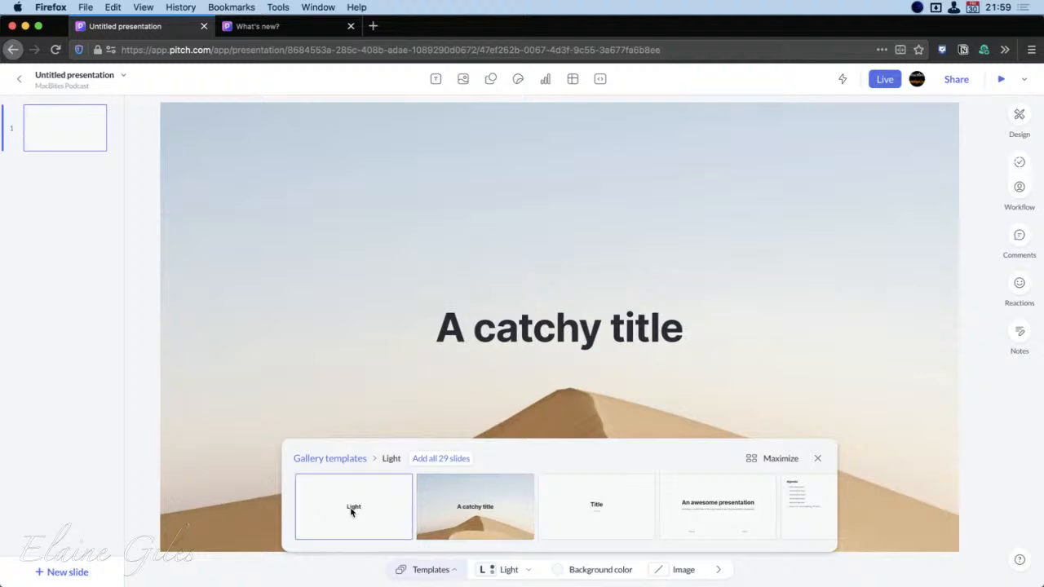
mouse_move(352, 511)
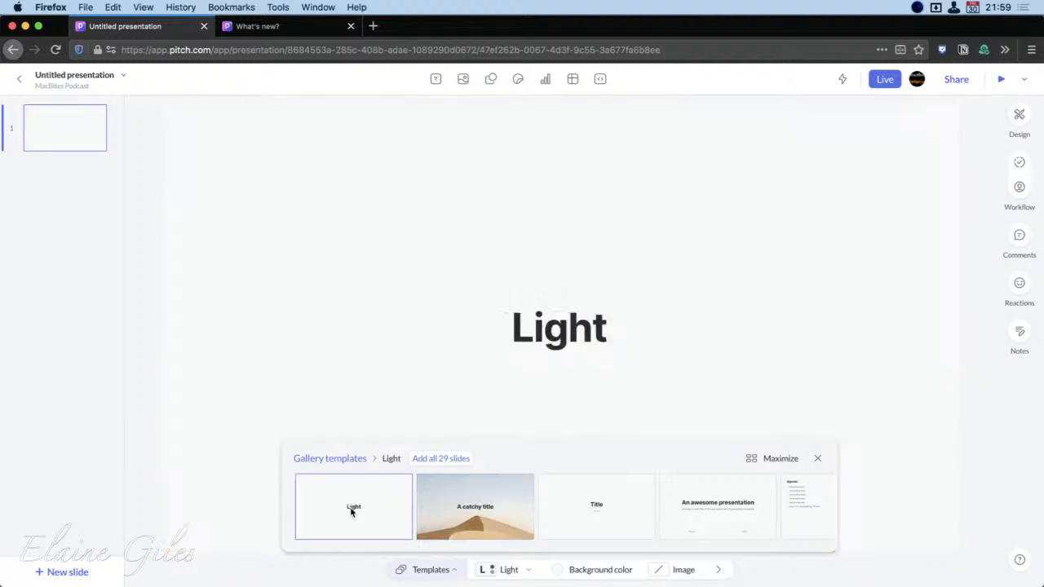
mouse_move(477, 513)
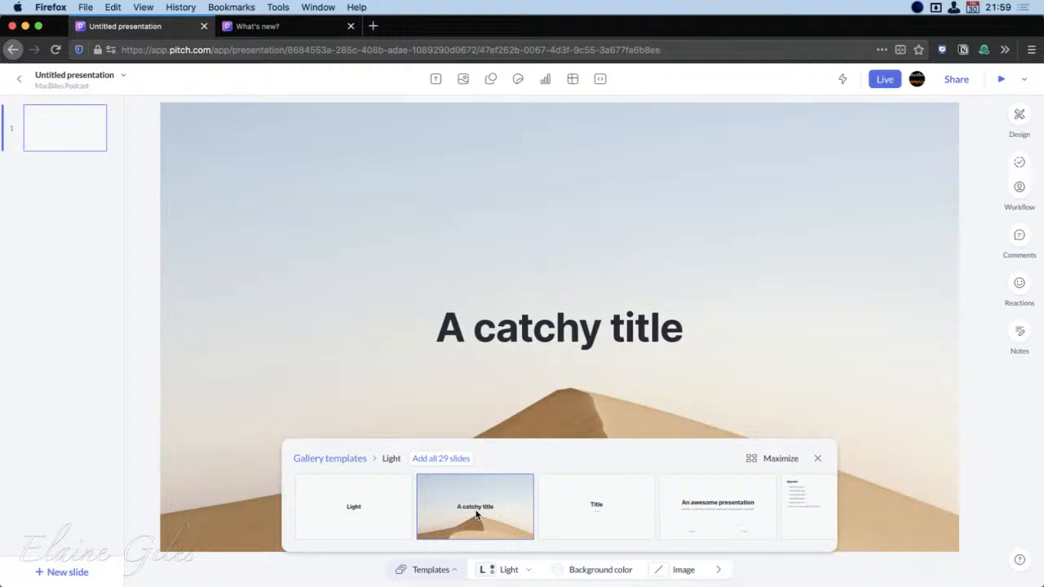
mouse_move(585, 505)
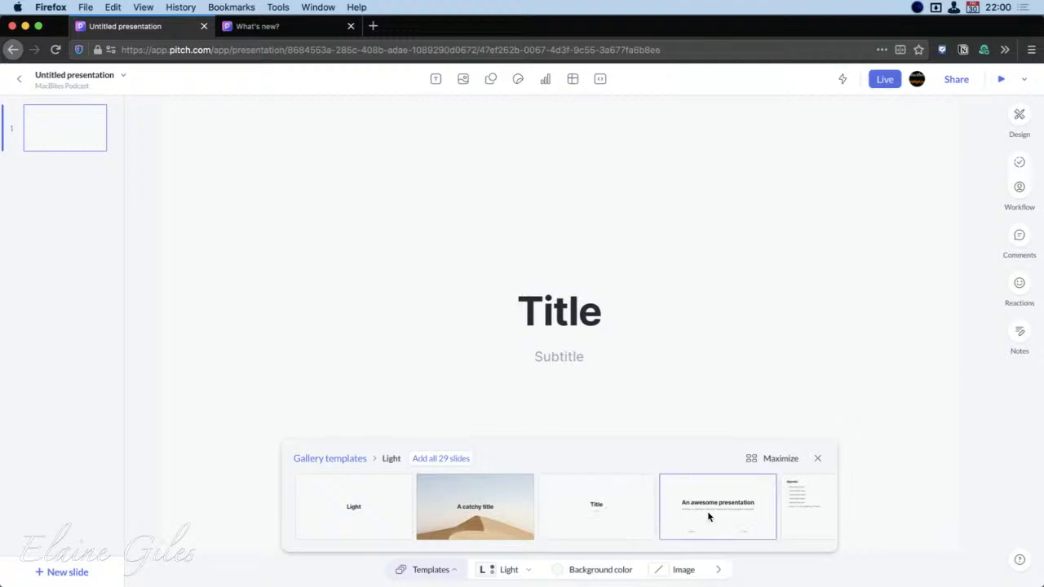
mouse_move(707, 510)
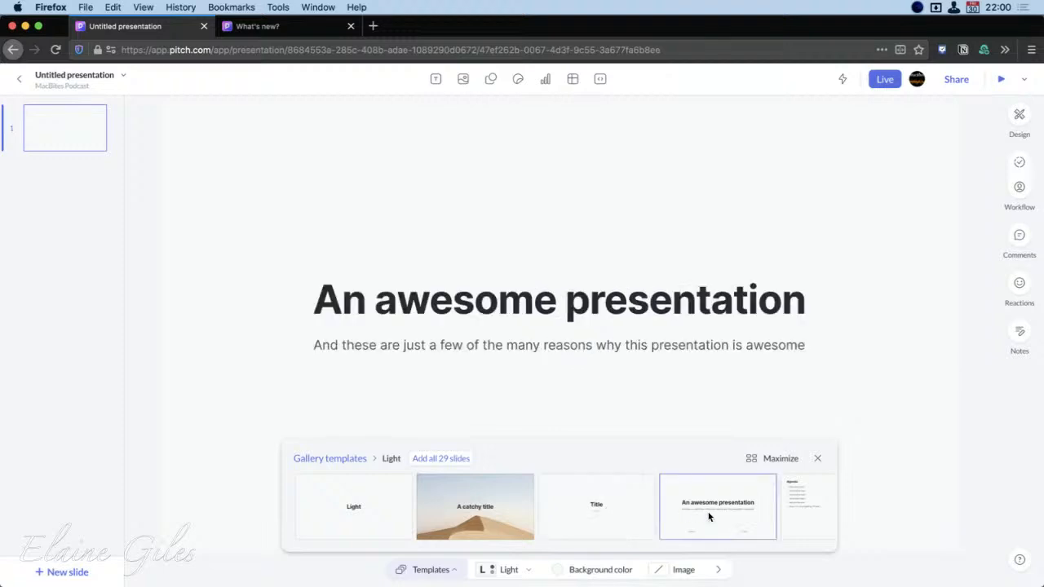
scroll(707, 511, right, 5)
scroll(707, 517, right, 2)
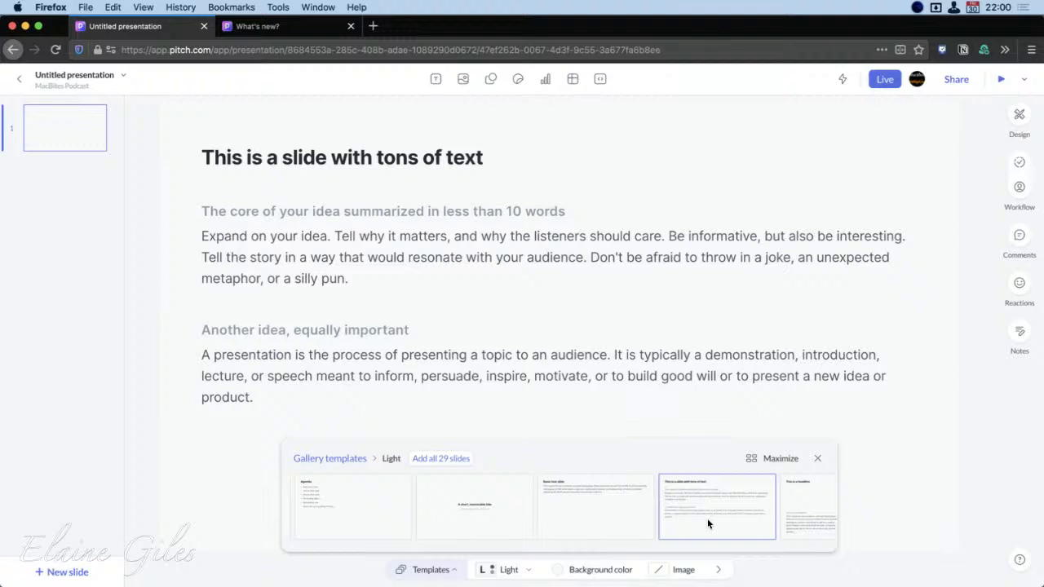
click(799, 517)
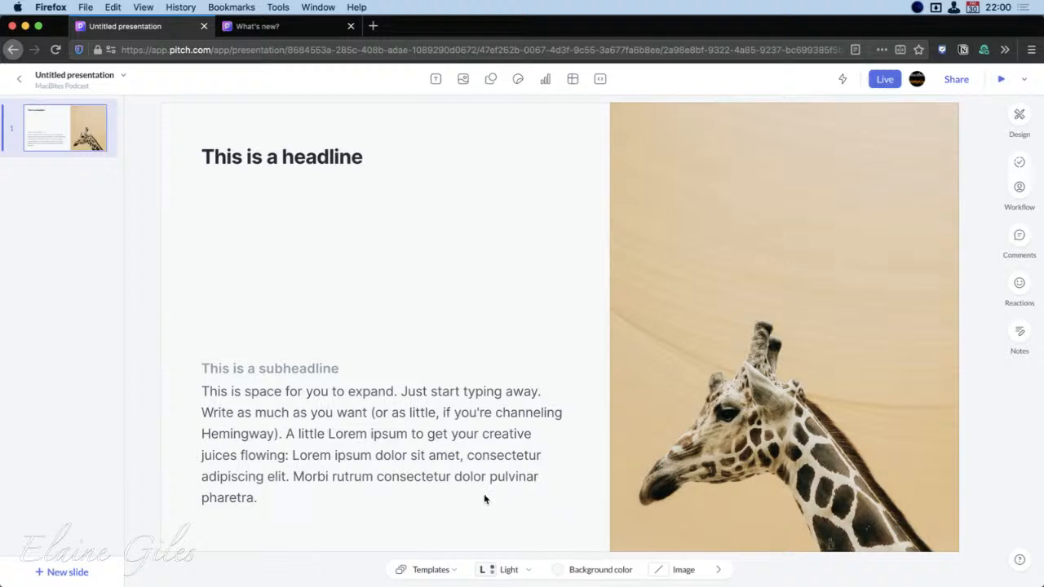
Add a second slide, preview the remaining Light layouts through the charts and photo collages, and add all 29 template slides to the presentation
click(62, 573)
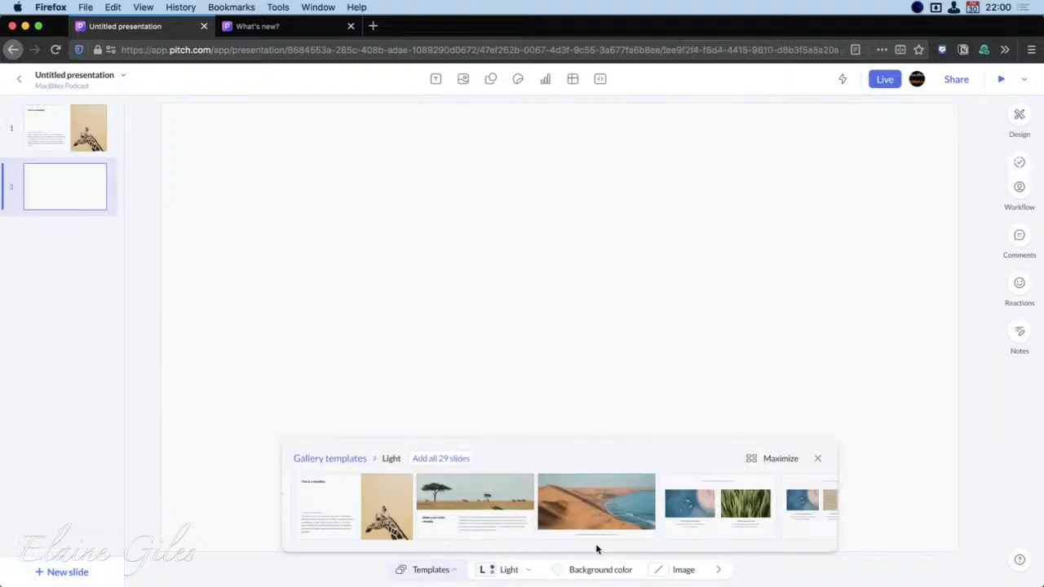
click(607, 520)
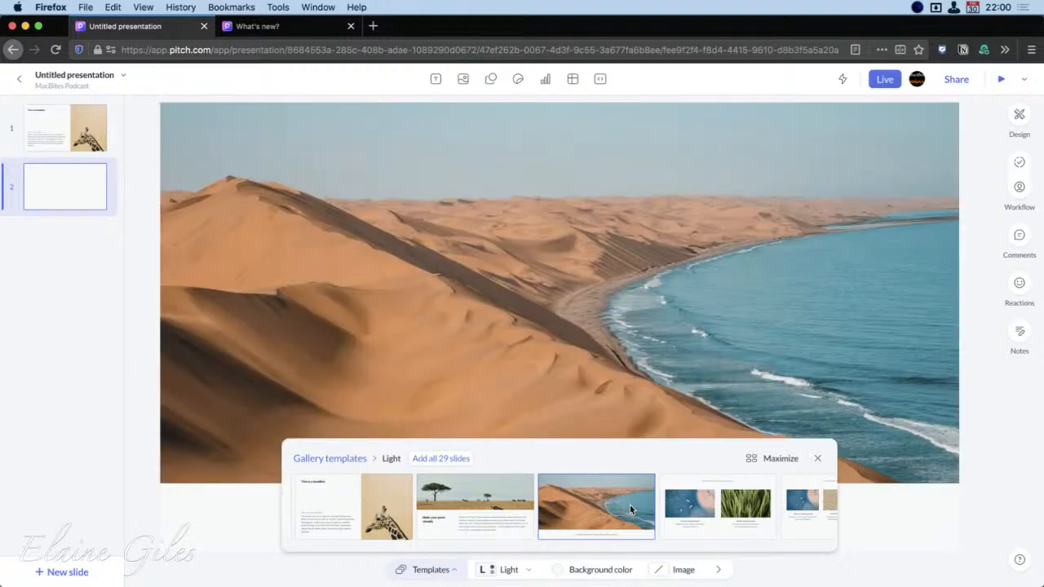
scroll(630, 510, right, 10)
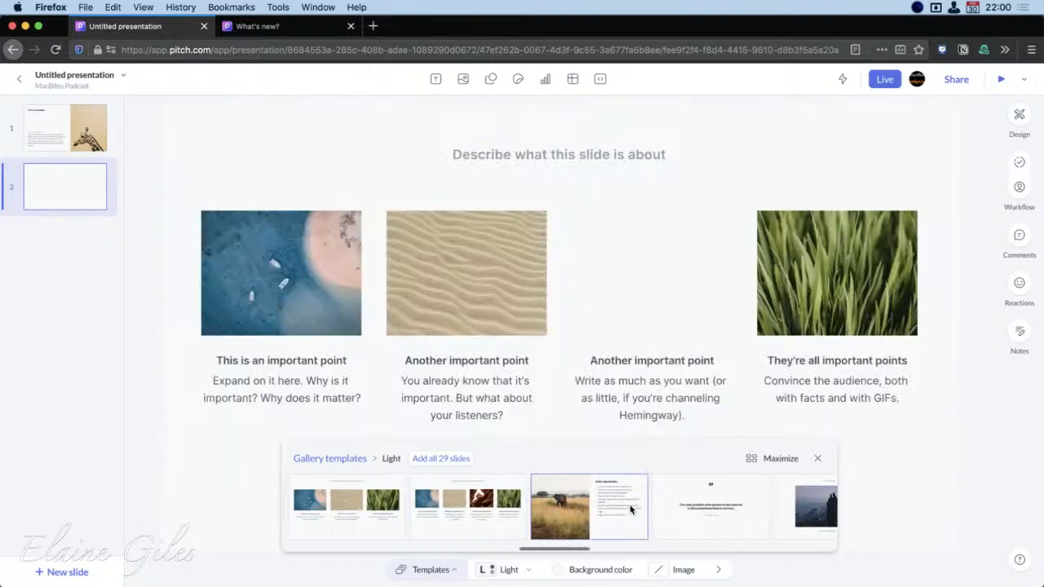
scroll(629, 505, right, 2)
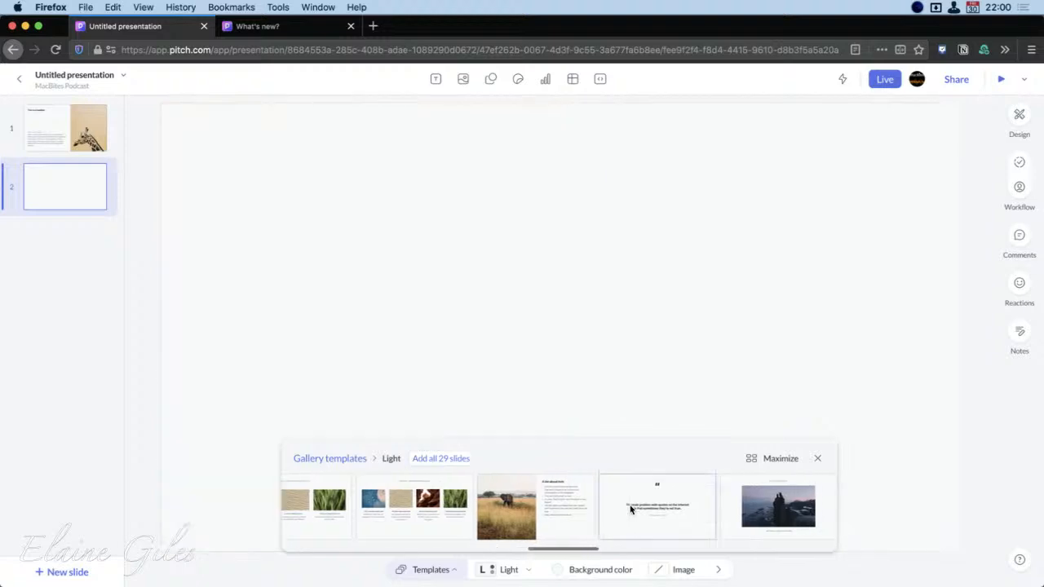
scroll(629, 507, right, 5)
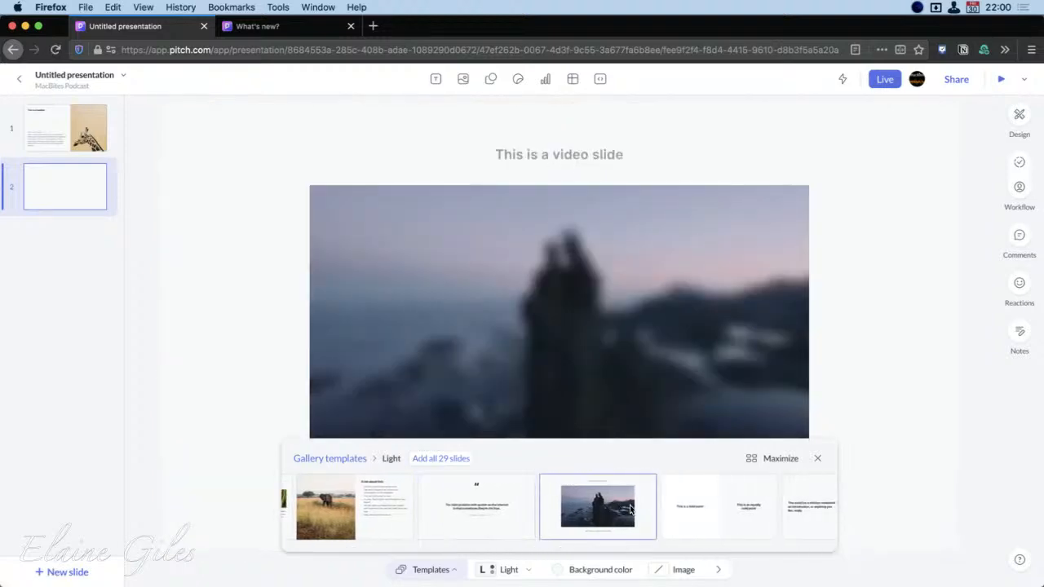
scroll(630, 507, right, 10)
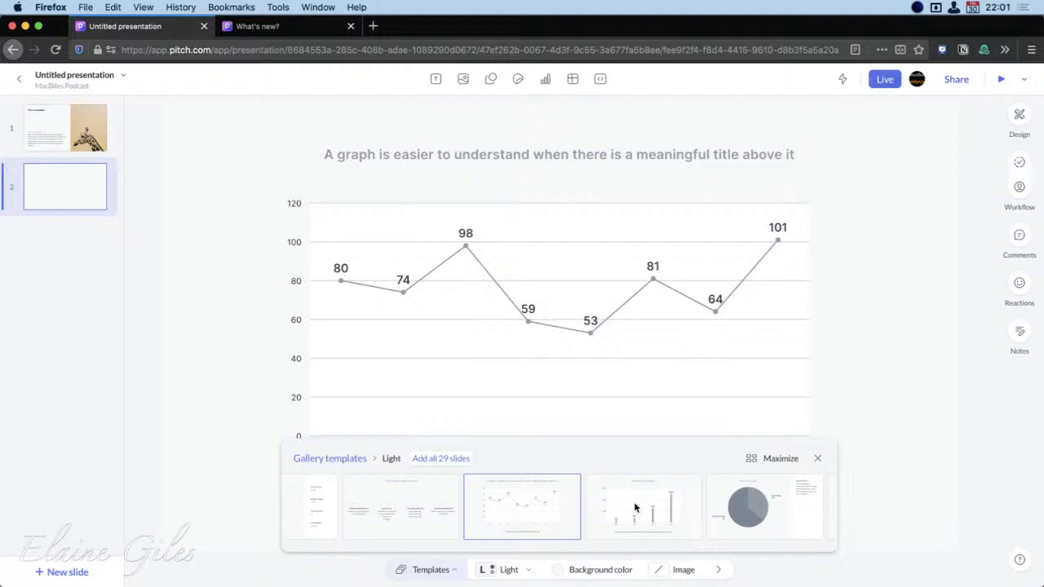
scroll(691, 506, right, 2)
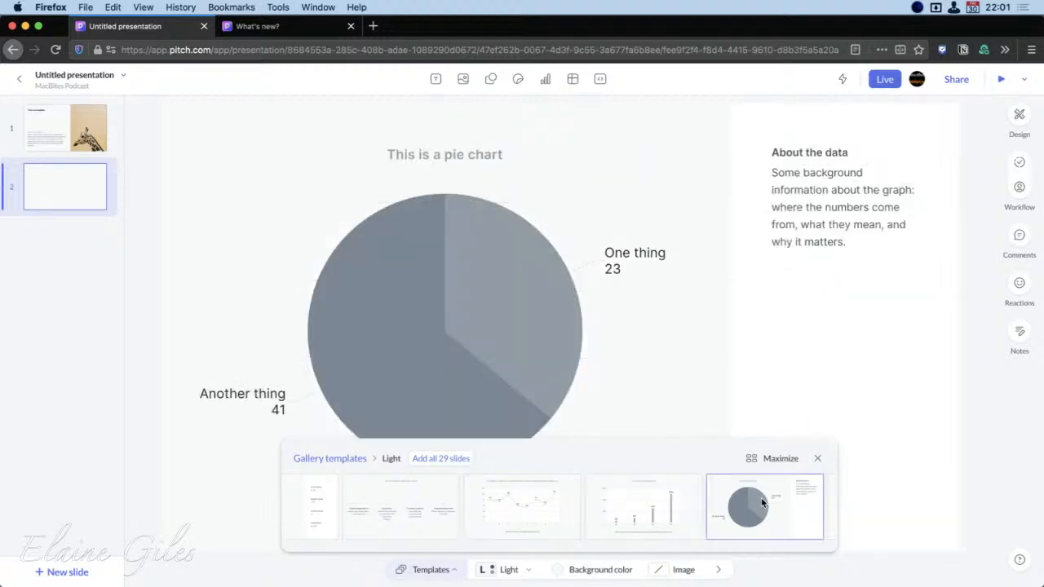
scroll(759, 502, right, 5)
scroll(762, 503, right, 4)
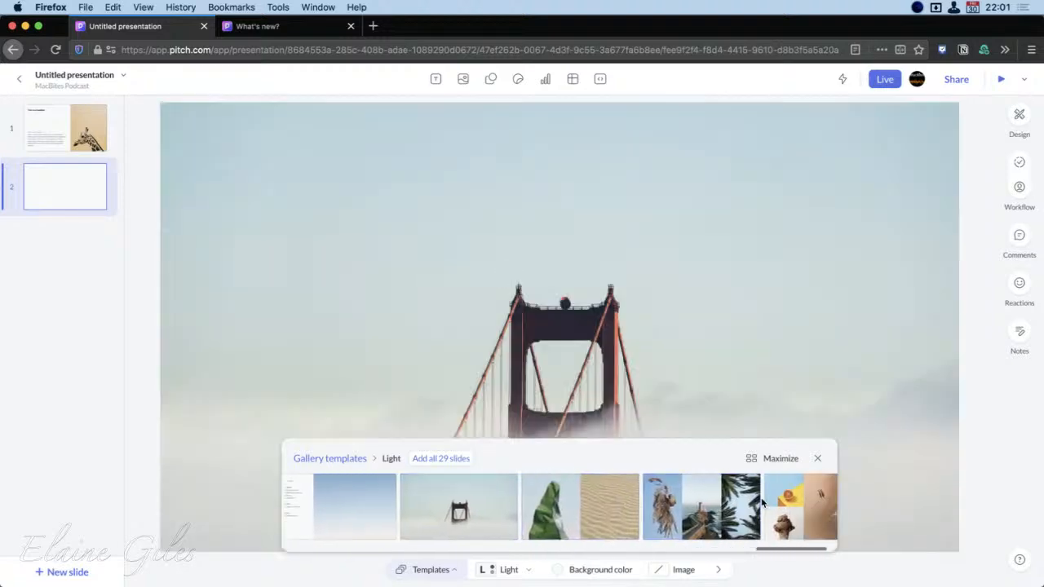
scroll(761, 503, right, 1)
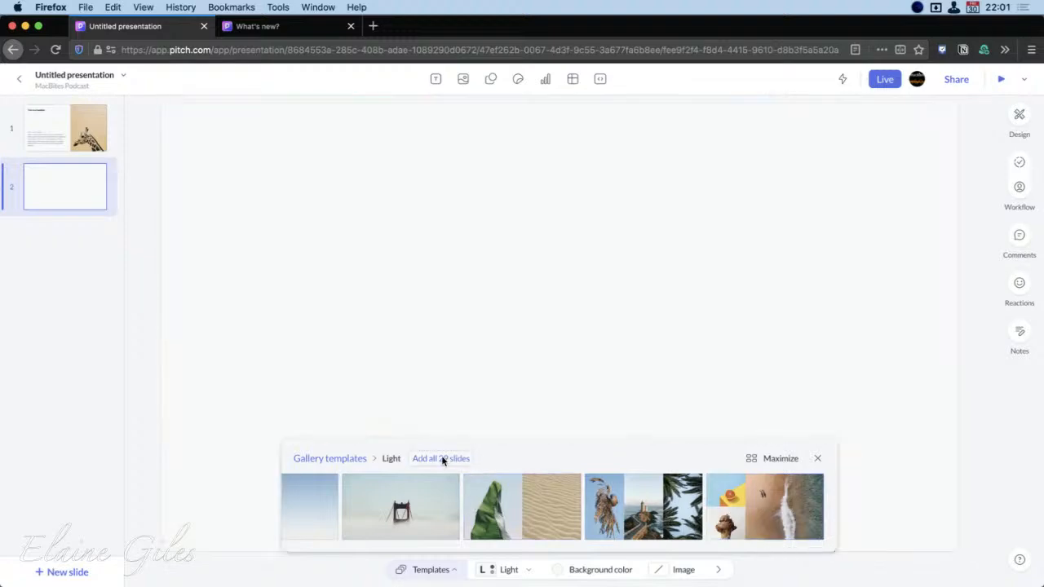
click(441, 458)
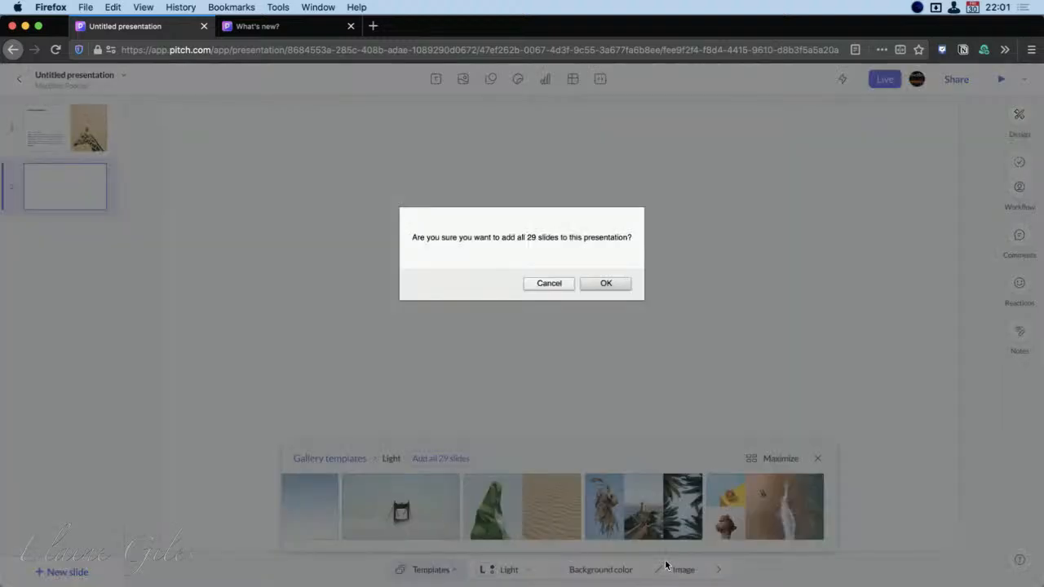
click(605, 284)
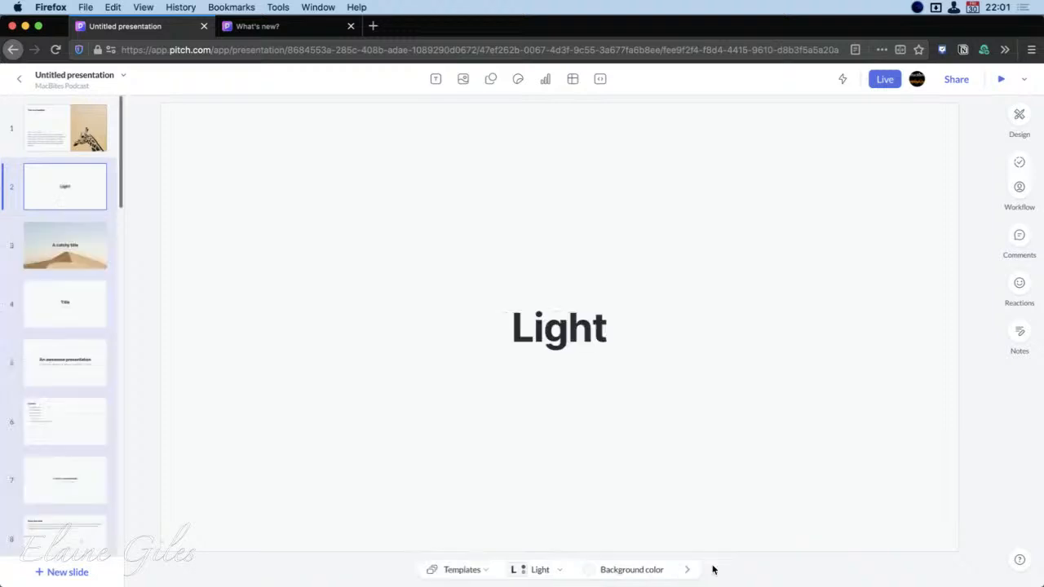
Duplicate the giraffe headline slide at the start of the deck and delete both copies
click(70, 137)
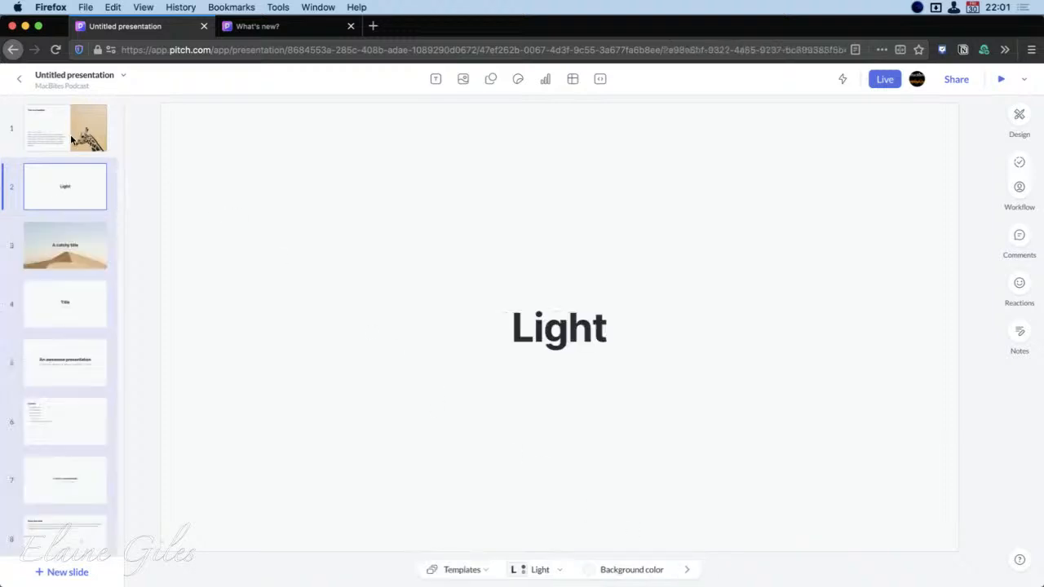
right_click(70, 123)
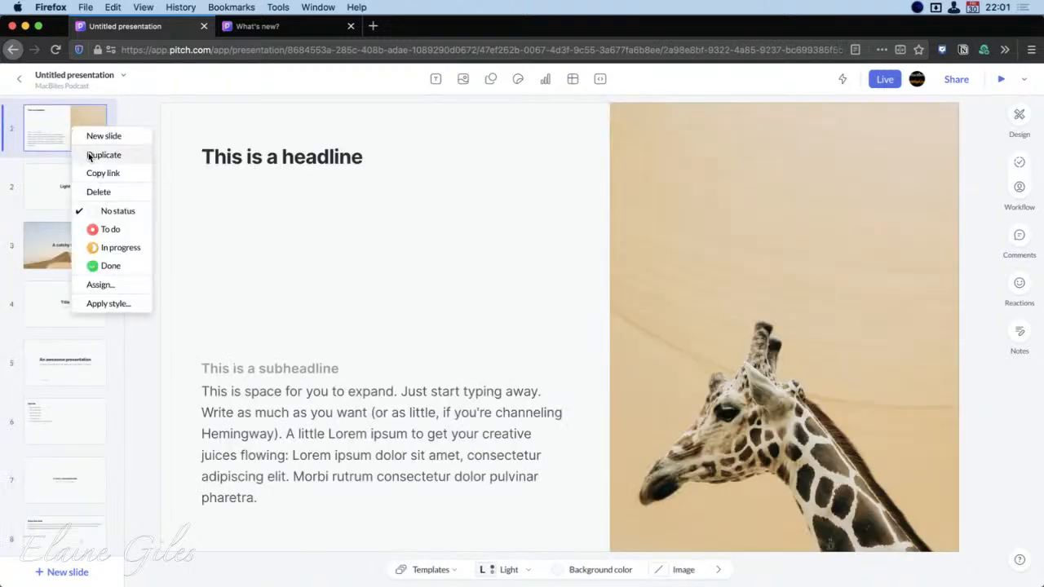
click(88, 154)
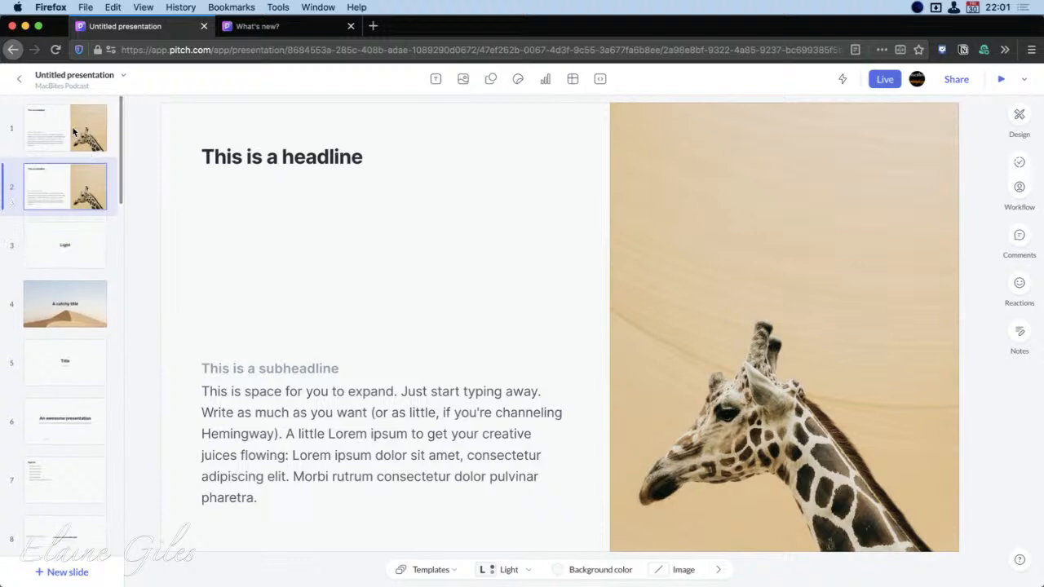
right_click(73, 129)
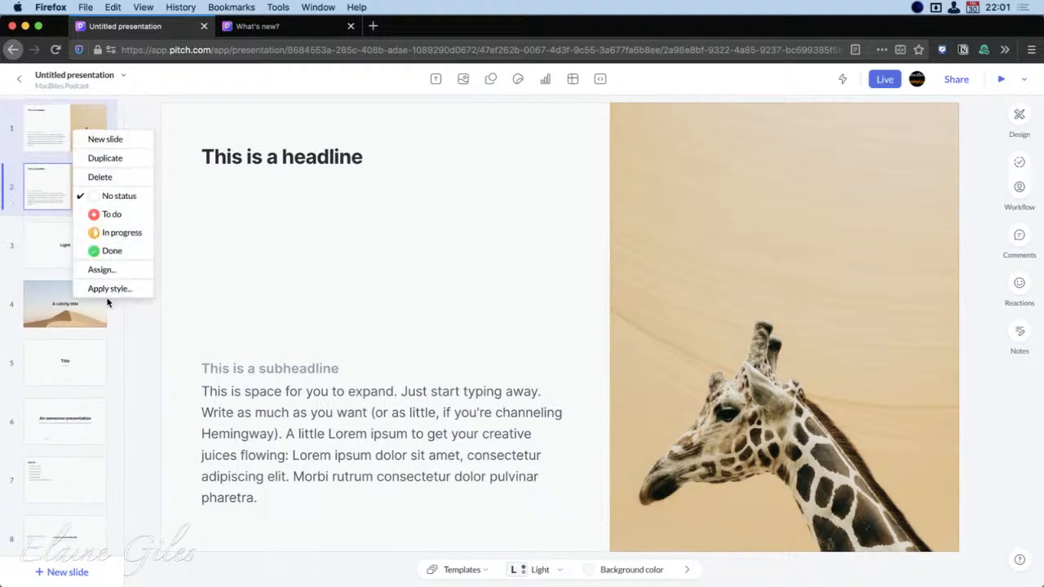
click(100, 177)
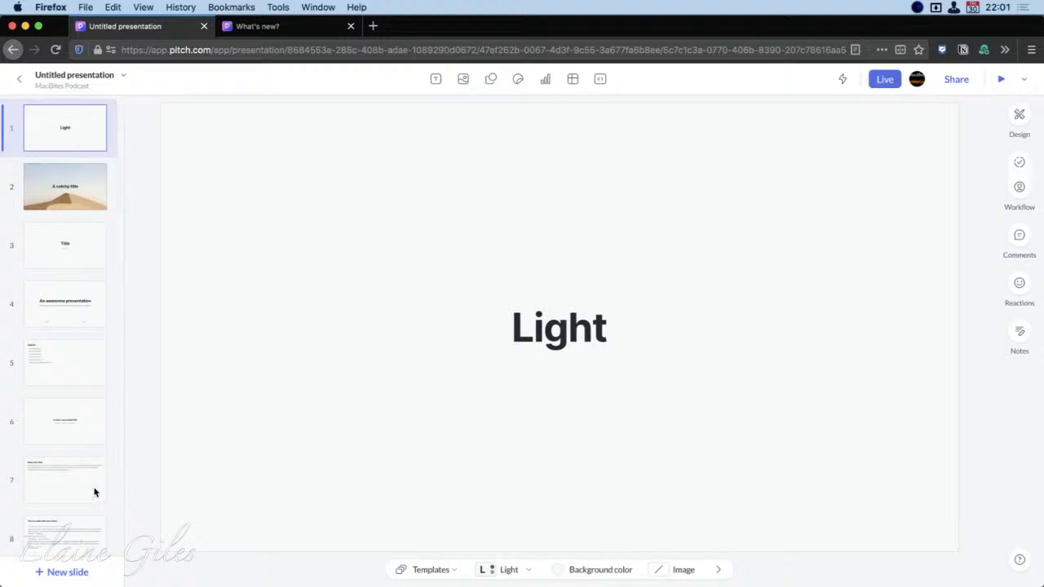
Look through the thumbnails of the whole deck and open slide 10, "Make your point visually"
scroll(94, 521, down, 1)
scroll(94, 539, down, 10)
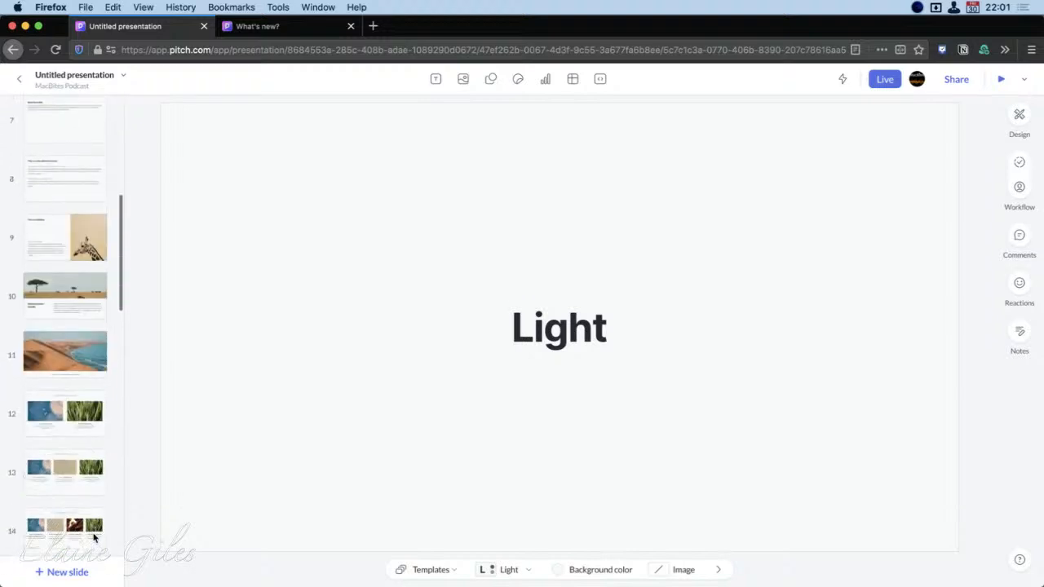
scroll(94, 538, down, 8)
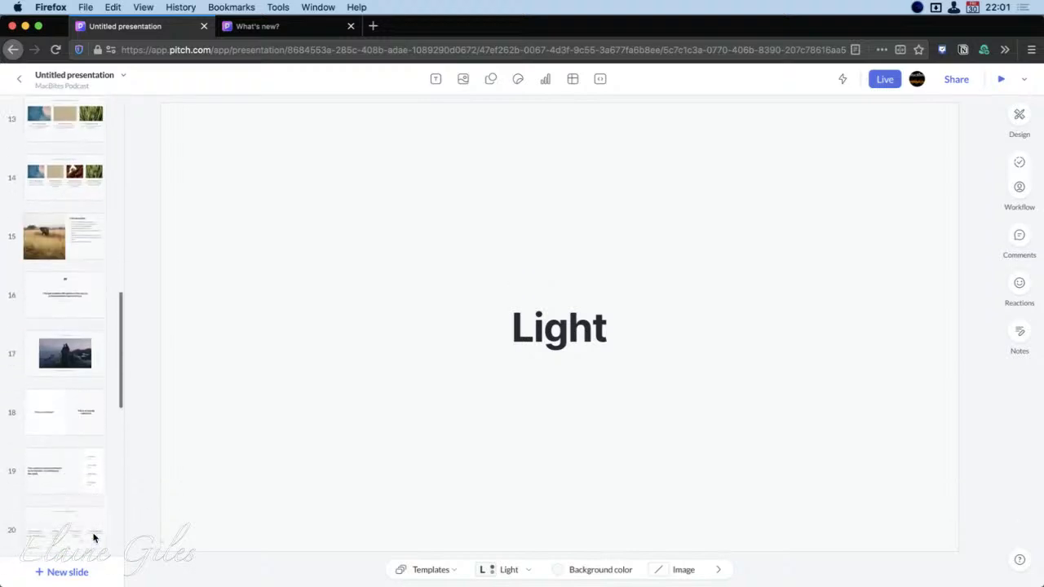
scroll(93, 538, down, 6)
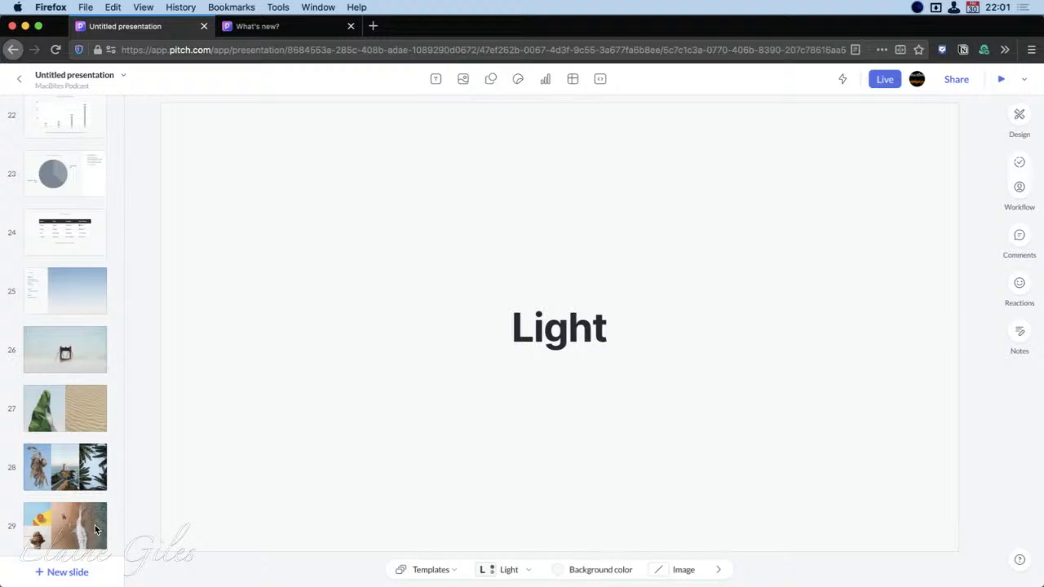
scroll(94, 526, up, 12)
scroll(95, 515, up, 10)
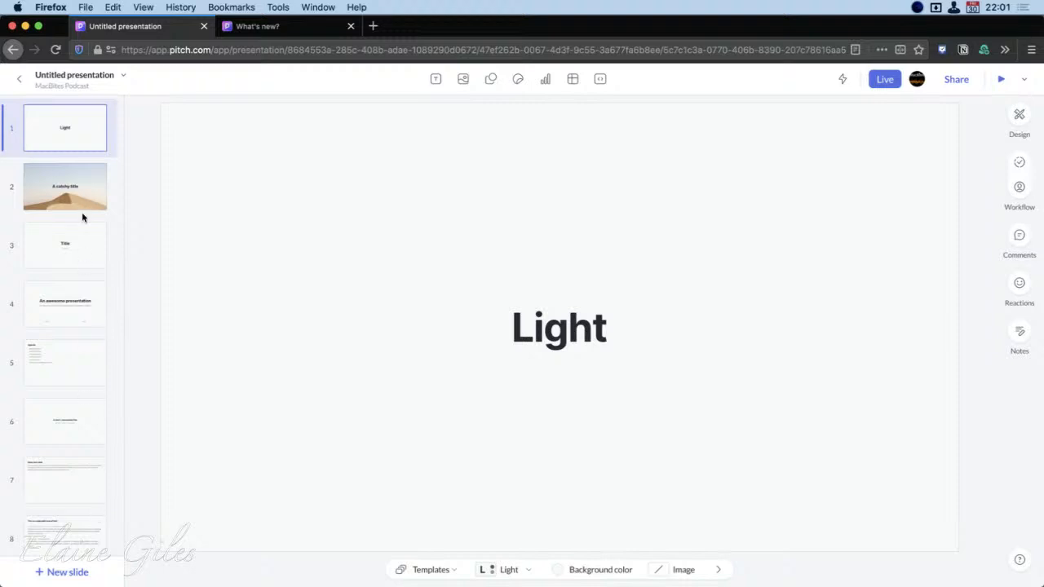
scroll(73, 463, down, 3)
scroll(73, 463, down, 2)
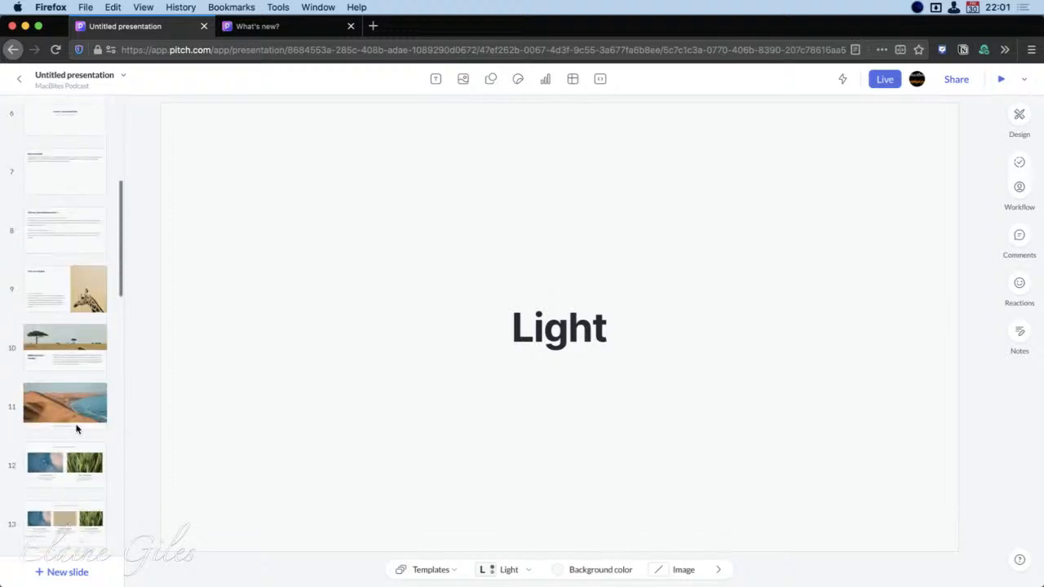
click(66, 330)
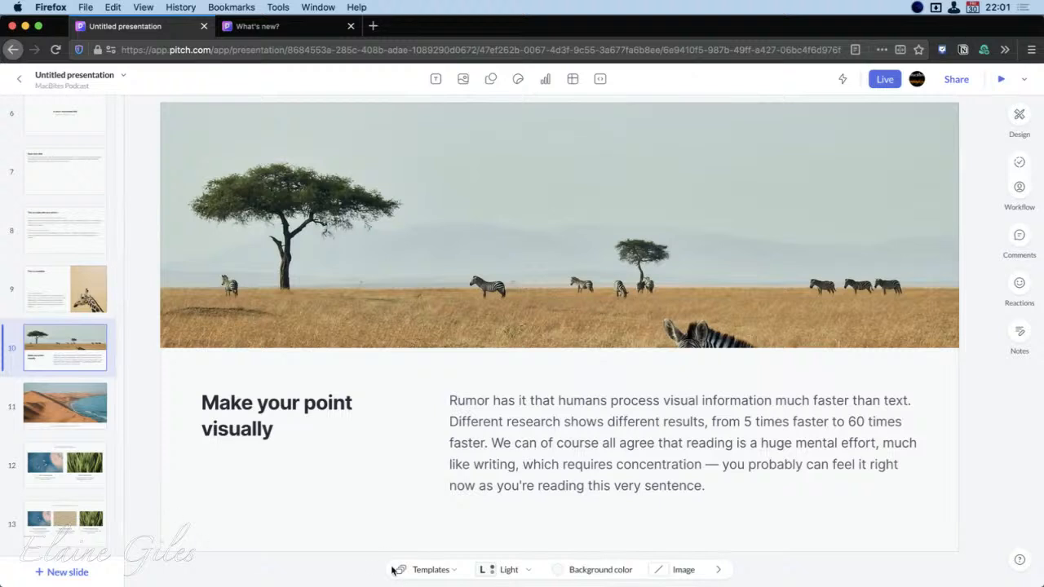
Browse the Light template layouts in the maximized view, restore the compact view and go back to the list of gallery templates
click(452, 571)
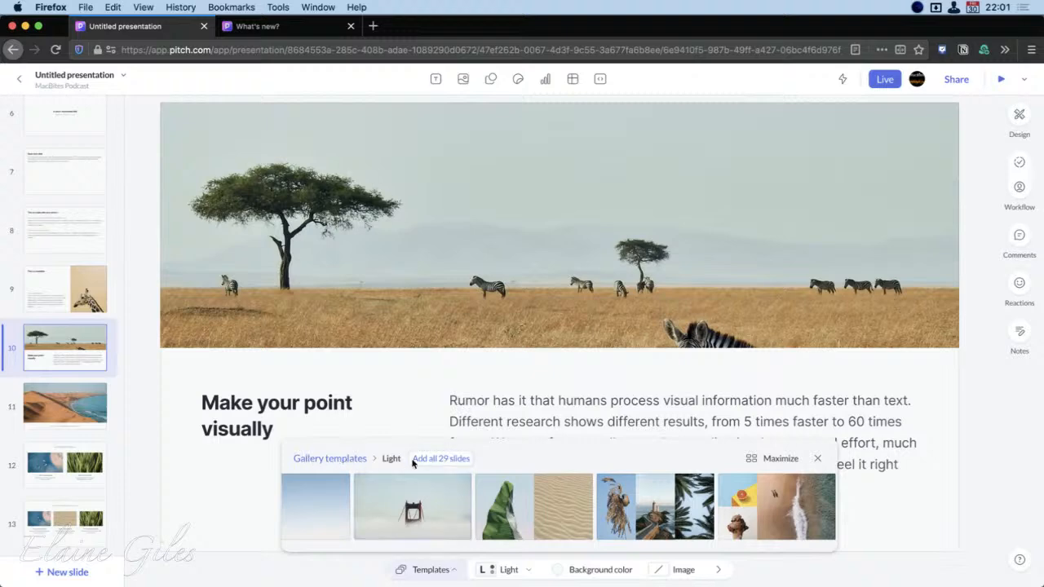
click(777, 459)
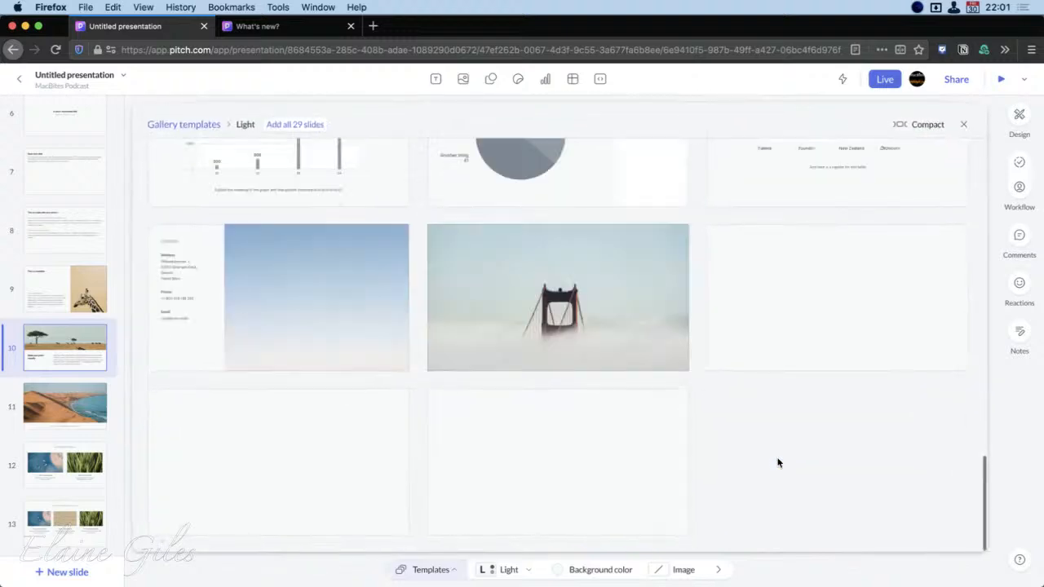
scroll(903, 533, up, 3)
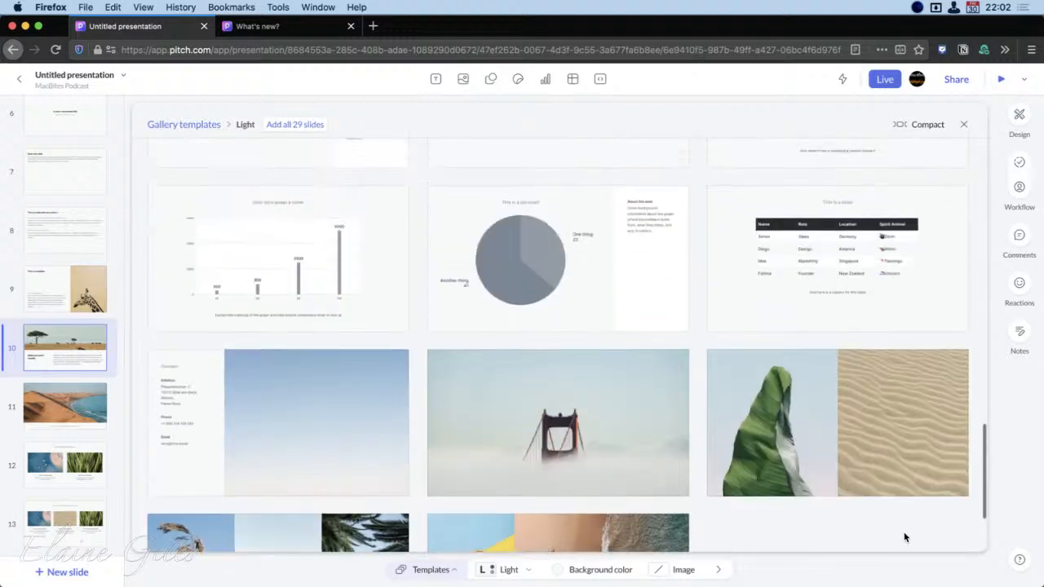
scroll(903, 531, up, 10)
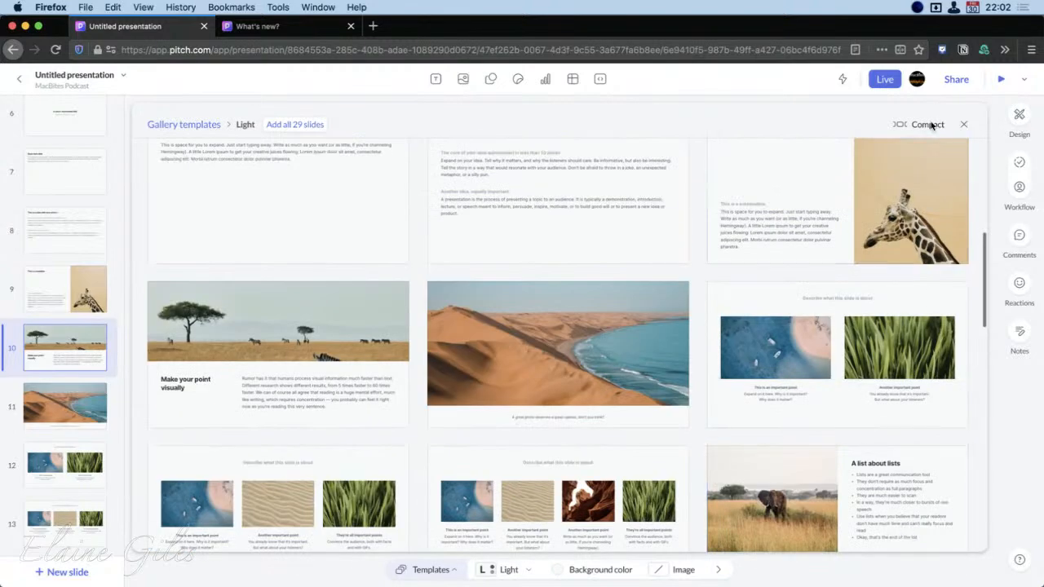
click(927, 124)
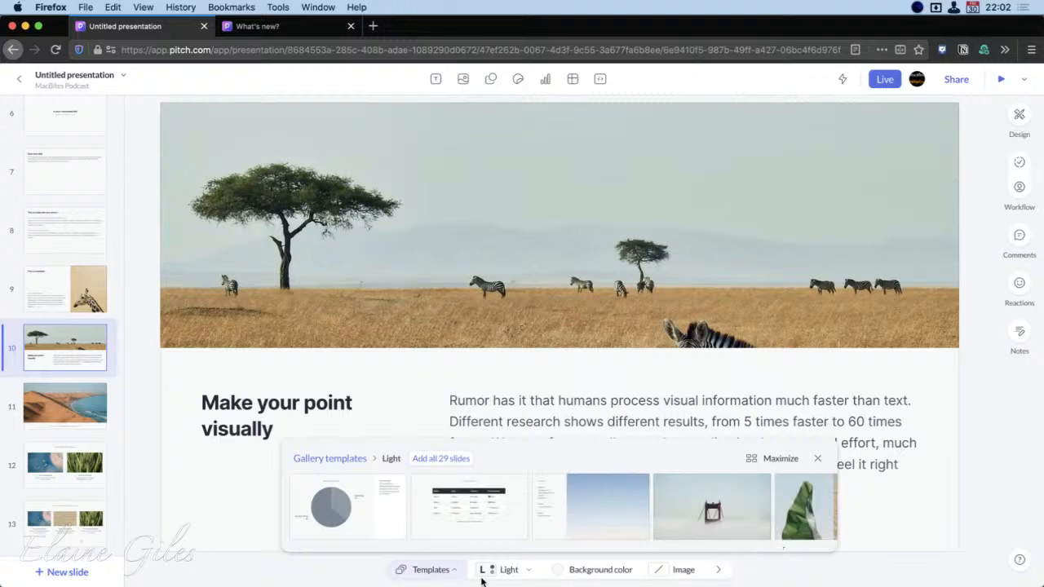
click(336, 459)
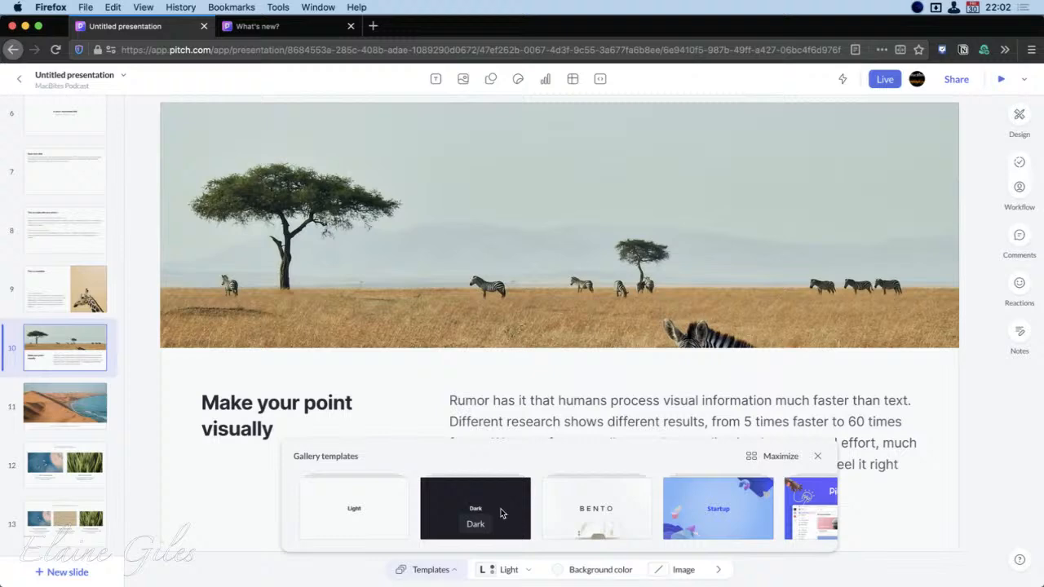
Browse the Dark gallery template's layouts and add its "A list about lists" mountain slide after slide 10
click(501, 512)
click(505, 508)
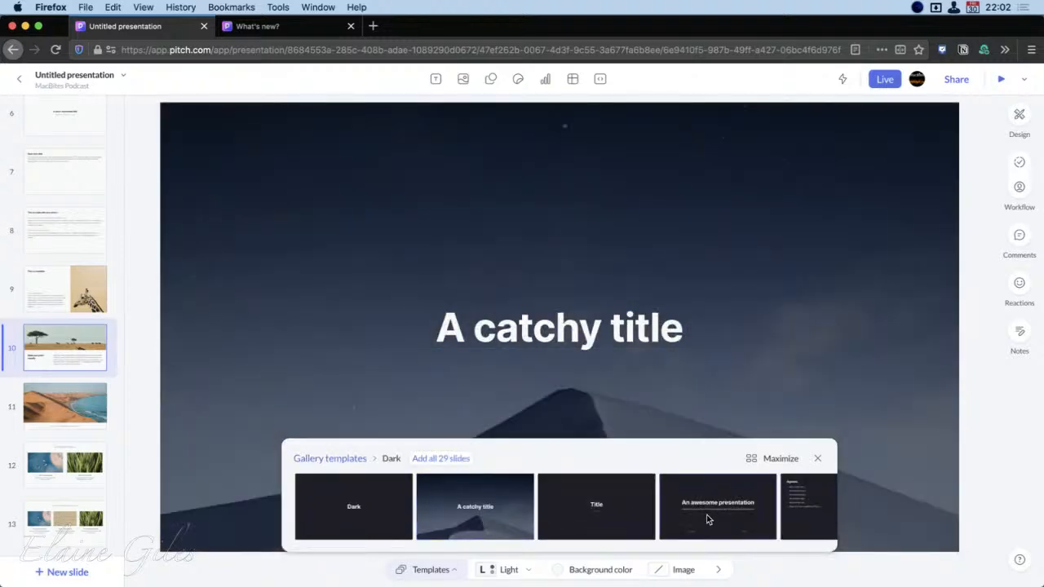
scroll(707, 519, right, 1)
scroll(707, 519, right, 5)
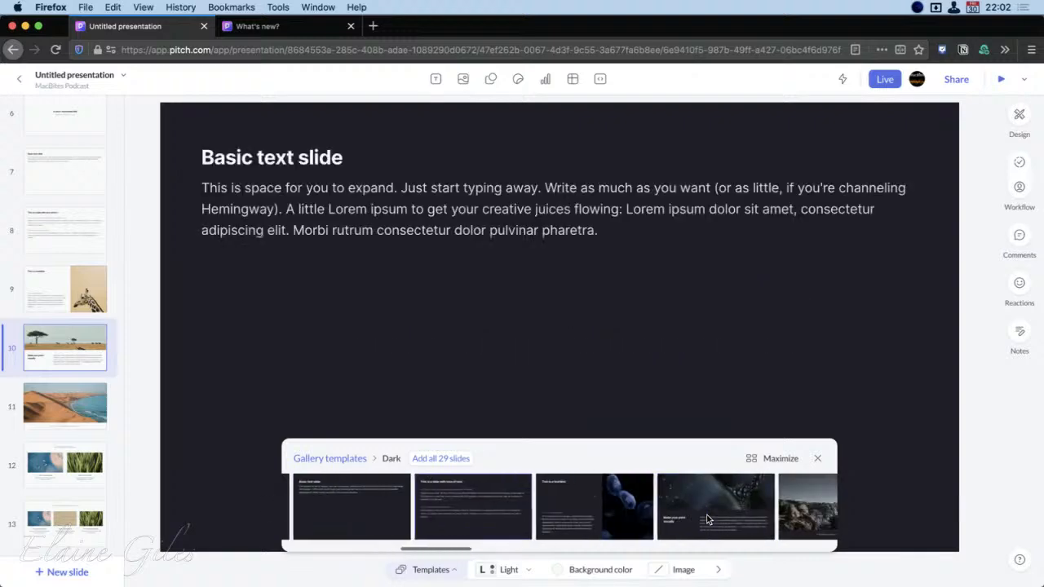
scroll(707, 520, right, 5)
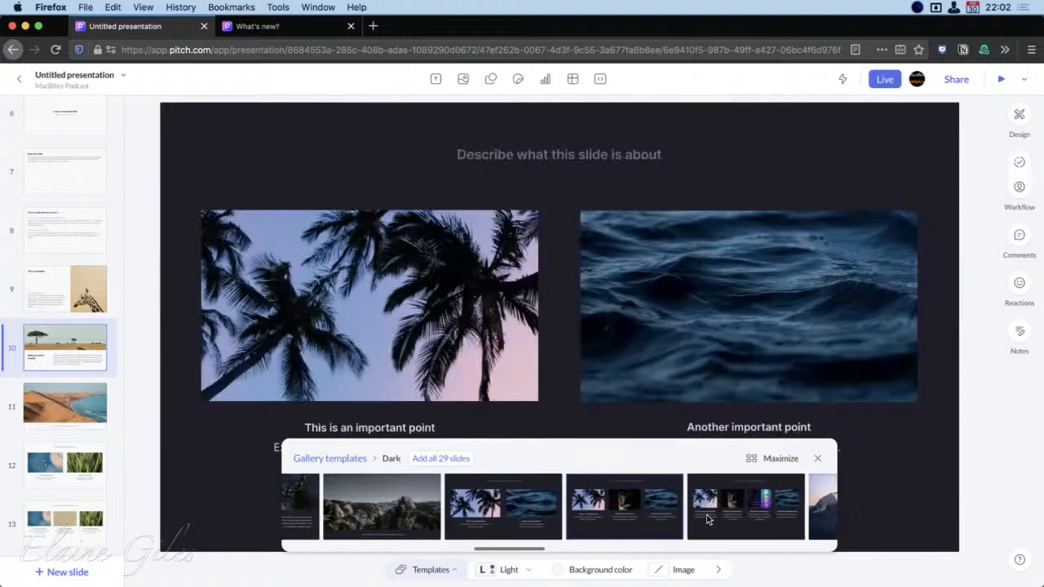
scroll(708, 520, right, 1)
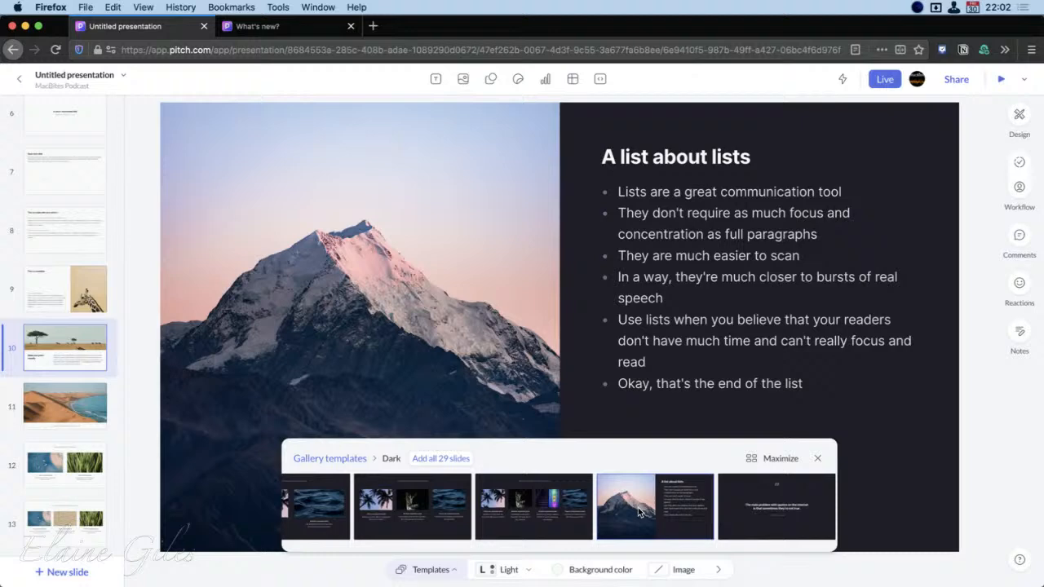
click(639, 512)
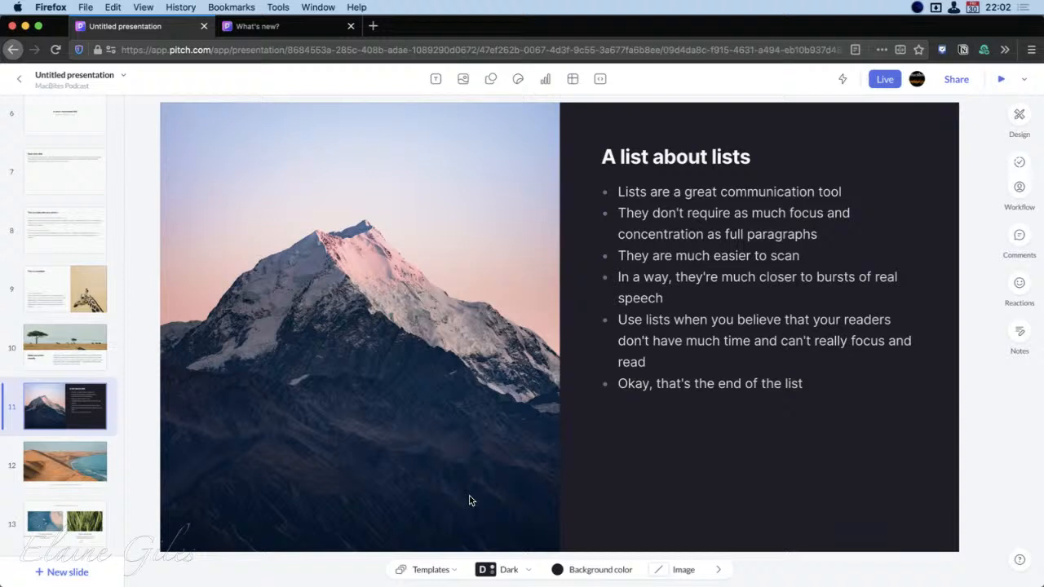
Reopen the slide templates, return to the list of gallery templates, look through it and close it
click(440, 569)
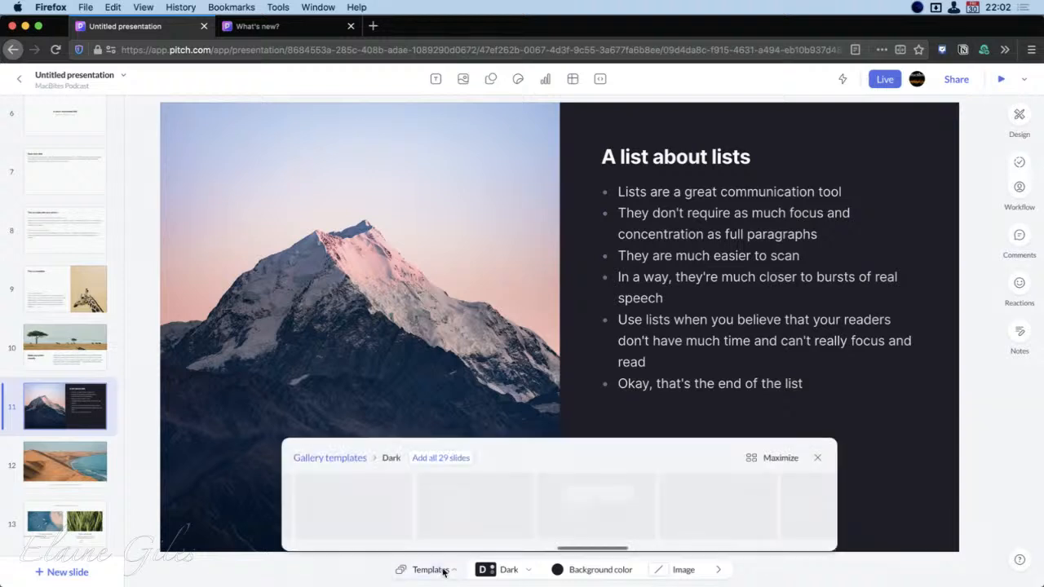
click(348, 455)
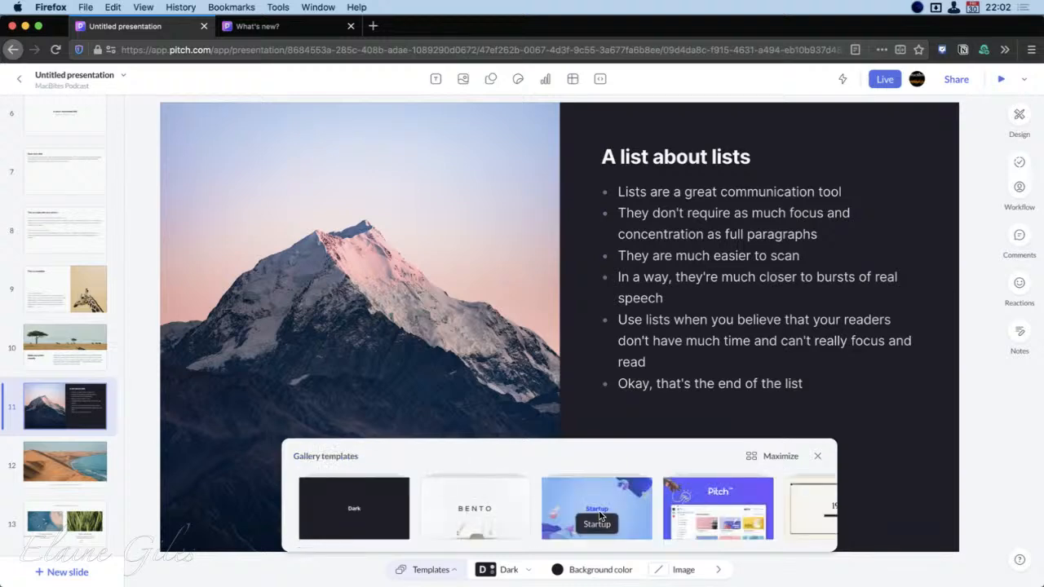
scroll(600, 515, right, 5)
scroll(602, 513, left, 8)
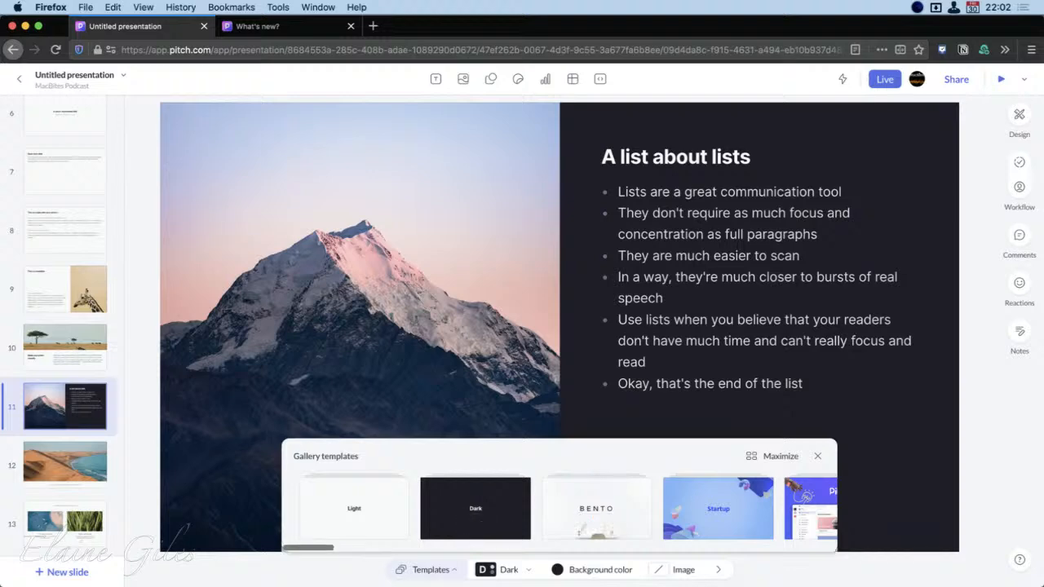
click(358, 578)
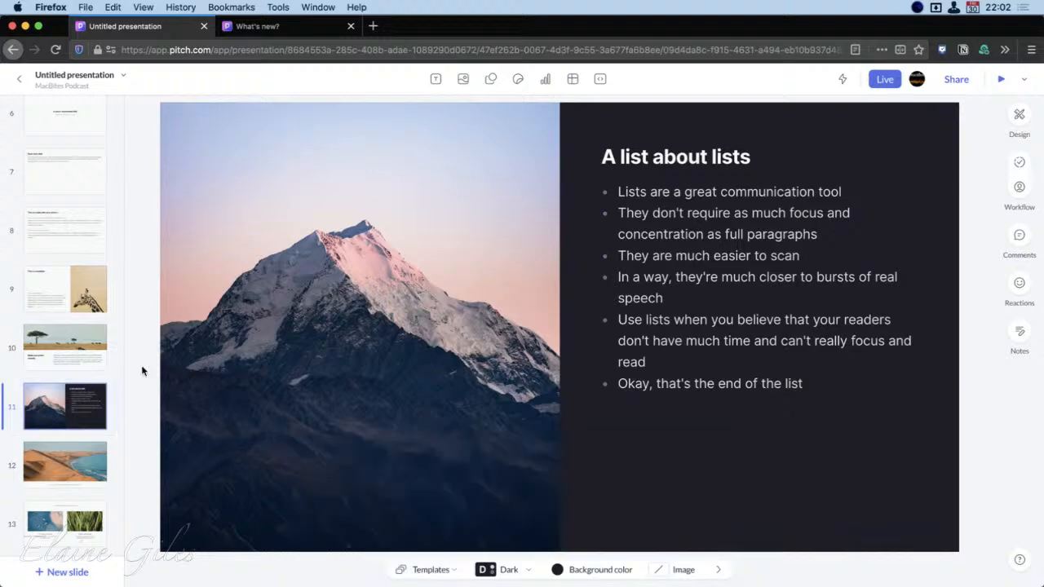
Apply the Dark style to slide 9, the headline slide with the giraffe photo
click(70, 295)
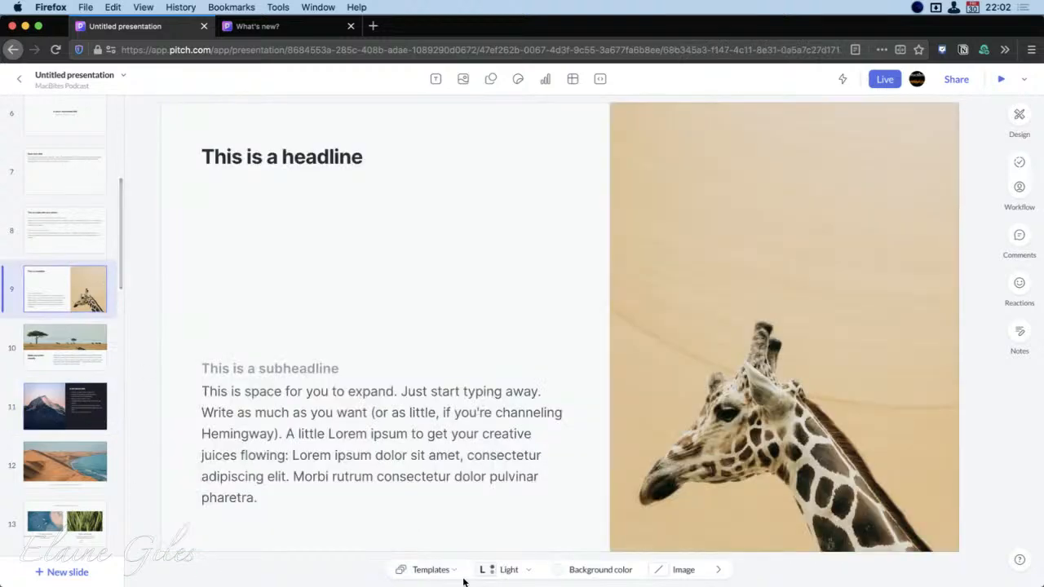
click(510, 569)
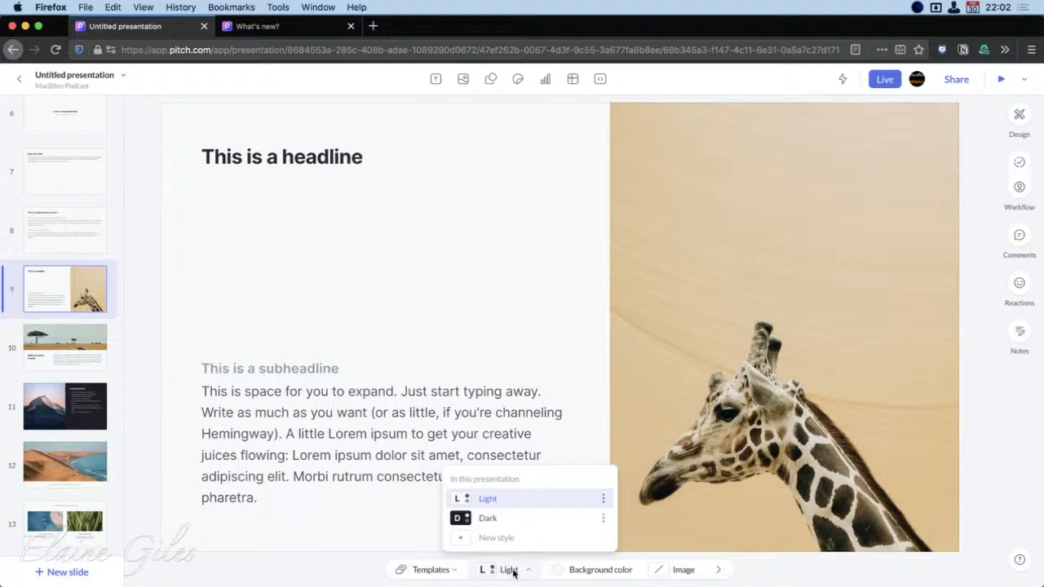
click(518, 520)
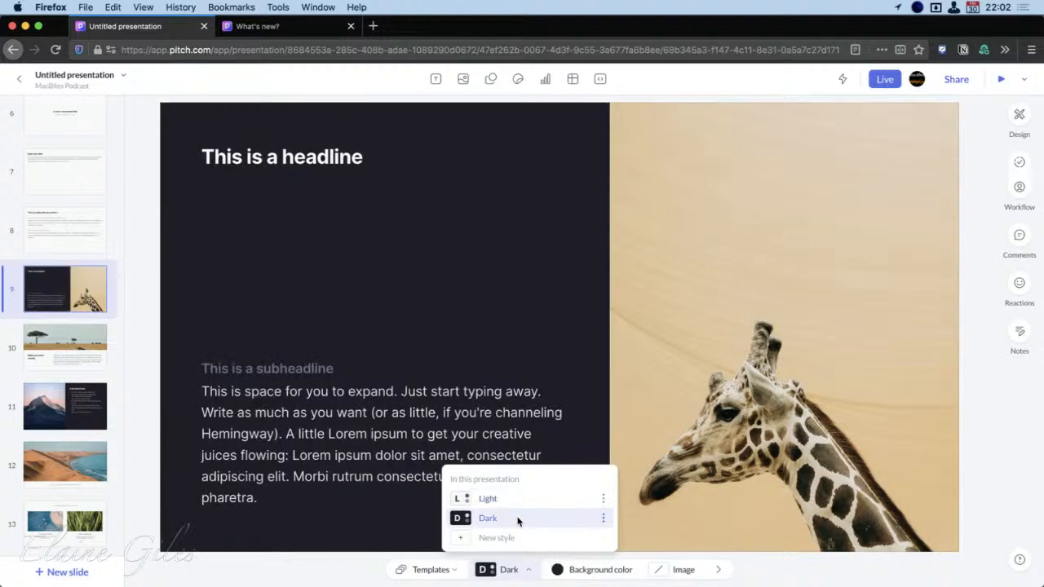
Start a new presentation style and examine its preview of text, table, charts and shapes
click(494, 539)
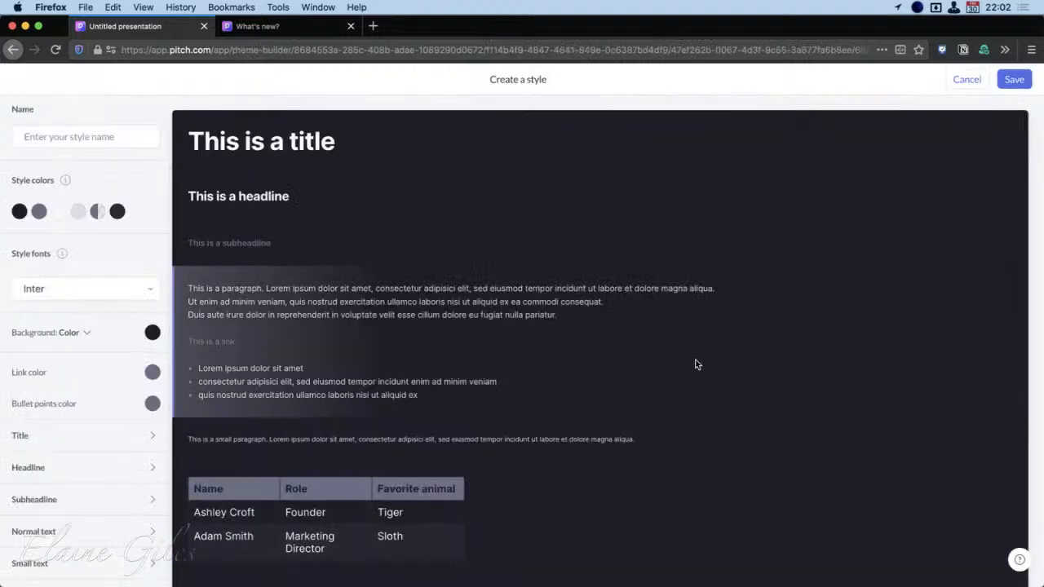
scroll(935, 440, down, 3)
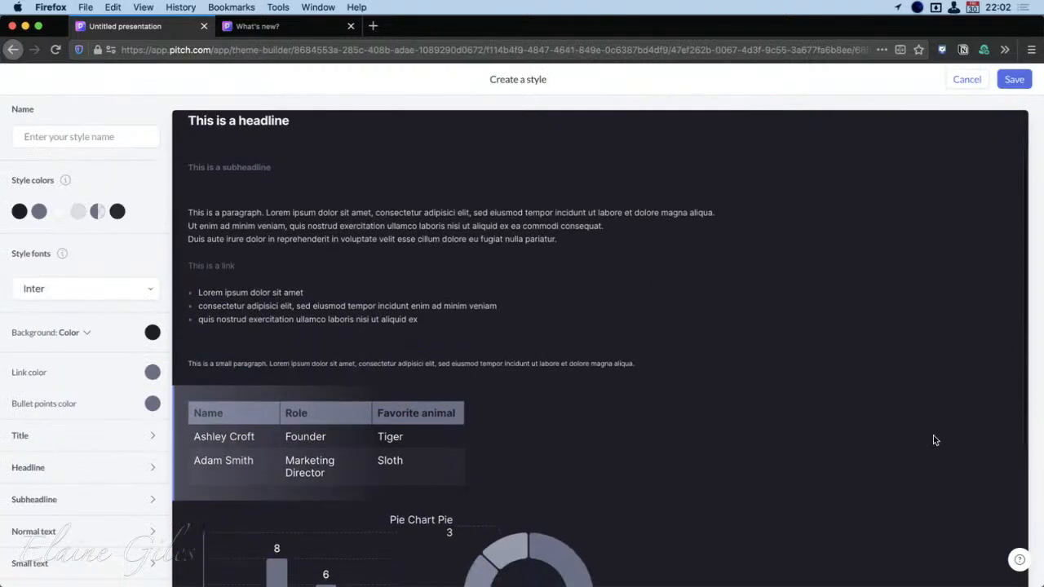
scroll(935, 440, down, 4)
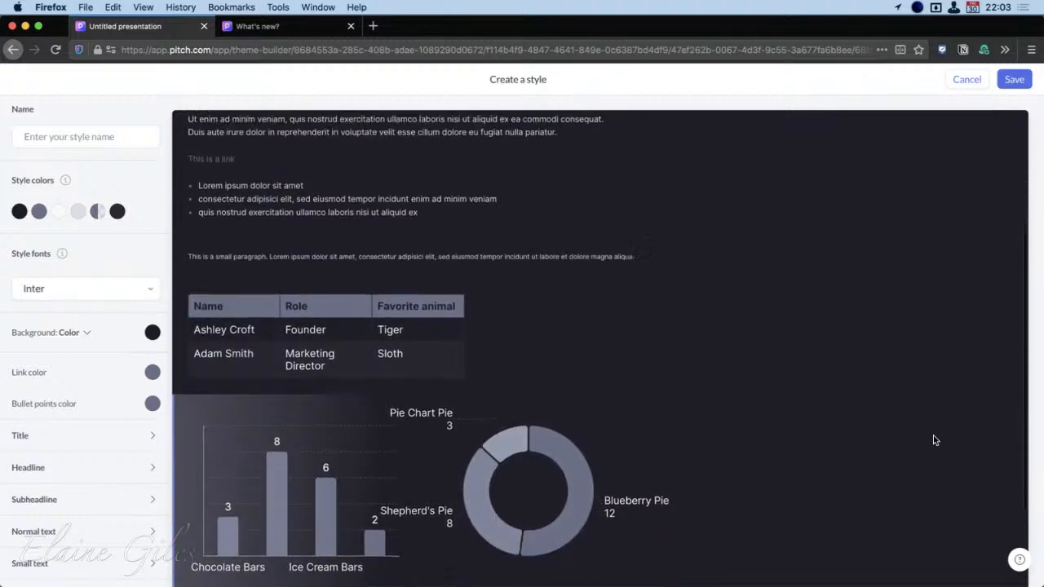
scroll(934, 441, down, 2)
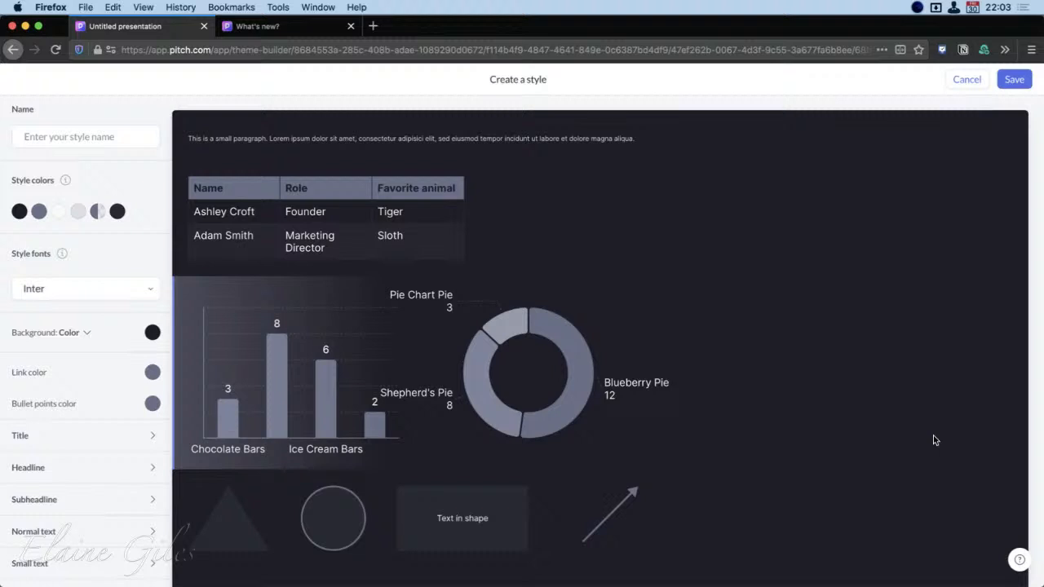
scroll(933, 435, up, 6)
scroll(934, 440, up, 3)
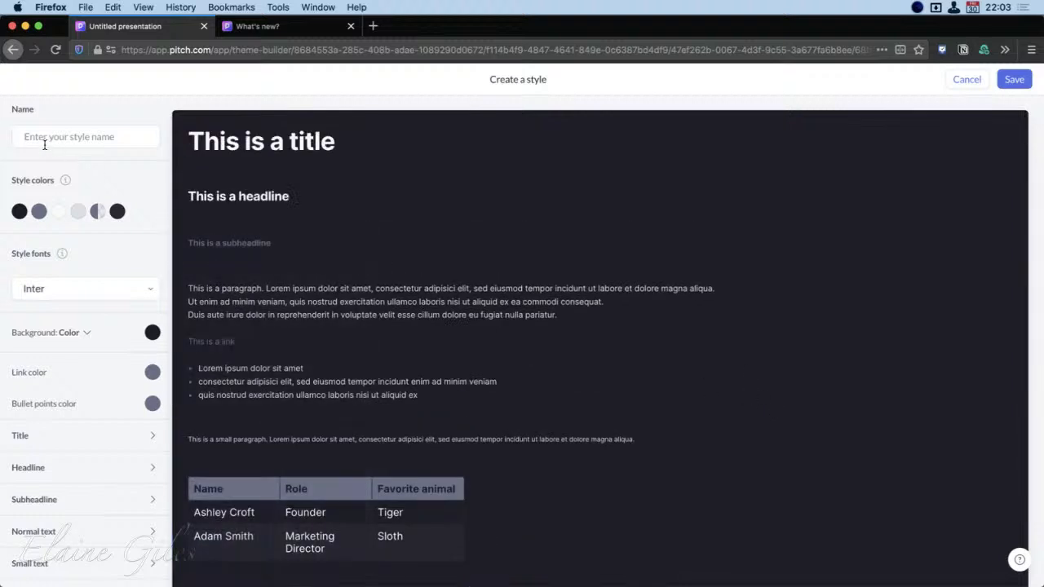
Review the new style's font, colour and table settings, and leave the style editor without saving
mouse_move(153, 291)
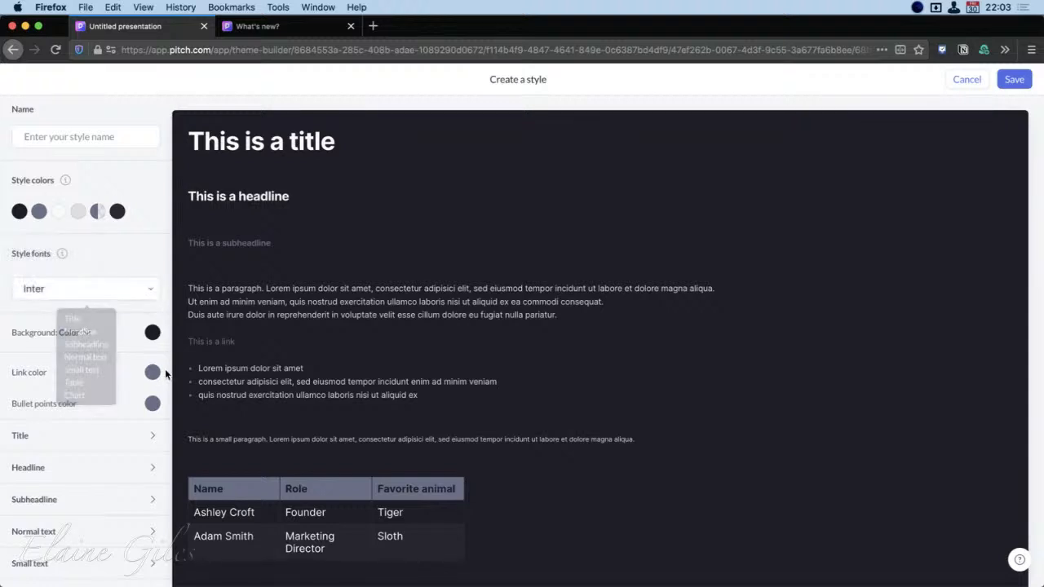
scroll(177, 459, down, 3)
scroll(137, 493, down, 3)
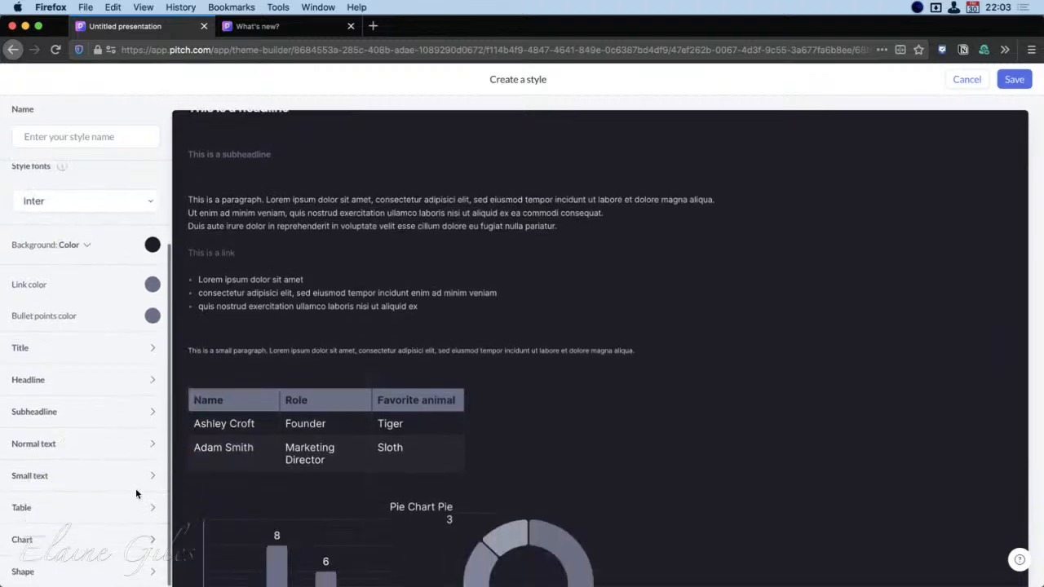
click(70, 507)
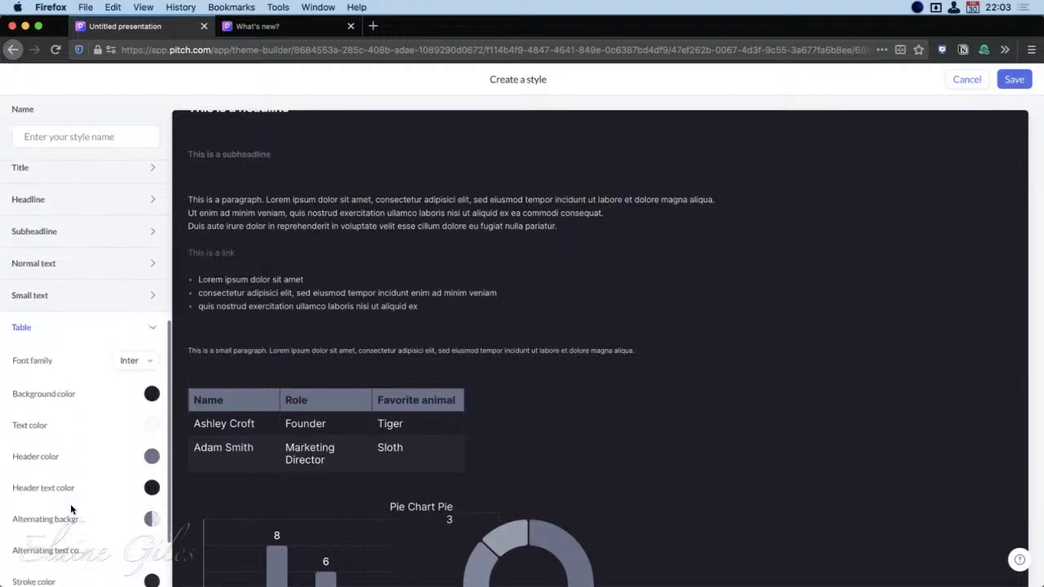
scroll(72, 501, down, 2)
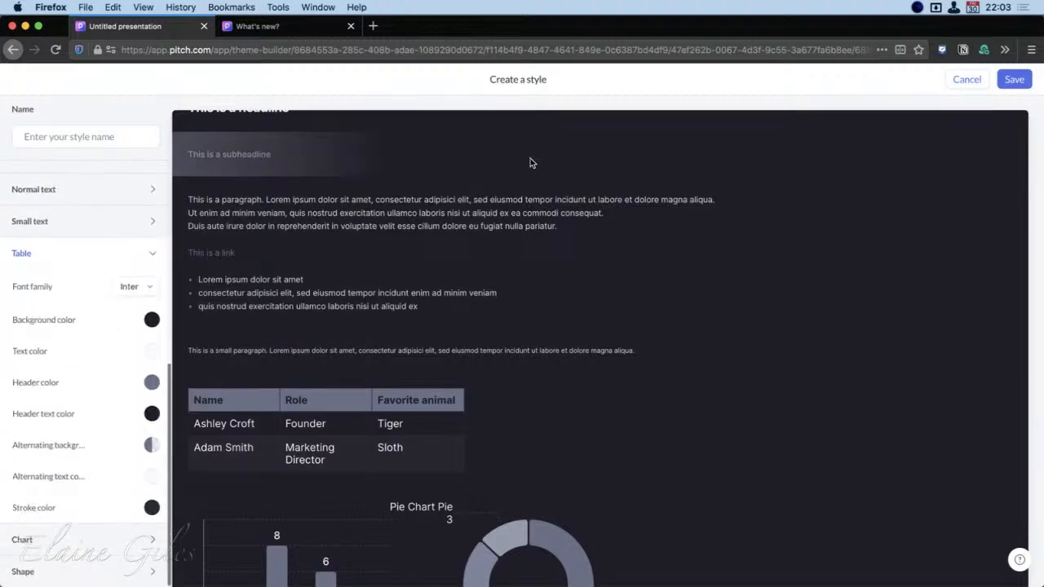
scroll(414, 374, up, 3)
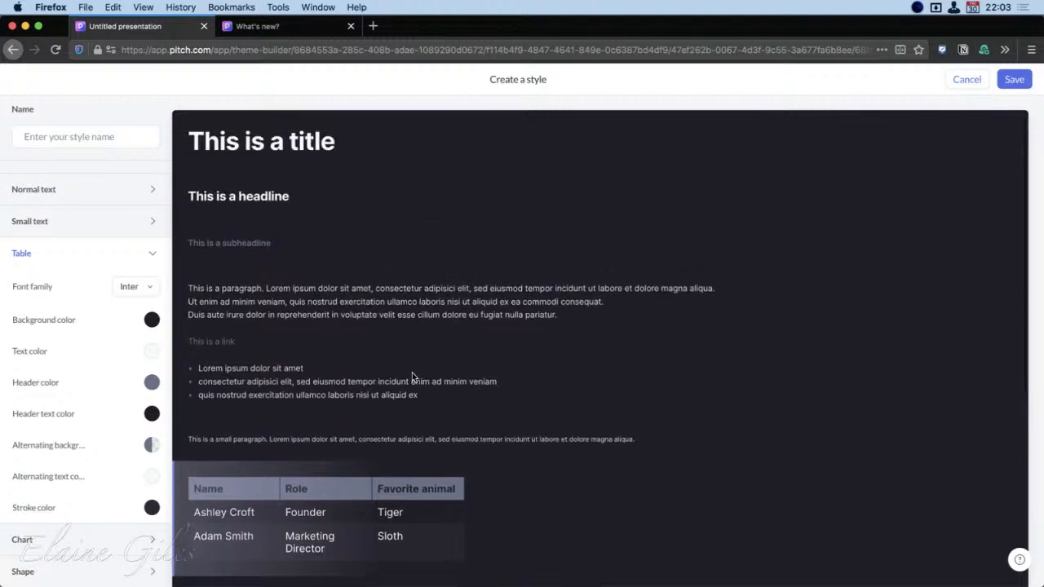
click(962, 79)
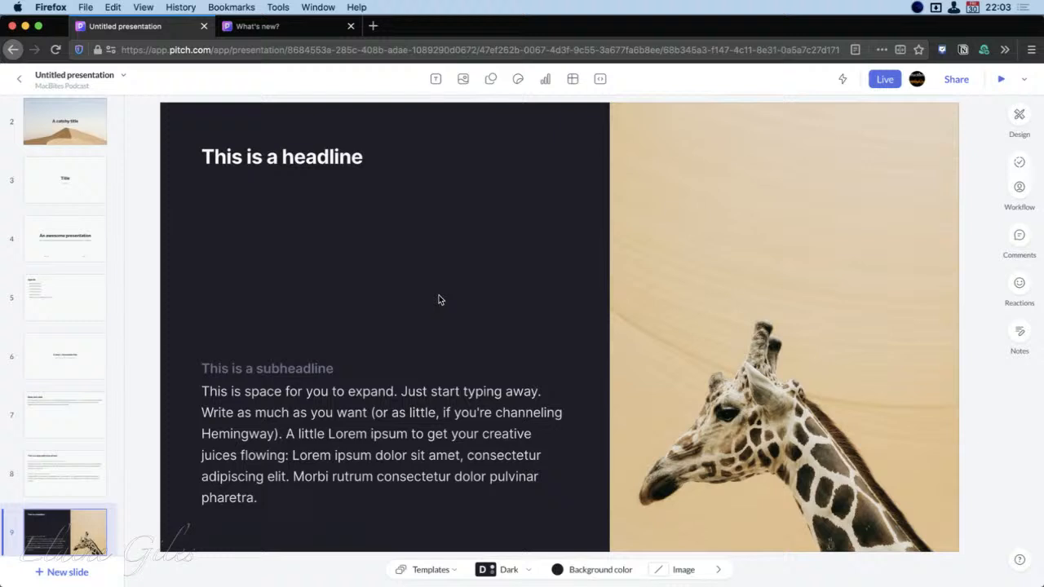
Set the giraffe slide's background colour to the style's grey-blue, hex 6C7088
click(603, 569)
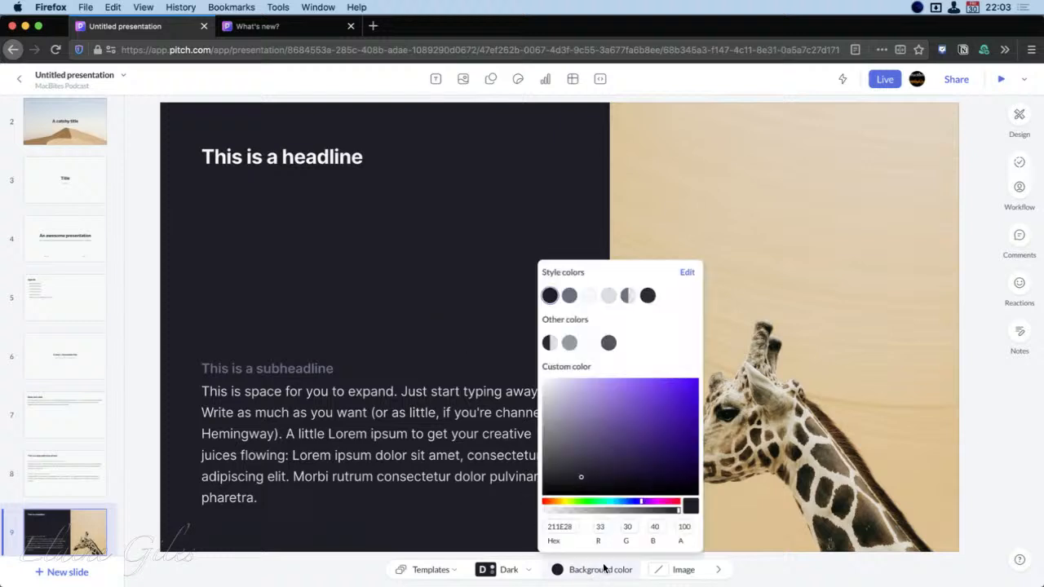
click(570, 295)
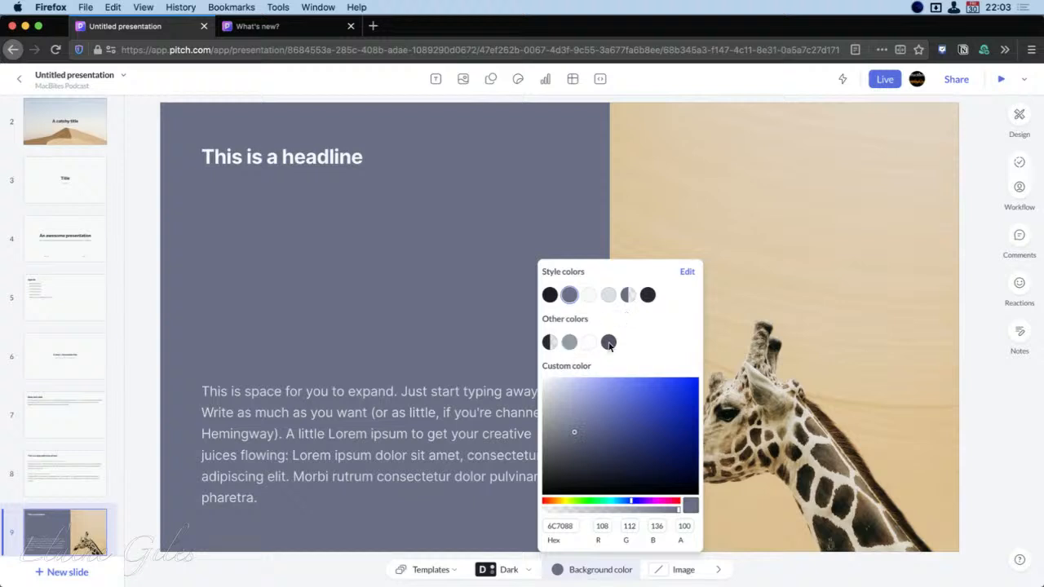
click(781, 575)
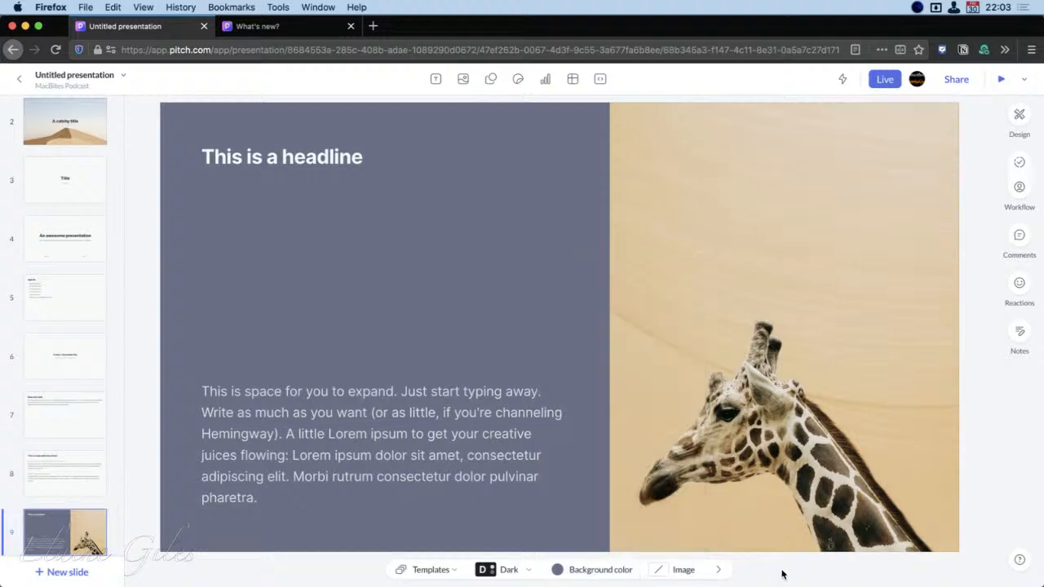
Open the background image picker for the giraffe slide, search Unsplash for "iPad" and browse the photos
click(684, 570)
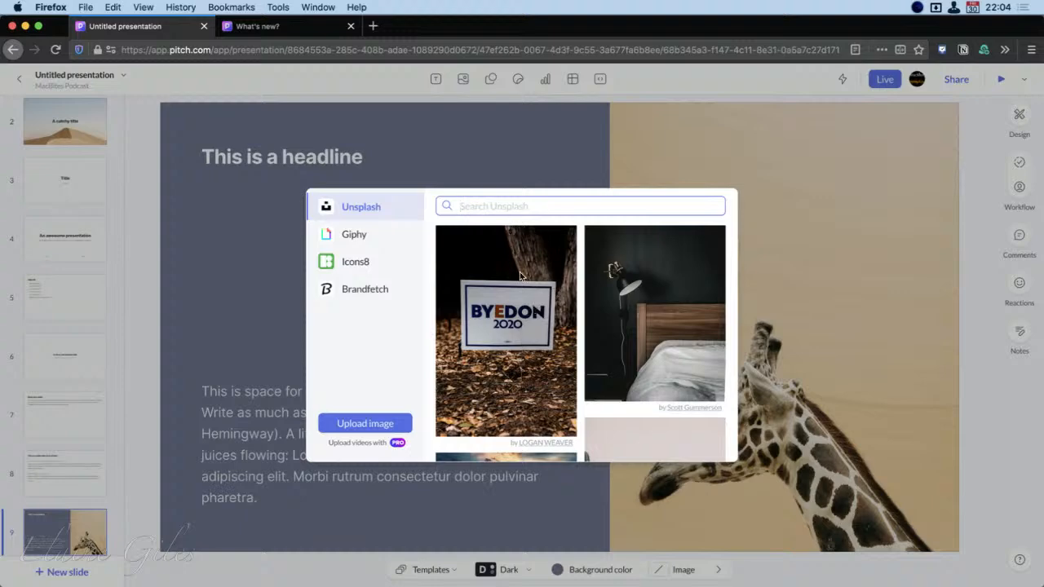
scroll(526, 289, down, 1)
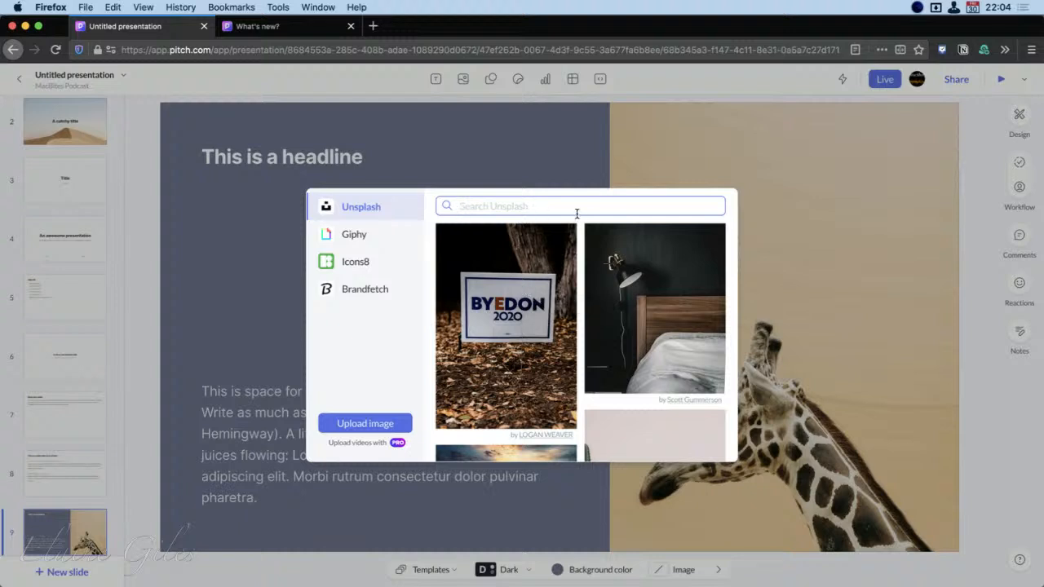
text(iPad)
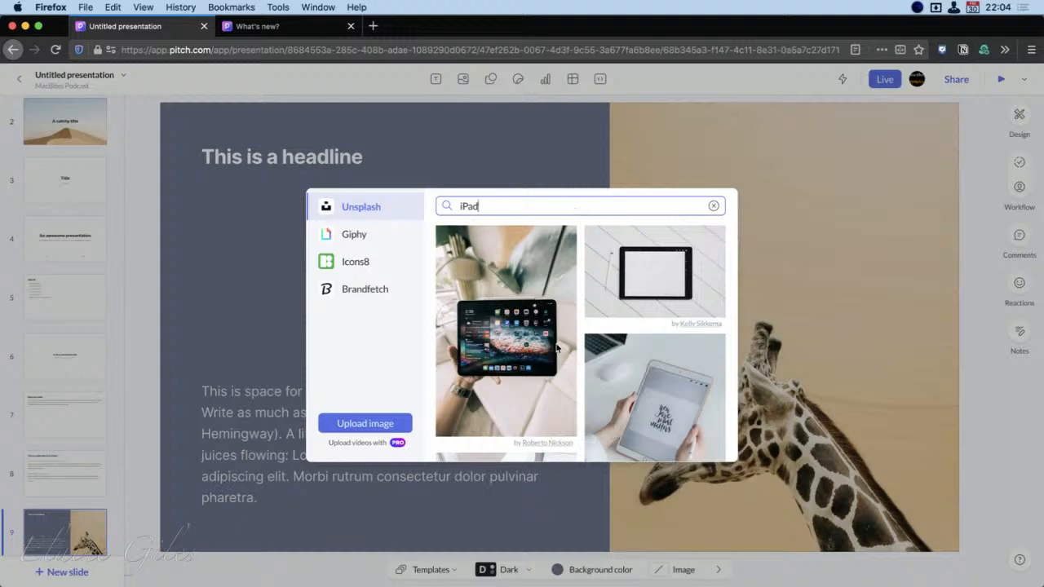
scroll(582, 330, down, 5)
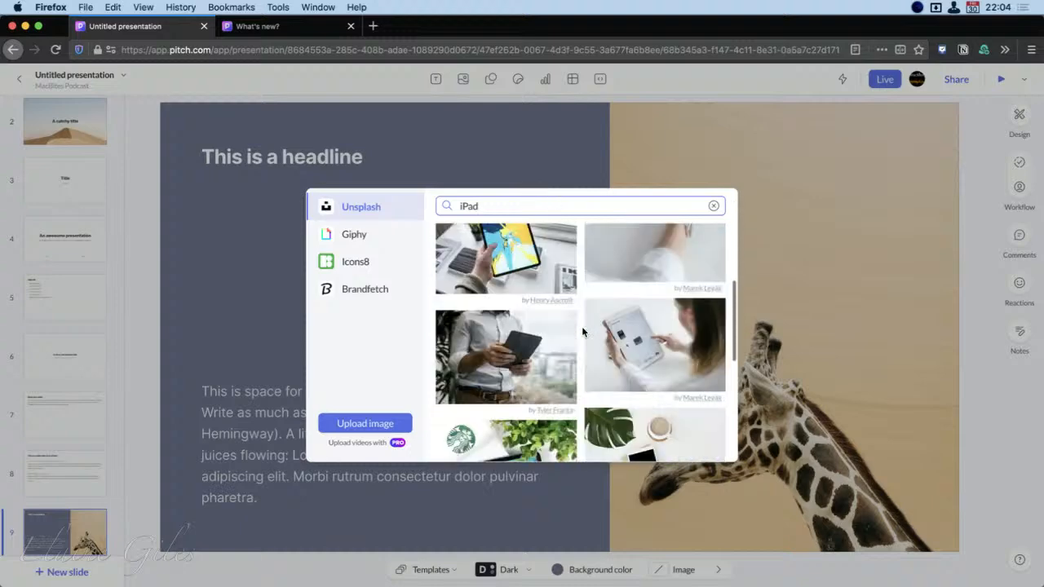
scroll(582, 330, down, 8)
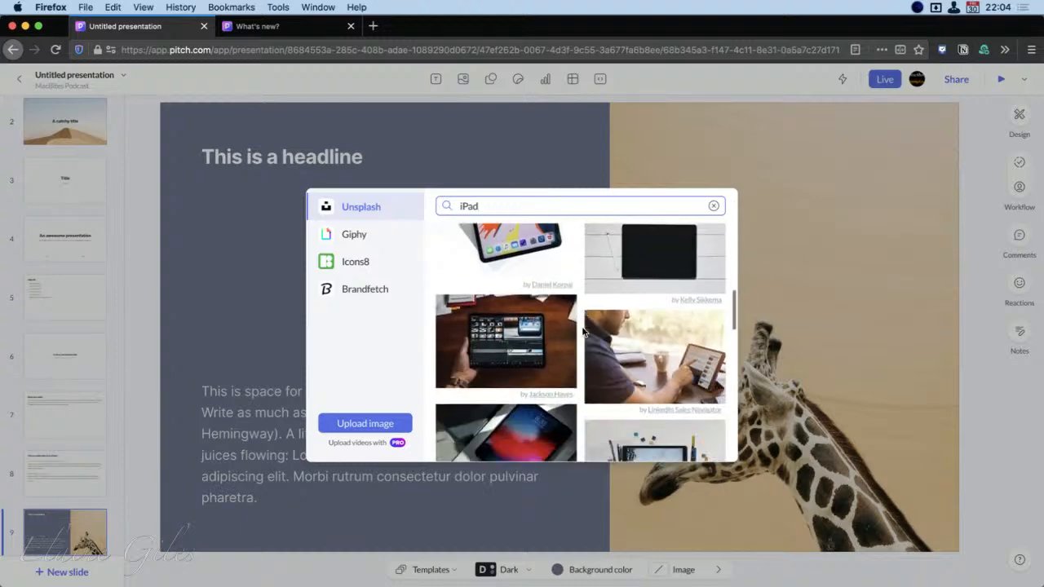
scroll(582, 330, down, 2)
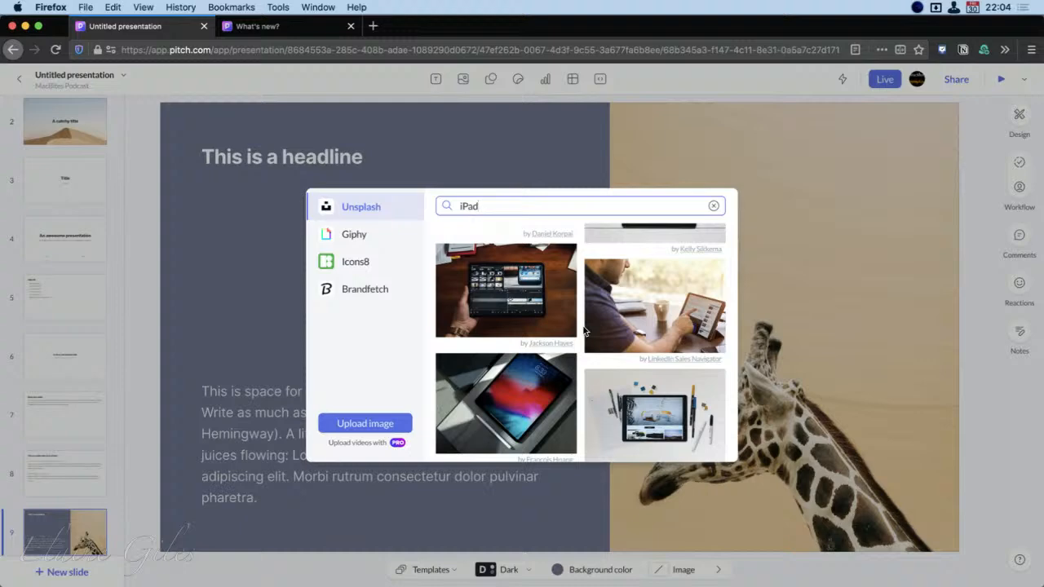
scroll(582, 330, down, 2)
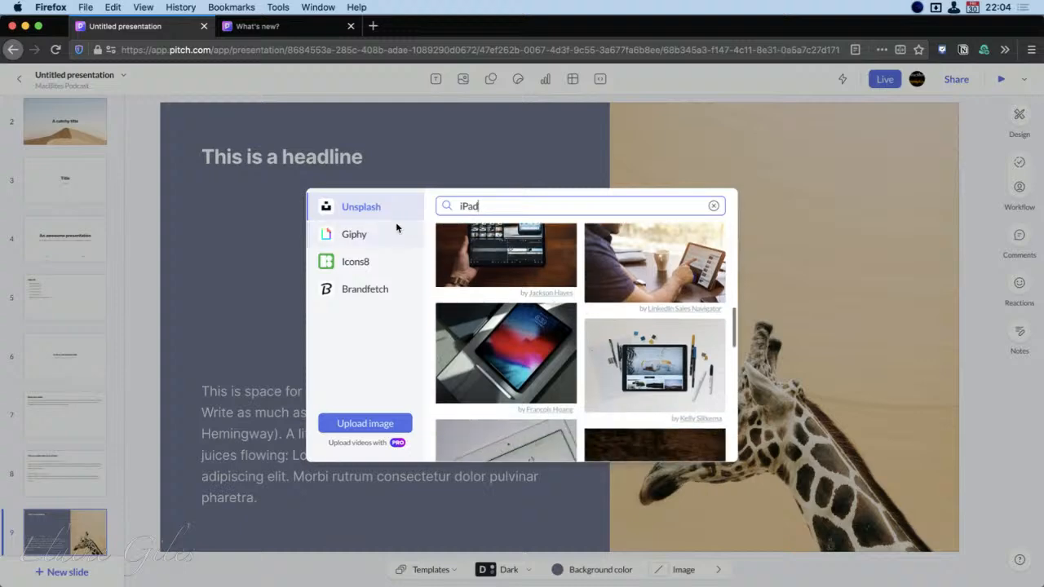
Switch the image source to Giphy and search it for "samoyed"
click(367, 237)
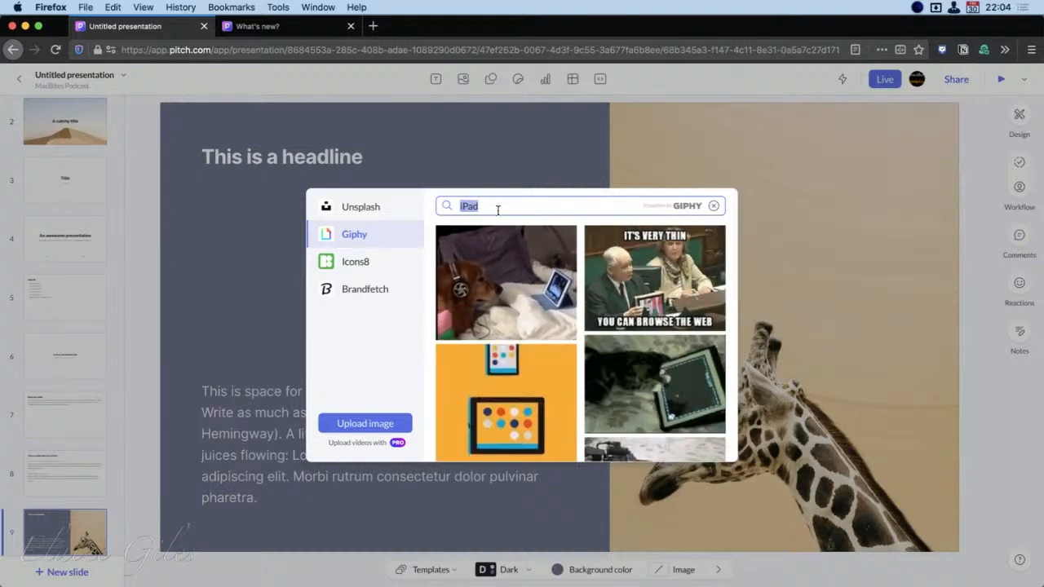
text(samoyed)
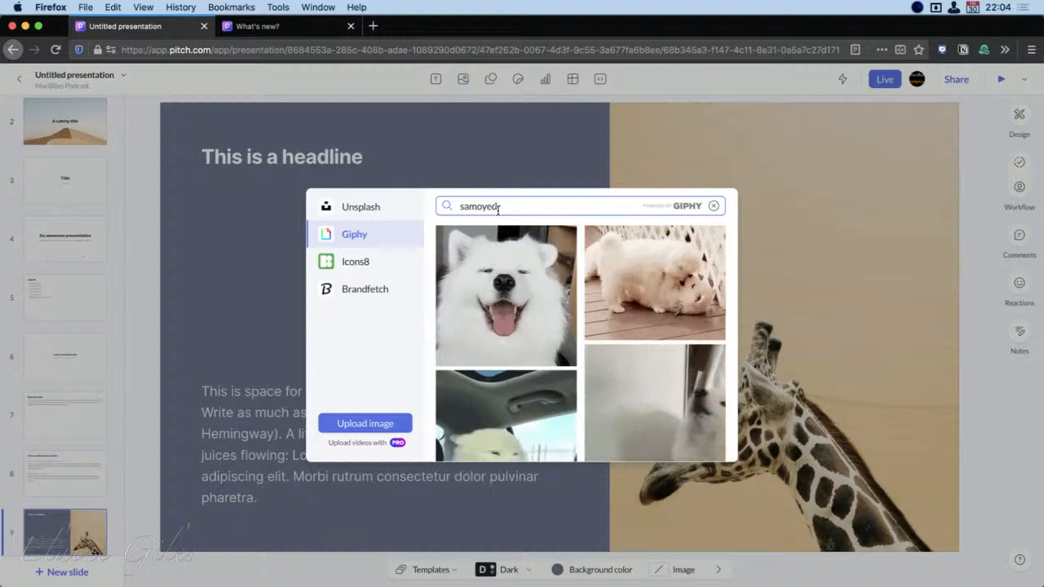
Browse the samoyed GIFs in Giphy, then switch the image source to Icons8 and search it for "rss"
scroll(573, 313, down, 5)
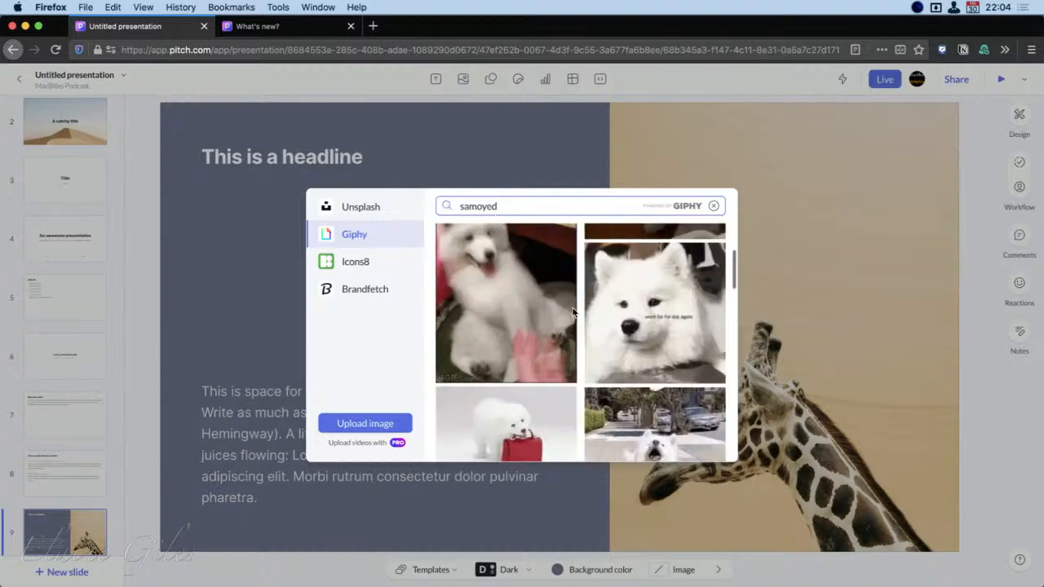
scroll(573, 313, down, 3)
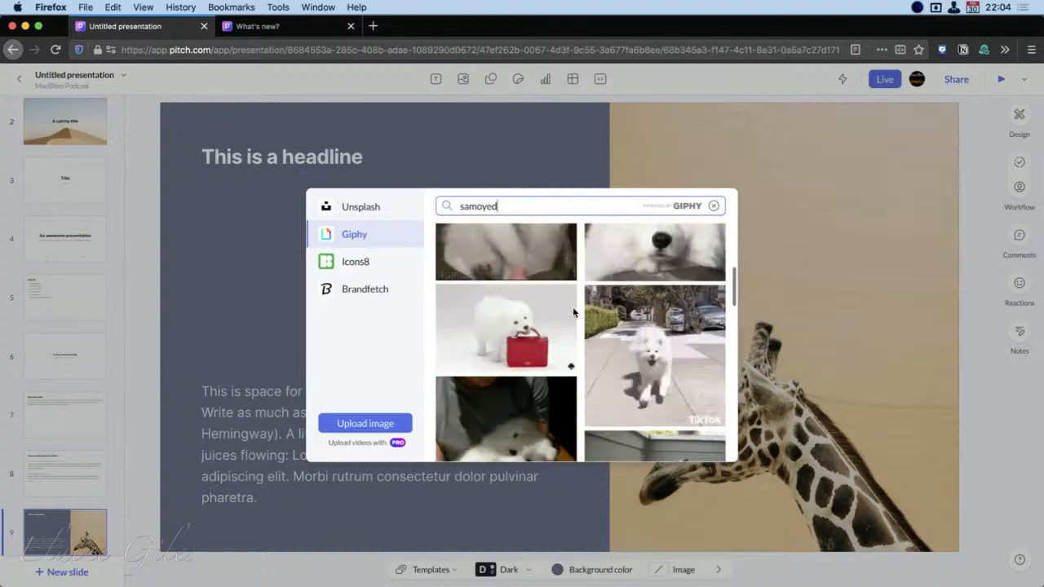
scroll(573, 312, down, 2)
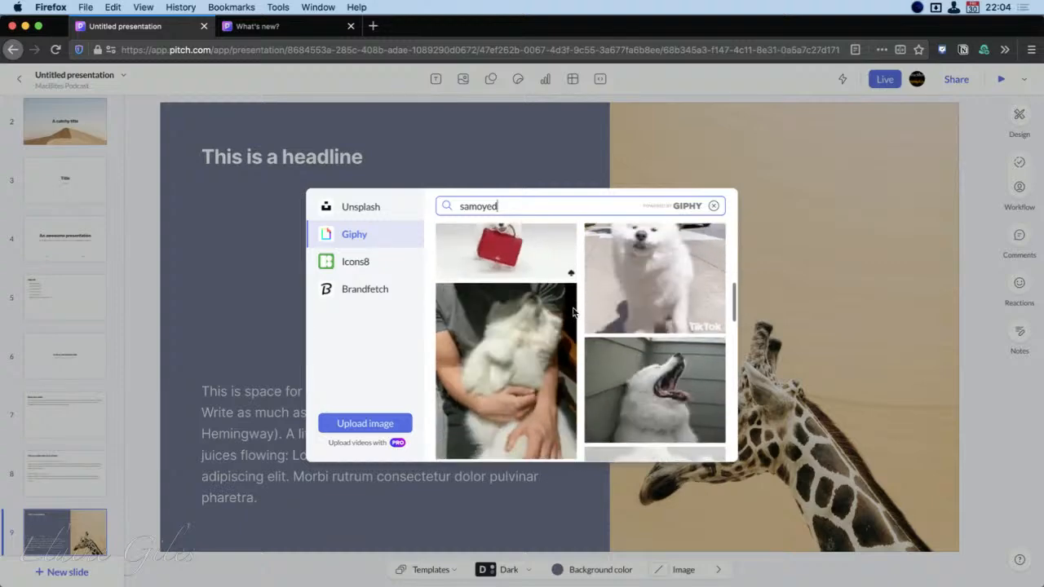
scroll(573, 312, down, 2)
scroll(574, 313, up, 5)
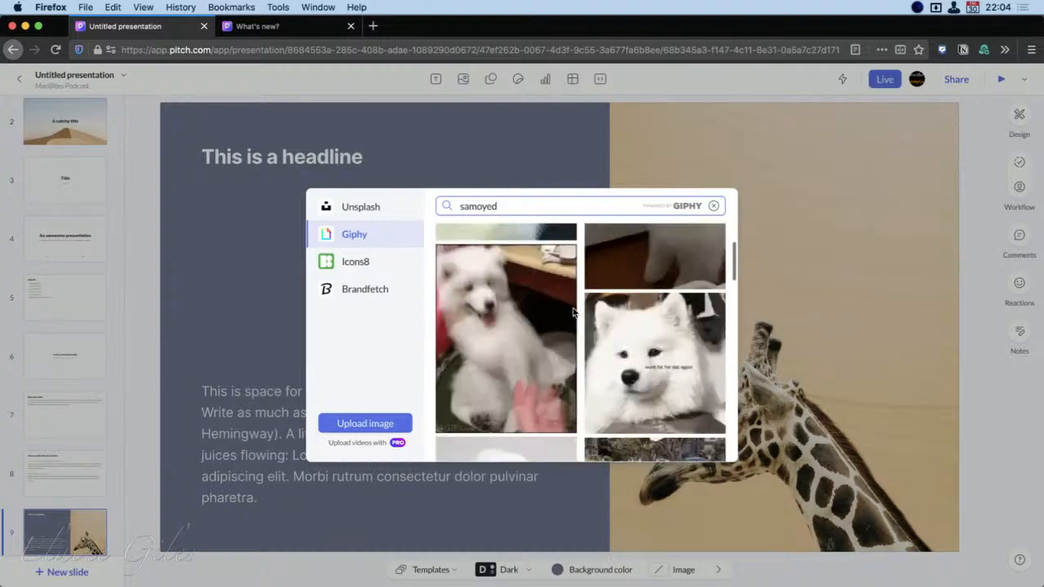
click(358, 262)
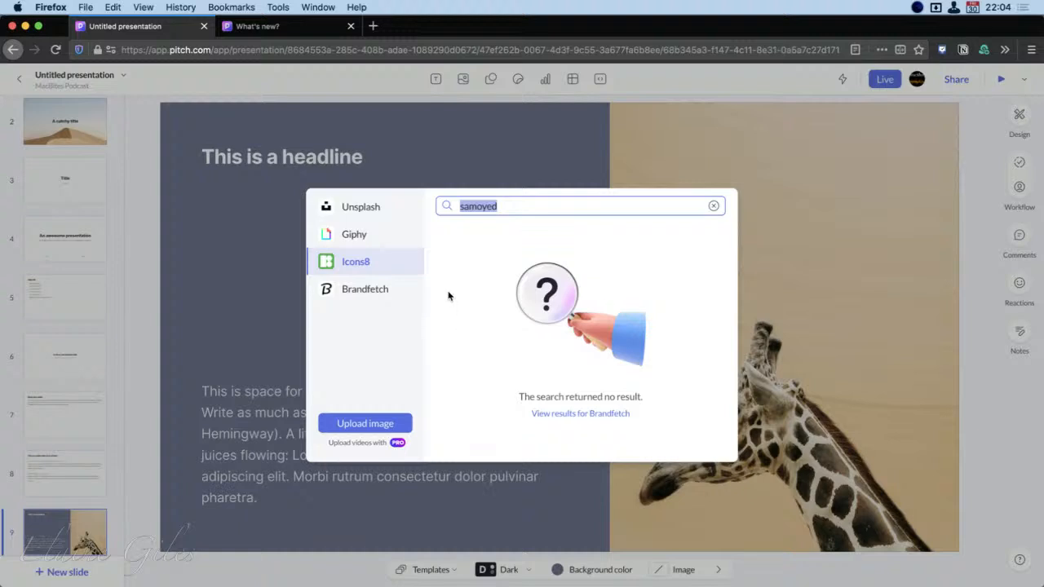
text(rss)
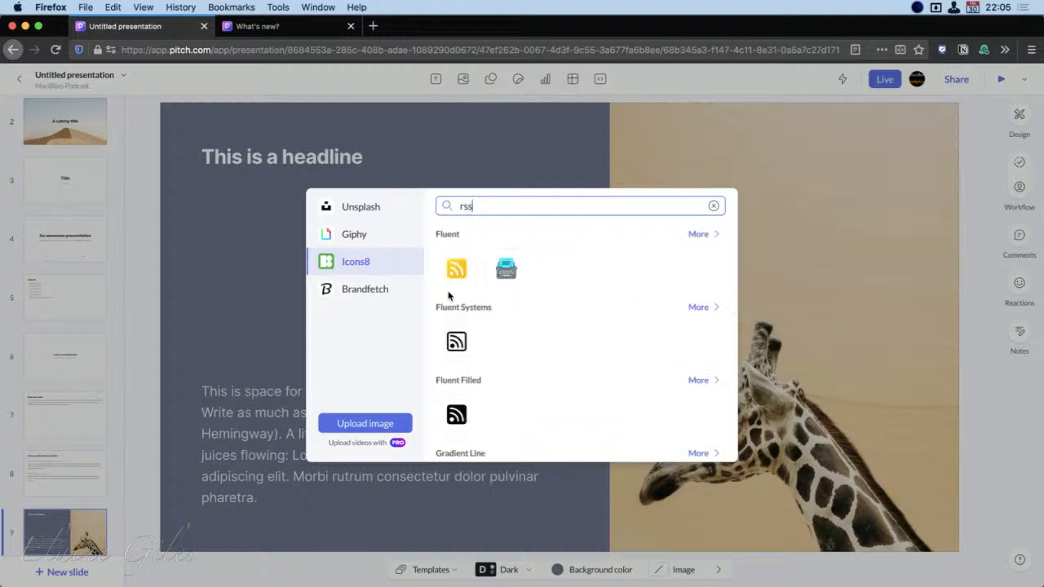
Search Brandfetch for "wwf" and set the WWF logo as the giraffe slide's background image
click(384, 291)
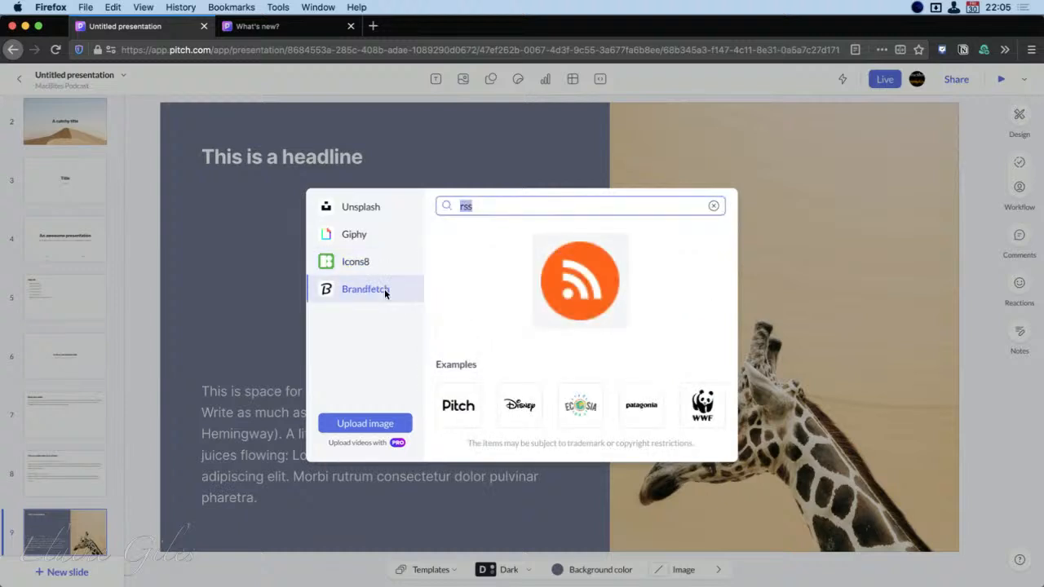
text(wwf)
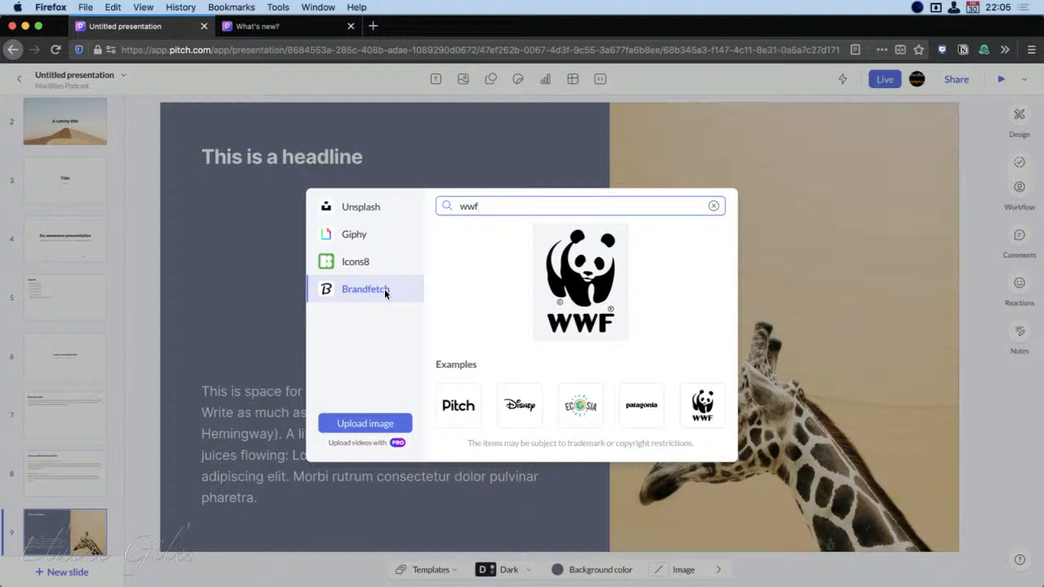
click(569, 295)
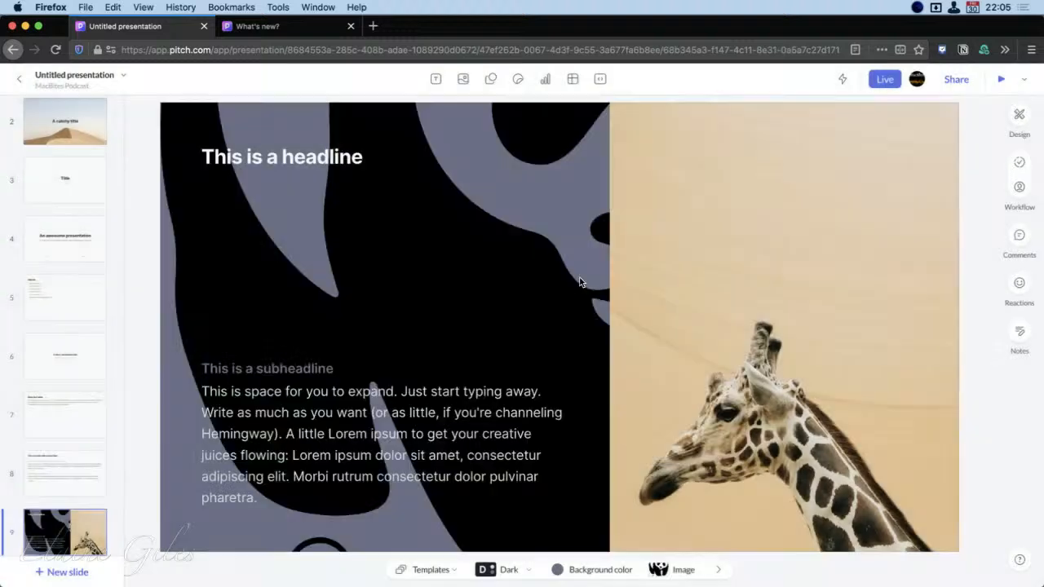
click(410, 238)
drag(431, 215, 415, 257)
Open slide 10 with the zebras and check the options available for the Light presentation style
scroll(51, 454, down, 6)
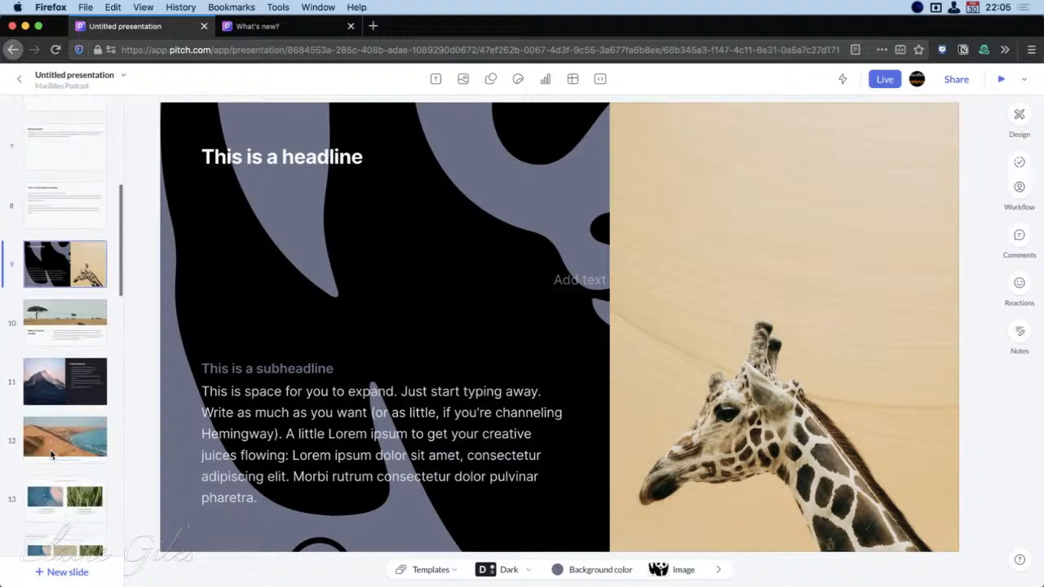
click(75, 299)
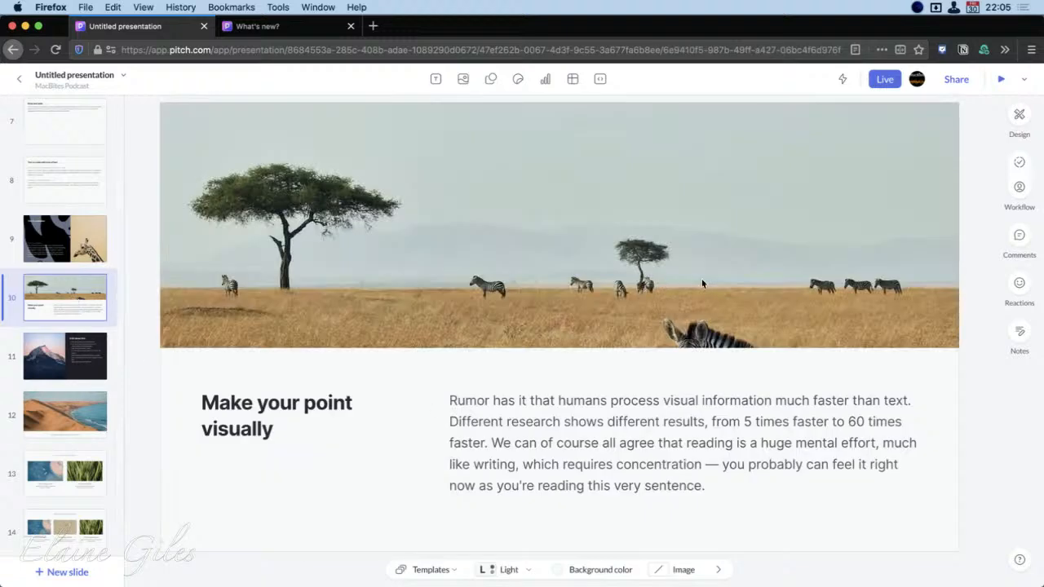
click(1019, 115)
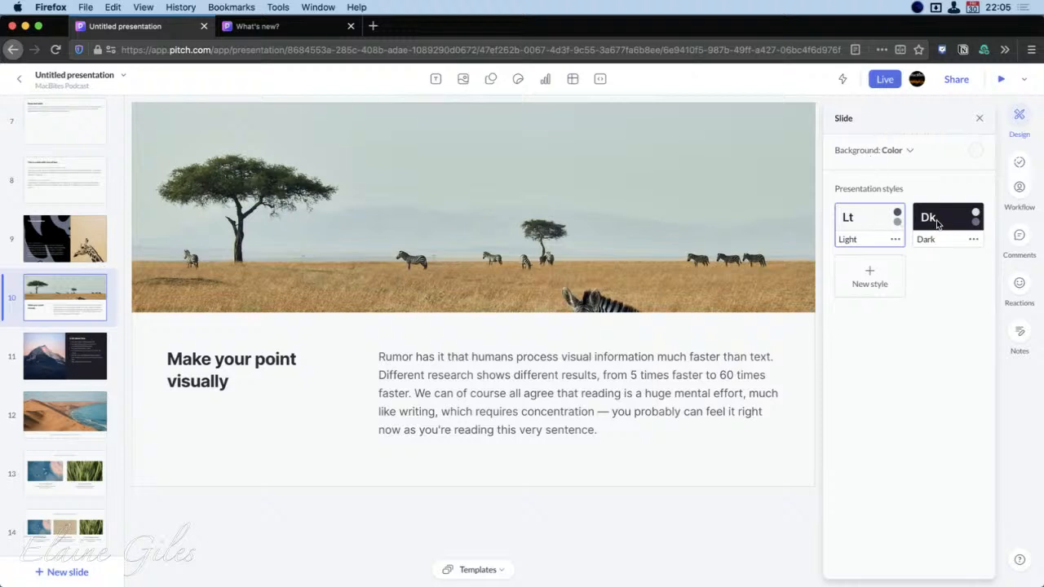
click(894, 239)
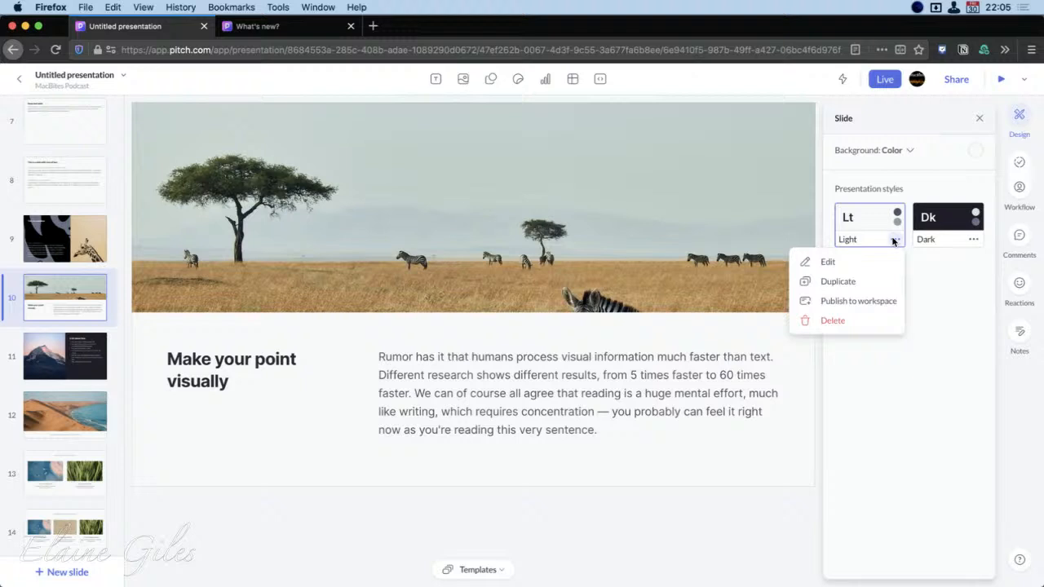
click(900, 396)
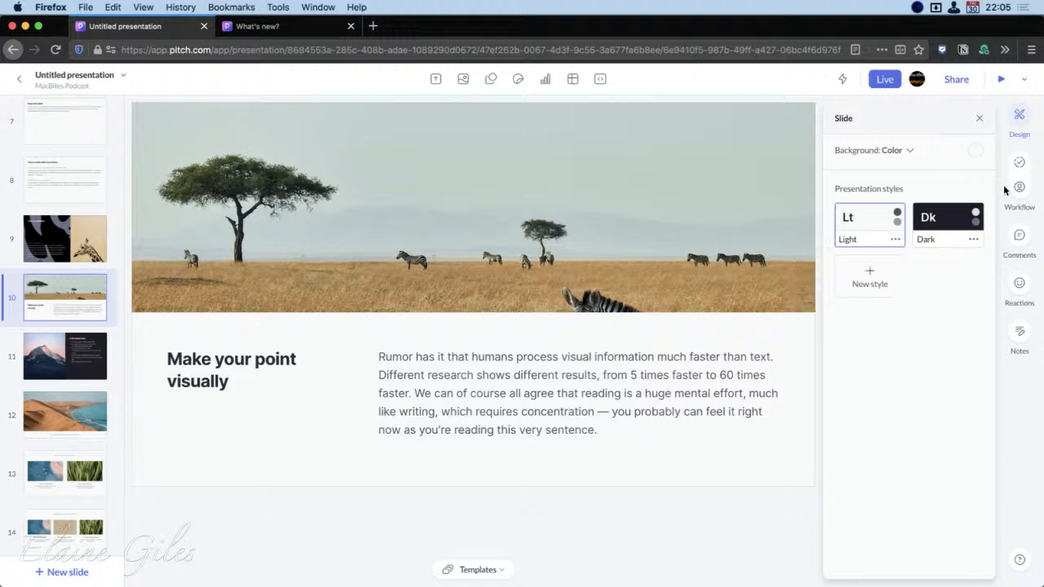
click(979, 118)
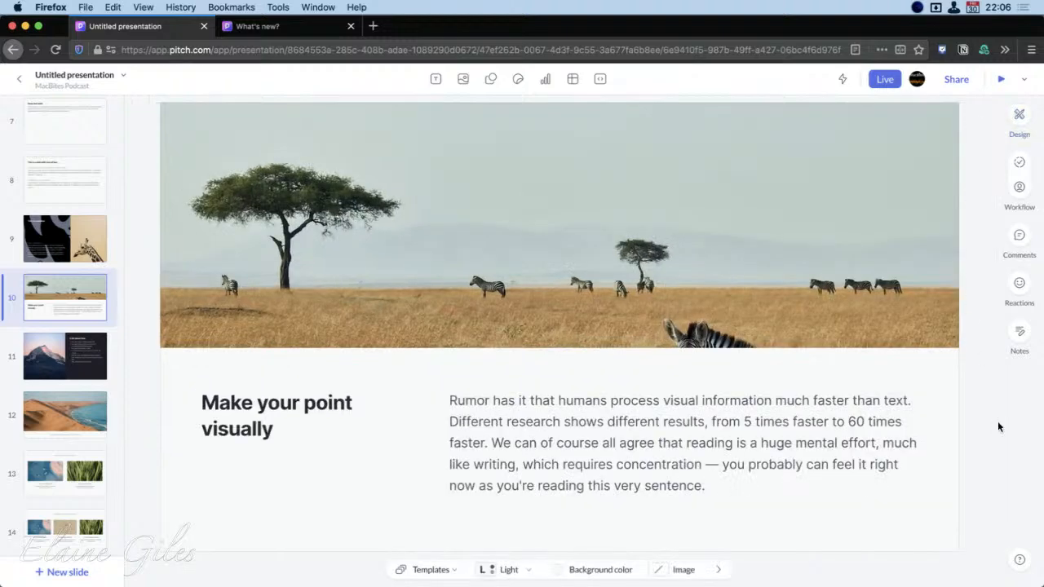
Look at the zebra slide's comments area and add the heart-eyes reaction to the slide
click(1019, 236)
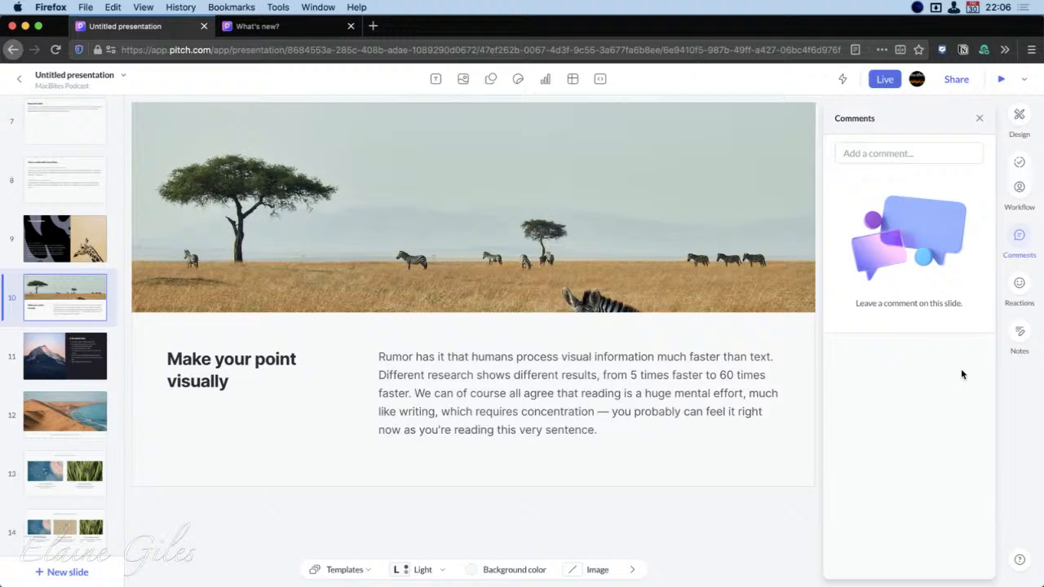
click(1021, 236)
mouse_move(1027, 300)
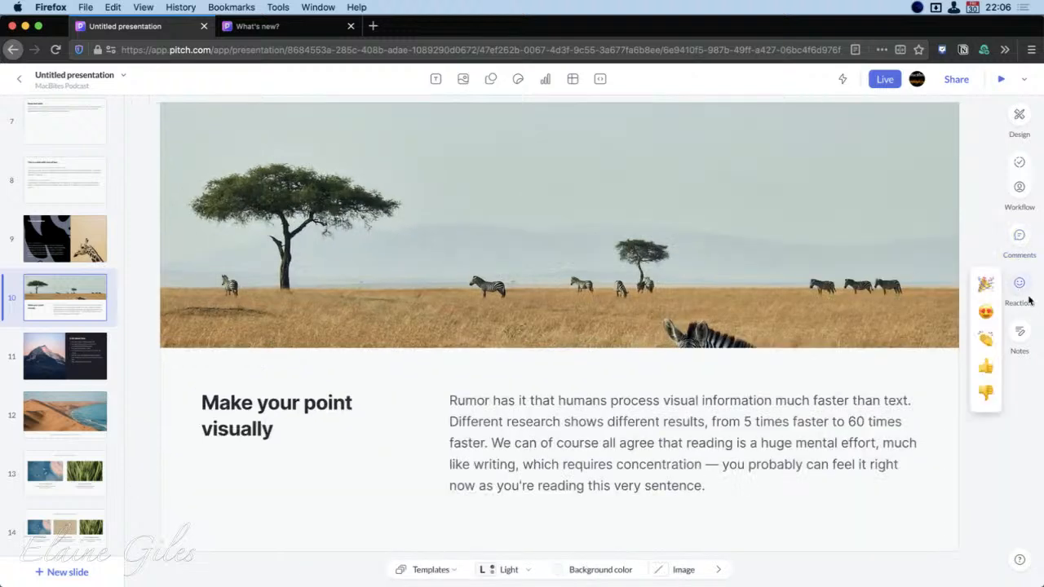
click(984, 312)
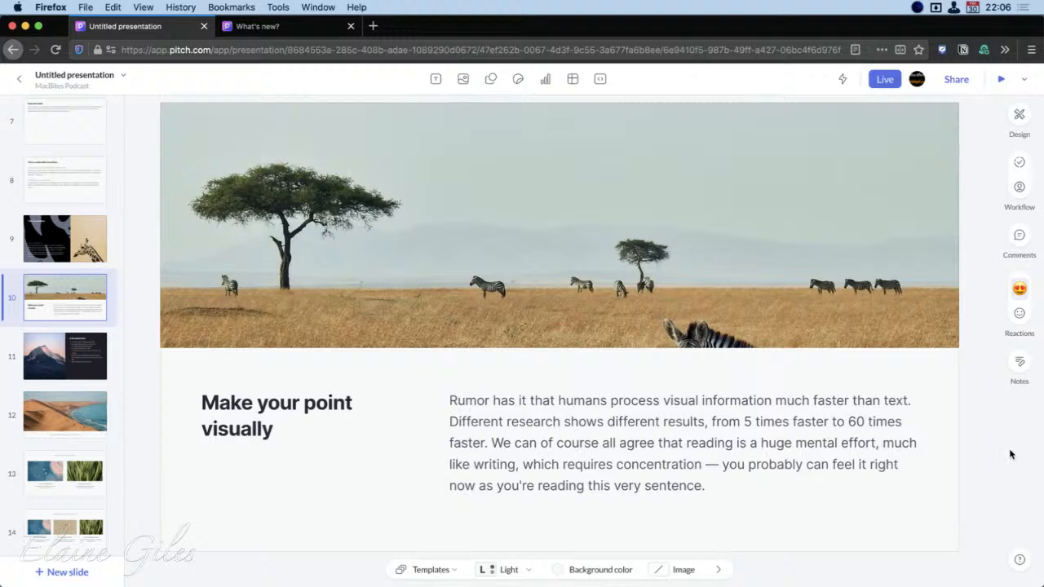
Add the speaker note "Notes for presenter" to the zebra slide and close the notes
click(1019, 363)
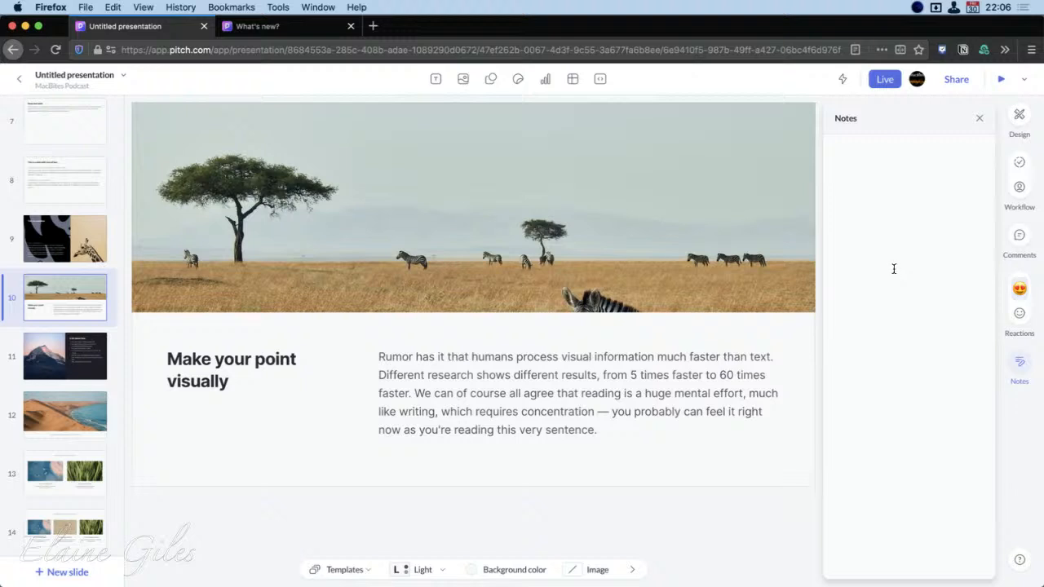
click(881, 216)
text(Notes for presenter)
click(1019, 363)
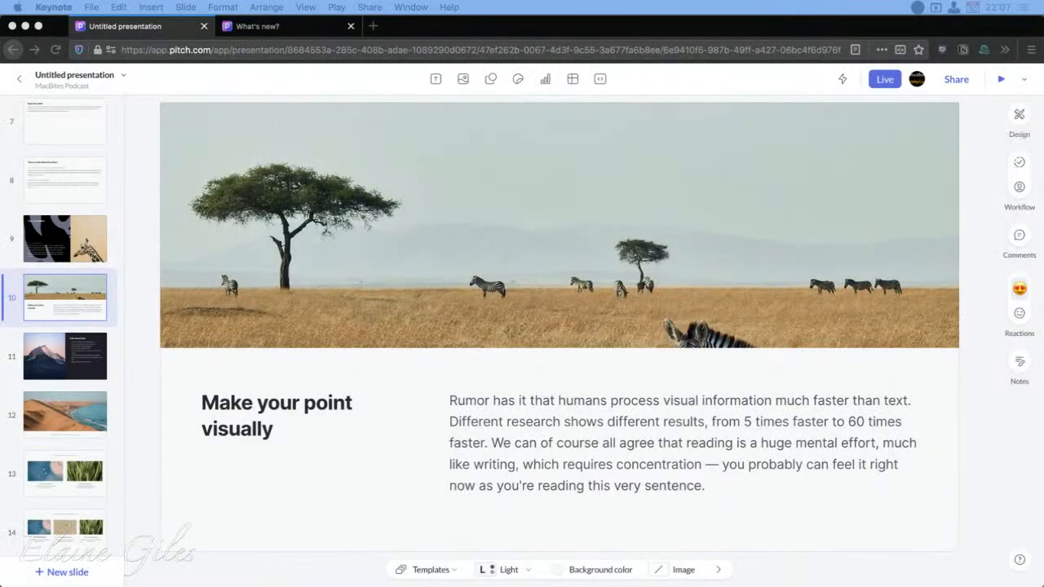
Bring Keynote's After Hours deck onto this screen, maximise it, and view the slides grouped under the first slide
drag(0, 272, 642, 67)
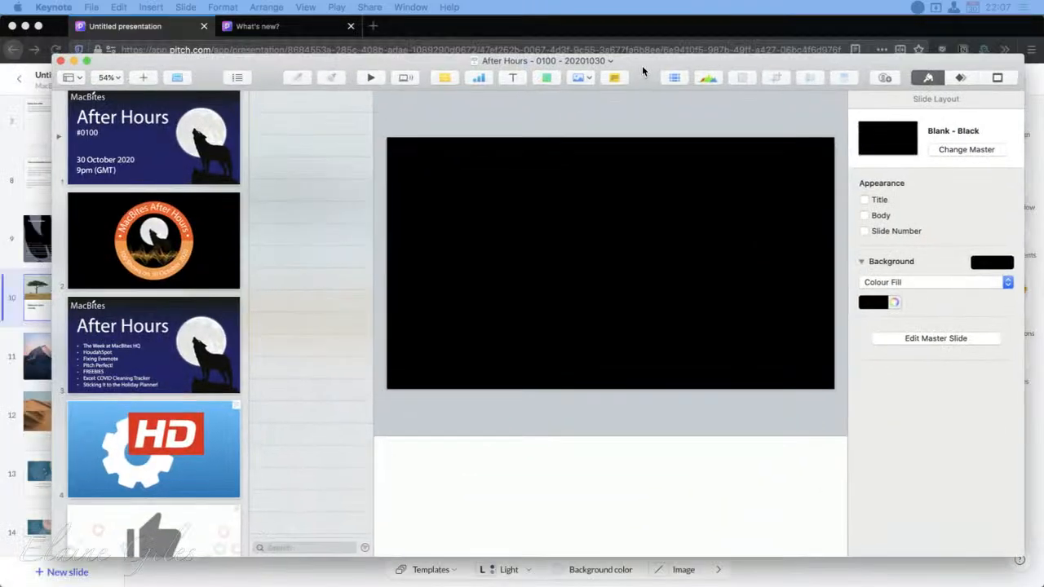
double_click(637, 69)
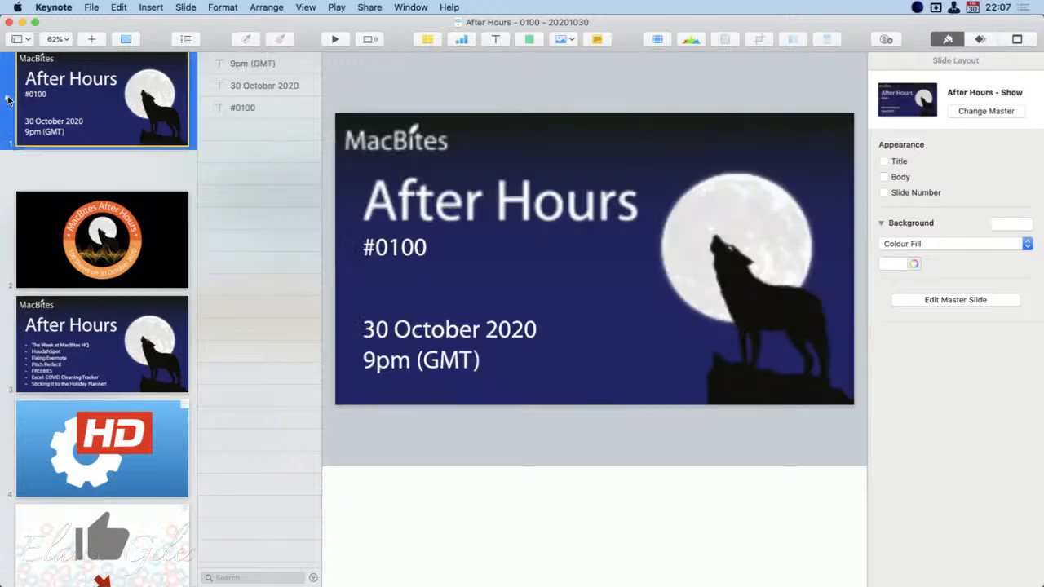
click(8, 102)
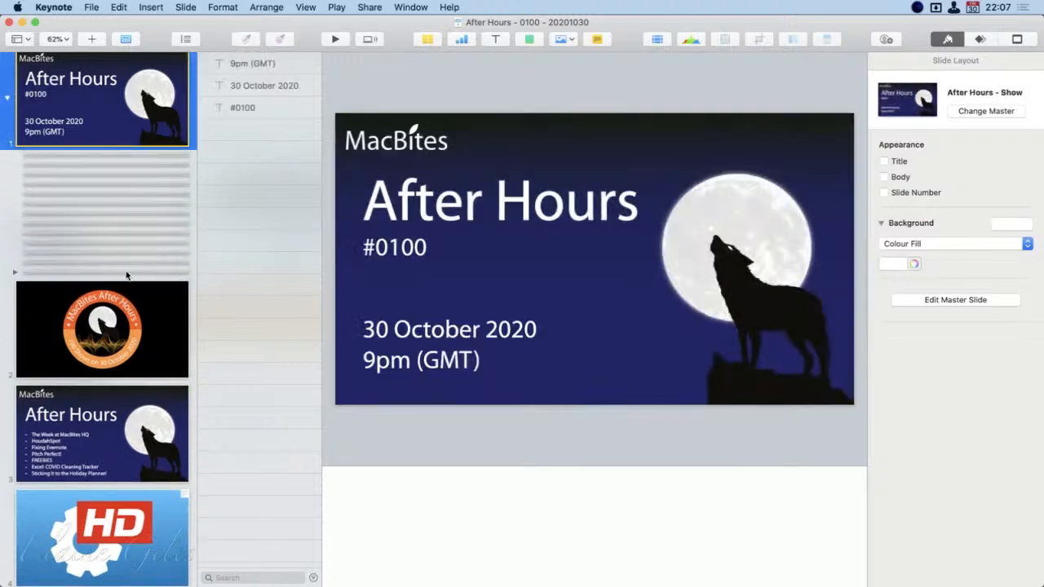
click(146, 163)
click(150, 172)
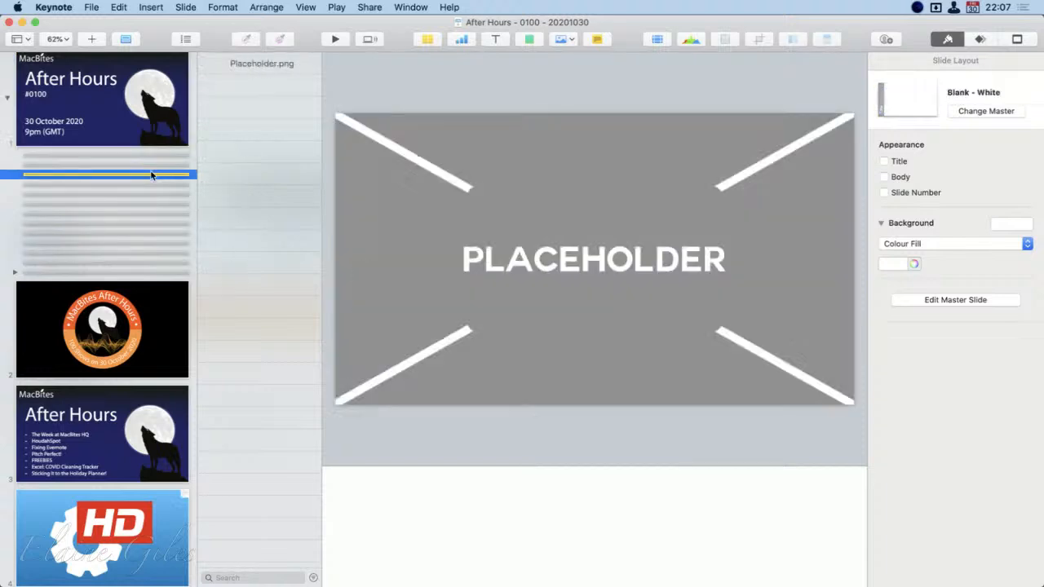
click(150, 186)
click(150, 194)
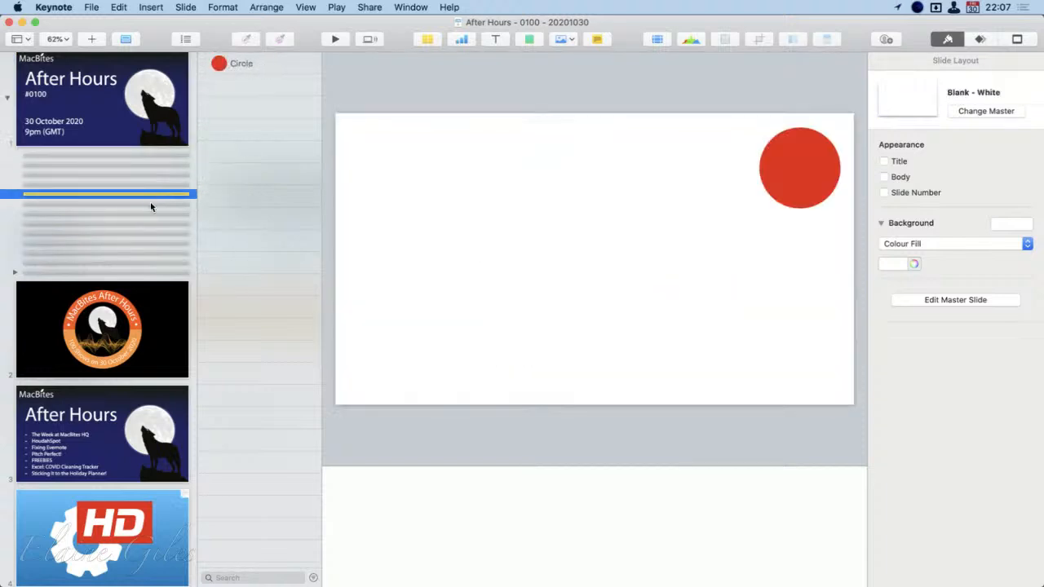
click(157, 203)
click(152, 214)
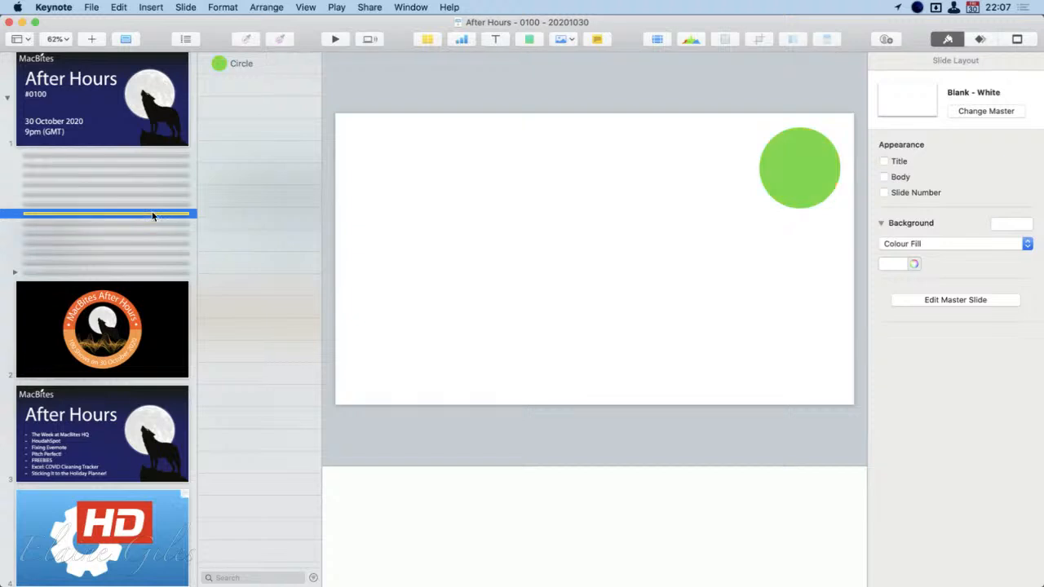
click(154, 222)
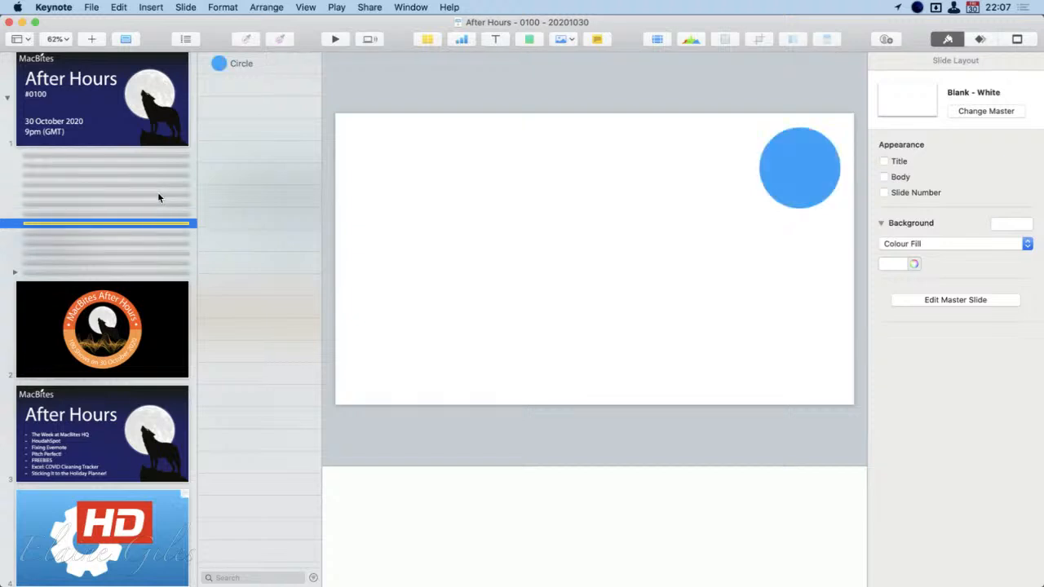
Copy the red circle from its grouped slide and review the amber, green and blue circle slides
click(157, 194)
click(815, 173)
key(super+c)
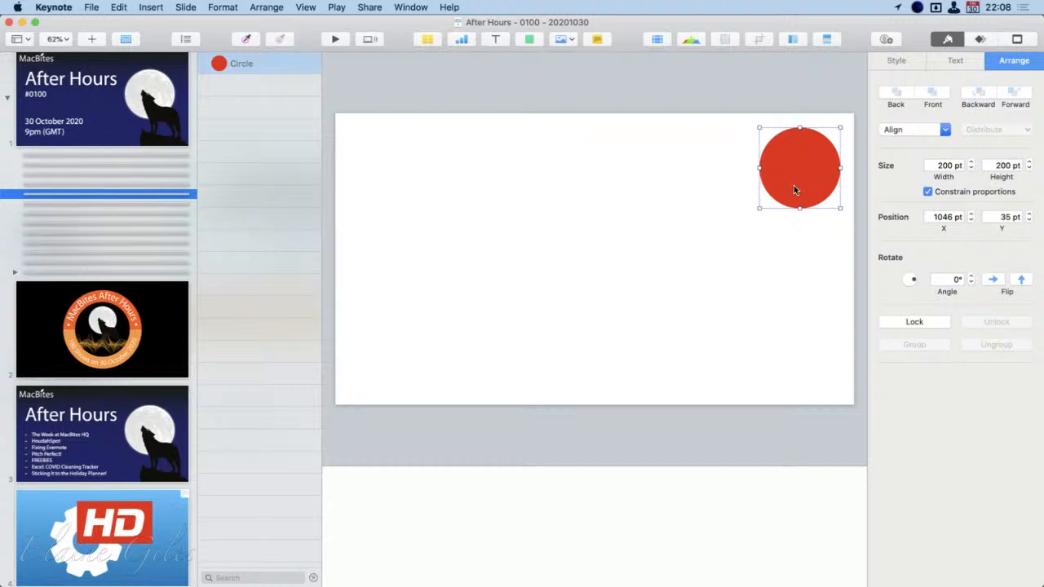
click(79, 203)
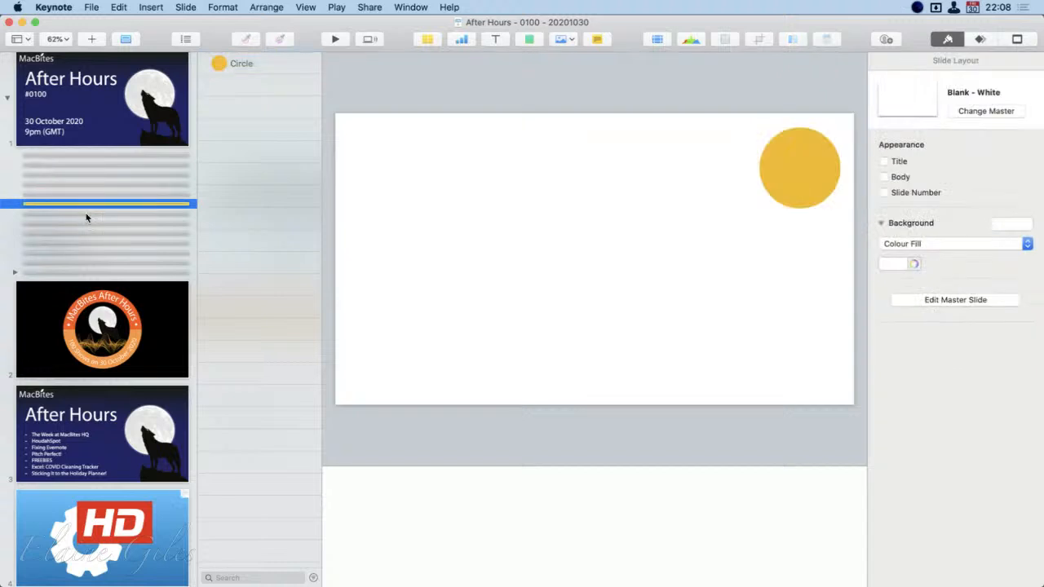
click(88, 213)
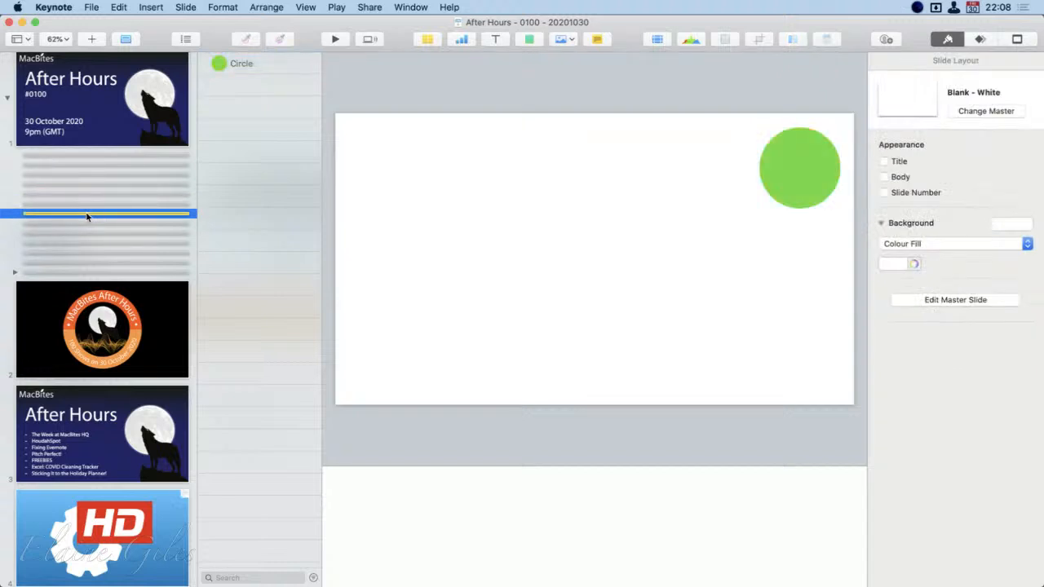
click(88, 223)
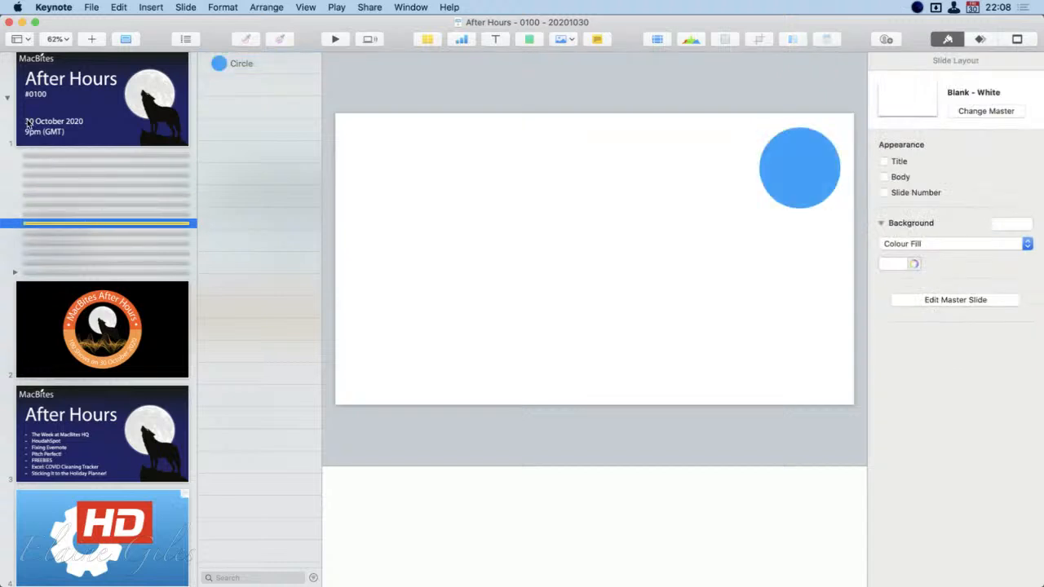
Collapse the first slide's group, skim the deck's topic slides, and return to the Pitch presentation
click(6, 98)
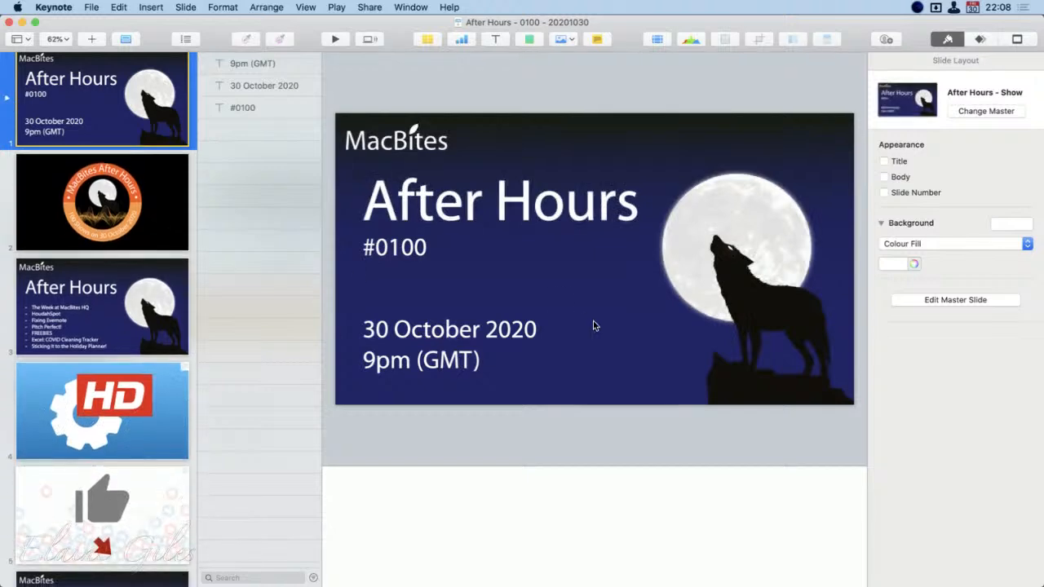
scroll(101, 280, down, 10)
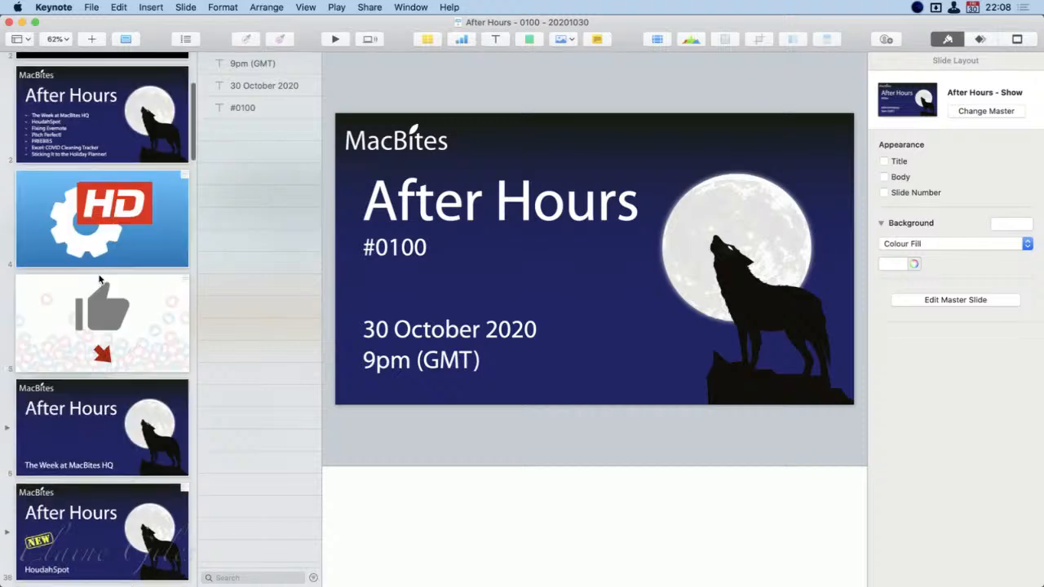
scroll(99, 280, up, 3)
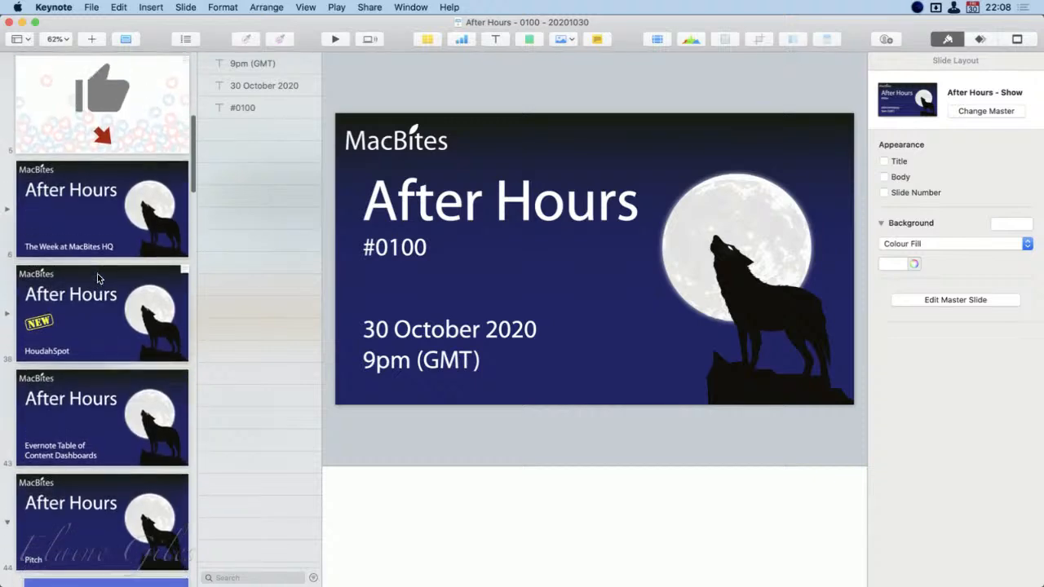
scroll(97, 279, up, 7)
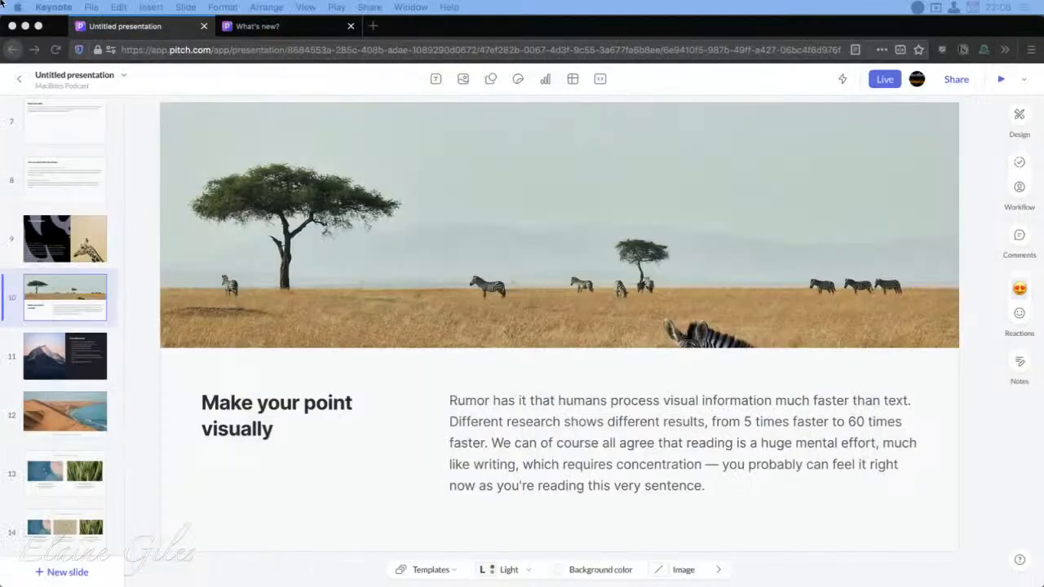
Open the recent Keynote deck "After Hours - 8888 - TEMPLATE" and skim its weekday and topic slides
click(91, 6)
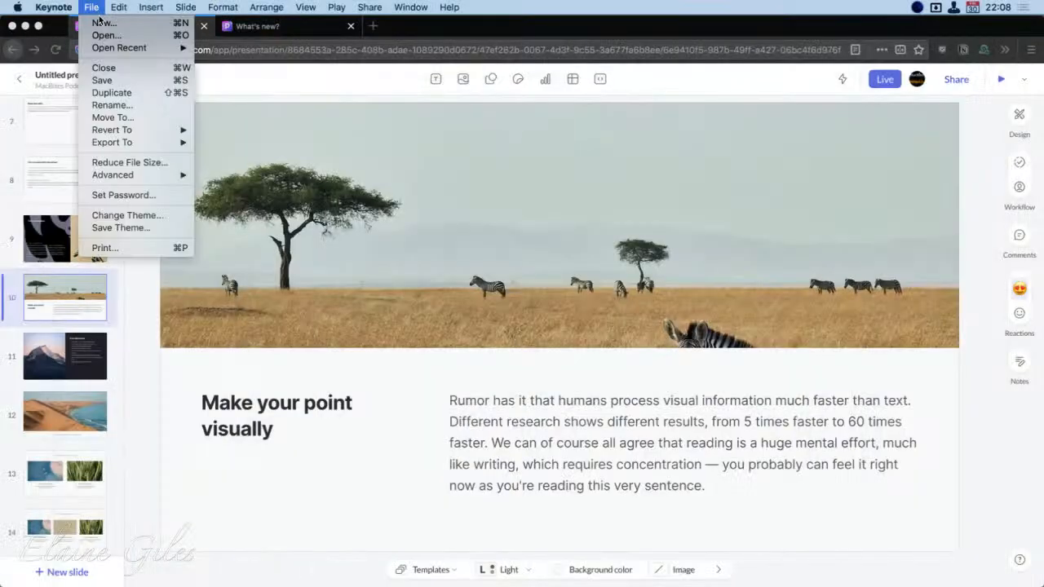
mouse_move(110, 46)
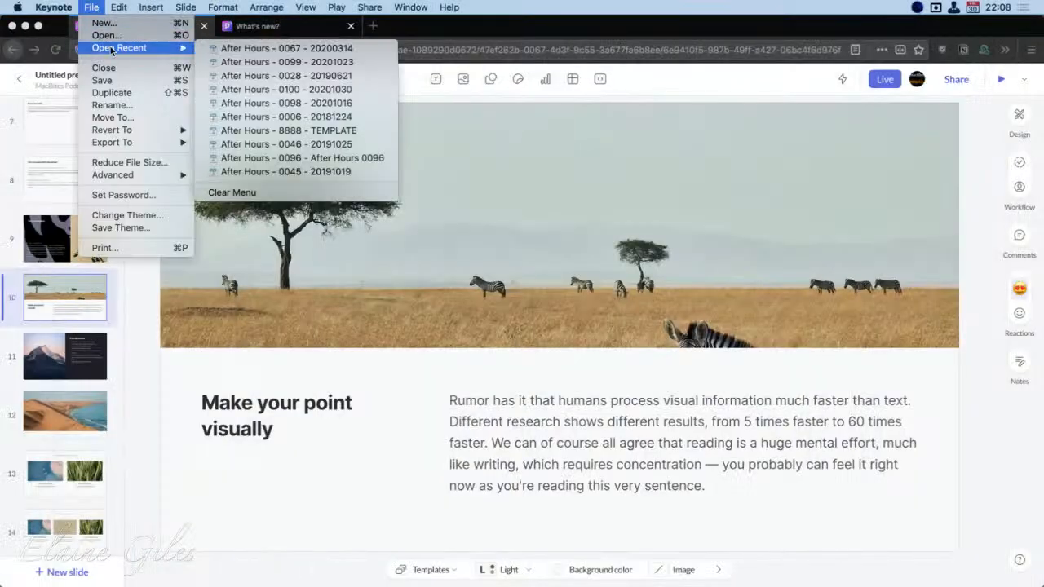
click(302, 130)
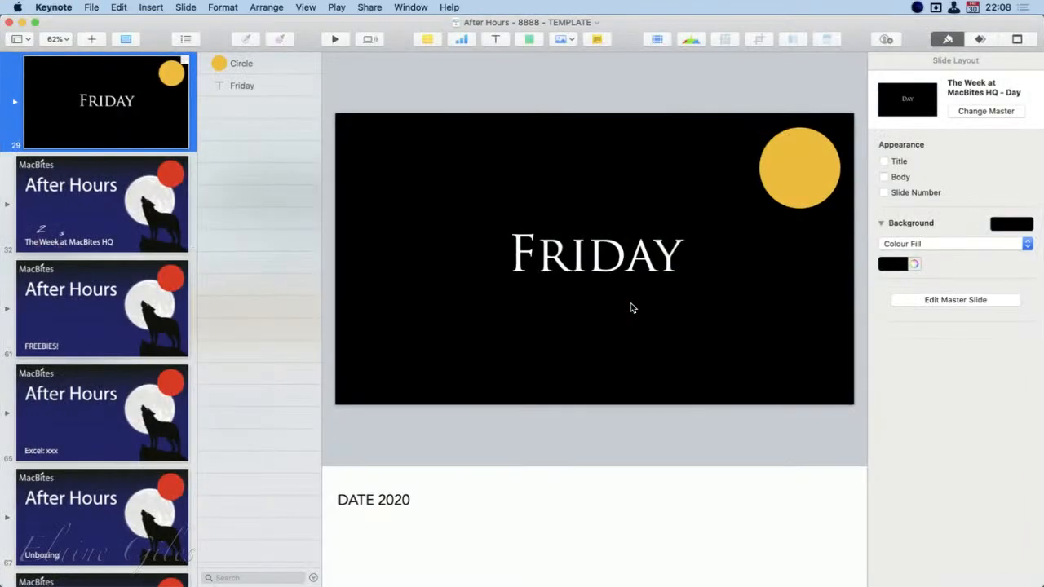
scroll(136, 352, up, 10)
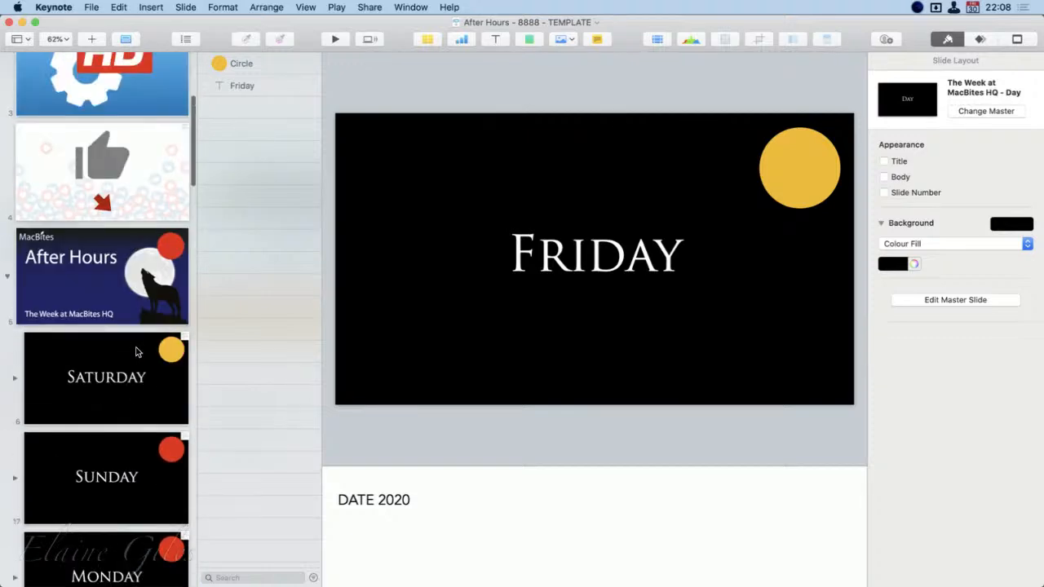
scroll(130, 372, down, 5)
scroll(129, 373, down, 10)
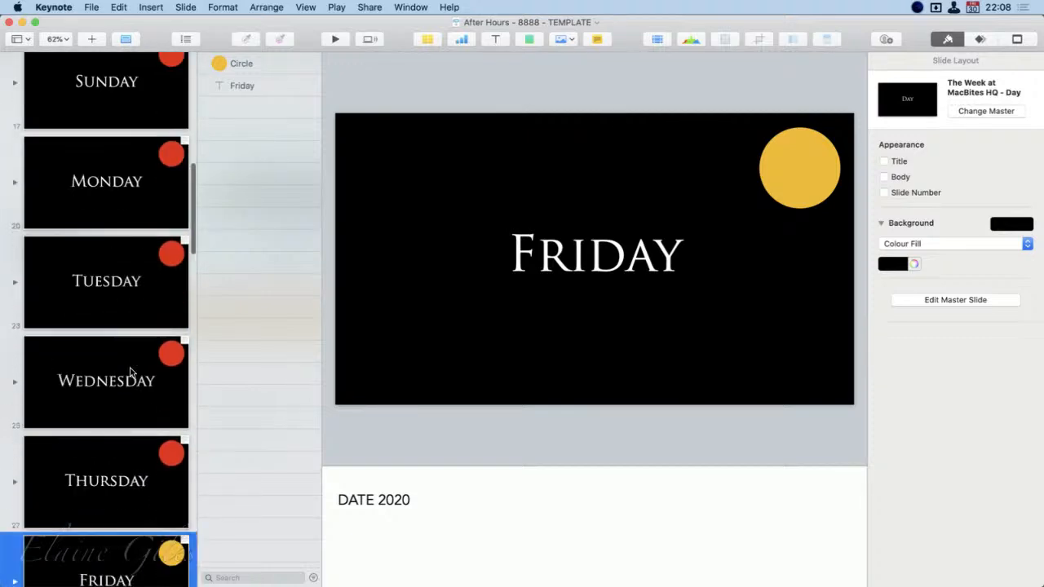
scroll(129, 372, down, 5)
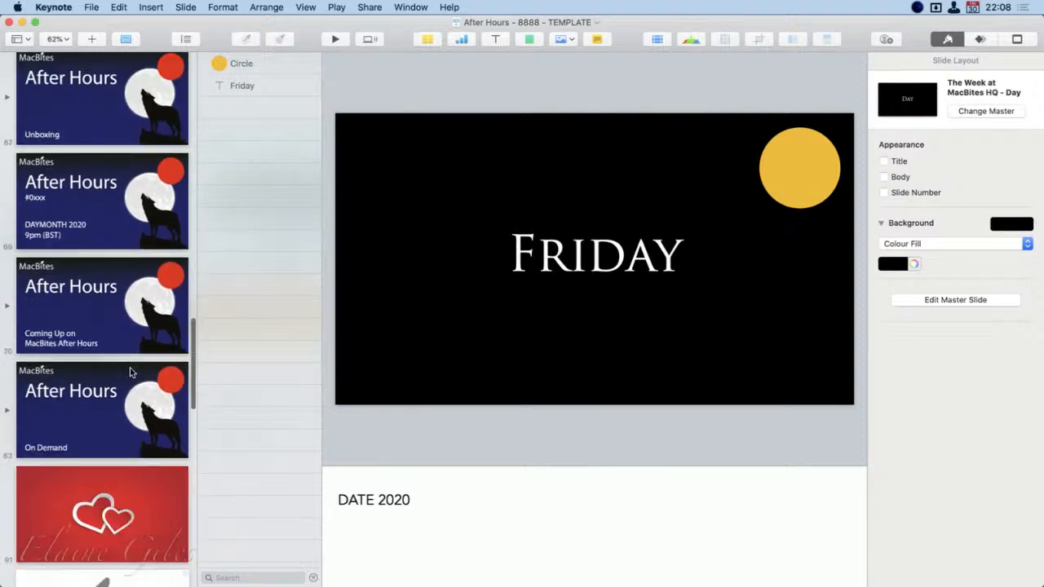
scroll(129, 367, up, 4)
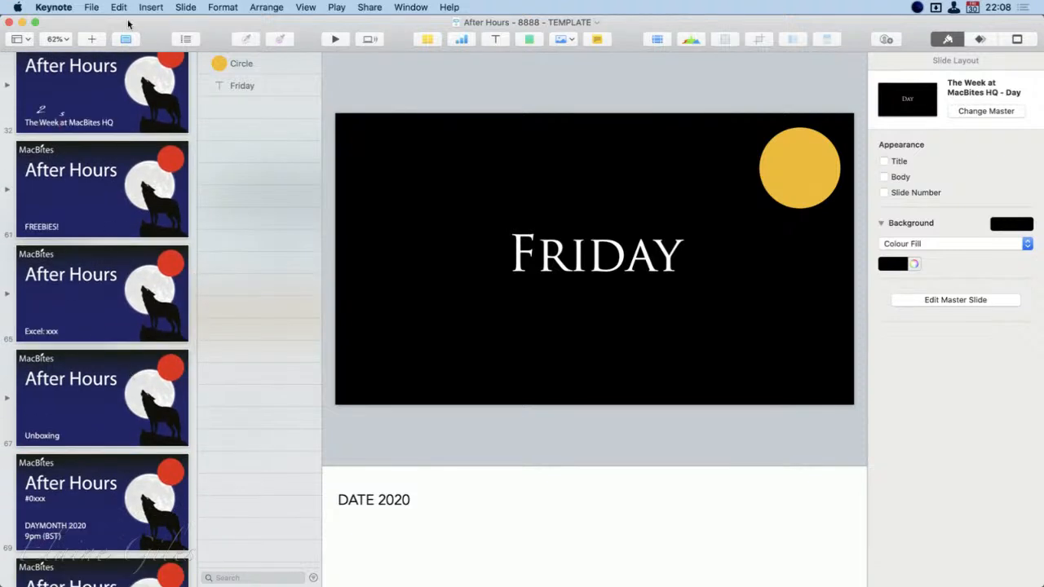
Duplicate the template deck and name the copy "After Hours - 0101 - 20201106"
click(93, 7)
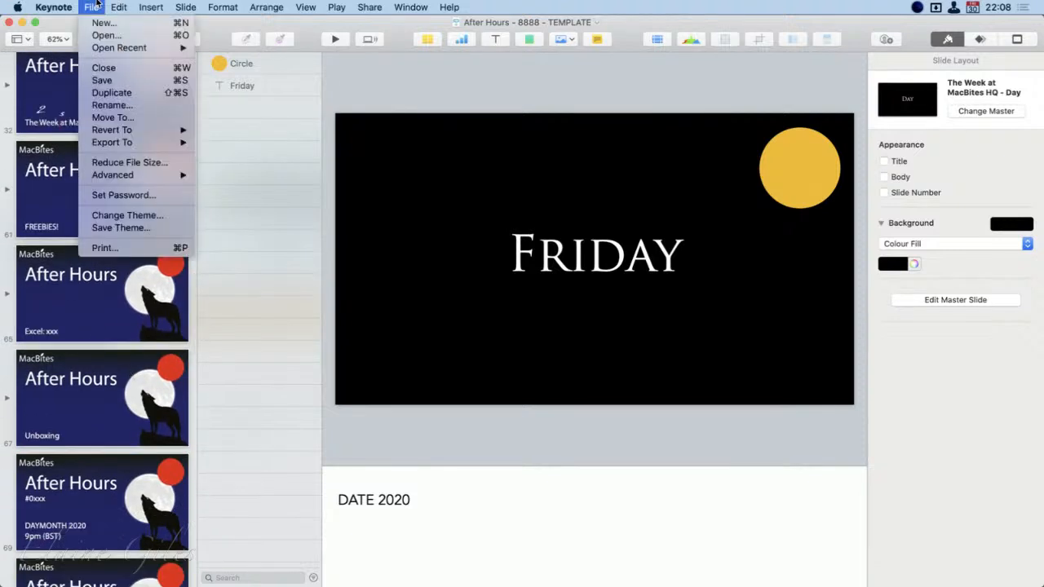
click(112, 92)
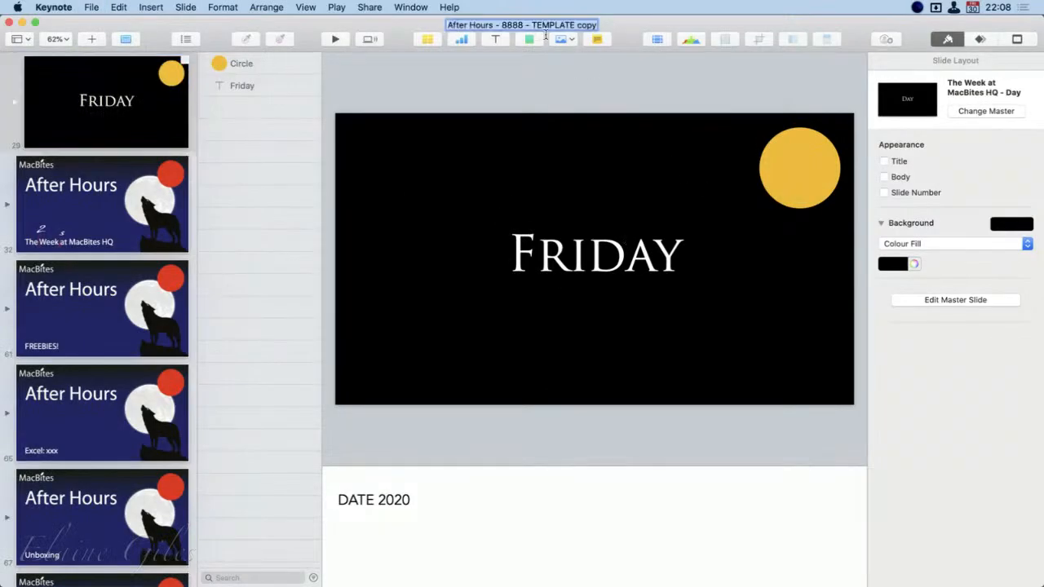
double_click(511, 25)
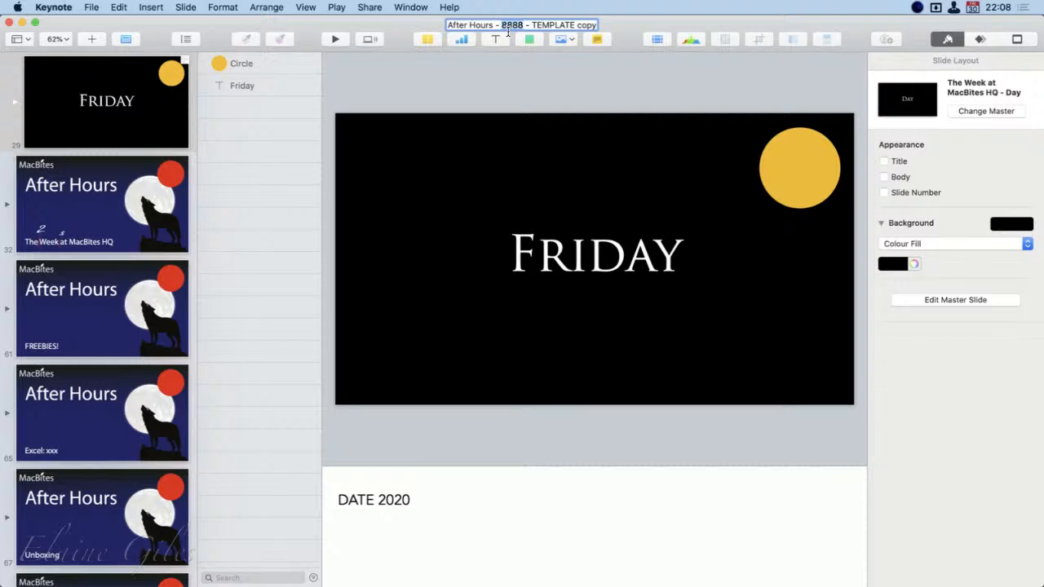
text(0101)
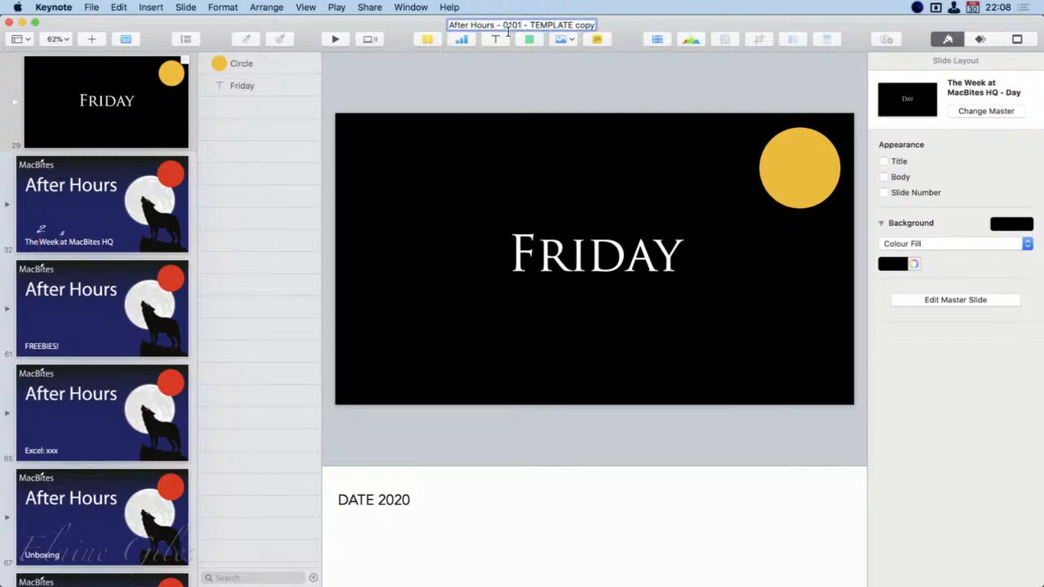
key(Right)
key(Right)
key(Right)
key(shift+super+Right)
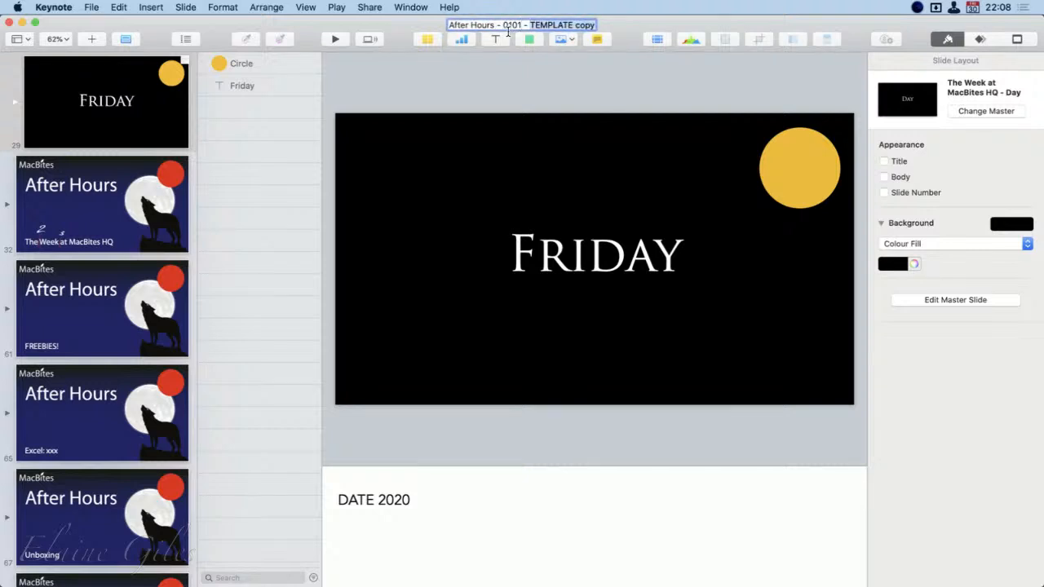
text(2020110)
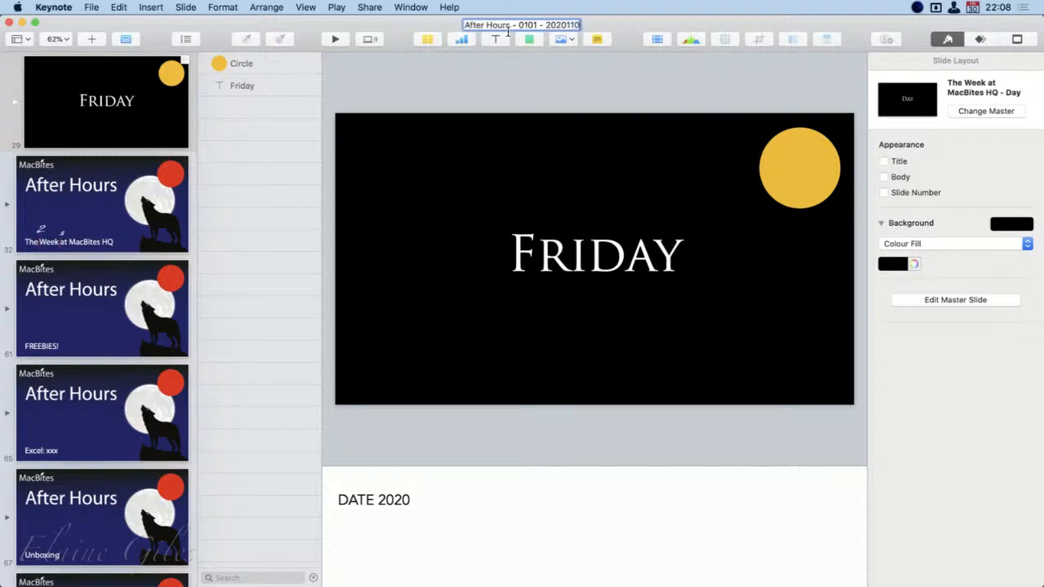
text(6)
key(Return)
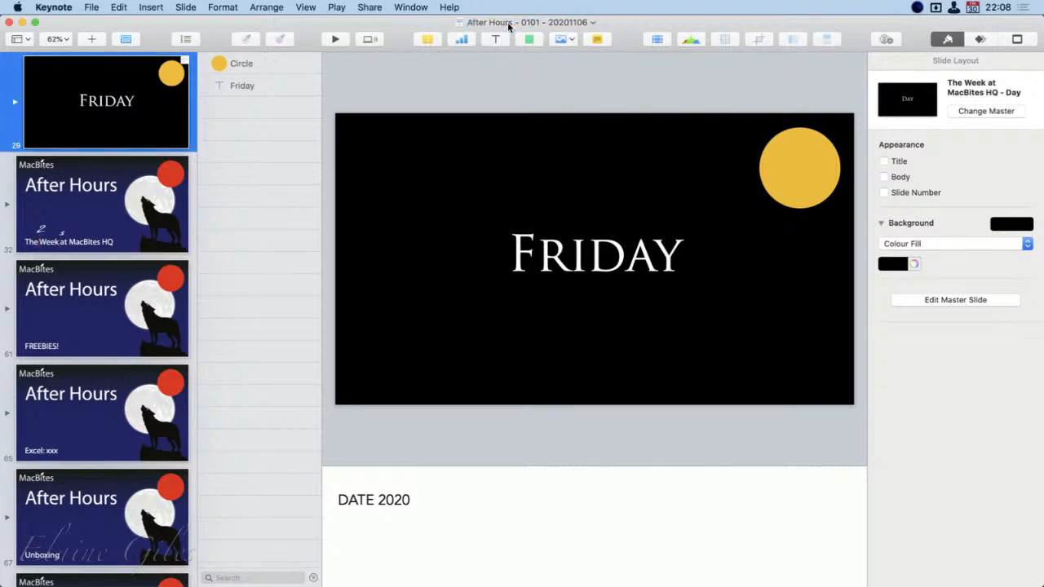
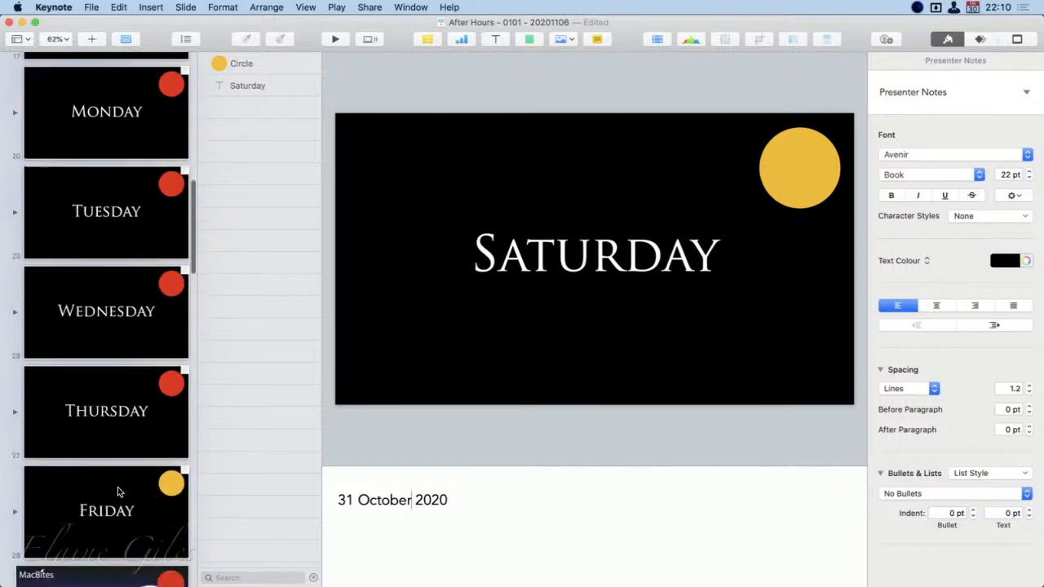
Collapse the "The Week at MacBites HQ" slide group, save the new episode deck and close it
scroll(118, 487, up, 6)
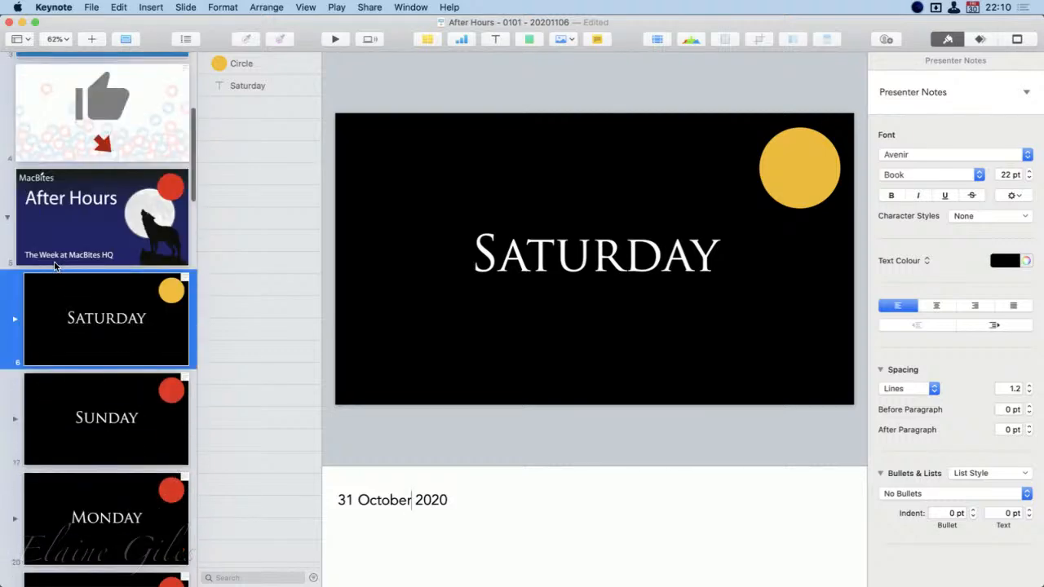
click(7, 218)
key(super+s)
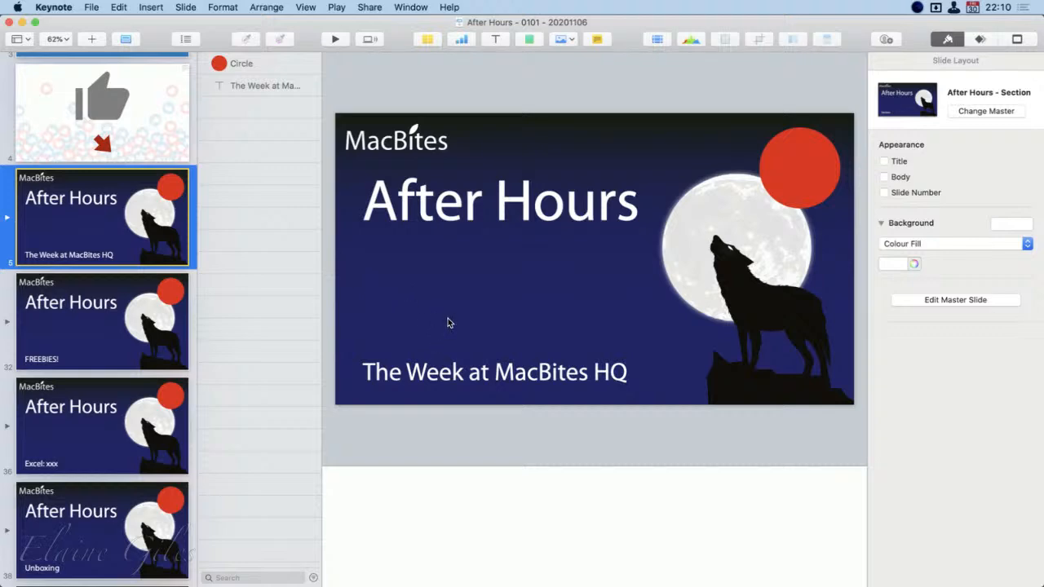
key(super+w)
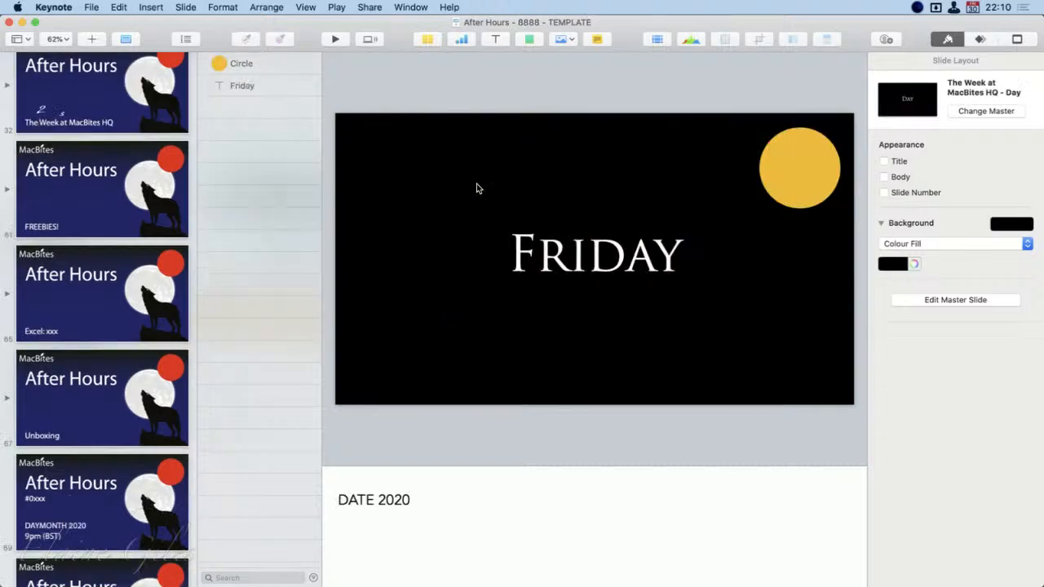
Close the "After Hours - 8888 - TEMPLATE" deck and return to the Pitch presentation in Firefox
drag(637, 27, 561, 267)
double_click(561, 266)
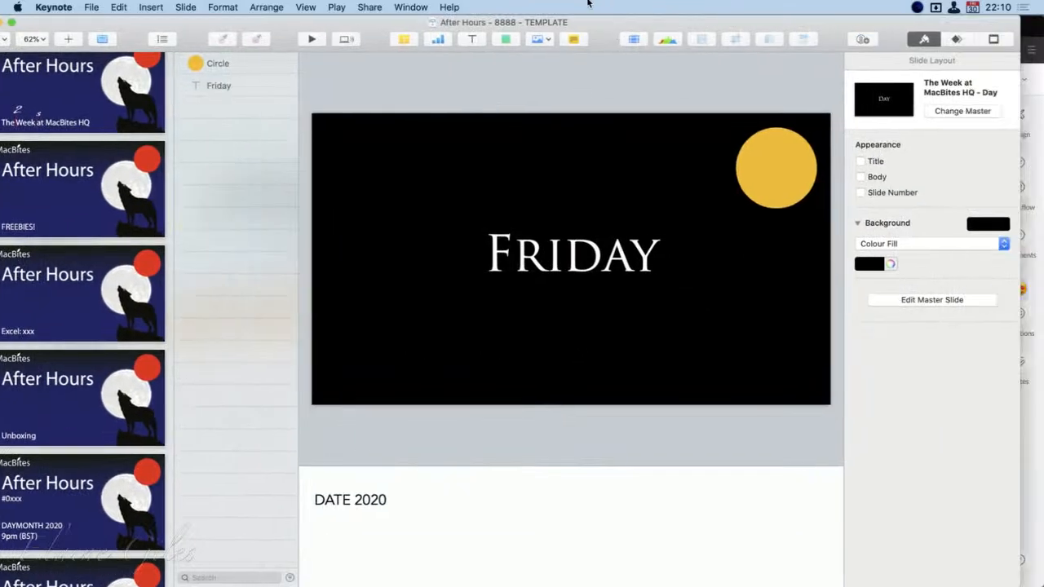
click(411, 7)
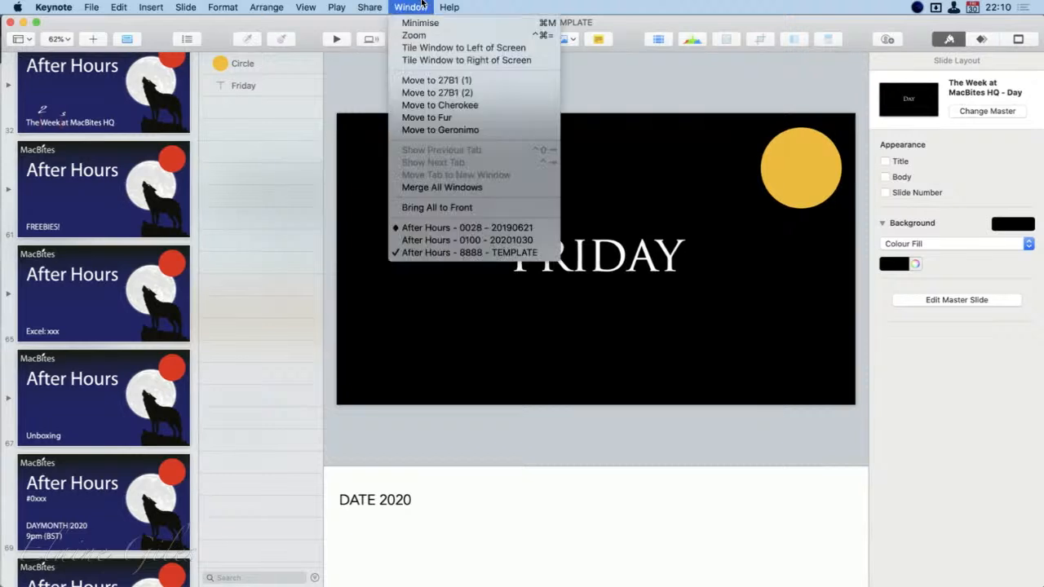
click(636, 121)
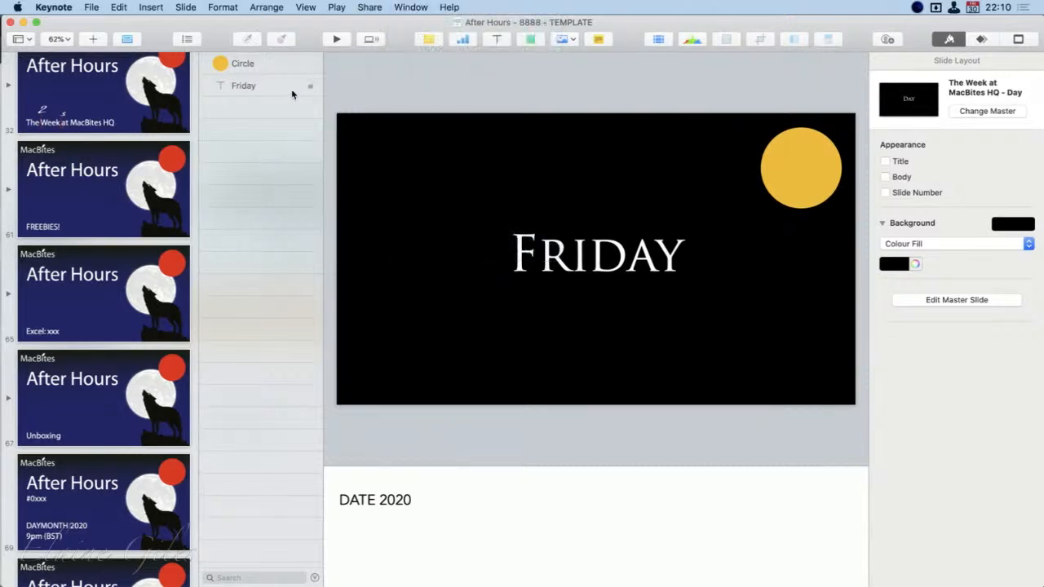
click(11, 24)
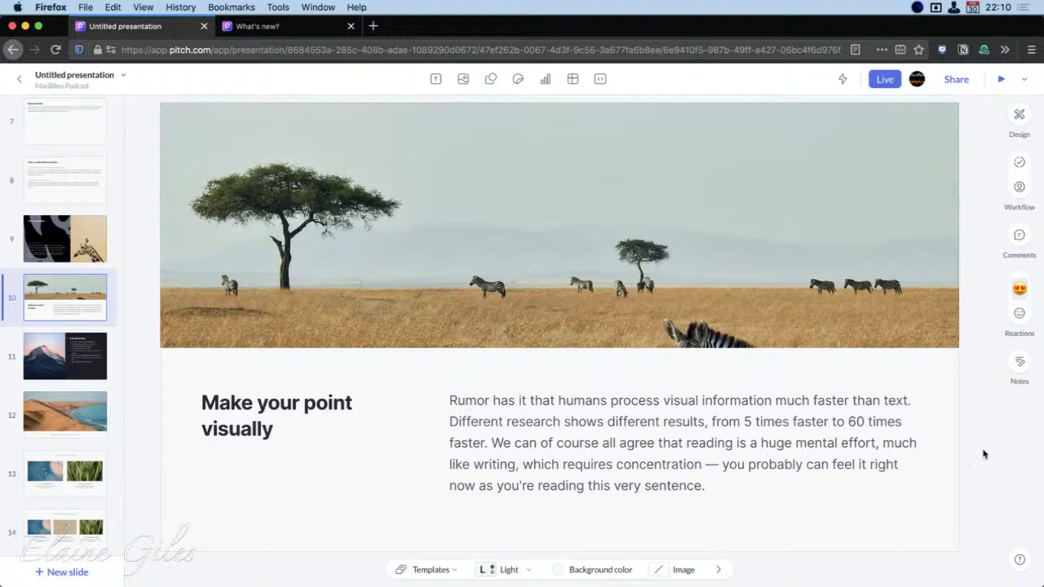
Check the assignee options for the "Make your point visually" slide and set its status to To do
click(893, 436)
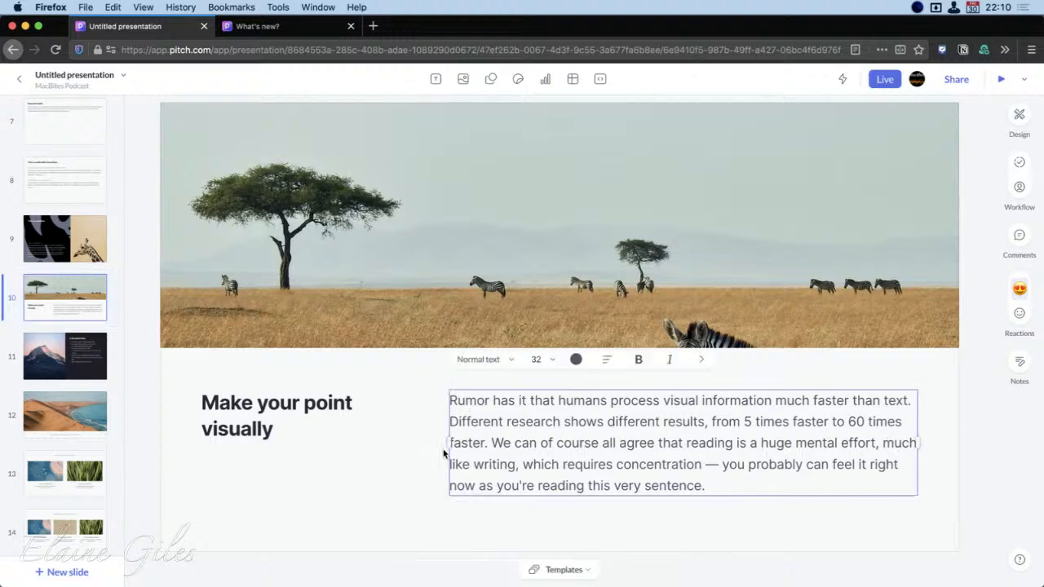
click(1020, 191)
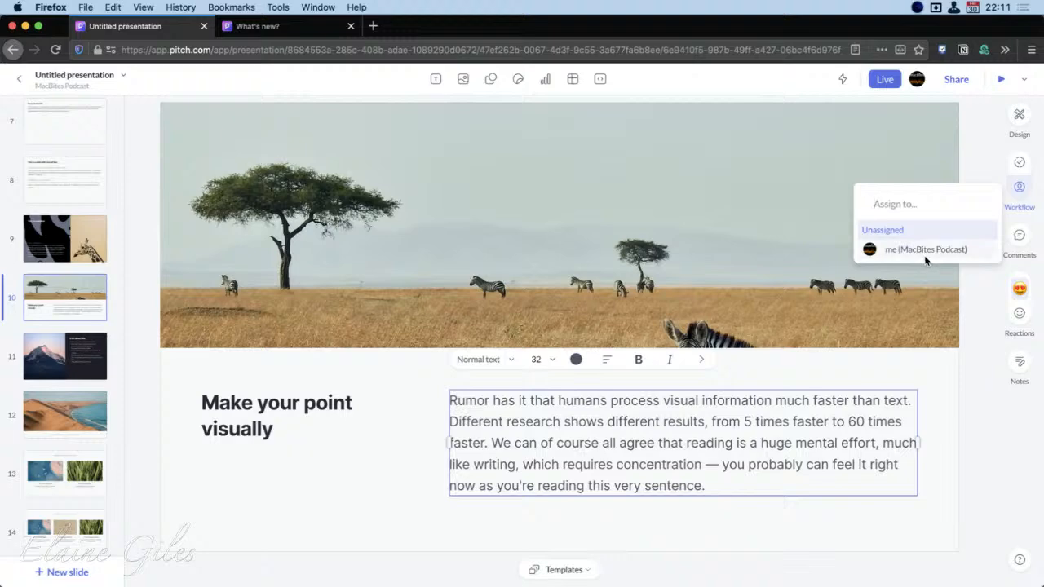
click(1015, 189)
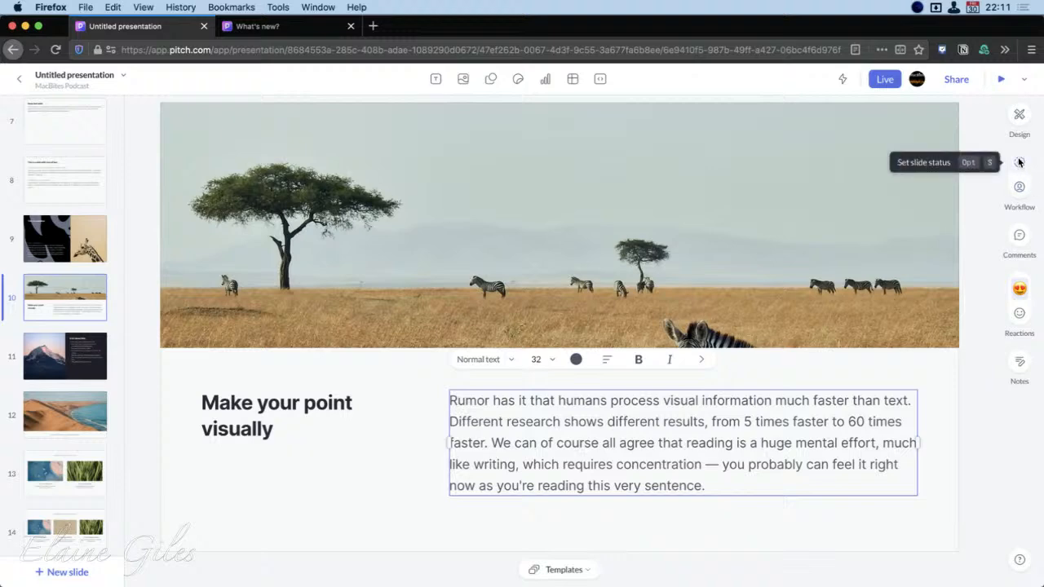
click(1018, 162)
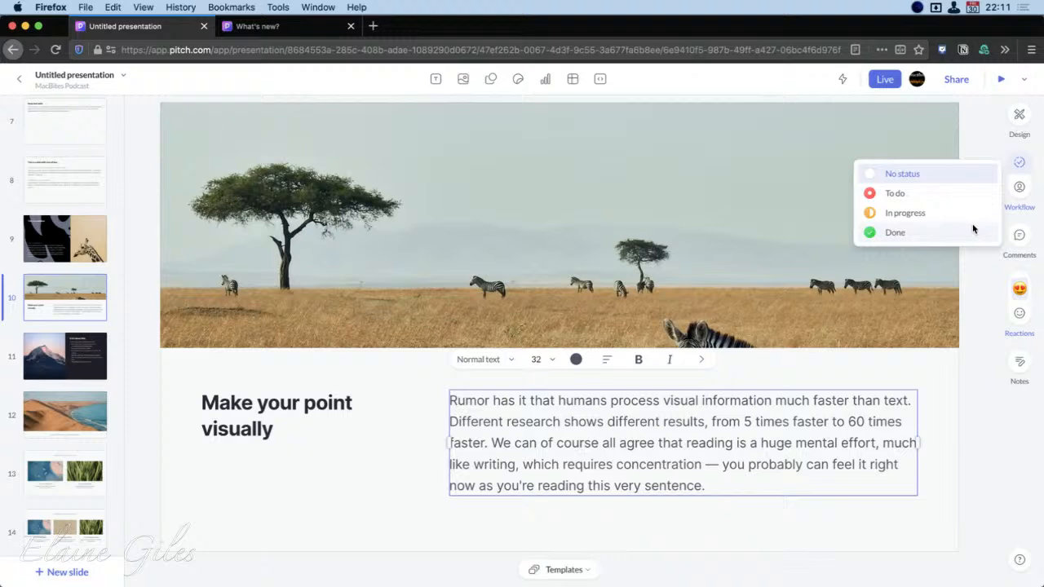
click(929, 198)
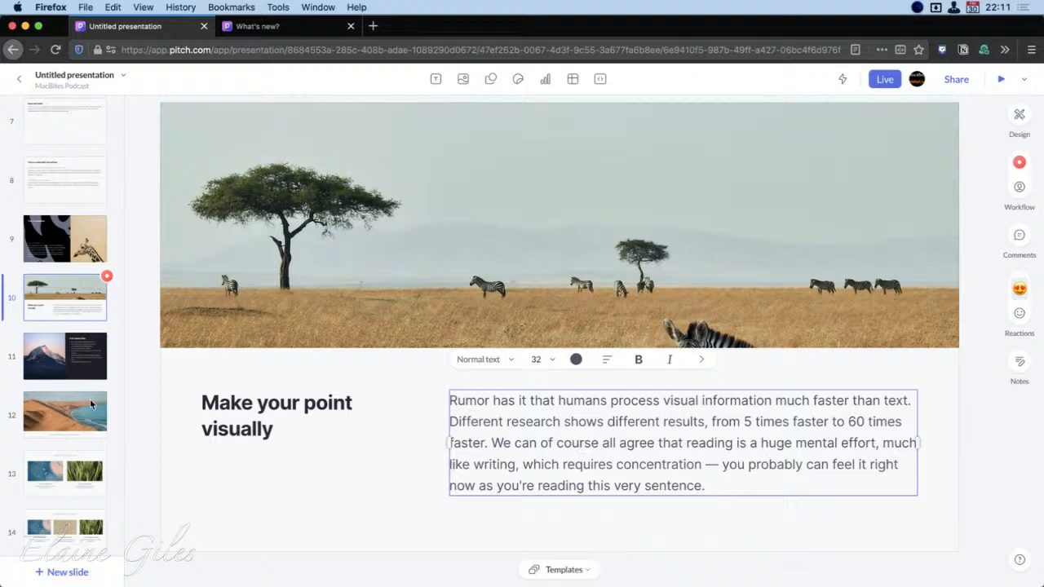
Set the status of the "A list about lists" slide to In progress and the desert coast slide to Done
click(89, 356)
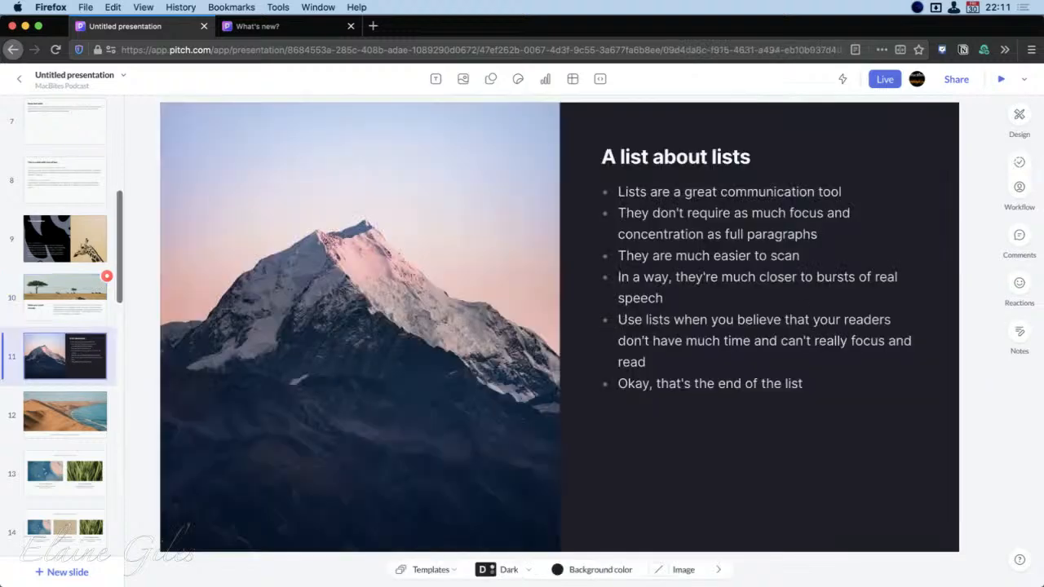
click(1019, 168)
click(902, 215)
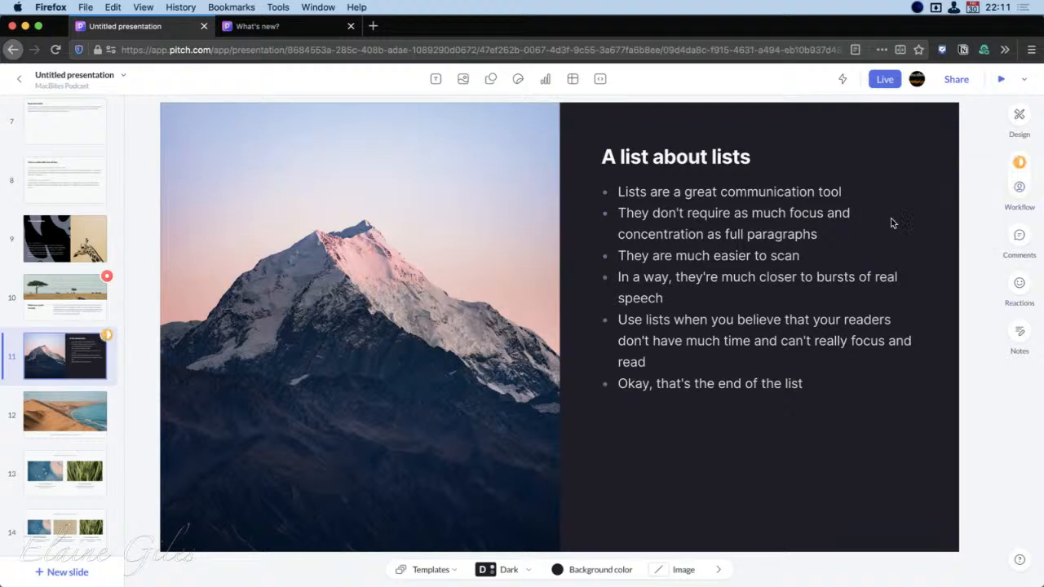
click(100, 425)
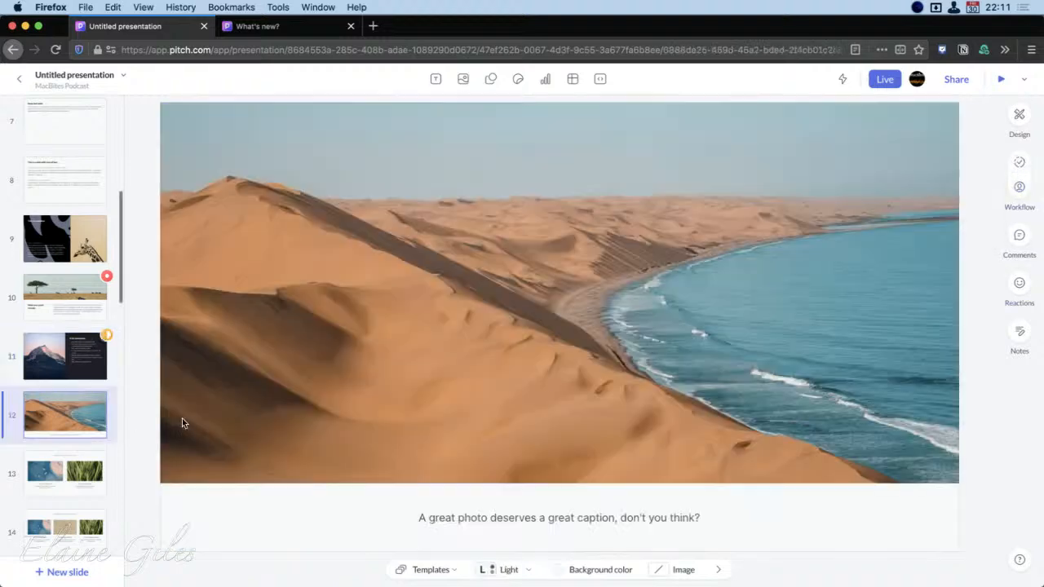
click(1018, 162)
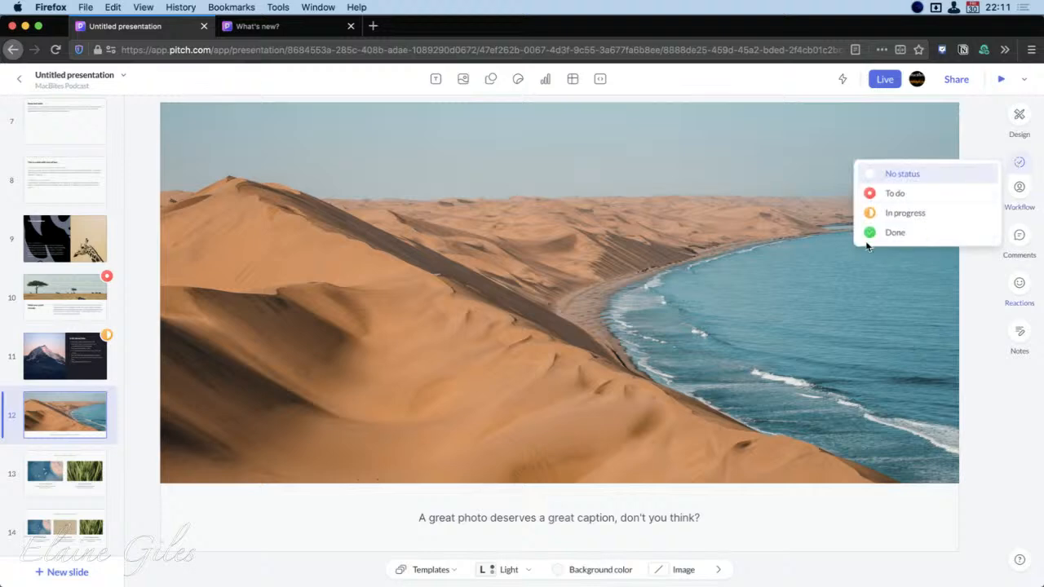
click(884, 230)
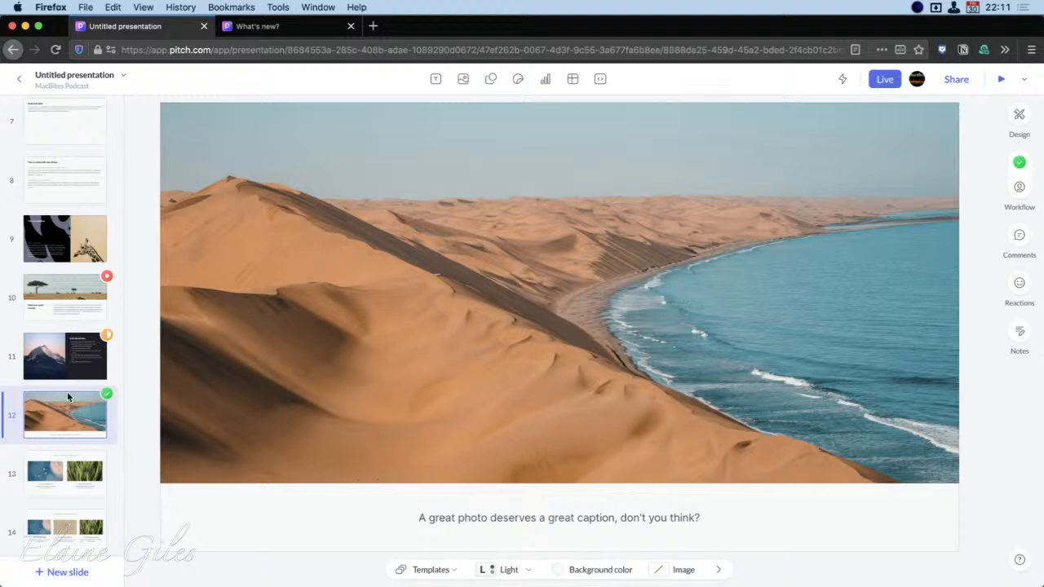
Add a Title text reading "After Hours" over the upper part of the sky image on Contact slide 26
scroll(32, 419, down, 12)
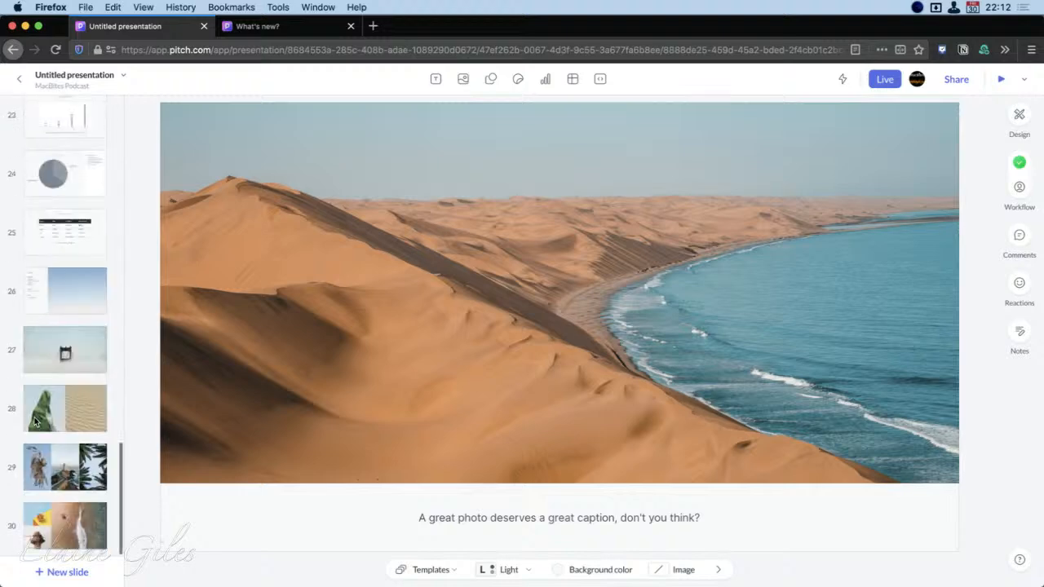
click(84, 291)
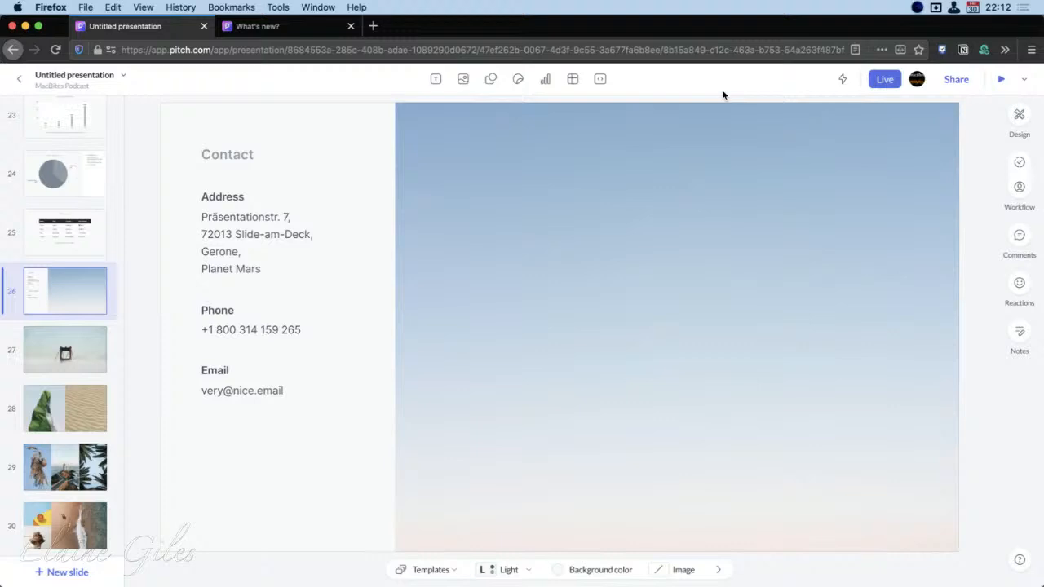
click(434, 80)
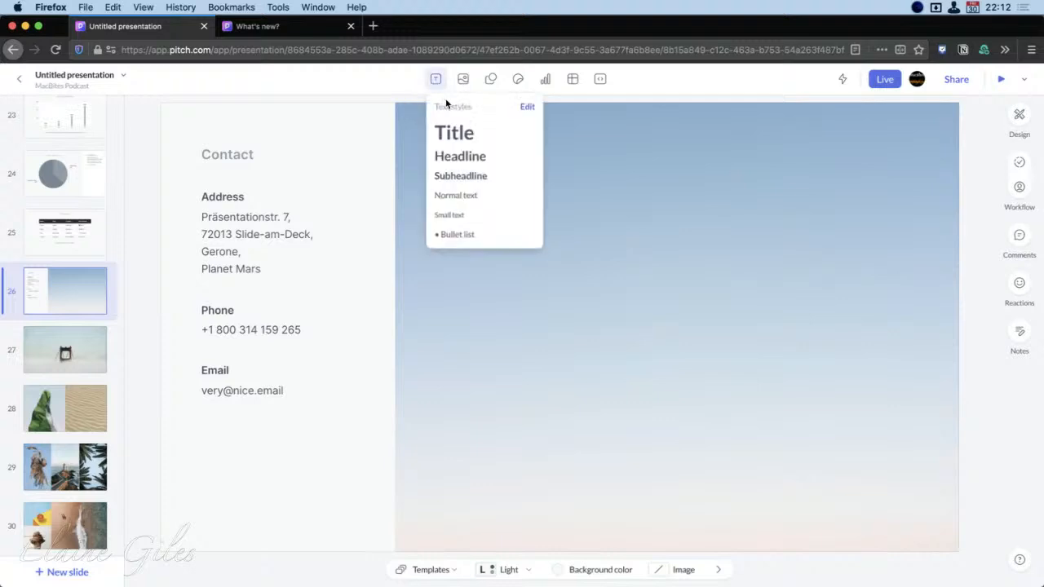
click(460, 140)
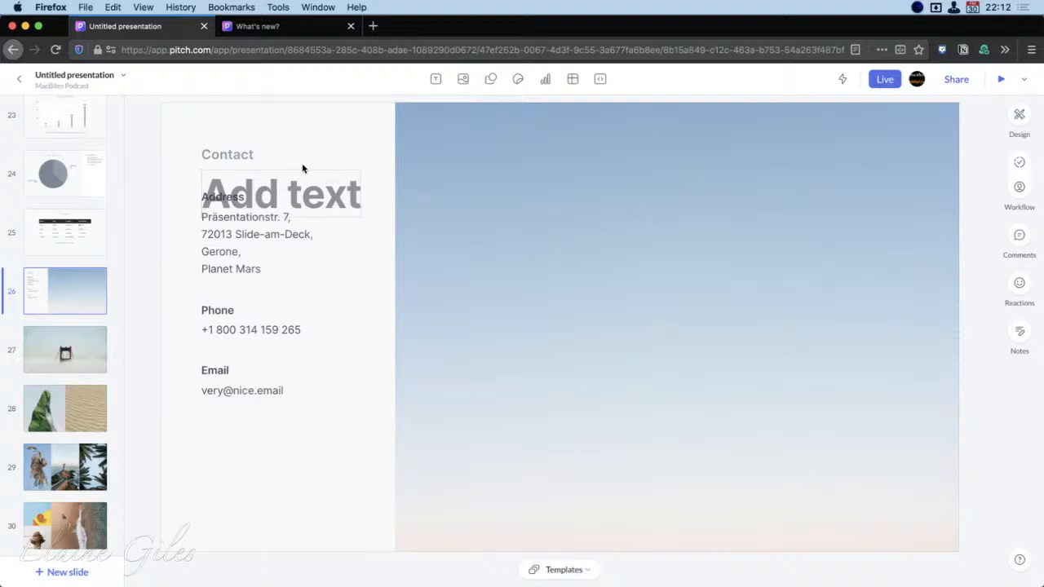
click(431, 204)
drag(350, 190, 574, 151)
click(519, 166)
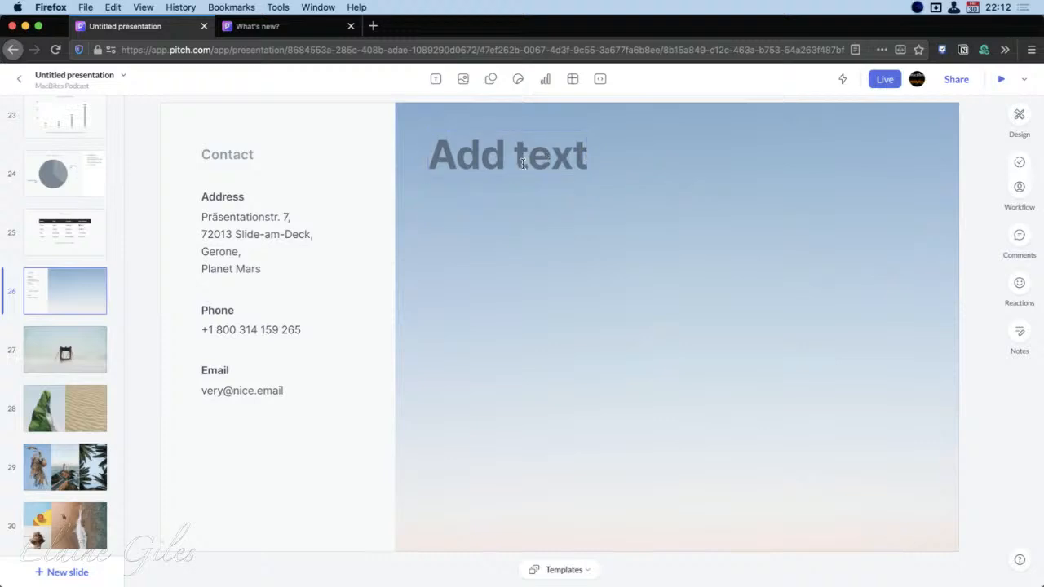
text(After Hours)
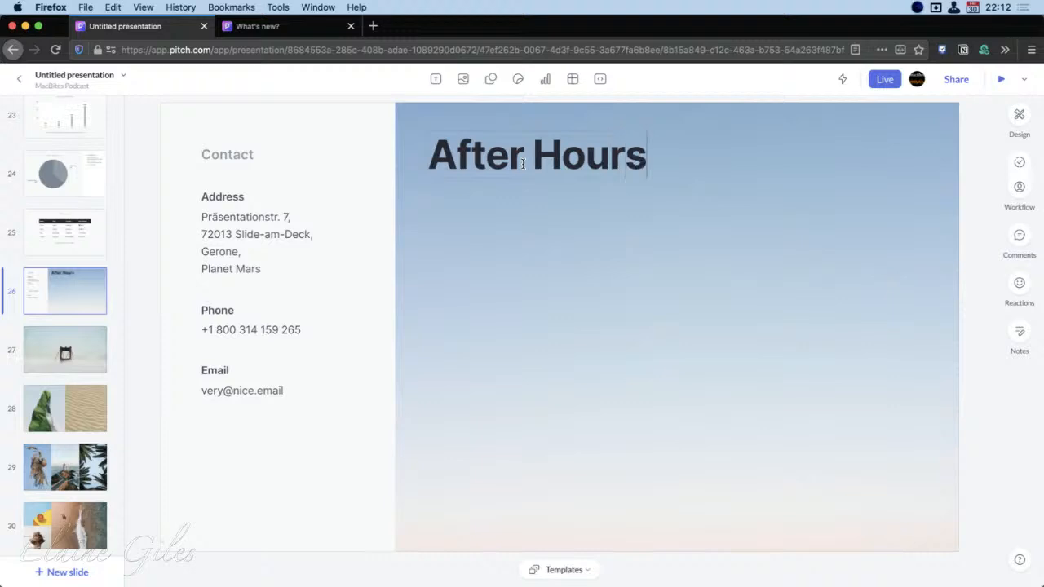
click(526, 259)
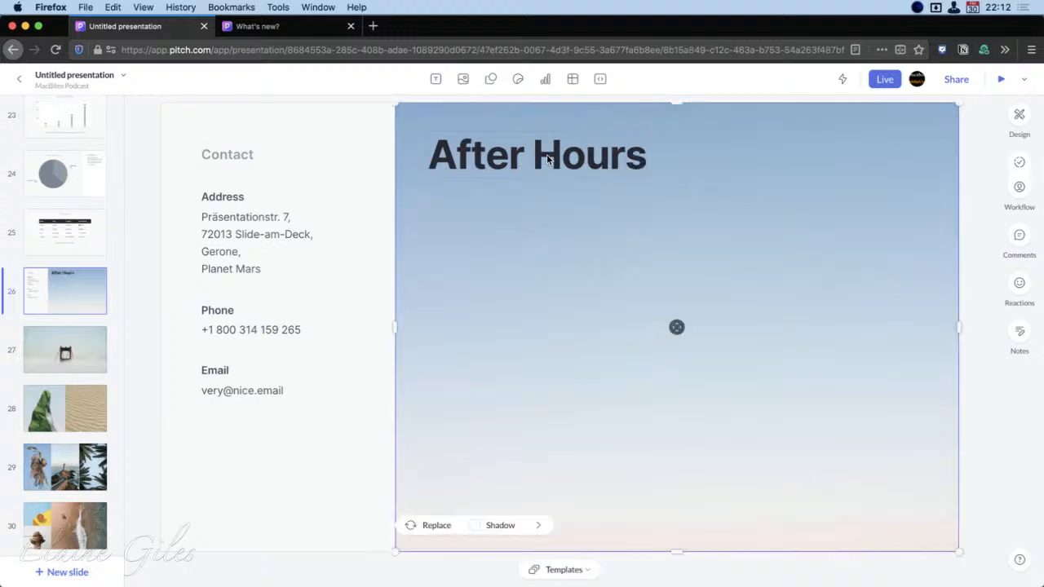
Browse the Brandfetch, Icons8 and Unsplash sources available for inserting images, without adding one
click(462, 79)
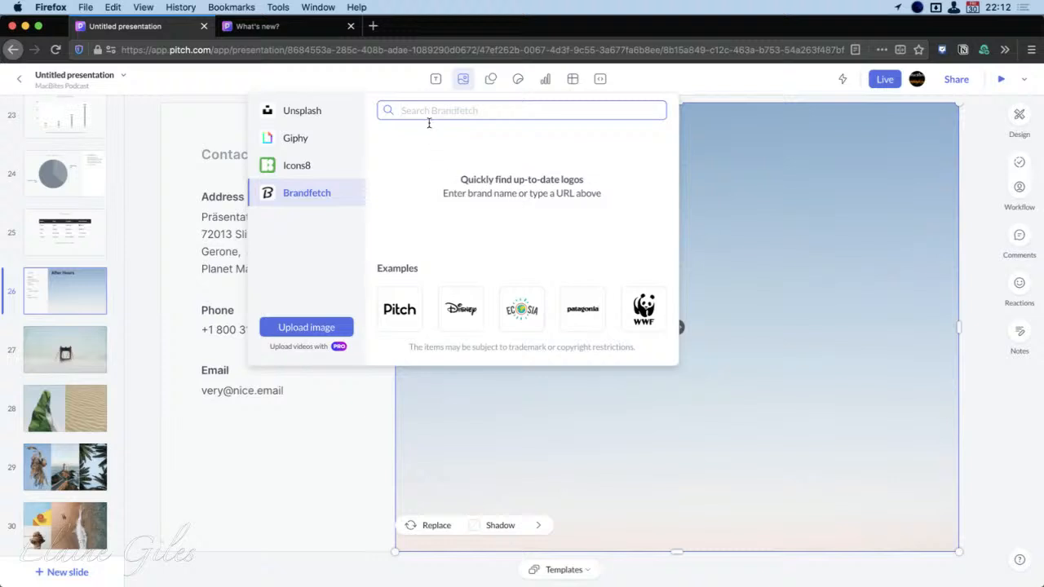
click(298, 165)
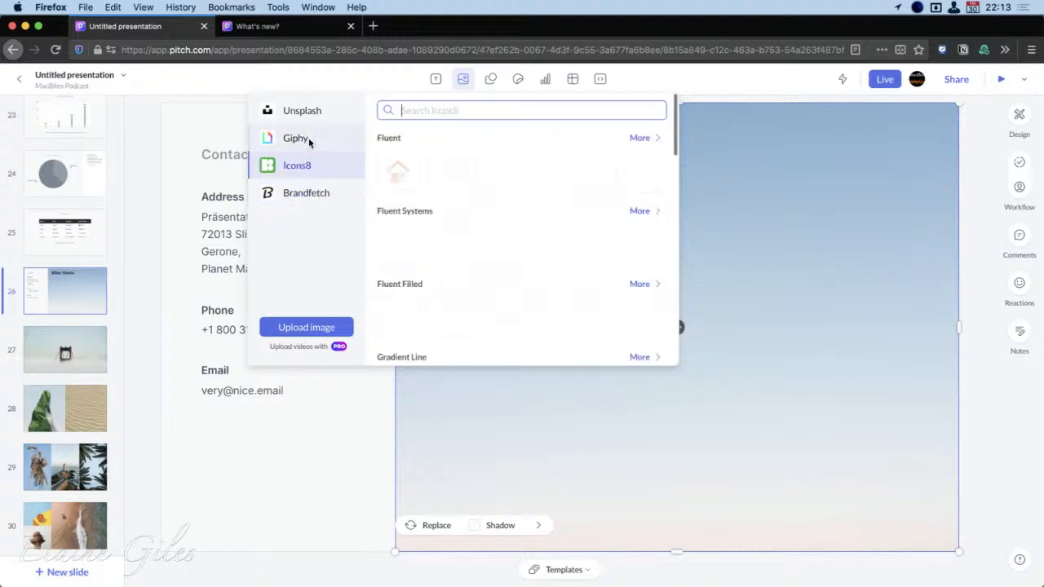
click(315, 109)
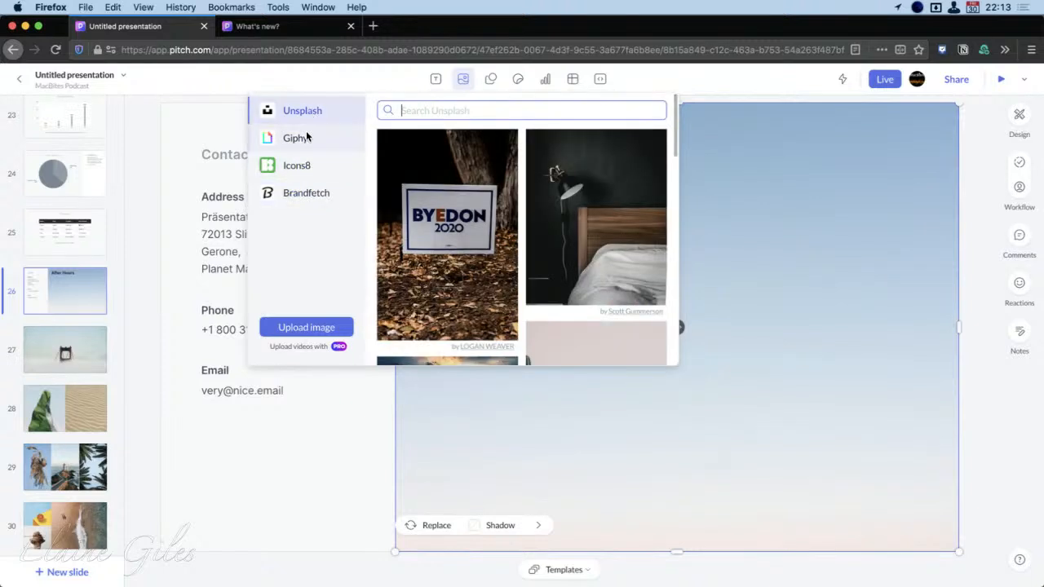
click(462, 79)
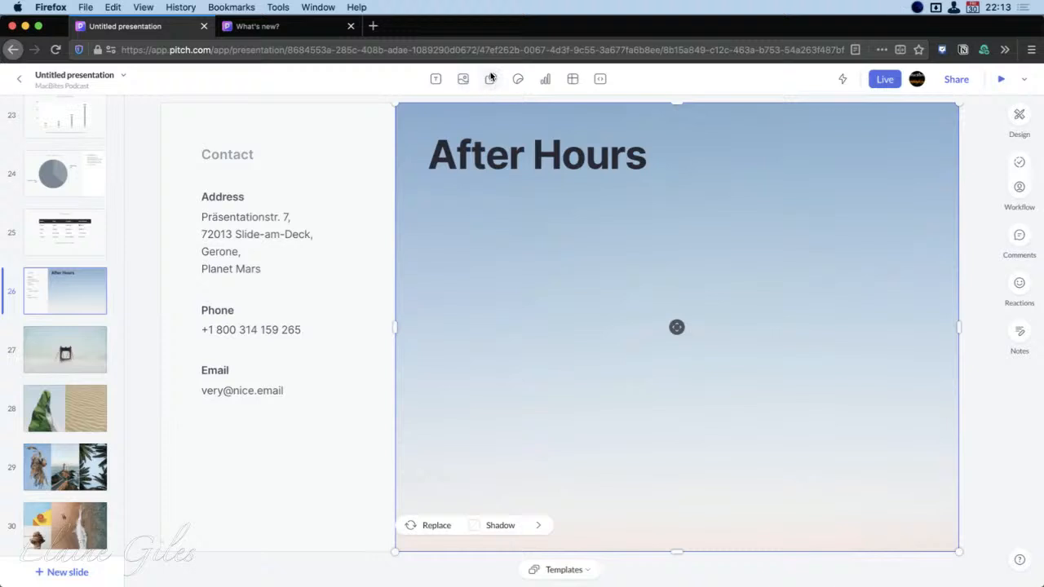
Review the available shape styles and insert the diagonal ribbon label shape on the Contact slide
click(490, 79)
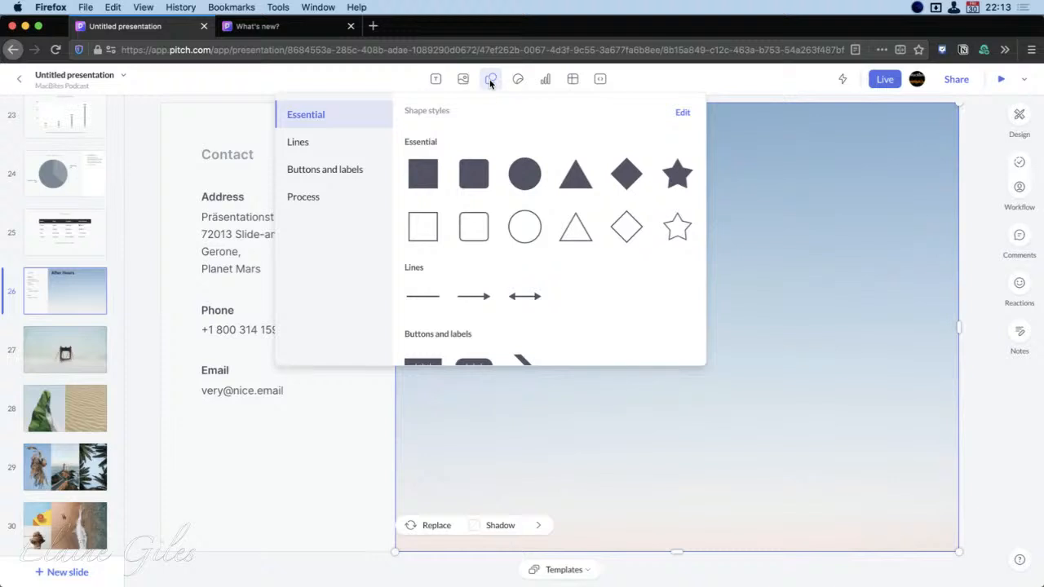
scroll(534, 273, down, 3)
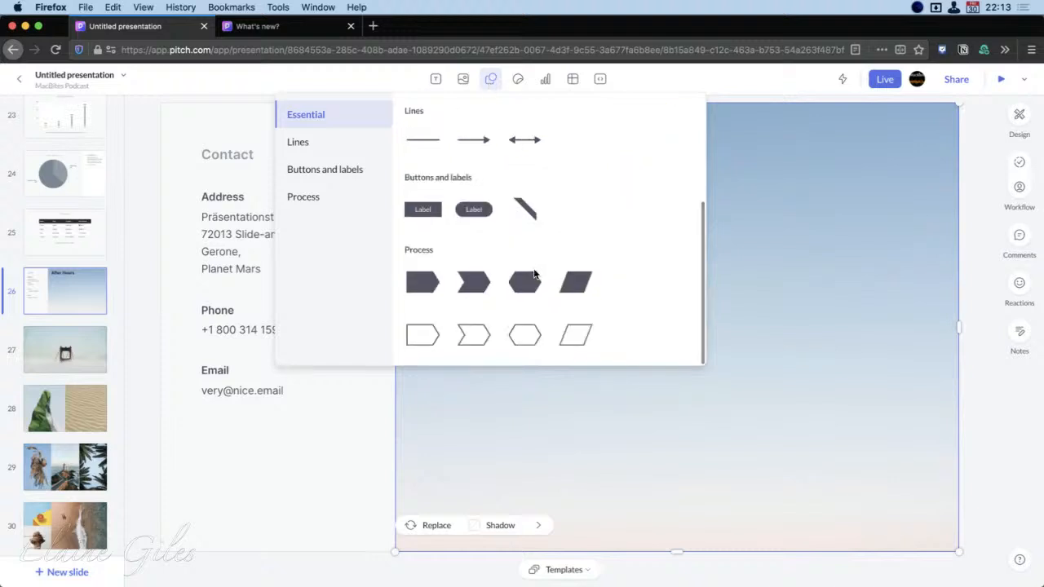
scroll(534, 274, up, 5)
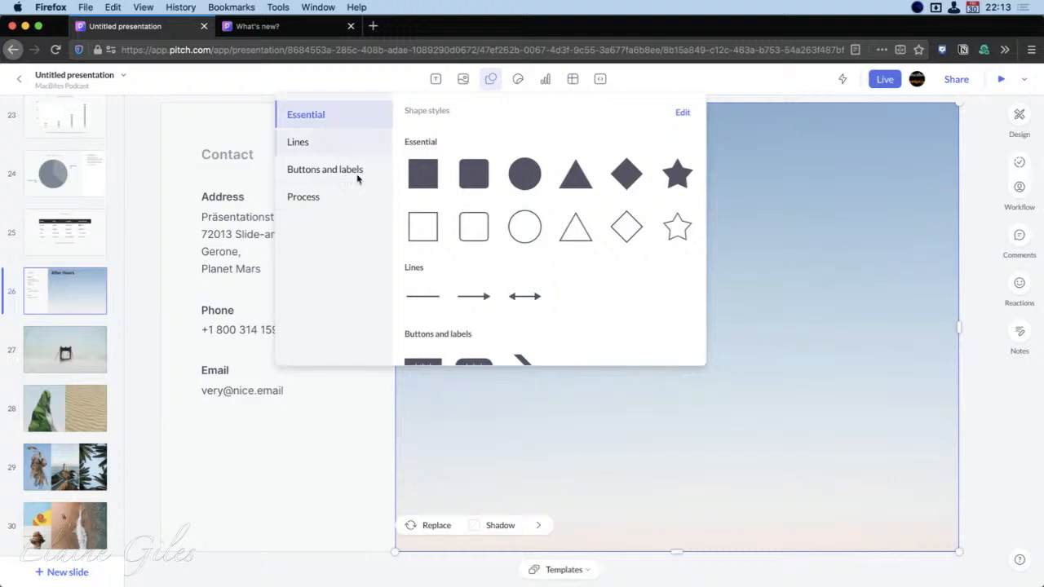
scroll(564, 256, down, 3)
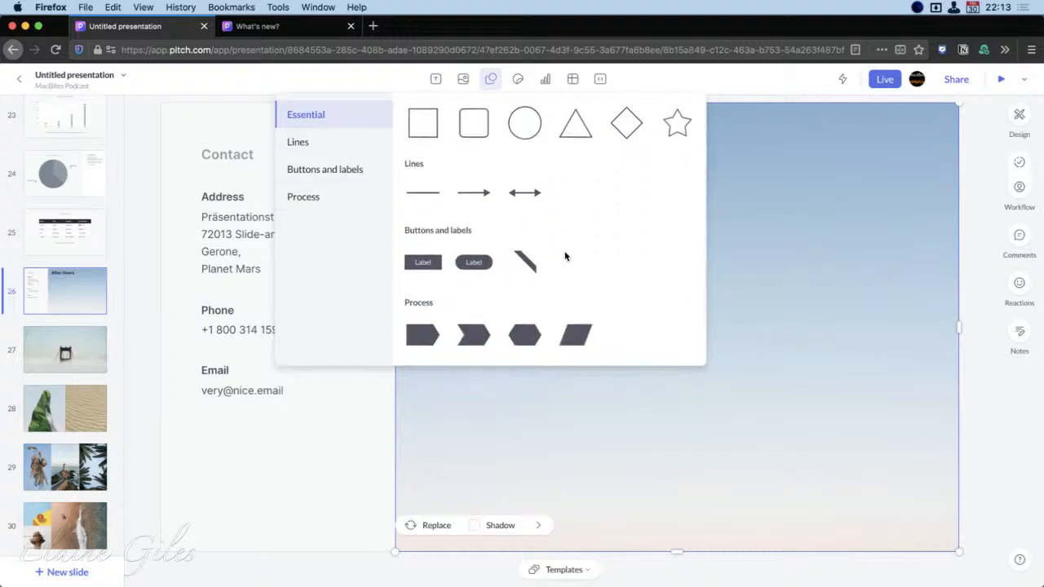
scroll(565, 256, up, 3)
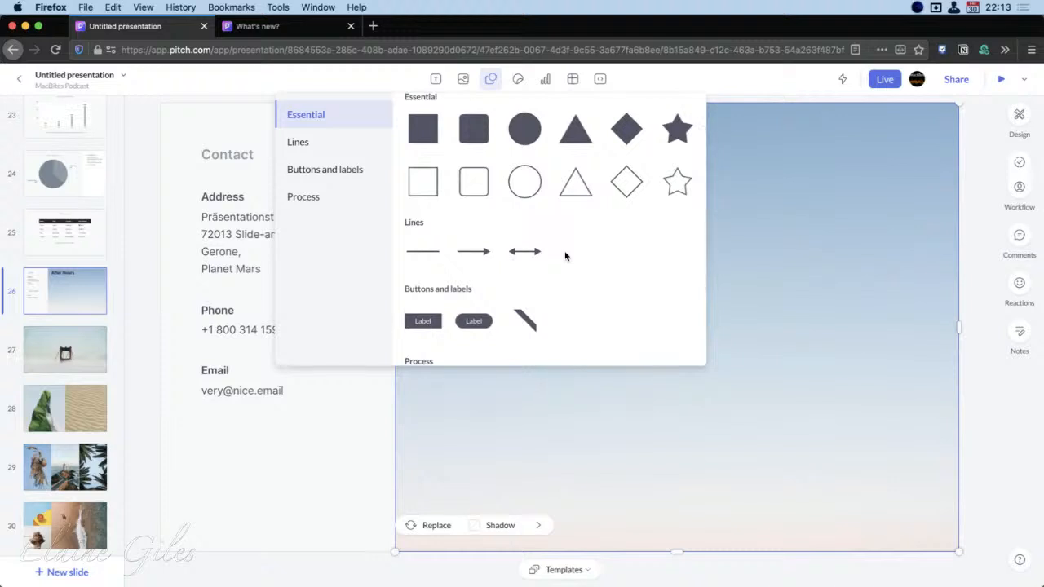
scroll(565, 256, down, 5)
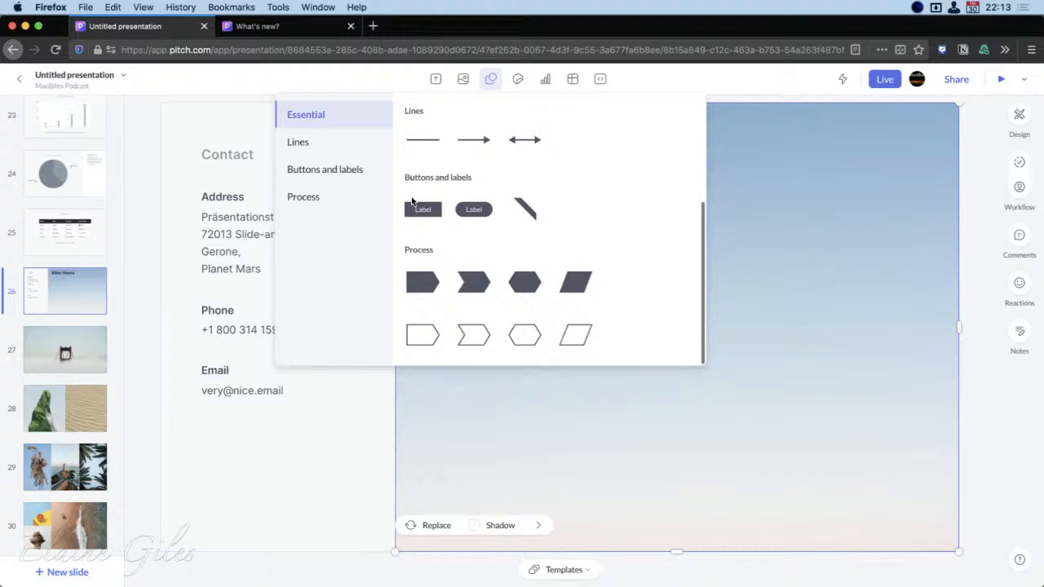
click(528, 209)
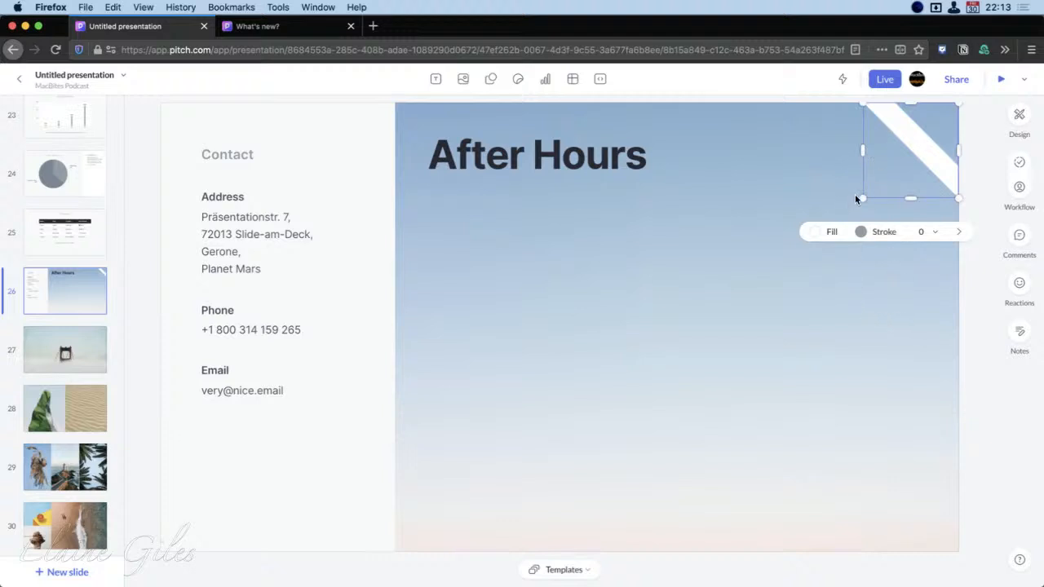
Try enlarging the diagonal ribbon toward the middle of the Contact slide, and undo the resizing
drag(863, 198, 709, 298)
mouse_move(881, 205)
mouse_down()
mouse_move(927, 170)
mouse_move(925, 198)
mouse_up()
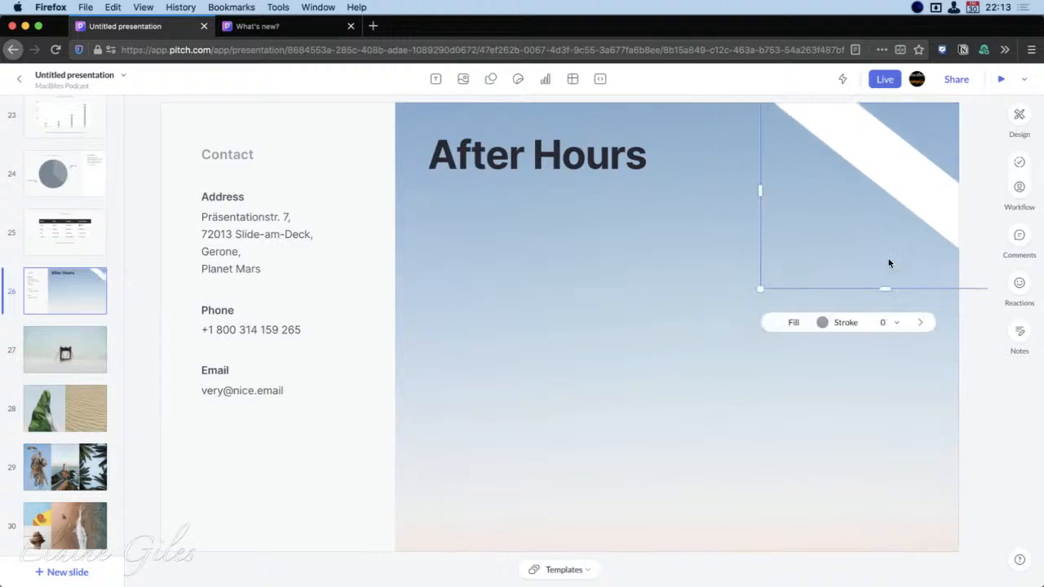
key(super+z)
key(super+z)
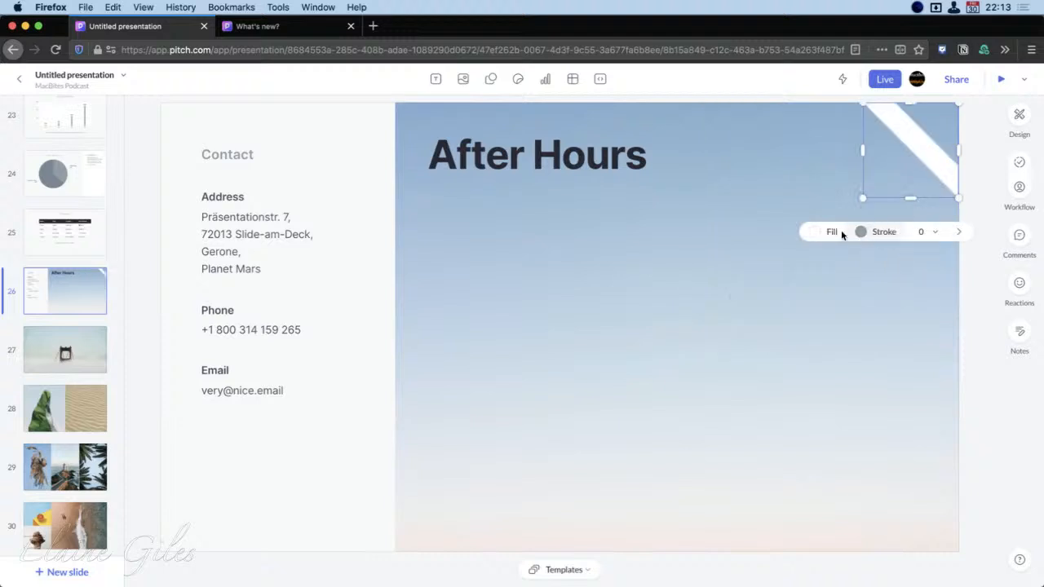
Fill the diagonal ribbon on the Contact slide with pure red, FF0000
click(841, 234)
drag(953, 370, 964, 362)
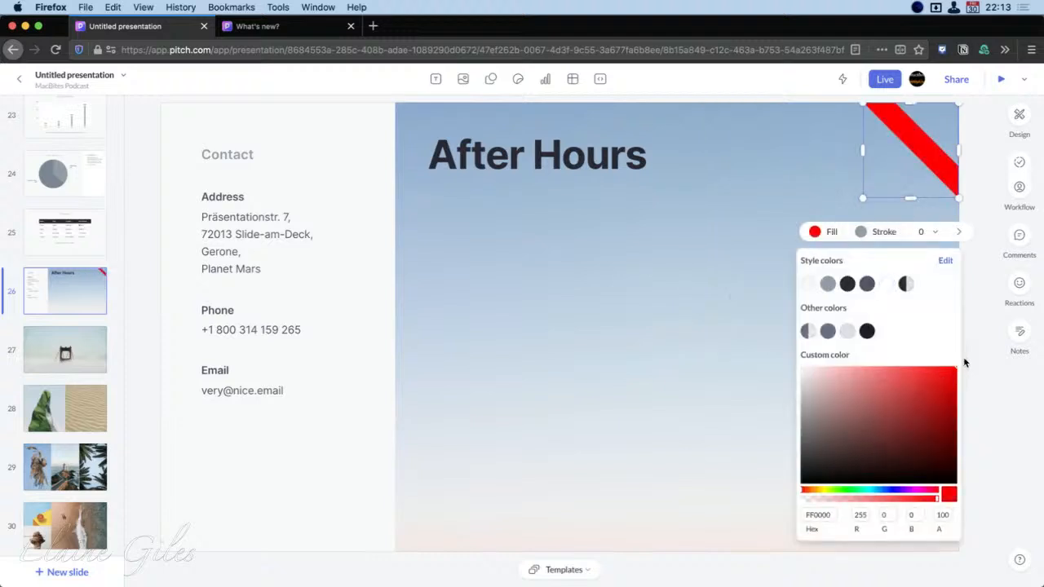
click(734, 359)
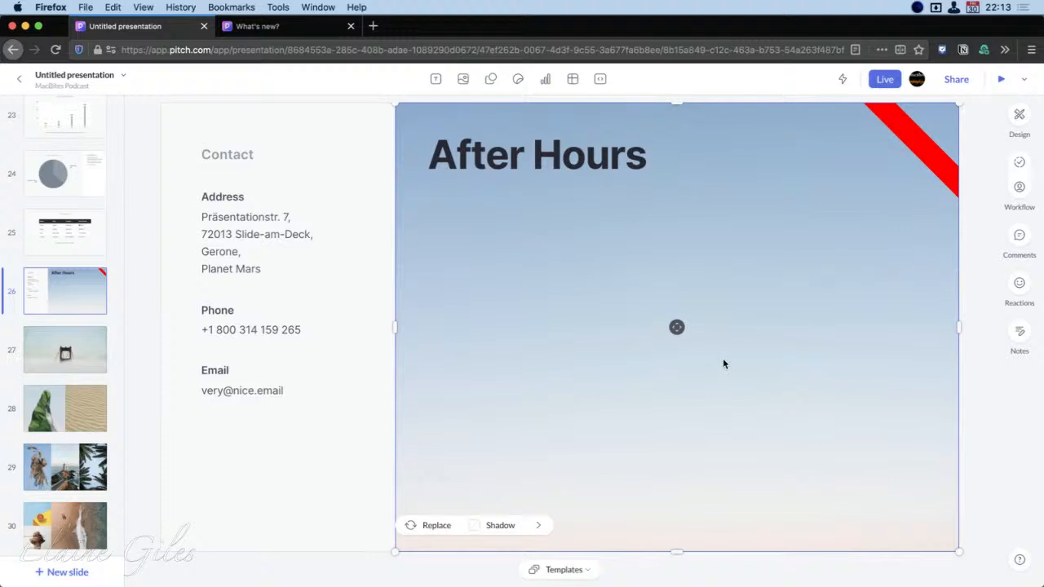
Check the Process shapes, and add the Otto the Dog rear-view sticker in the lower-left corner of the sky image
click(491, 78)
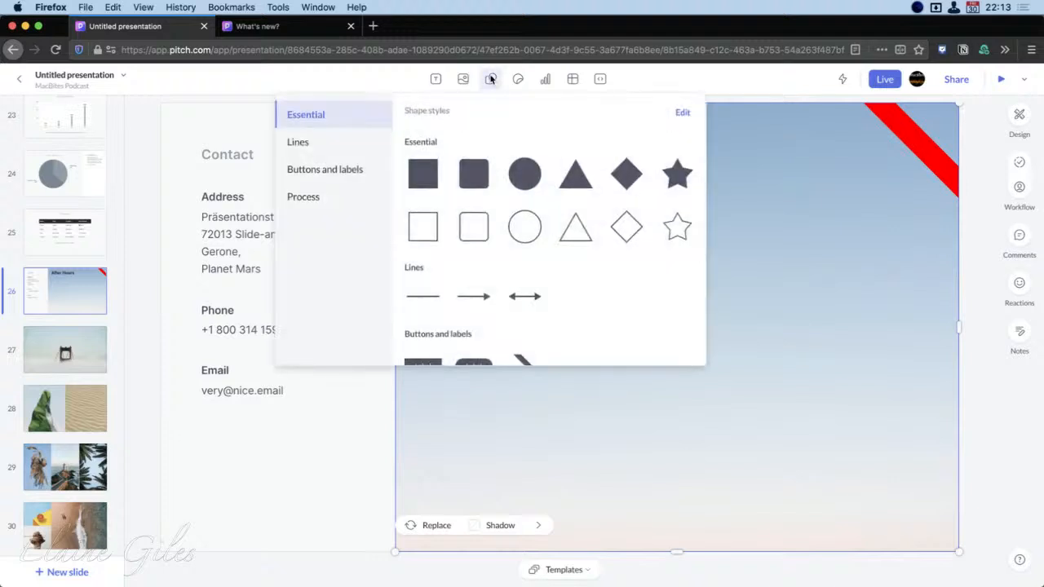
click(332, 194)
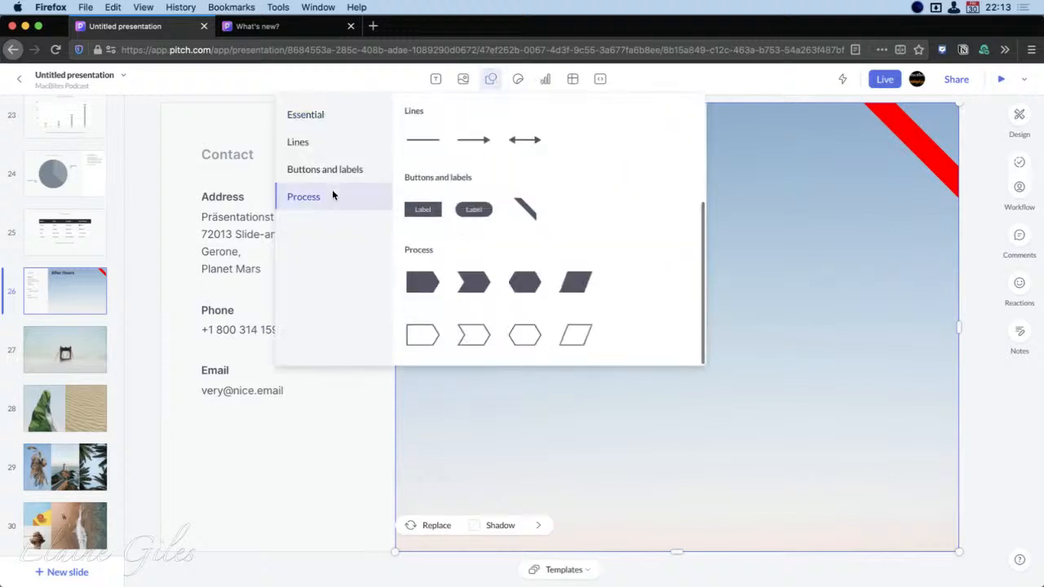
click(517, 79)
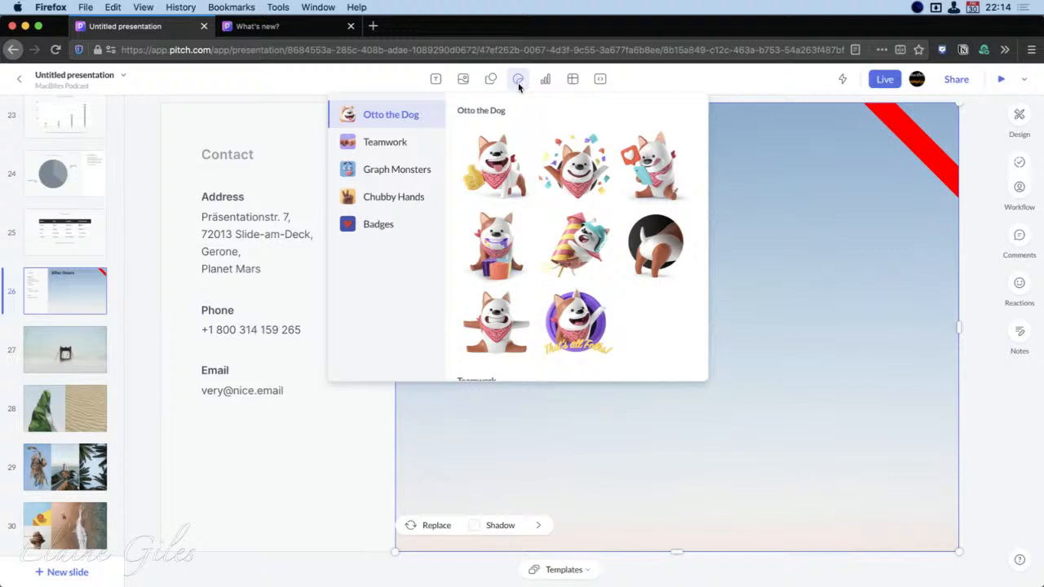
click(662, 240)
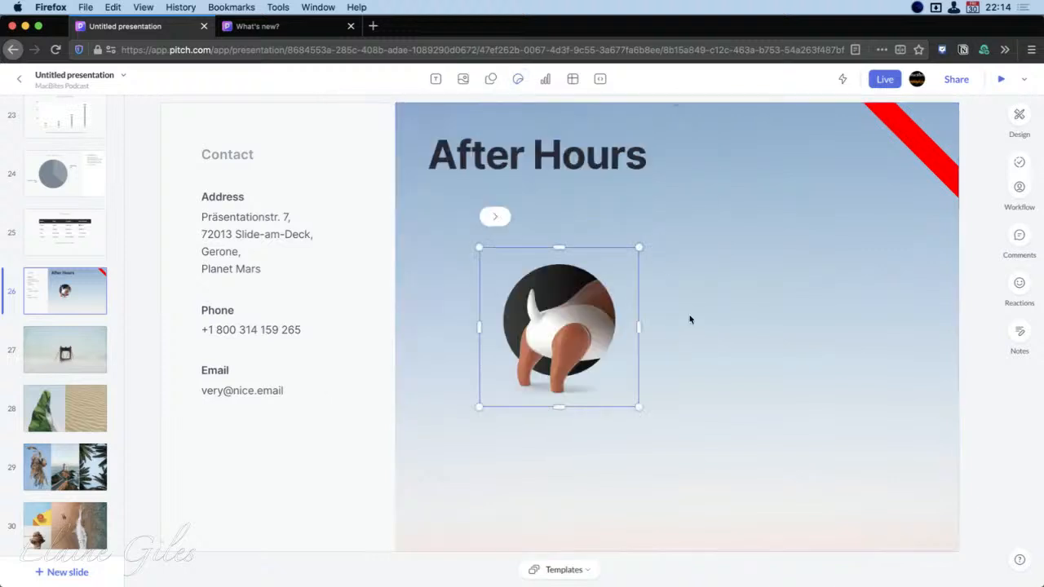
click(730, 366)
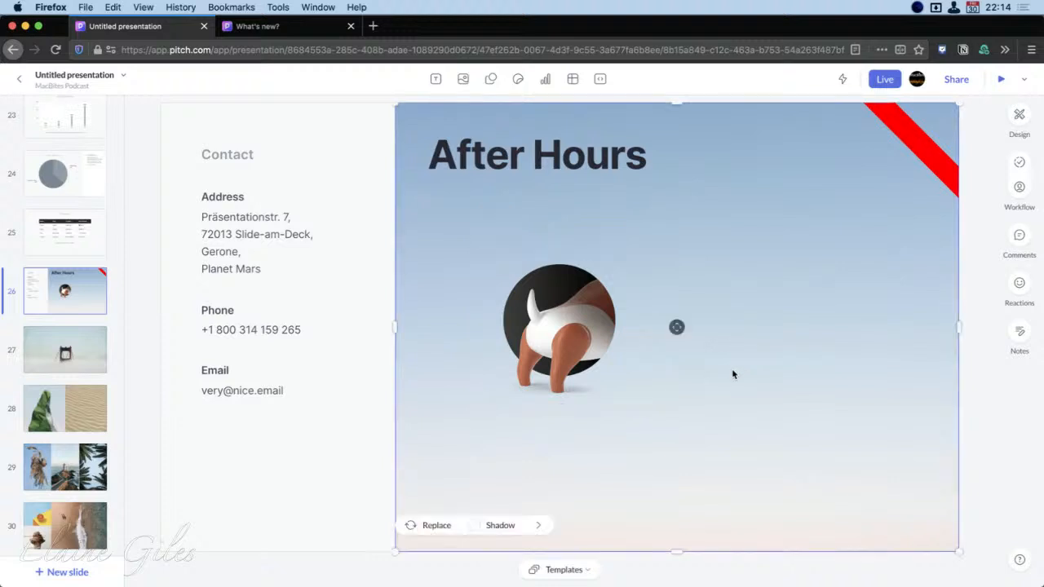
click(549, 332)
drag(555, 324, 481, 455)
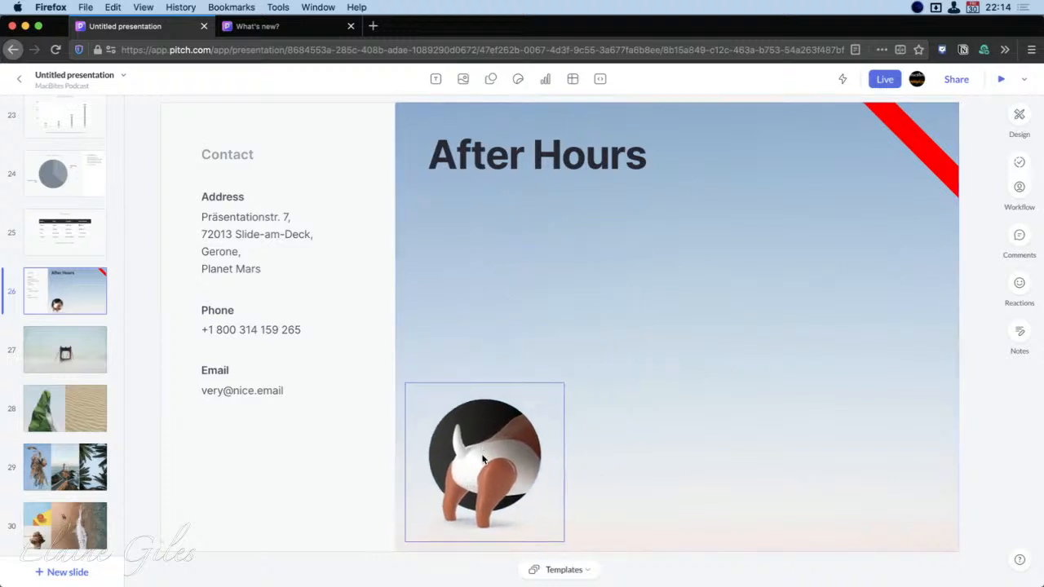
click(732, 423)
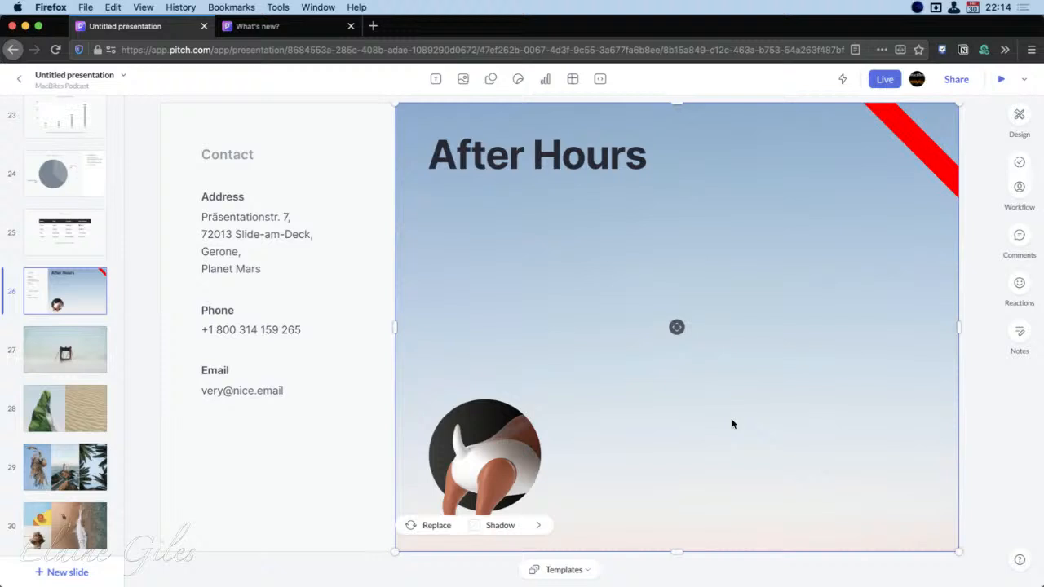
Add the yellow sticky note from the Teamwork stickers and place it just below the red ribbon
click(519, 78)
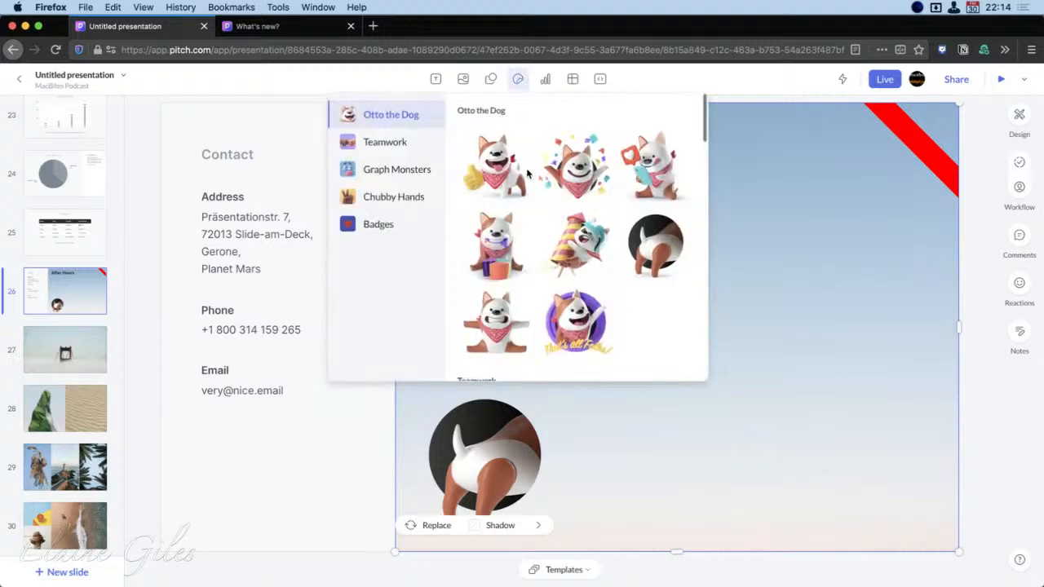
click(385, 142)
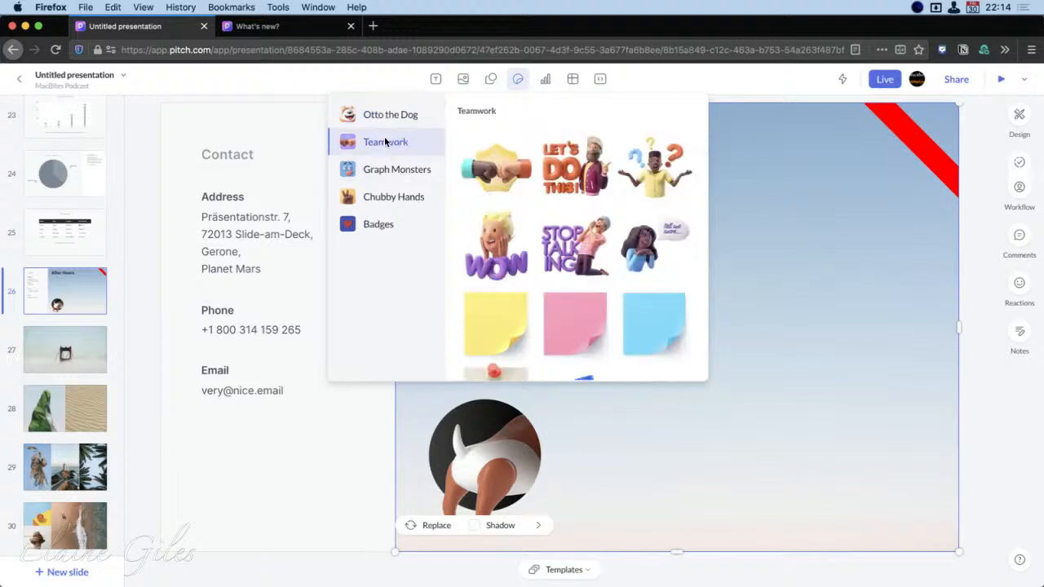
click(500, 322)
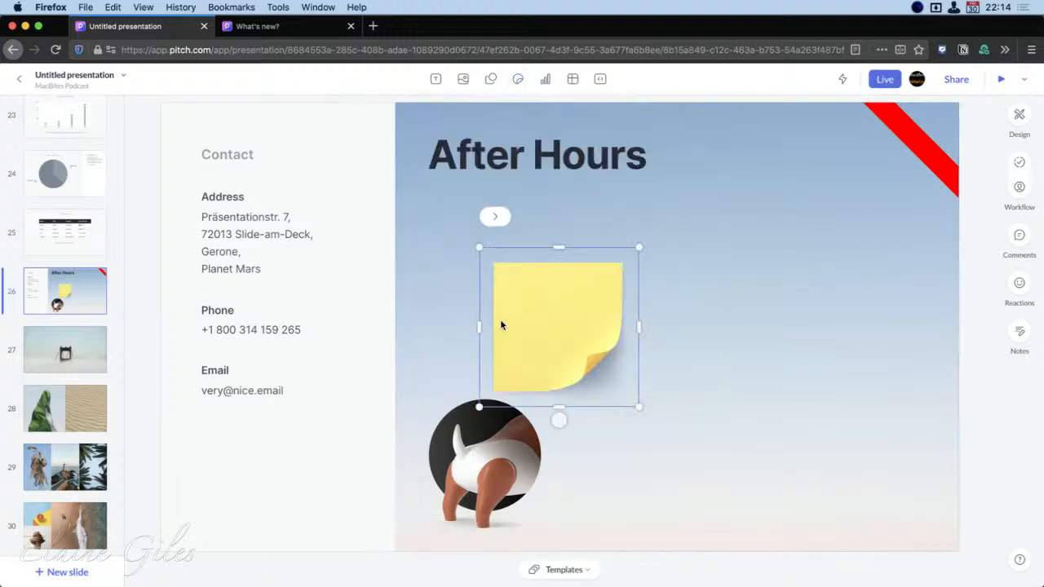
drag(544, 324, 847, 276)
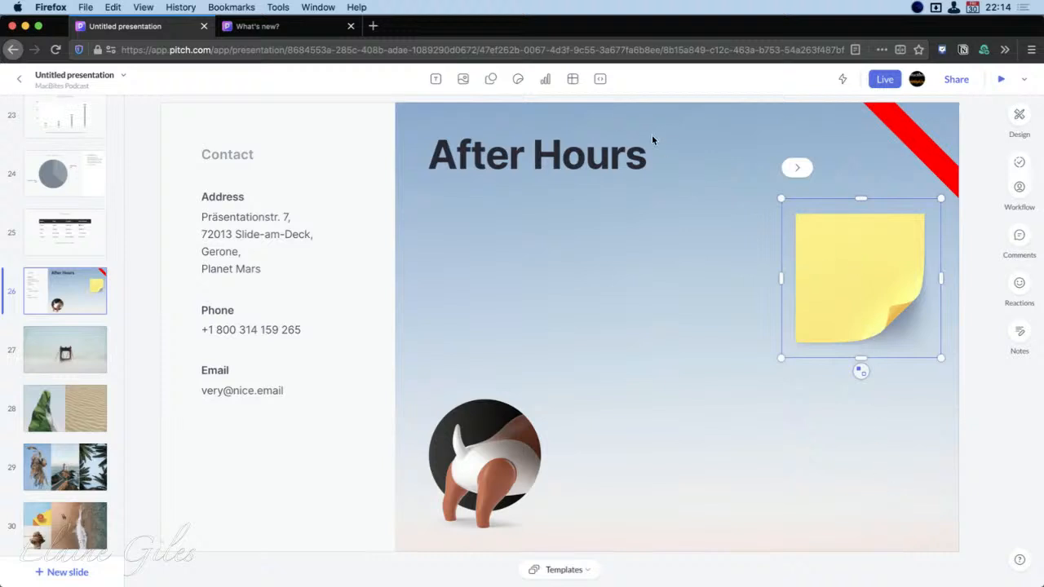
Browse the Graph Monsters, Chubby Hands and Badges sticker collections without adding one
click(517, 79)
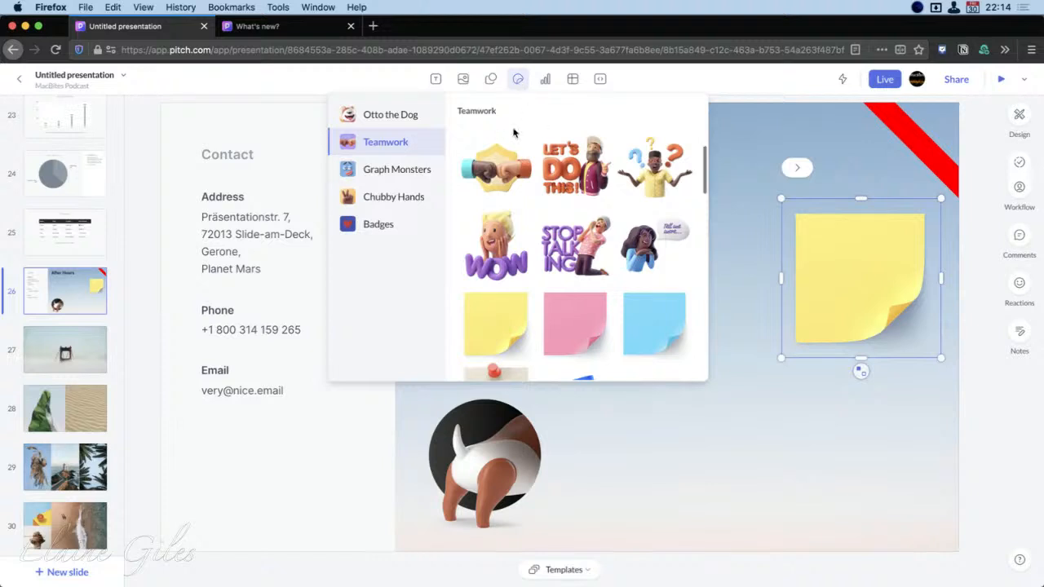
click(400, 172)
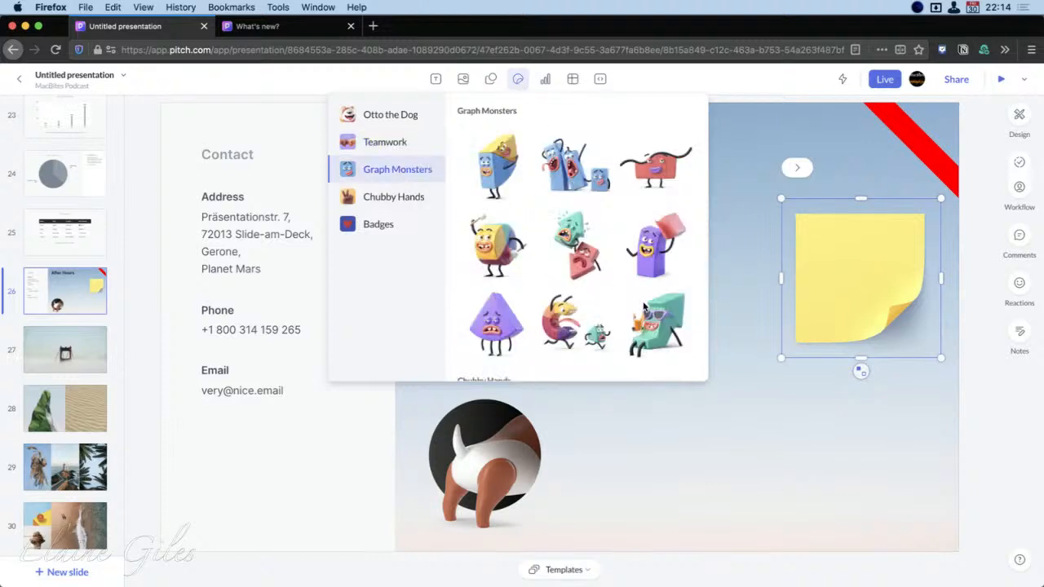
scroll(642, 306, down, 5)
scroll(642, 303, down, 3)
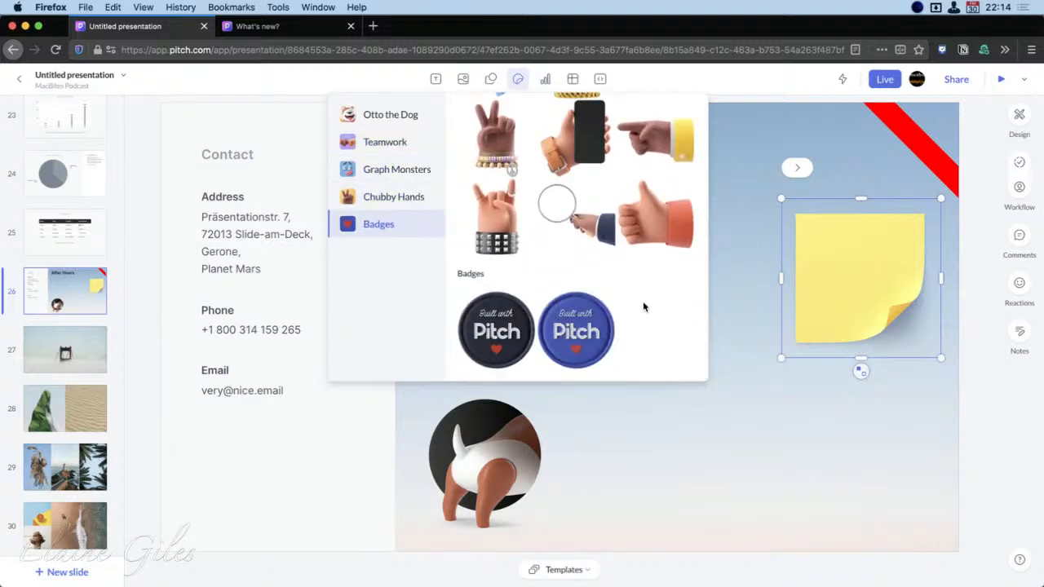
click(408, 200)
click(403, 224)
click(722, 444)
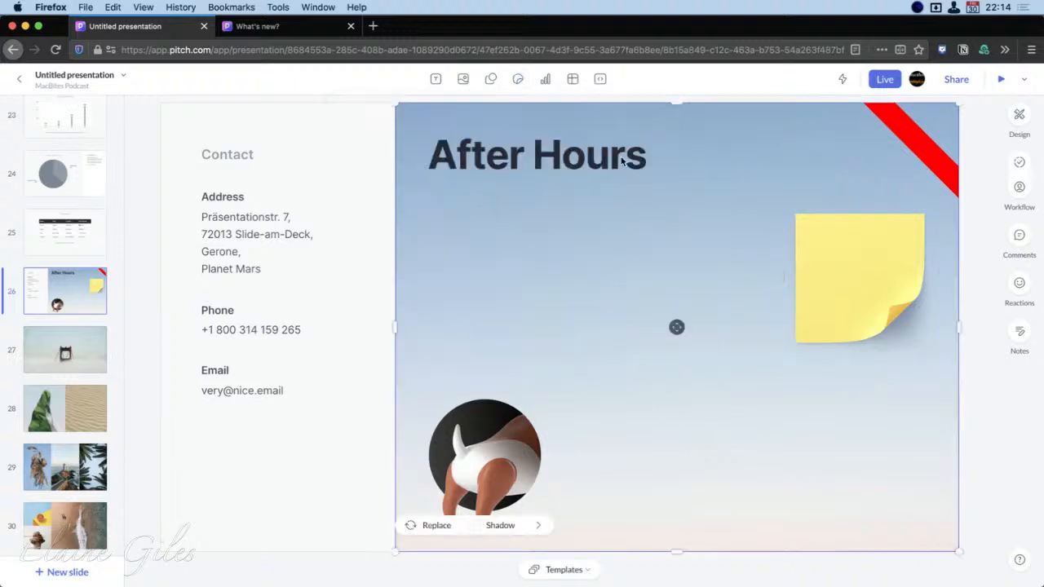
Insert a pie chart with its sample data on the Contact slide
click(544, 78)
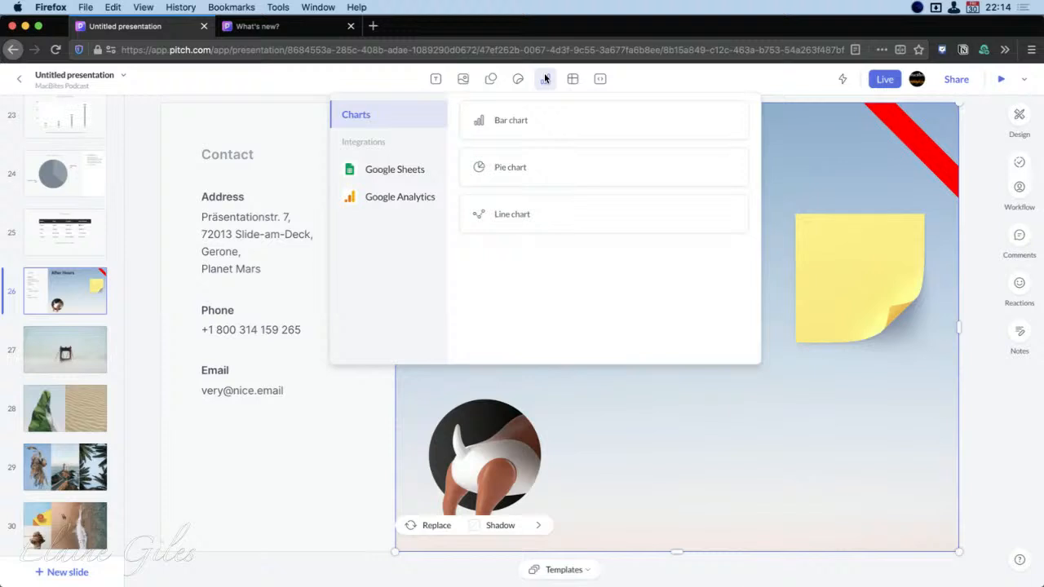
click(599, 166)
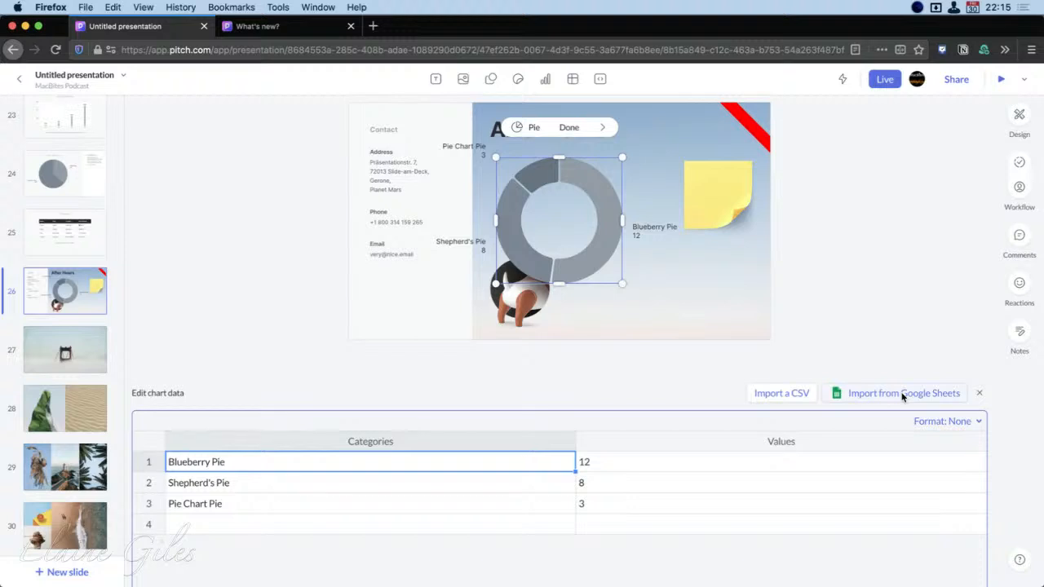
click(650, 380)
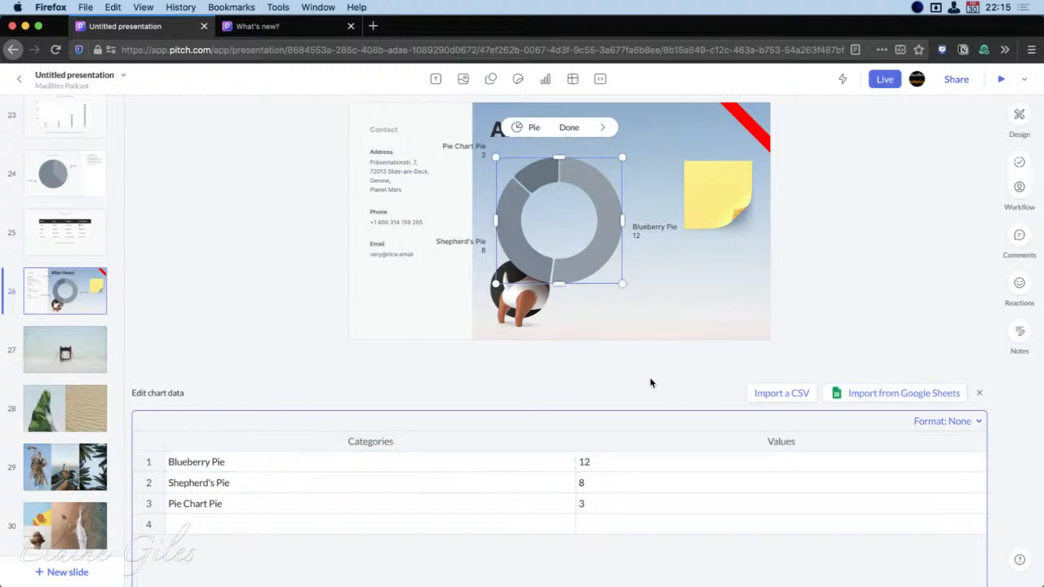
Review the Google Sheets and Google Analytics chart integrations without importing data, and leave the pie chart's data editing
click(547, 79)
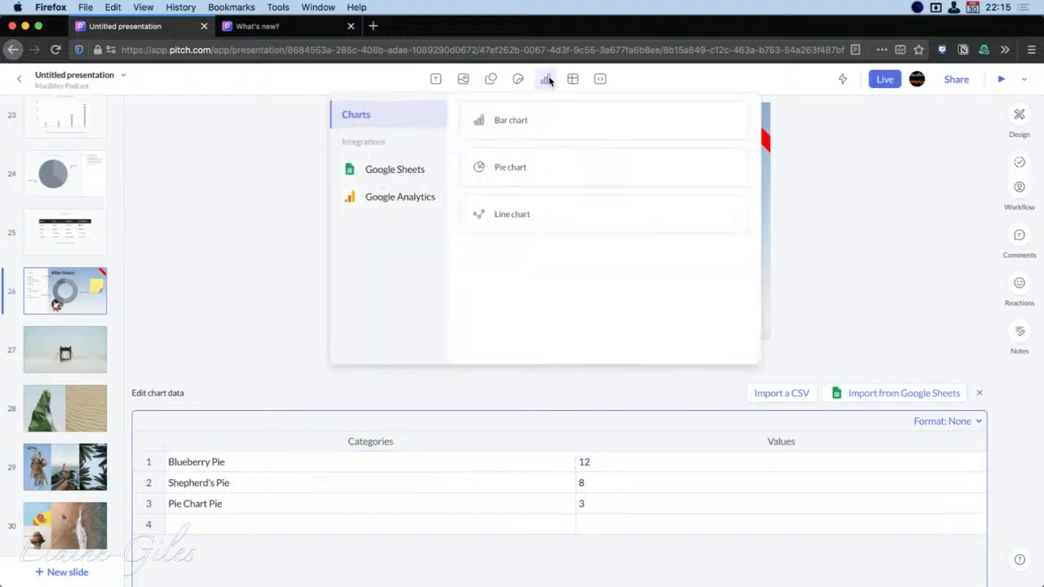
click(380, 171)
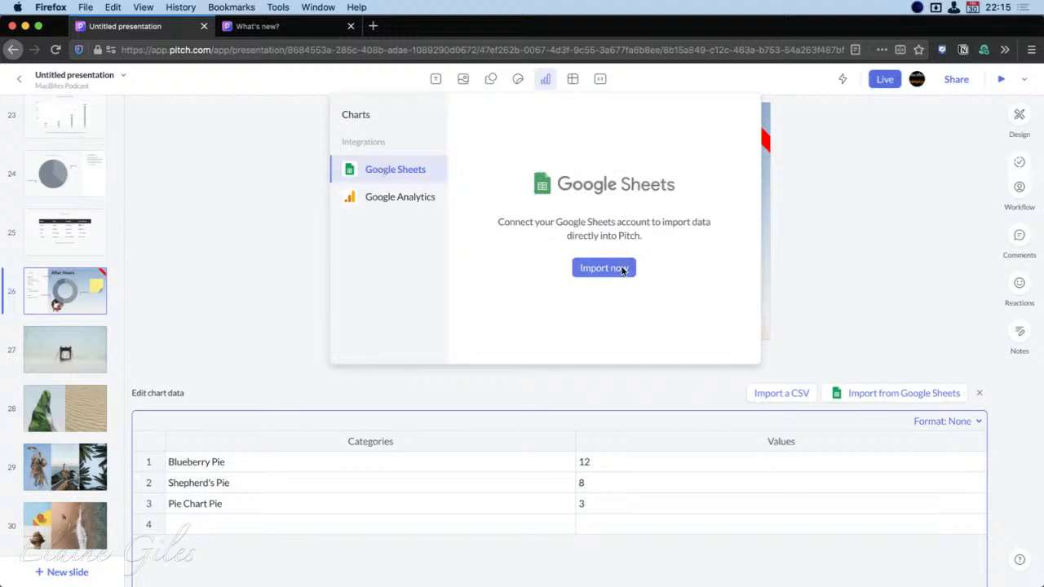
click(388, 198)
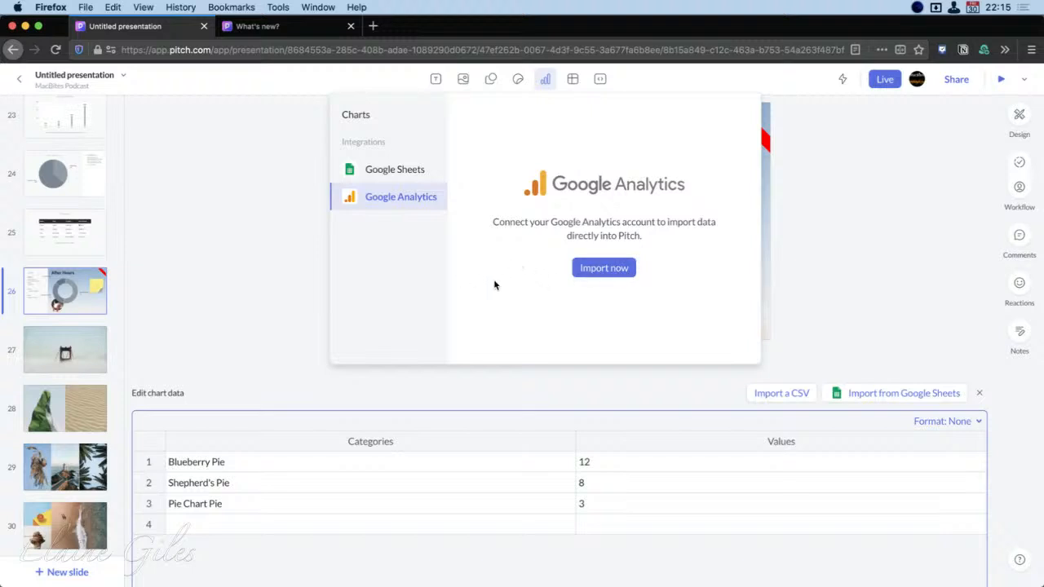
click(367, 118)
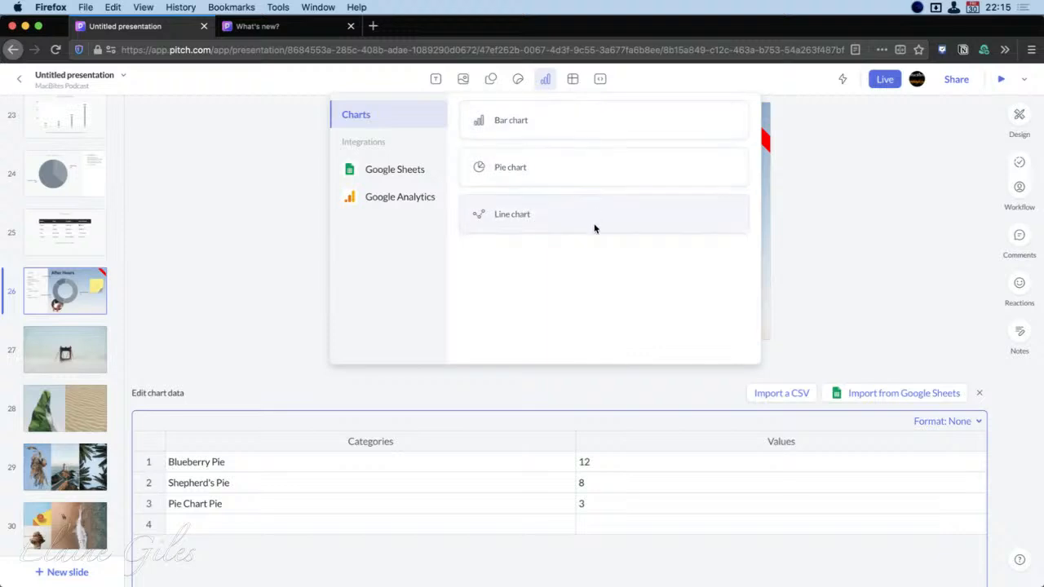
click(842, 254)
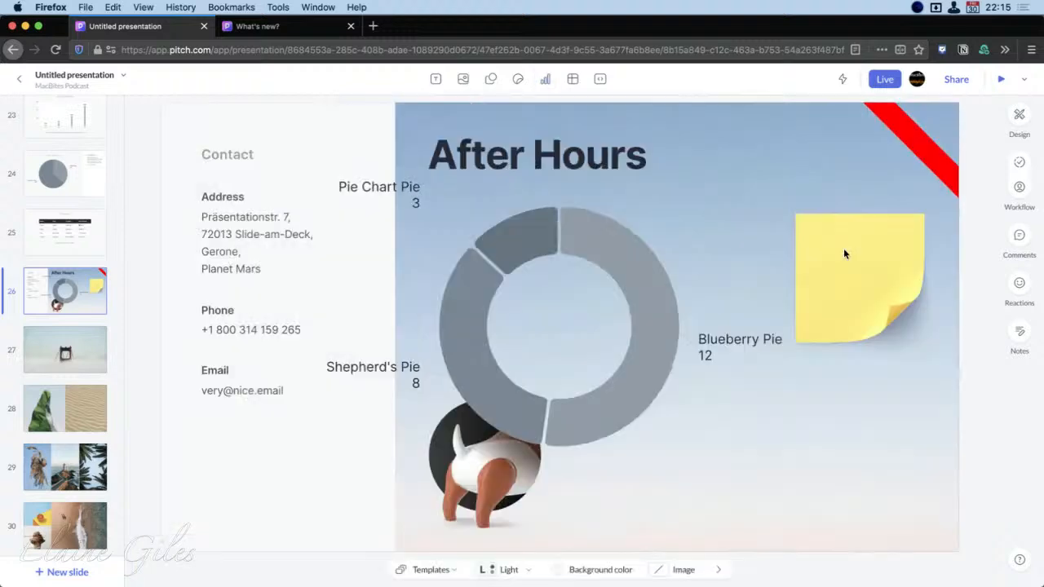
Insert a 3×2 table on bridge slide 27 and move it into the slide's upper-left corner
click(79, 350)
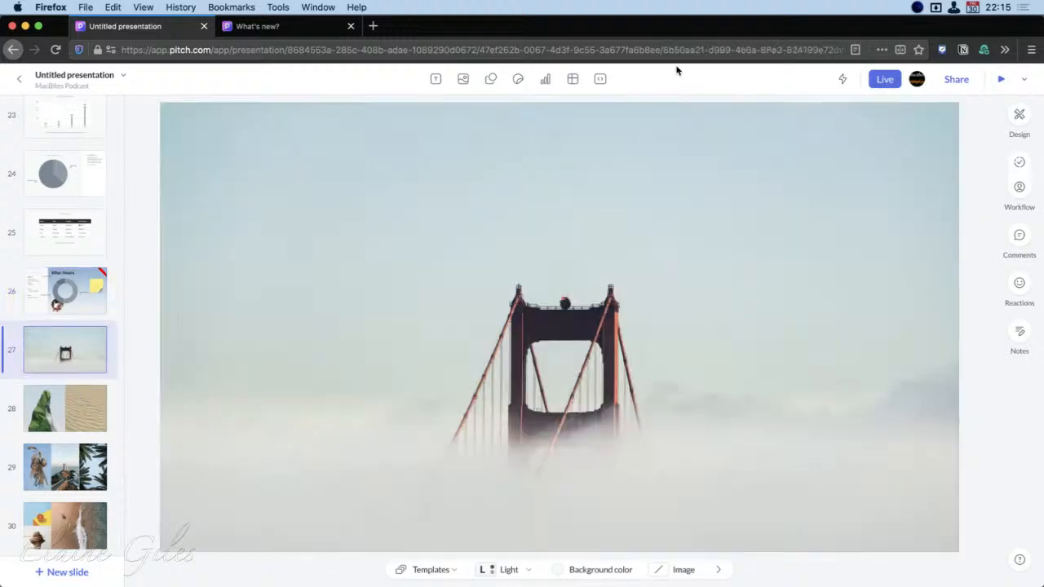
click(576, 78)
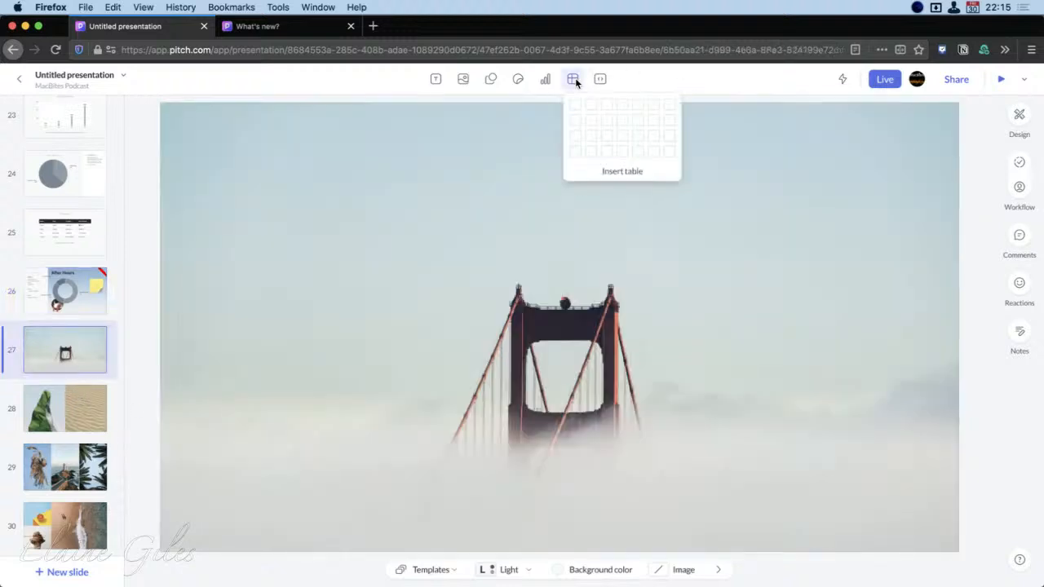
click(606, 120)
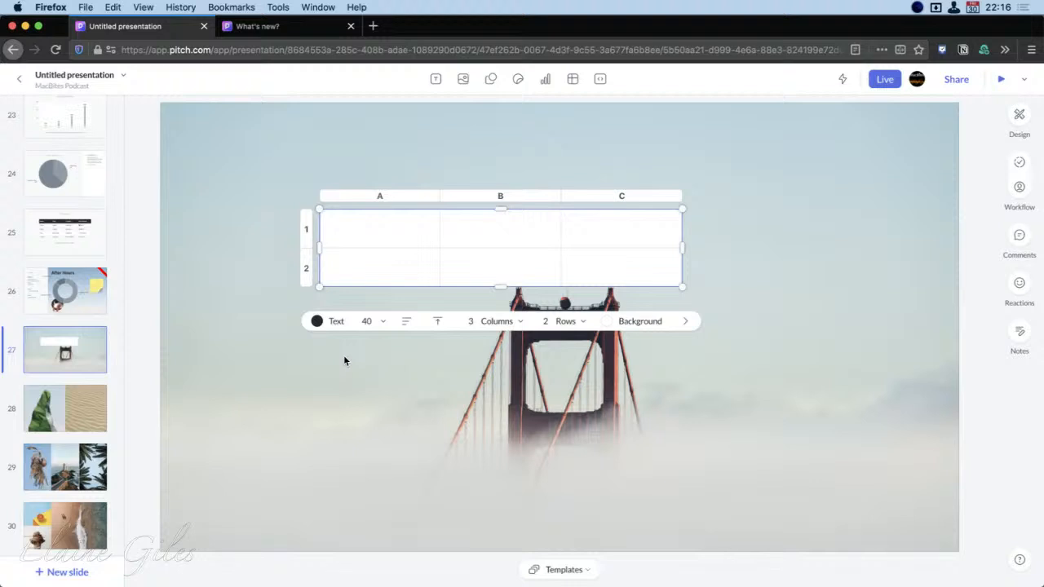
click(408, 240)
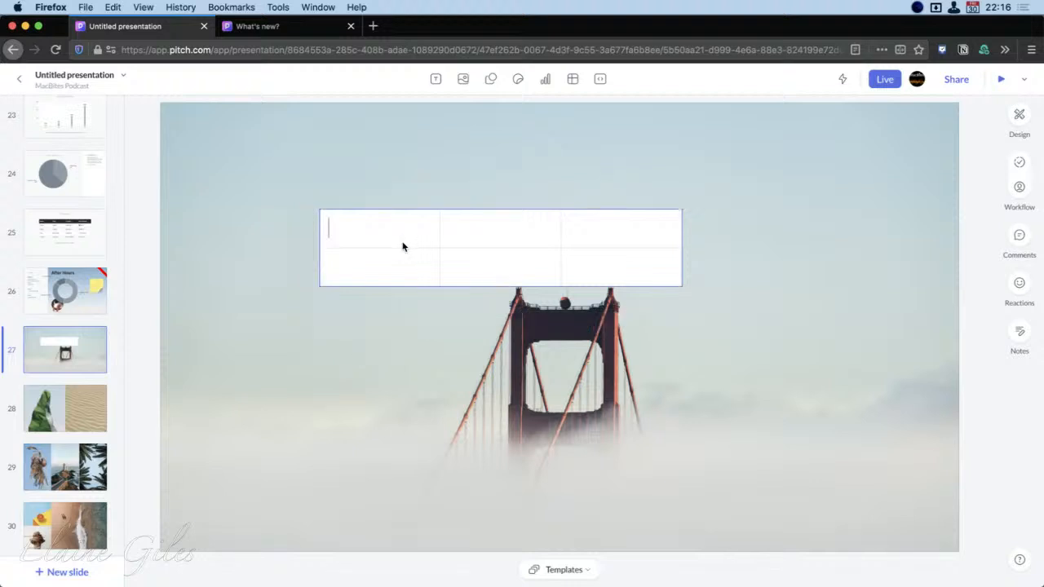
click(392, 269)
click(328, 345)
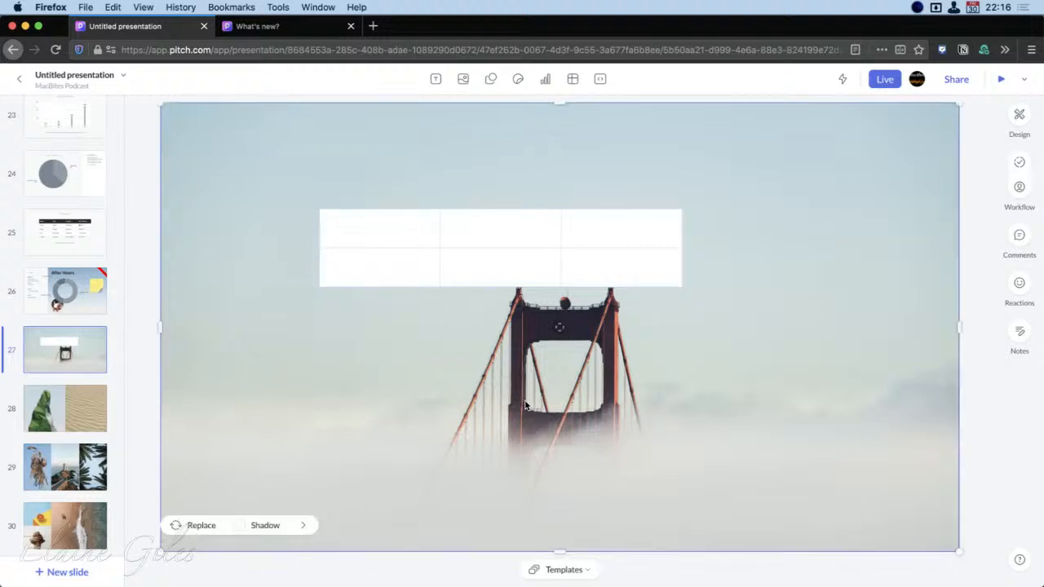
click(480, 260)
drag(484, 259, 329, 154)
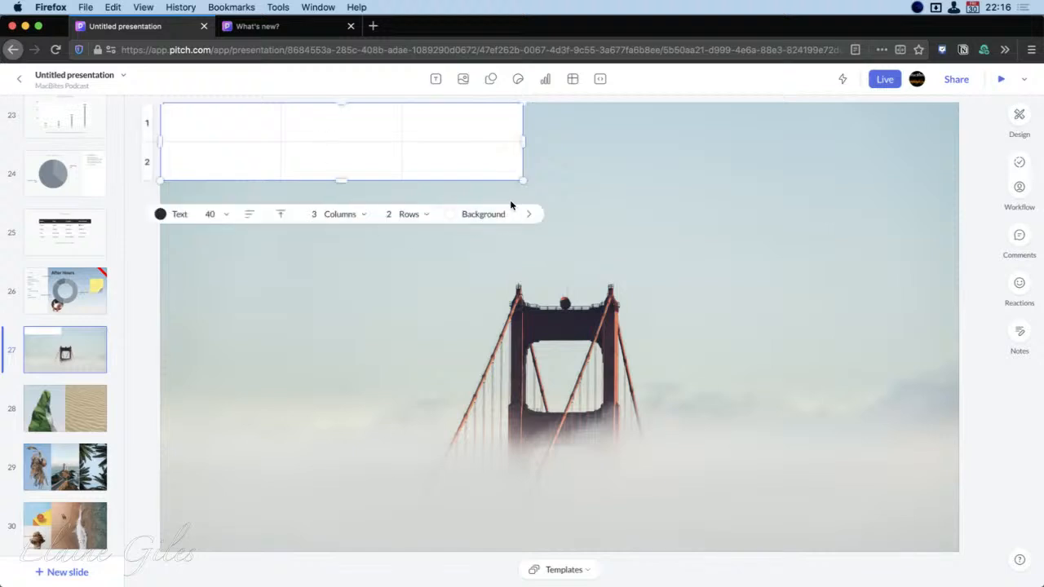
Expand the table on bridge slide 27 to 8 columns and 8 rows
click(362, 214)
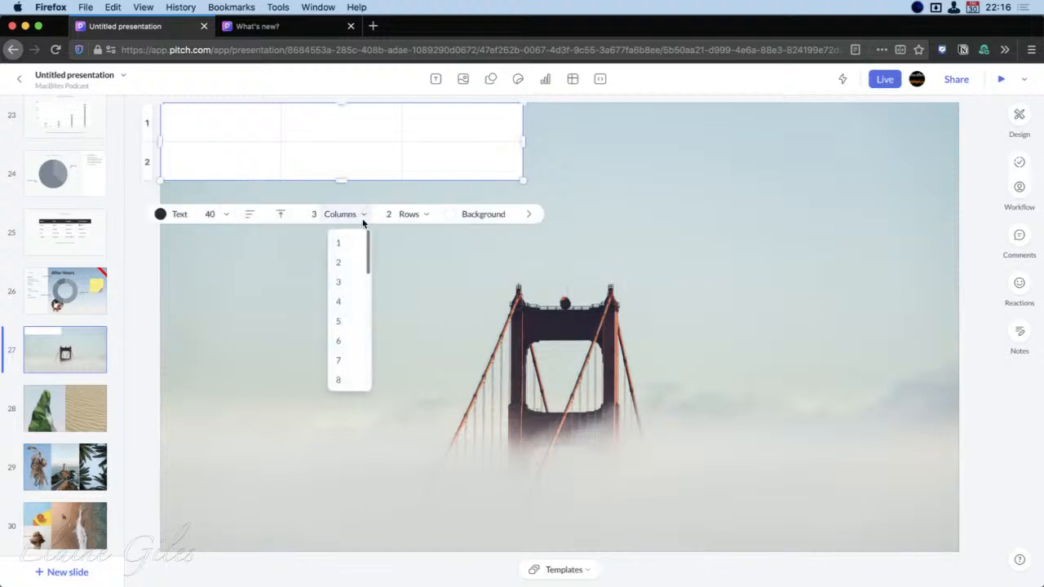
click(343, 380)
click(424, 215)
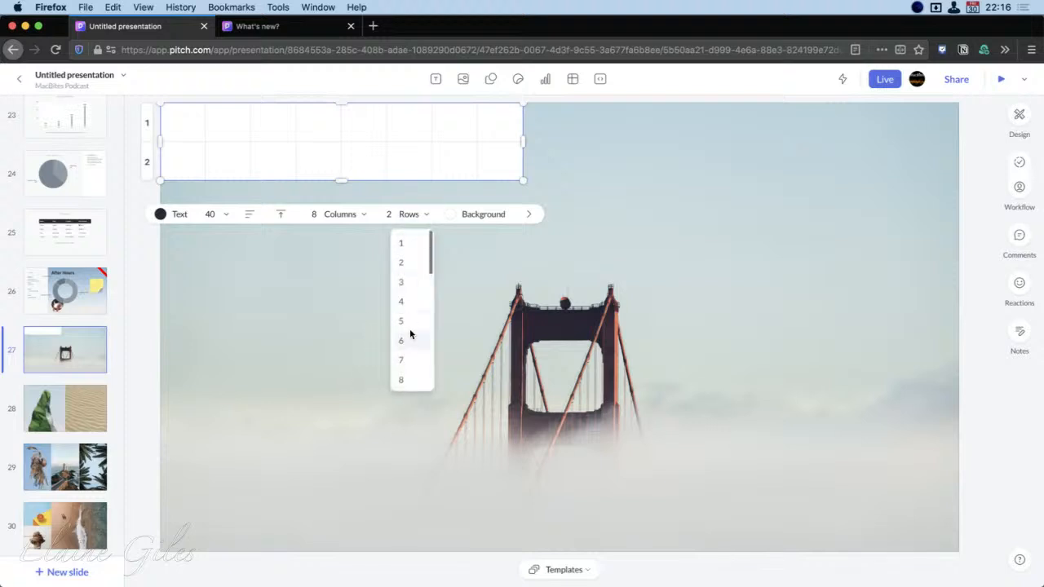
click(411, 379)
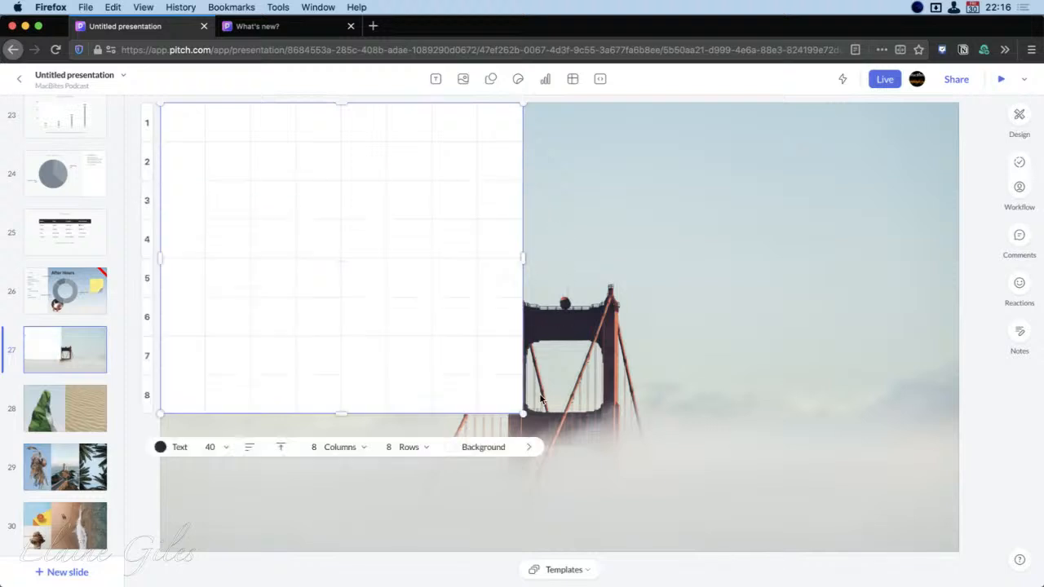
Enlarge the 8×8 table to fill the whole slide, and shrink it back into the slide's upper-left area
drag(523, 421, 959, 560)
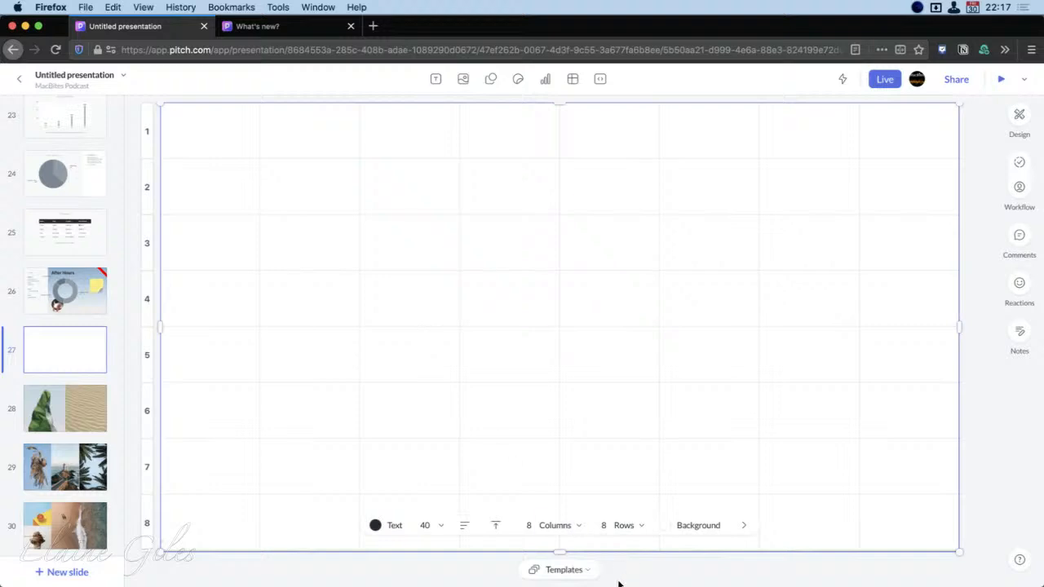
click(562, 569)
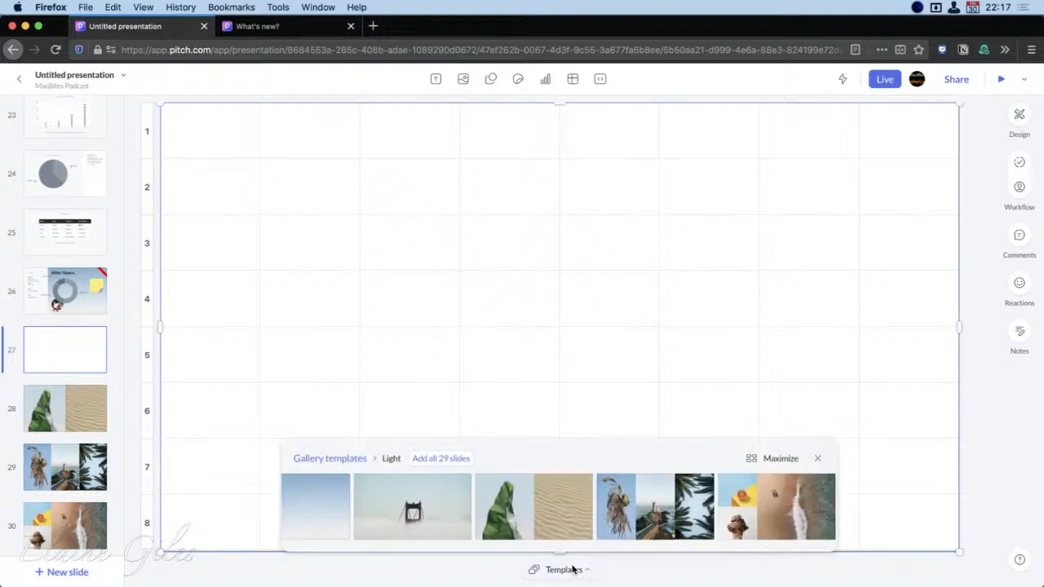
click(577, 570)
click(955, 535)
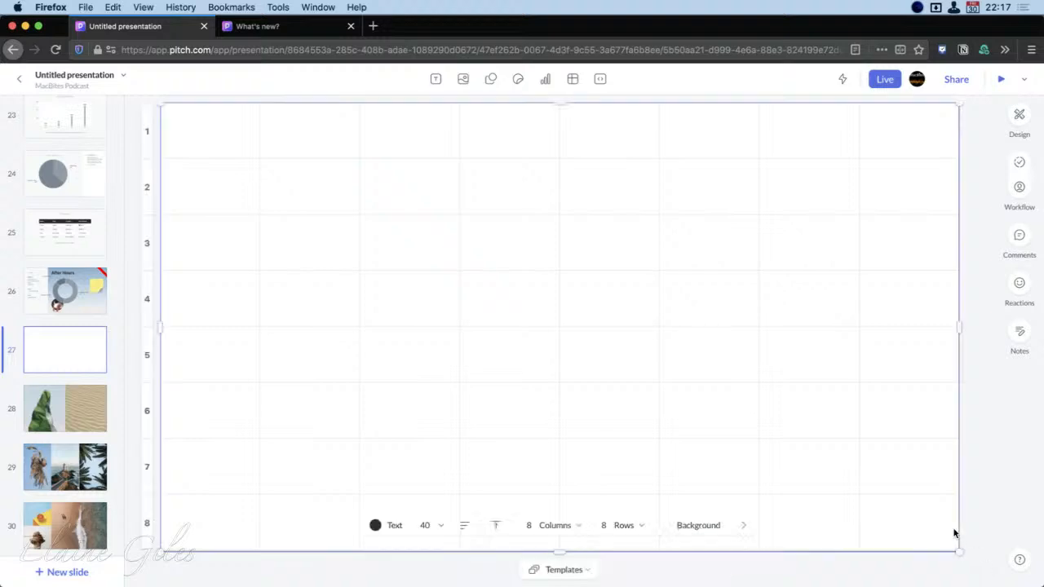
drag(957, 557, 492, 258)
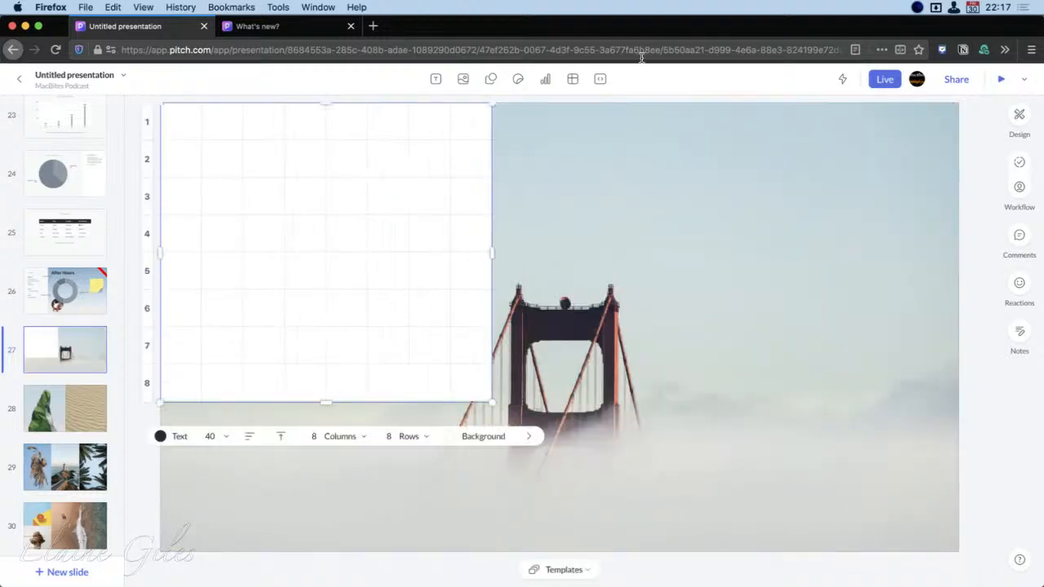
click(600, 78)
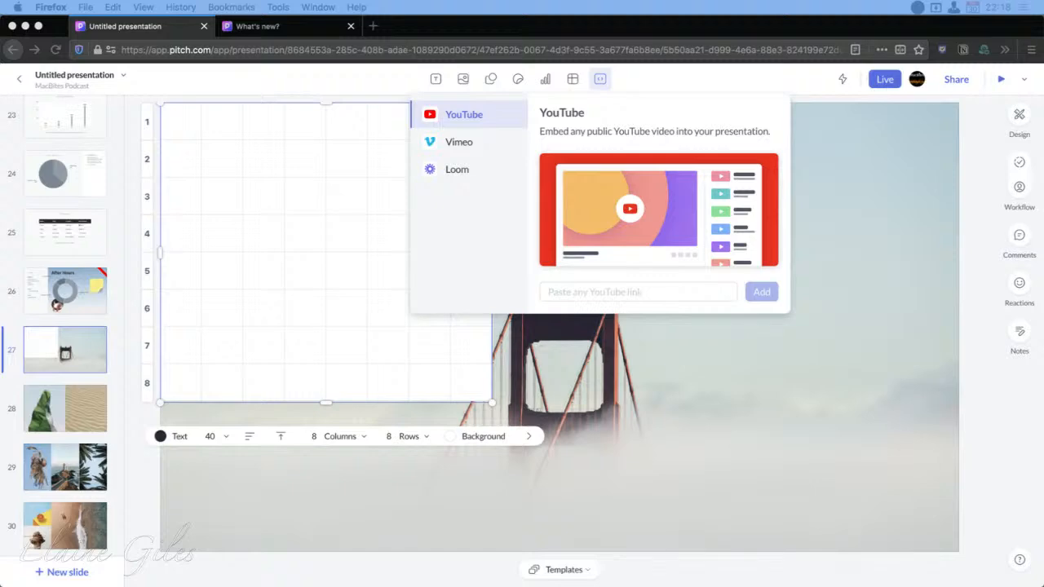
click(608, 291)
text(www.youtube.com/watch?v=DC-c2F25HrQ)
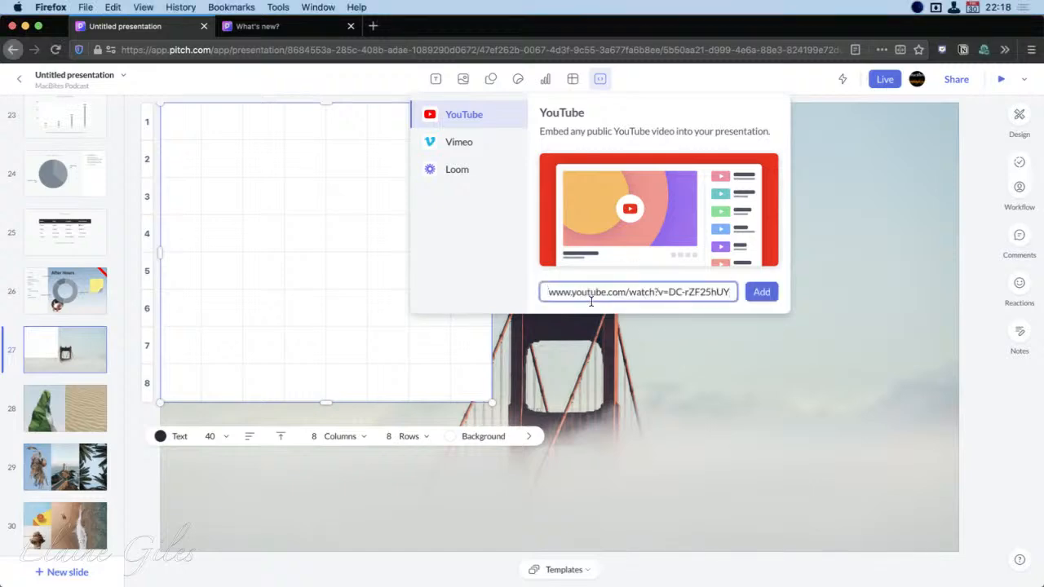
click(762, 292)
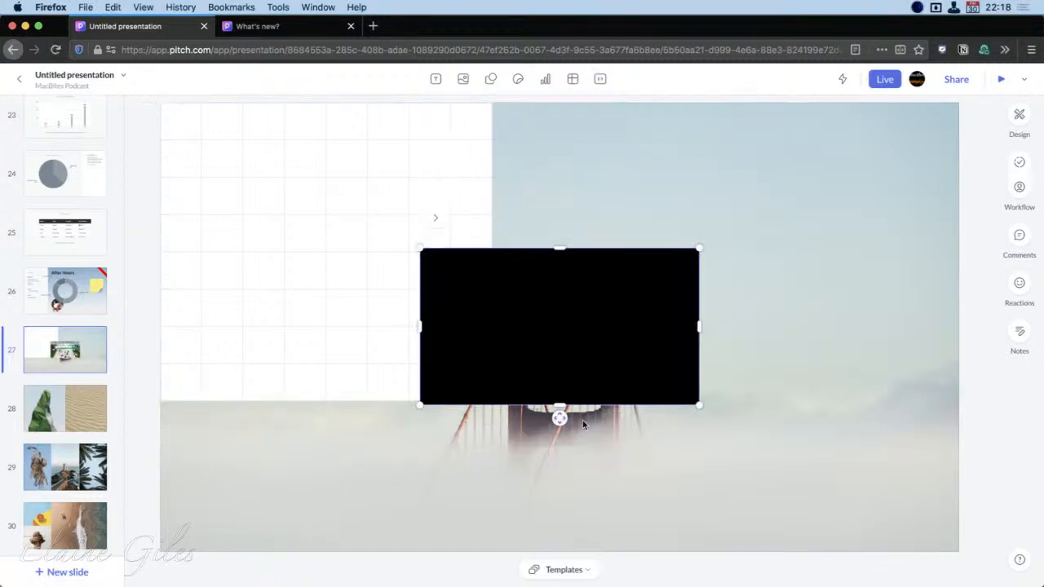
Play the embedded panda video on the slide, pause it and resume playback
click(610, 373)
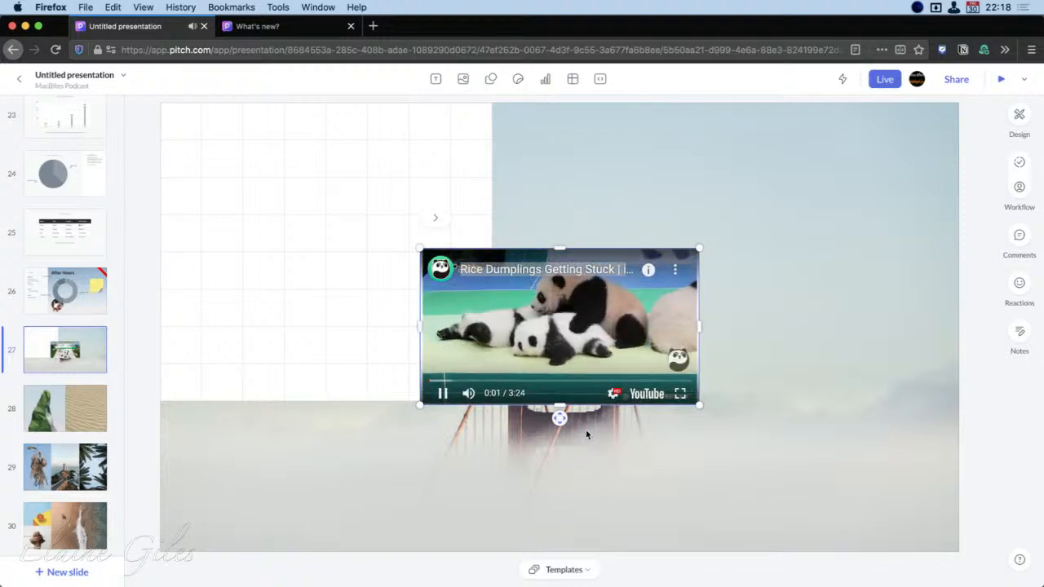
click(560, 331)
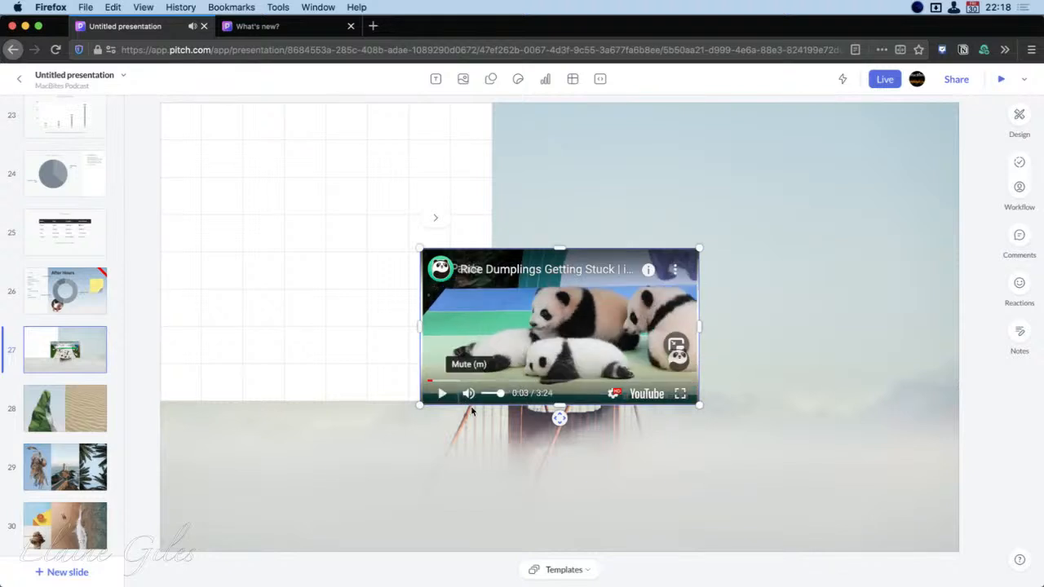
click(441, 393)
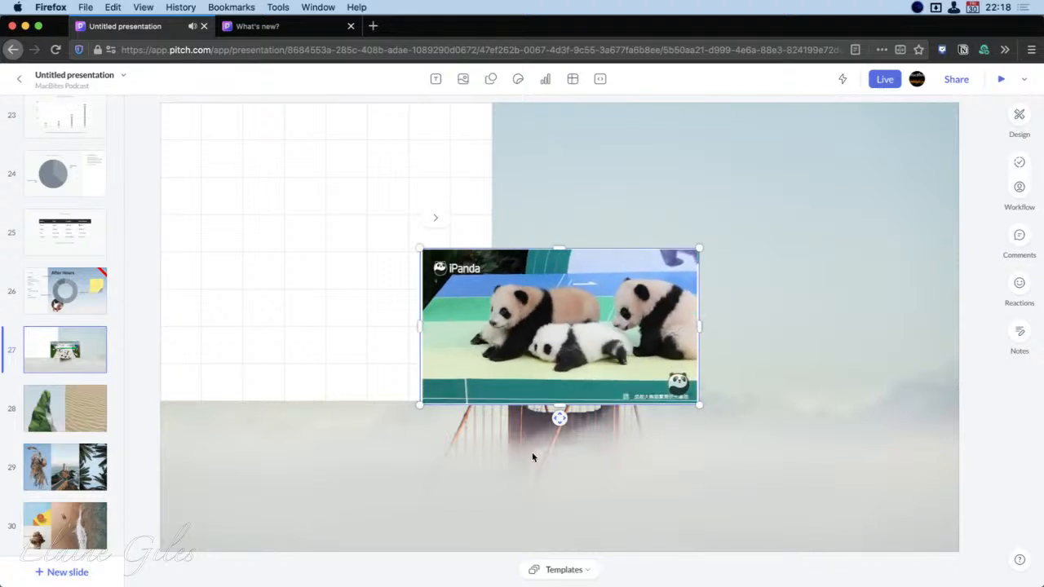
Move the video beside the table at the slide's upper edge and enlarge it to the slide's right edge, testing its playback
drag(559, 418, 622, 435)
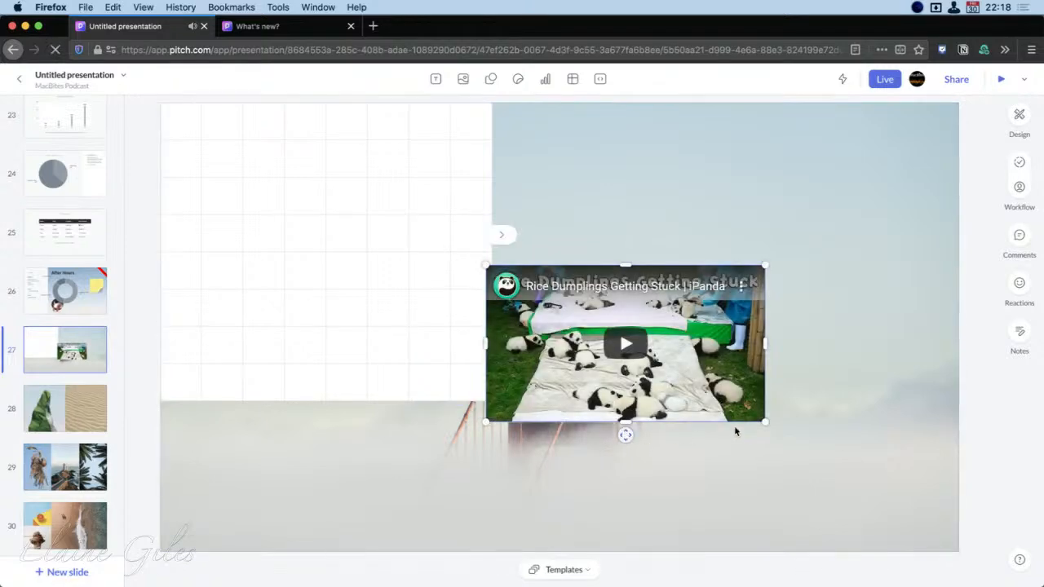
drag(625, 434, 654, 272)
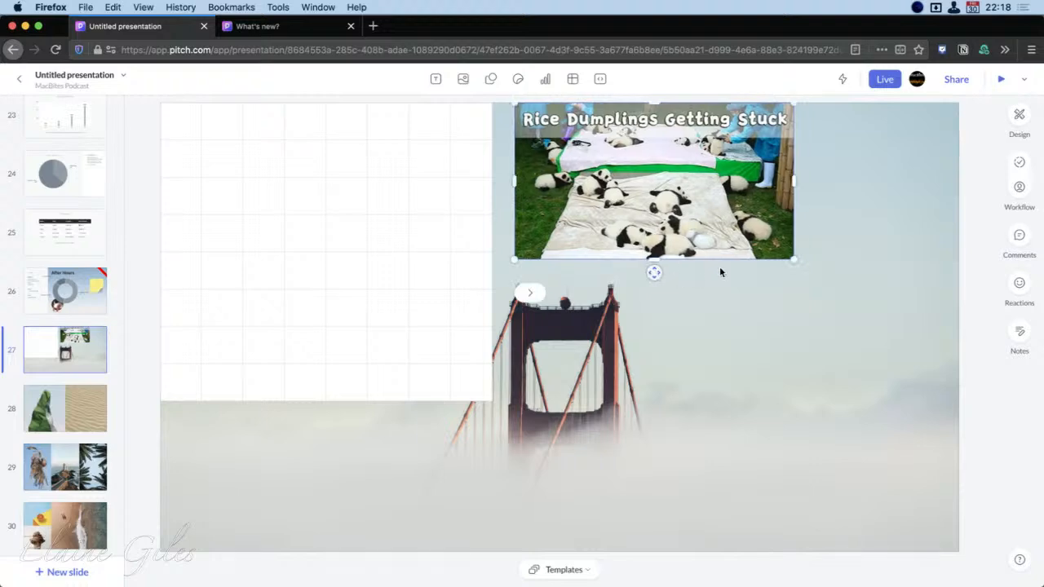
drag(792, 267, 944, 380)
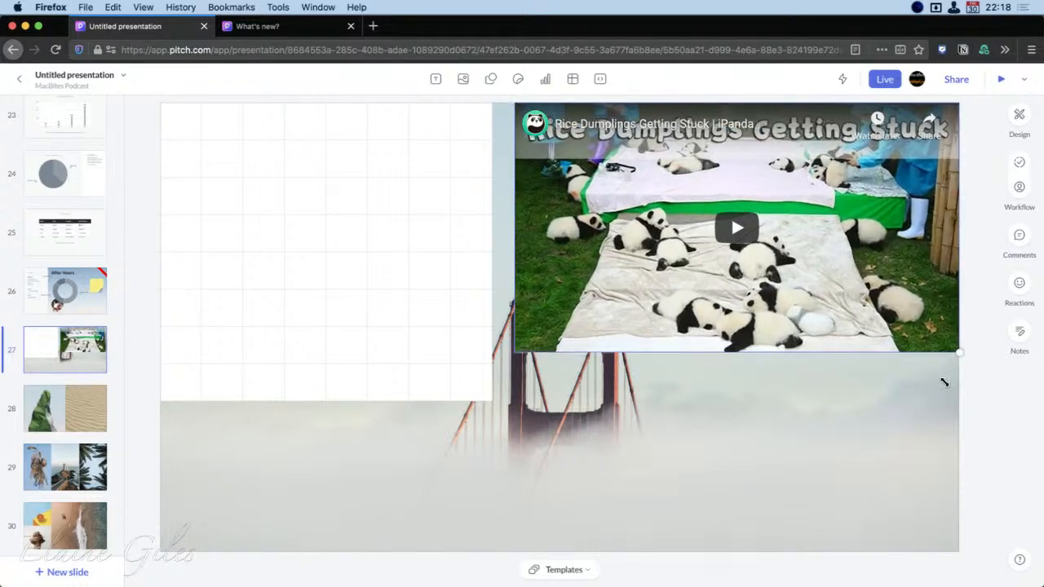
click(714, 223)
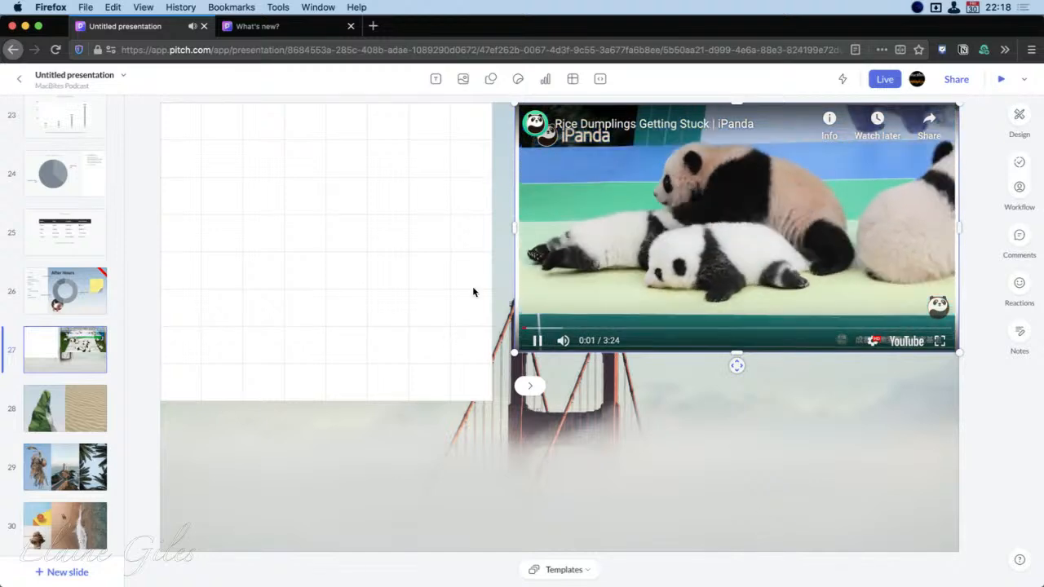
click(537, 340)
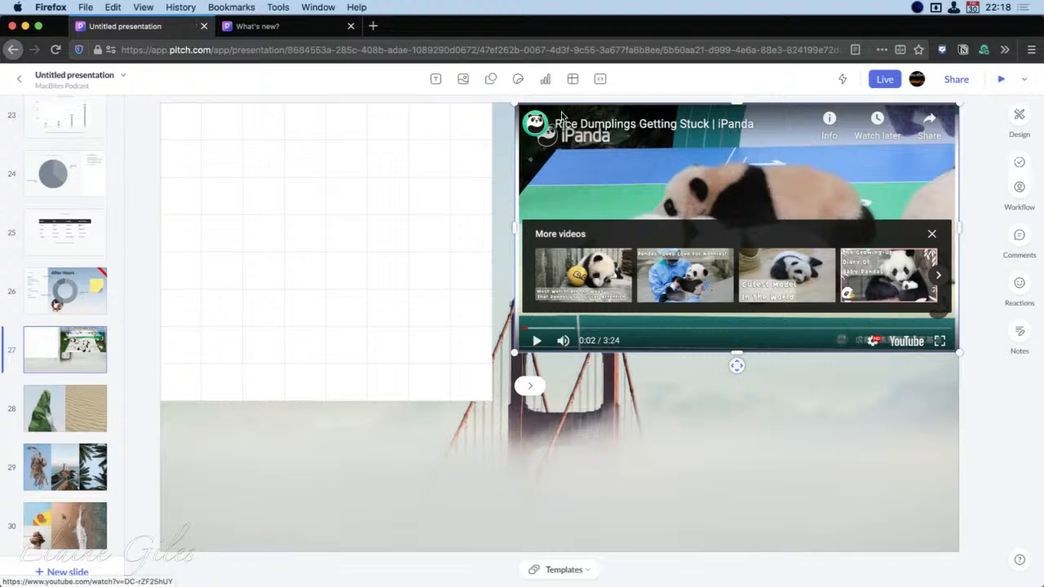
Review the Loom video embed option without adding a link
click(597, 79)
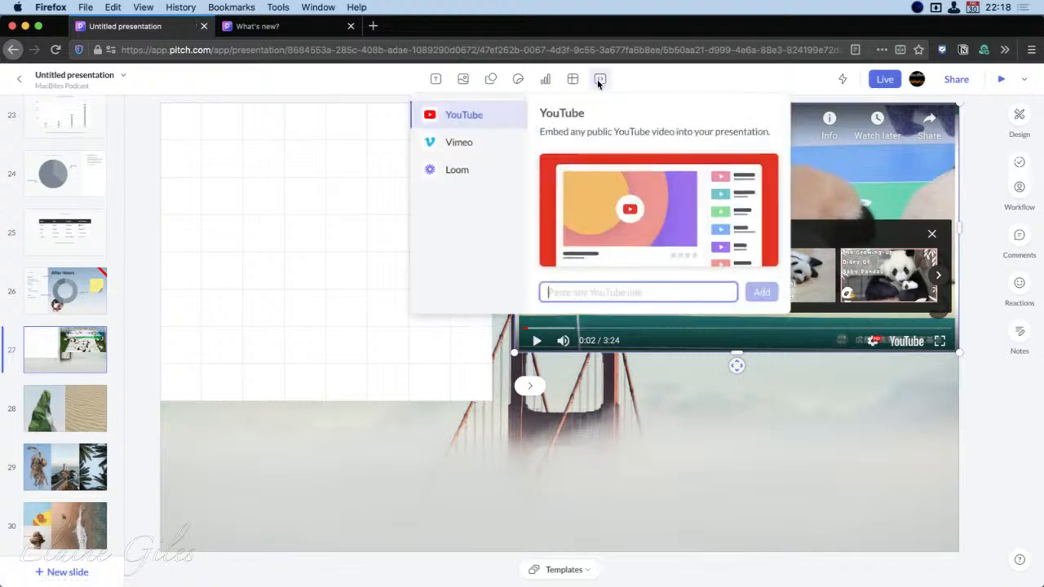
click(447, 172)
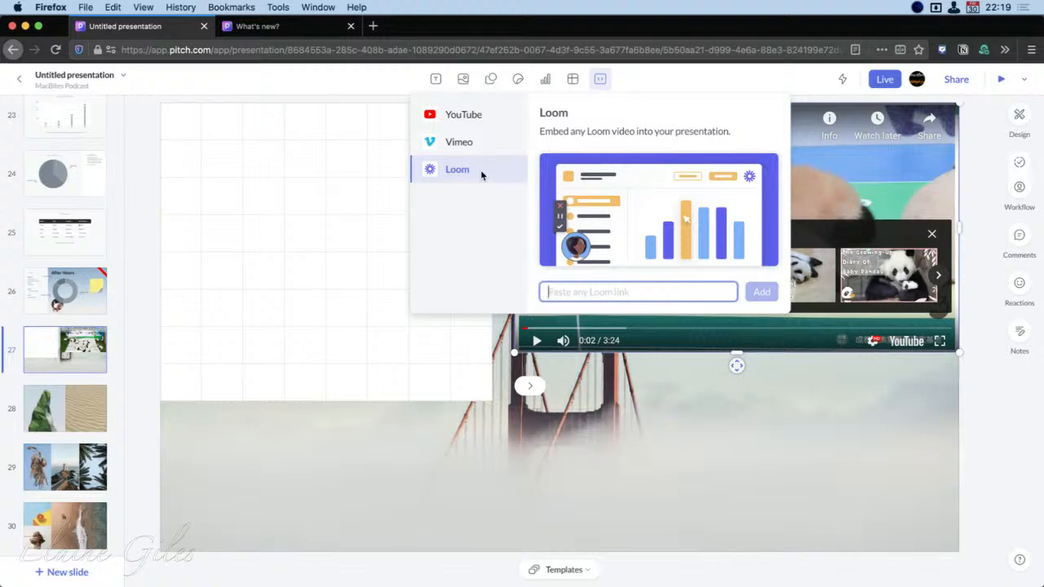
click(687, 493)
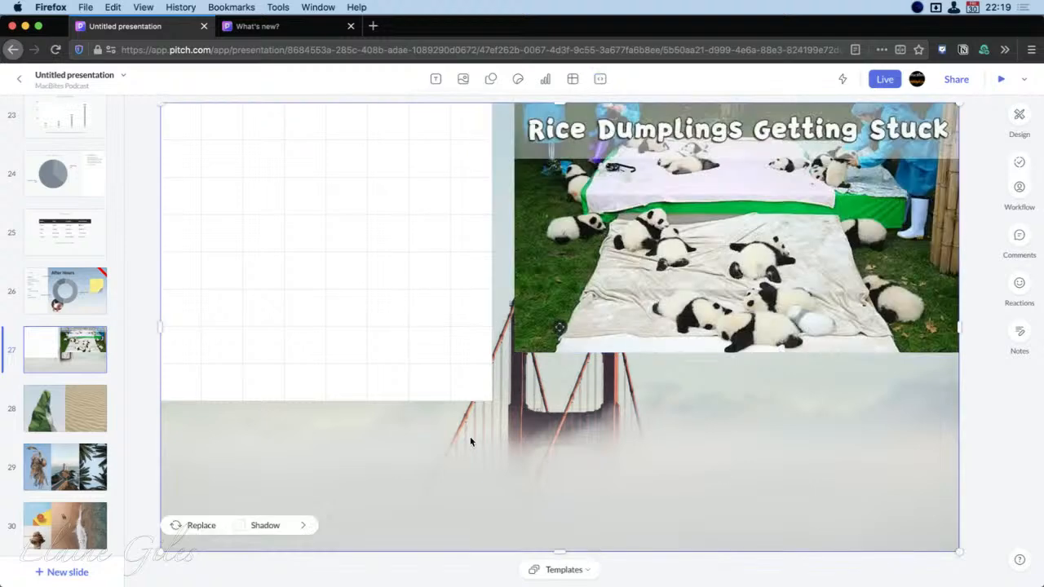
Return to the workspace dashboard and open the Get to Know Pitch presentation
scroll(46, 231, up, 5)
scroll(46, 231, up, 15)
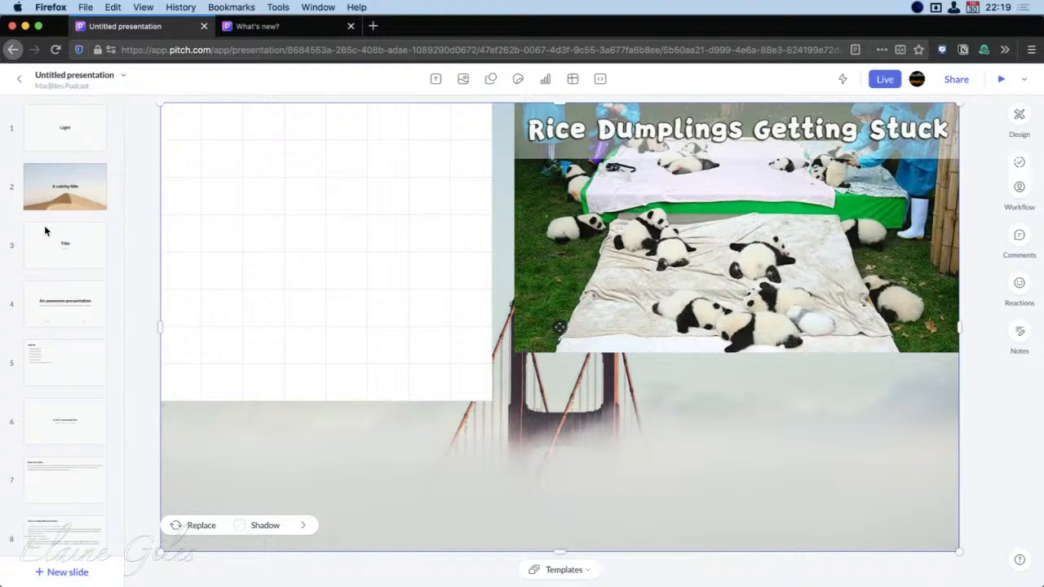
click(20, 79)
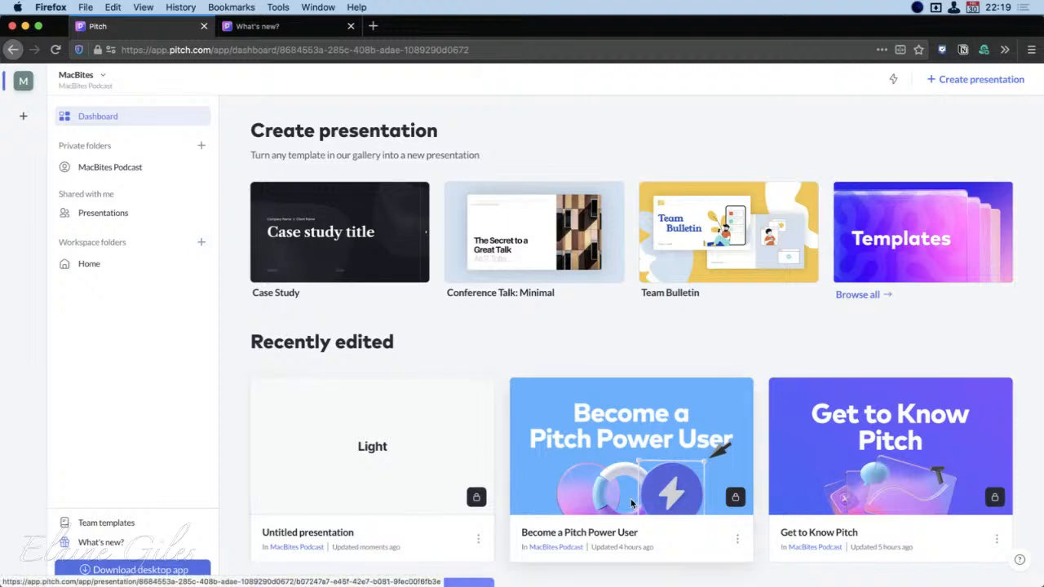
scroll(632, 503, down, 1)
click(972, 414)
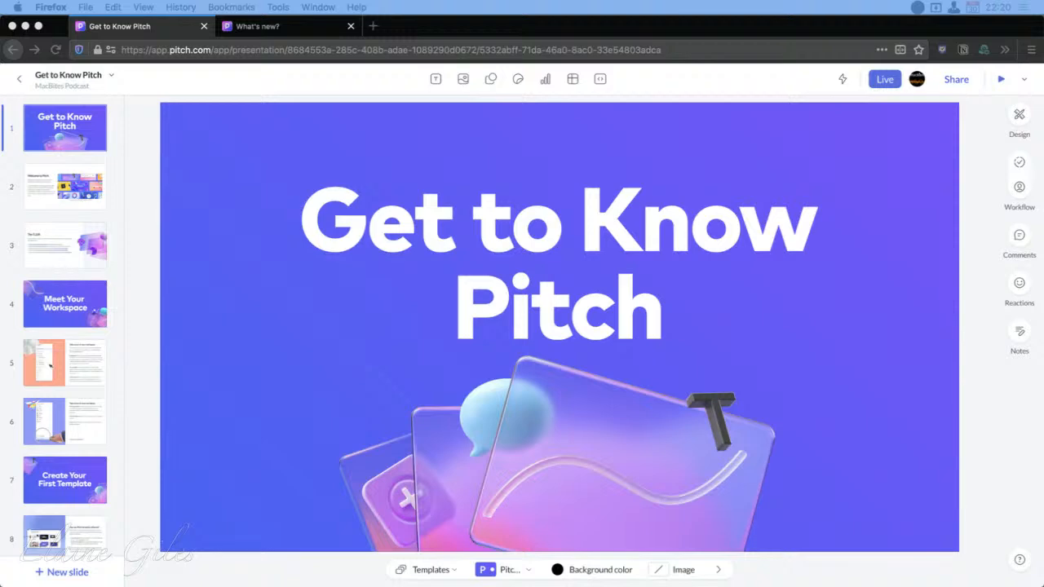
Look through slides 2 to 7 of Get to Know Pitch and skim the thumbnails of the following slides
click(68, 190)
click(68, 190)
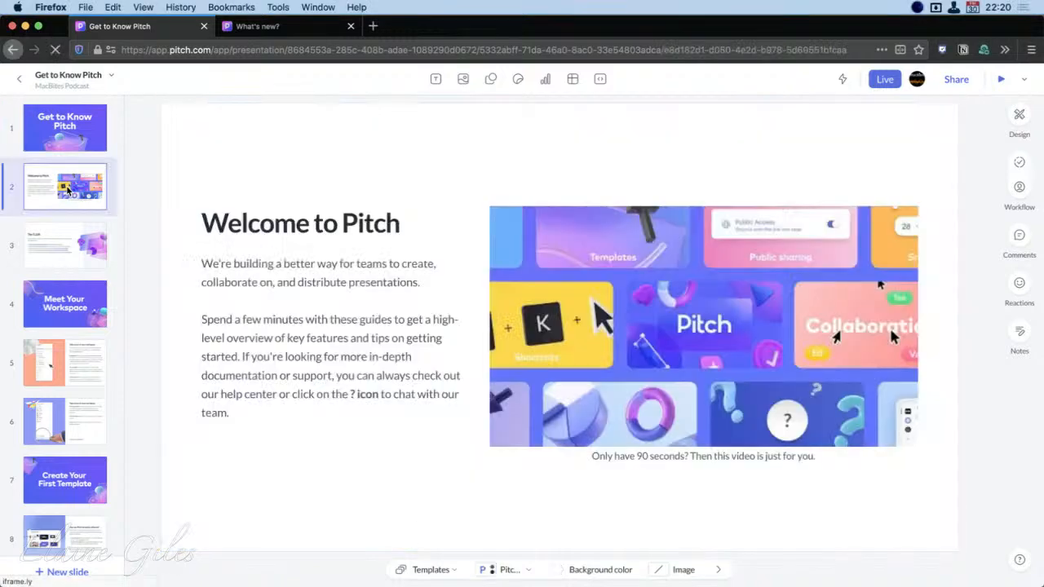
click(67, 249)
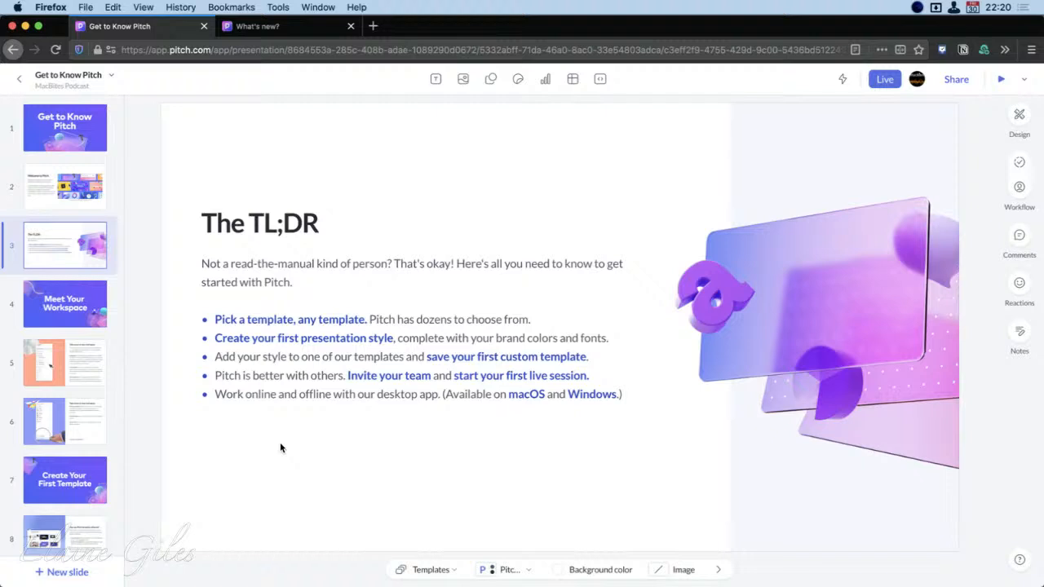
click(82, 306)
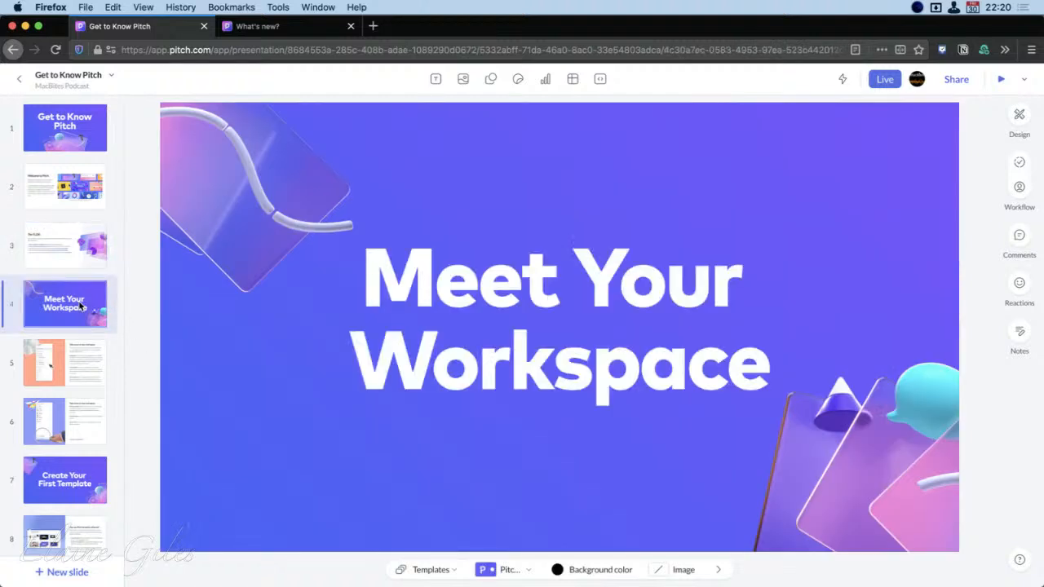
click(74, 375)
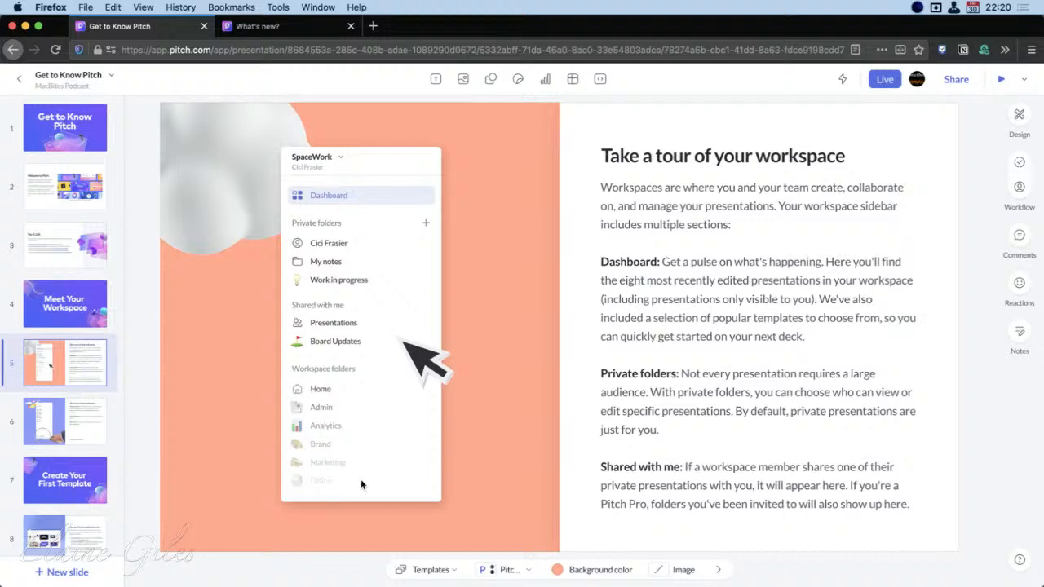
click(54, 421)
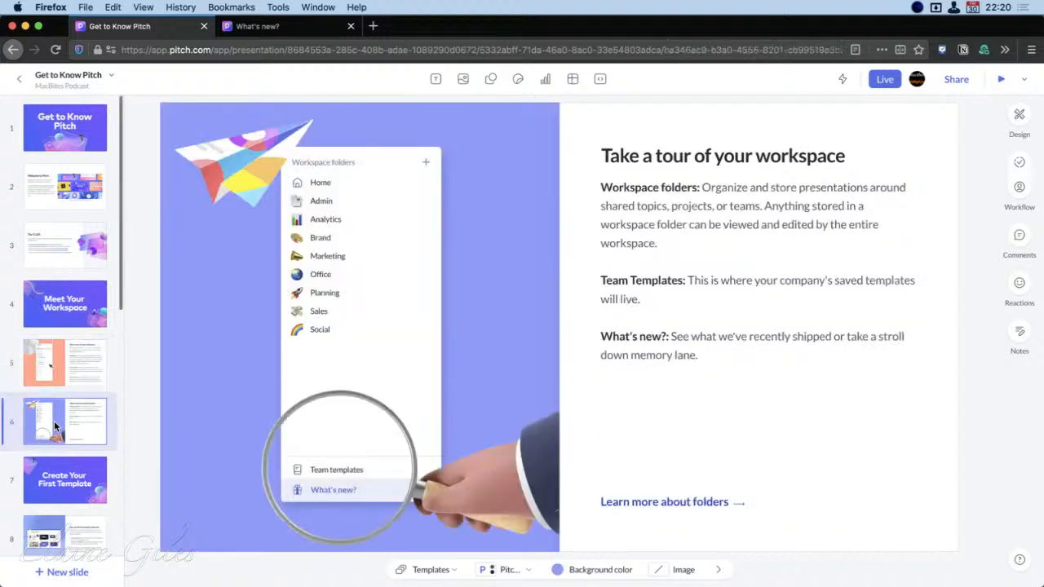
click(46, 480)
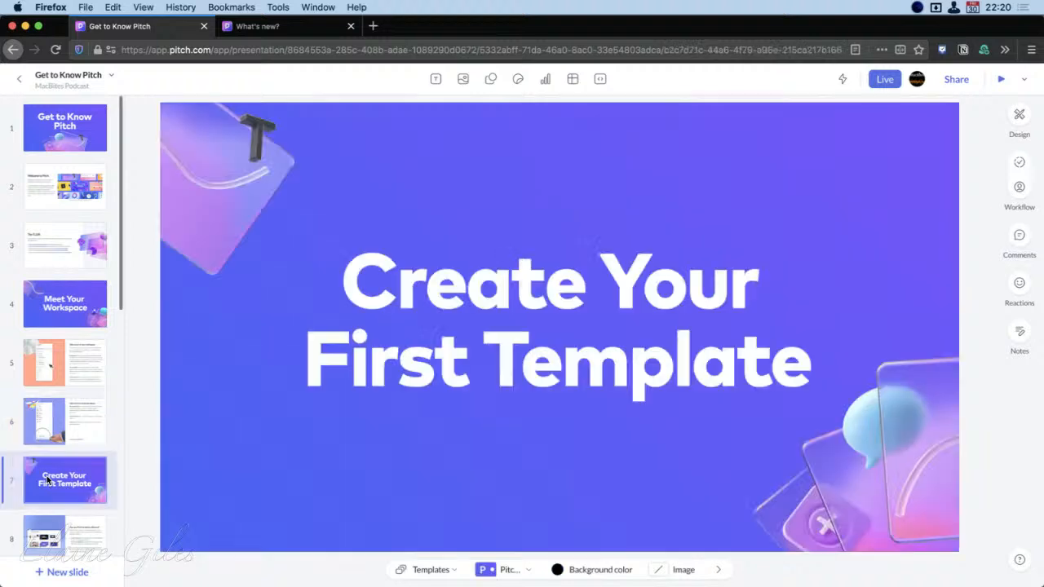
scroll(47, 475, down, 5)
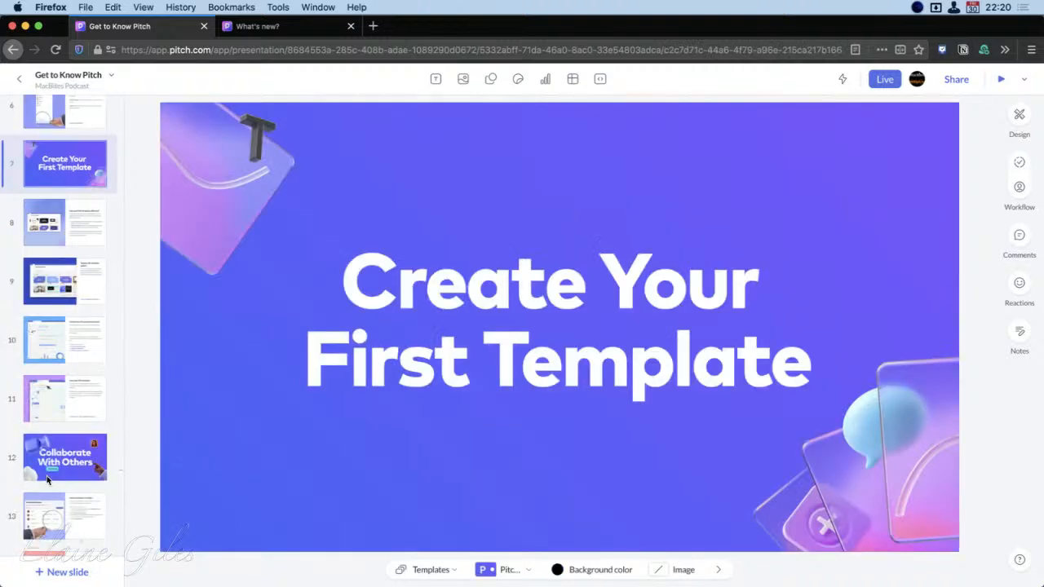
scroll(47, 475, down, 4)
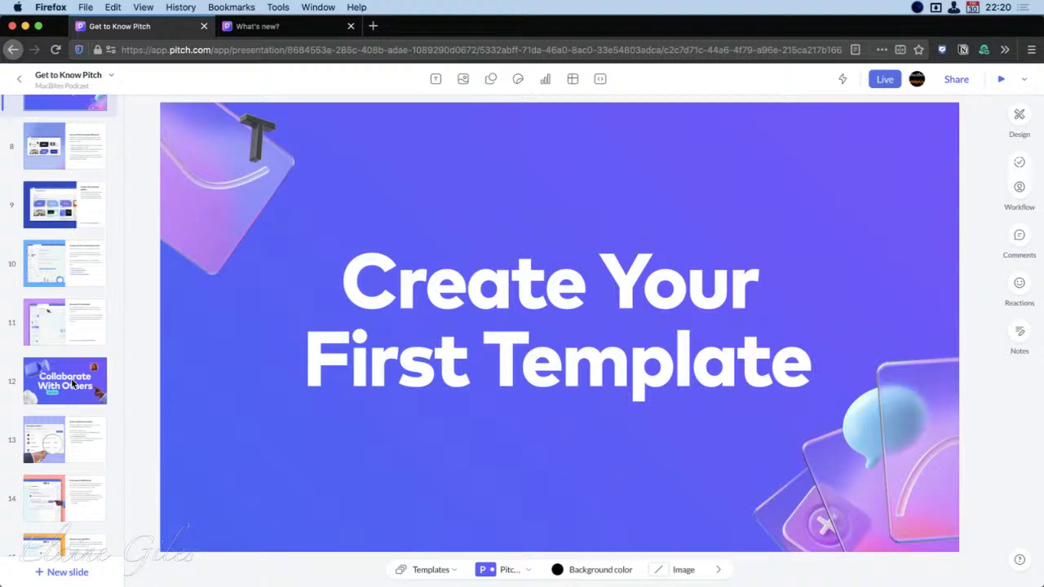
scroll(65, 347, up, 10)
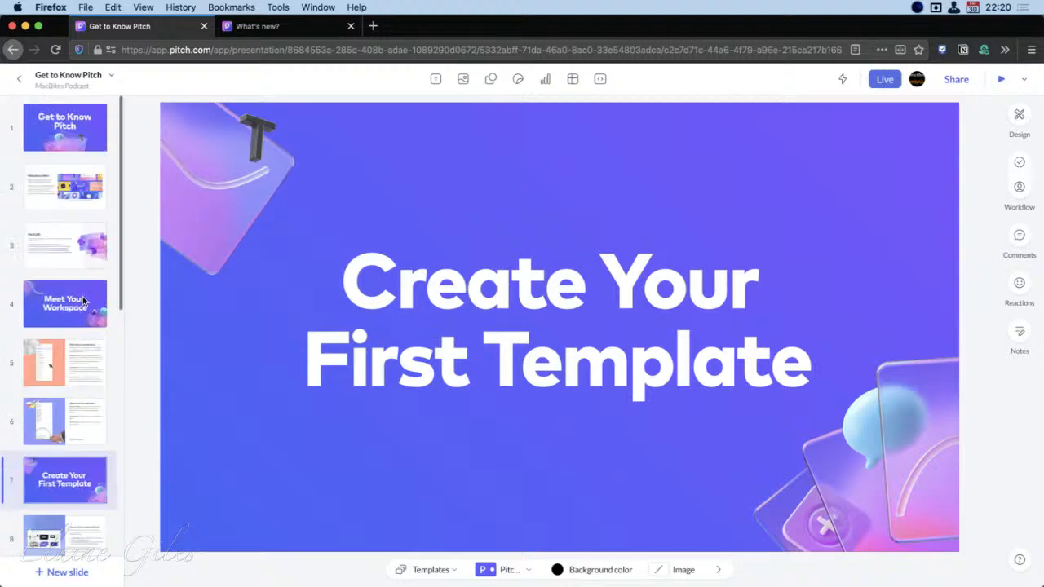
Start presenting Get to Know Pitch from its first slide
click(62, 136)
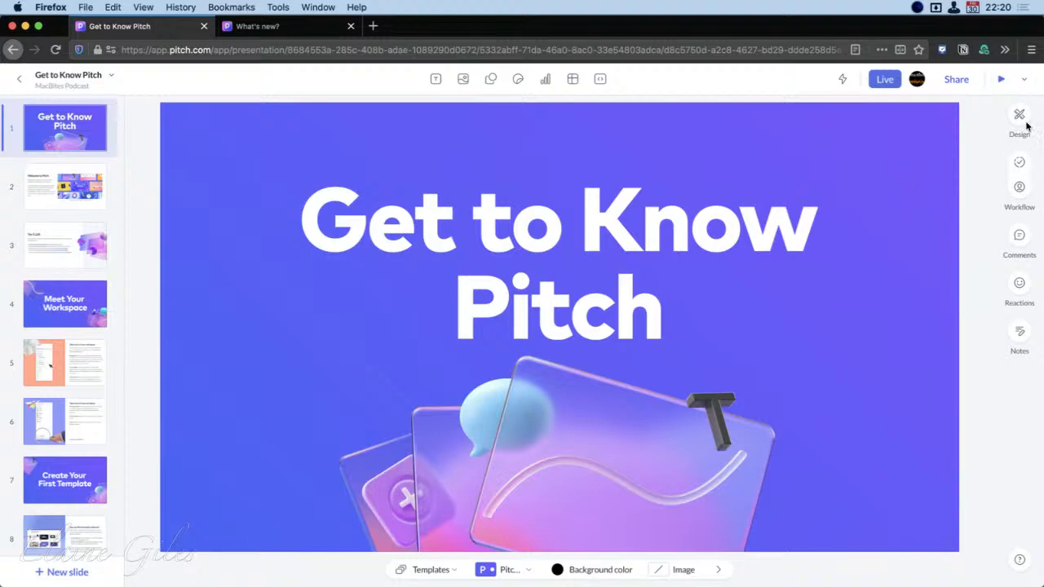
click(1001, 79)
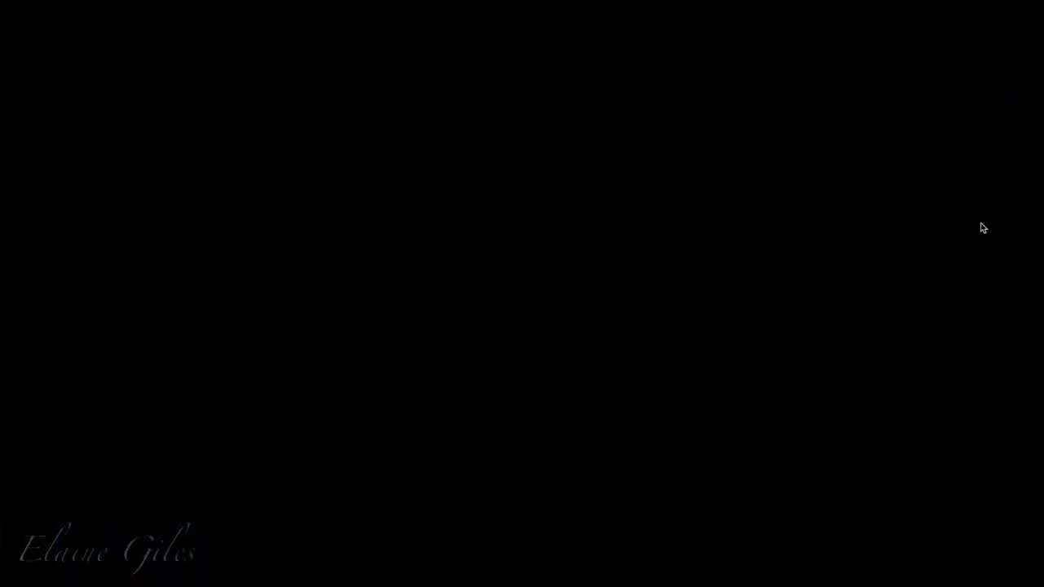
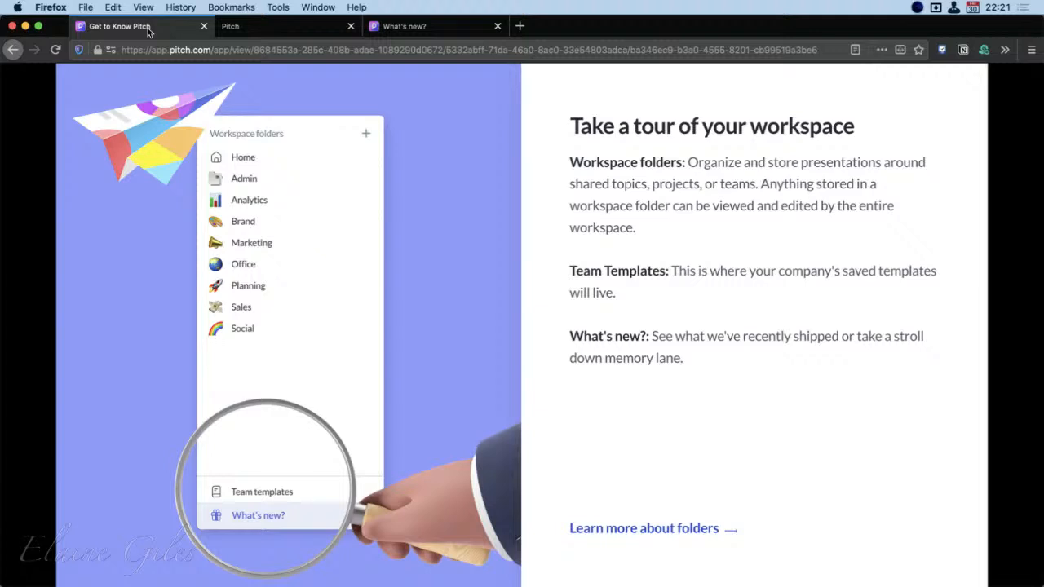
Detach the speaker view into its own window on the other display and open Speaker view again from slide 6
click(271, 31)
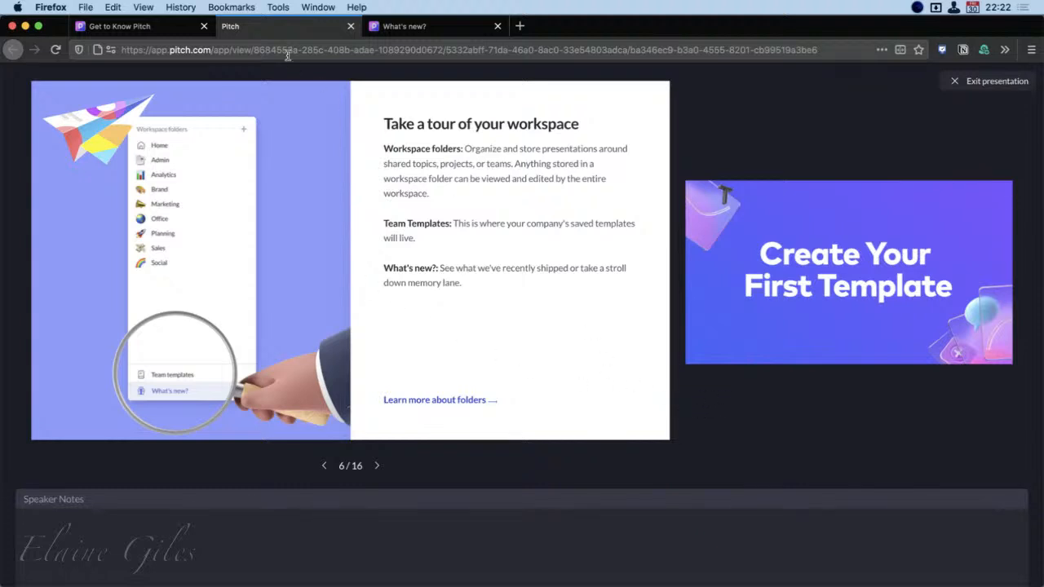
drag(277, 29, 1043, 420)
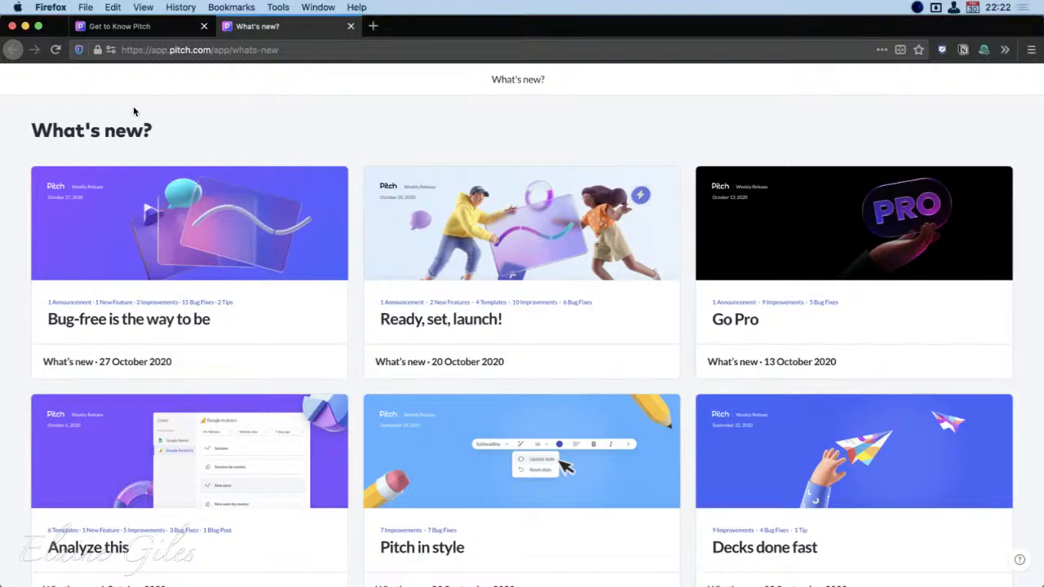
click(119, 26)
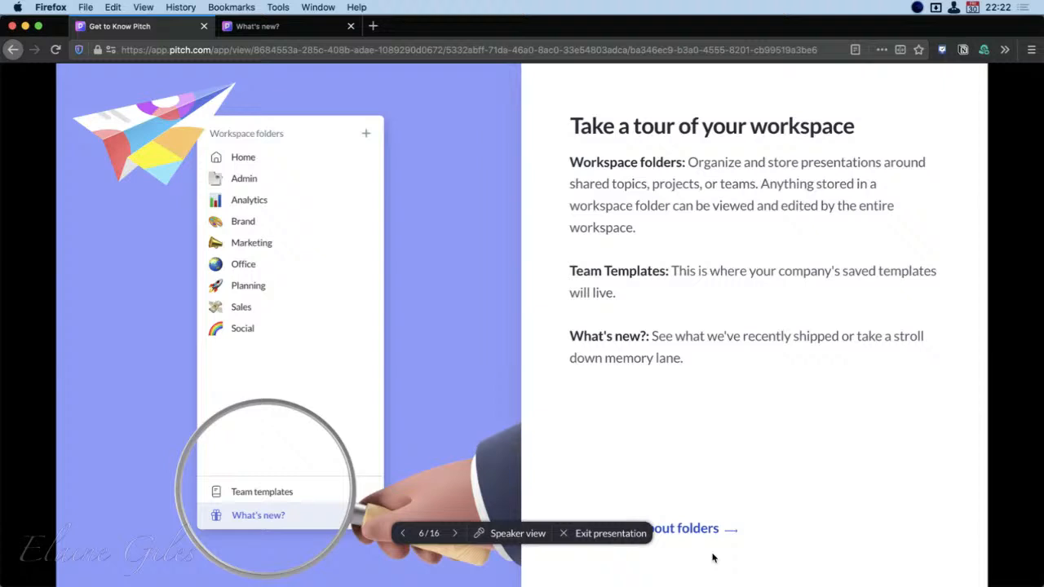
click(515, 533)
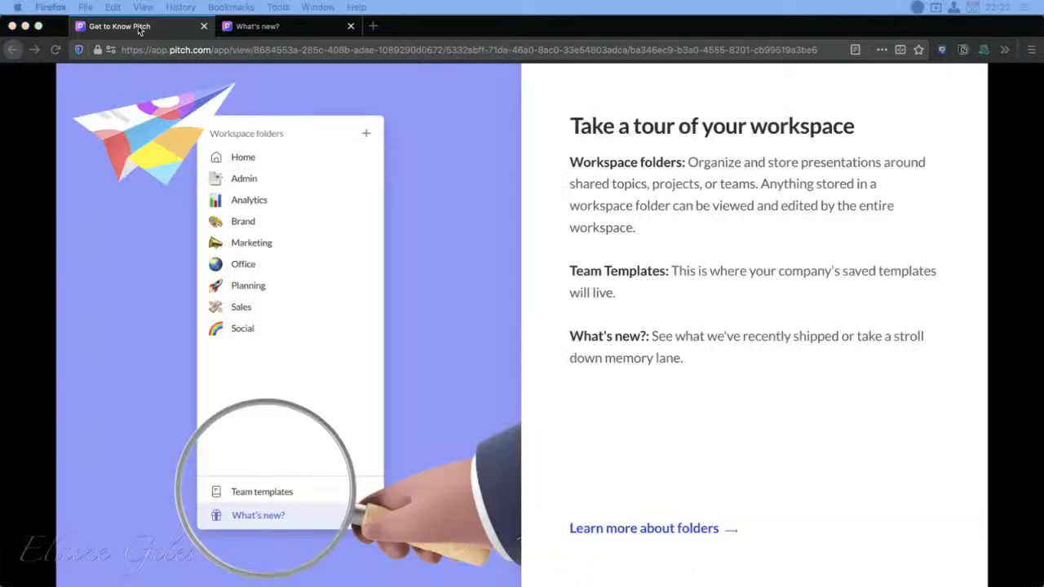
Bring the speaker view window over the slide 6 presentation to examine it, and return it to the other display
click(172, 25)
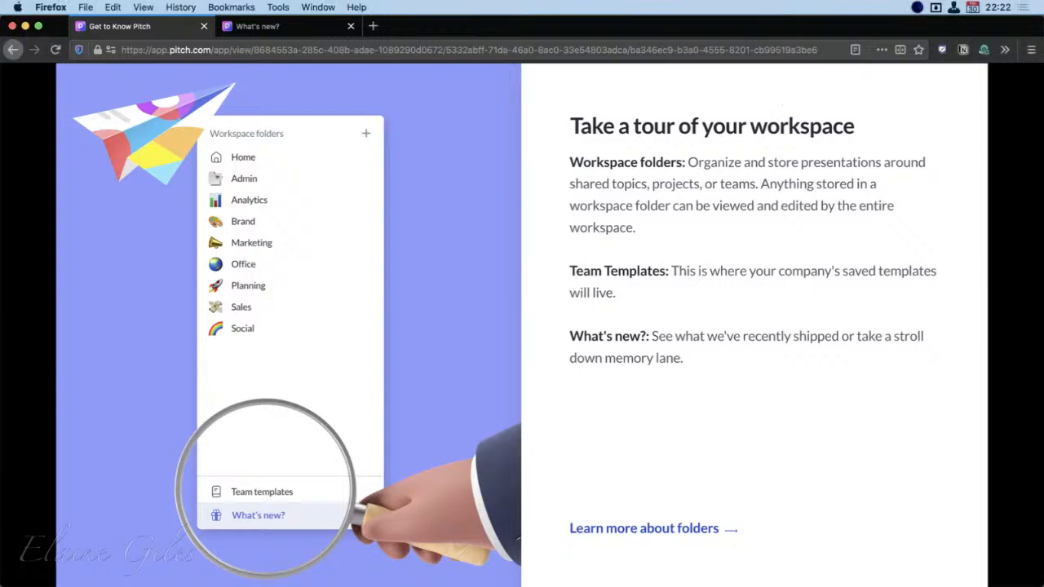
drag(1043, 173, 490, 90)
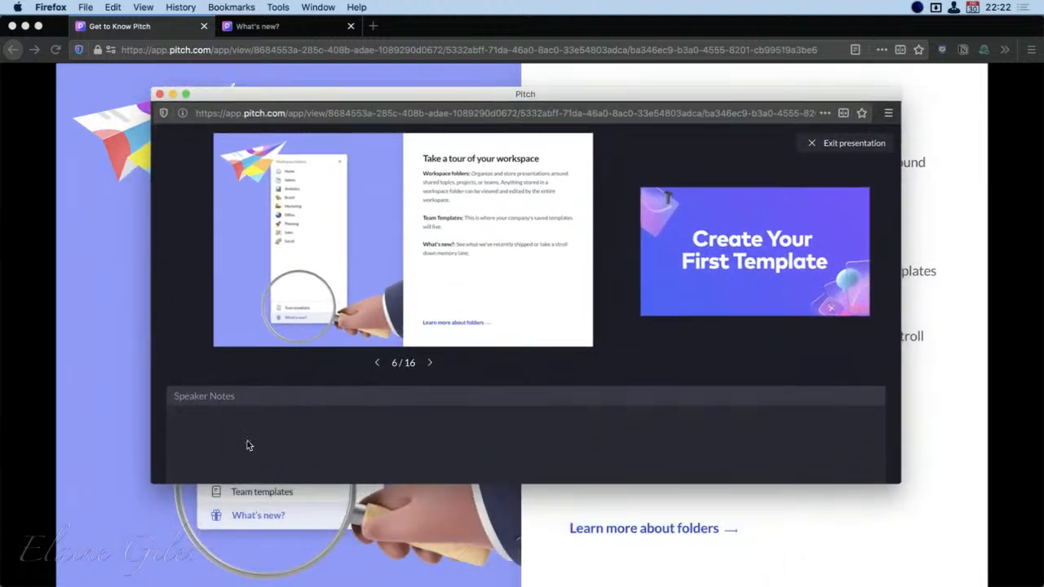
drag(373, 96, 1043, 182)
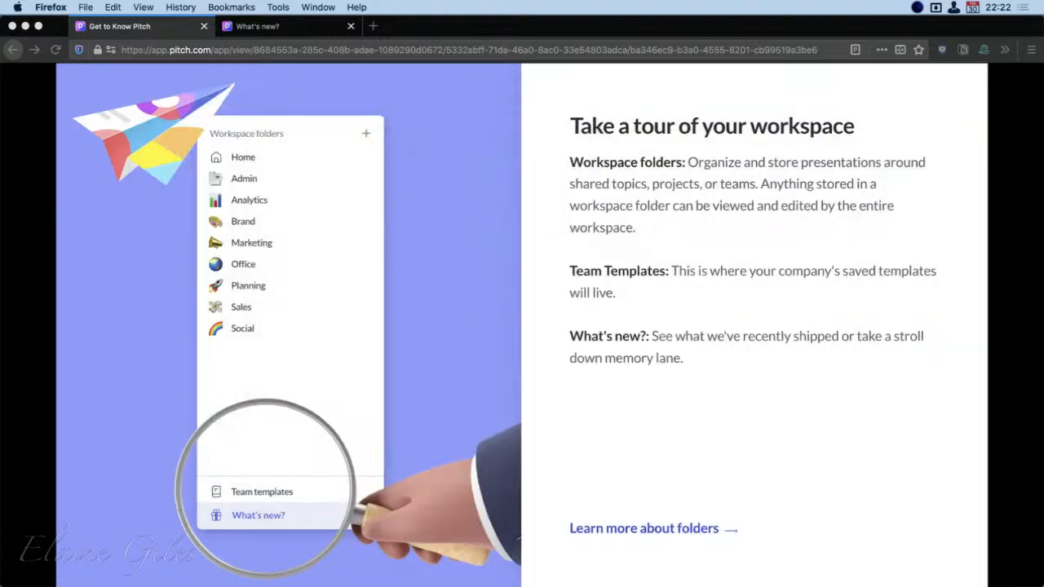
drag(1042, 245, 0, 167)
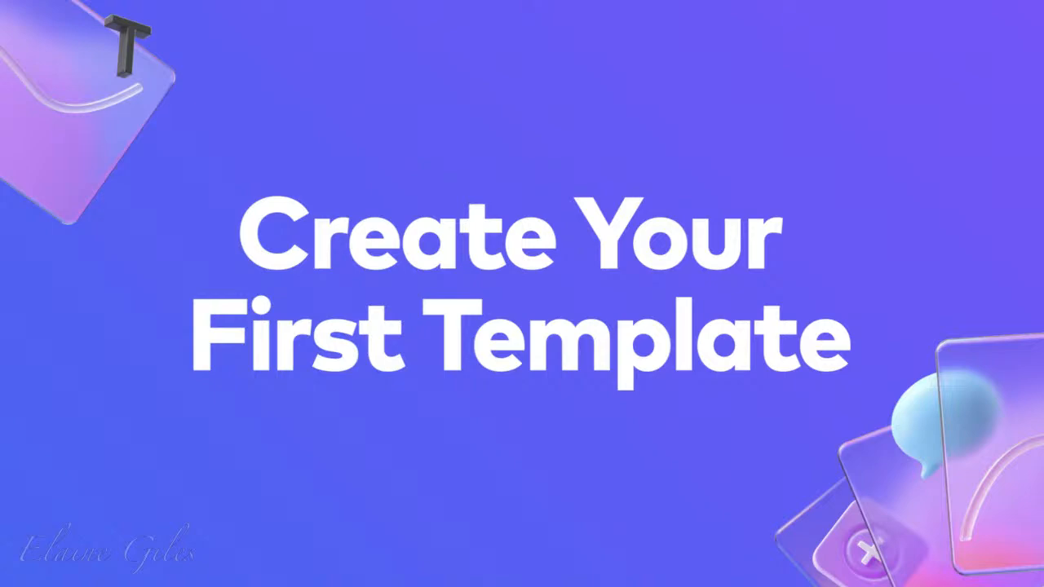
Advance the full-screen presentation to slide 9 and compare it with the speaker view window brought over from the other display
key(Right)
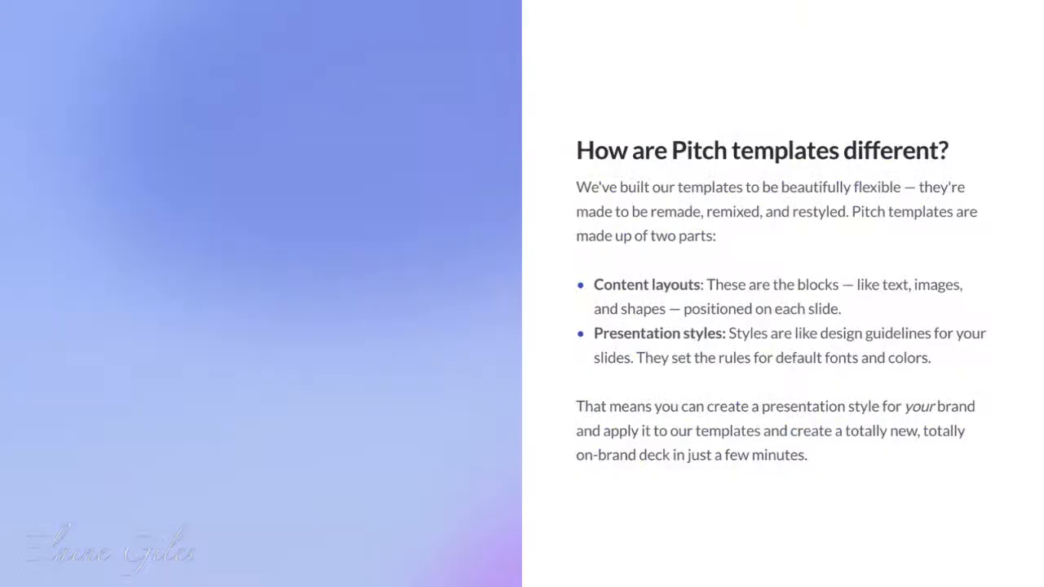
key(Right)
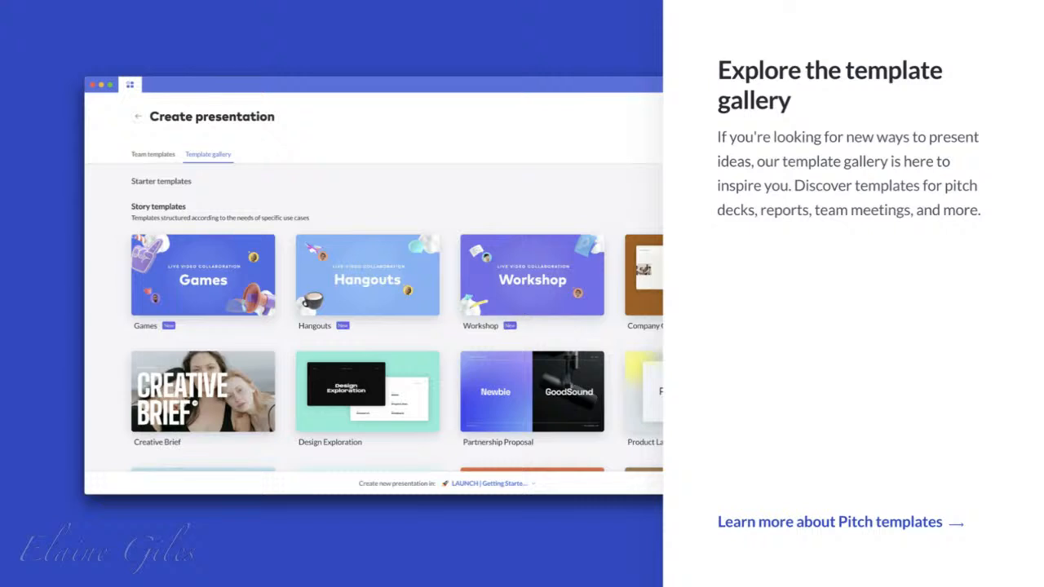
drag(0, 522, 503, 178)
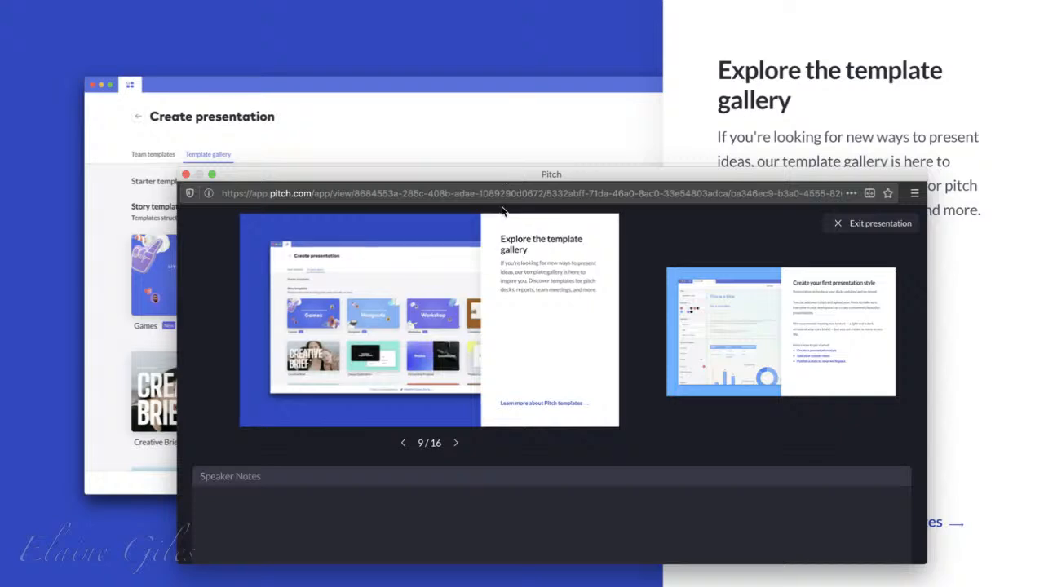
drag(520, 179, 0, 408)
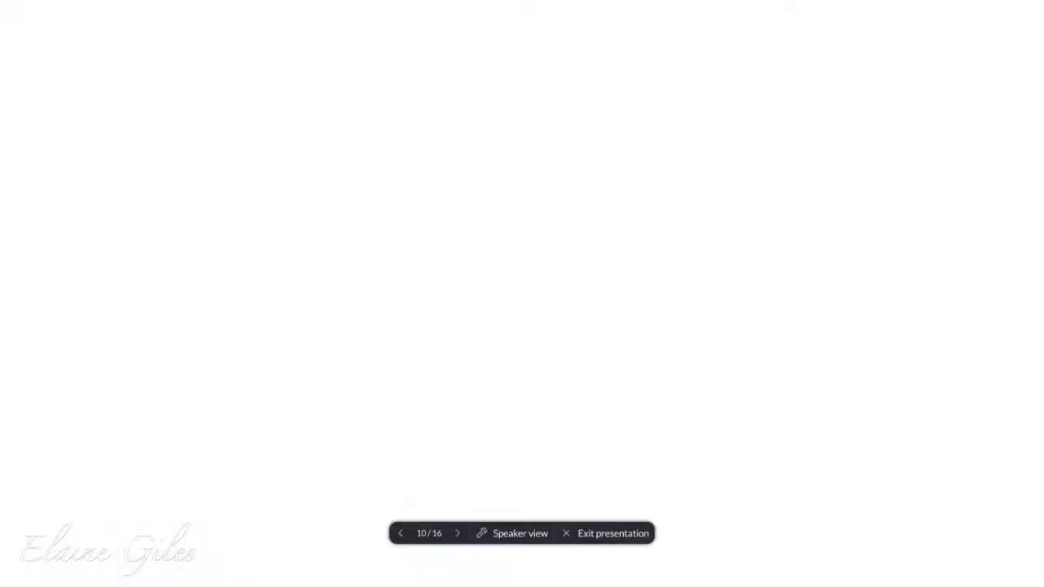
Advance to the Save your first template slide and return from the presentation to the editor
key(Right)
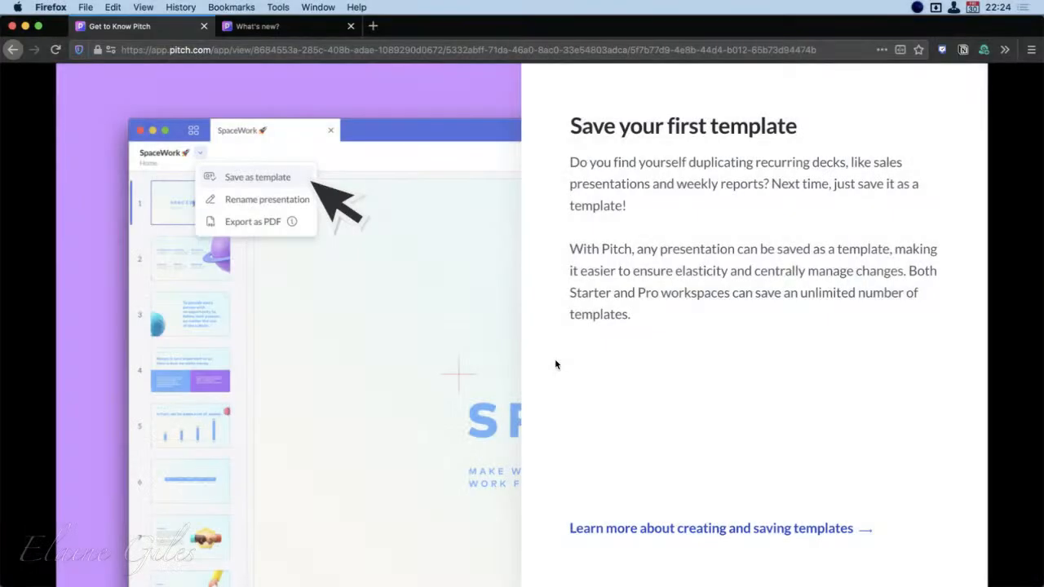
click(12, 51)
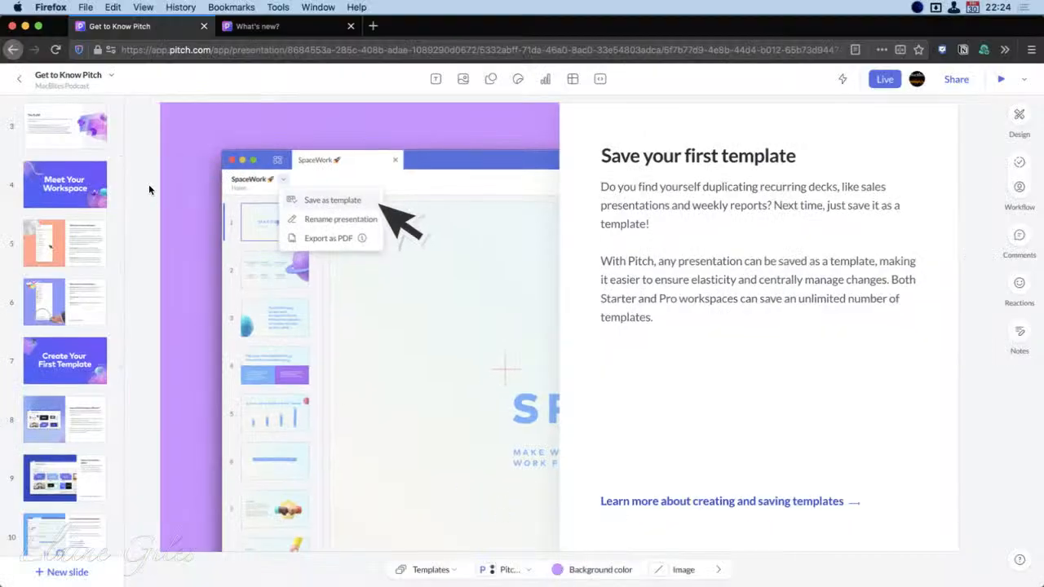
scroll(73, 160, up, 3)
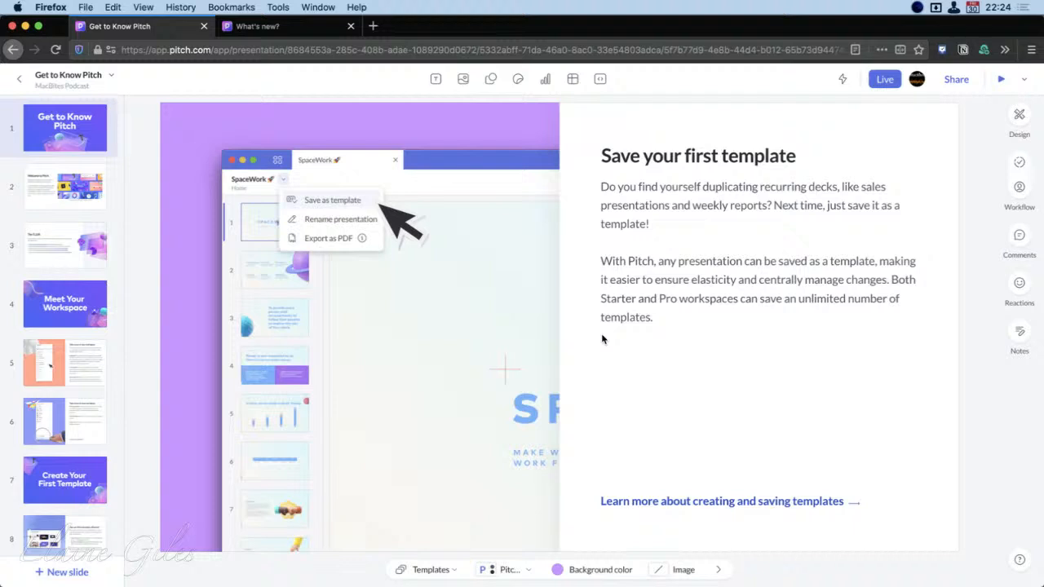
Start a live session, allowing Pitch to use the EpocCam camera and the AT2005USB microphone
click(881, 80)
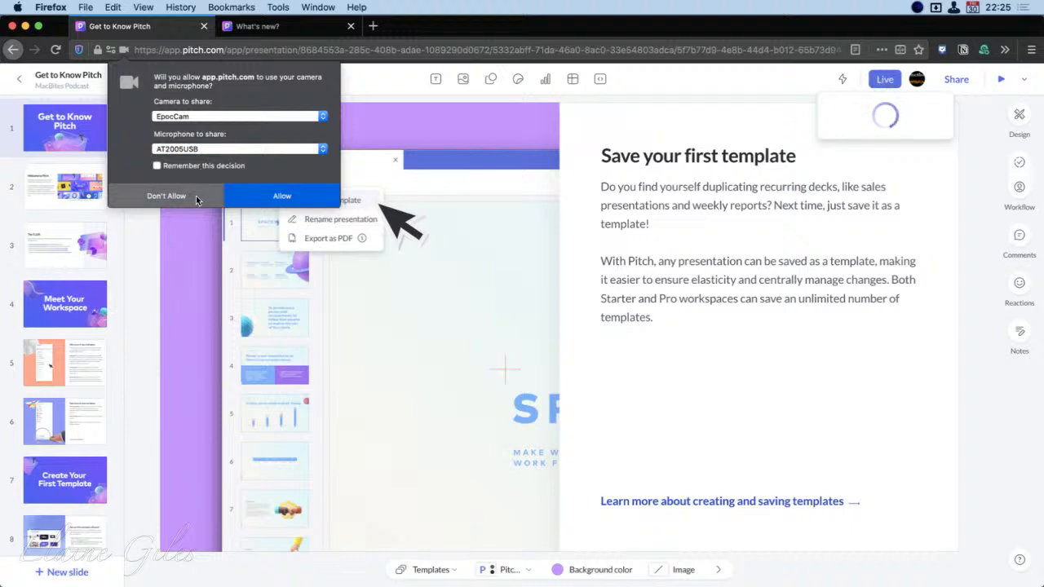
click(259, 199)
click(275, 196)
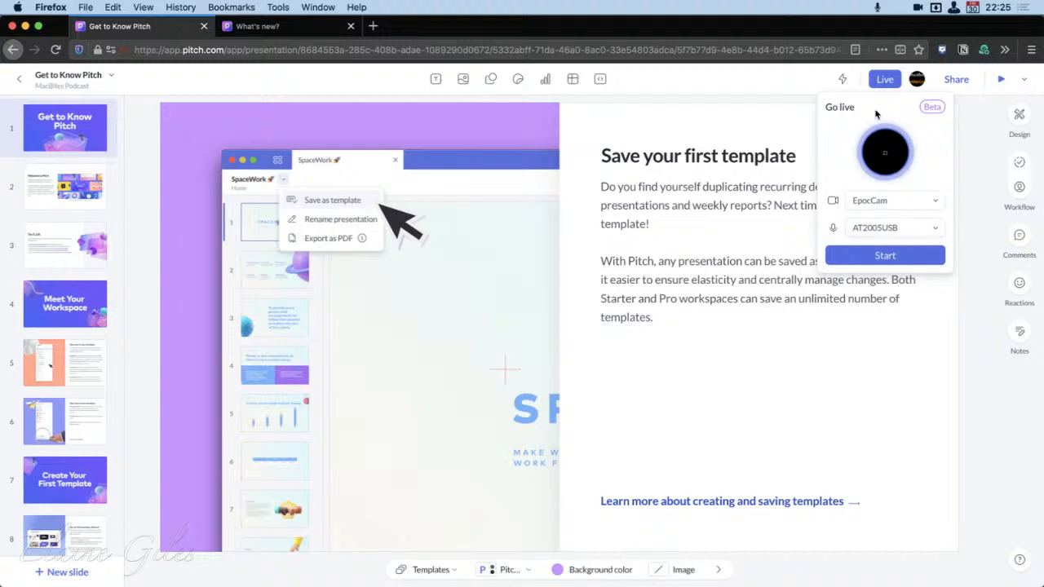
click(887, 256)
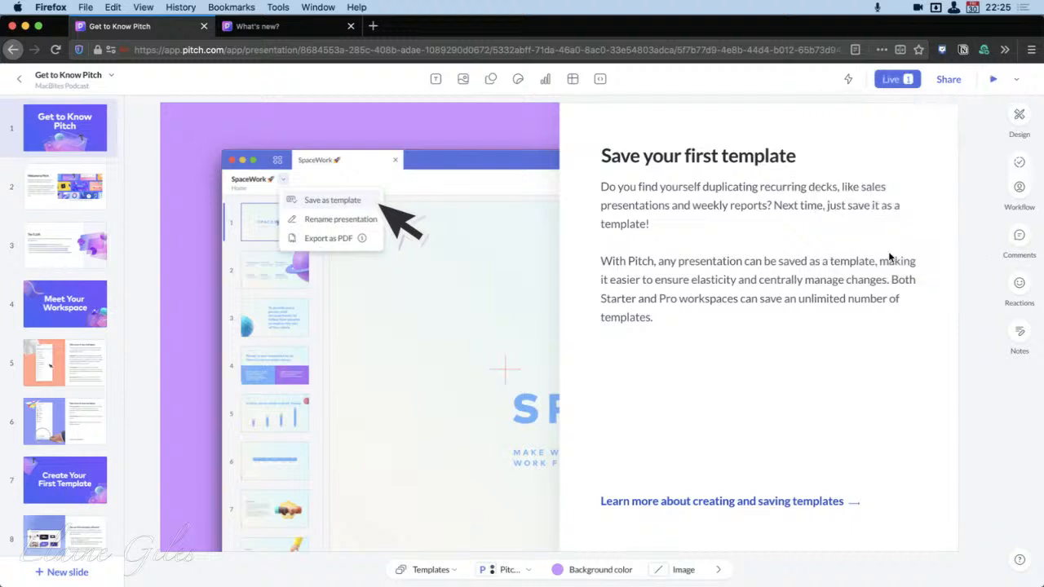
Check the live session's participants, hide the video and mute the microphone
click(916, 80)
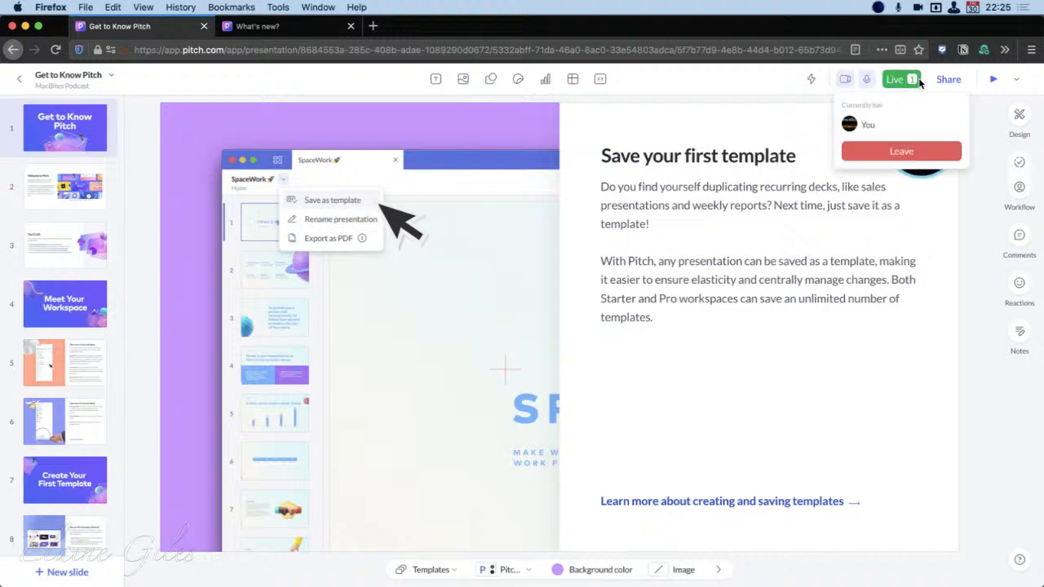
click(845, 79)
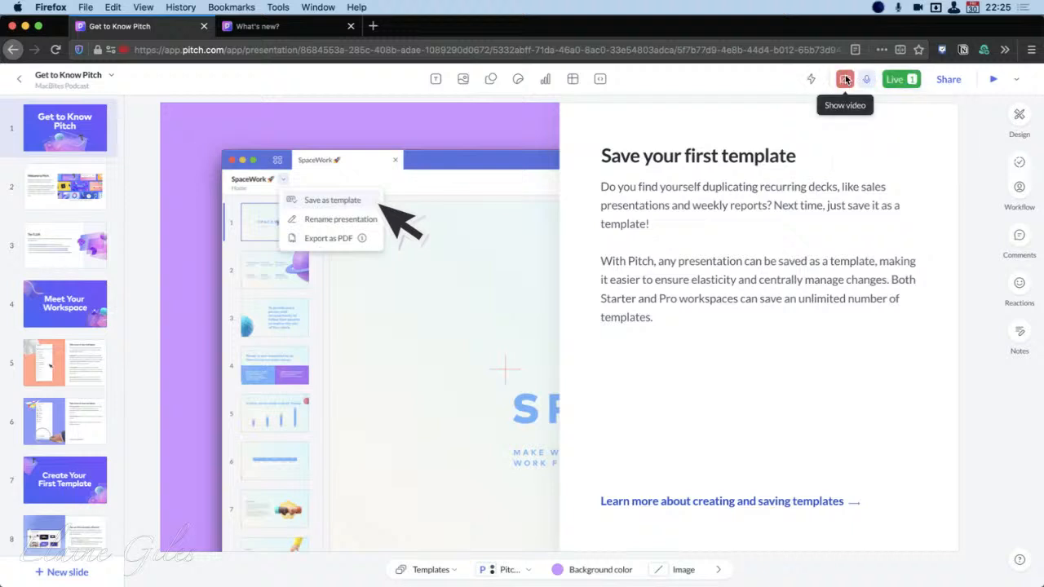
click(866, 79)
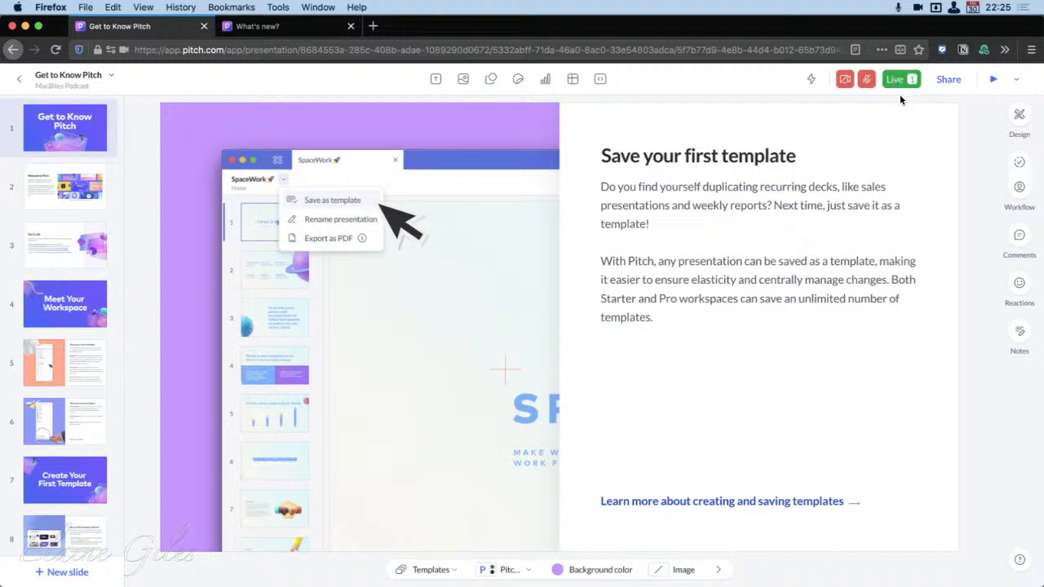
Display slide 1, enable public access for Get to Know Pitch and copy its sharing link
click(71, 129)
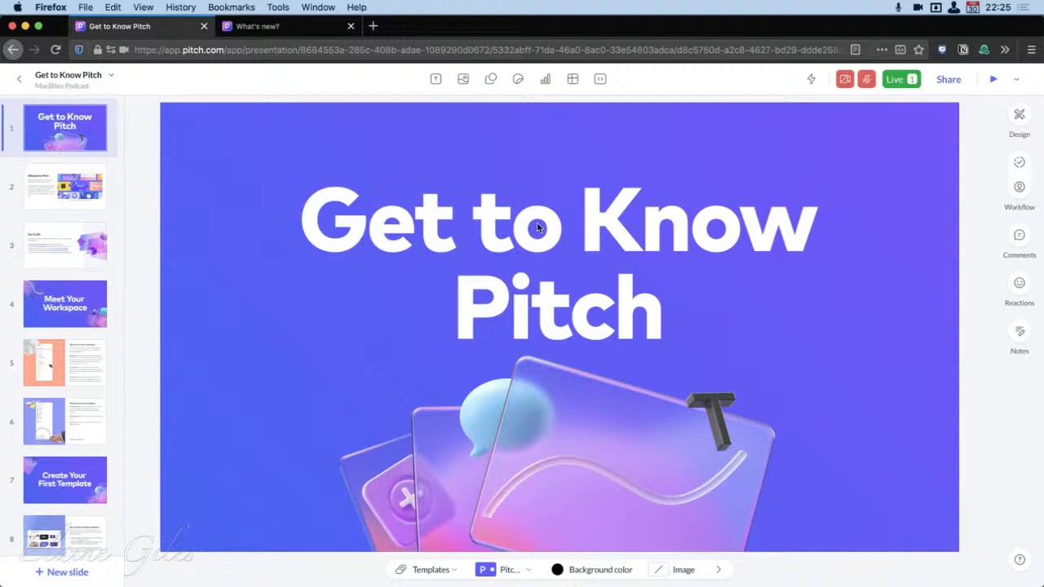
click(948, 79)
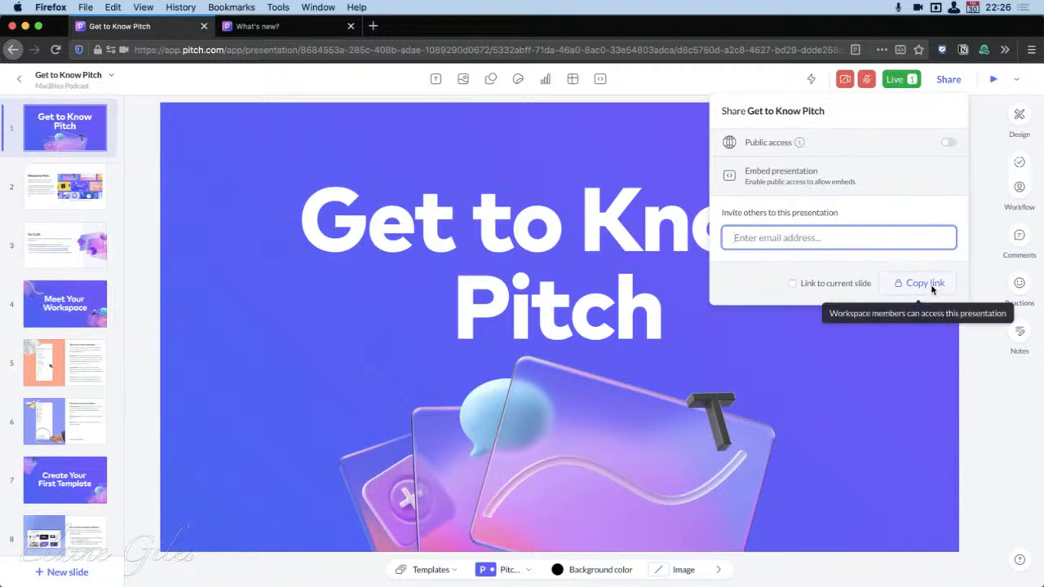
click(946, 143)
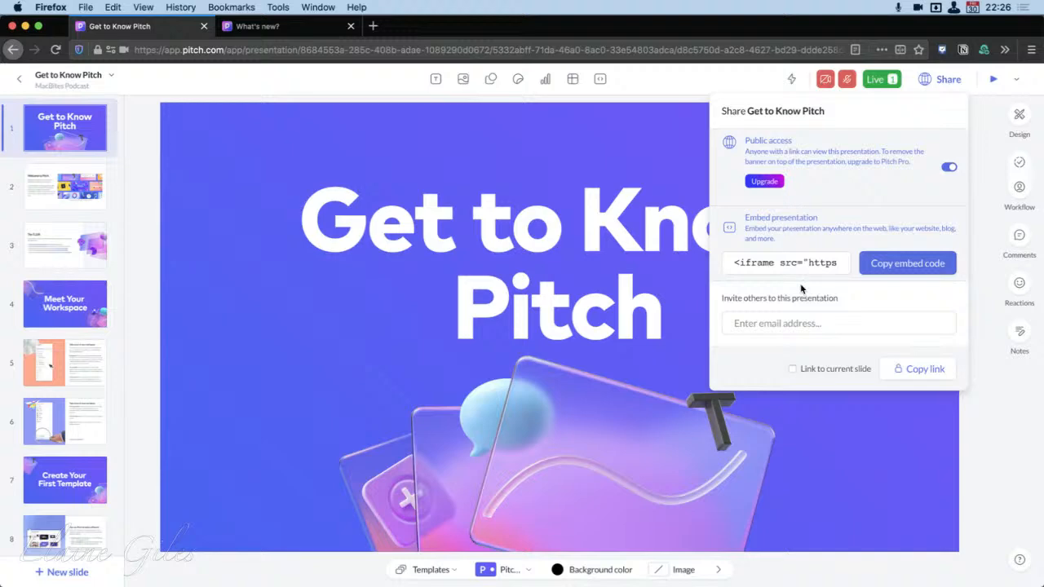
click(919, 370)
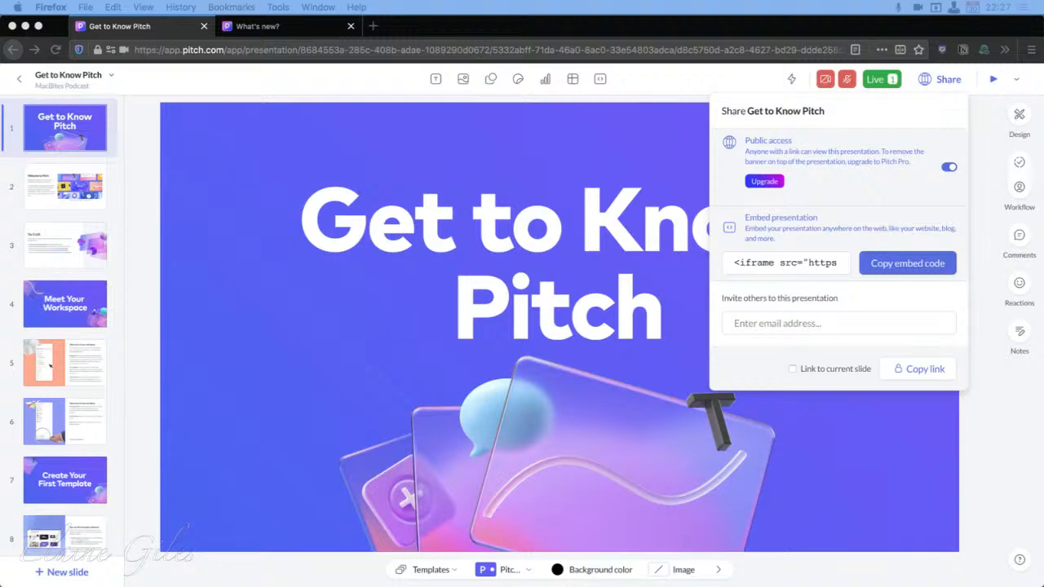
Launch Google Chrome Canary, then return to Get to Know Pitch and dismiss its sharing options
key(super+space)
text(can)
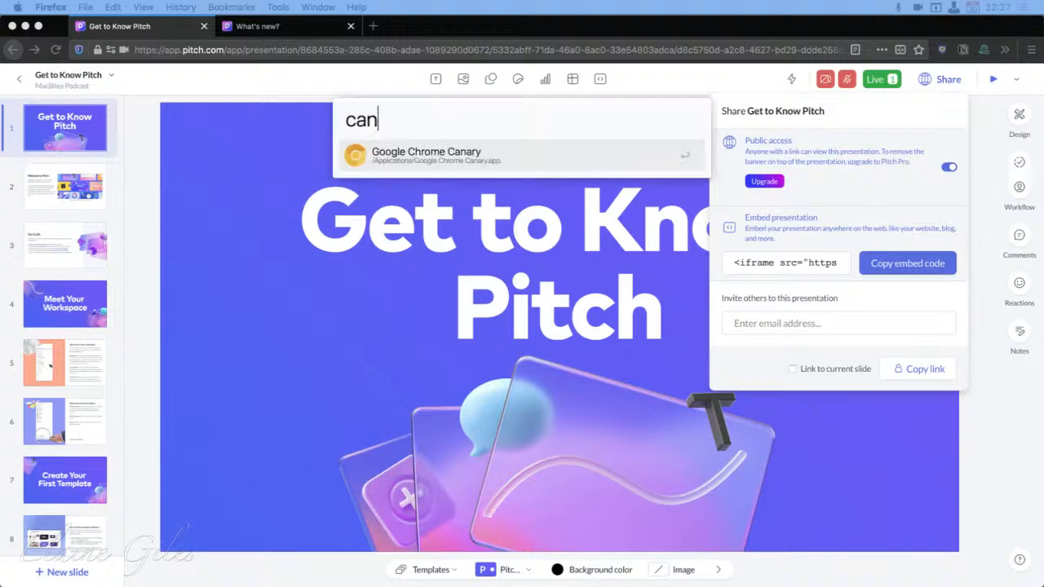
key(Return)
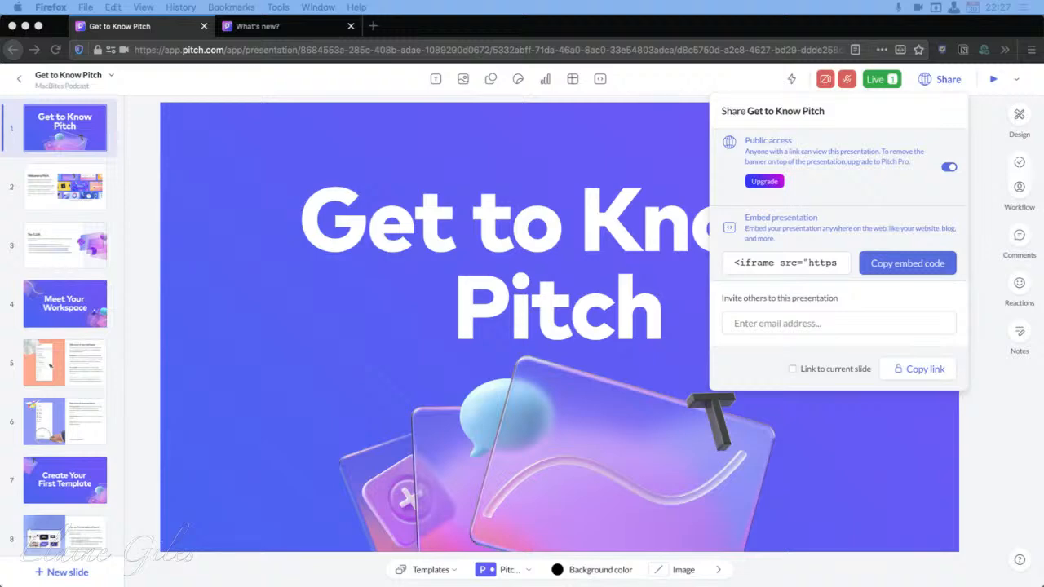
click(960, 455)
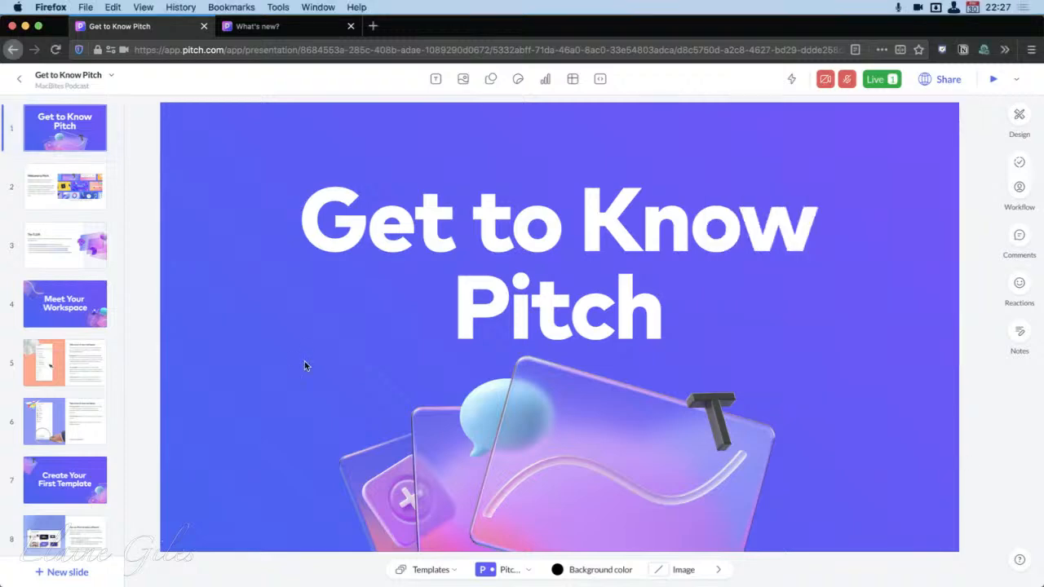
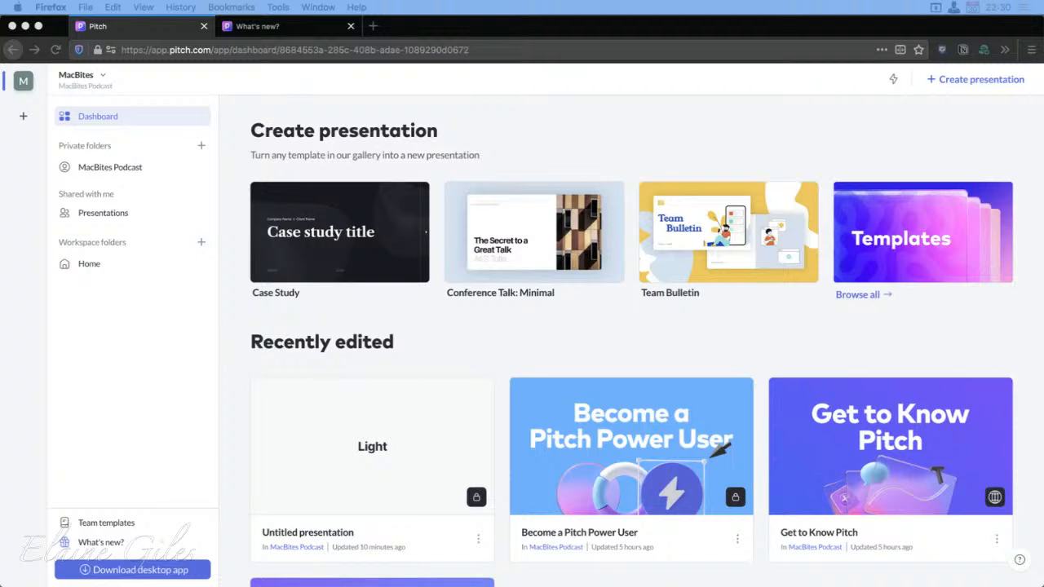
Open the Become a Pitch Power User presentation and display slide 4, Swap blocks with ease
click(63, 322)
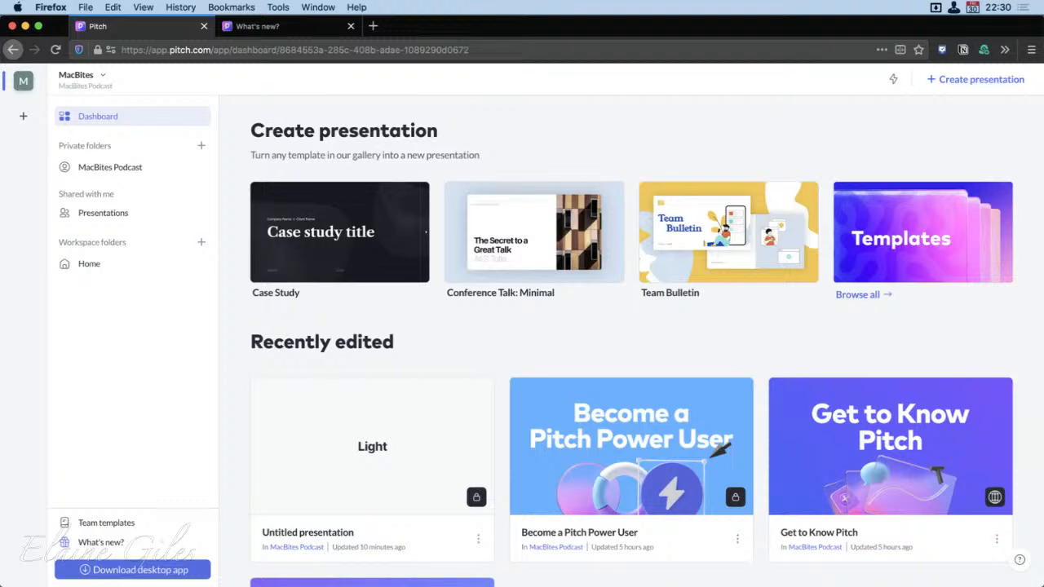
click(584, 452)
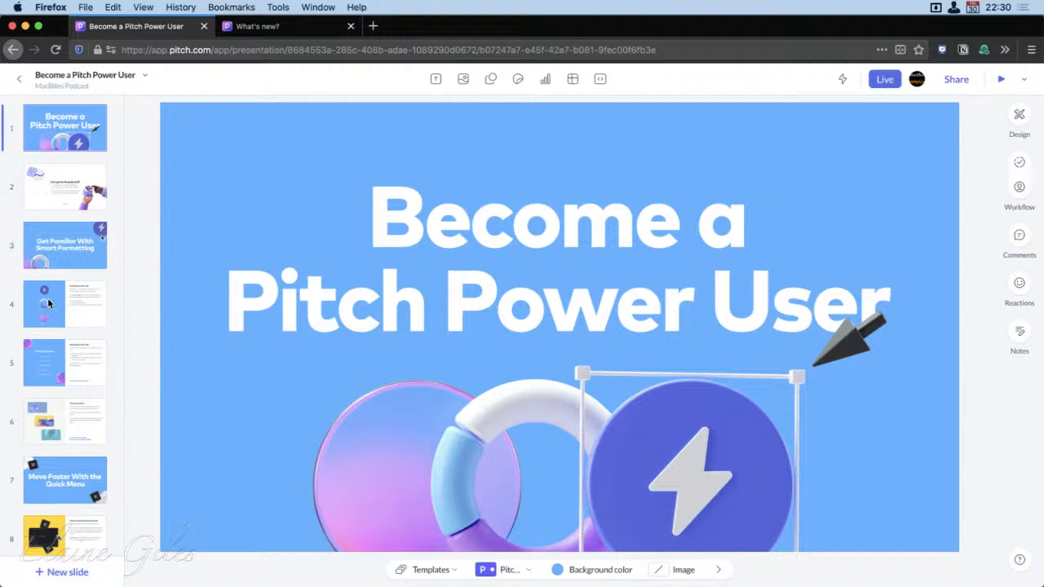
click(59, 325)
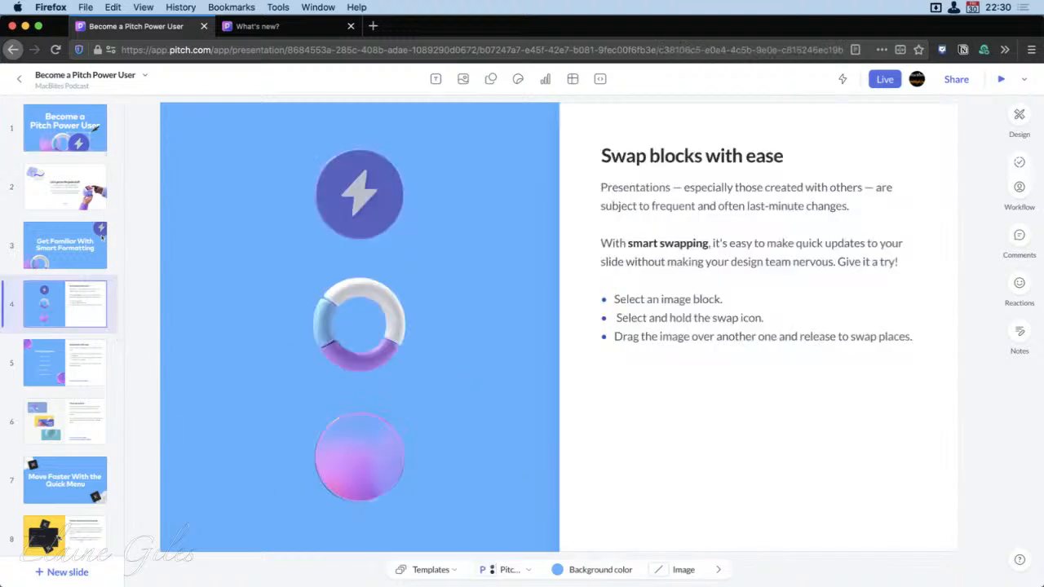
Swap the lightning image with the ring image directly below it on slide 4
click(501, 522)
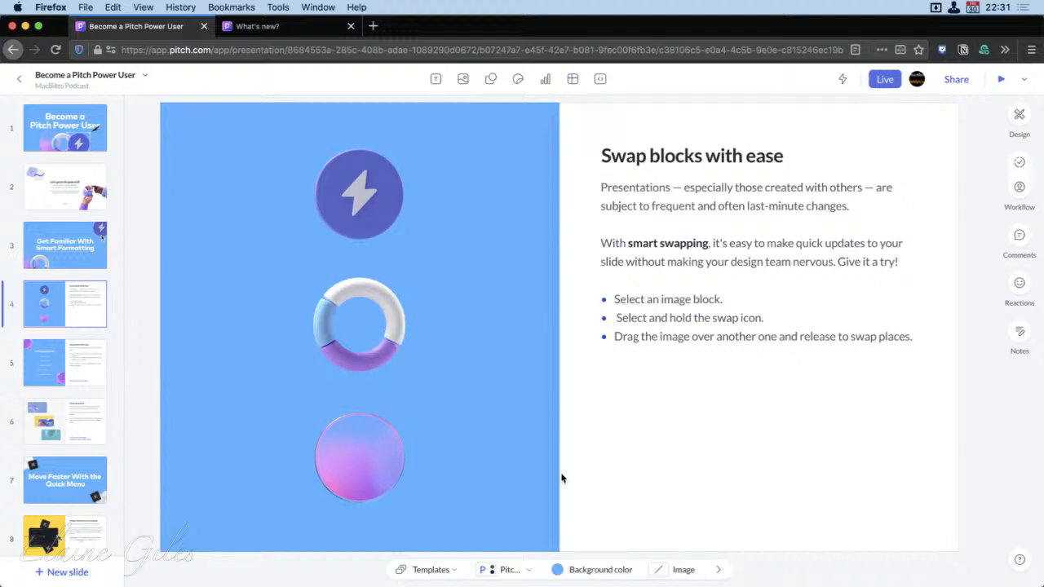
click(357, 189)
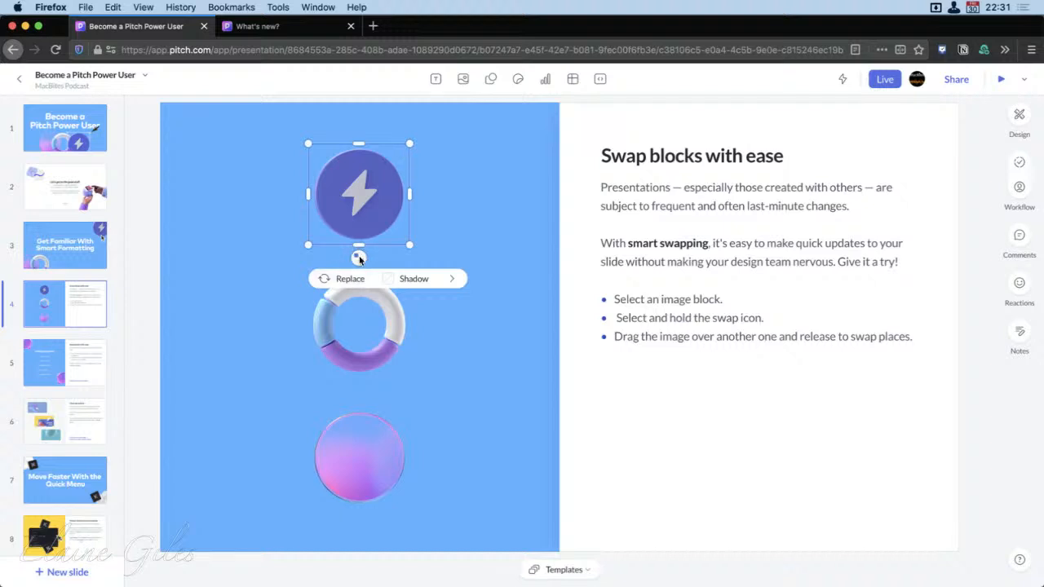
drag(358, 256, 353, 373)
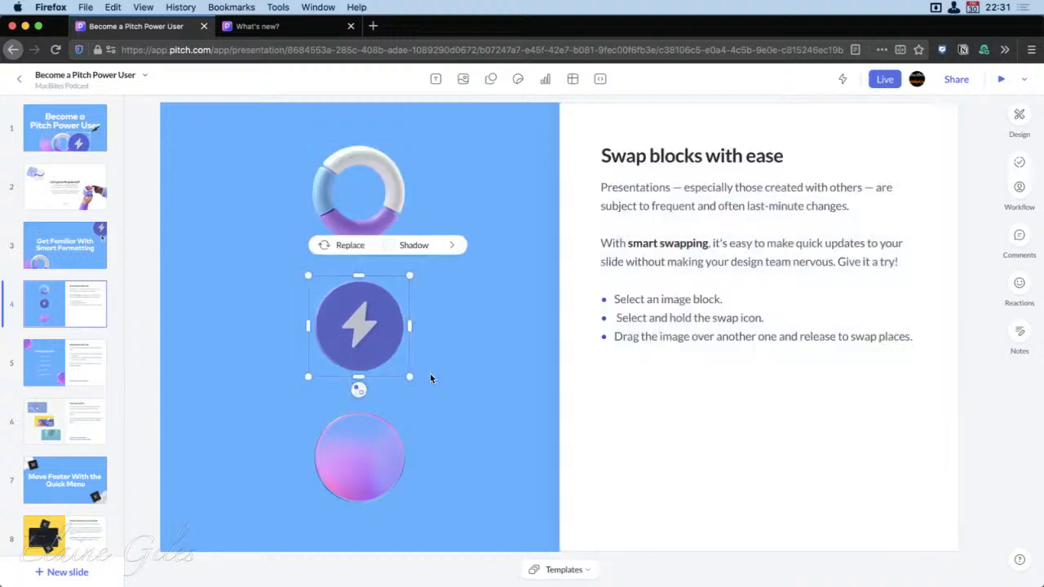
Swap the gradient circle with the lightning image above it, then swap the two images back
click(354, 471)
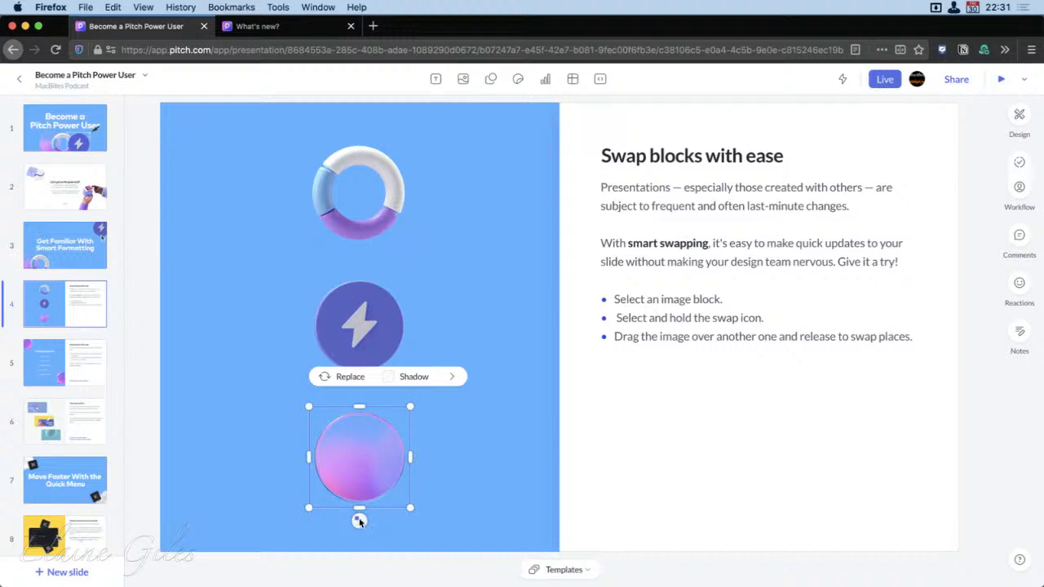
mouse_move(358, 521)
mouse_down()
mouse_move(354, 340)
mouse_move(355, 371)
mouse_up()
click(836, 465)
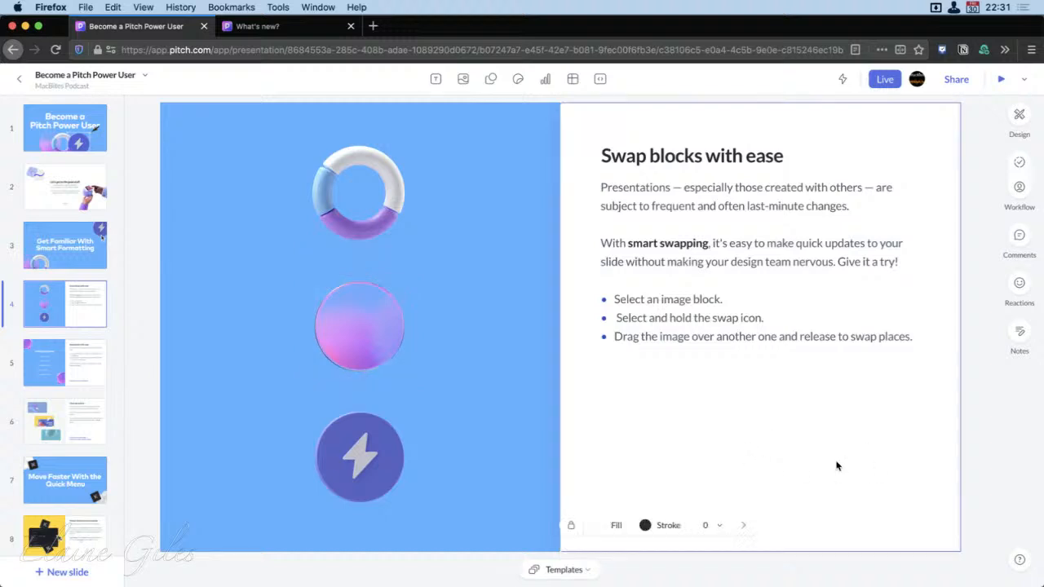
click(364, 462)
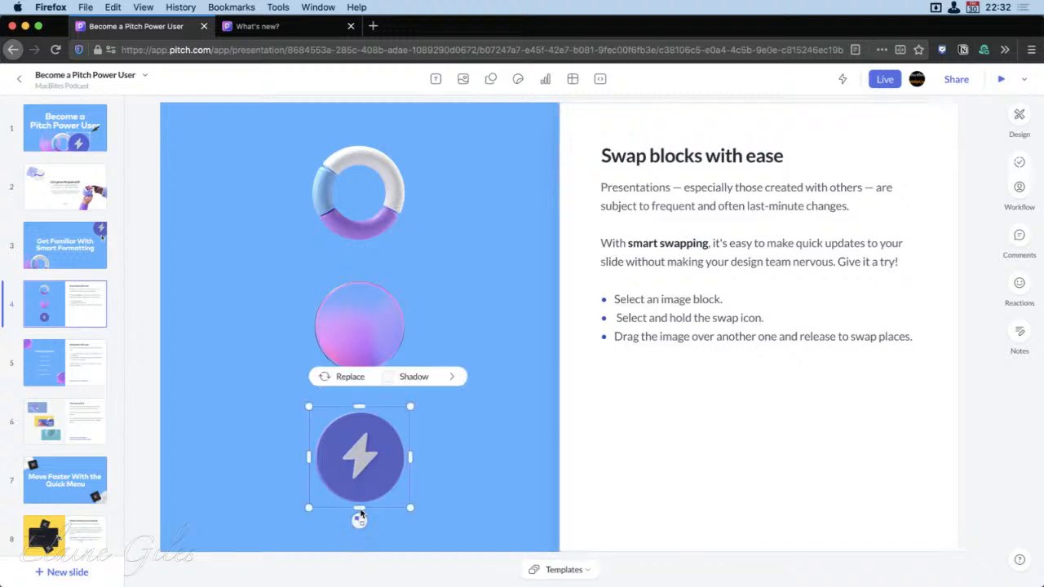
drag(360, 515, 358, 351)
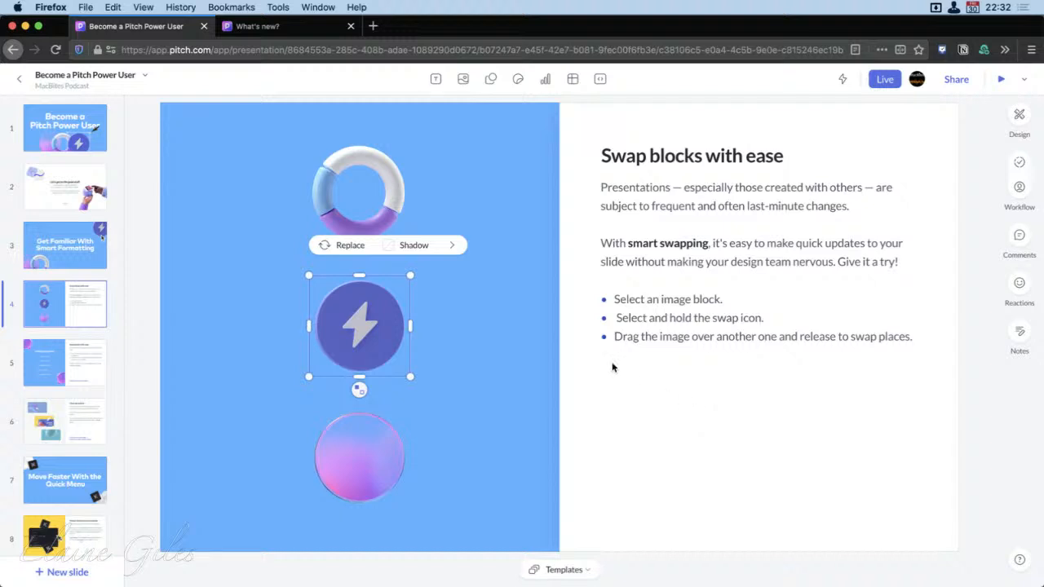
Try several image filters on the lightning image, finishing with the blue Helena filter, and leave its blur at 0px
click(452, 244)
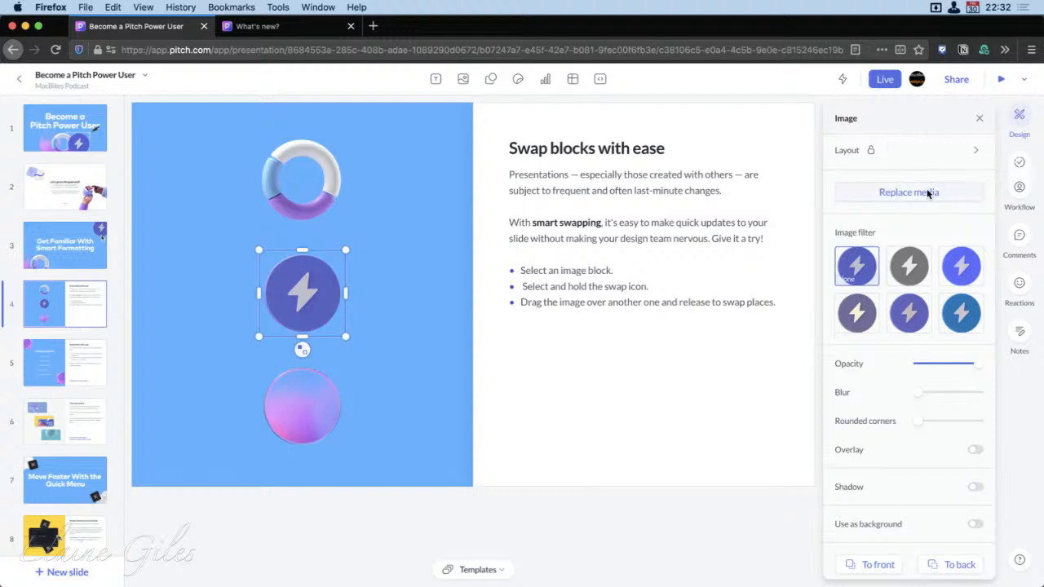
click(857, 316)
click(959, 274)
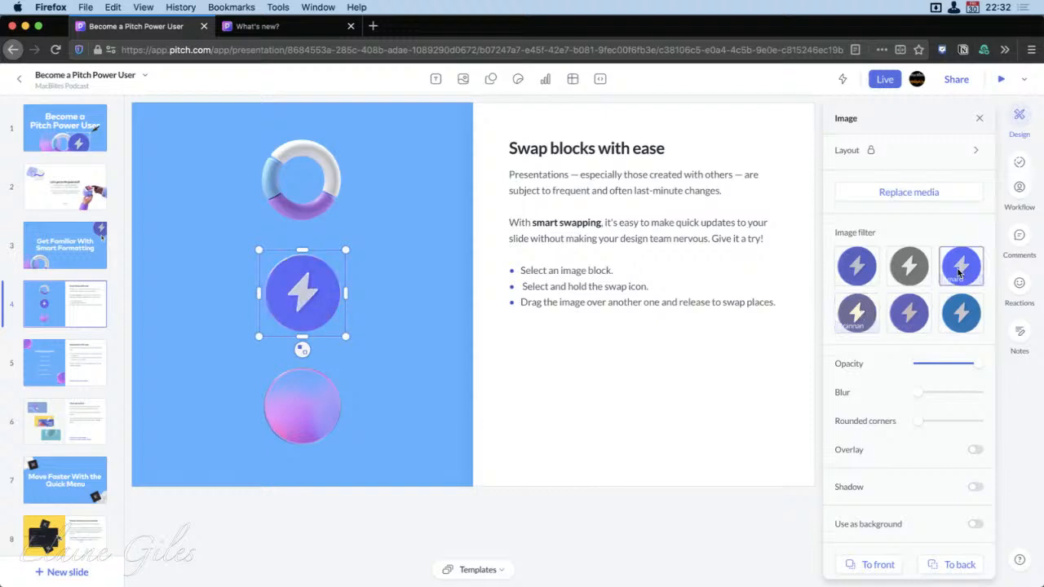
click(962, 318)
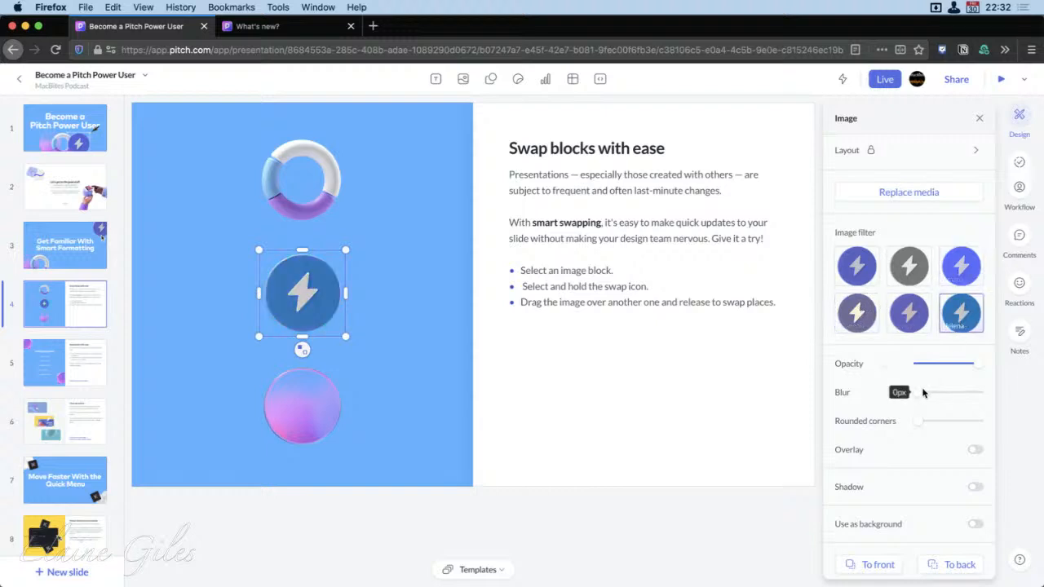
drag(919, 393, 872, 401)
scroll(946, 444, down, 2)
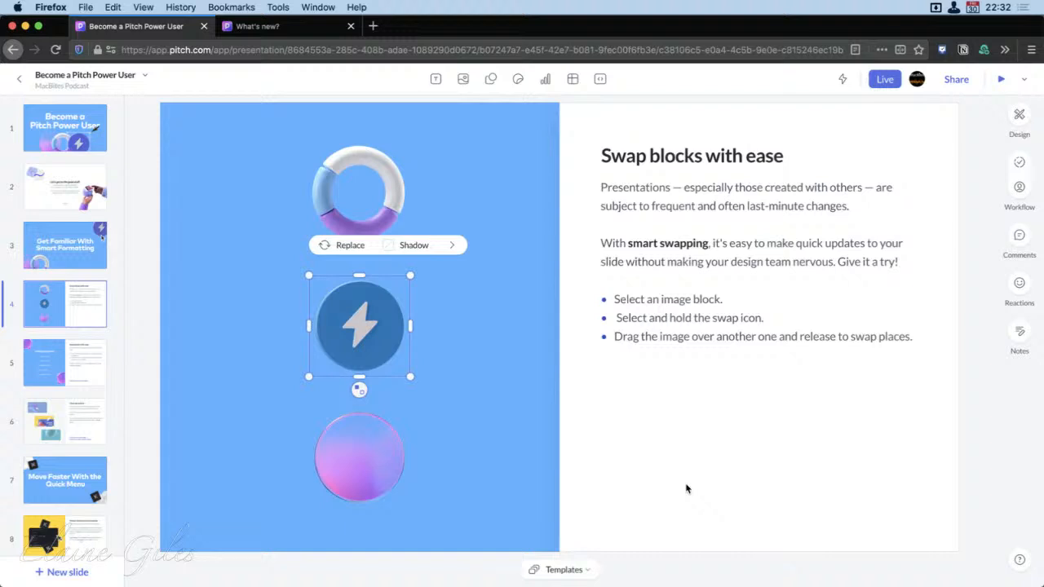
Browse the Unsplash photos offered as replacements for the lightning image, then dismiss the image picker without replacing it
click(326, 244)
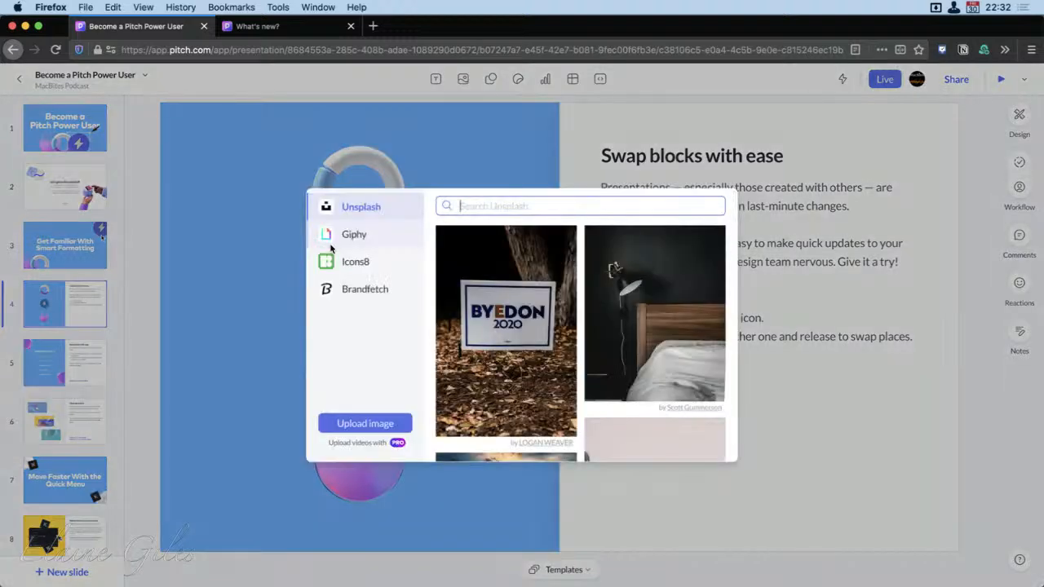
scroll(624, 358, down, 5)
scroll(624, 359, down, 10)
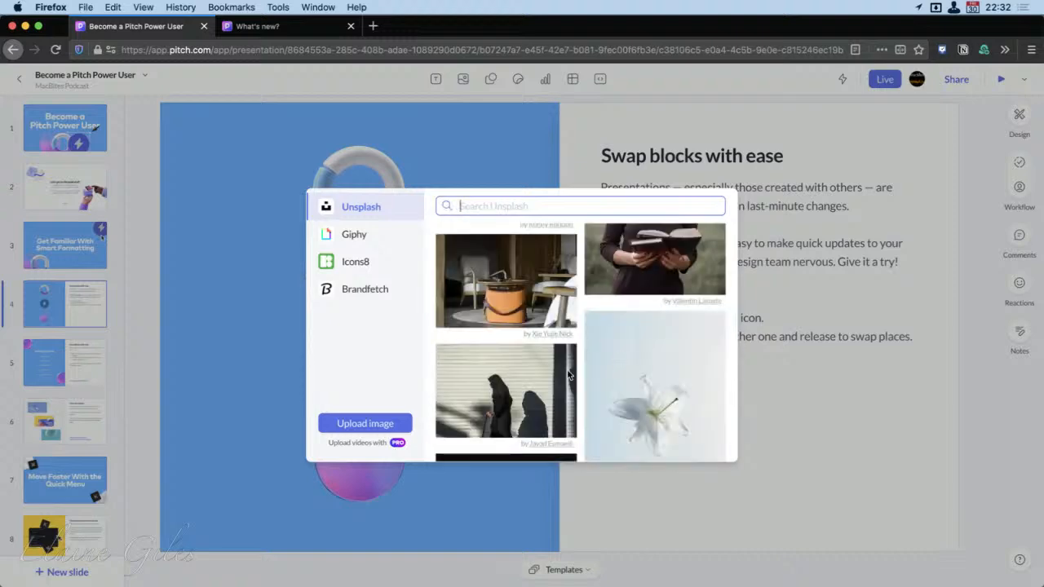
click(220, 333)
click(280, 384)
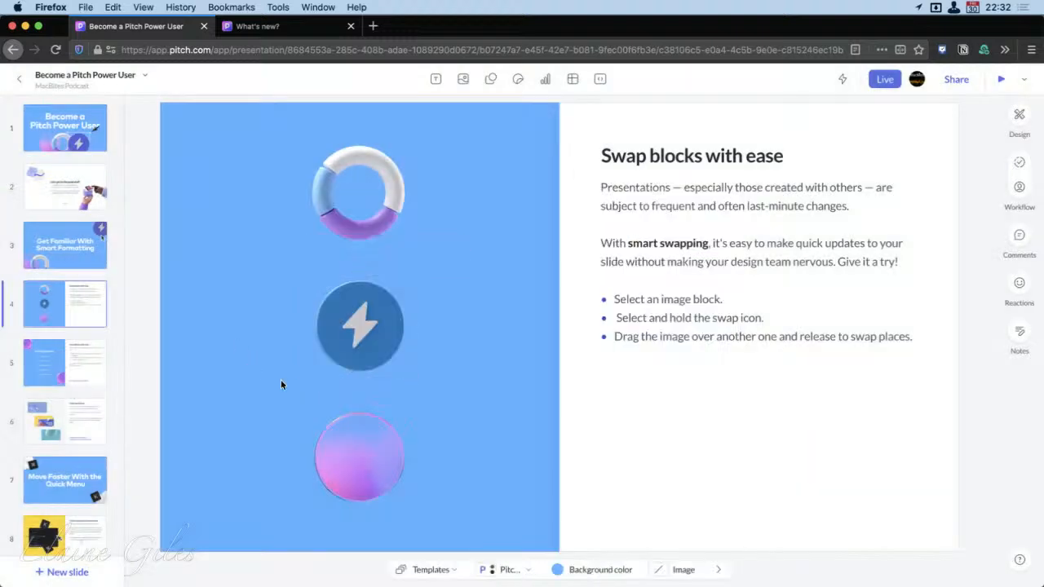
Swap the blue lightning image with the ring above it and deselect the image
click(357, 381)
drag(359, 384, 361, 215)
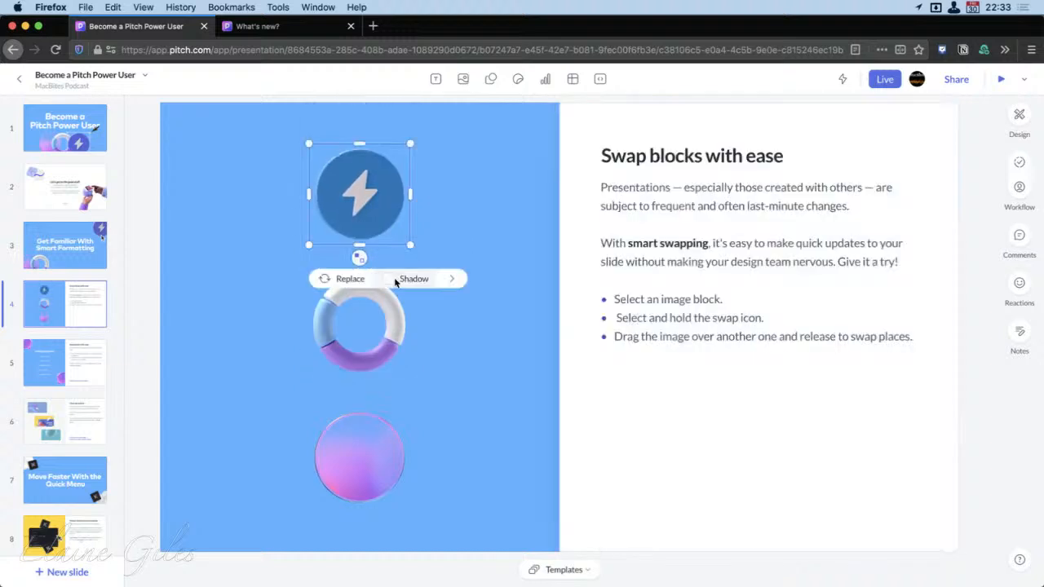
click(527, 427)
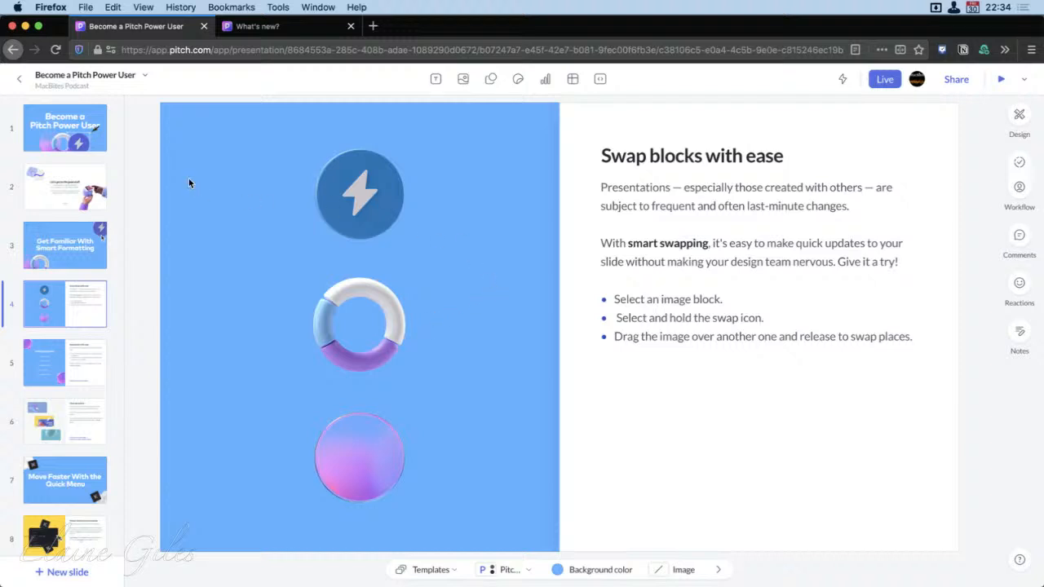
Switch to Keynote
key(alt+space)
text(key)
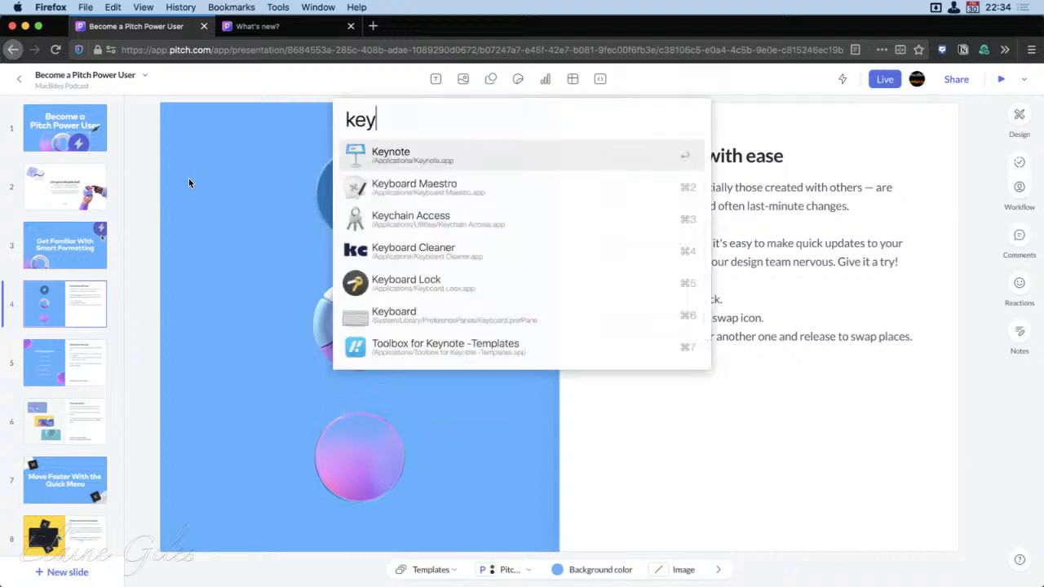
key(Return)
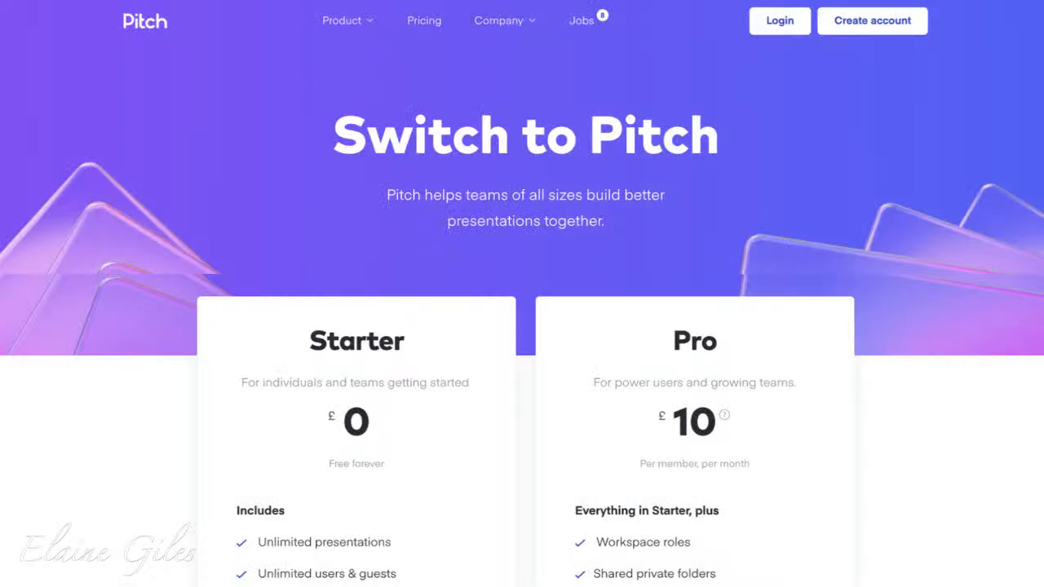
Examine the Starter and Pro plans and their feature comparison on the Pitch pricing page
scroll(522, 326, down, 3)
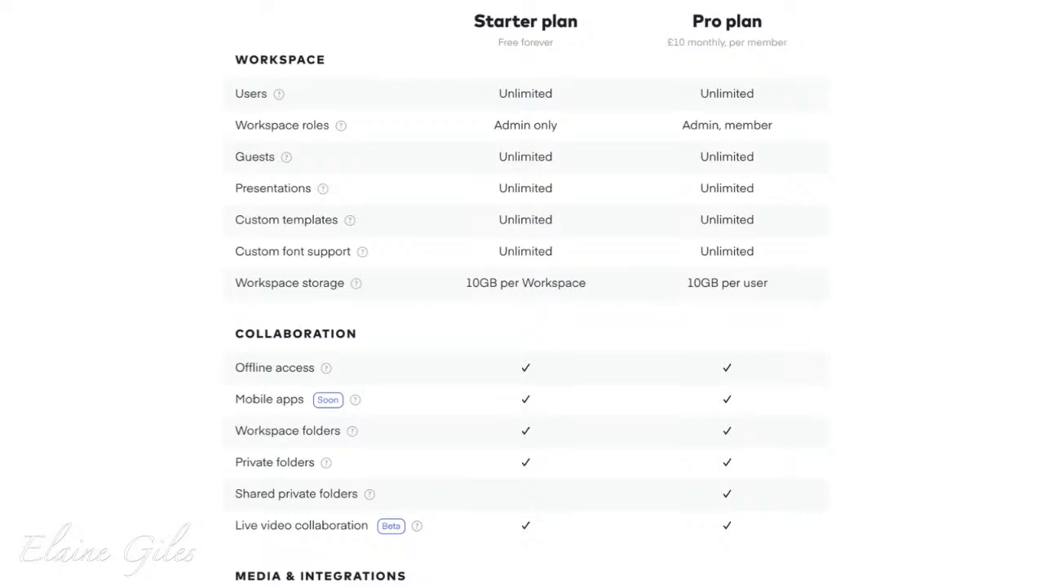
scroll(522, 293, down, 7)
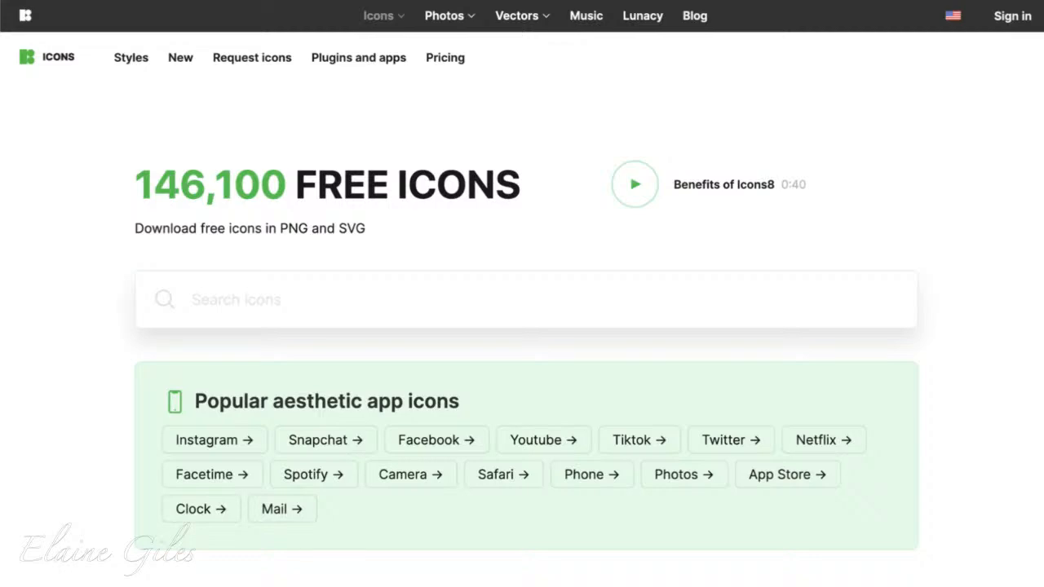
Look through the icon styles and icon categories on the Icons8 website
scroll(522, 293, down, 7)
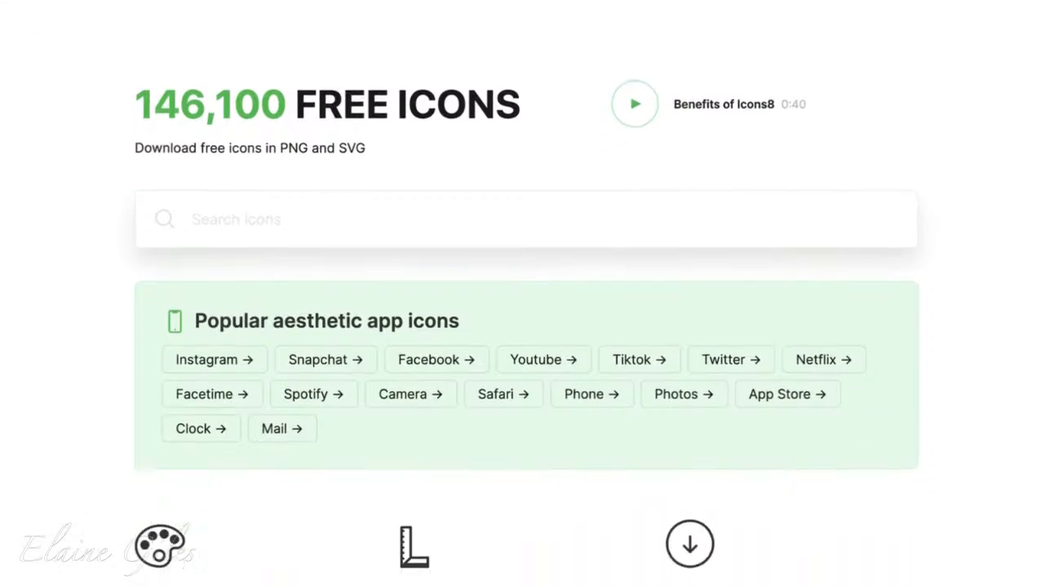
scroll(522, 293, down, 20)
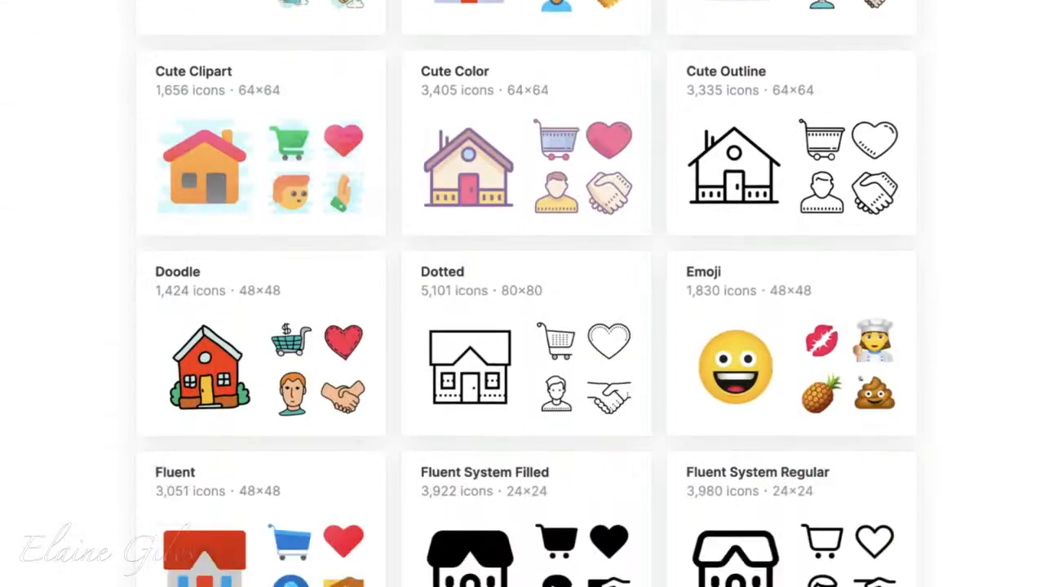
scroll(522, 294, down, 20)
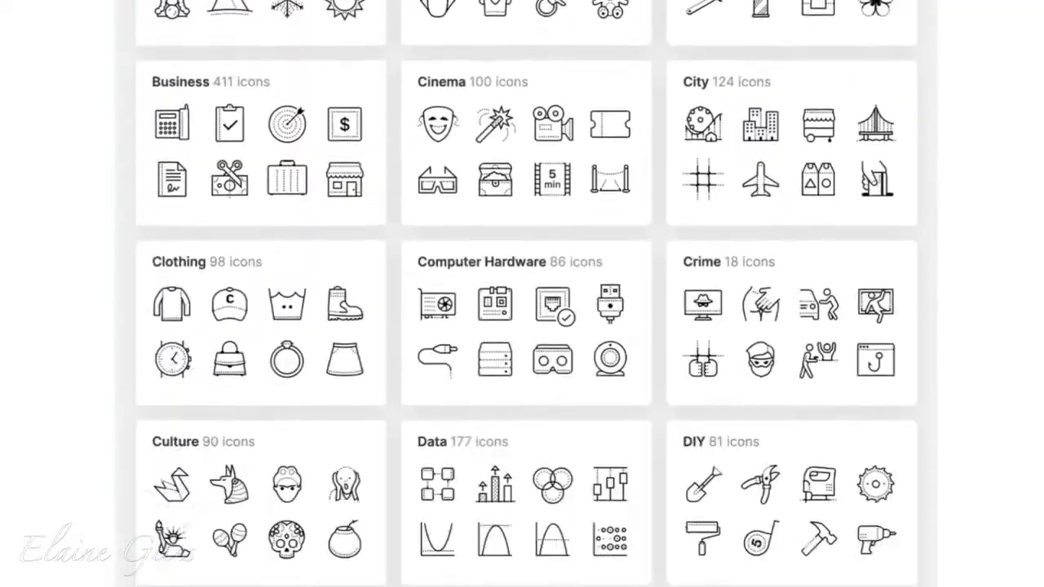
scroll(521, 293, down, 15)
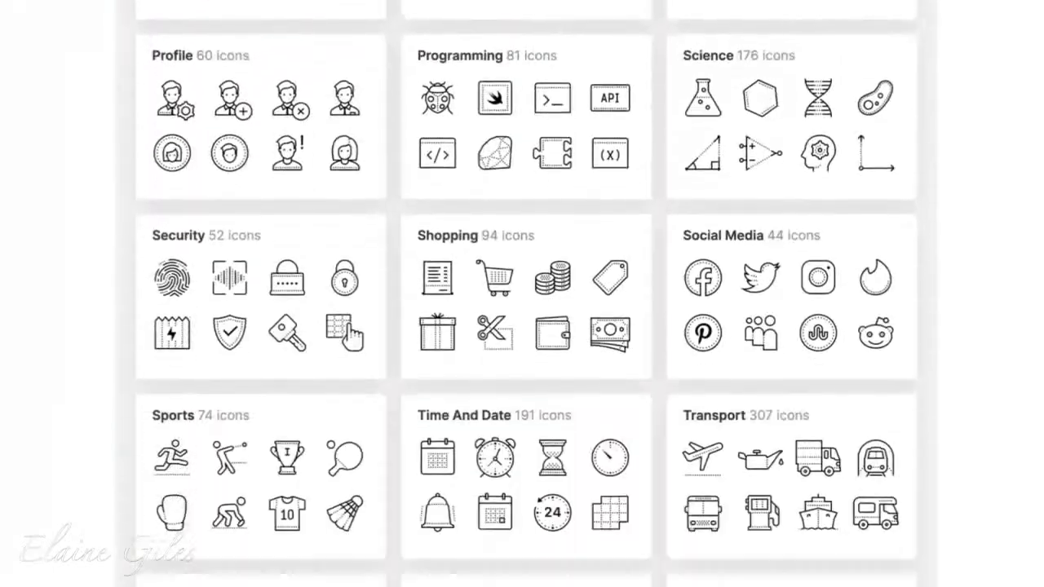
scroll(521, 294, down, 1)
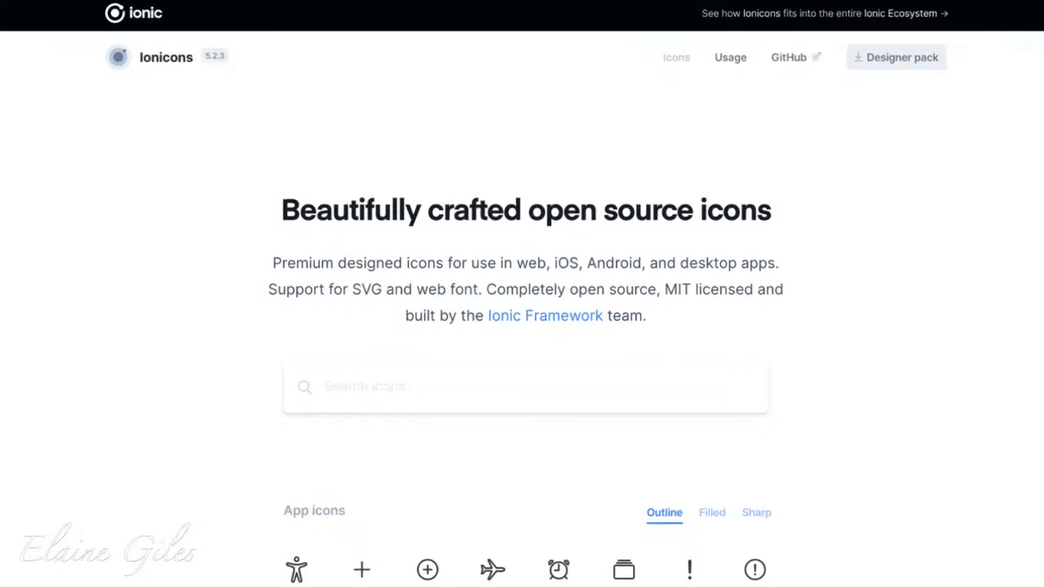
Look through the outline app icons and the logos on the Ionicons website
scroll(522, 294, down, 5)
scroll(522, 293, down, 15)
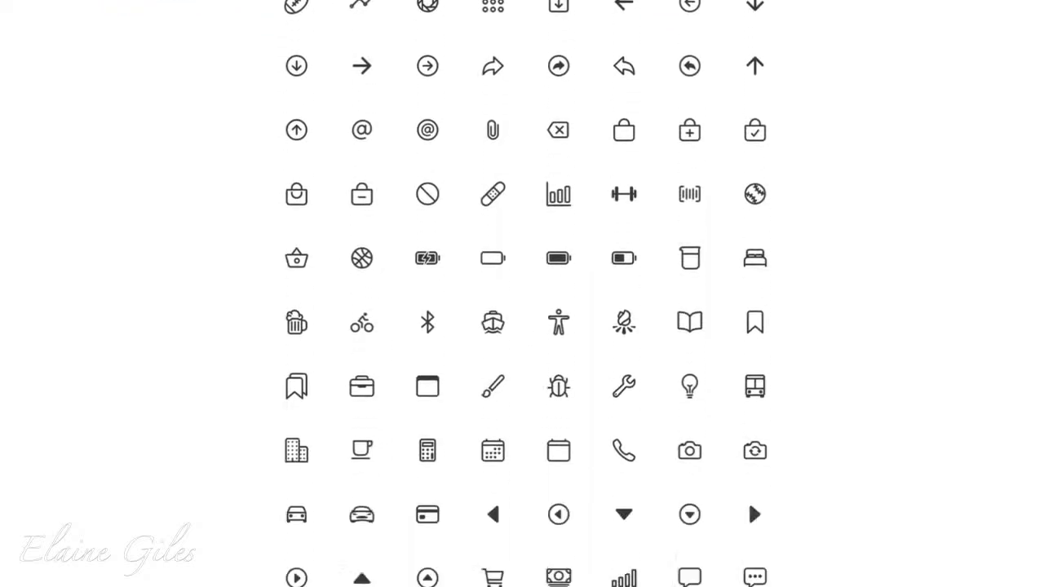
scroll(522, 293, down, 19)
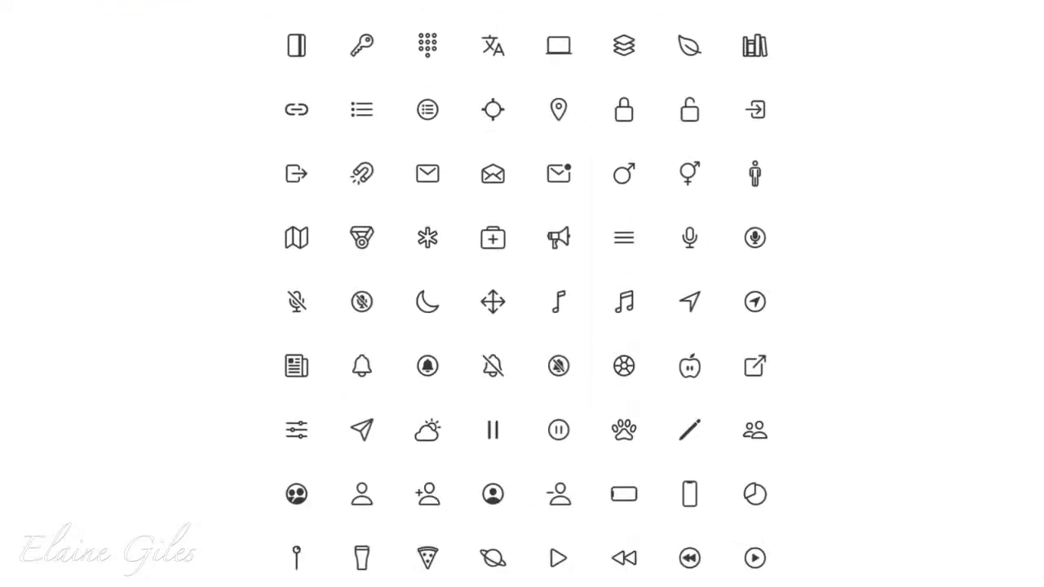
scroll(522, 294, down, 8)
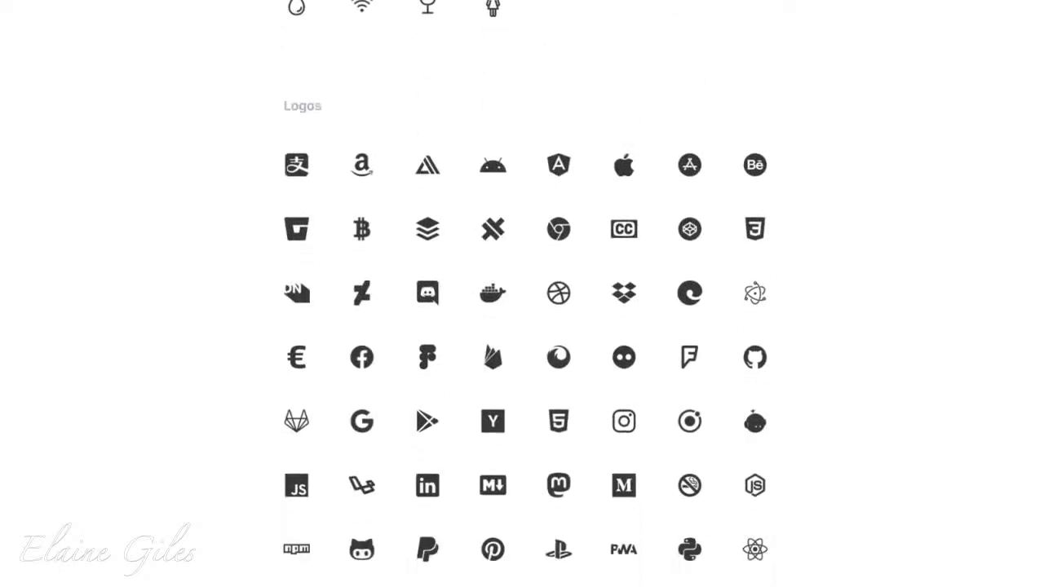
scroll(522, 294, down, 1)
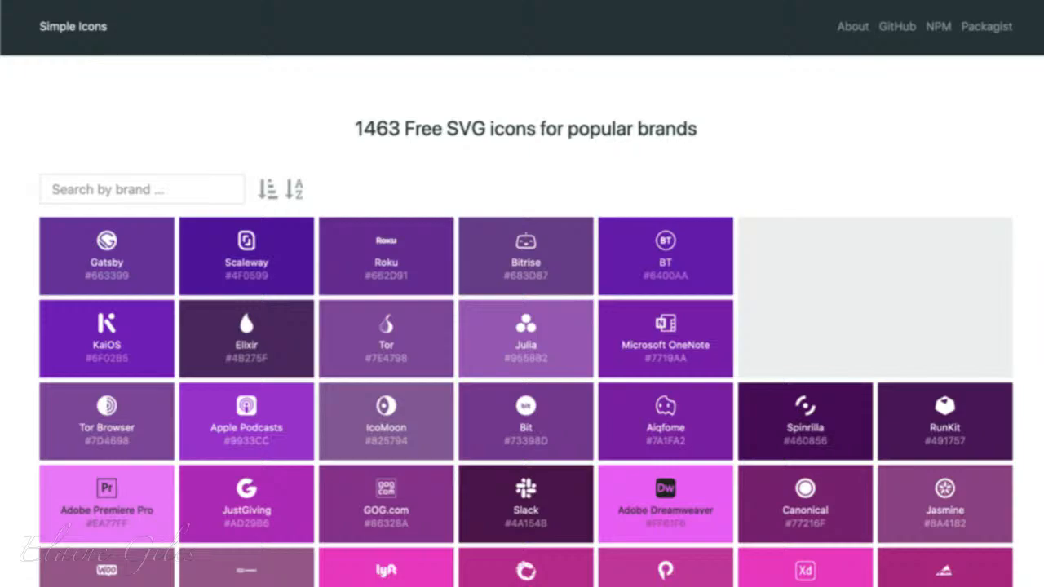
Look through the colour-sorted brand icons on the Simple Icons website
scroll(522, 326, down, 15)
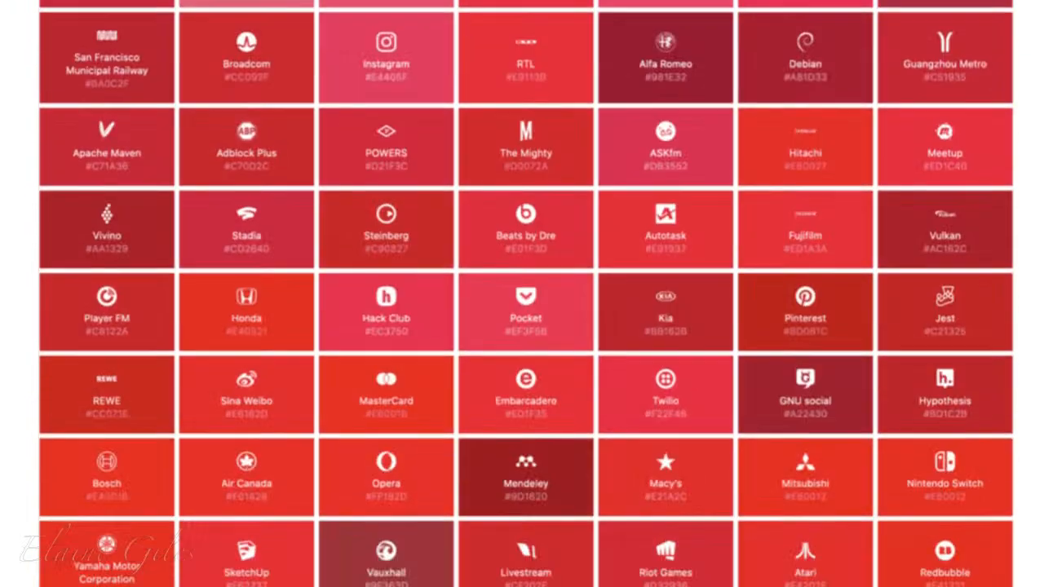
scroll(522, 326, down, 20)
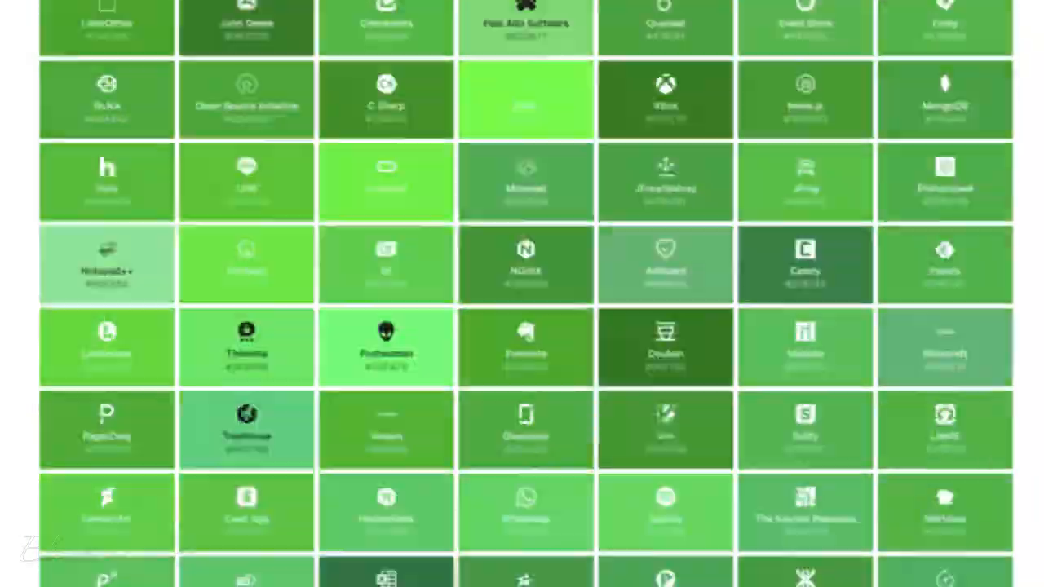
scroll(522, 326, down, 20)
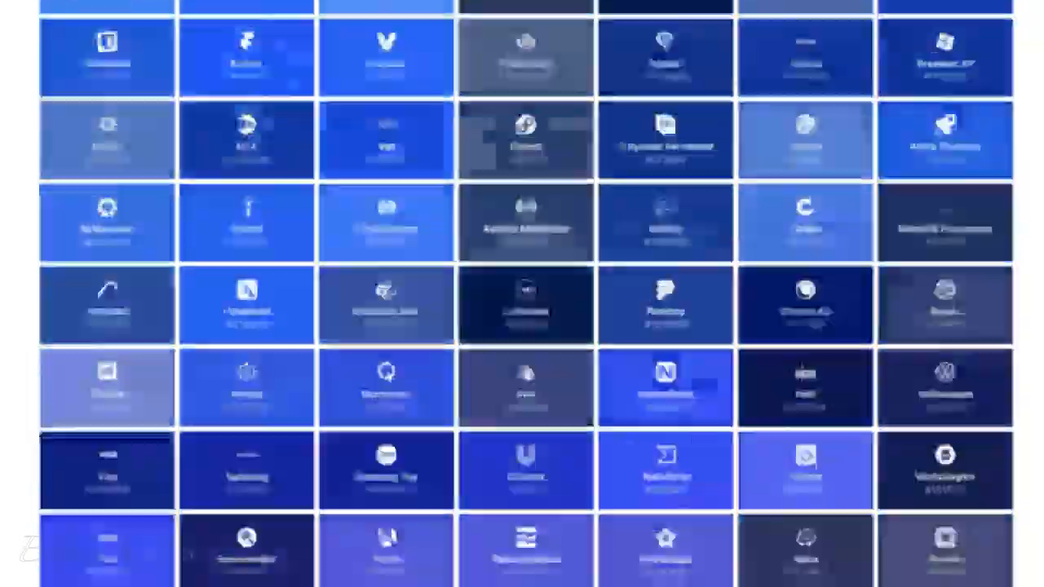
Look through the remaining blue and black brand icons down to the end of the Simple Icons list
scroll(522, 326, down, 20)
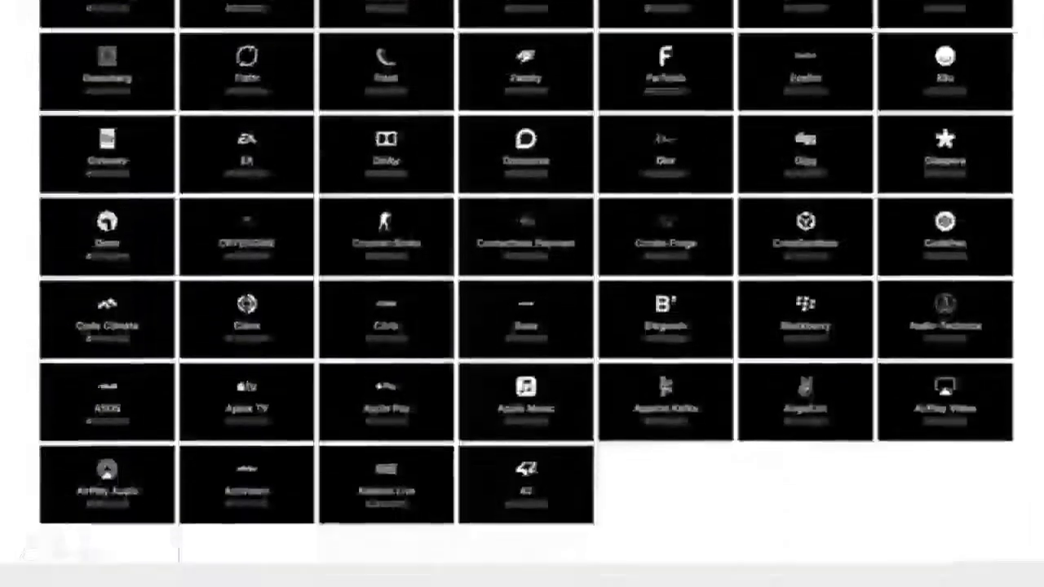
scroll(521, 326, down, 2)
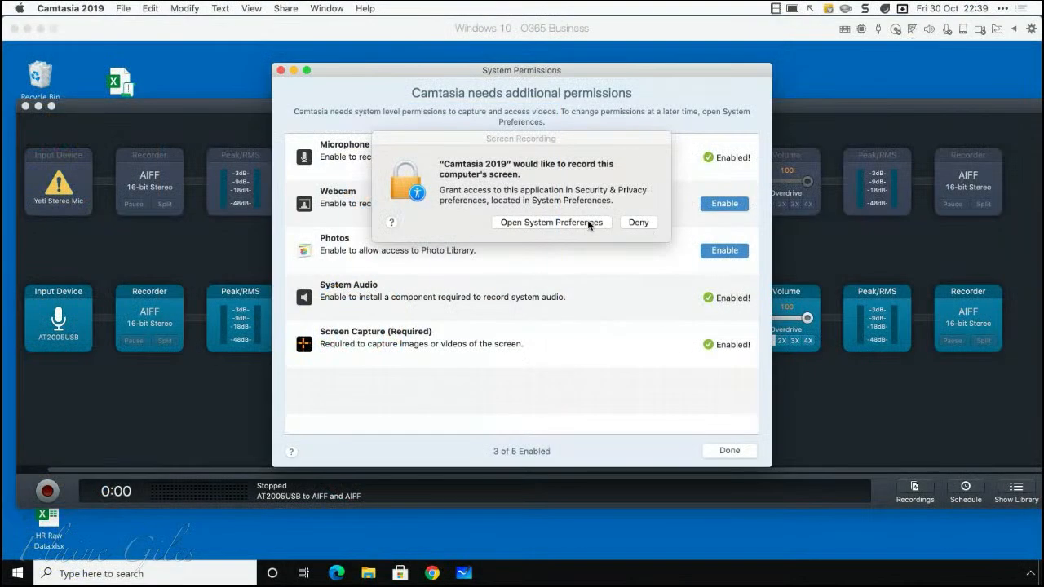
Clear Camtasia's permission requests, denying screen recording and allowing access to the camera
click(639, 224)
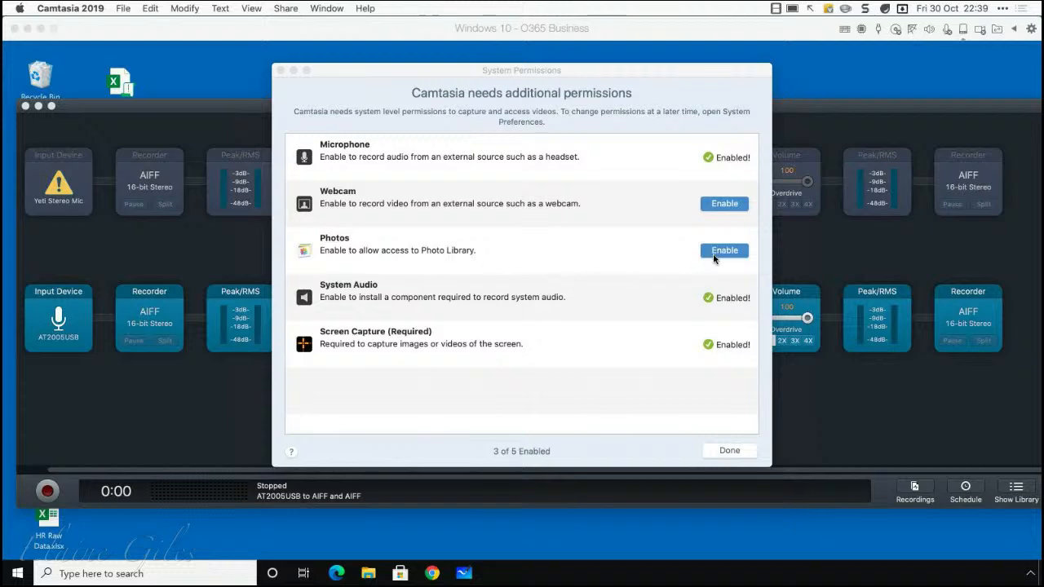
click(731, 450)
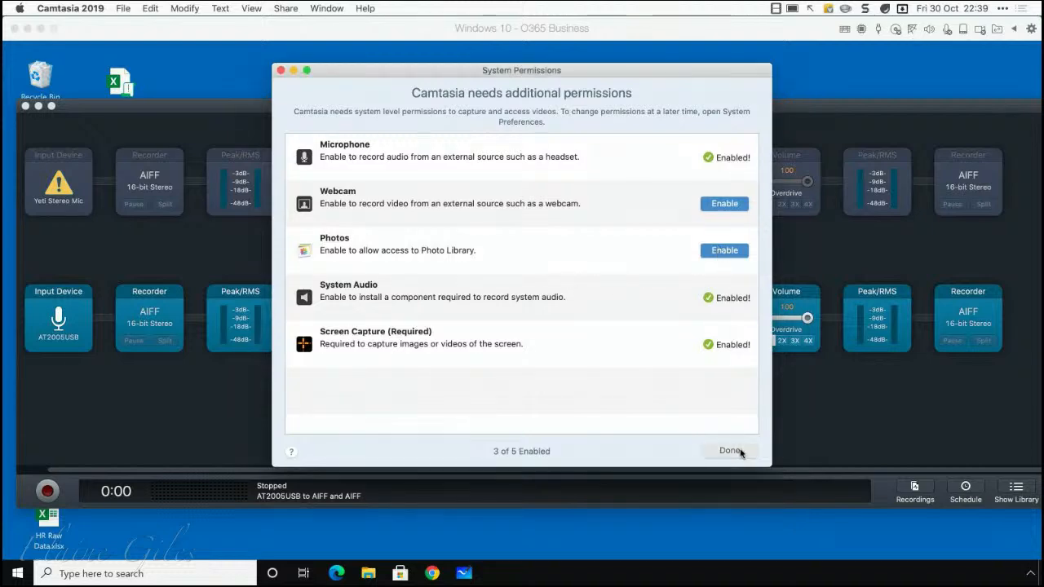
click(380, 240)
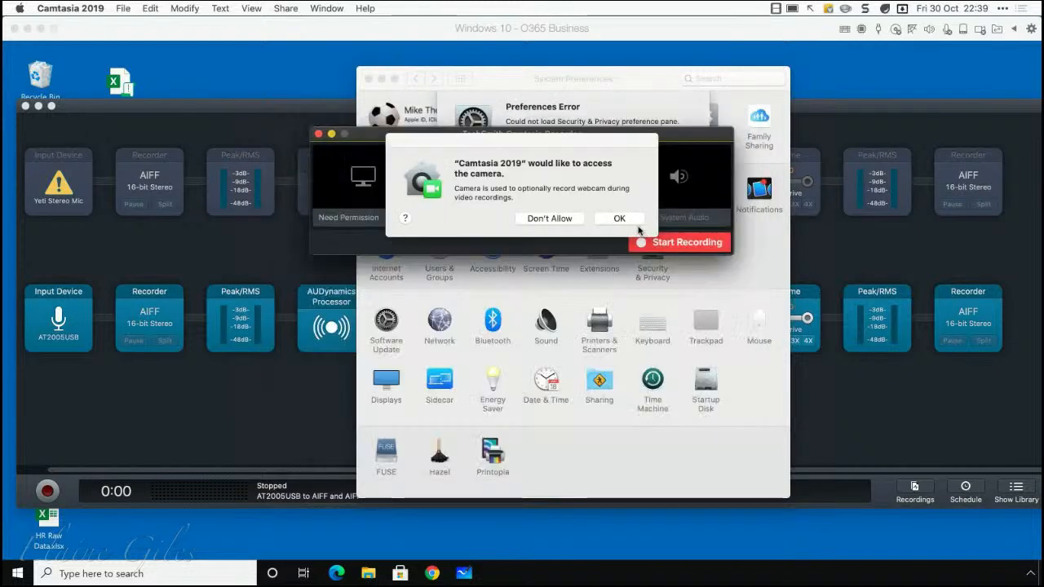
click(619, 218)
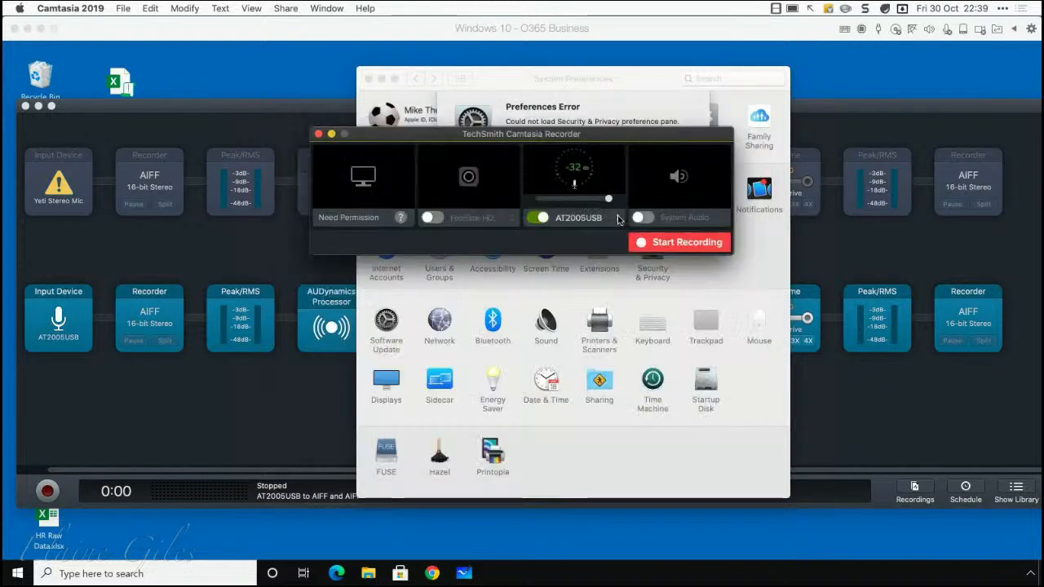
Start the recording in Camtasia Recorder and the audio recording in Audio Hijack
click(672, 242)
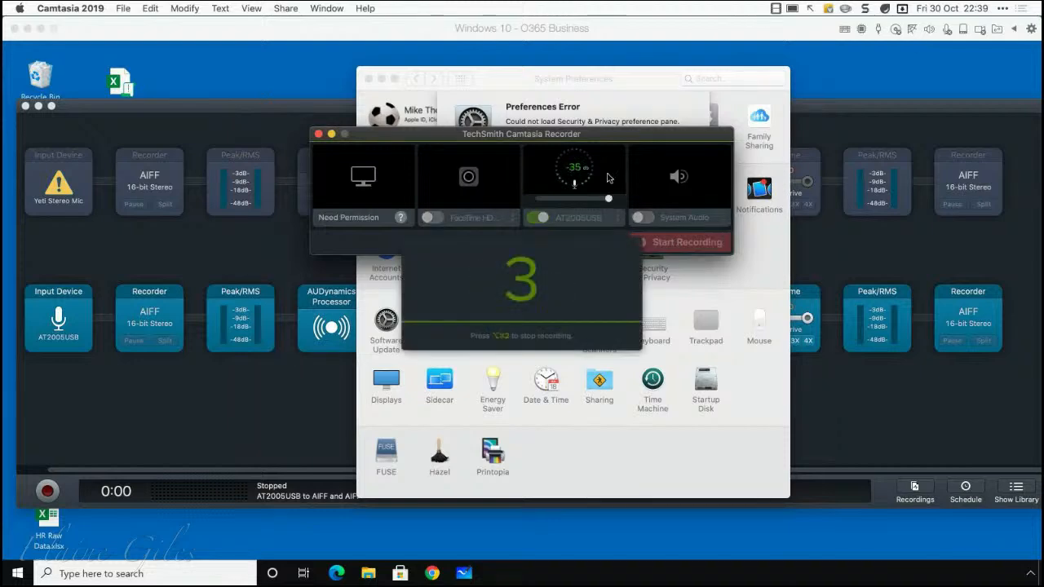
click(48, 490)
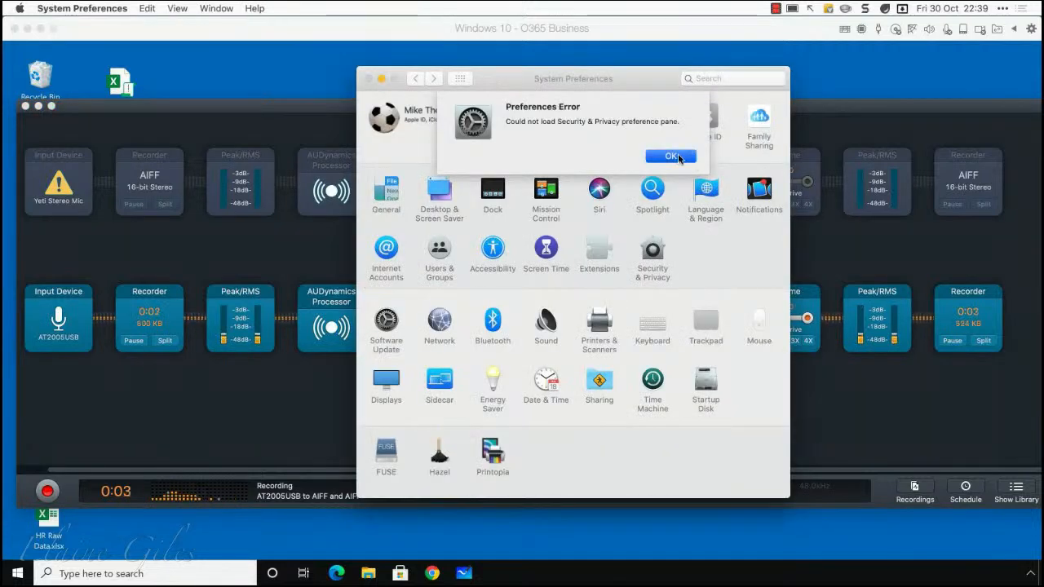
Dismiss the Security & Privacy error and quit System Preferences
click(680, 159)
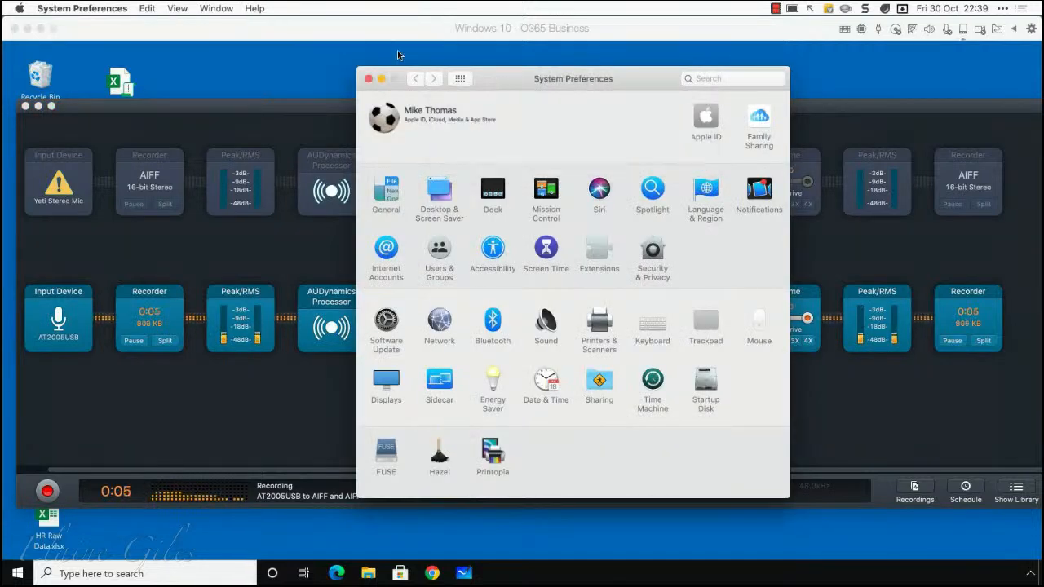
click(81, 9)
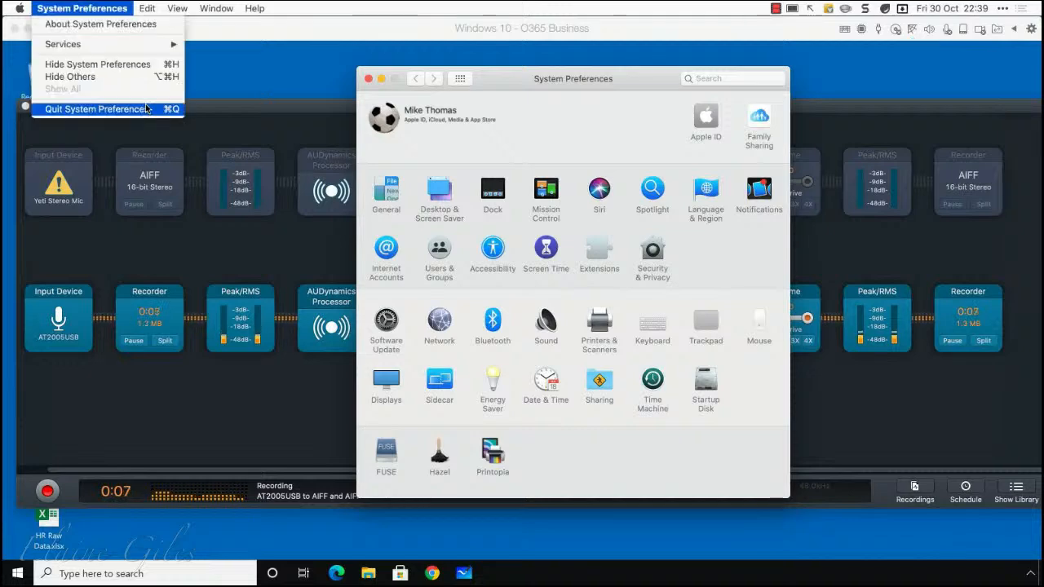
click(96, 109)
Clear the Audio Hijack and Camtasia Recorder windows away from the Windows 10 desktop
click(39, 107)
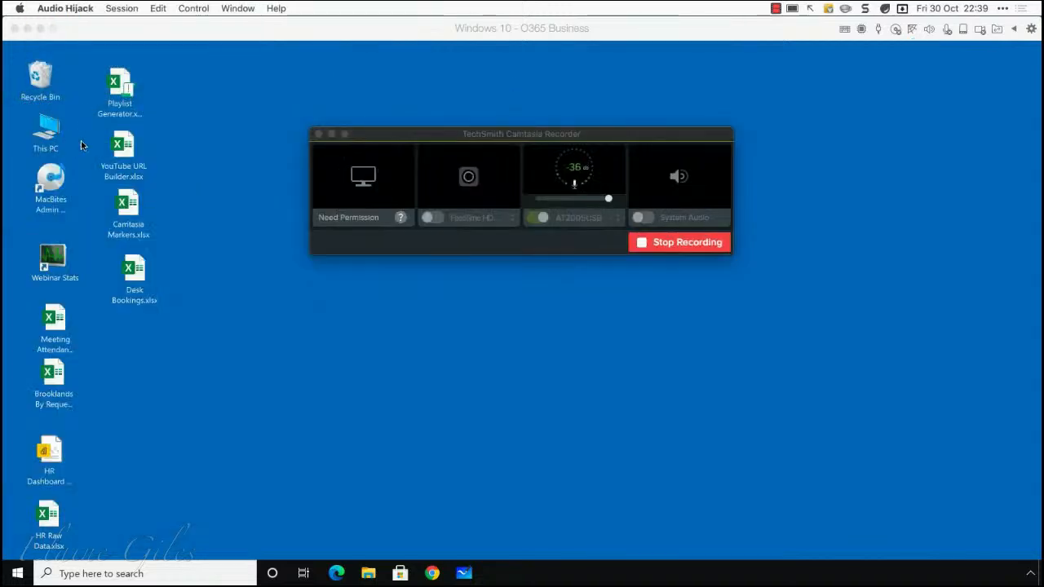
click(381, 132)
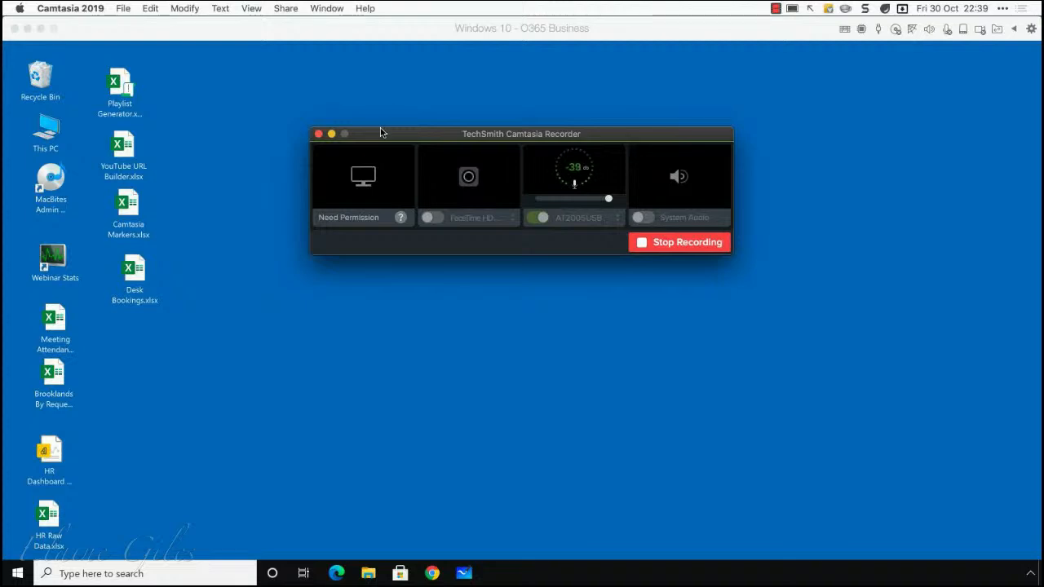
drag(393, 133, 2, 245)
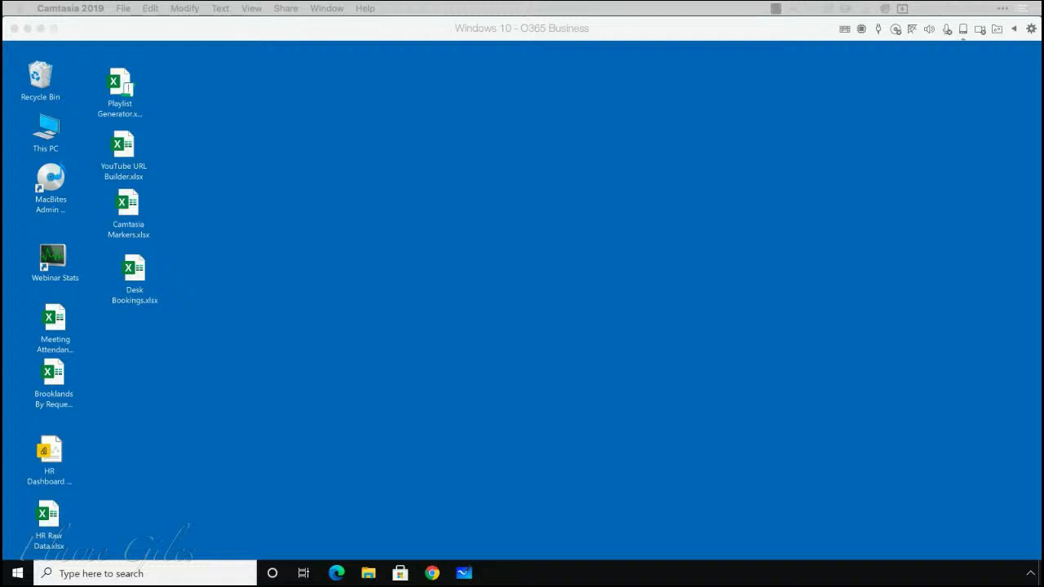
key(alt+space)
text(cree)
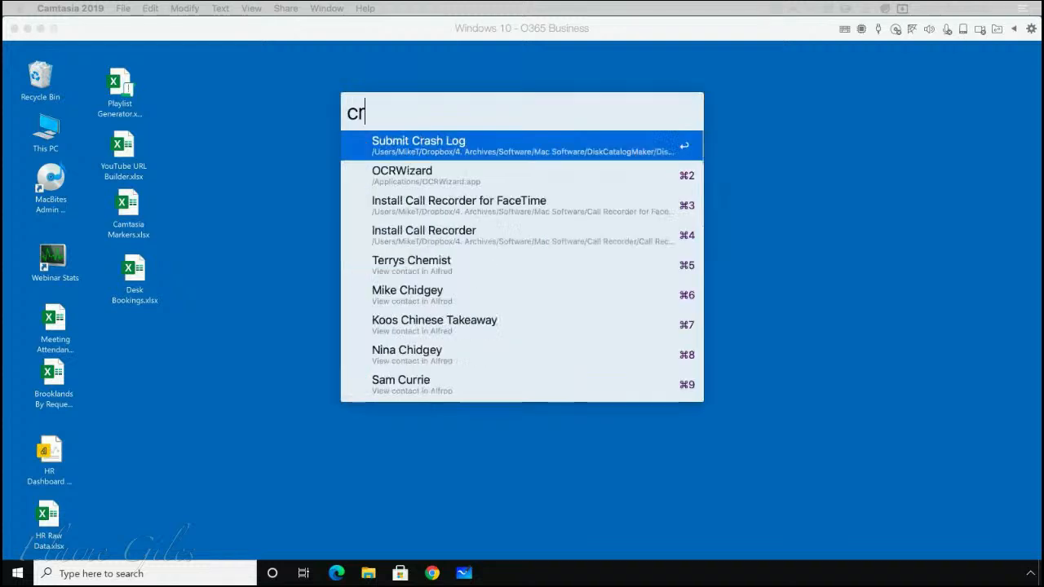
key(BackSpace)
key(BackSpace)
key(BackSpace)
key(BackSpace)
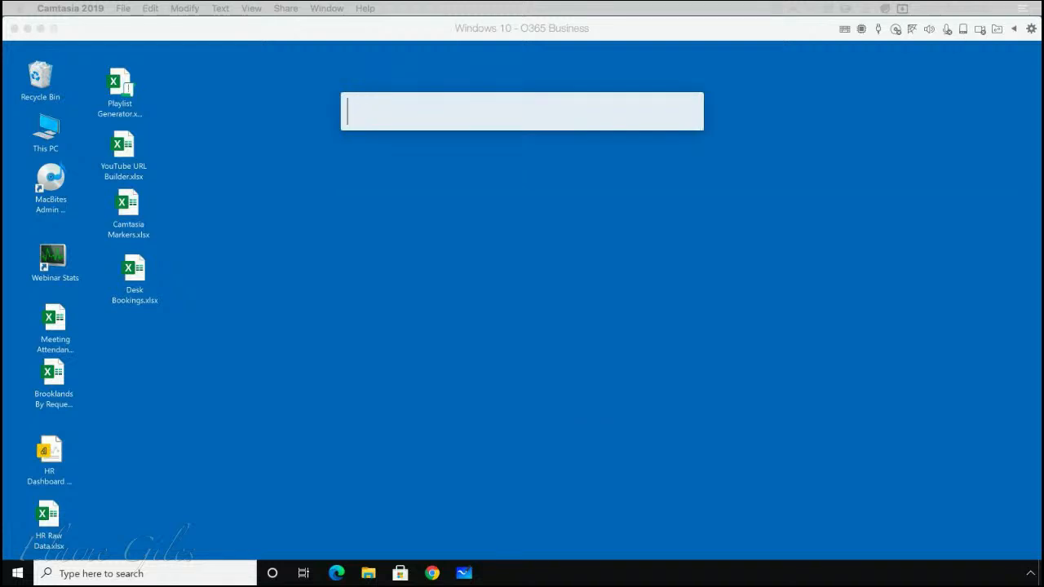
key(Escape)
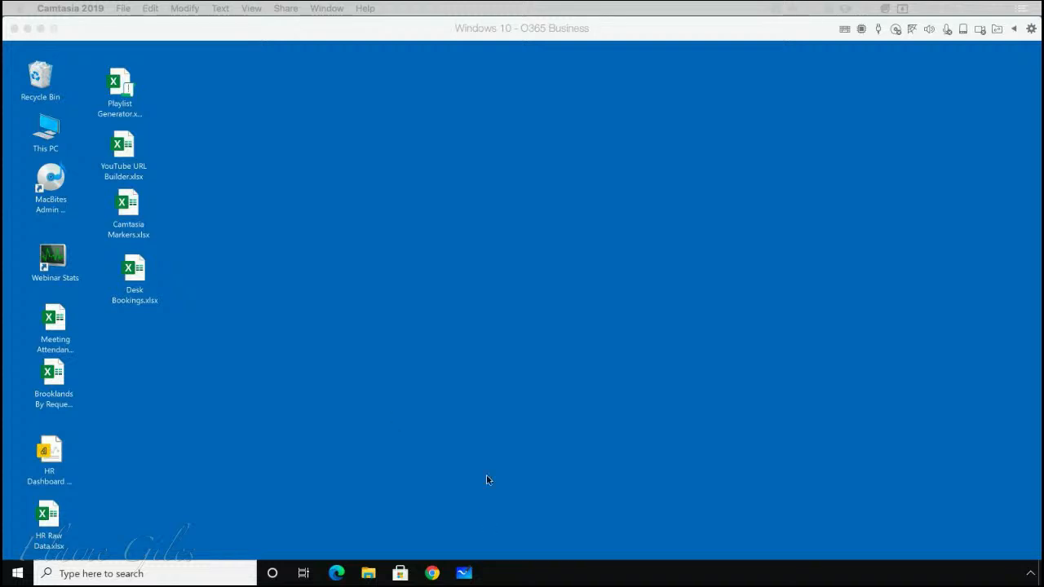
Open Desk Bookings.xlsx and highlight in turn the summary label columns L and M and the booking table columns A to F
double_click(142, 272)
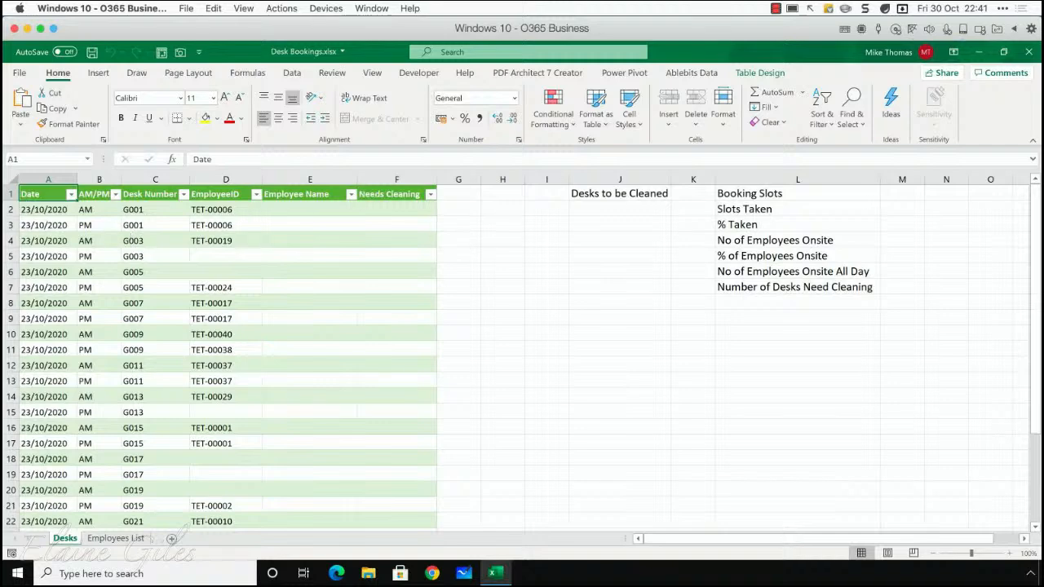
drag(796, 177, 894, 181)
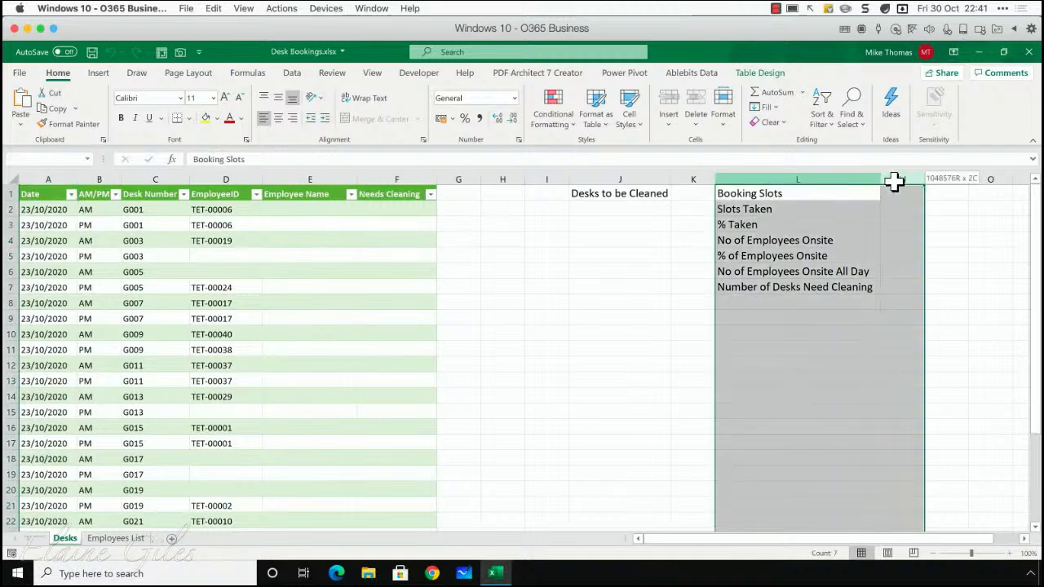
click(810, 197)
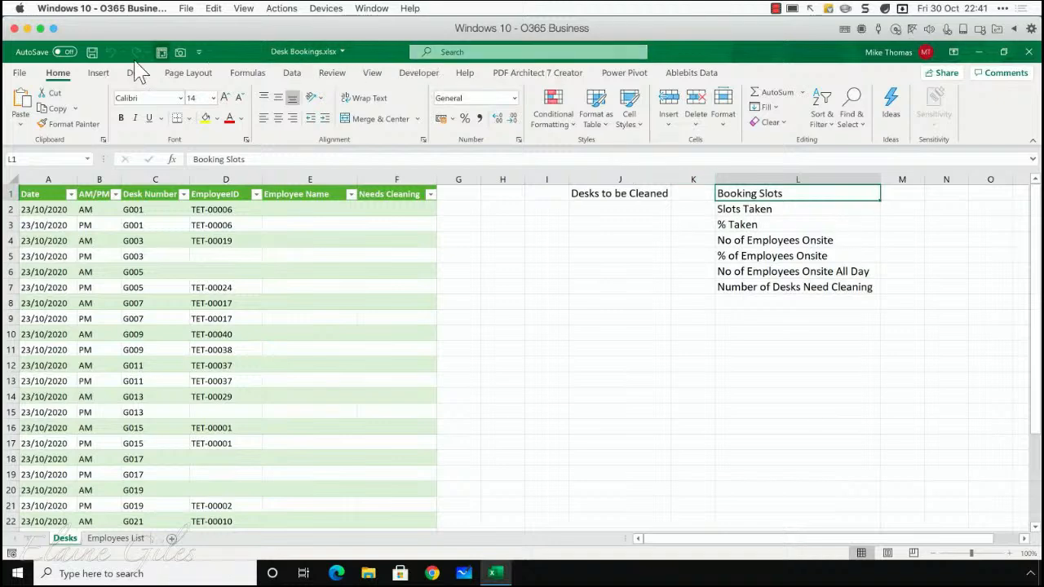
drag(46, 178, 395, 185)
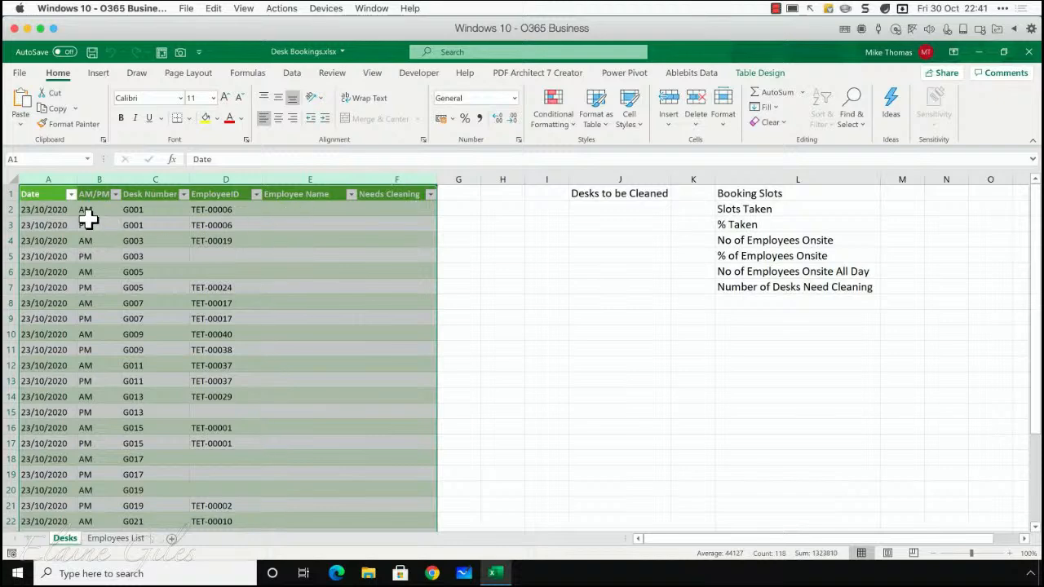
click(68, 210)
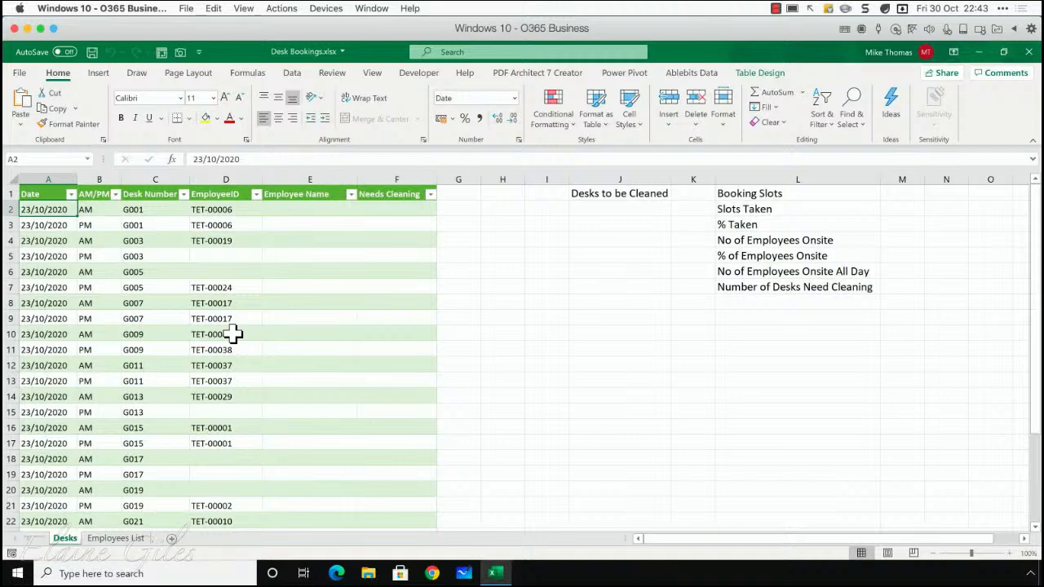
Compare the EmployeeID and Employee Name columns on the Desks sheet with the names and numbers on the Employees List sheet
click(206, 210)
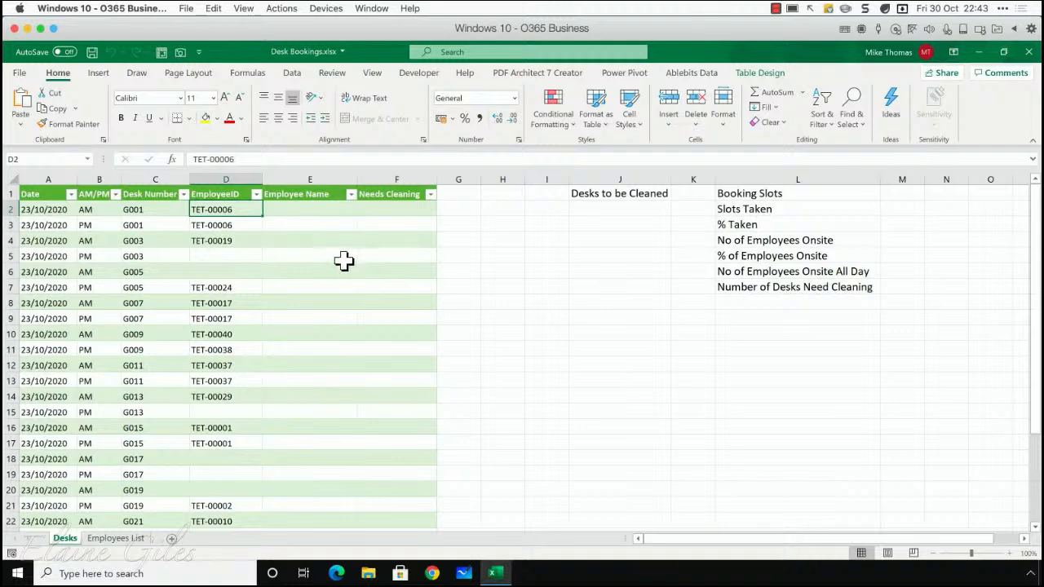
click(316, 211)
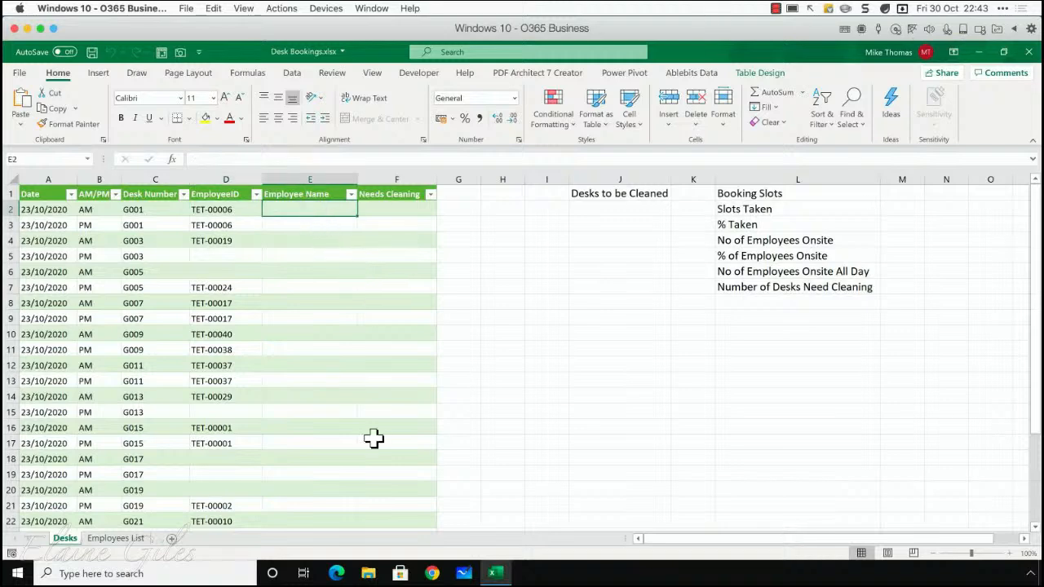
click(128, 540)
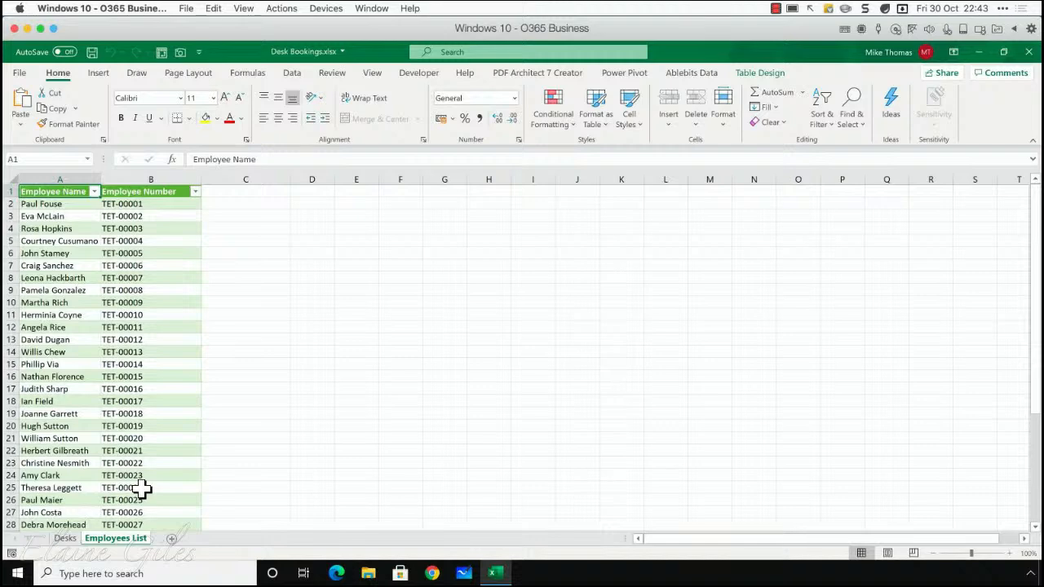
click(65, 540)
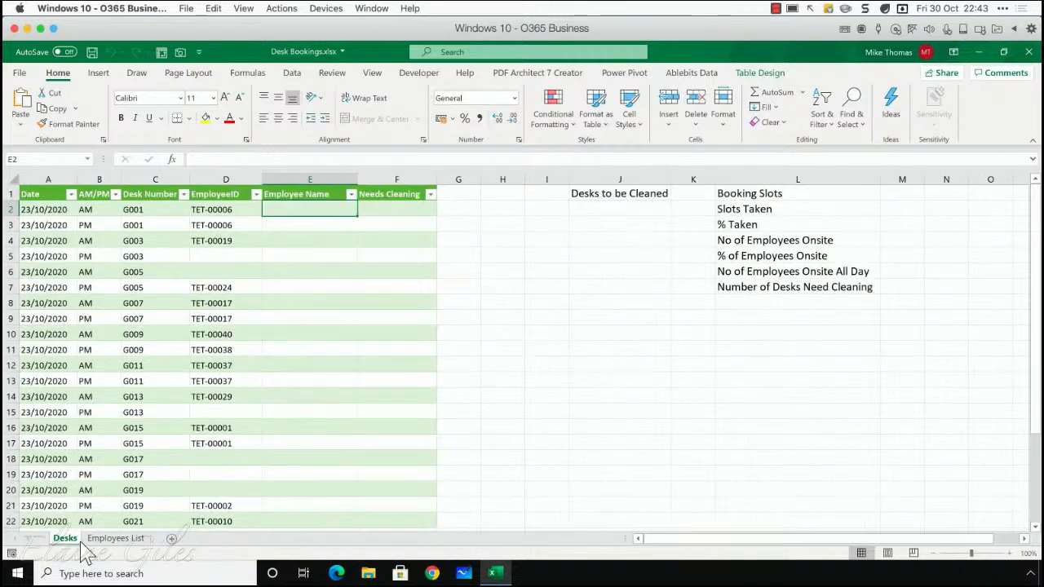
click(95, 544)
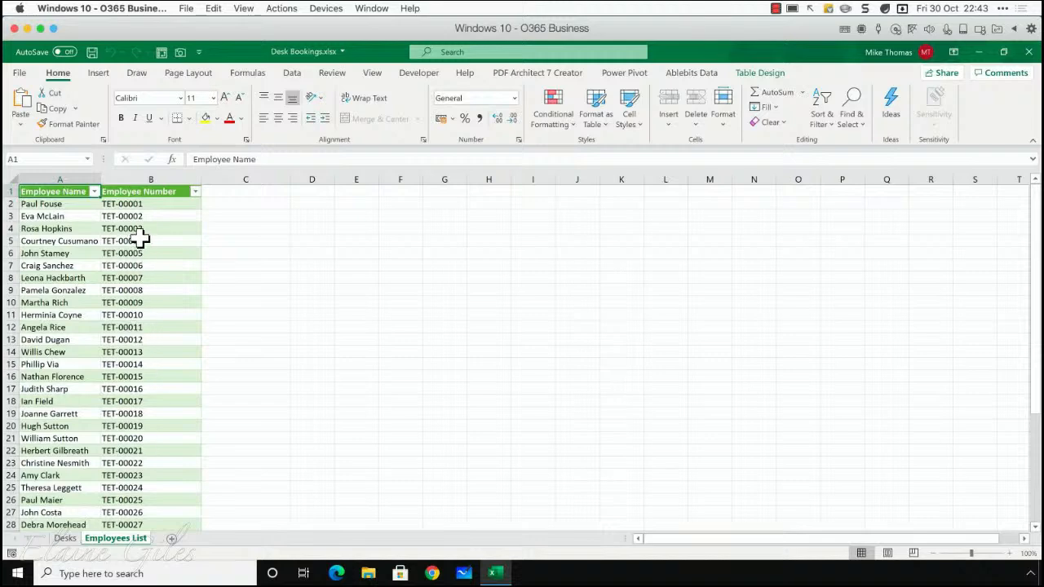
click(143, 207)
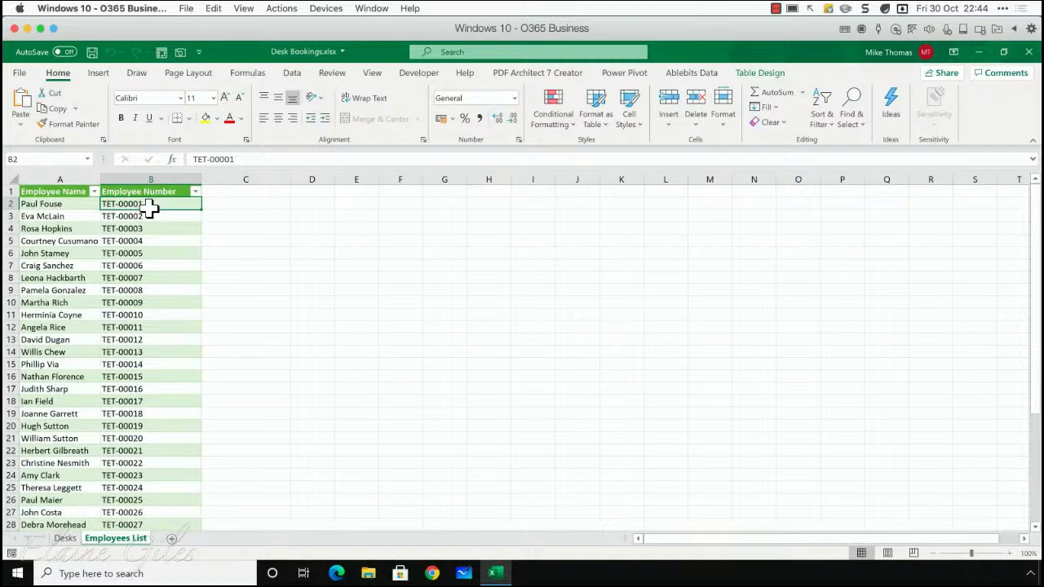
Begin an XLOOKUP formula in cell E2 of the Employee Name column on the Desks sheet
click(65, 539)
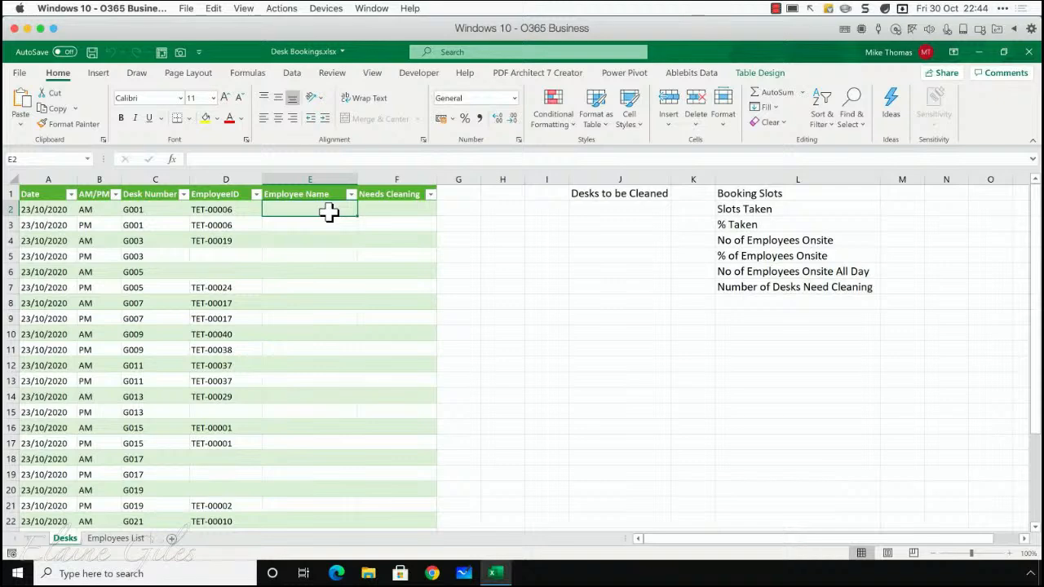
text(=x)
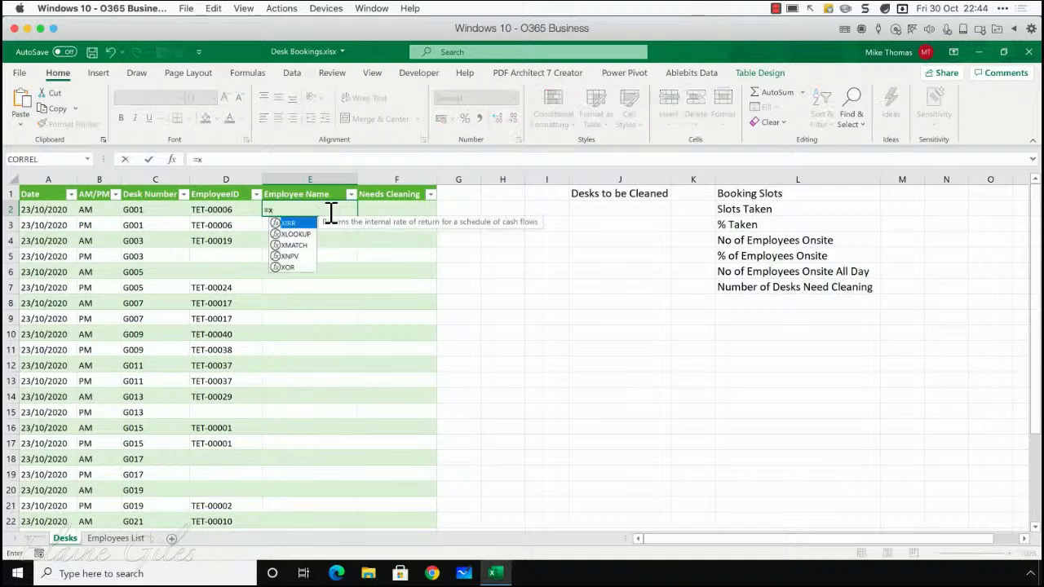
key(Down)
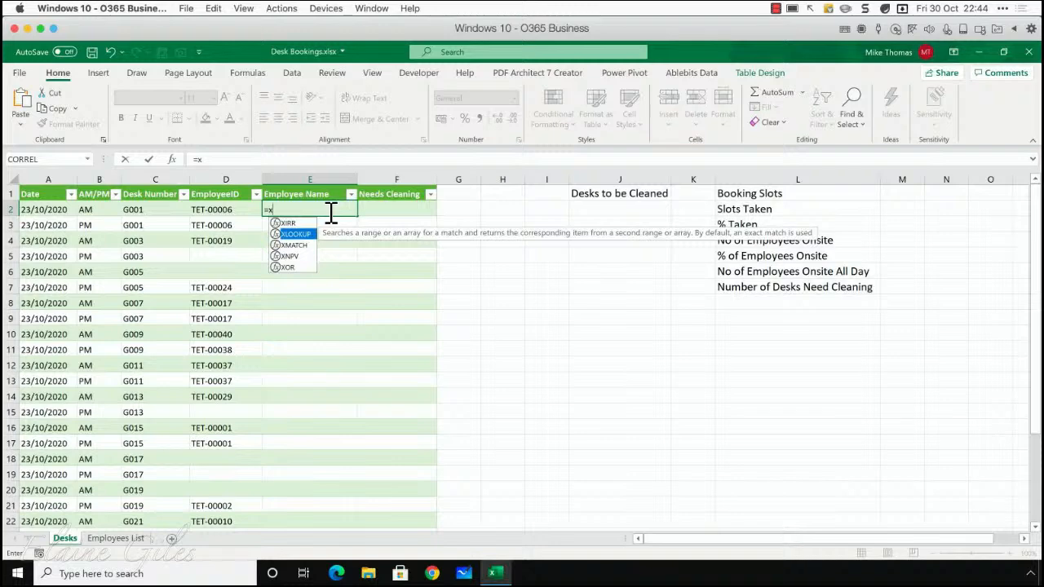
key(Tab)
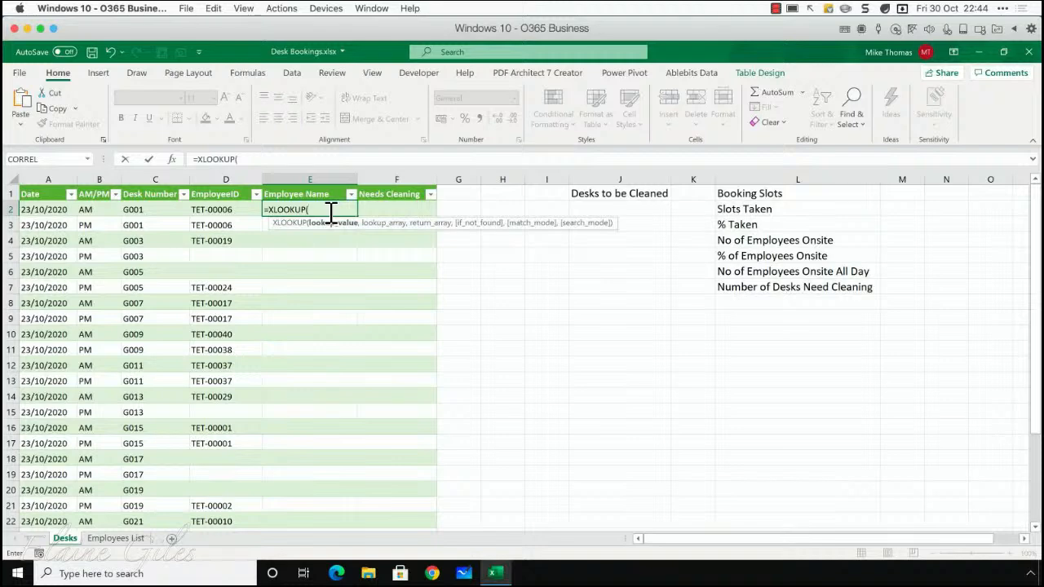
click(209, 211)
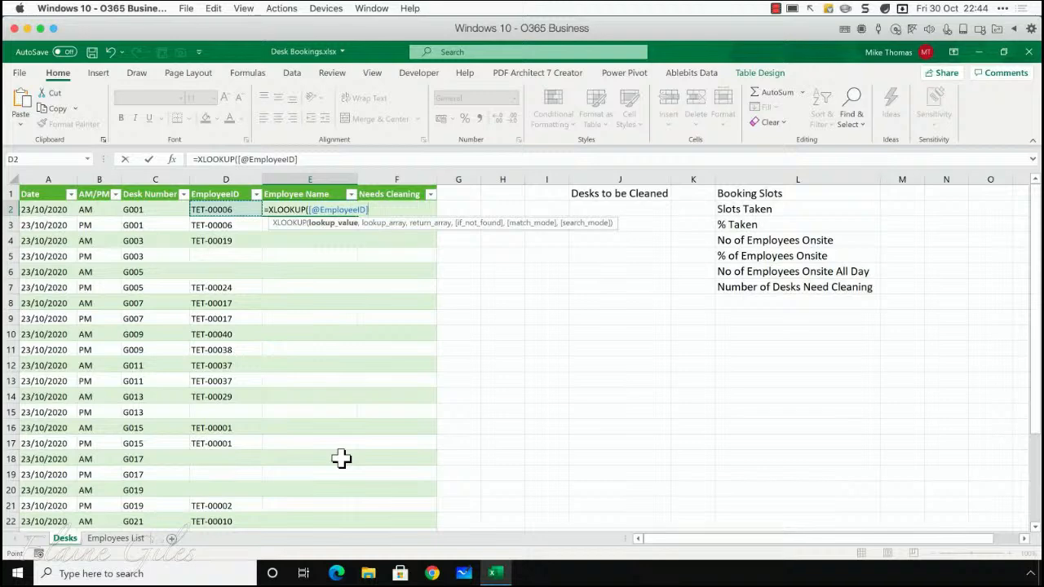
key(BackSpace)
key(BackSpace)
key(BackSpace)
key(BackSpace)
key(BackSpace)
key(BackSpace)
key(BackSpace)
key(BackSpace)
key(BackSpace)
key(BackSpace)
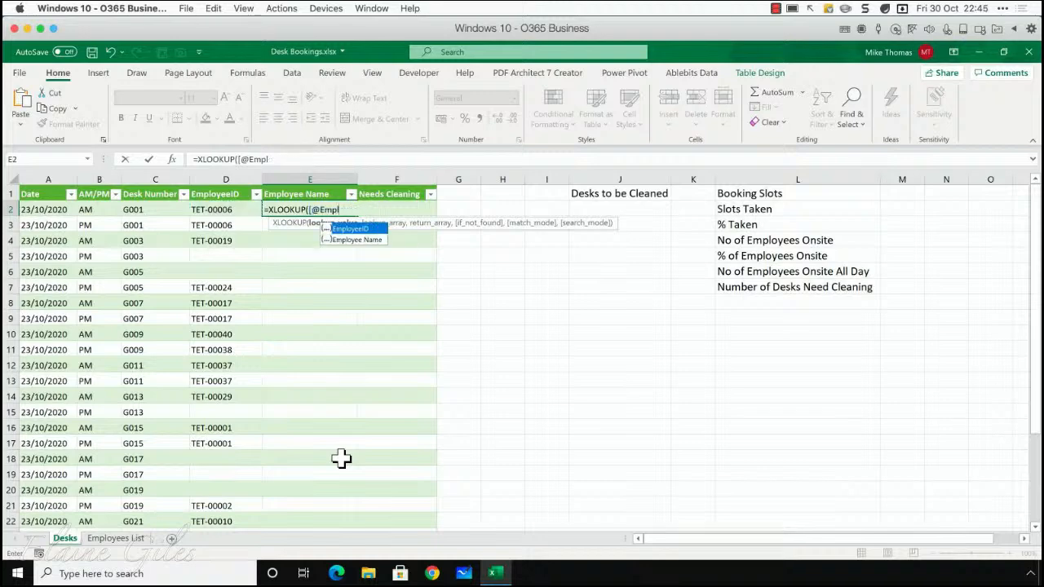
key(BackSpace)
key(BackSpace)
key(BackSpace)
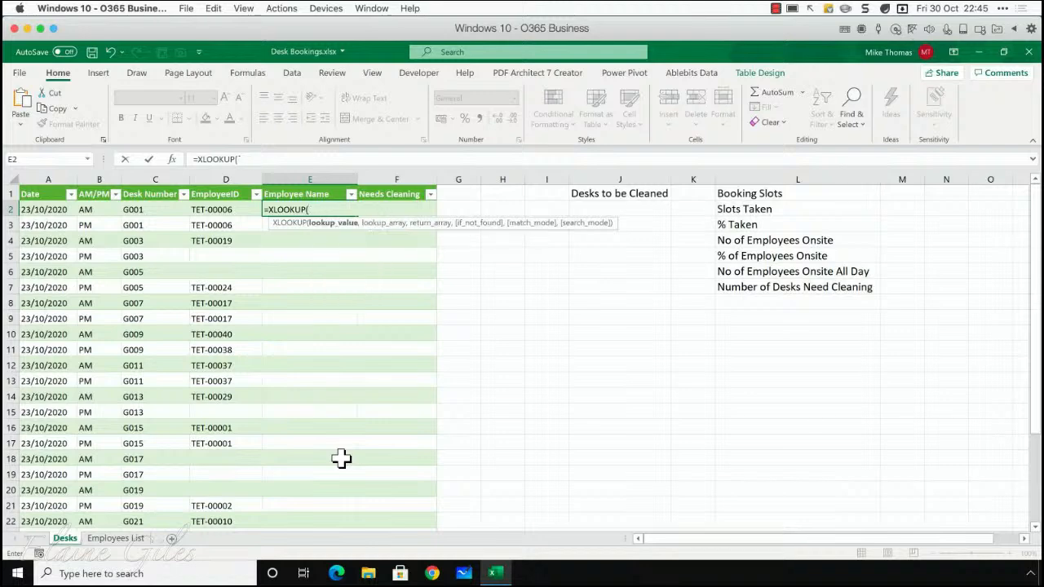
Set D2 as the XLOOKUP lookup value and the Employee Number column of the Employees List sheet as the lookup array
text(D2)
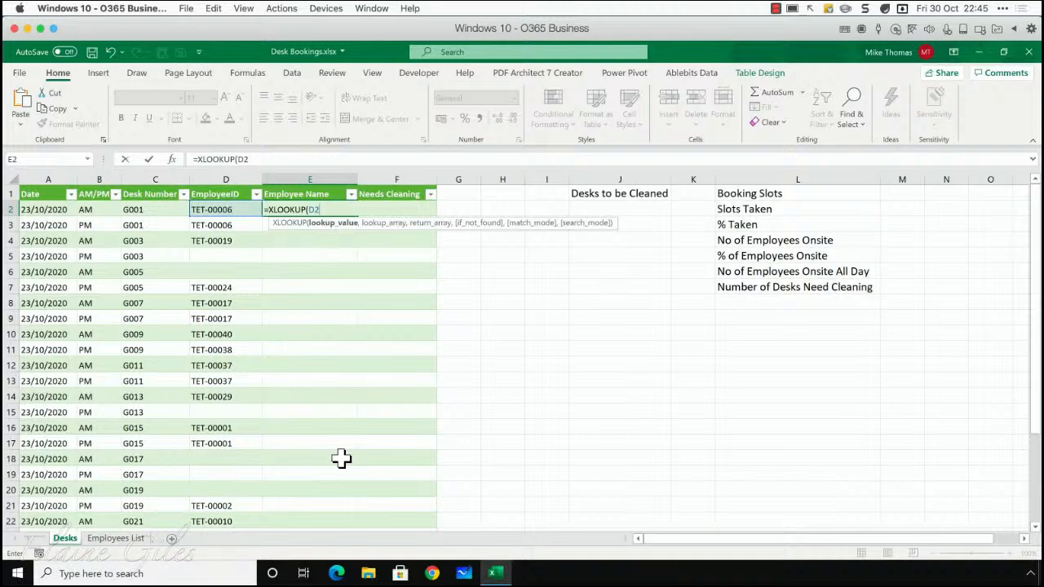
text(,)
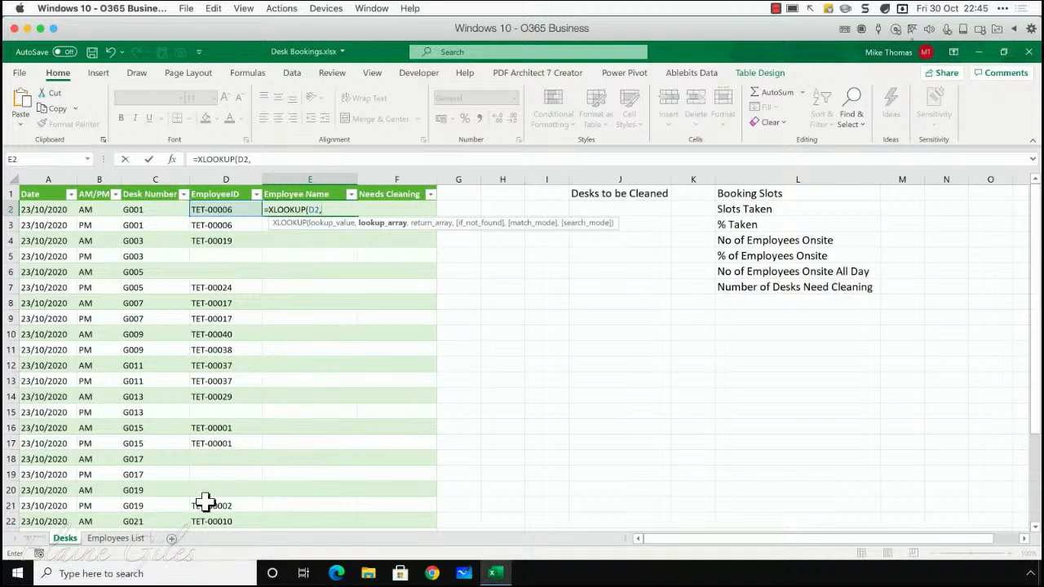
click(143, 540)
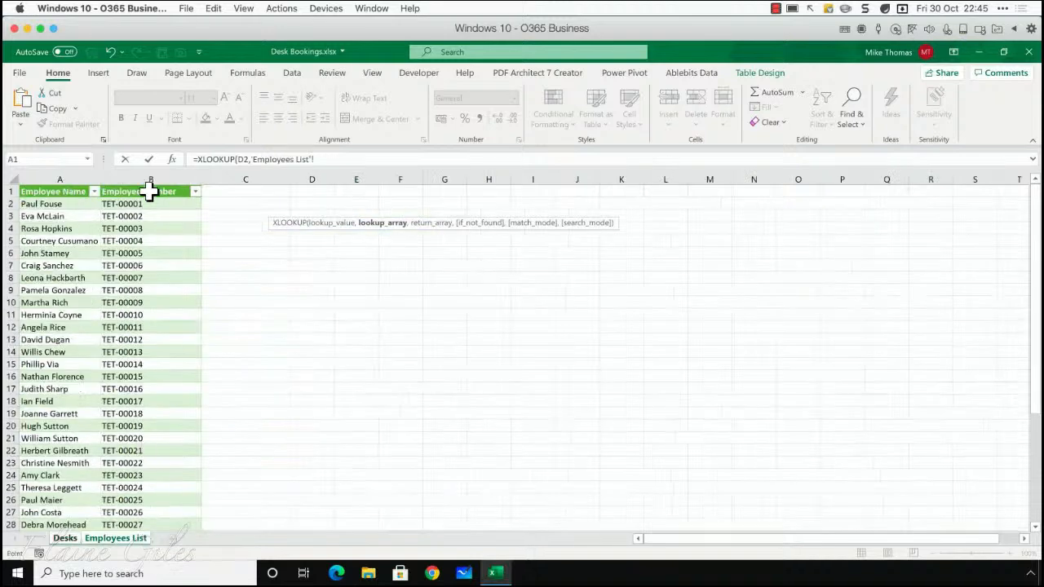
drag(150, 205, 154, 497)
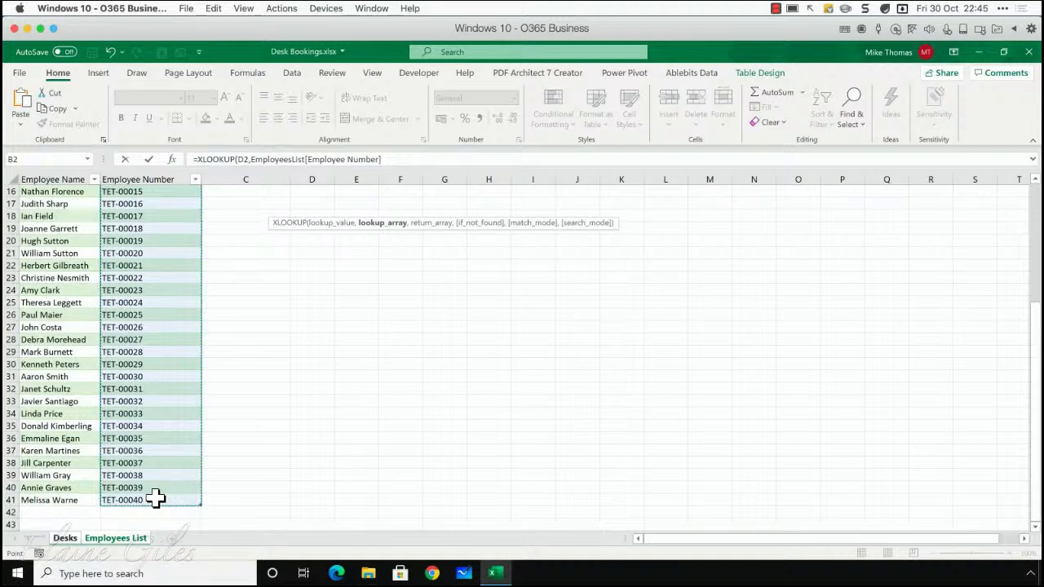
scroll(122, 290, up, 5)
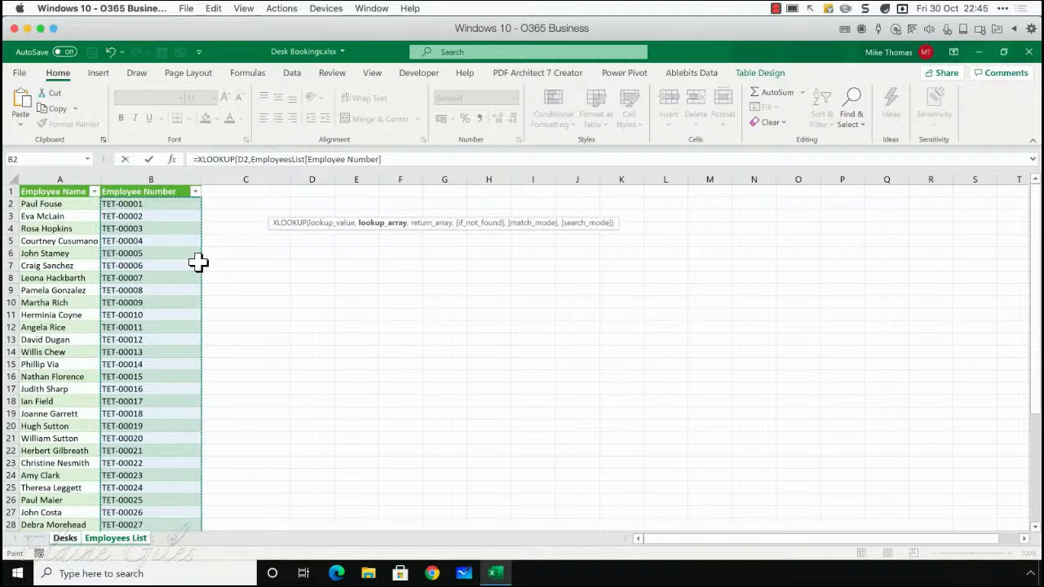
scroll(133, 377, down, 5)
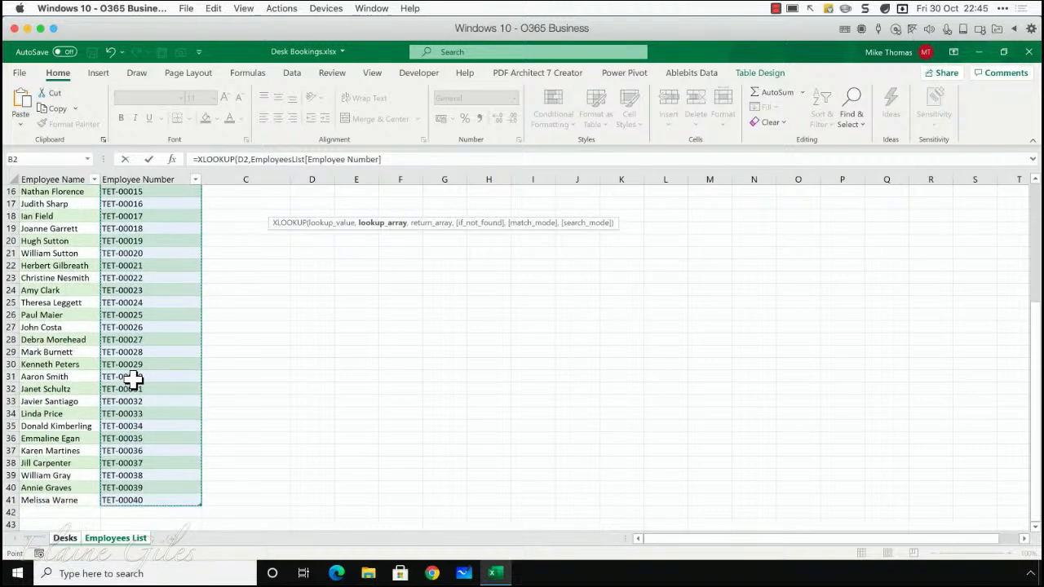
scroll(133, 377, up, 5)
Add the Employee Name column of the Employees List sheet as the return array and complete the XLOOKUP formula
click(403, 159)
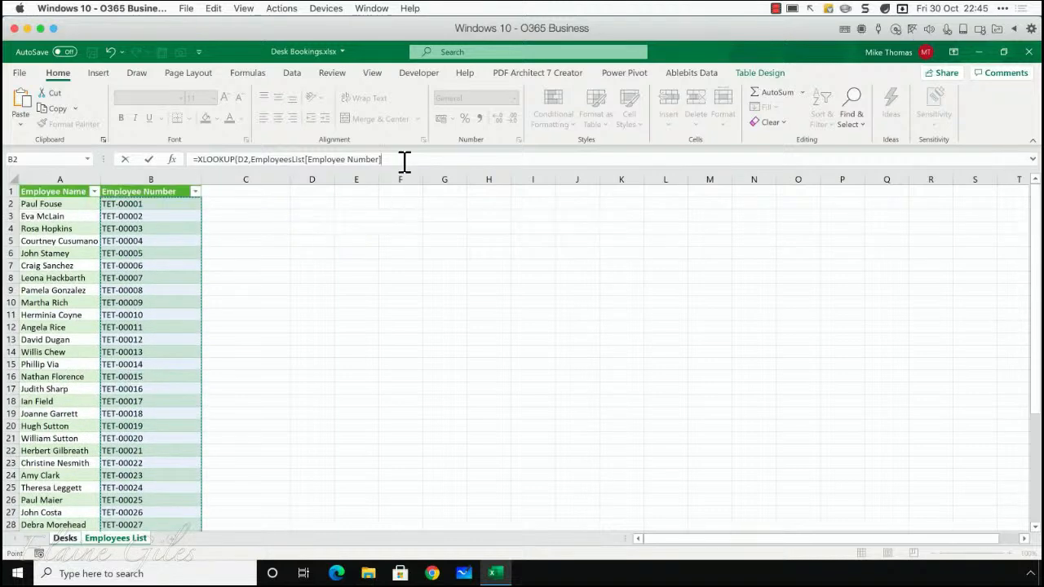
text(,)
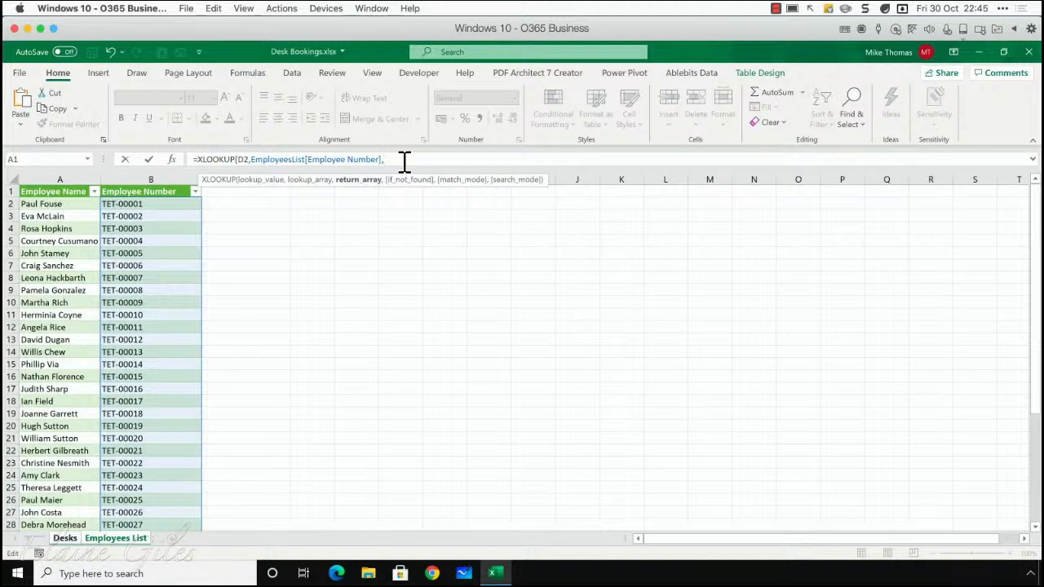
drag(46, 204, 70, 489)
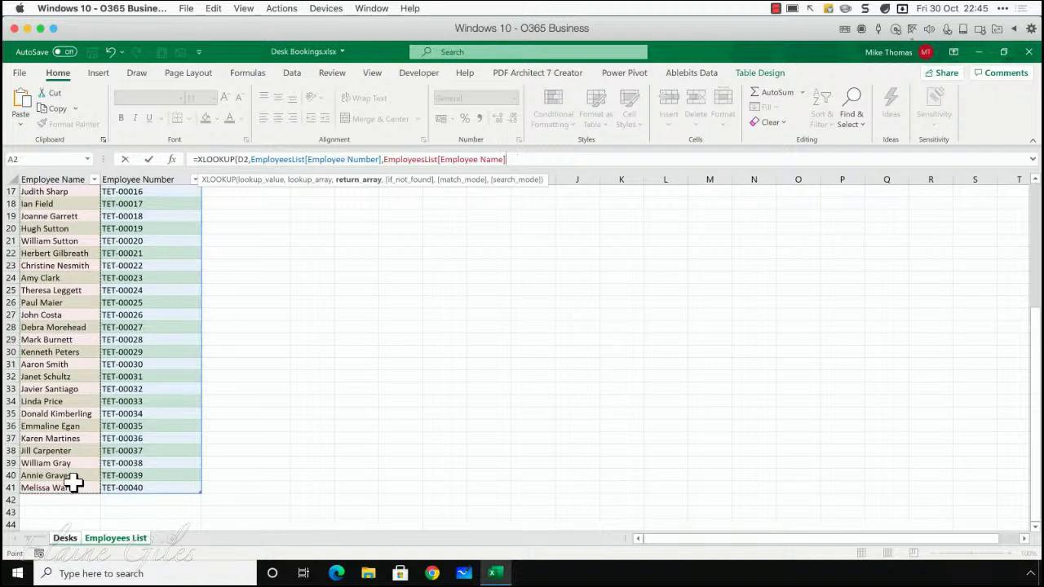
scroll(389, 251, up, 5)
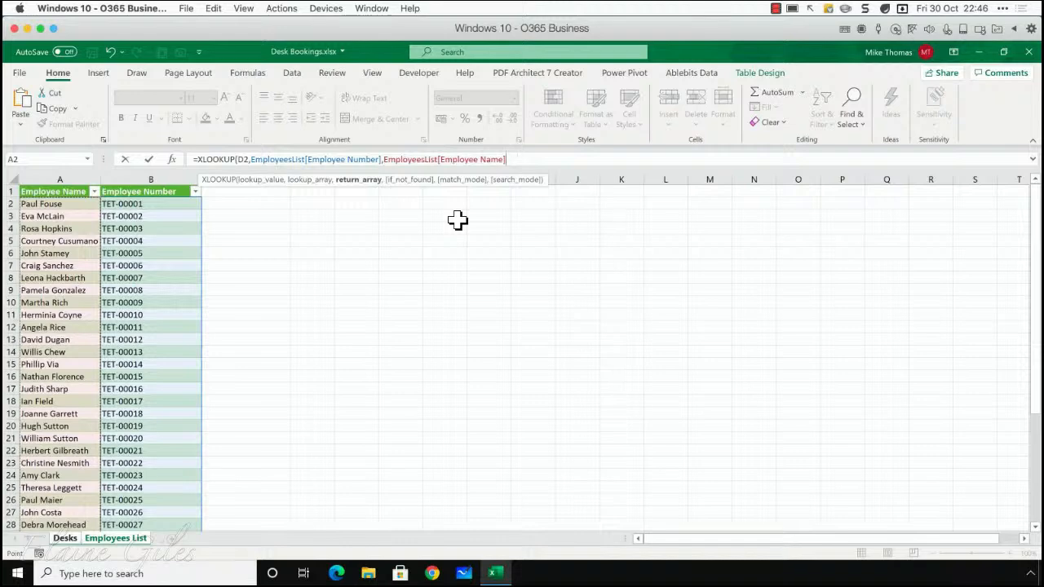
text())
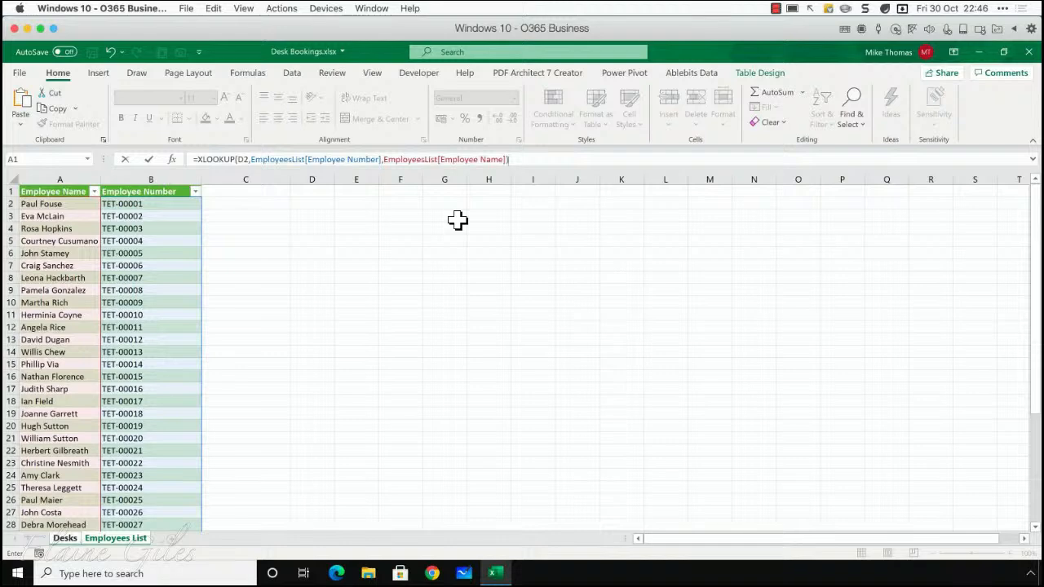
key(Return)
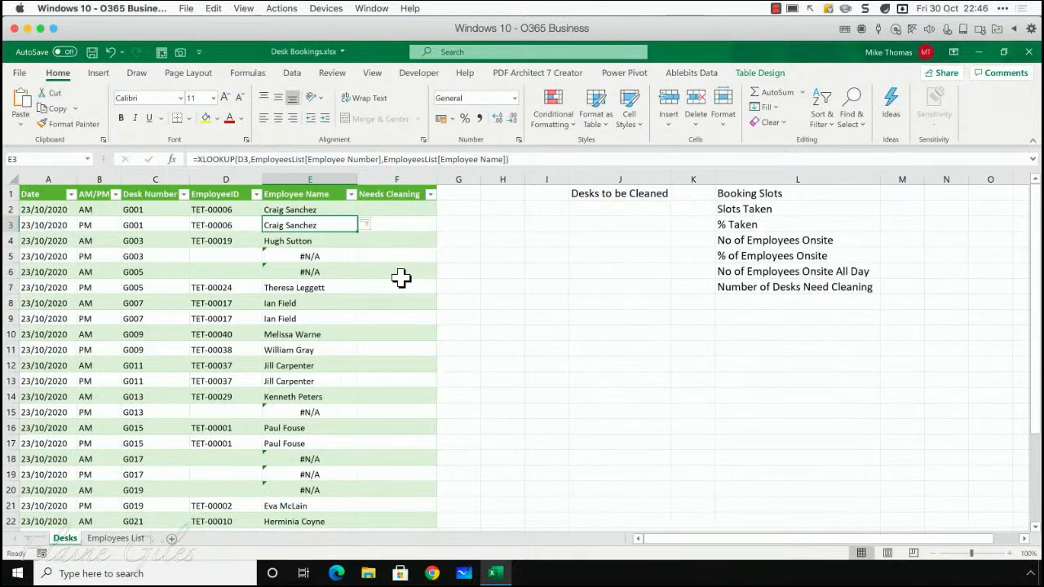
Examine the blank EmployeeID cells on the Desks sheet against the Employee Number column on the Employees List sheet
click(338, 207)
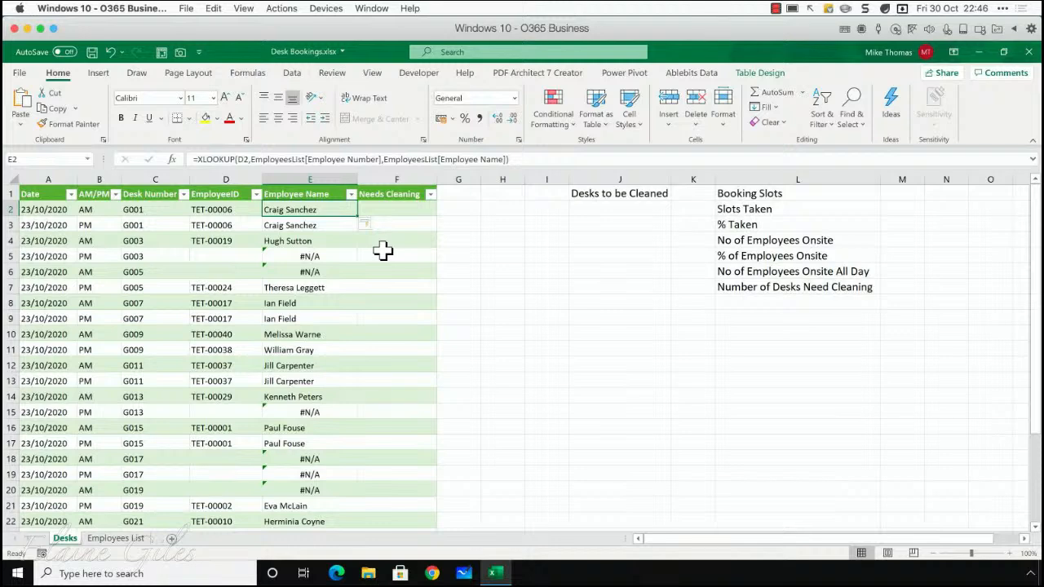
click(239, 273)
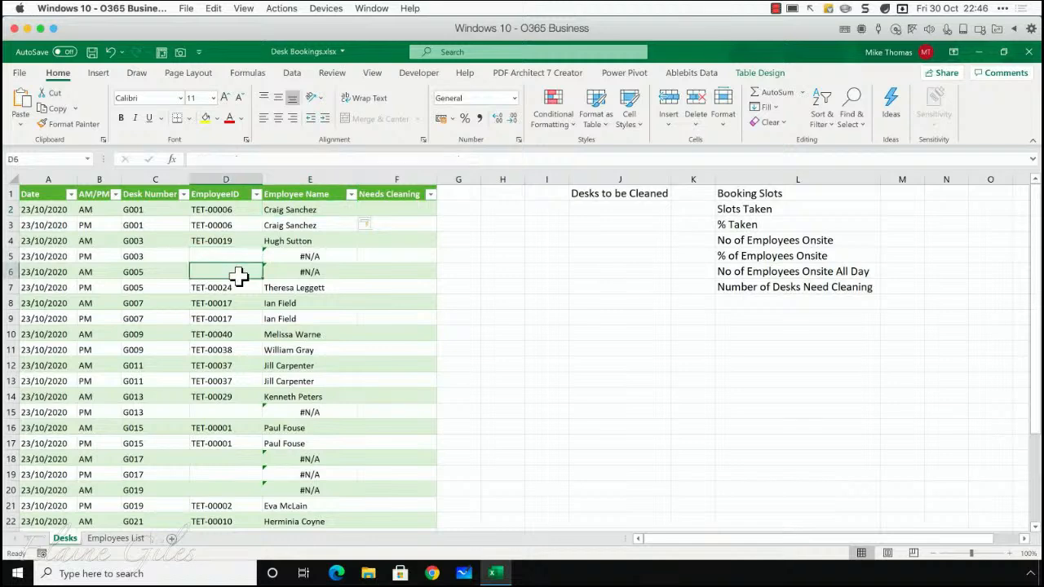
click(214, 413)
click(224, 459)
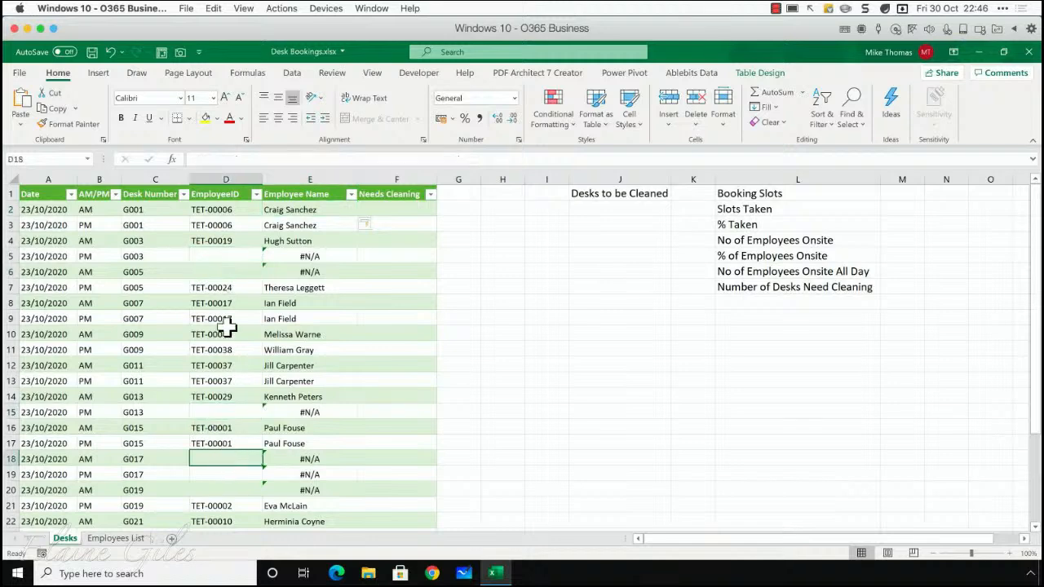
click(224, 256)
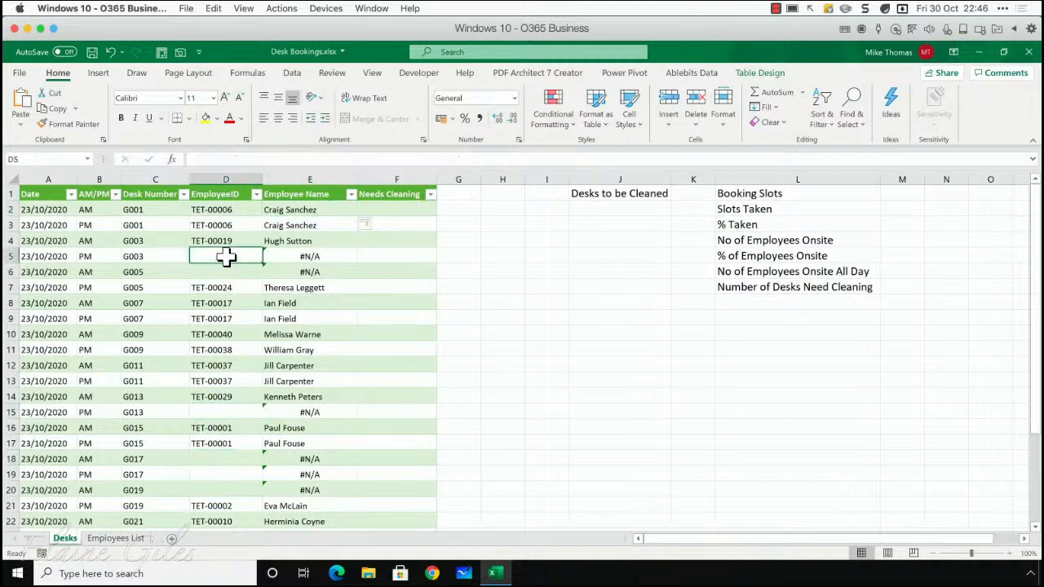
click(130, 541)
click(133, 176)
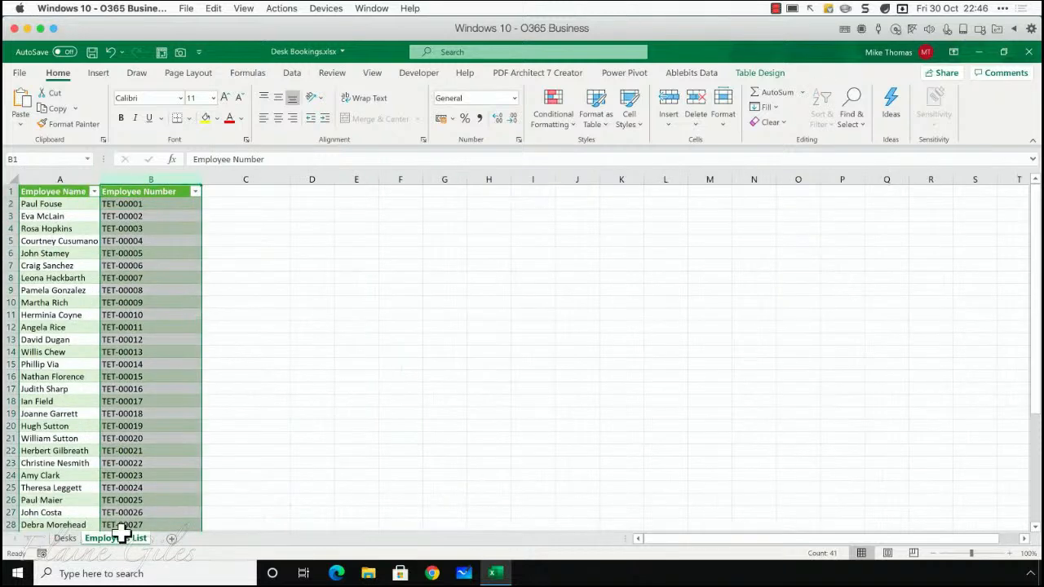
click(65, 539)
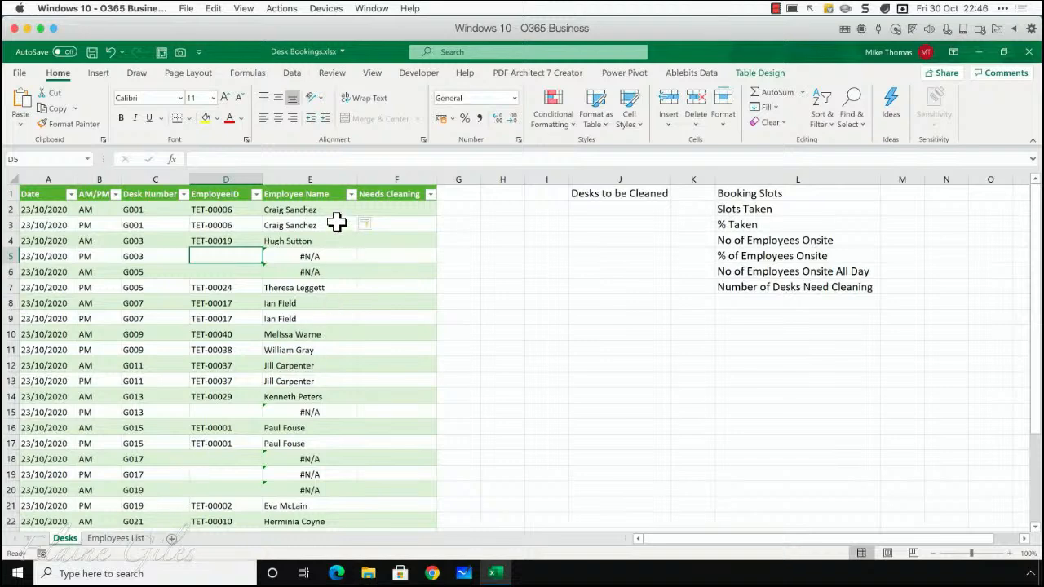
Extend the XLOOKUP formula in E2 with an empty string "" as its if_not_found argument
click(333, 211)
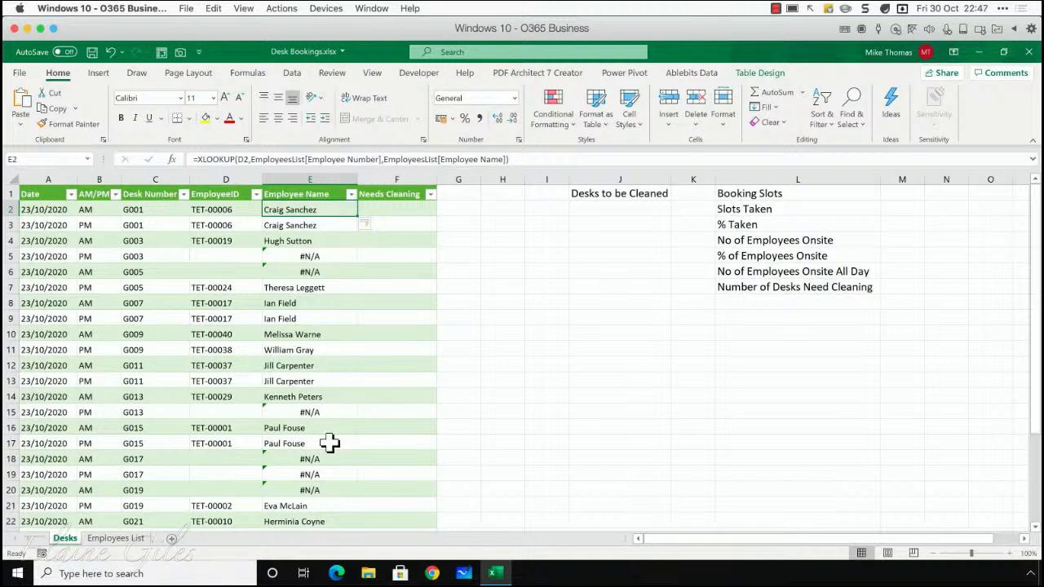
click(511, 161)
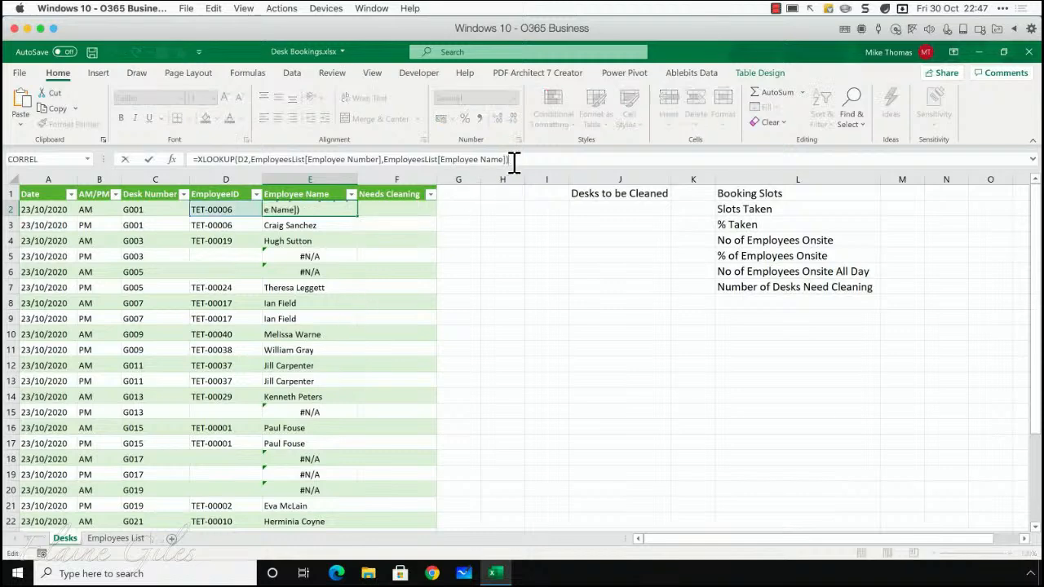
key(BackSpace)
text(,)
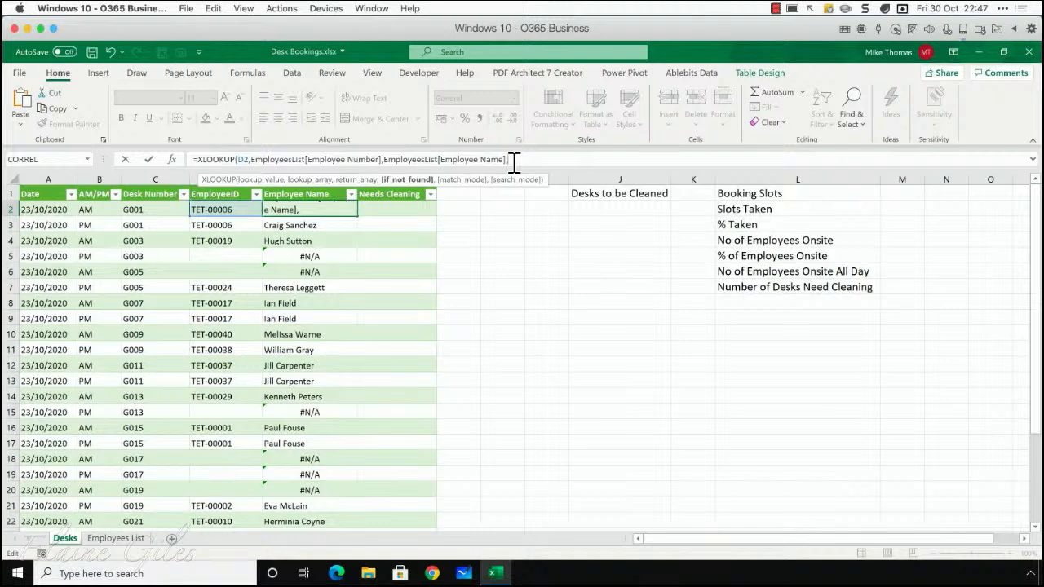
text("))
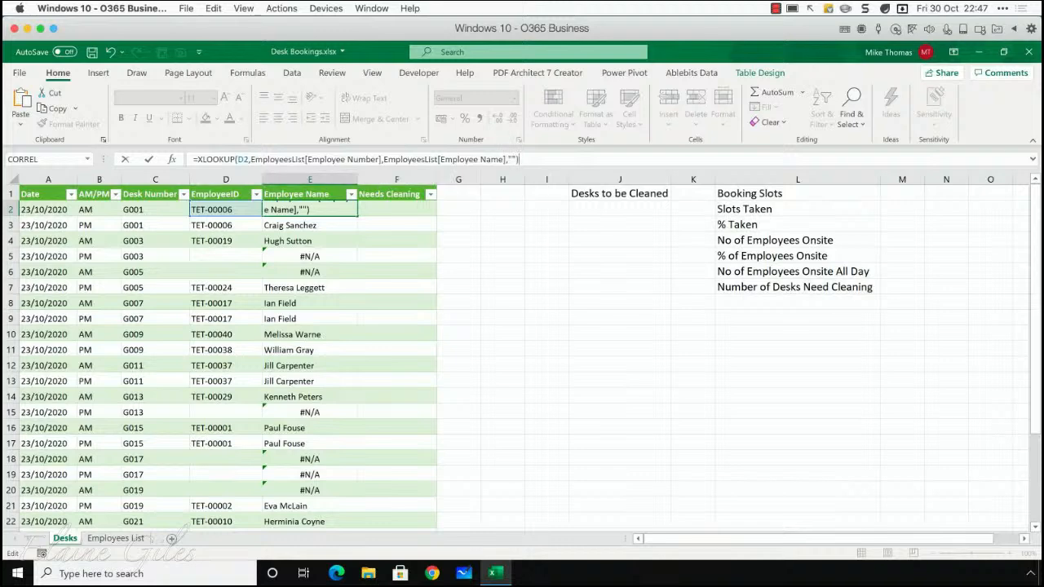
key(Return)
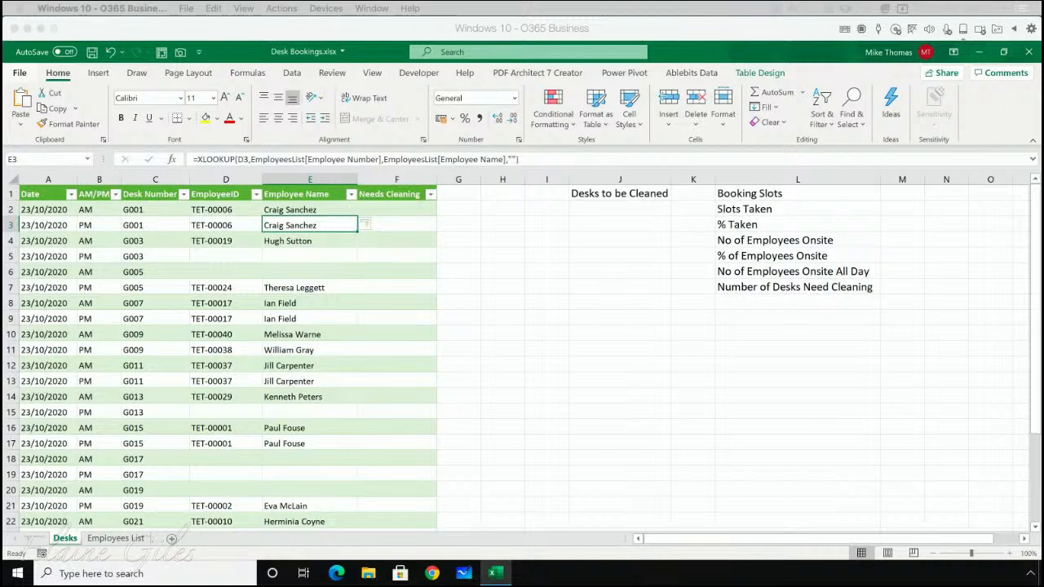
Highlight the two desk G009 bookings in rows 10 and 11, including their employee name cells, to compare AM and PM occupants
click(393, 213)
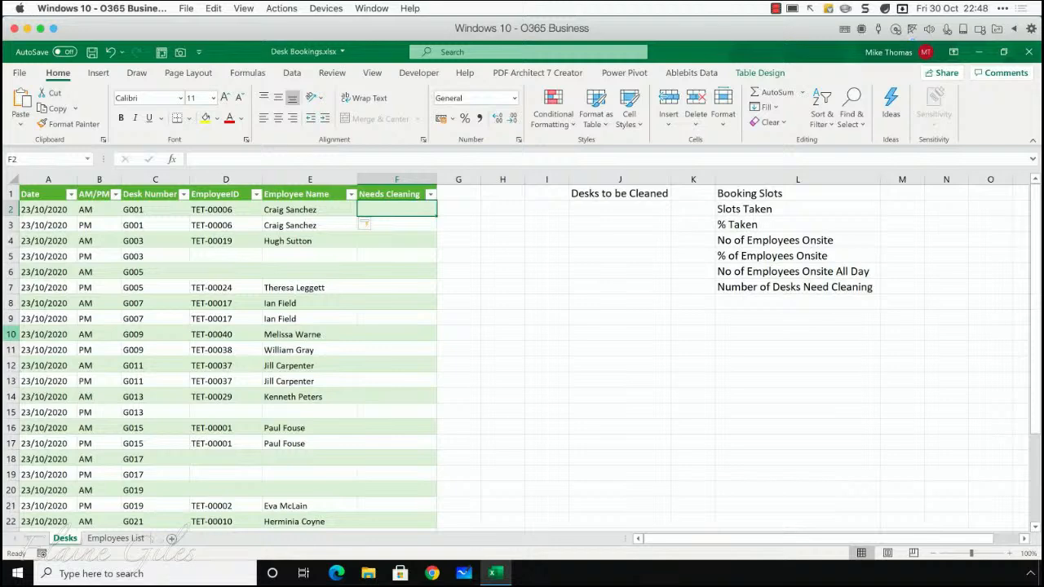
drag(12, 334, 18, 349)
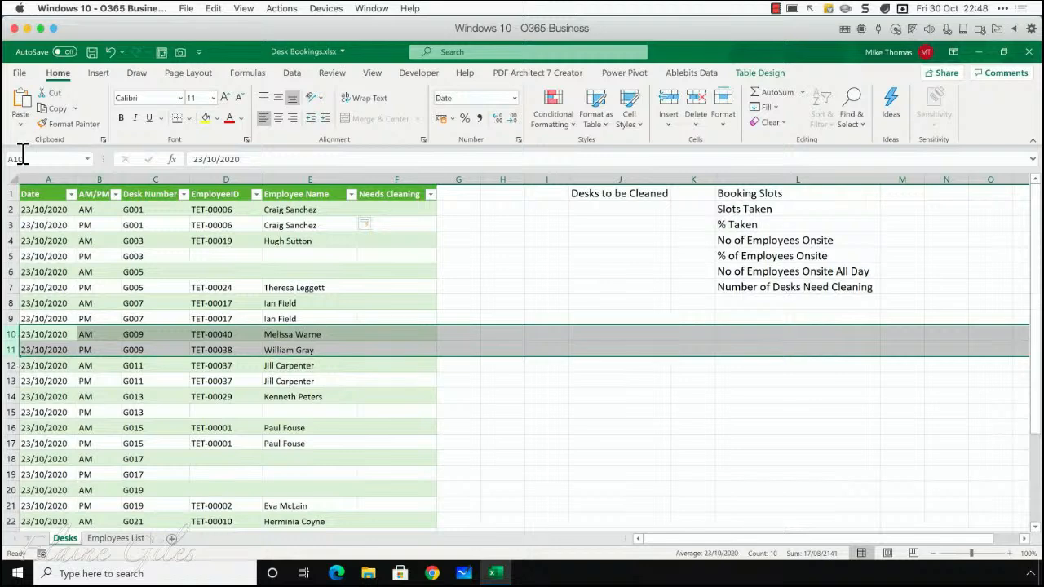
click(405, 210)
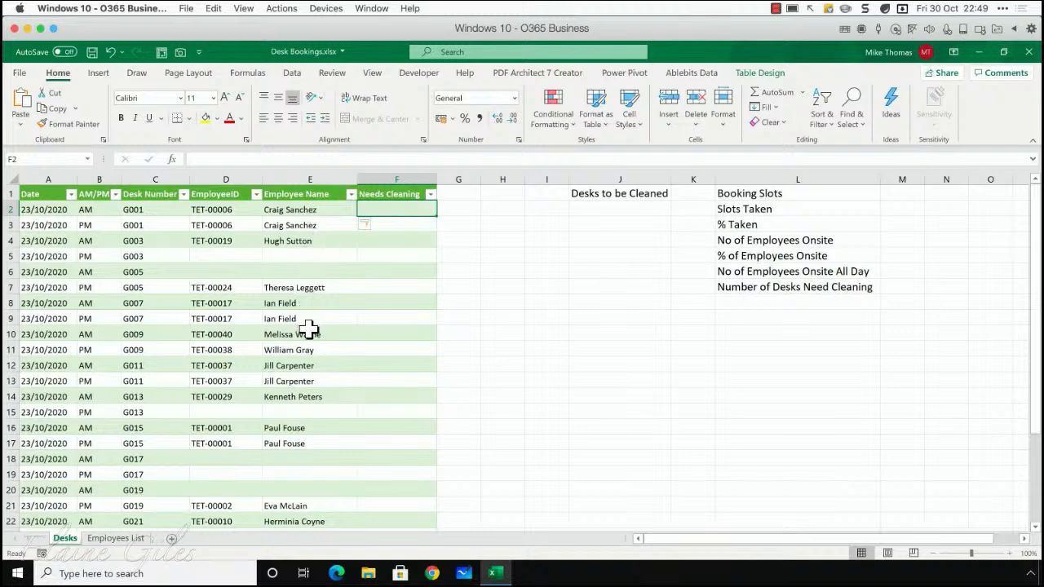
mouse_move(307, 333)
mouse_down()
mouse_move(309, 352)
mouse_move(95, 356)
mouse_move(318, 347)
mouse_up()
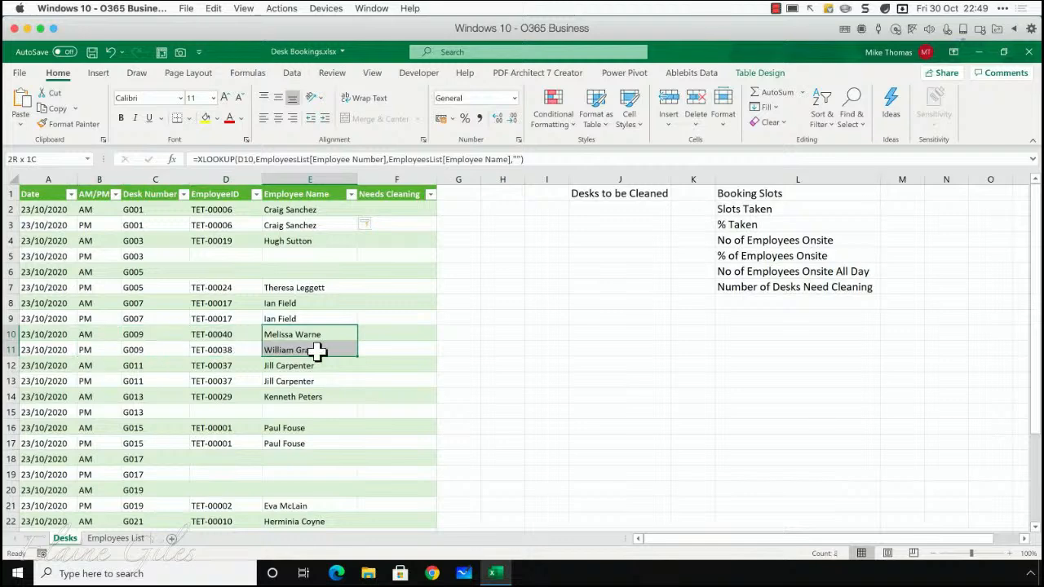
Begin an IF formula in cell F2 of the Needs Cleaning column that returns "" when D2 is blank (D2="")
click(382, 210)
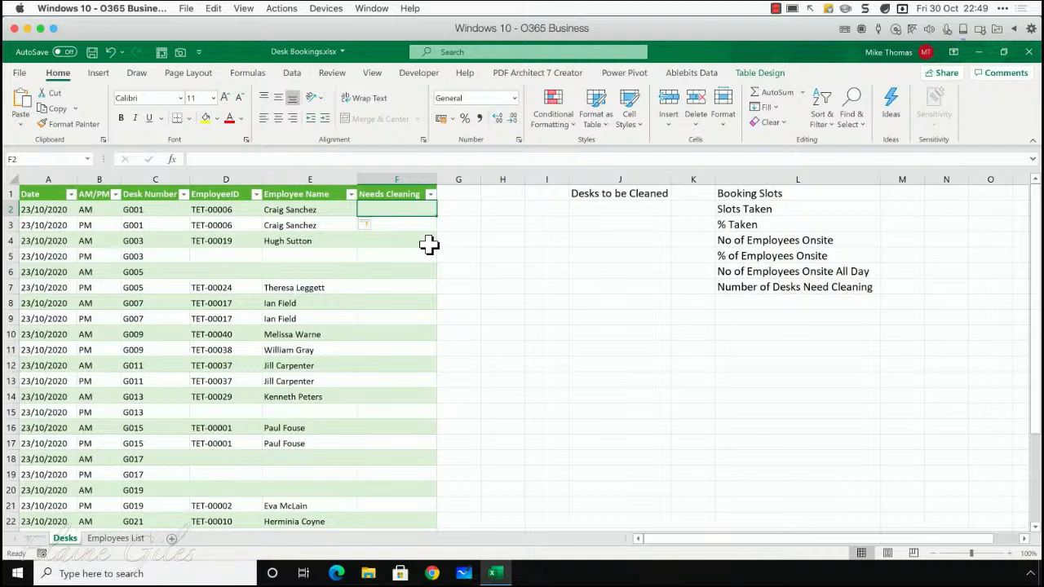
text(=if()
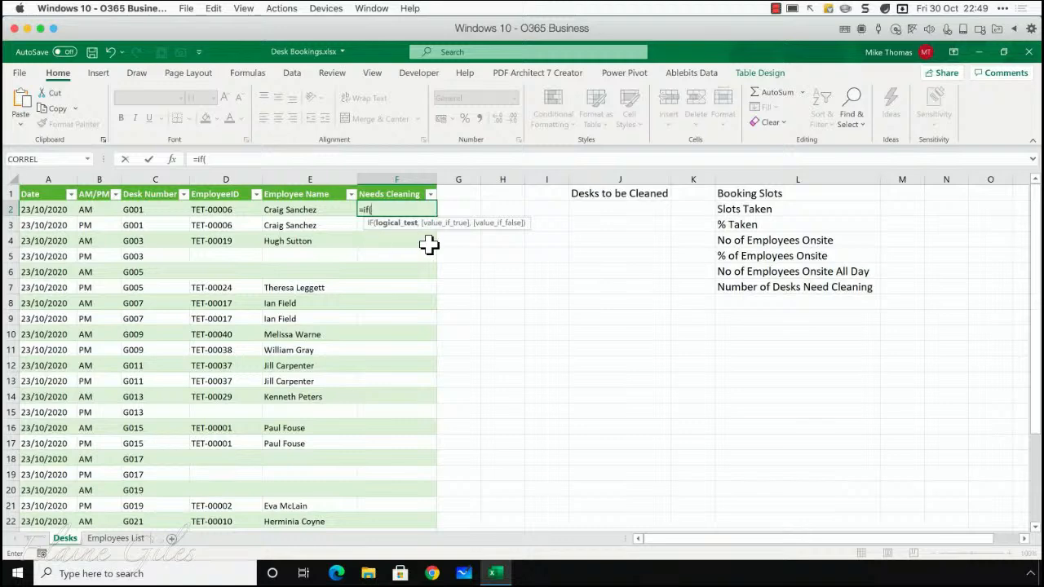
text(D2)
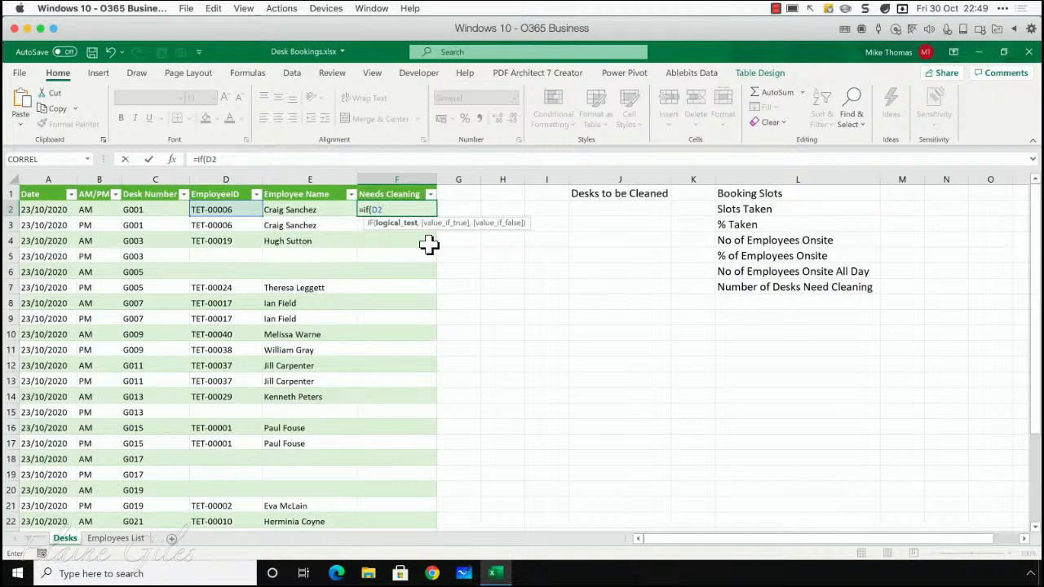
text(="",)
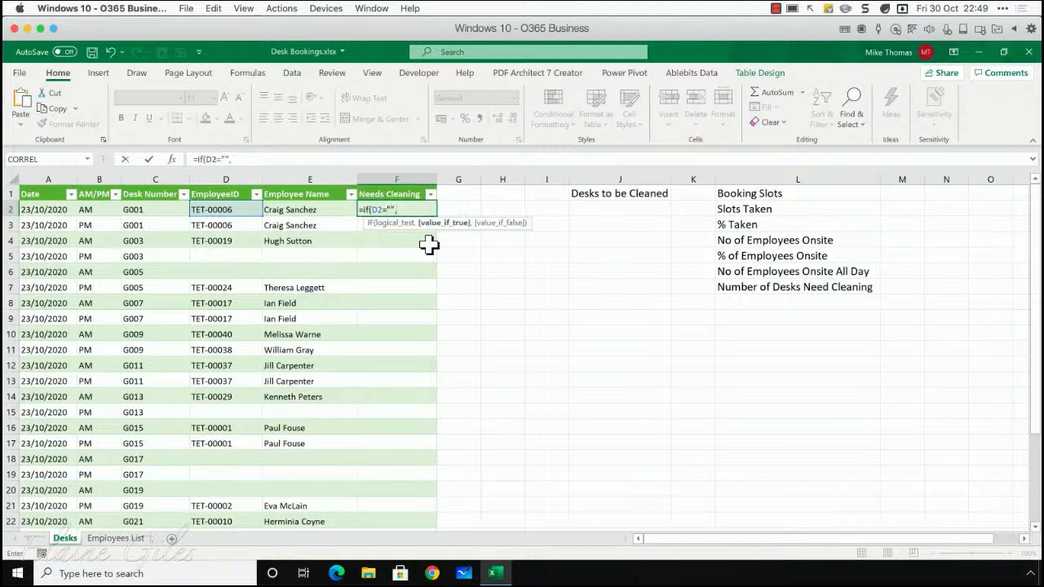
text("")
text(,)
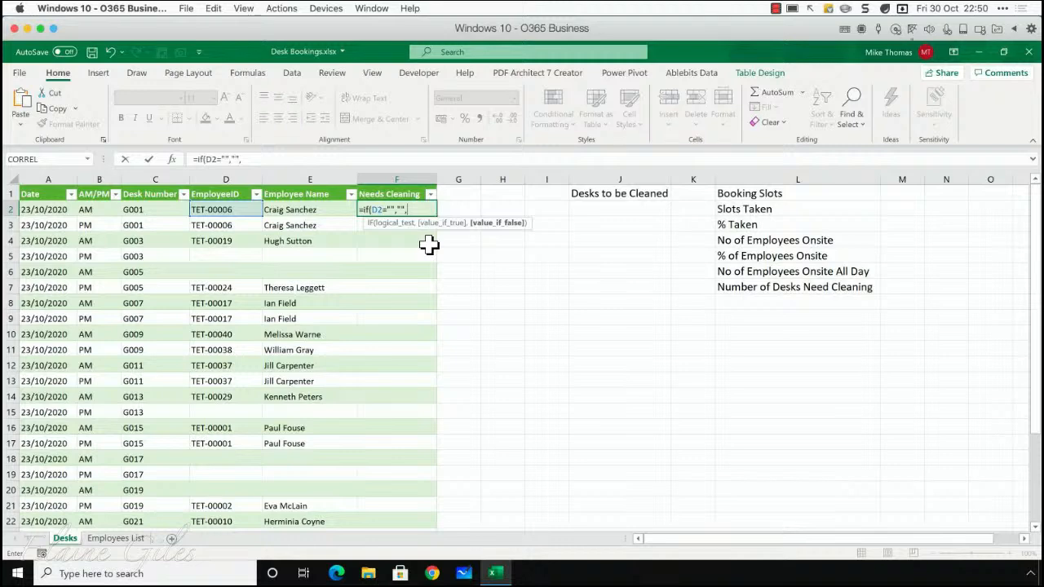
Nest a second IF in the F2 formula, with AND(C2=C3,D2<>D3) as its logical test
text(if()
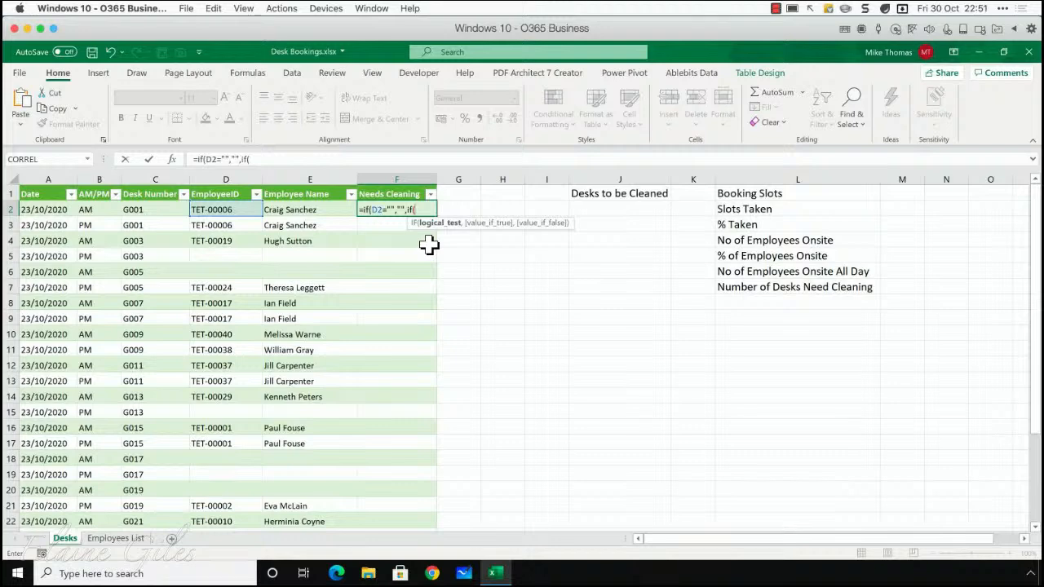
text(and()
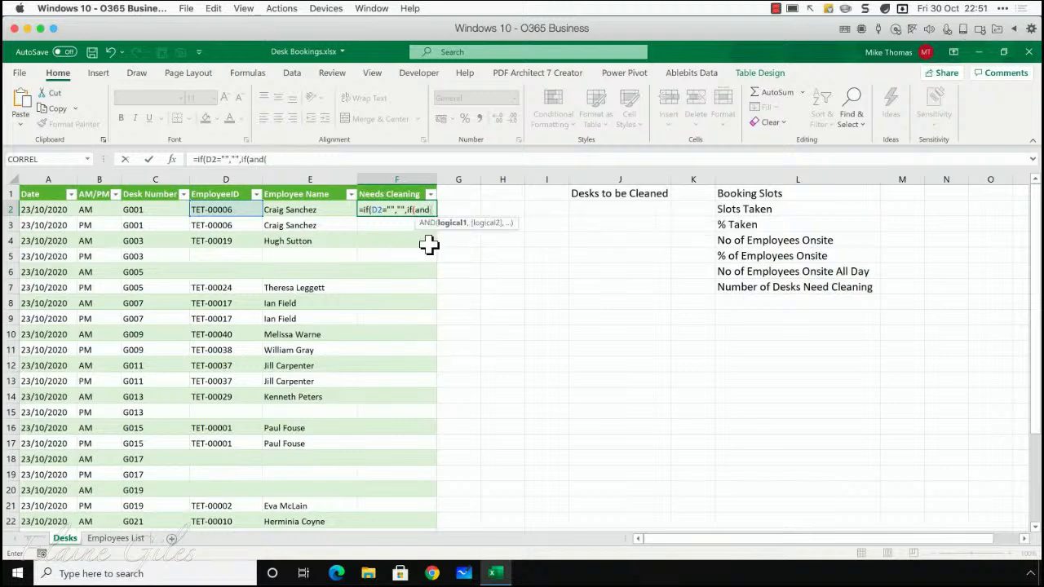
text(C2)
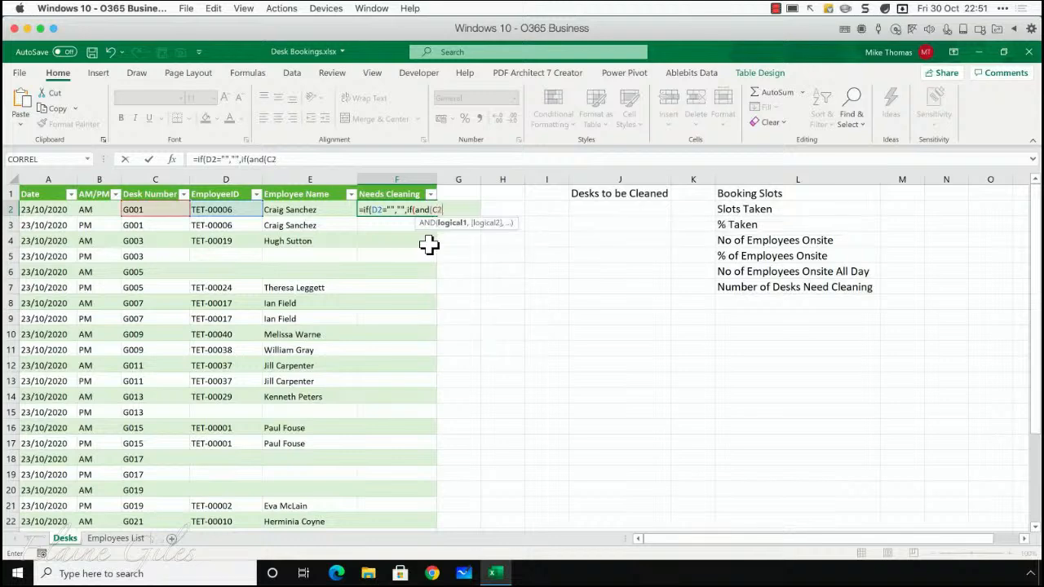
text(=C3)
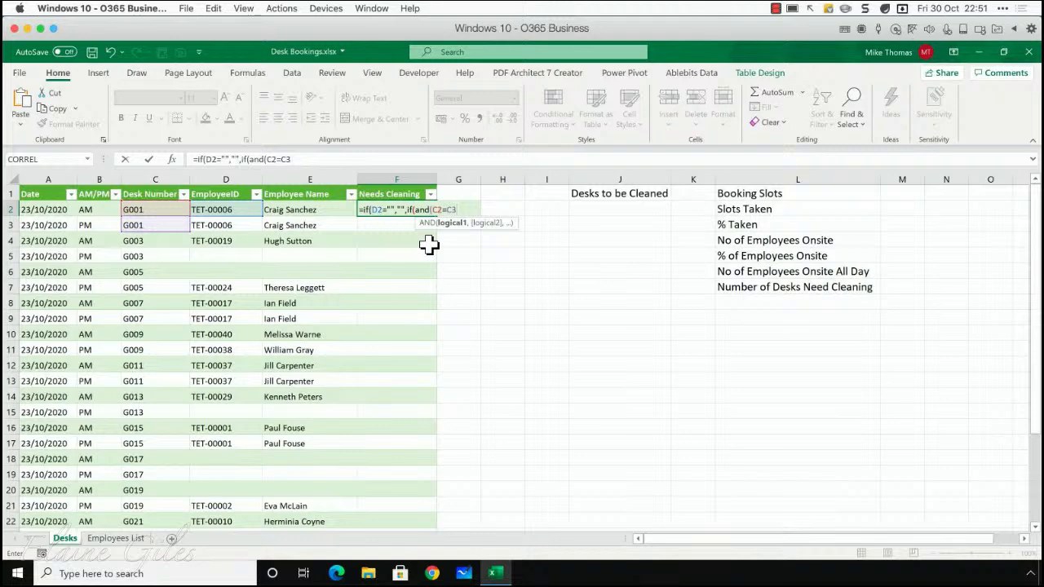
text(,)
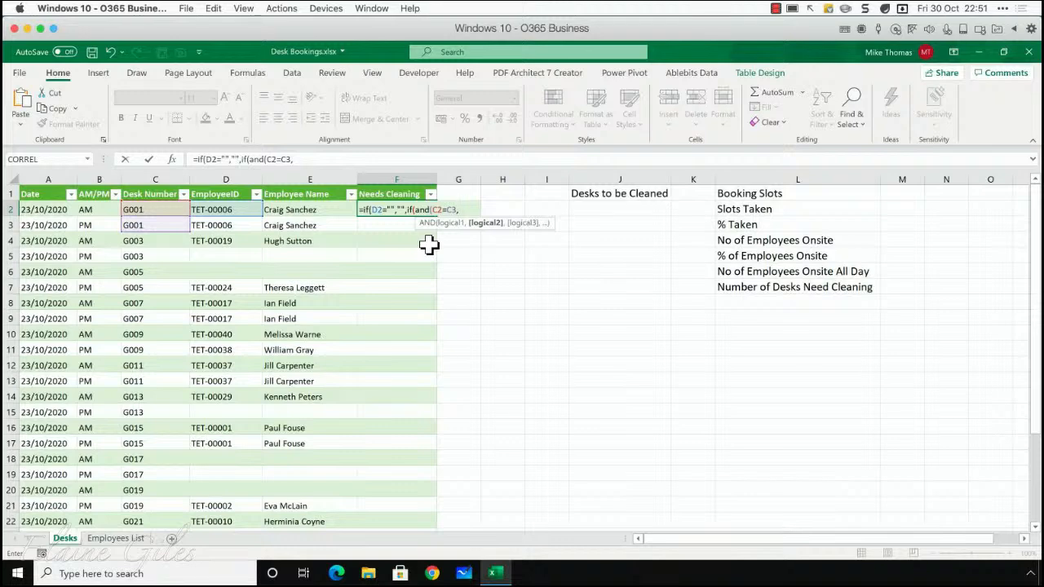
text(D2)
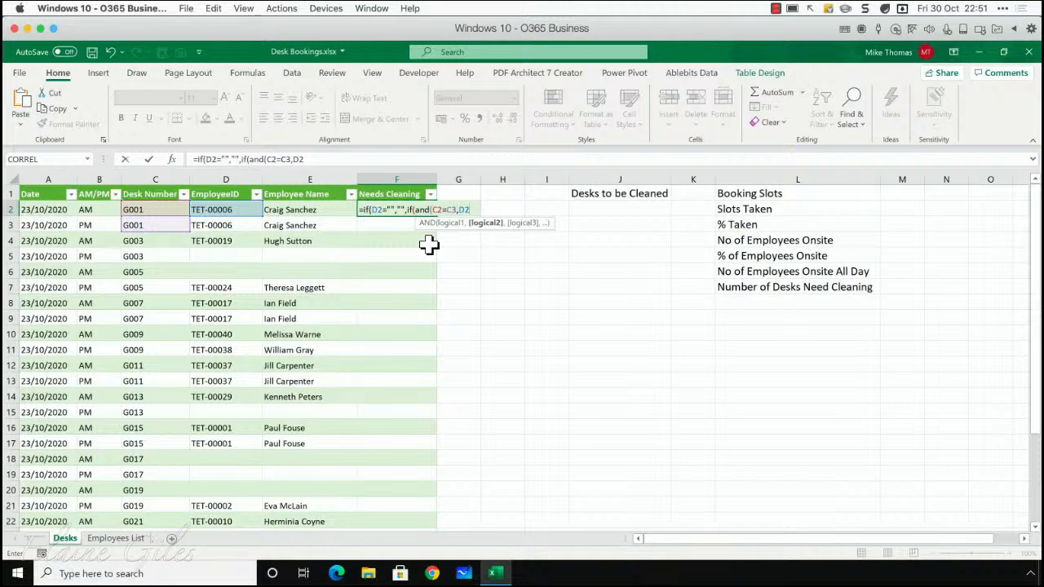
text(<>D3)
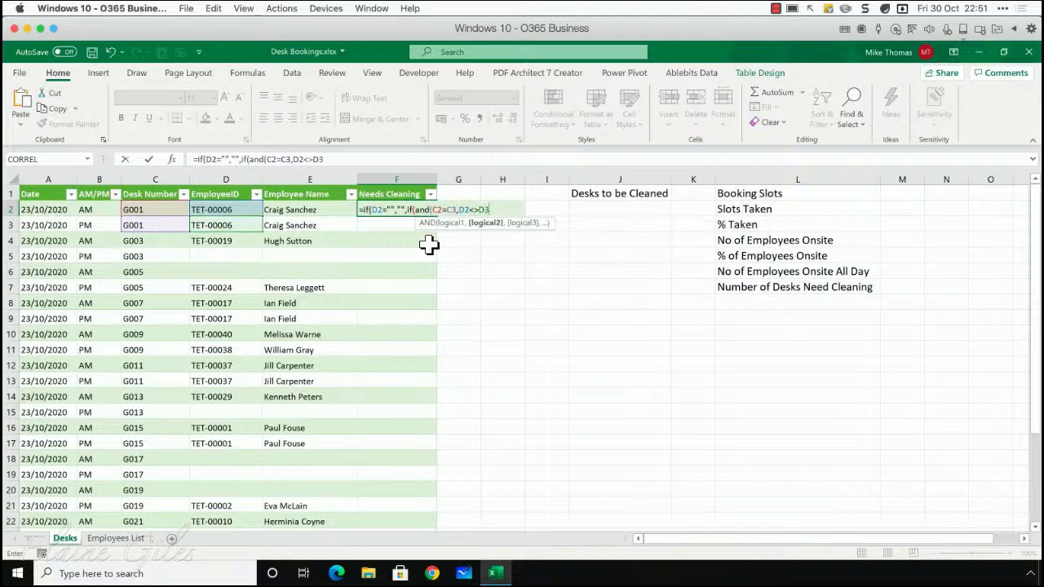
text())
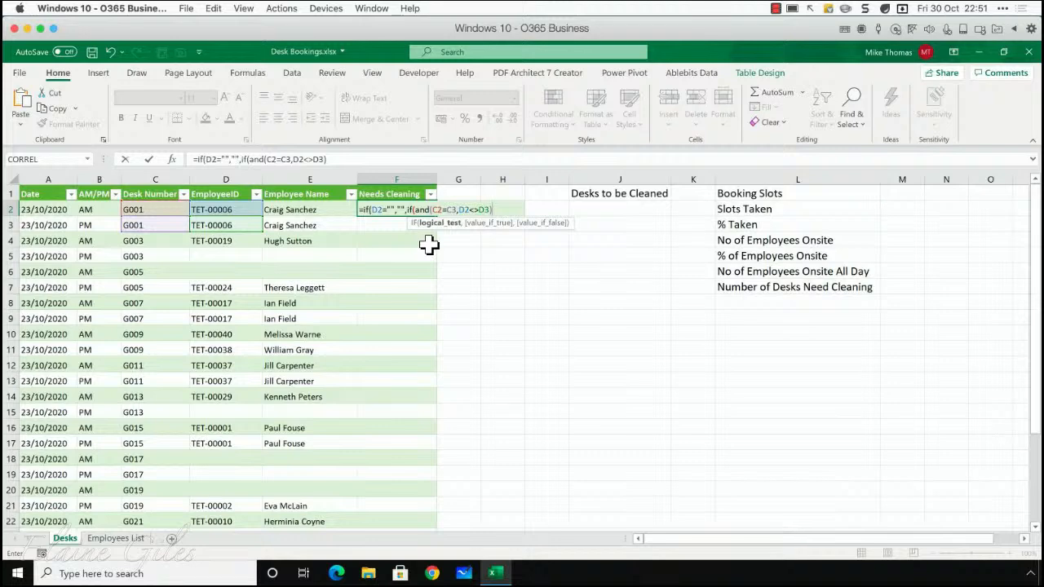
text(,)
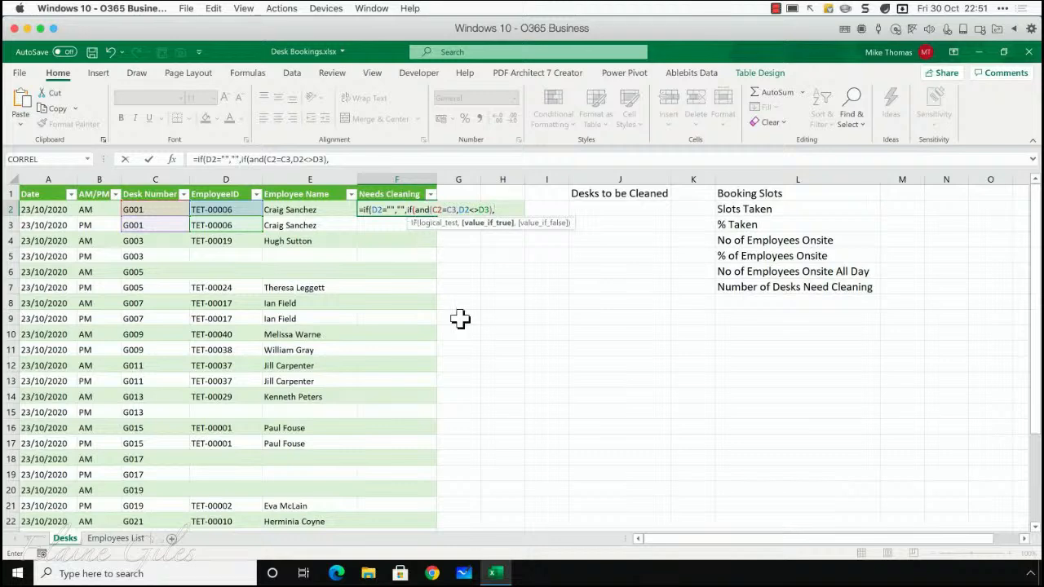
Complete the nested IF in F2 with "Yes" as its true result and "" as its false result, and enter the formula
text("Yes",)
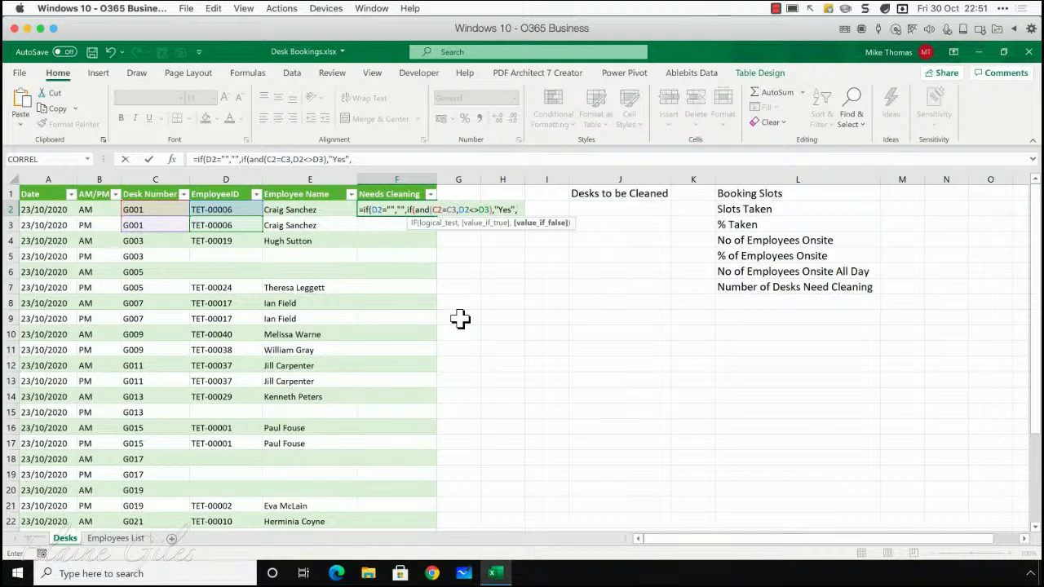
text("")
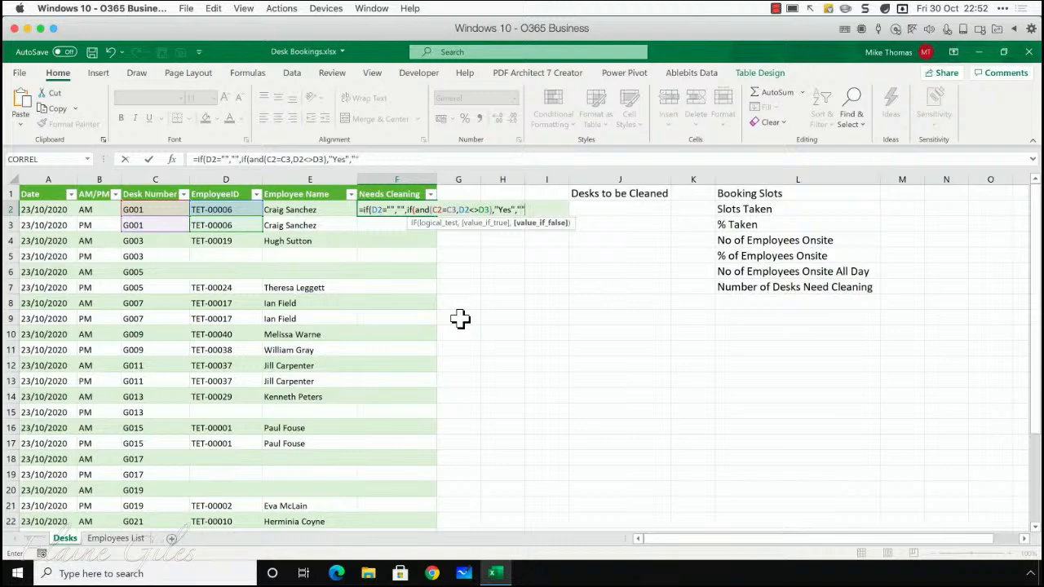
text()))
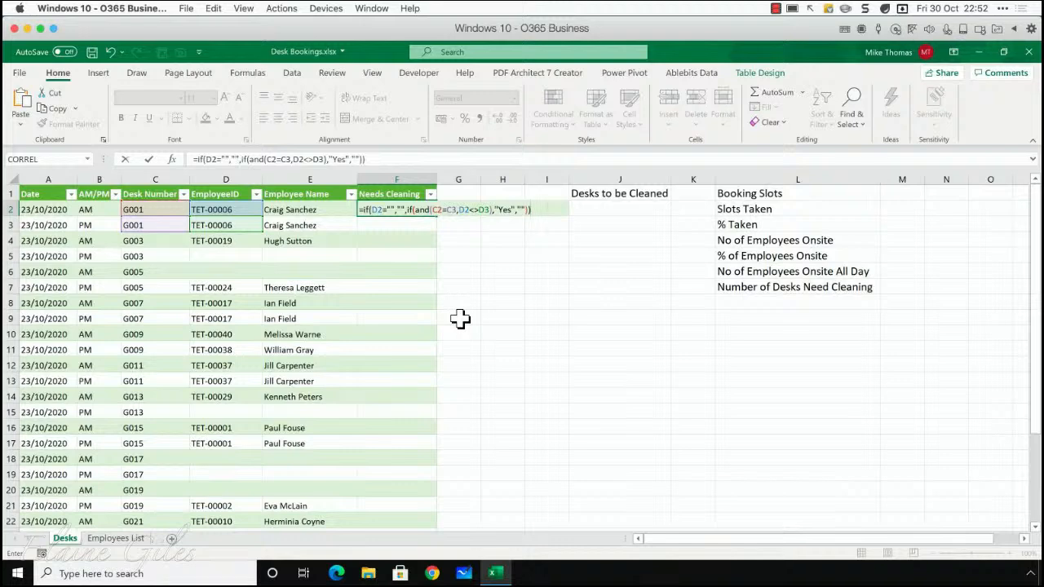
key(Return)
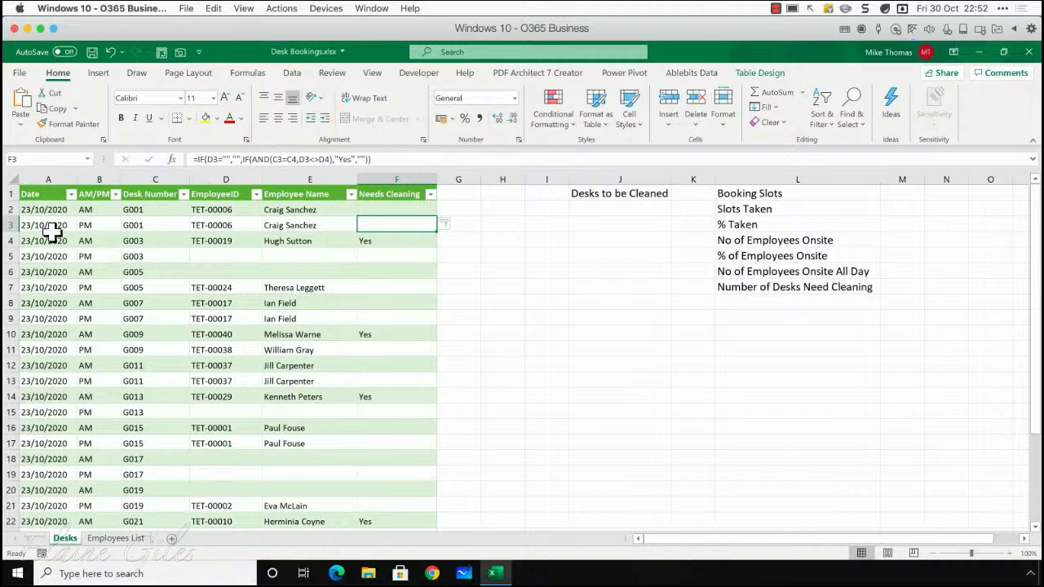
Check the Needs Cleaning results against the AM and PM bookings for desks G003, G005 and G007 in rows 4 to 9
drag(41, 238, 372, 241)
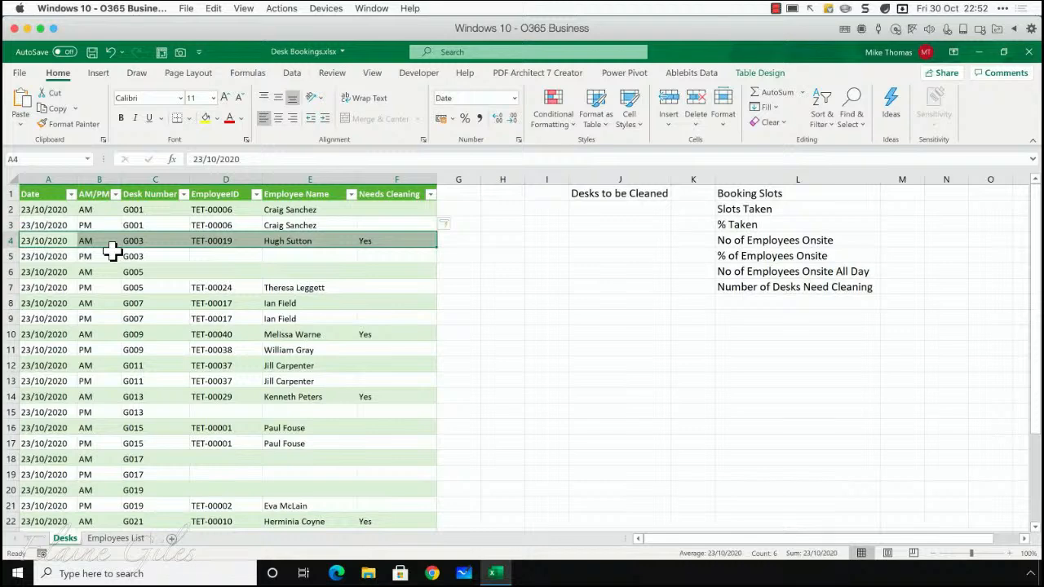
drag(69, 256, 400, 254)
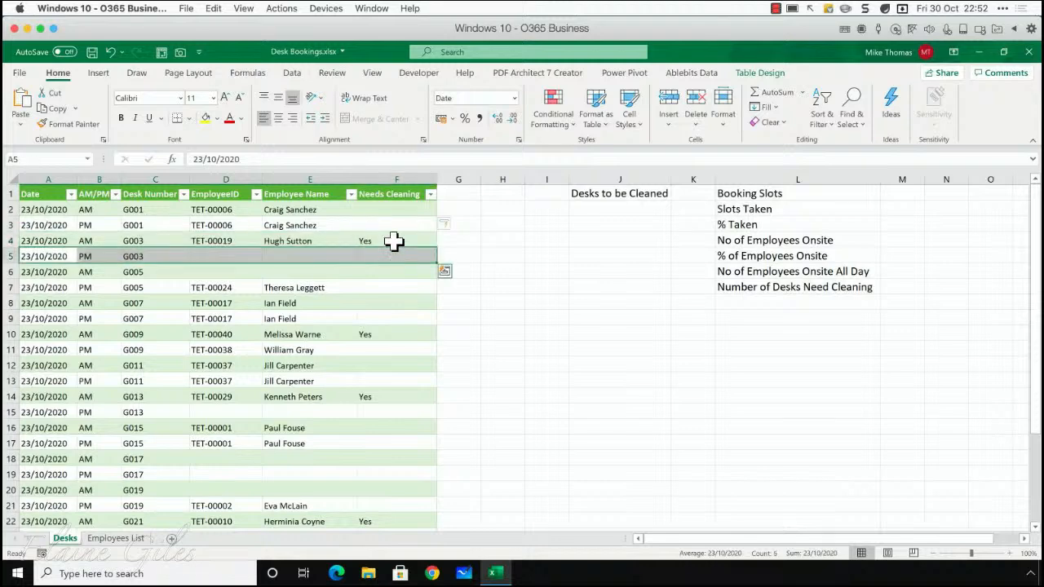
click(396, 240)
drag(63, 303, 380, 311)
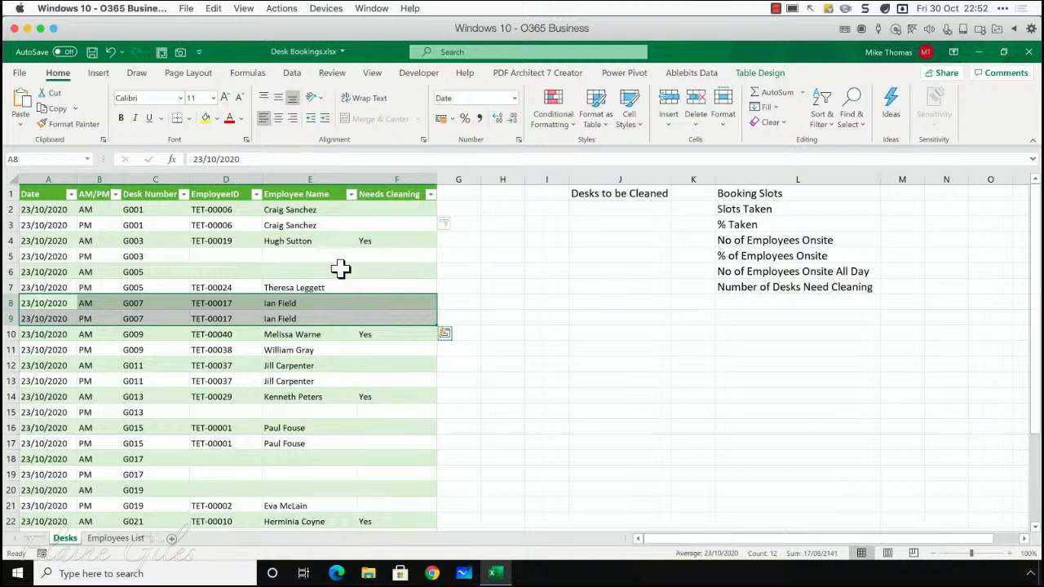
drag(50, 287, 400, 285)
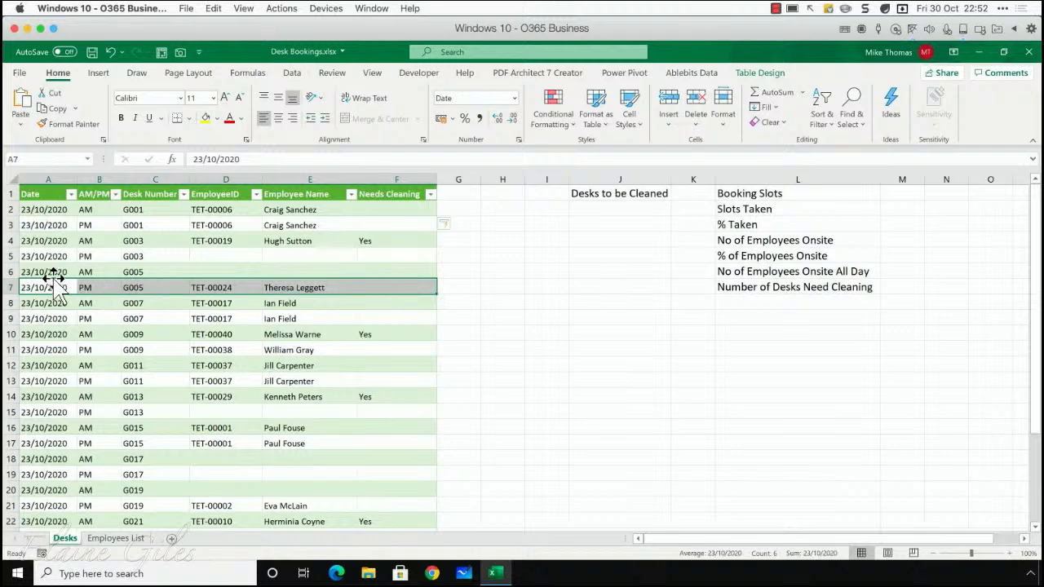
drag(52, 272, 413, 270)
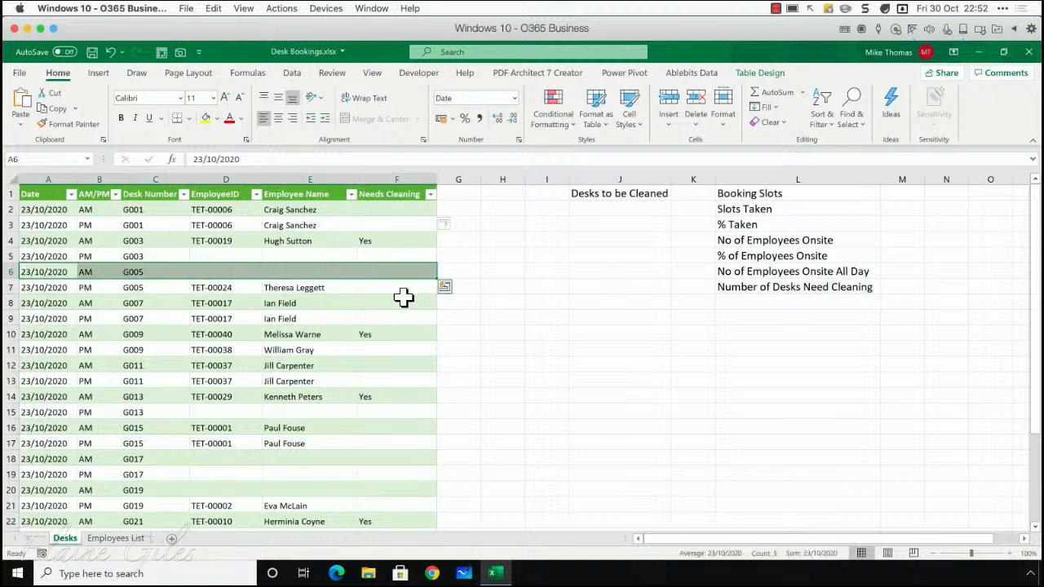
click(276, 290)
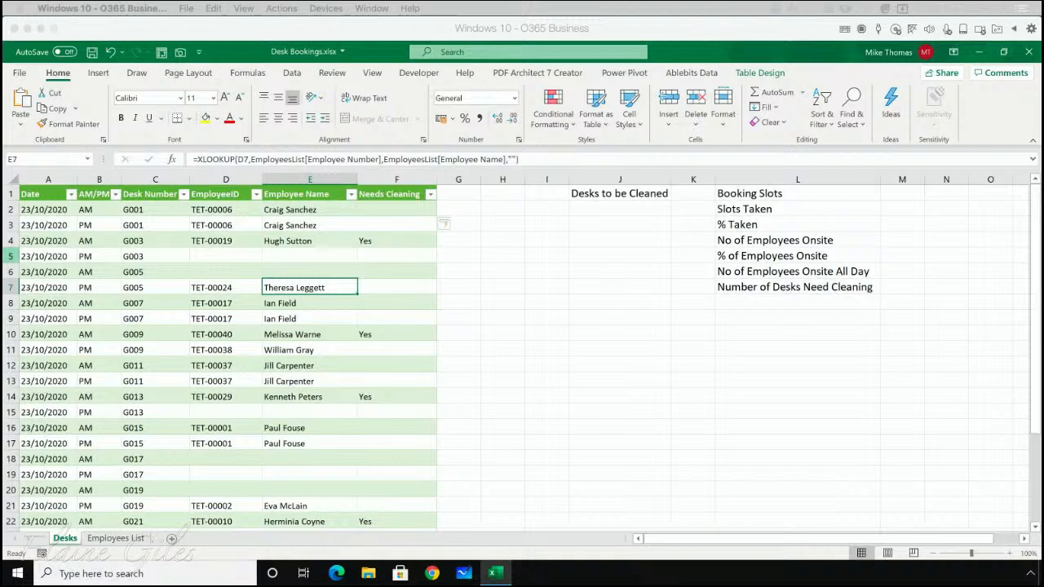
Review the empty cell under Desks to be Cleaned, the Desk Number column and the Needs Cleaning entry for desk G003
click(599, 210)
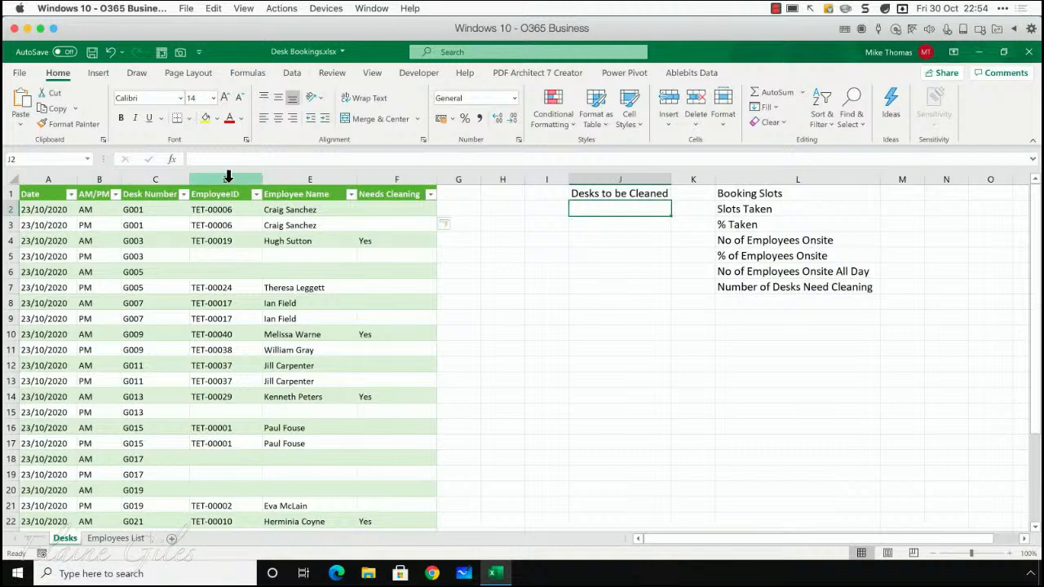
click(148, 175)
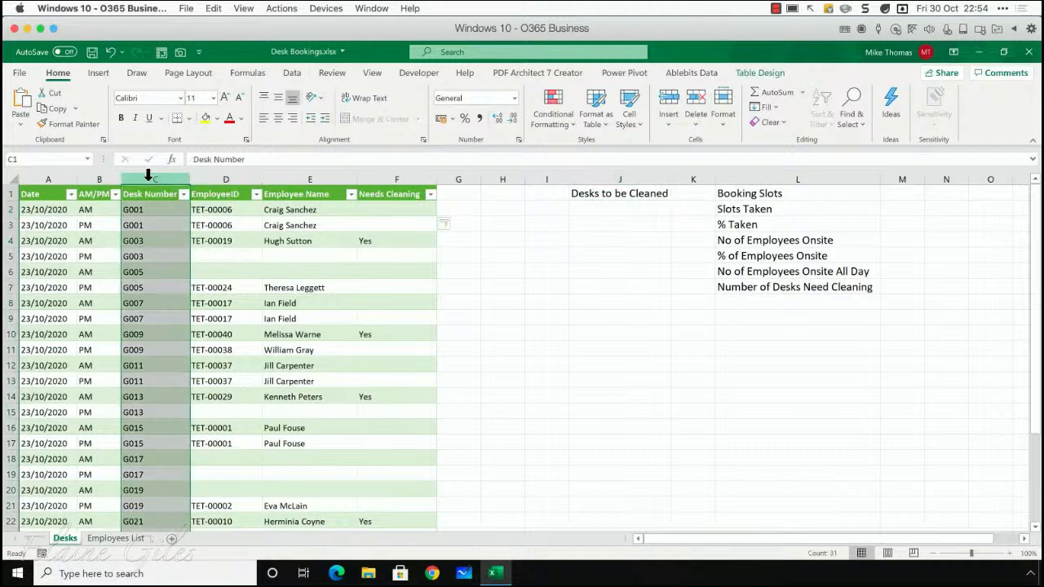
click(385, 238)
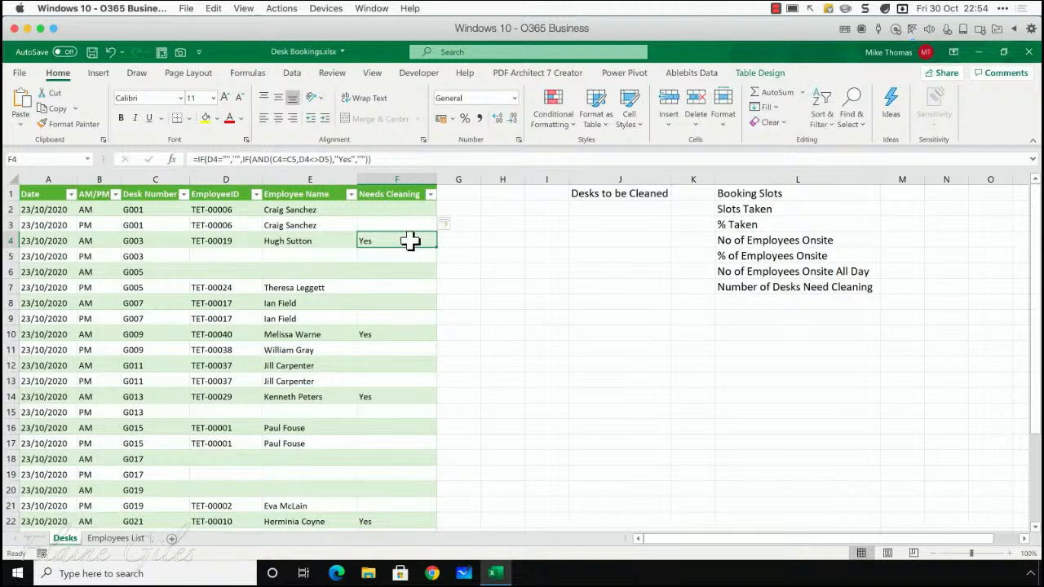
Begin a FILTER formula in cell J2 under the Desks to be Cleaned heading
click(588, 212)
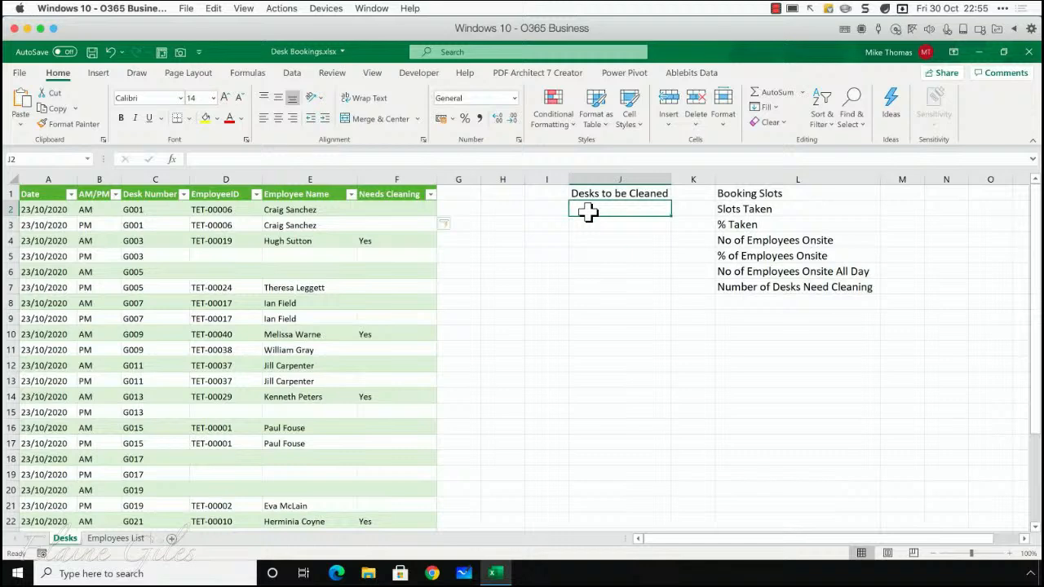
text(=)
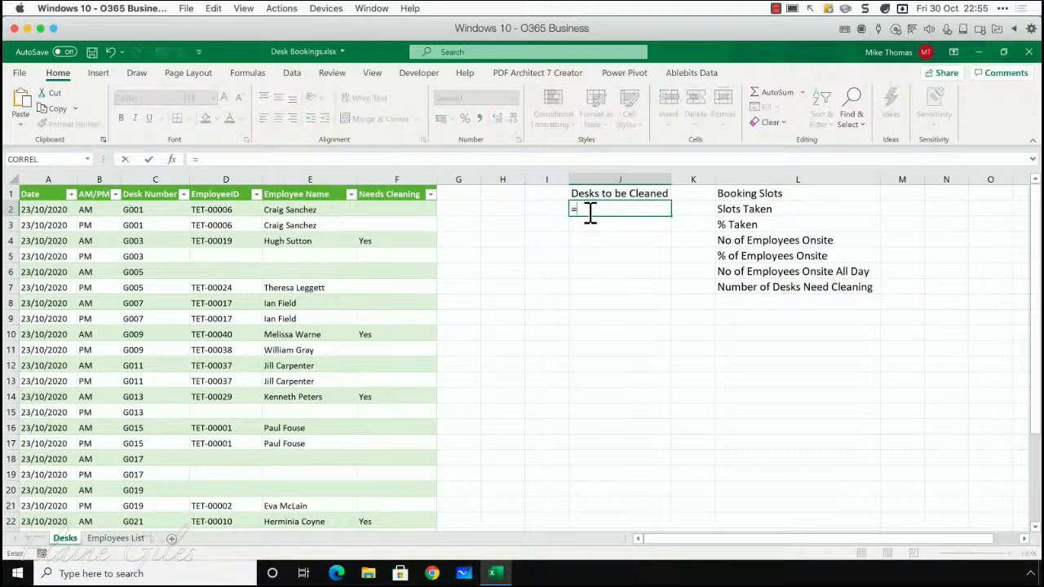
text(f)
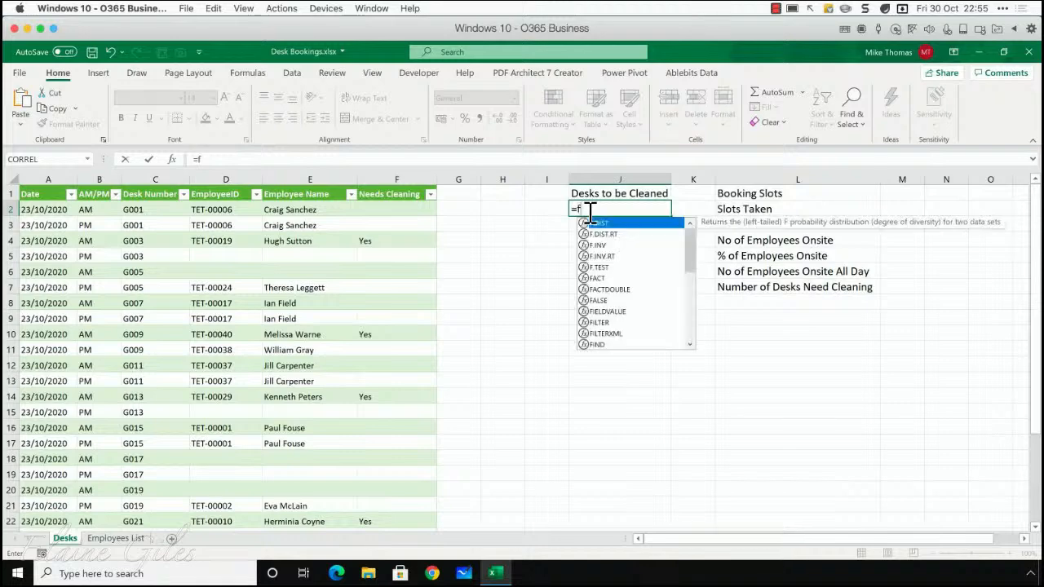
text(ilter)
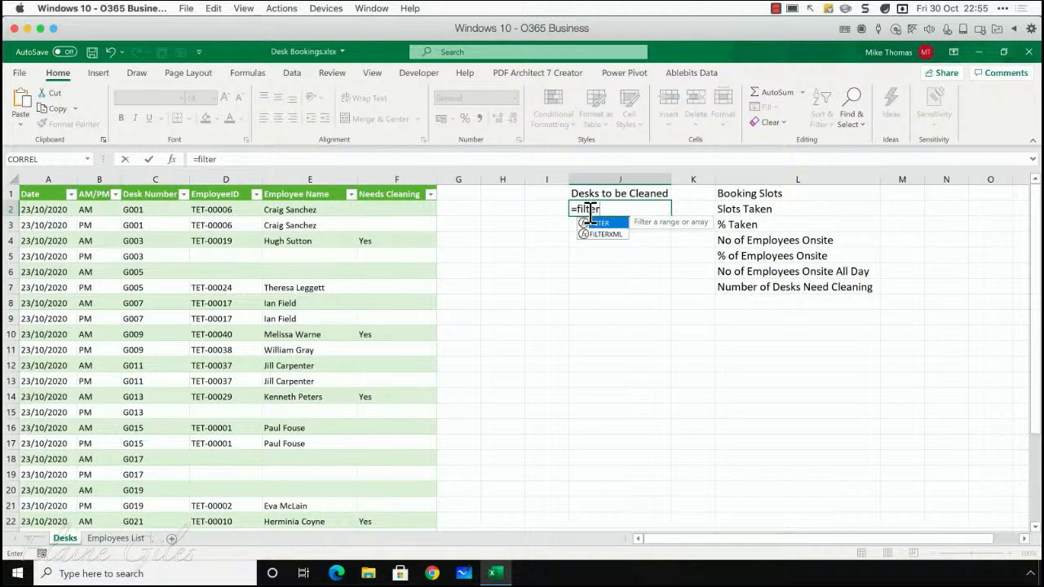
key(Tab)
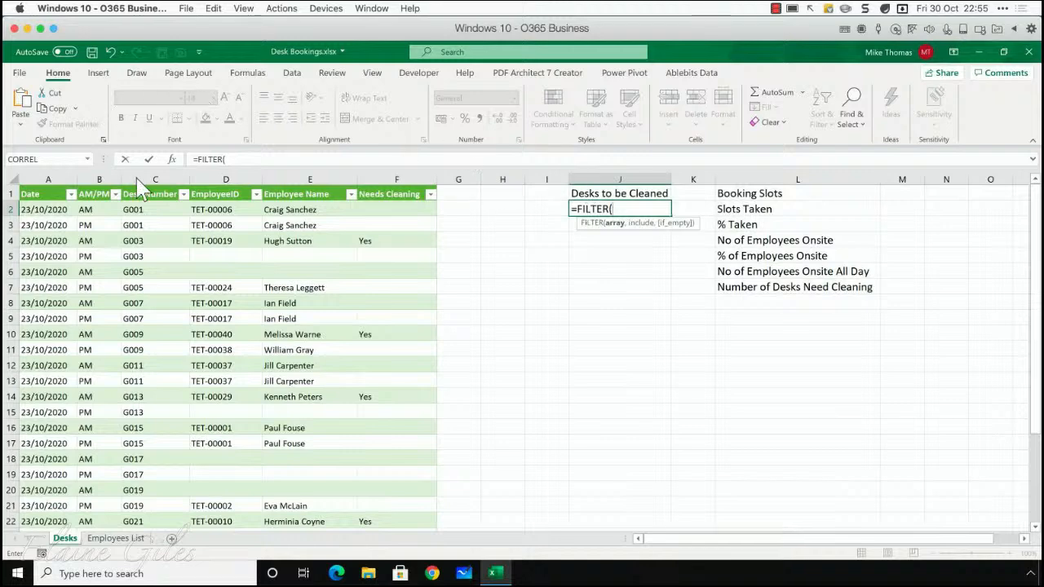
click(150, 194)
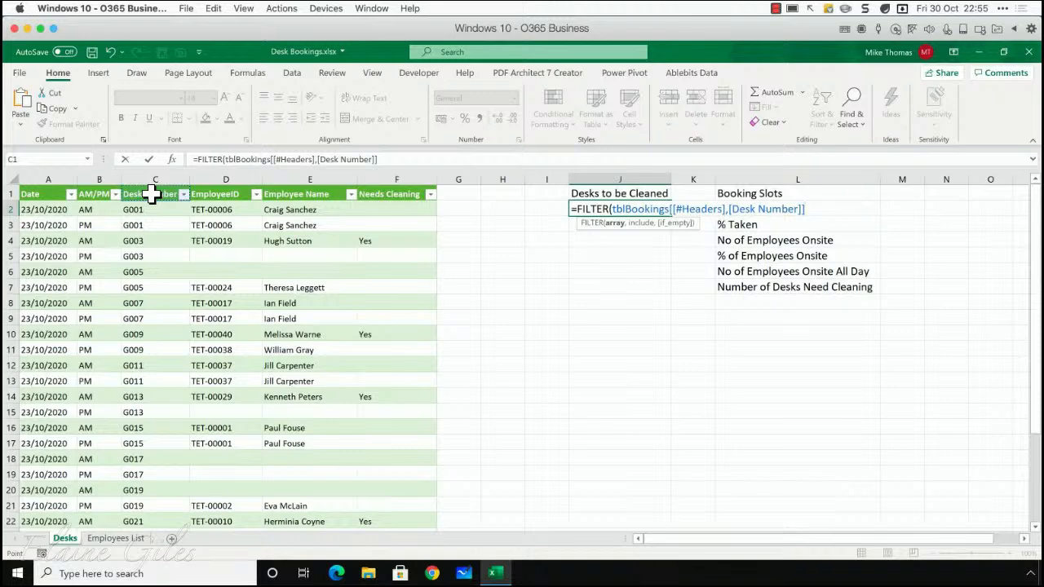
drag(150, 194, 148, 510)
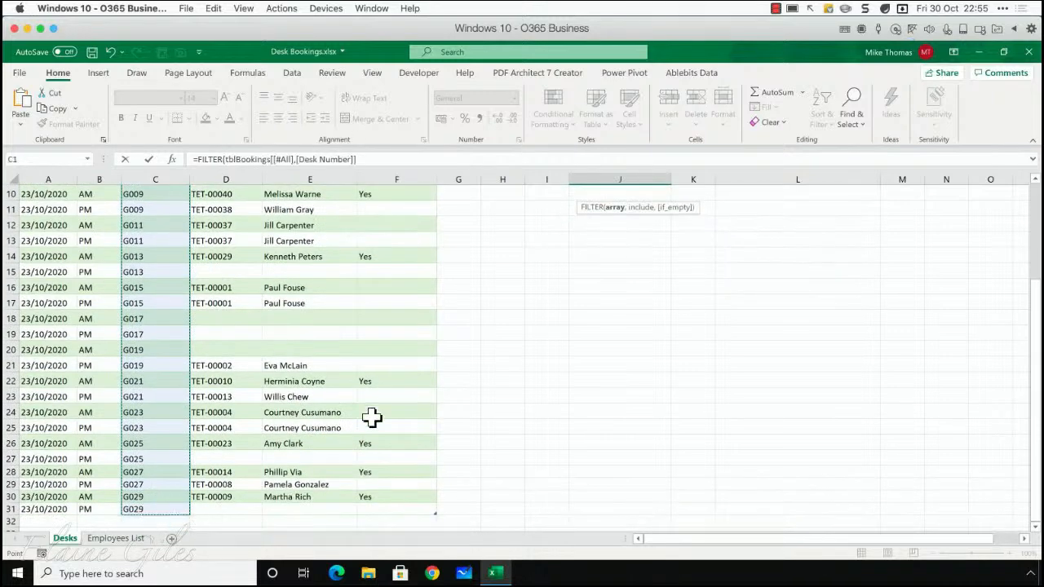
scroll(592, 335, up, 3)
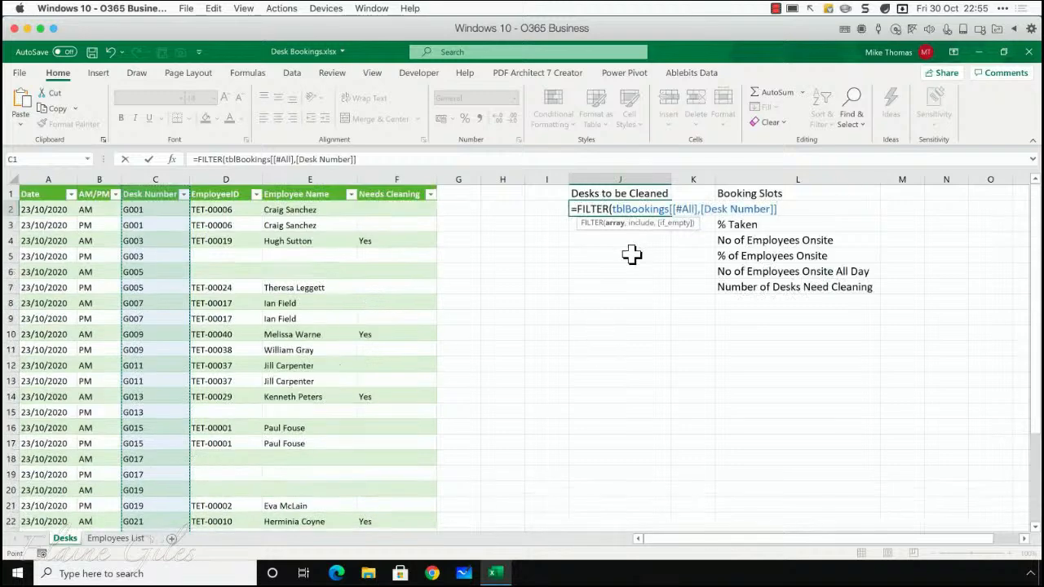
key(BackSpace)
key(BackSpace)
key(BackSpace)
key(BackSpace)
key(BackSpace)
key(BackSpace)
key(BackSpace)
key(BackSpace)
key(BackSpace)
key(BackSpace)
key(BackSpace)
key(BackSpace)
key(BackSpace)
key(BackSpace)
key(BackSpace)
key(BackSpace)
key(BackSpace)
key(BackSpace)
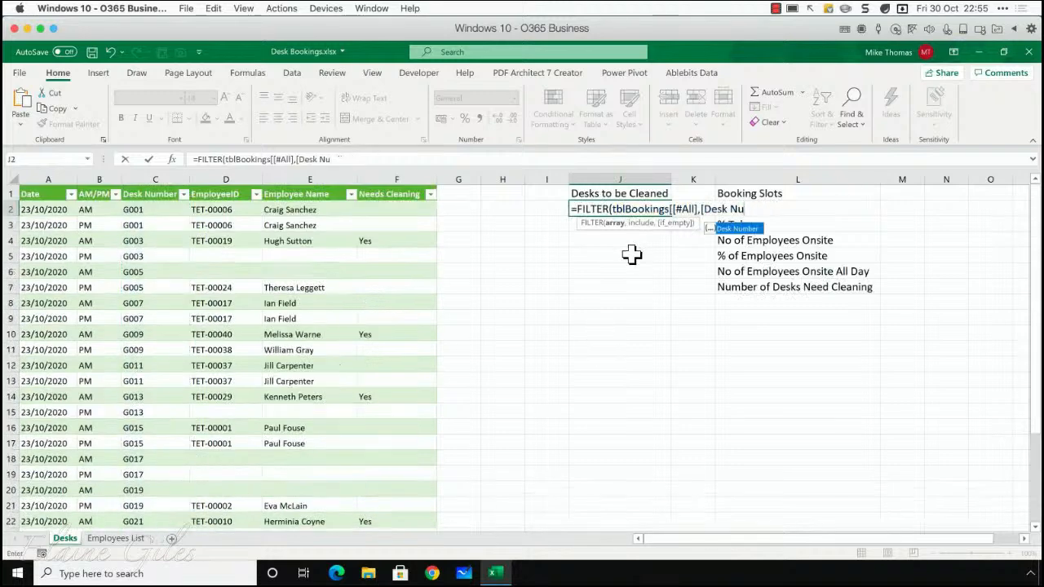
key(BackSpace)
key(BackSpace)
key(BackSpace)
key(BackSpace)
key(BackSpace)
key(BackSpace)
key(BackSpace)
key(BackSpace)
key(BackSpace)
key(BackSpace)
key(BackSpace)
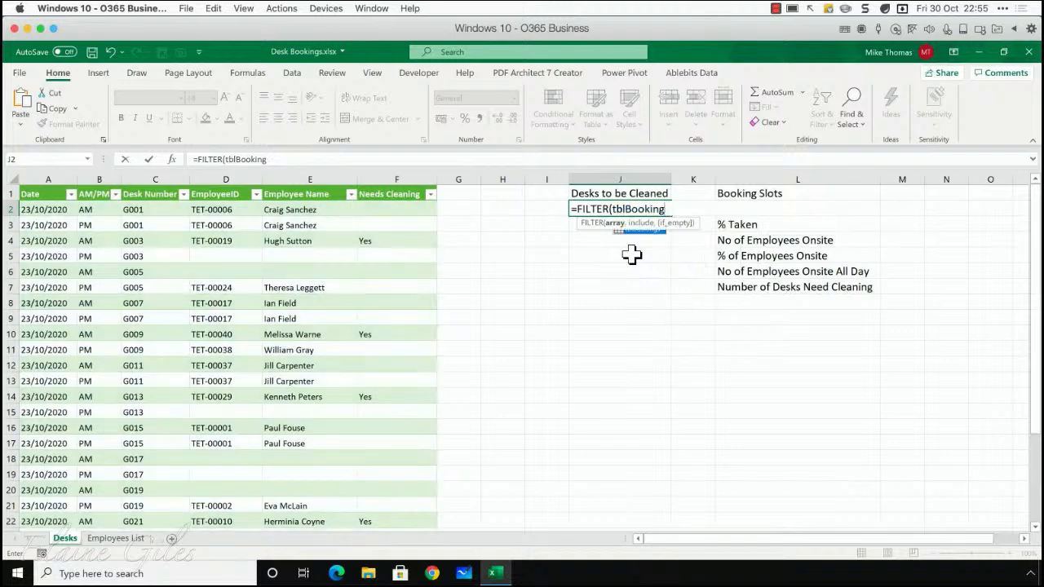
key(BackSpace)
key(BackSpace)
key(BackSpace)
key(BackSpace)
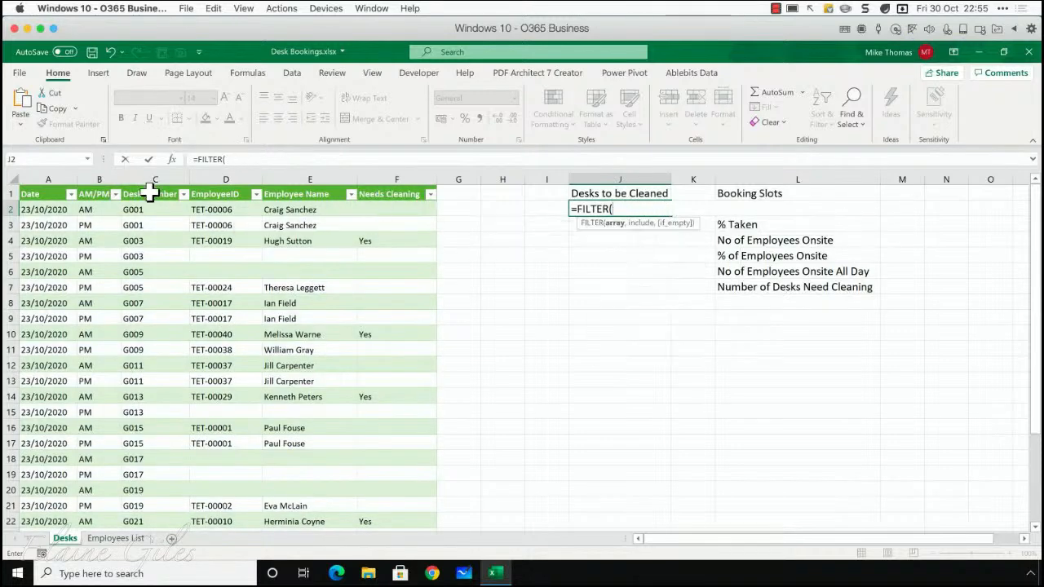
Supply the Desk Number data cells without the header, tblBookings[Desk Number], as the array argument of the FILTER formula in J2
drag(152, 210, 167, 504)
scroll(650, 256, up, 3)
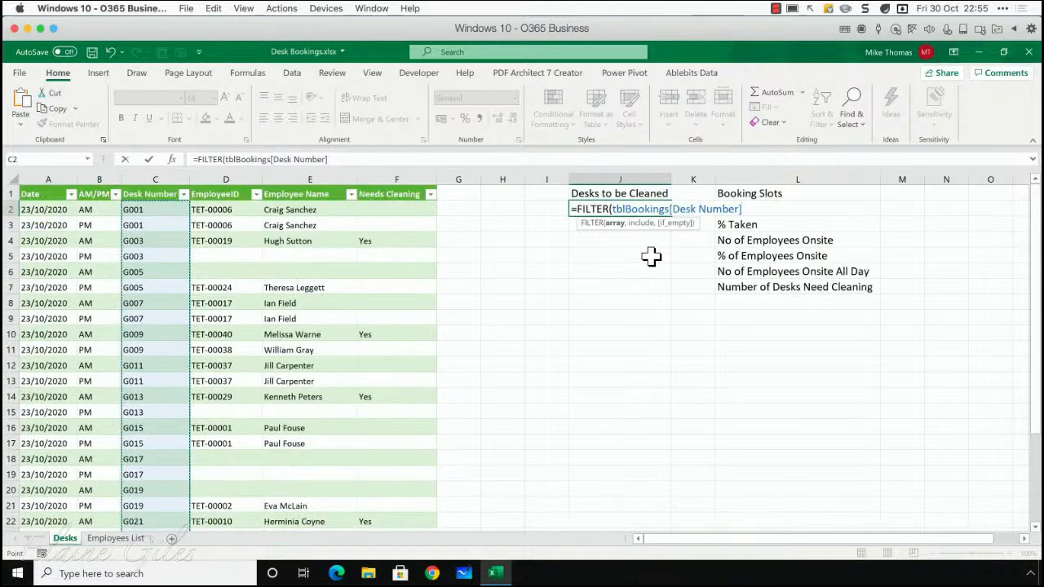
text(,)
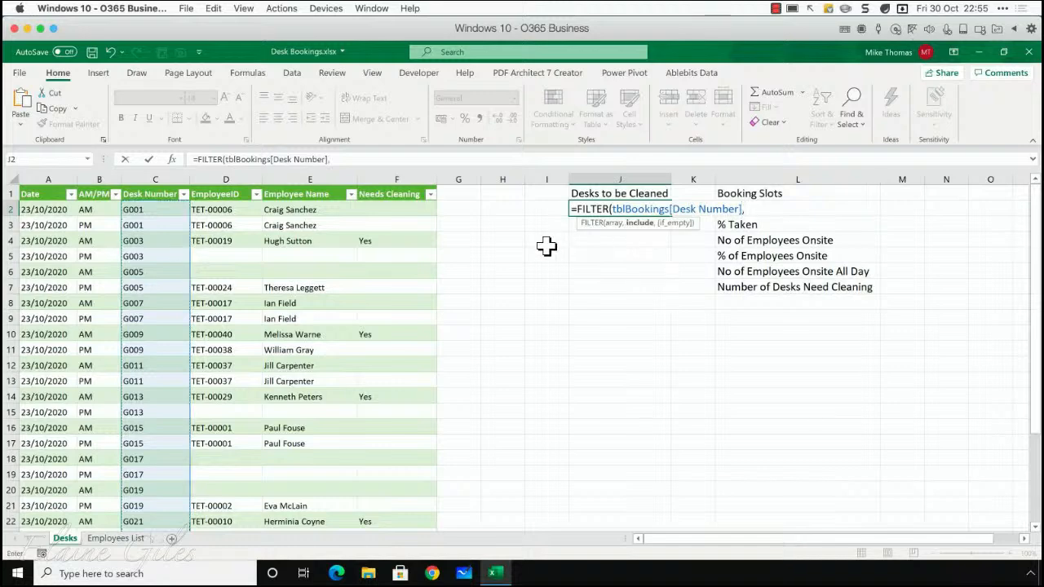
Complete the FILTER formula in J2 with the include condition tblBookings[Needs Cleaning]="Yes" and enter it
click(404, 210)
drag(404, 211, 412, 517)
scroll(570, 261, up, 3)
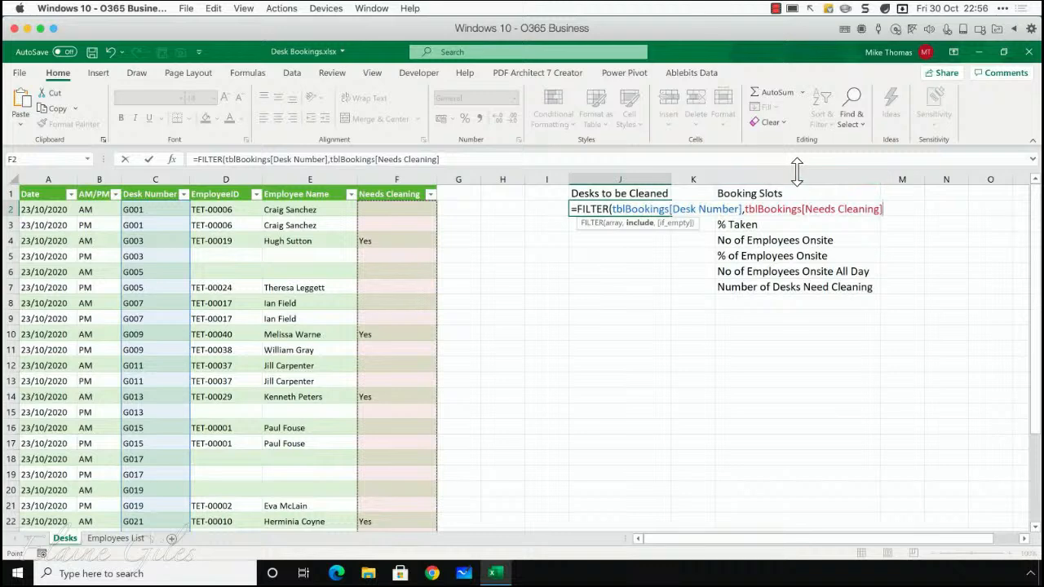
text(="Yes")
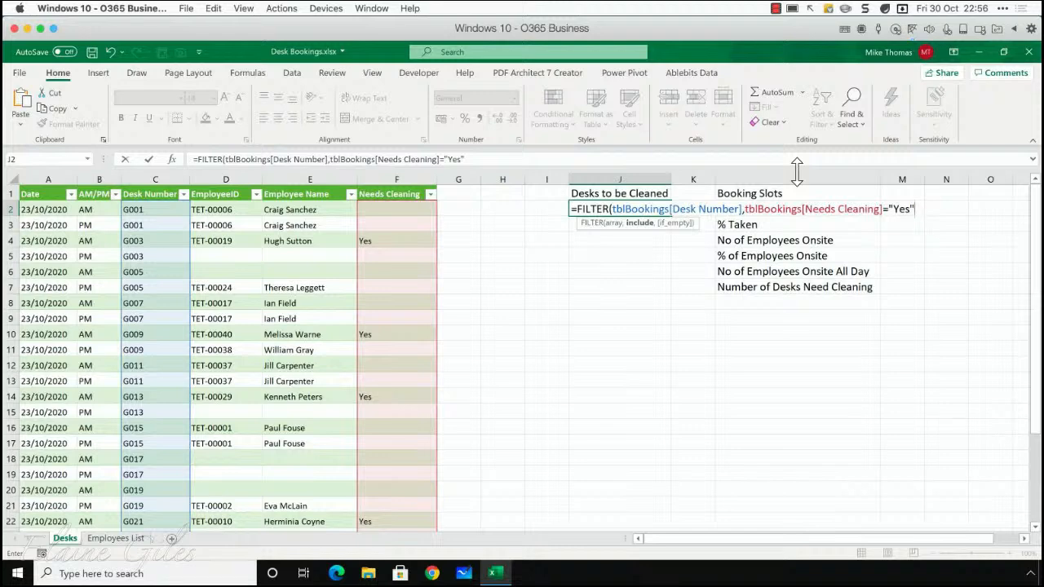
text())
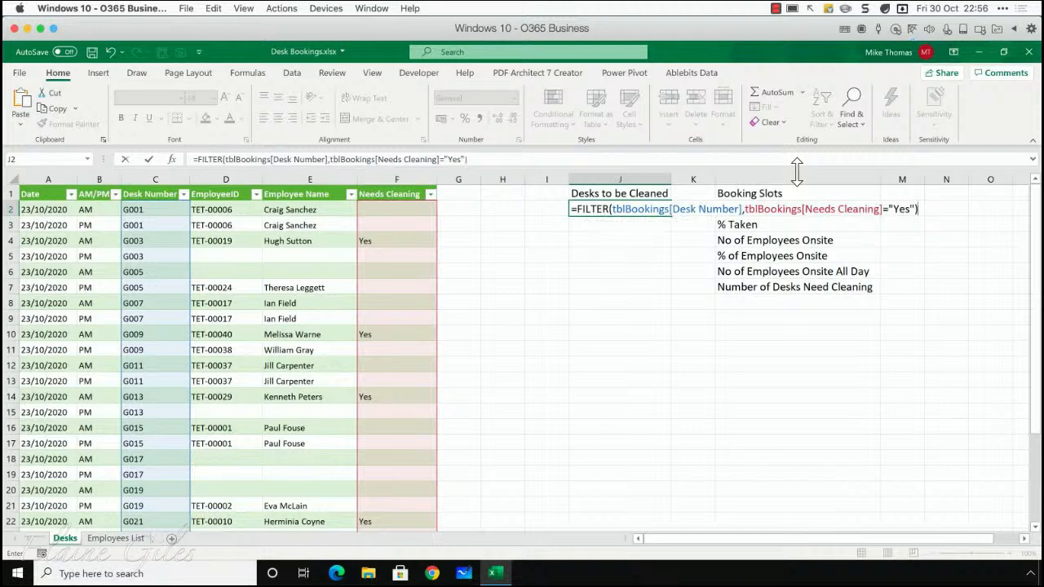
key(Return)
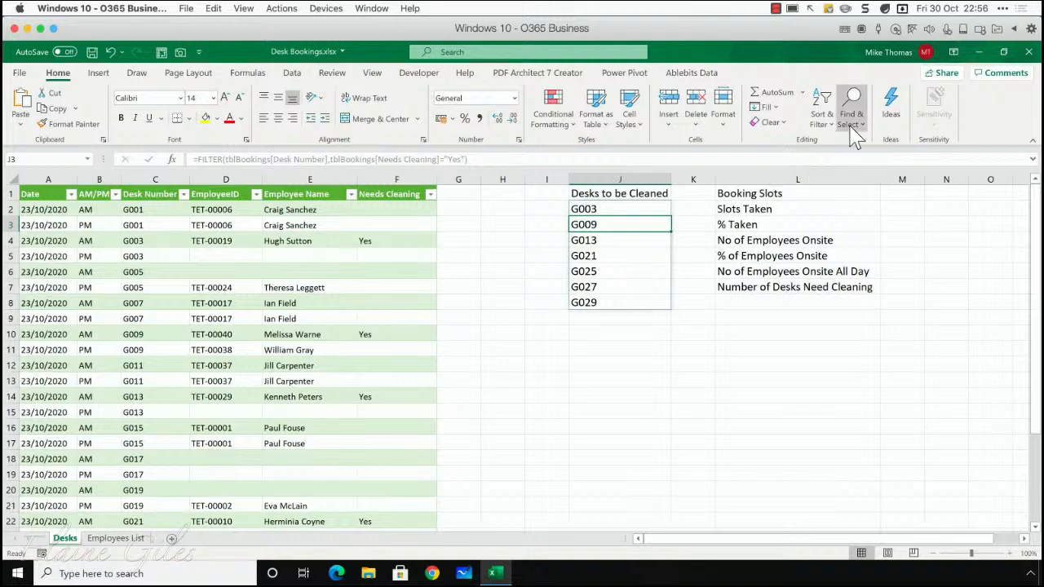
Examine the FILTER results in J2:J8, comparing the formula shown for J2 with that of the spilled cells below it
click(662, 377)
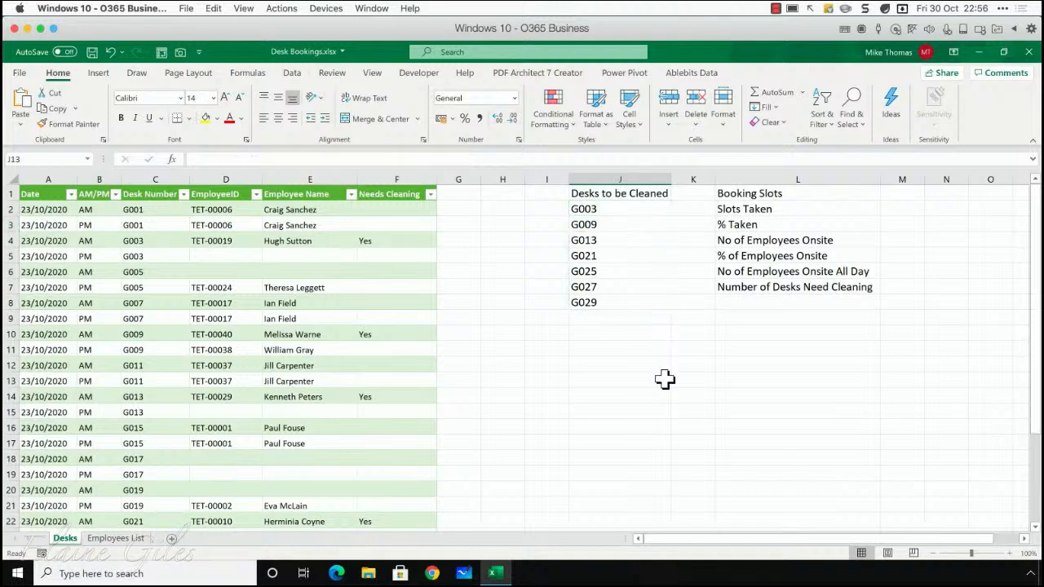
click(630, 245)
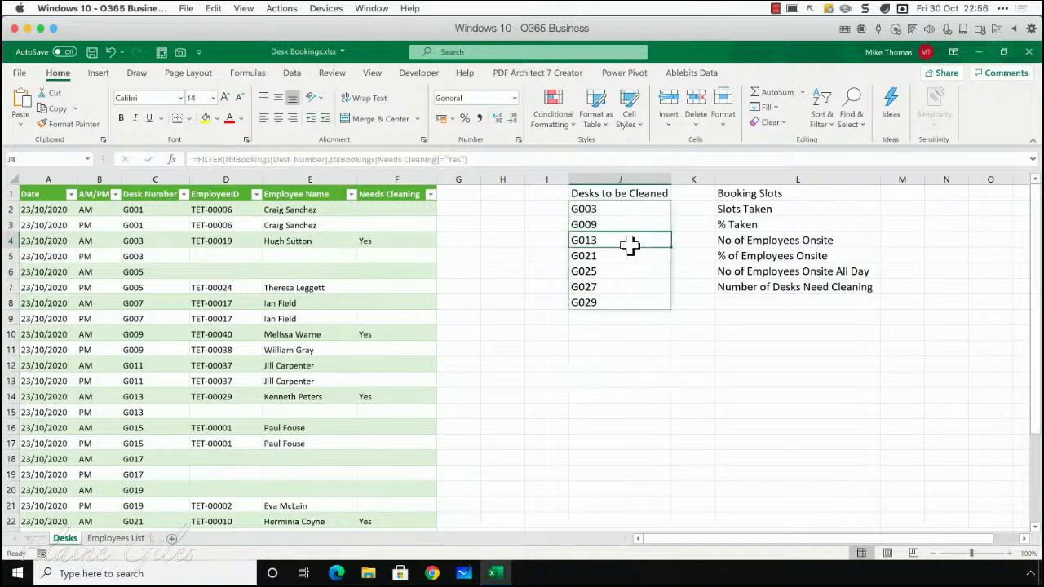
click(626, 270)
click(622, 214)
click(595, 267)
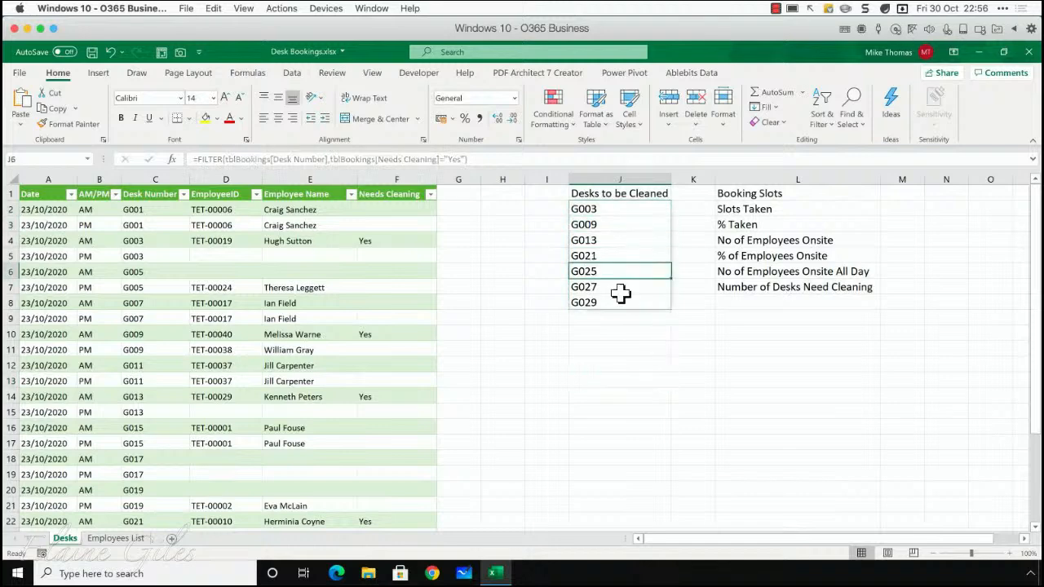
click(607, 210)
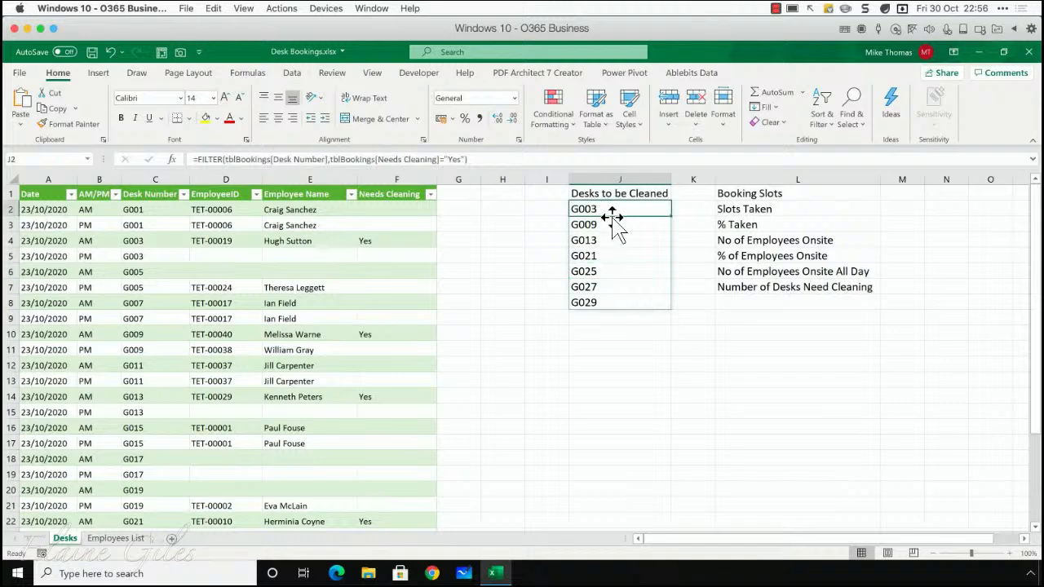
key(Down)
key(Down)
key(Down)
key(Down)
key(Down)
key(Down)
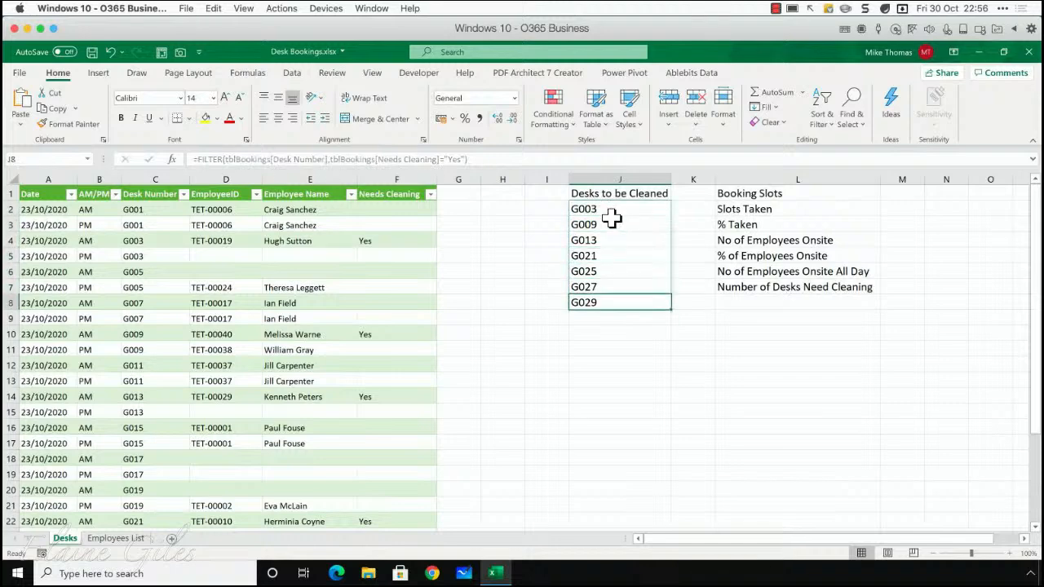
key(Up)
key(Up)
key(Up)
key(Up)
key(Up)
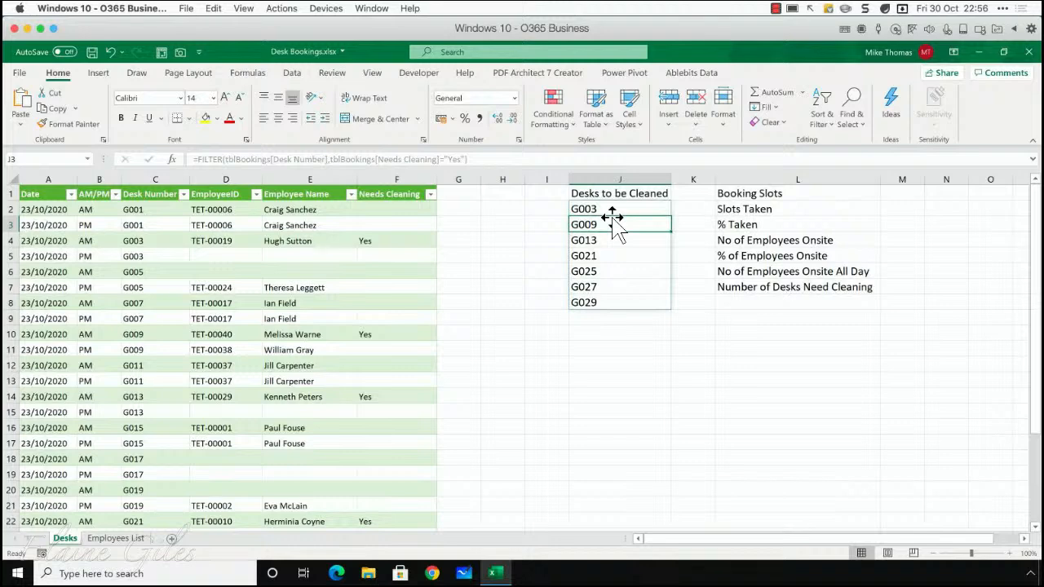
key(Down)
key(Down)
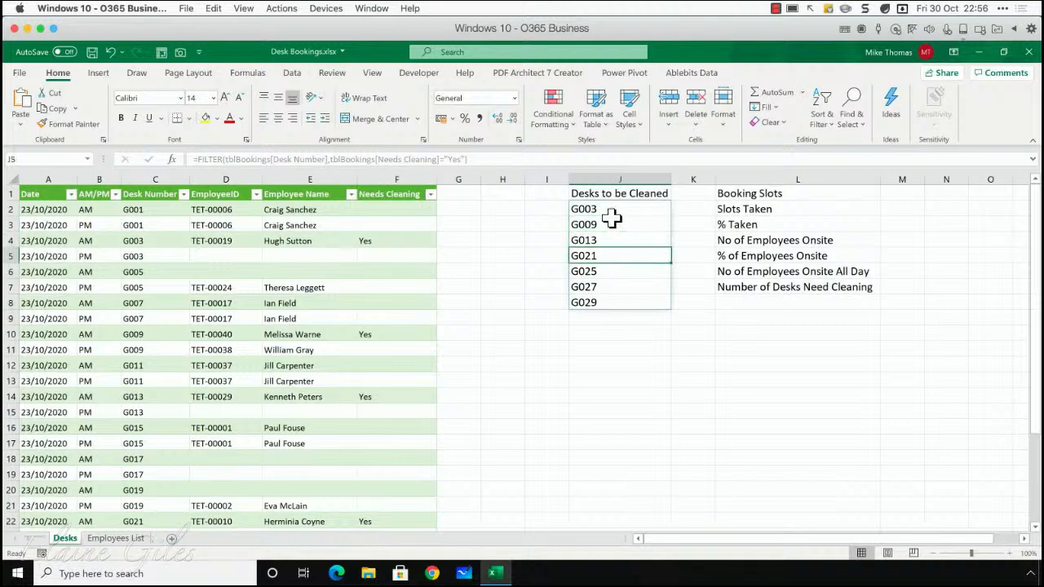
key(Up)
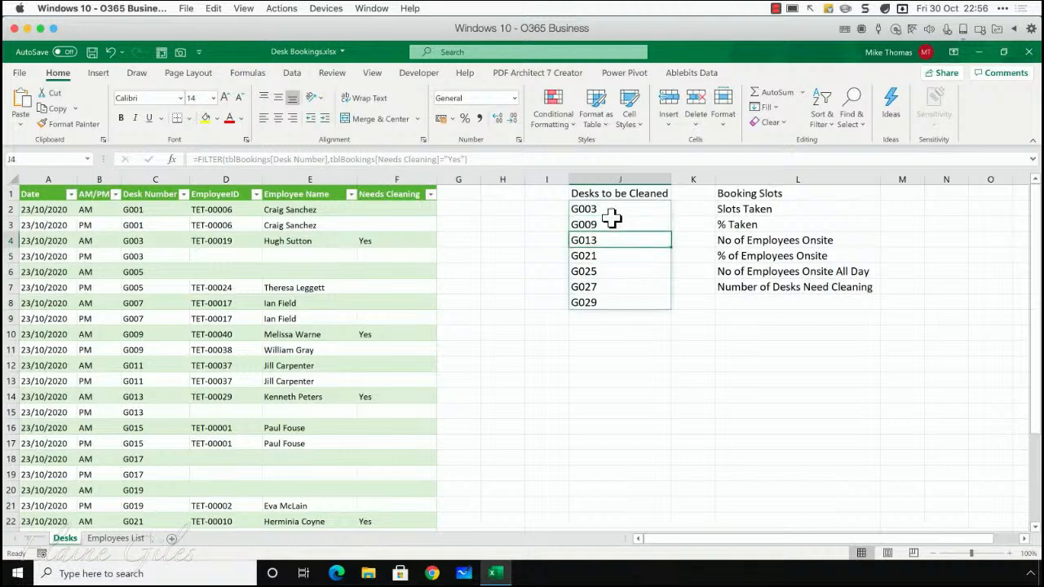
key(Up)
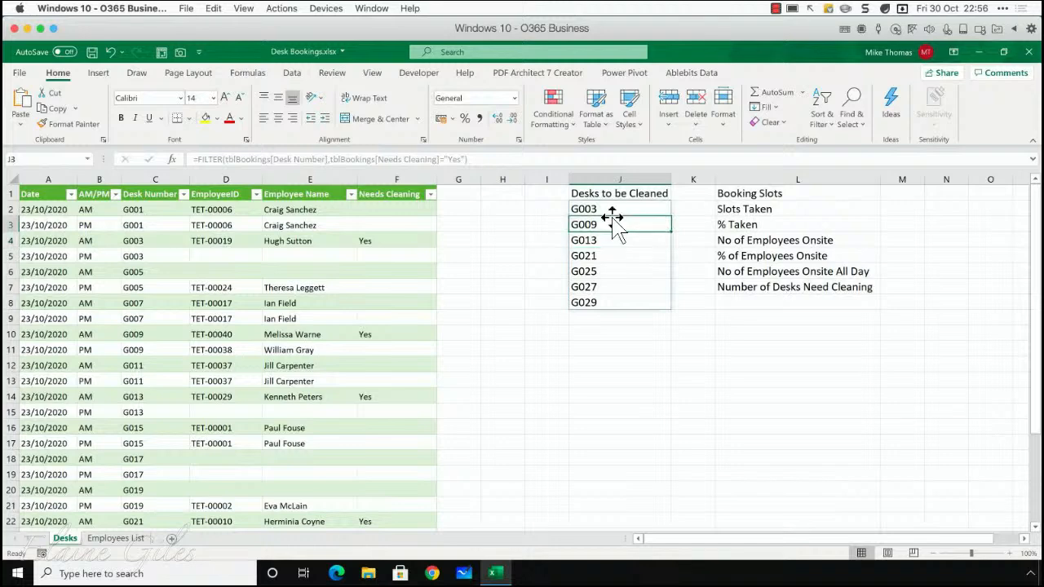
key(Up)
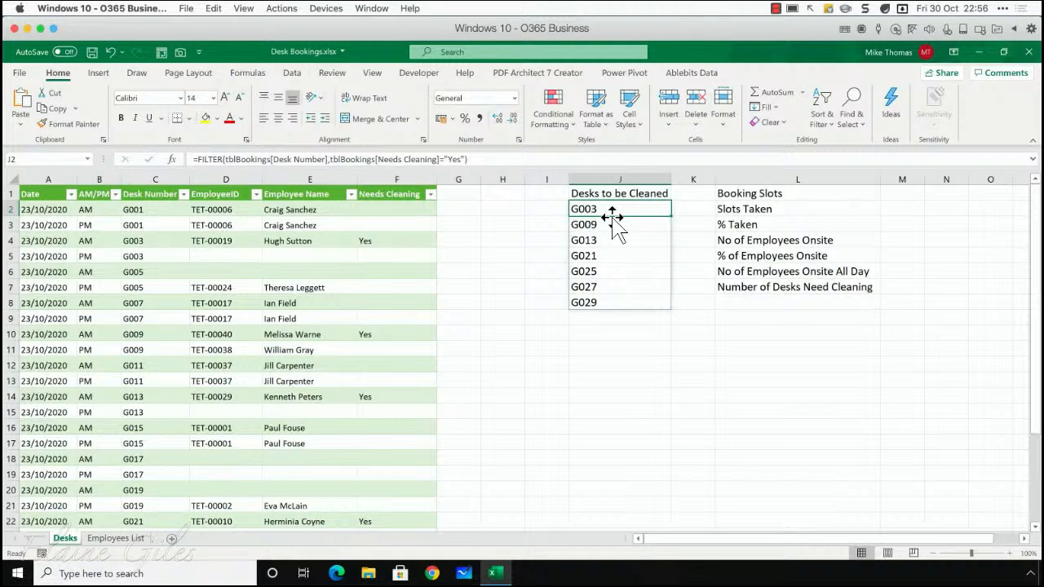
Count the booking slots in cell M1 with =COUNTA(tblBookings[Desk Number])
click(898, 193)
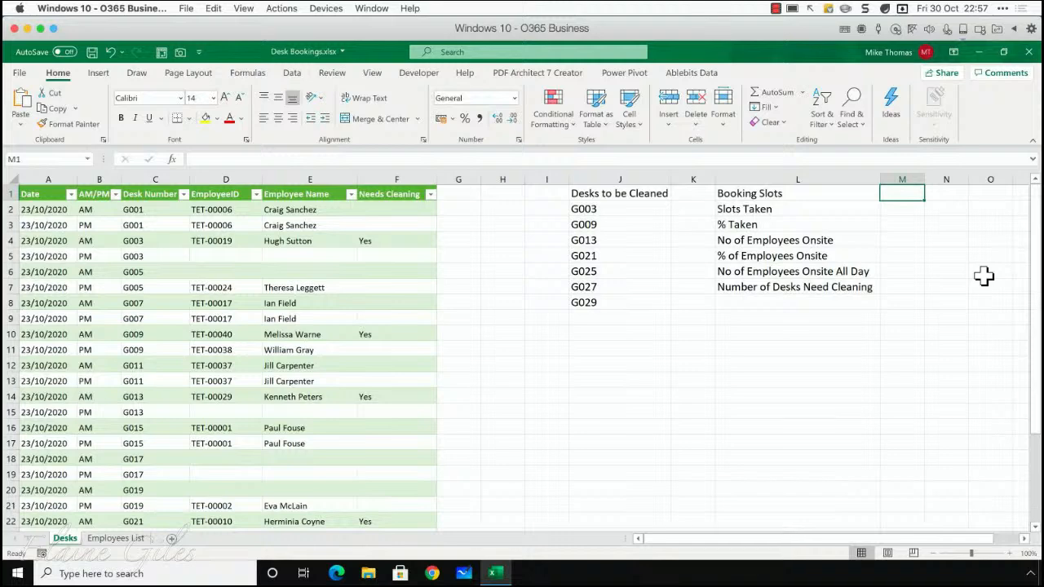
text(=count)
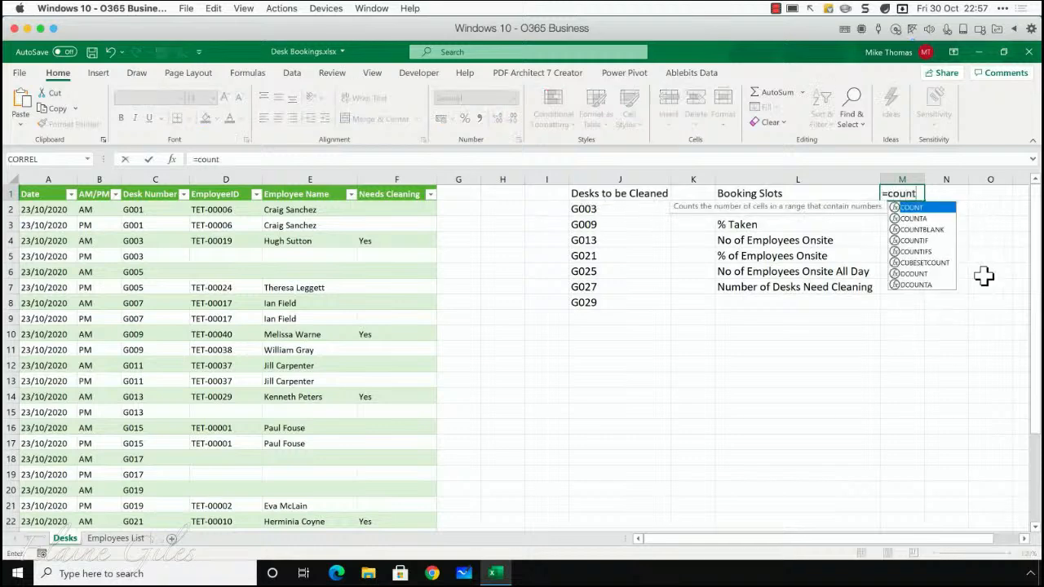
text(a)
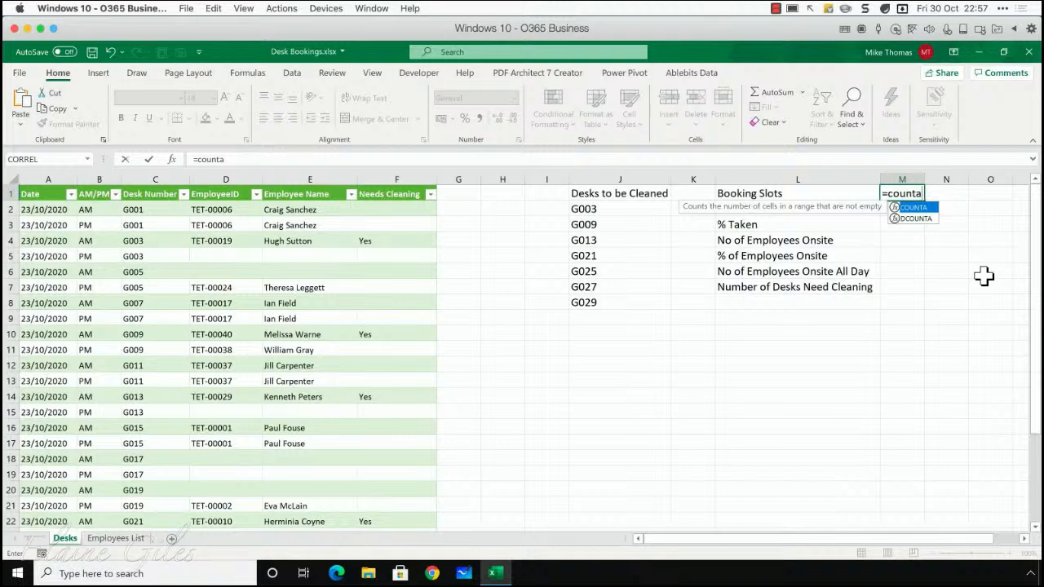
key(Tab)
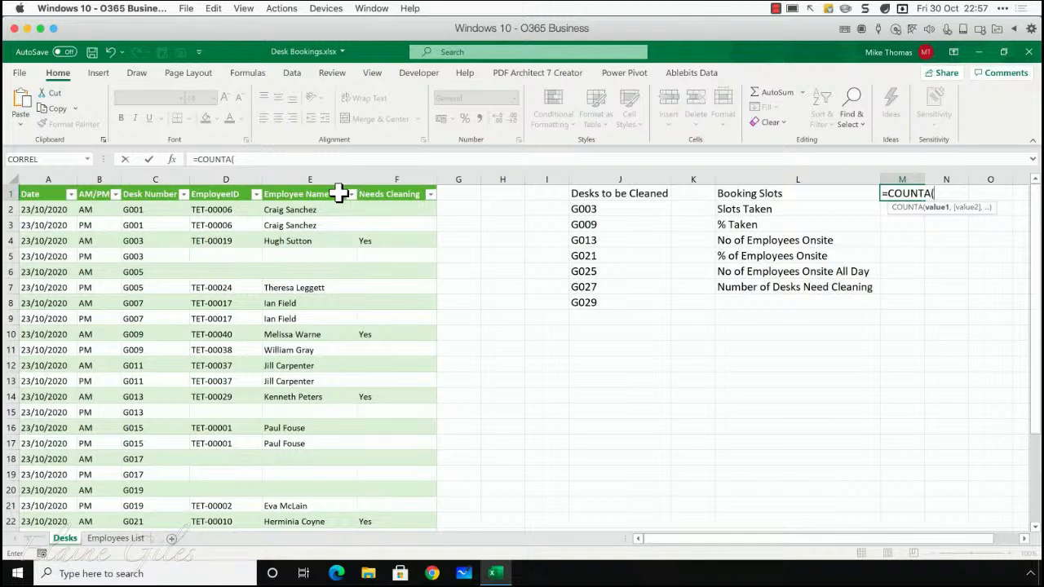
click(155, 208)
drag(155, 285, 154, 511)
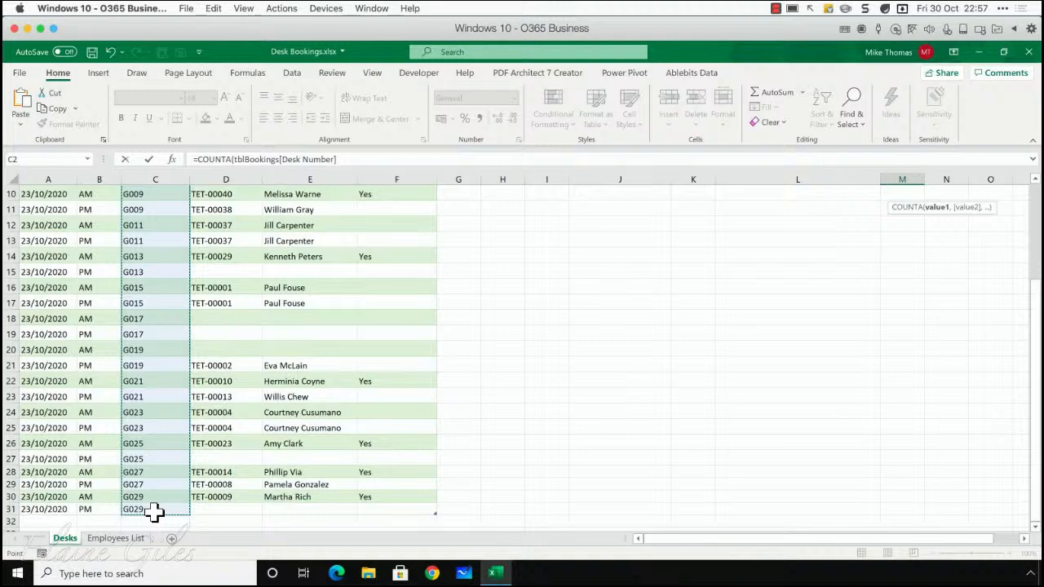
key(Escape)
key(Up)
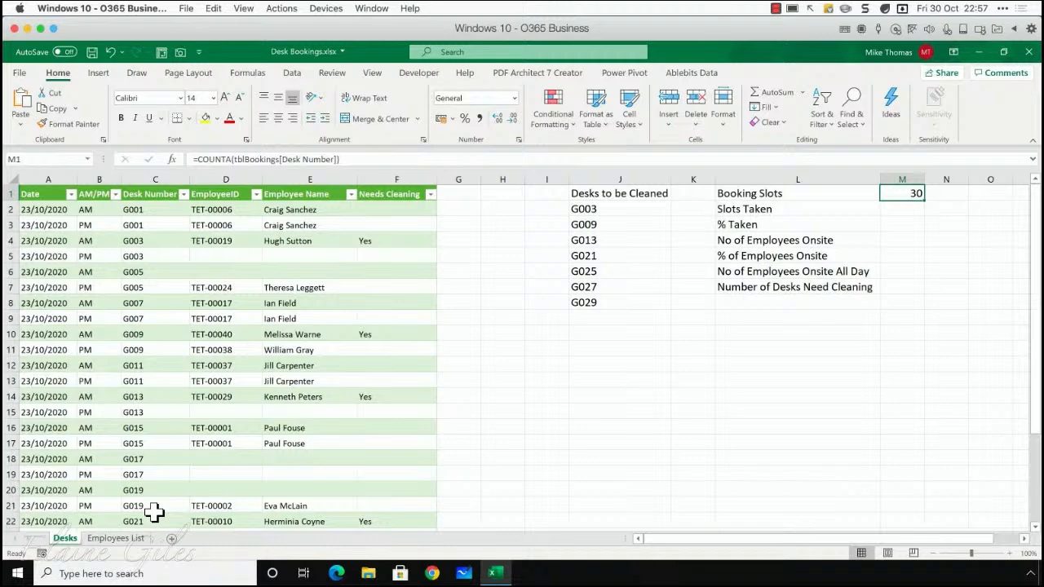
Try to count the slots taken in M2 using COUNTA on the EmployeeID header cell, and clear that formula
key(Down)
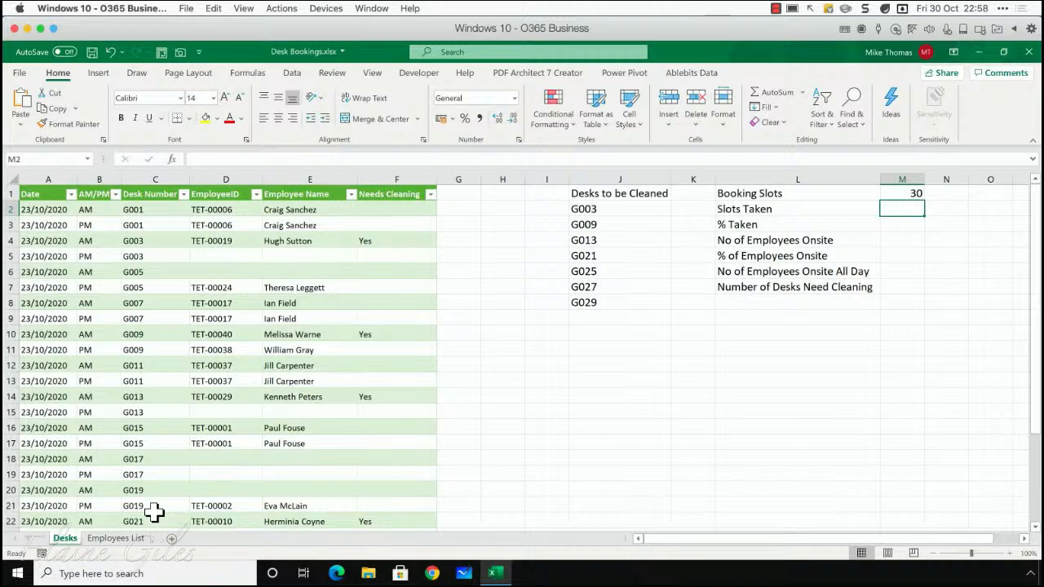
text(=count)
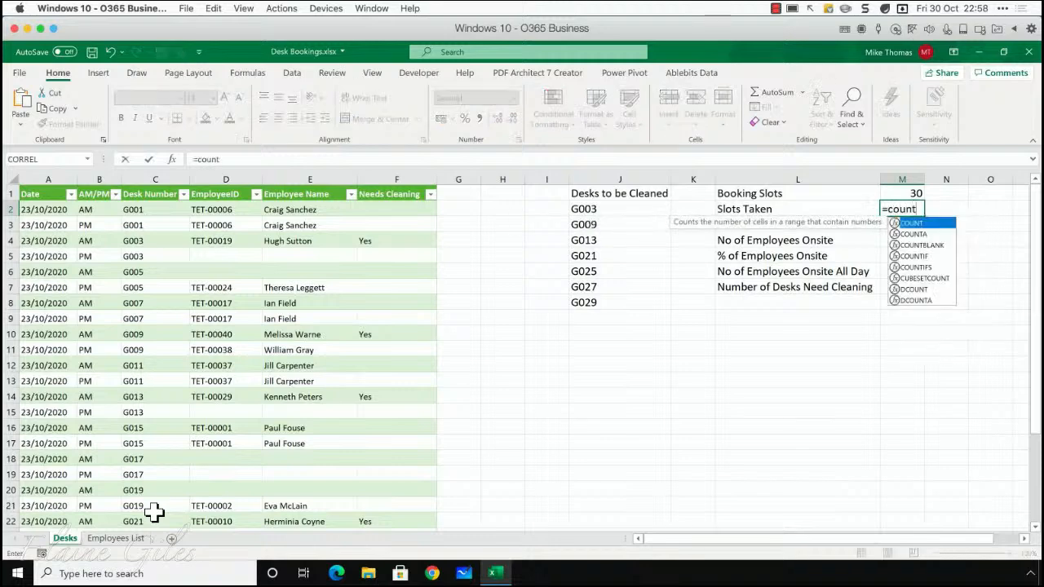
text(a)
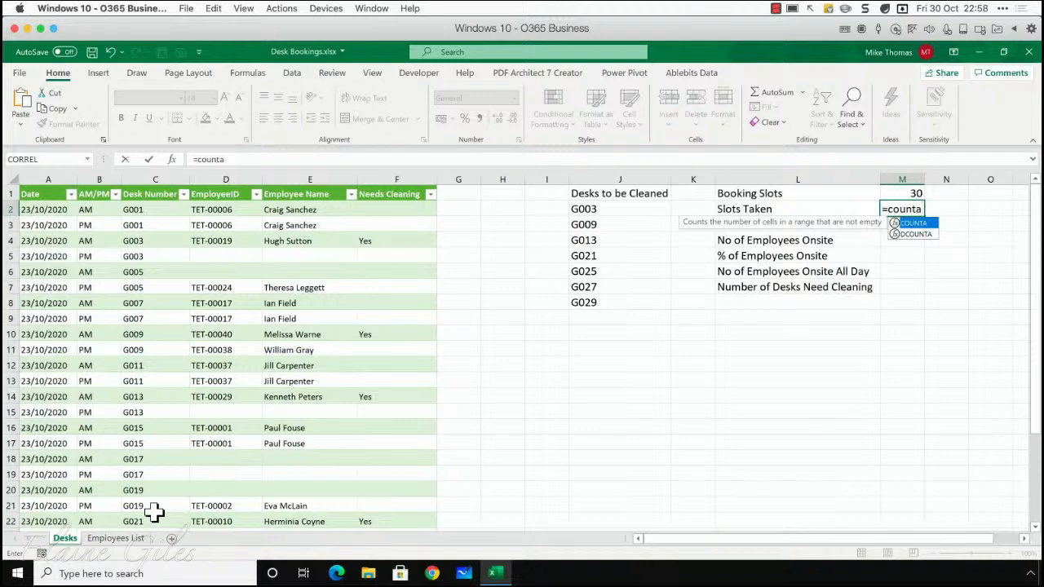
text(()
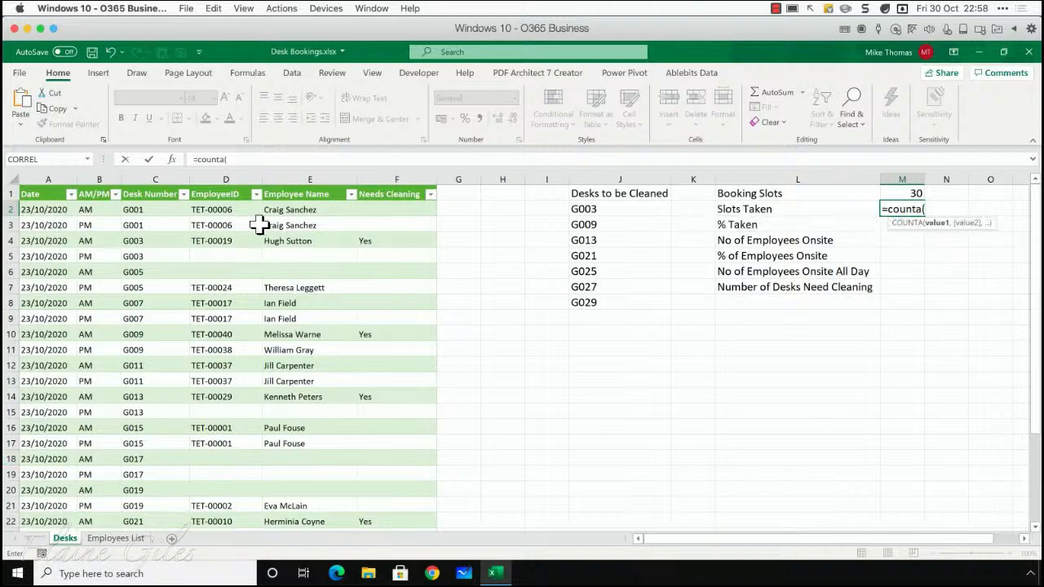
click(214, 192)
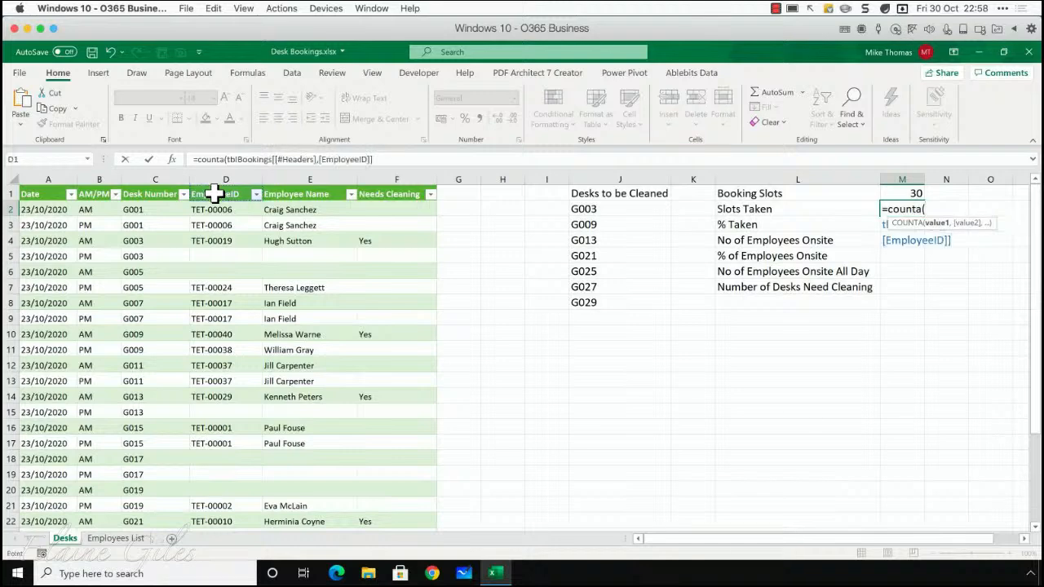
key(Return)
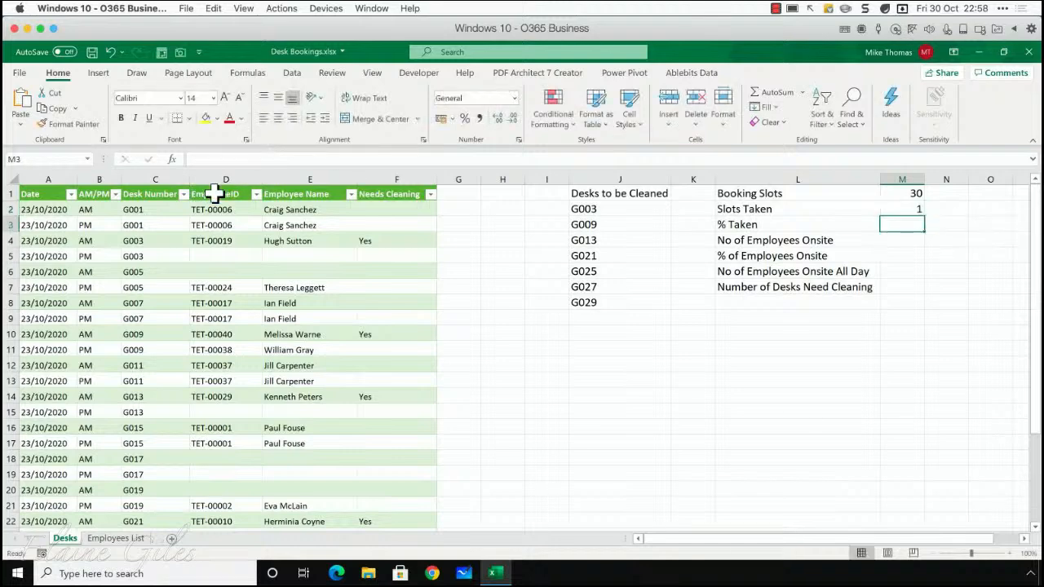
key(Up)
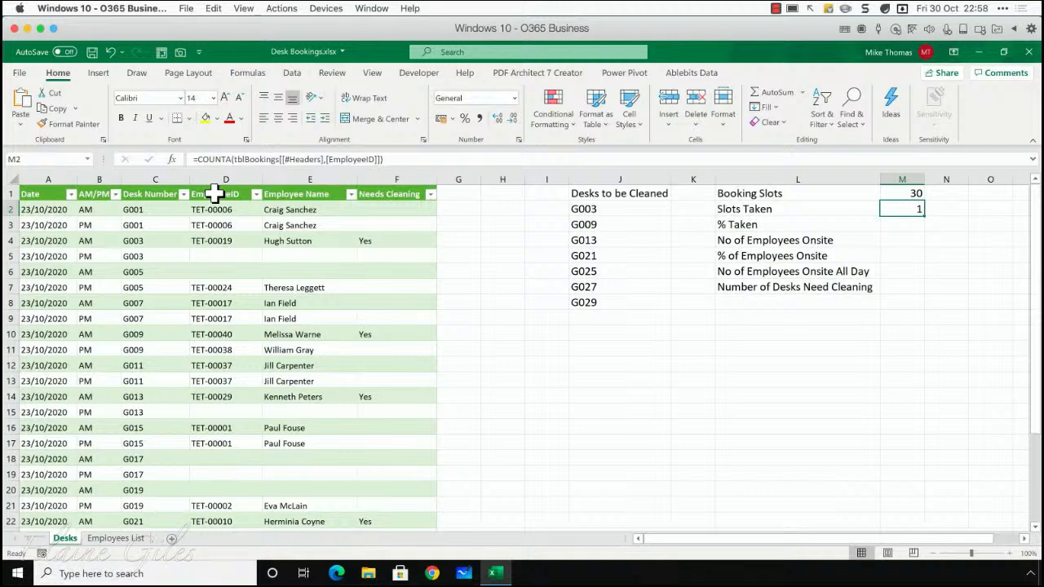
key(Delete)
Count the slots taken in cell M2 with =COUNTA(tblBookings[EmployeeID]), using only the column's data cells
text(=counta()
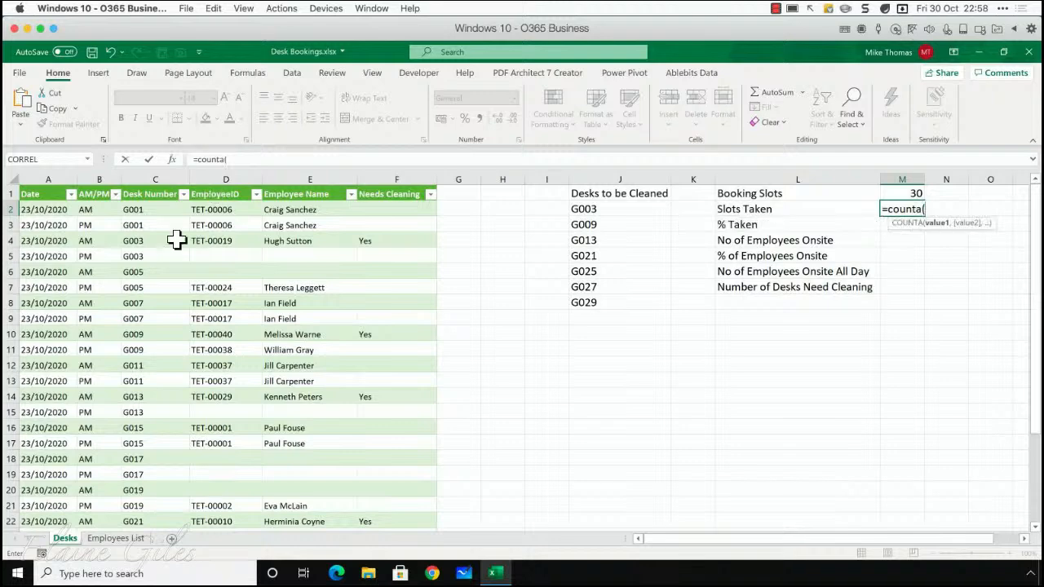
drag(210, 210, 225, 510)
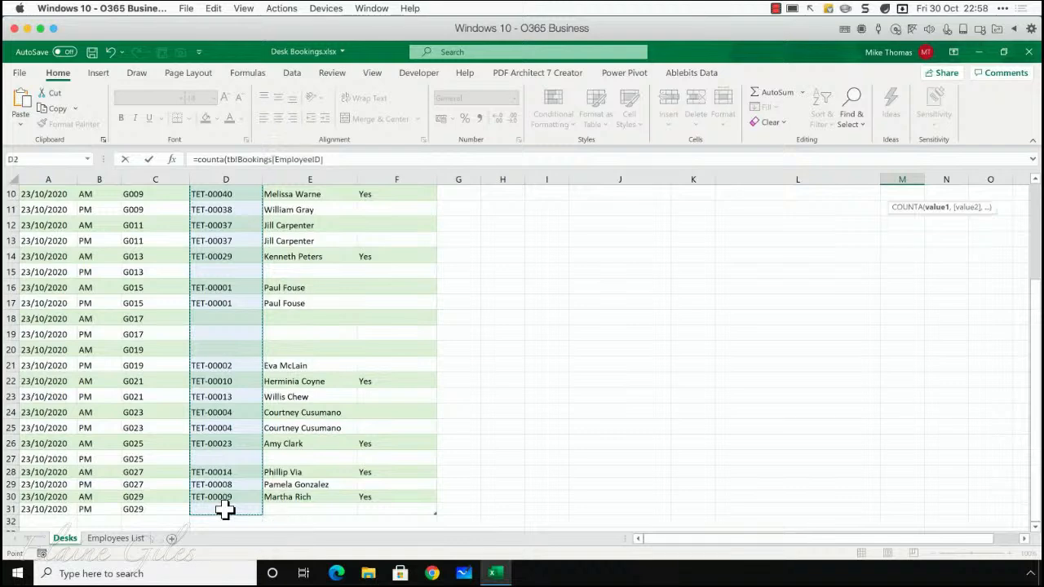
key(Return)
key(Up)
key(Up)
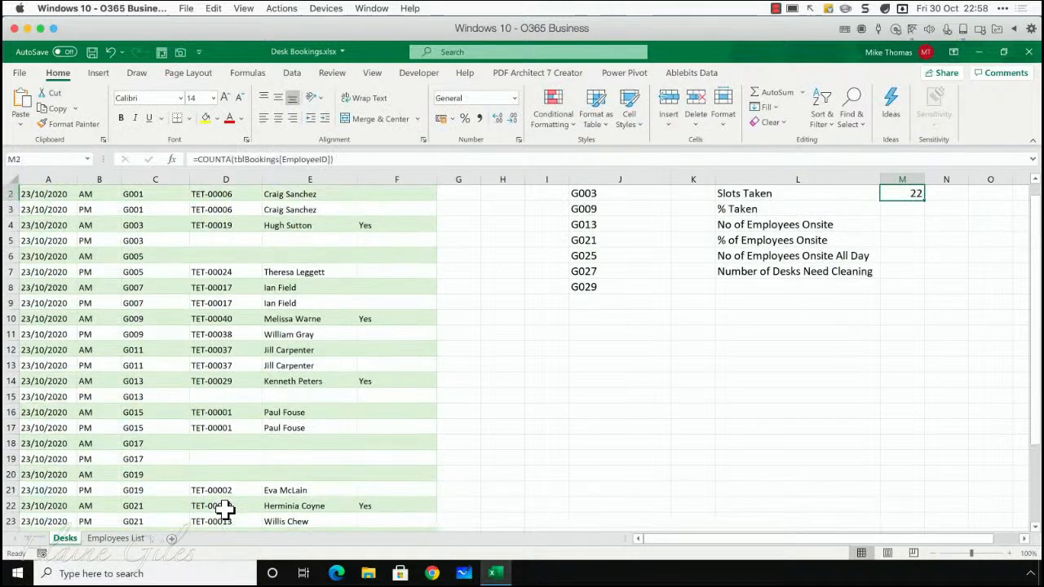
key(Down)
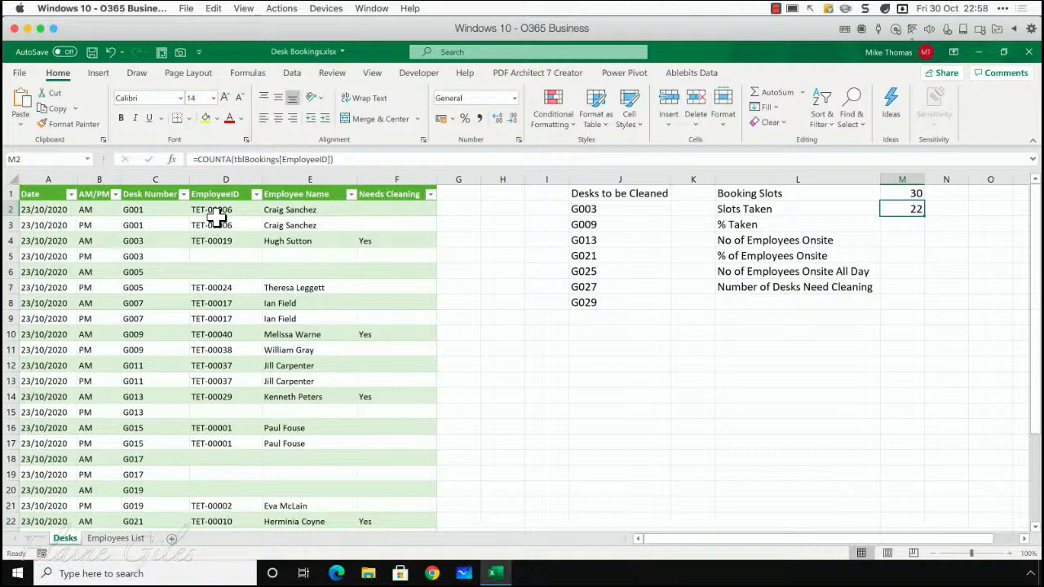
Review the filled and blank EmployeeID entries across the bookings table against the Slots Taken count
drag(218, 210, 217, 242)
click(227, 286)
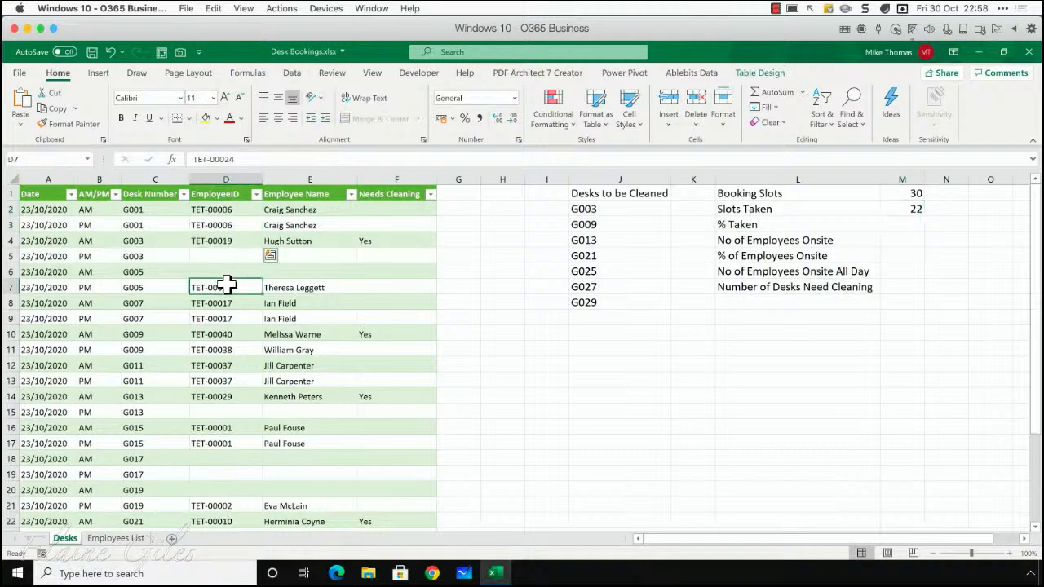
drag(228, 285, 233, 397)
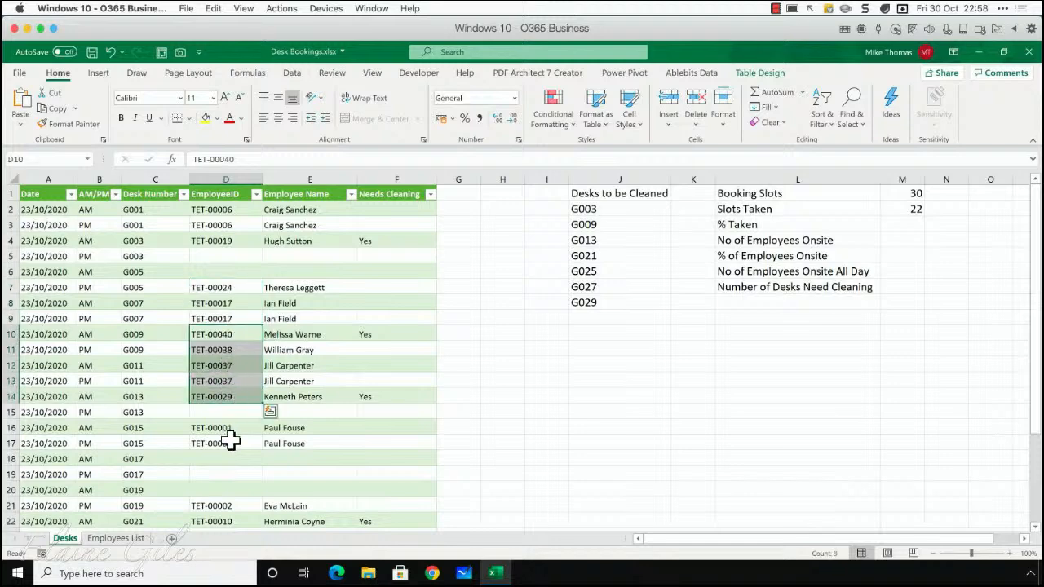
scroll(232, 440, down, 3)
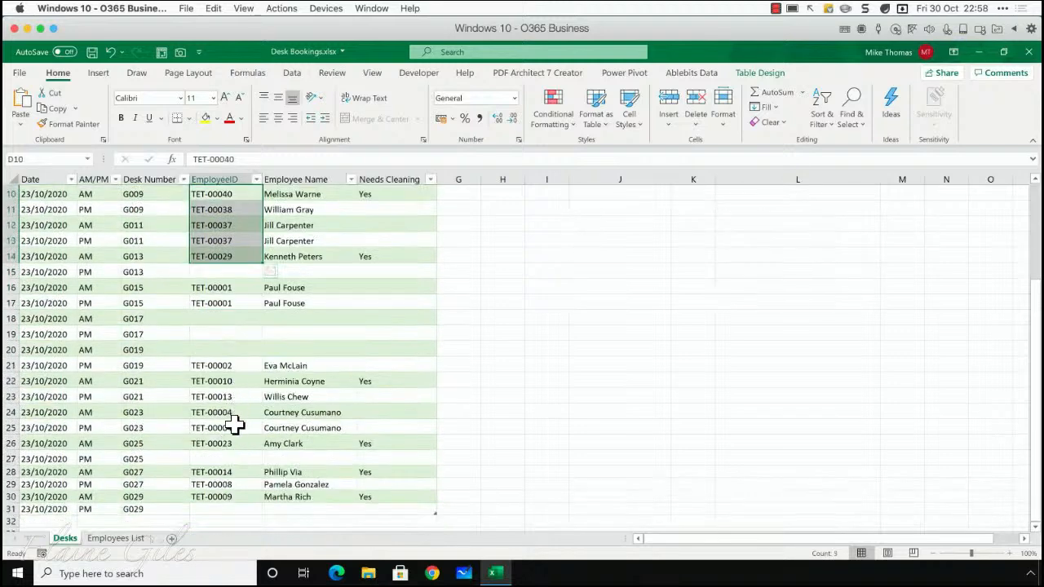
scroll(506, 367, up, 3)
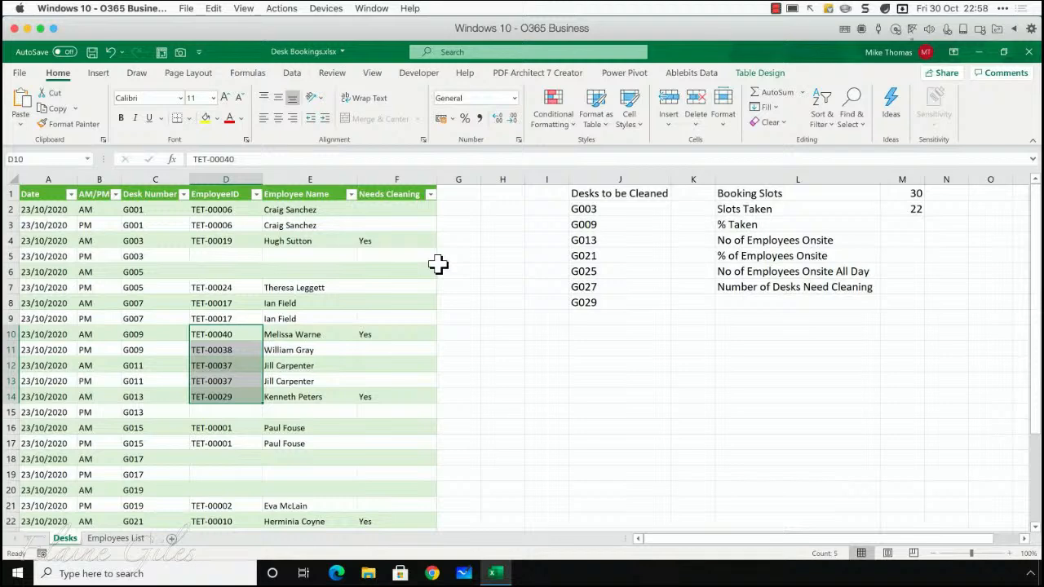
Calculate the share of booking slots taken in cell M3 with the formula =M2/M1
click(909, 226)
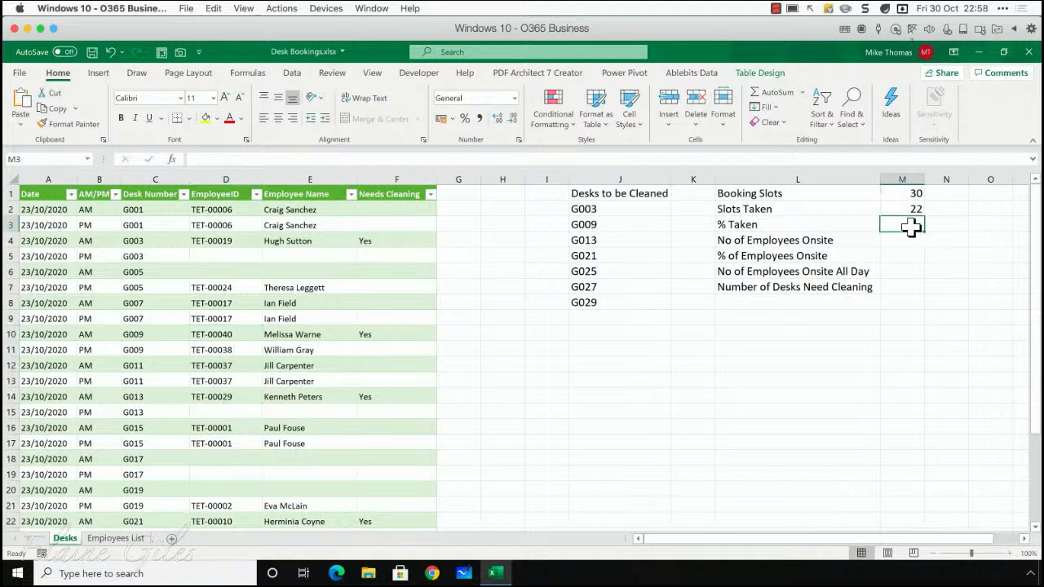
text(=)
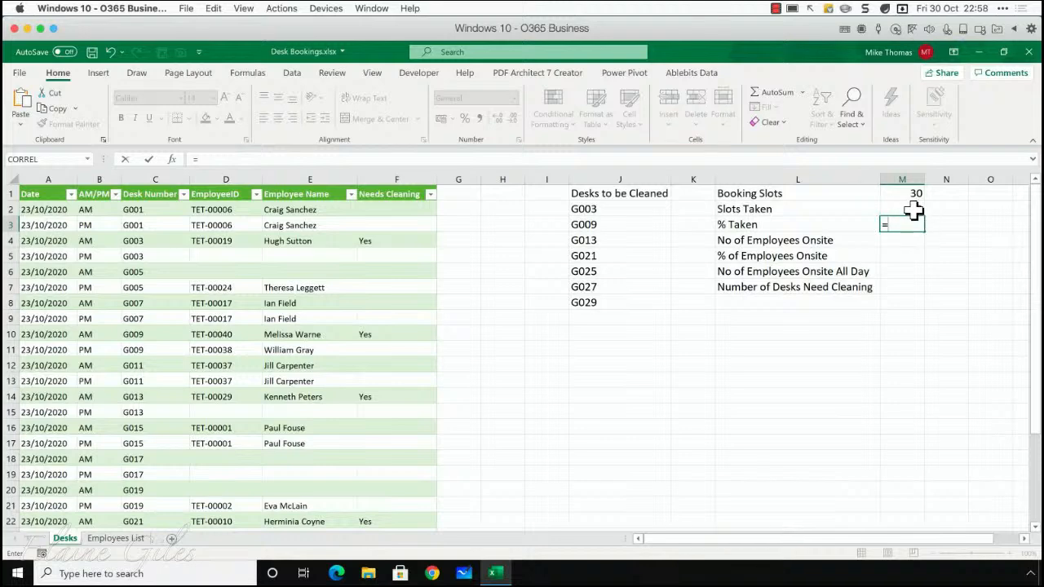
click(913, 210)
text(/)
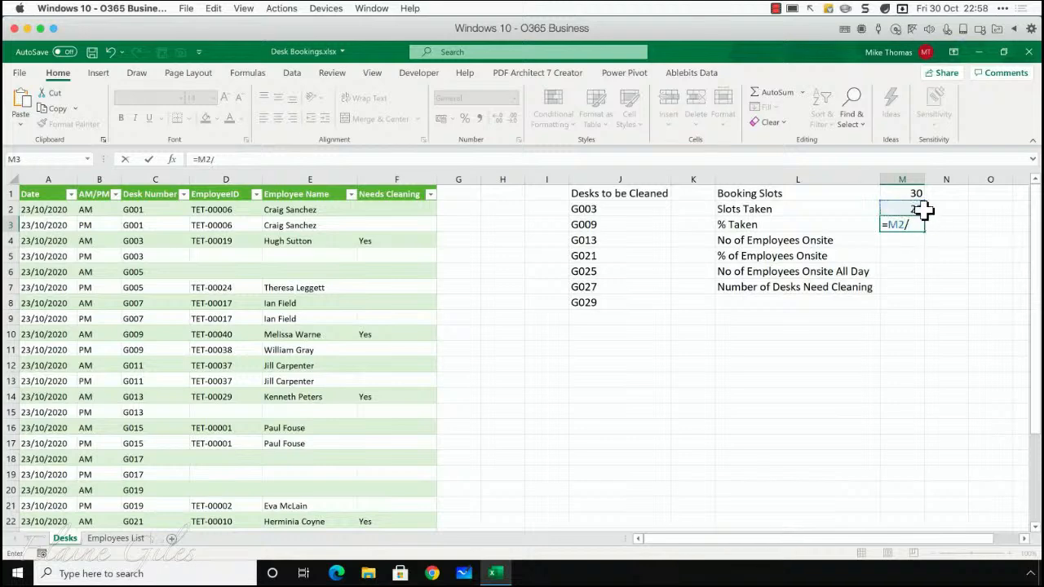
click(901, 191)
key(Return)
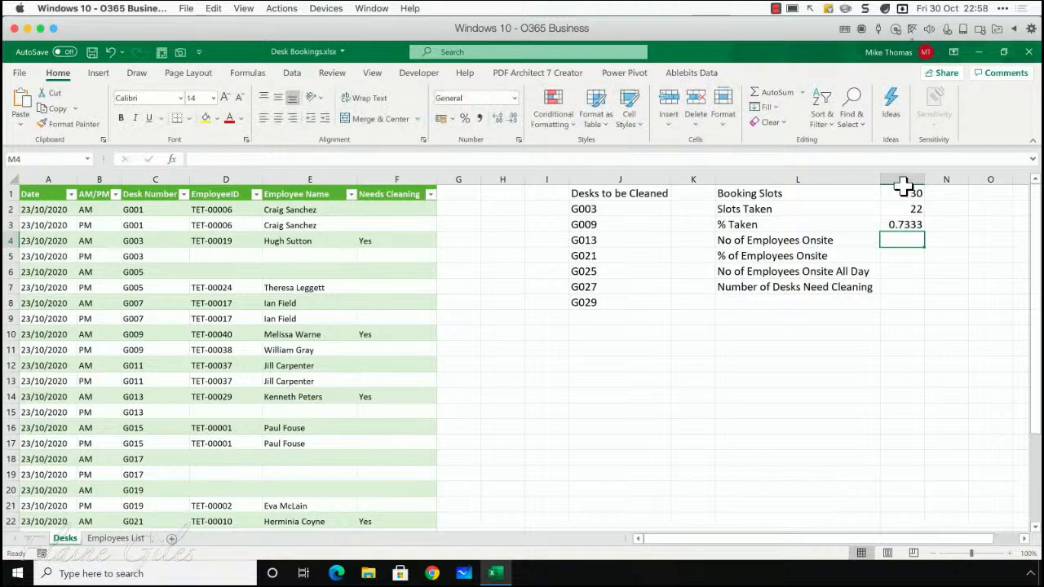
Format the % Taken result in cell M3 as a percentage without decimals, and select the No of Employees Onsite result cell M4
click(899, 225)
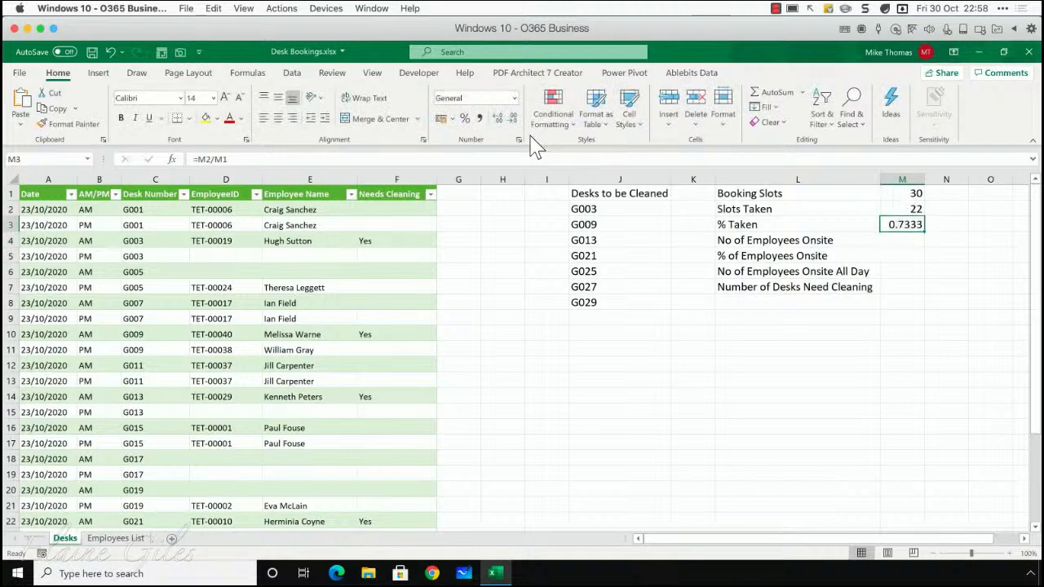
click(465, 119)
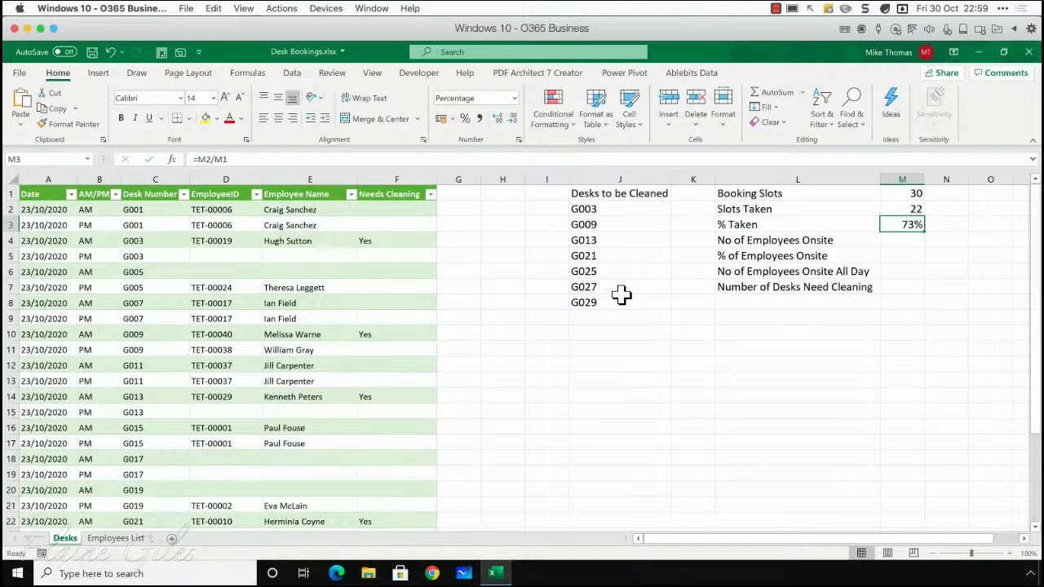
click(900, 239)
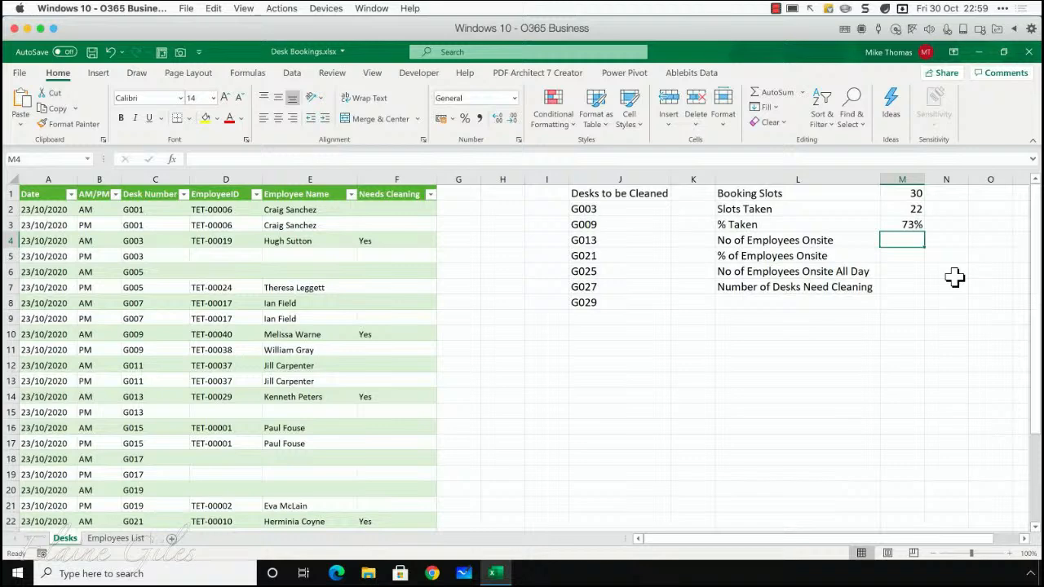
List the distinct employee IDs from cell H2 down with =UNIQUE(tblBookings[EmployeeID]), using only the column's data cells
click(510, 212)
text(=un)
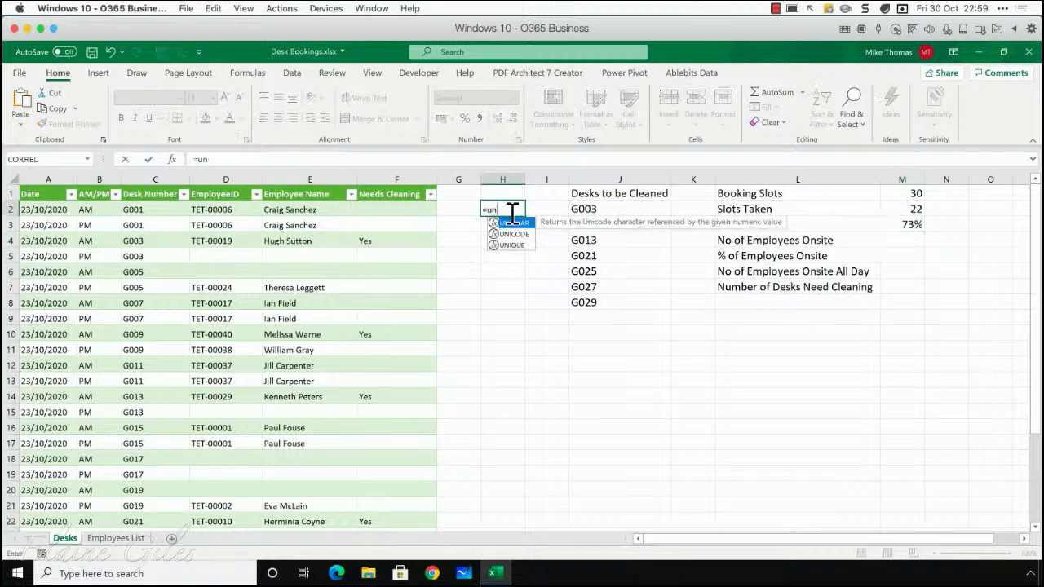
text(iq)
key(Tab)
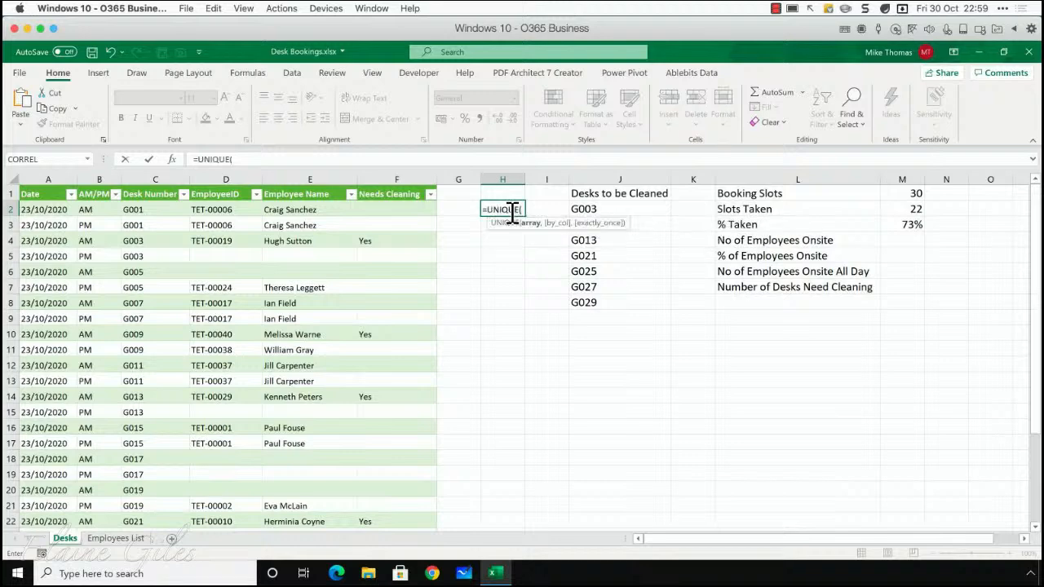
drag(234, 209, 220, 484)
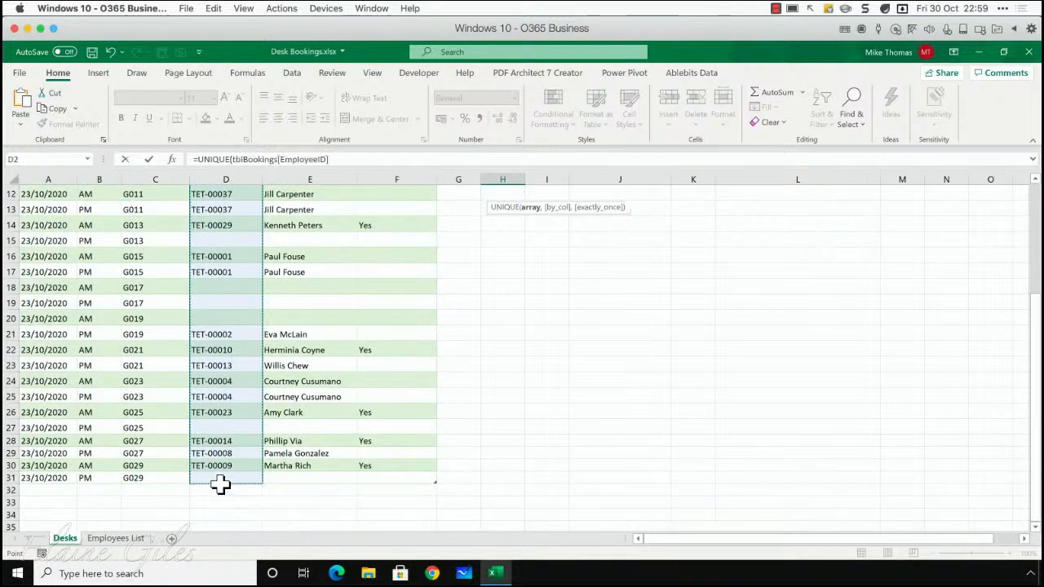
key(Return)
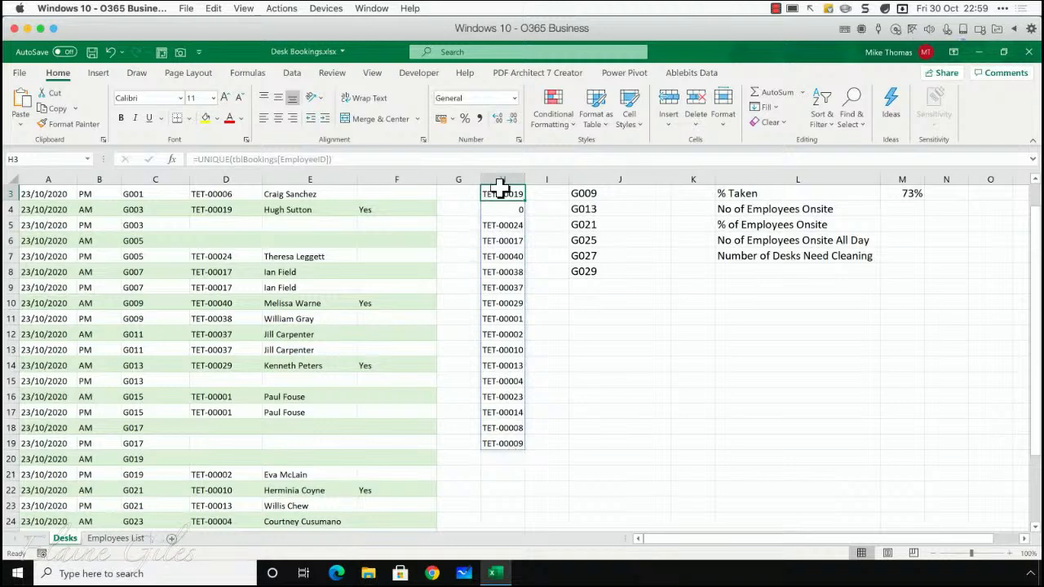
Check the spilled ID list in column H, including the entry in H4, and delete the UNIQUE formula from H2
key(Down)
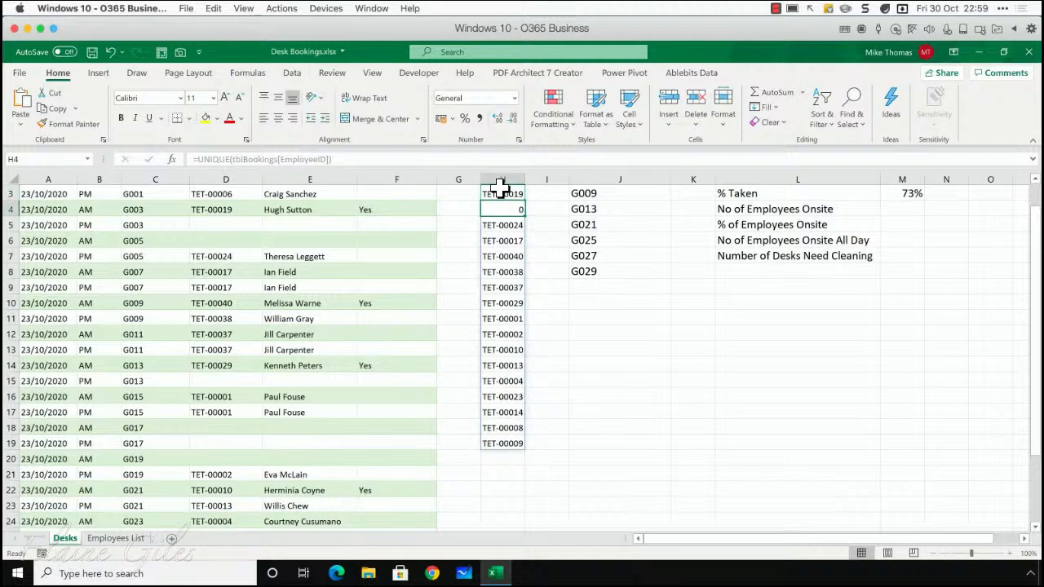
key(Up)
key(Up)
key(Up)
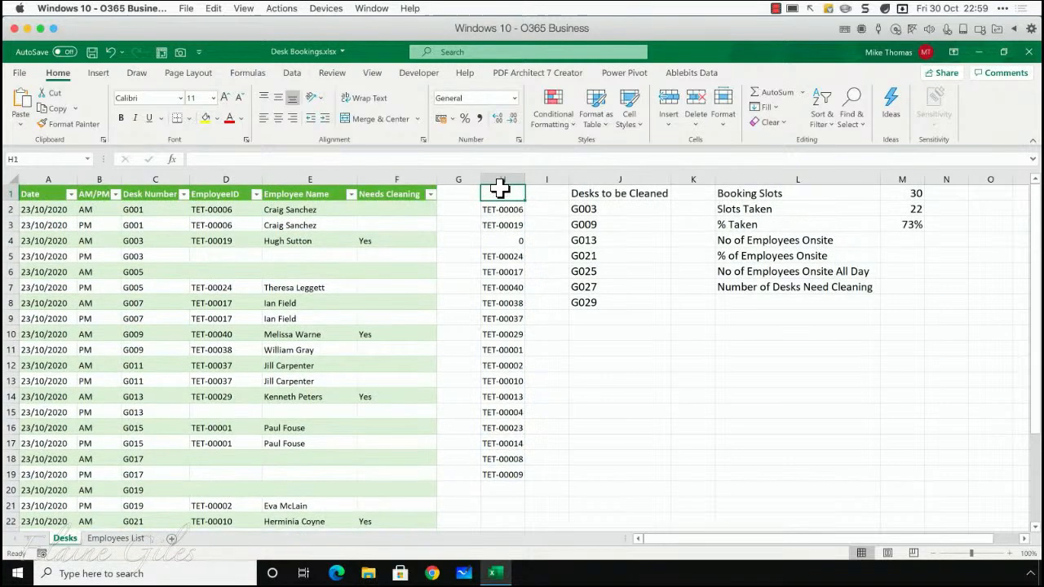
key(Down)
key(Delete)
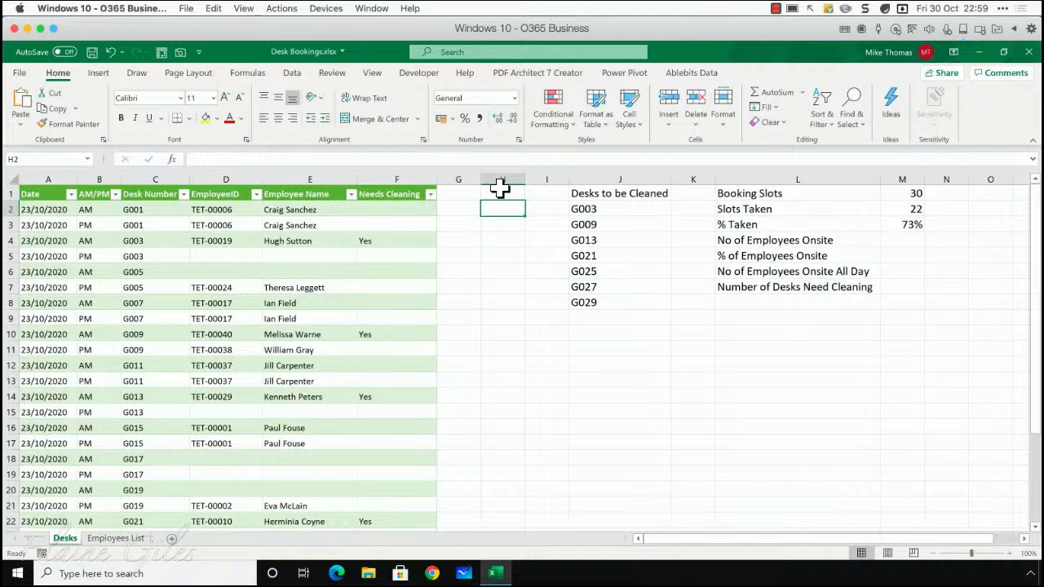
Count the distinct employees onsite in cell M4 with =COUNTA(UNIQUE(tblBookings[EmployeeID])) and reselect the result cell
click(893, 238)
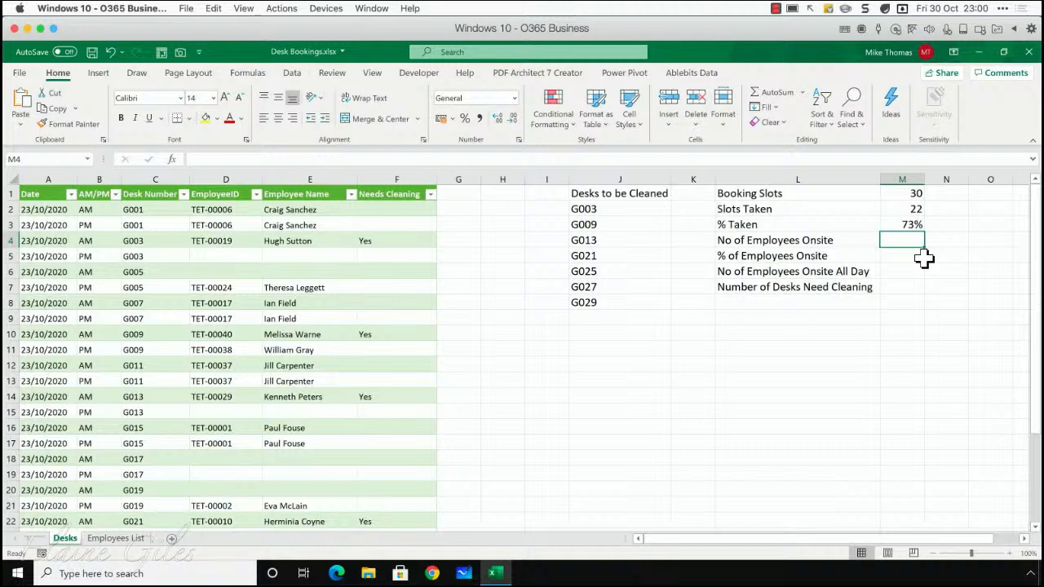
text(=counta()
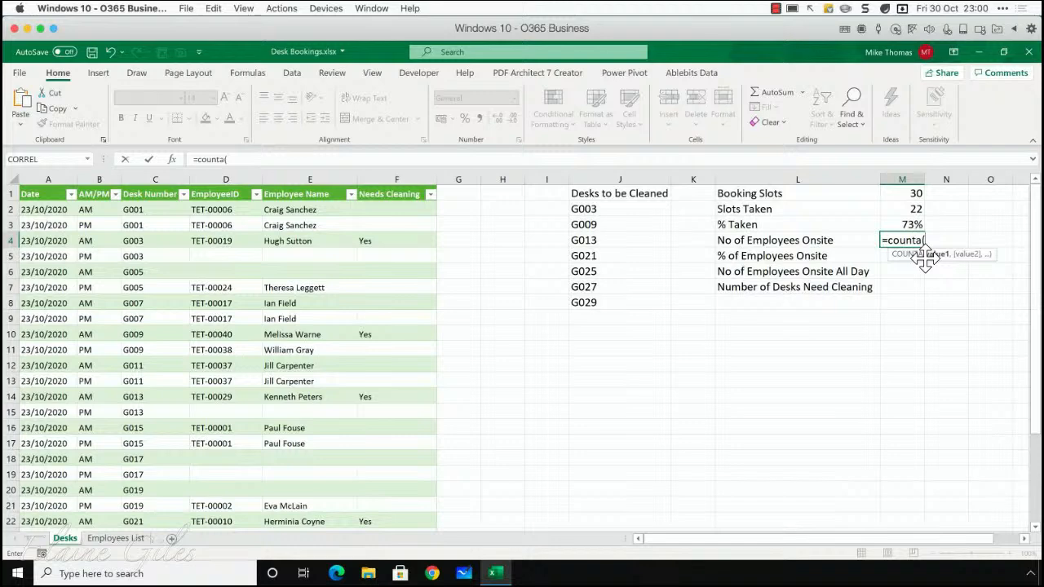
text(unique)
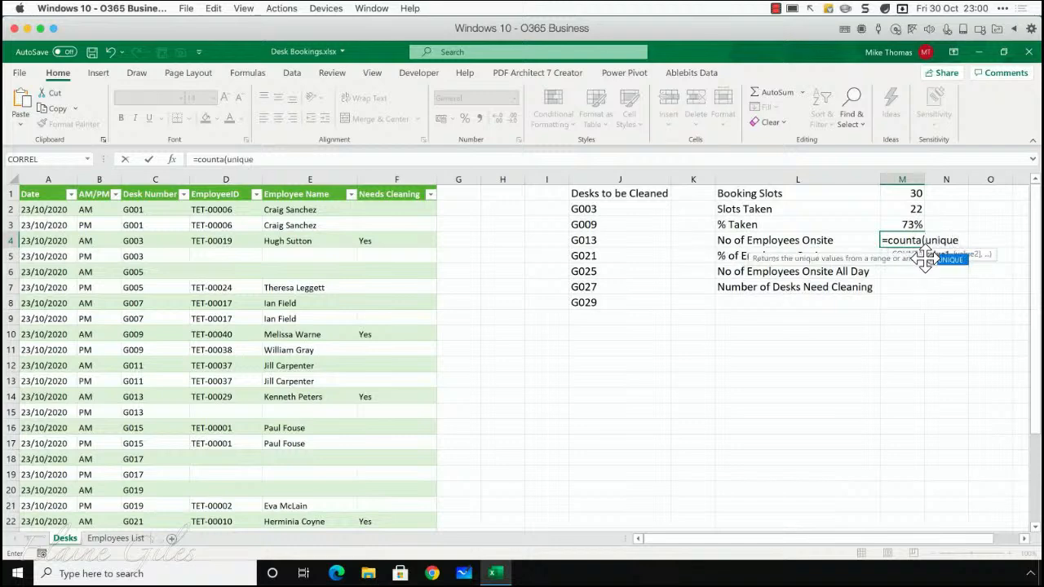
text(()
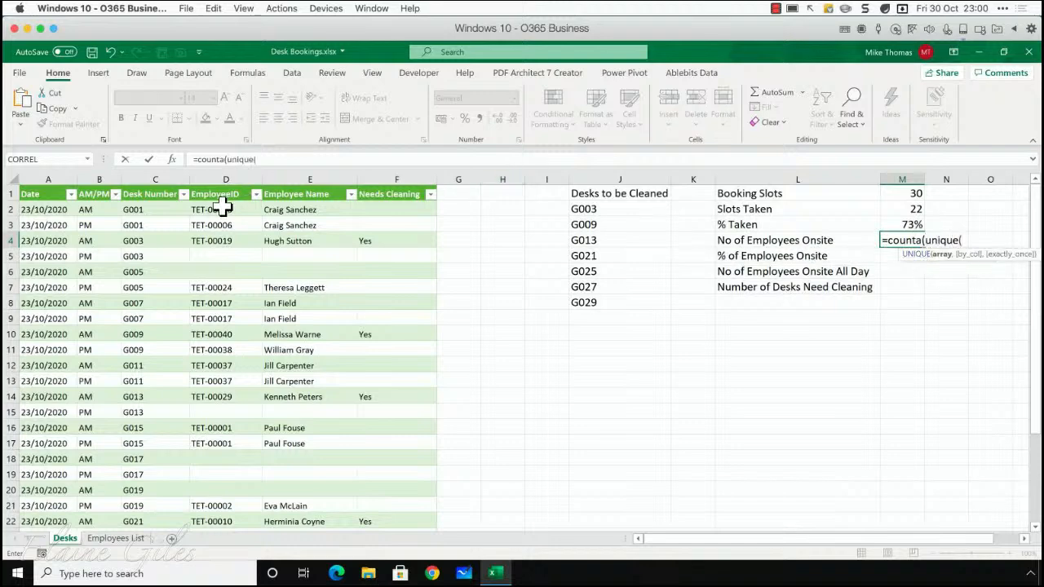
drag(222, 208, 217, 494)
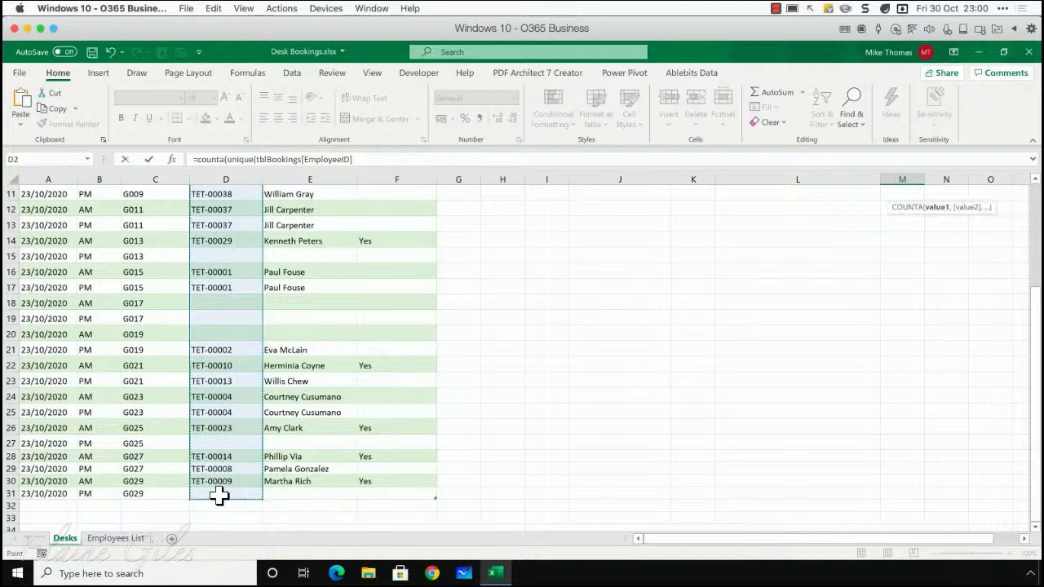
text())
key(Return)
key(Return)
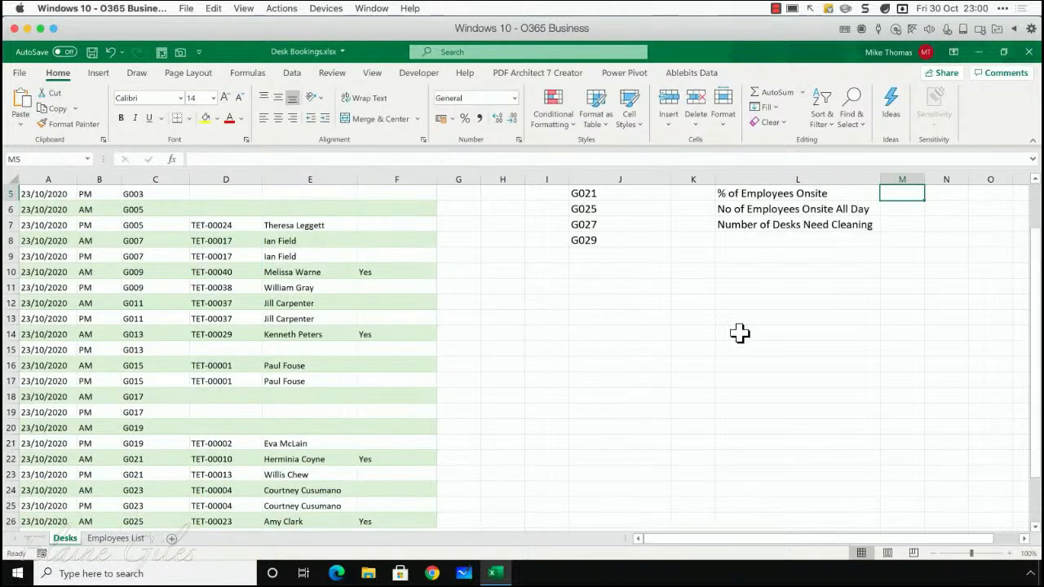
scroll(837, 322, up, 2)
click(905, 241)
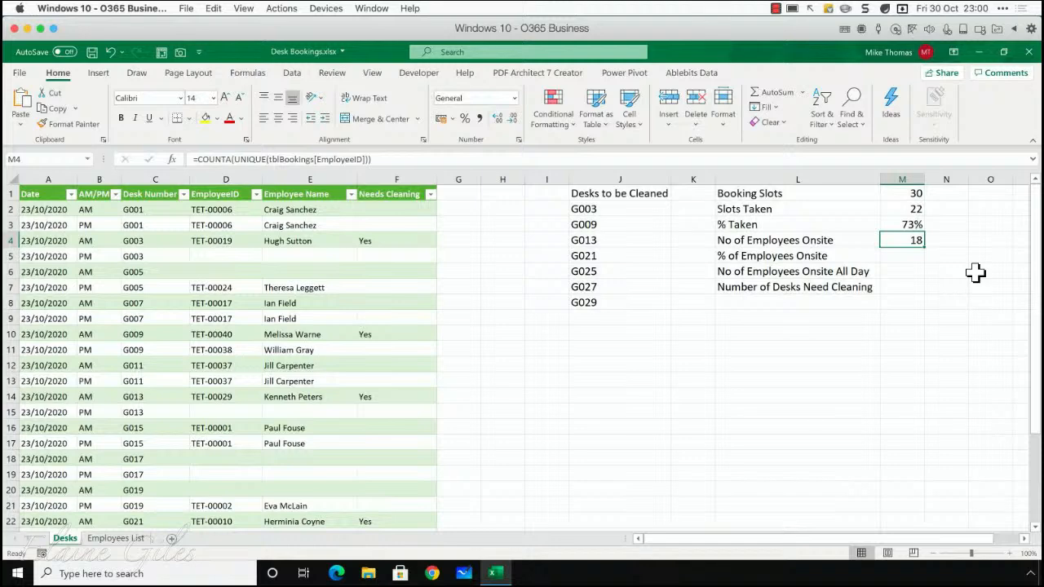
Examine the repeated and single EmployeeID entries in the bookings table against the Slots Taken and No of Employees Onsite results
click(212, 304)
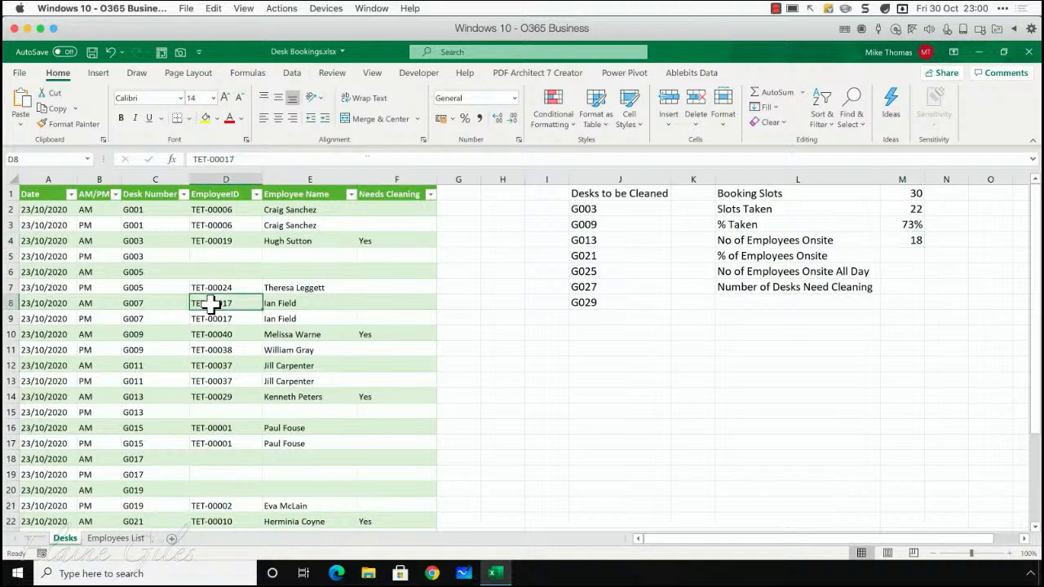
drag(212, 304, 212, 320)
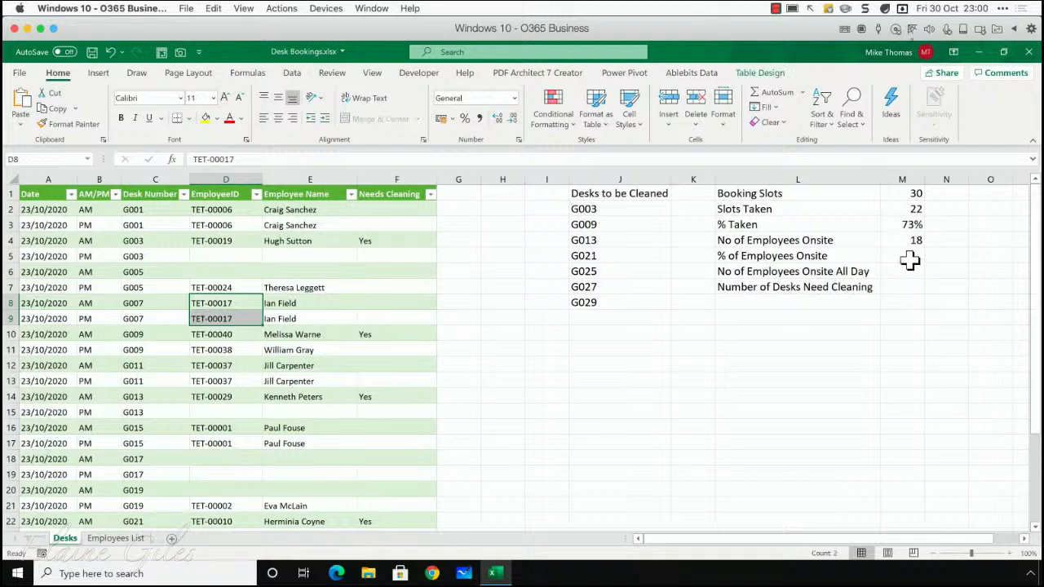
click(912, 211)
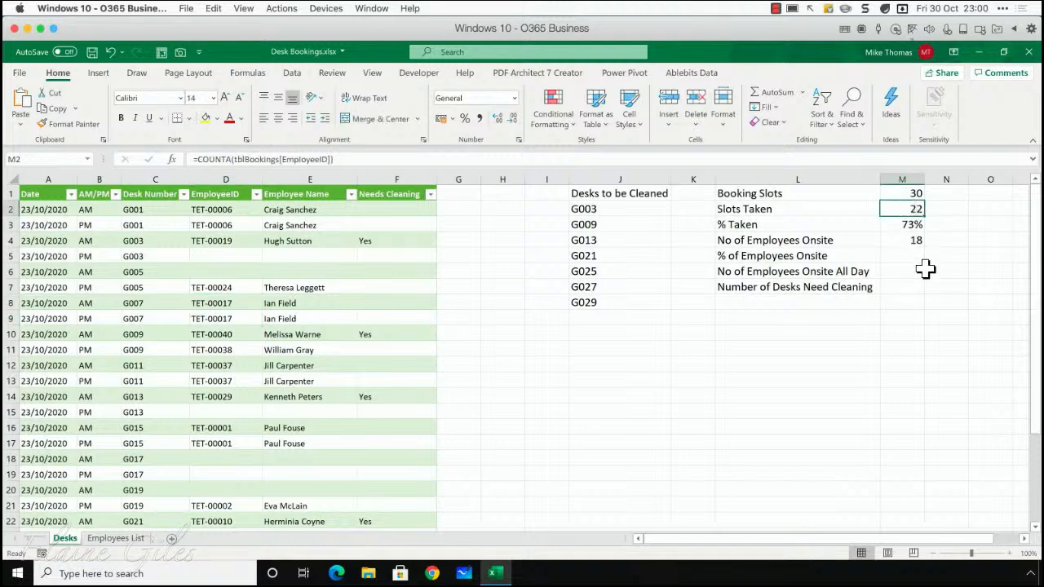
click(911, 241)
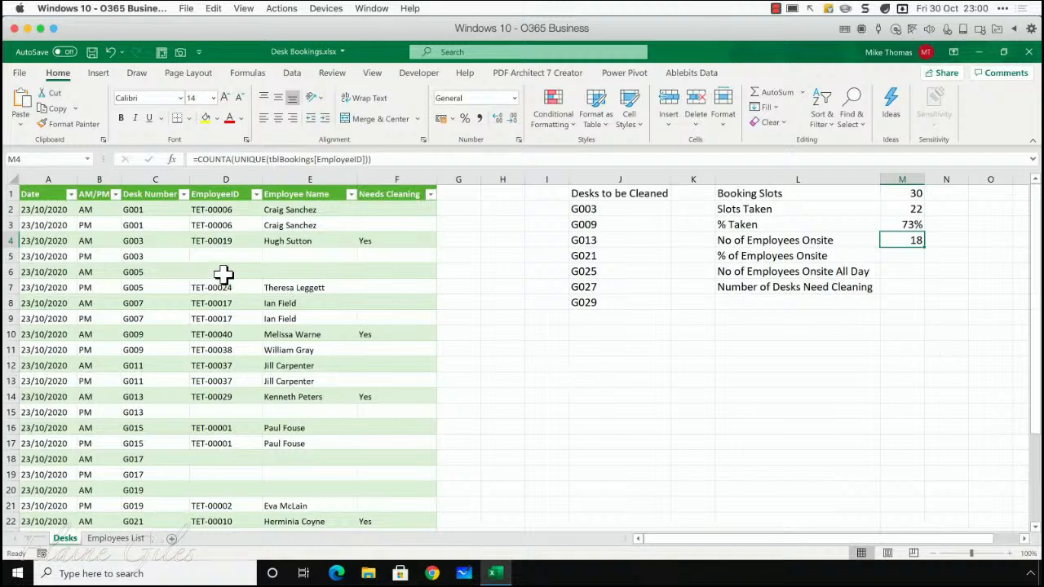
drag(222, 210, 230, 226)
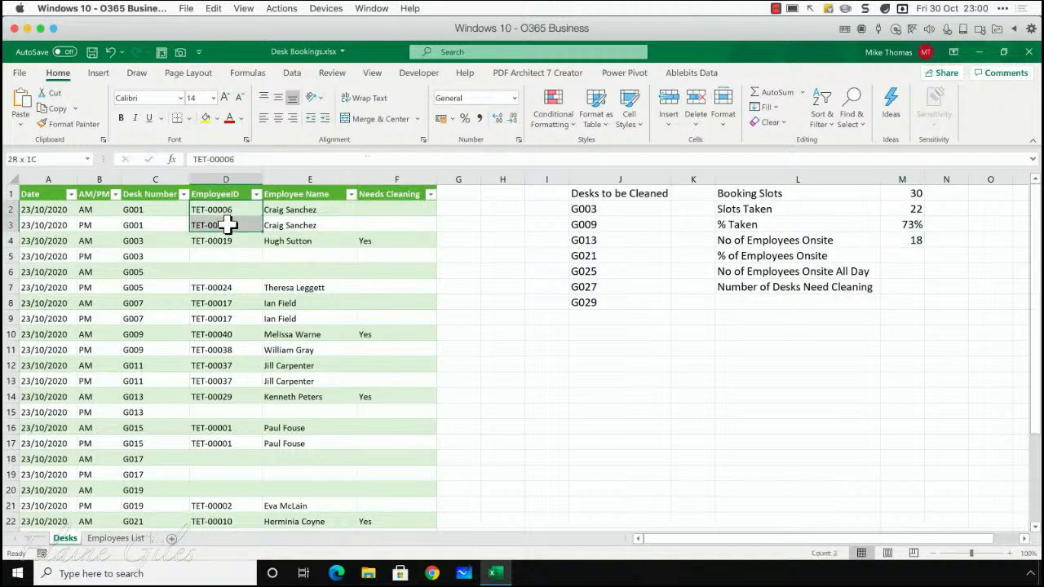
drag(232, 303, 233, 322)
click(231, 283)
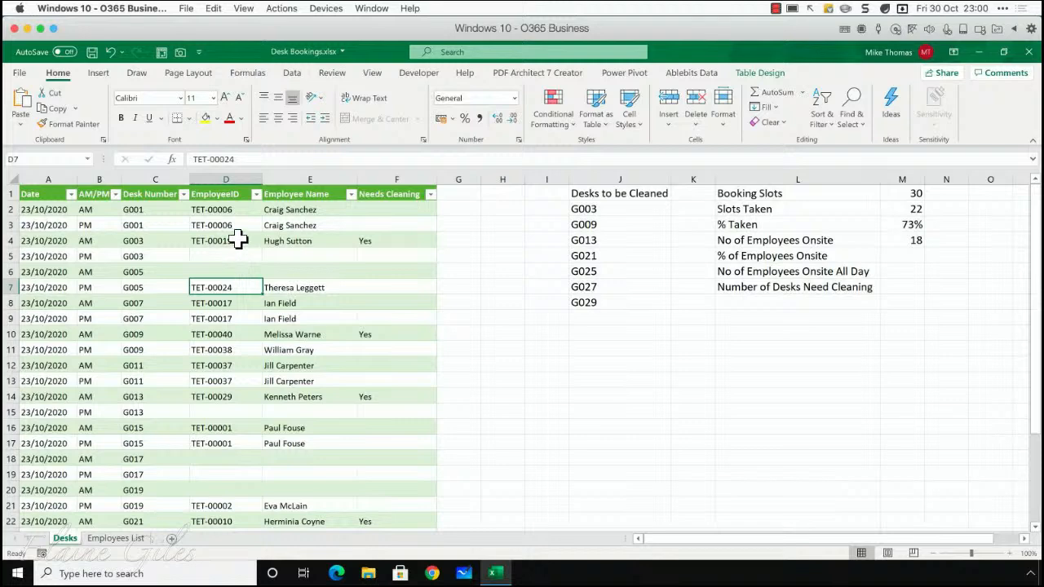
click(235, 238)
drag(233, 319, 234, 385)
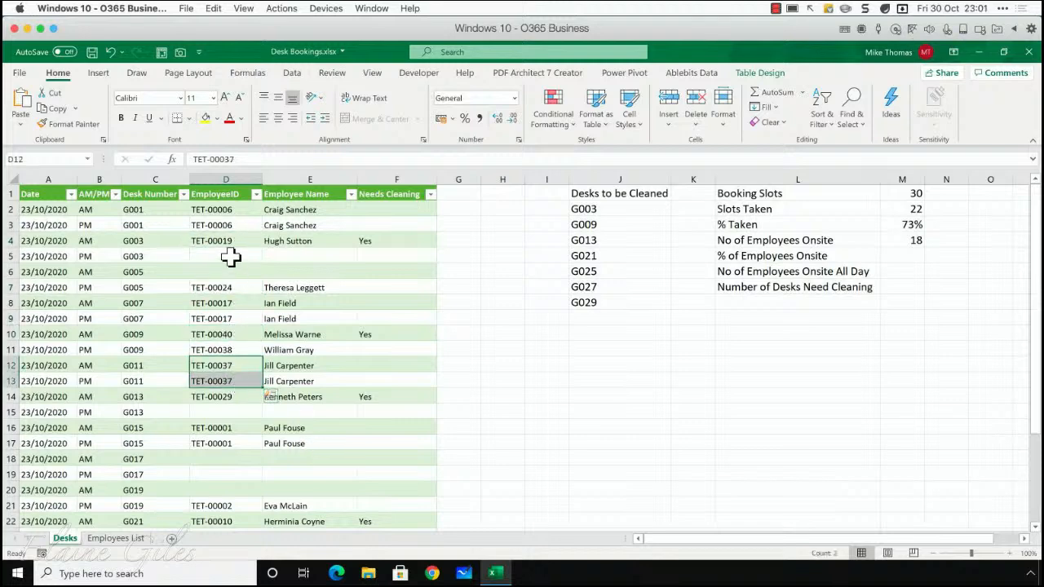
Examine the blank EmployeeID cells across the bookings table in relation to the No of Employees Onsite count
drag(233, 256, 231, 271)
drag(235, 459, 235, 494)
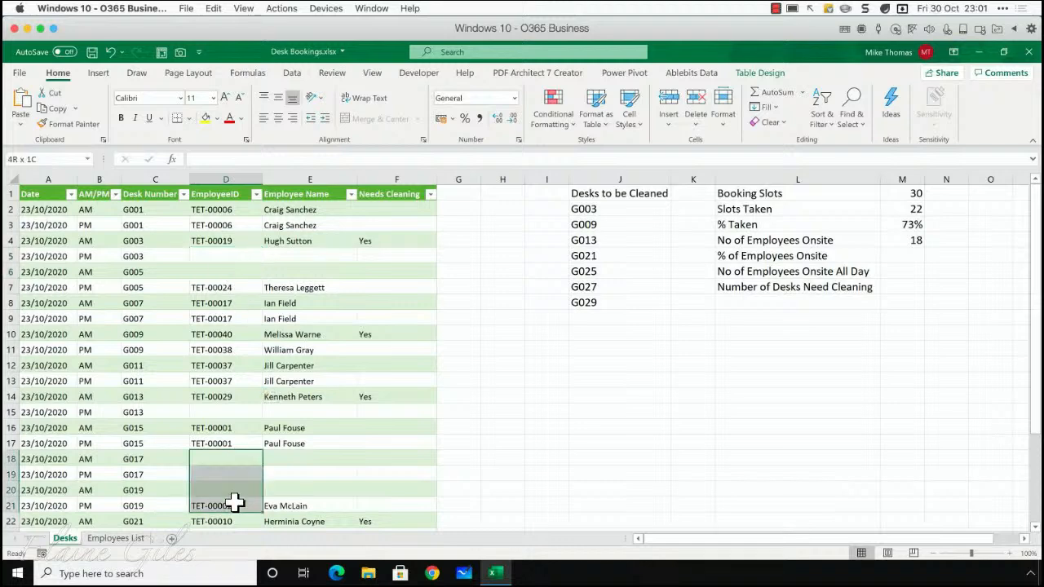
scroll(242, 490, down, 3)
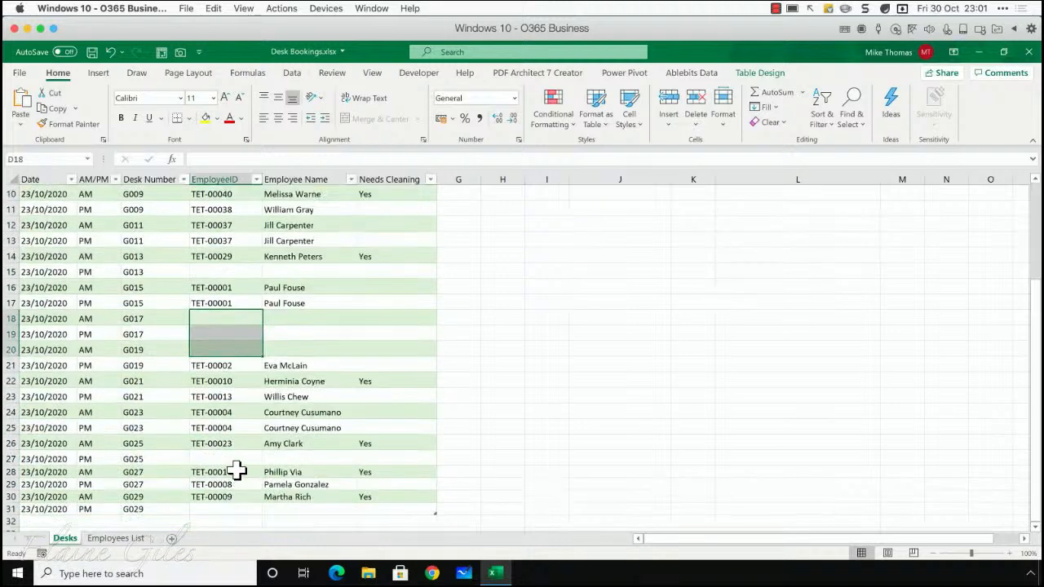
click(237, 458)
scroll(240, 456, up, 3)
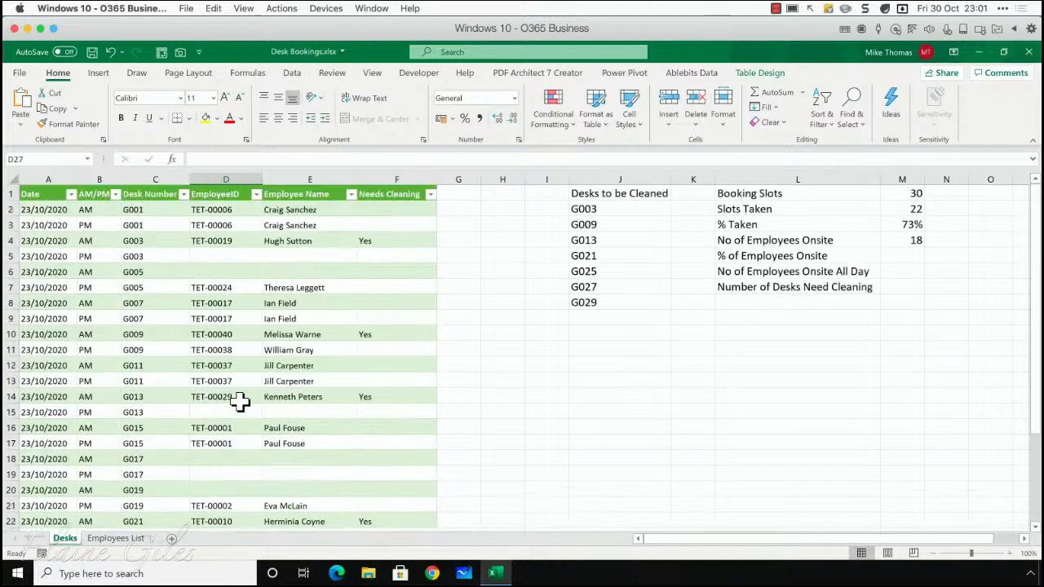
click(233, 258)
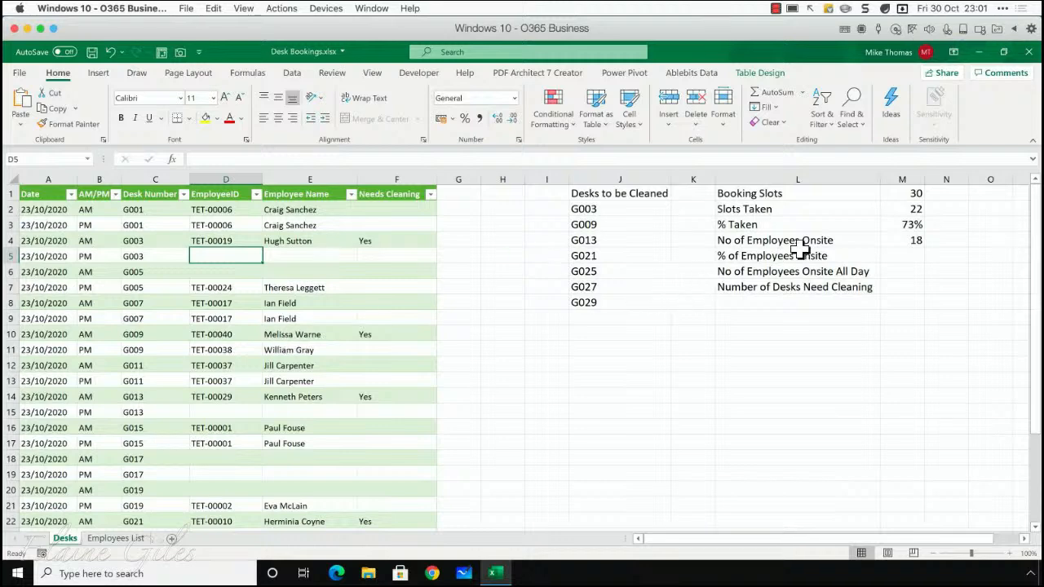
click(827, 241)
Clear the formula in cell M4 and start a new one with UNIQUE nested inside COUNTA
click(903, 240)
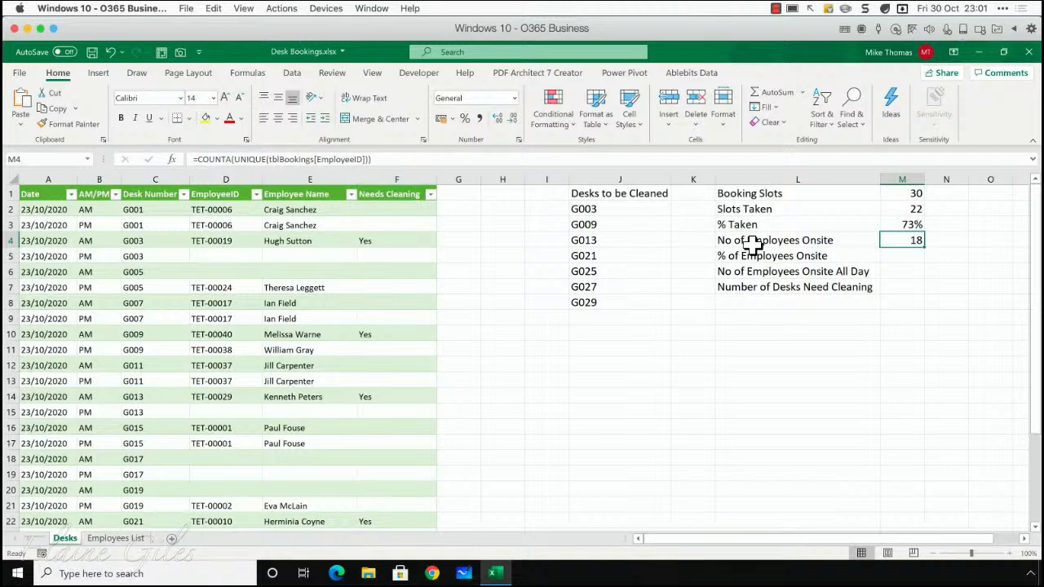
key(Delete)
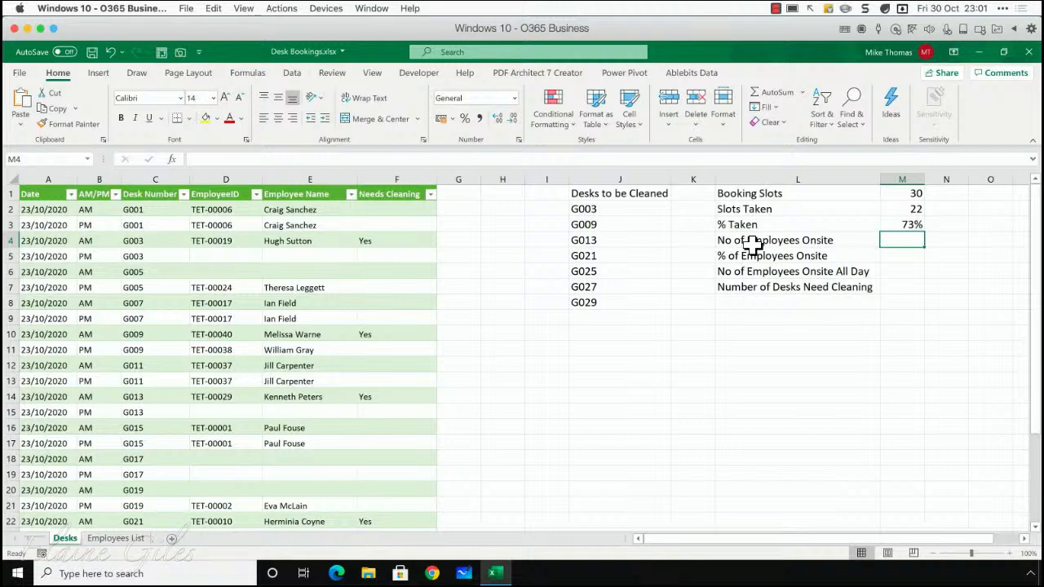
text(=counta()
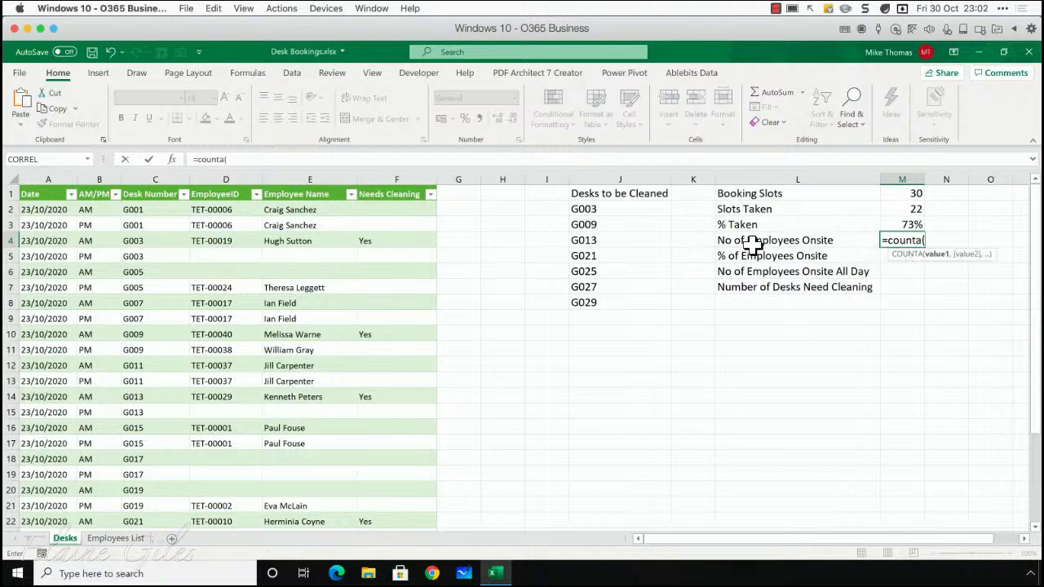
text(uni)
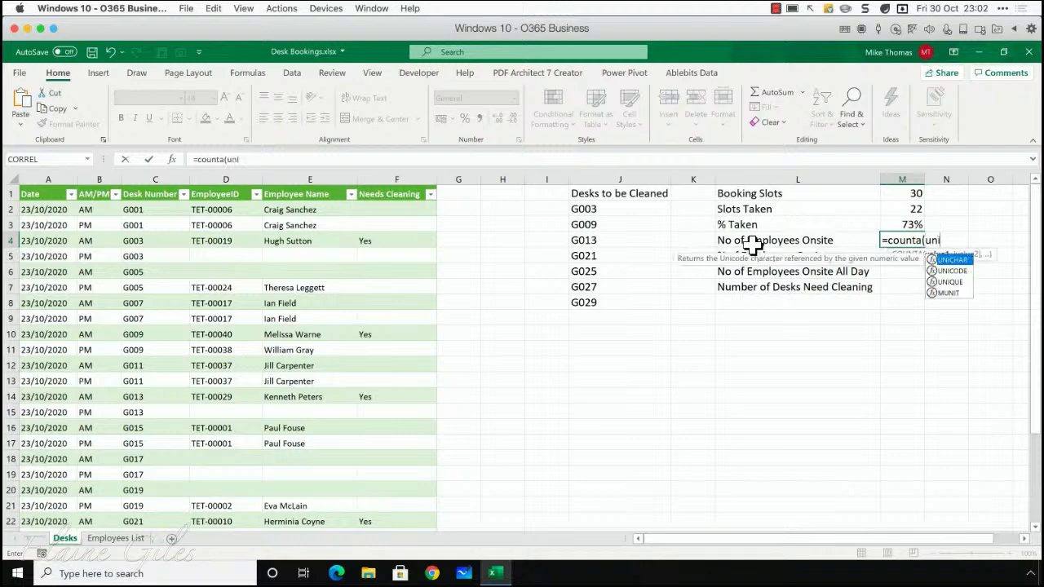
key(Down)
key(Down)
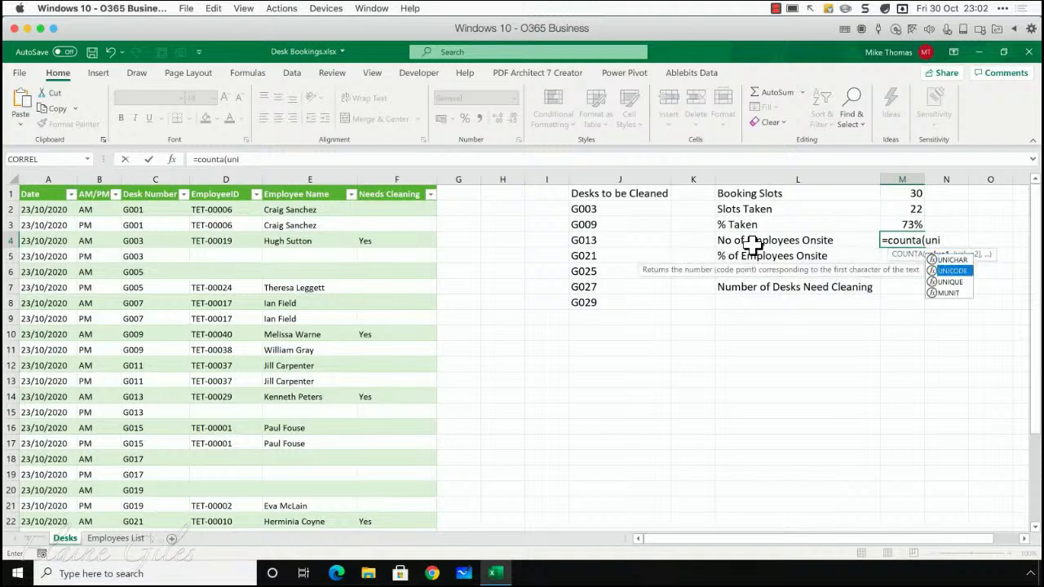
key(Tab)
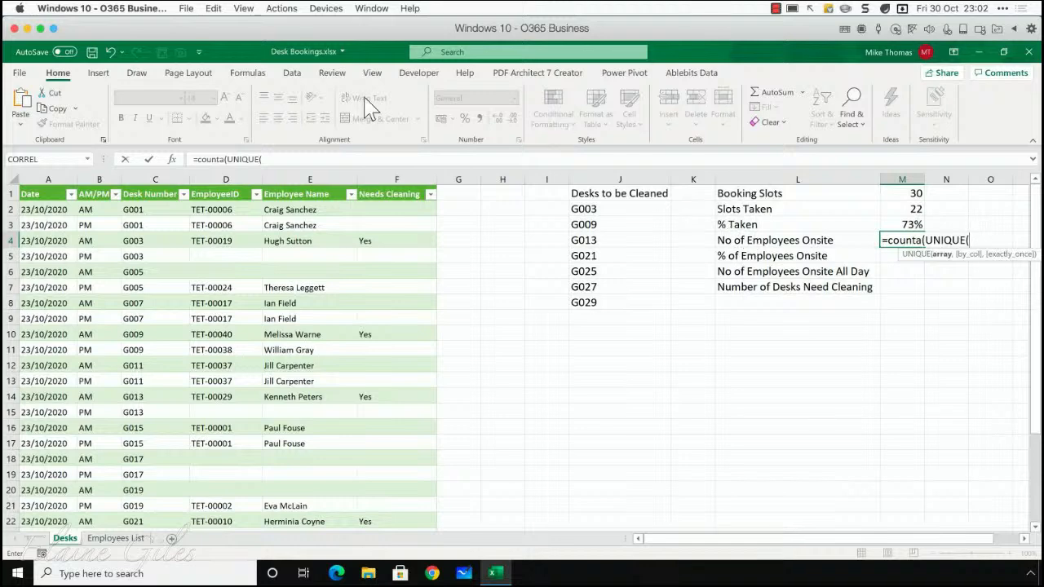
Nest FILTER inside UNIQUE in the M4 formula, with tblBookings[EmployeeID] as the array to filter
click(273, 160)
text(f)
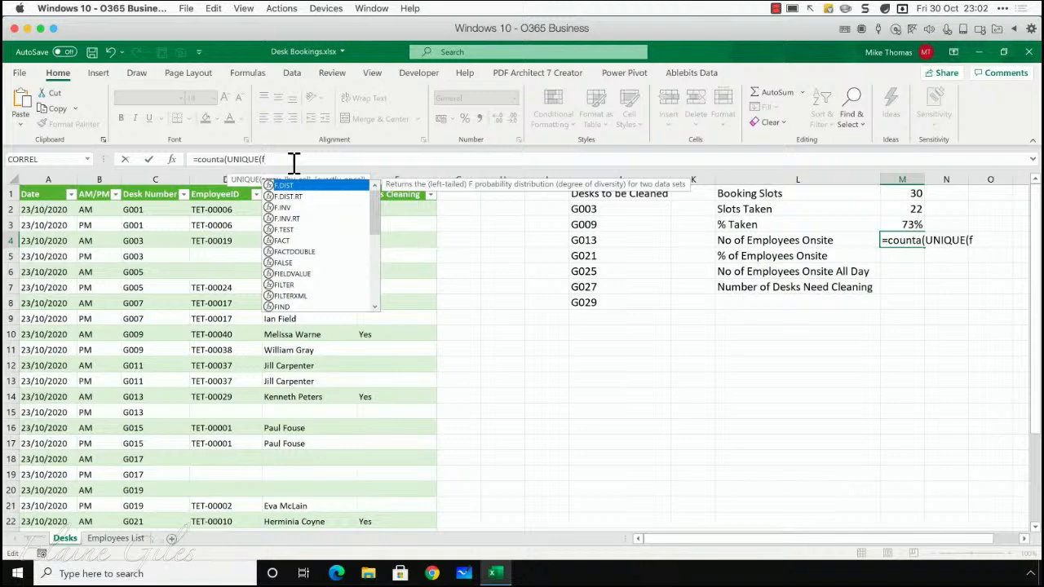
text(ilter)
key(Tab)
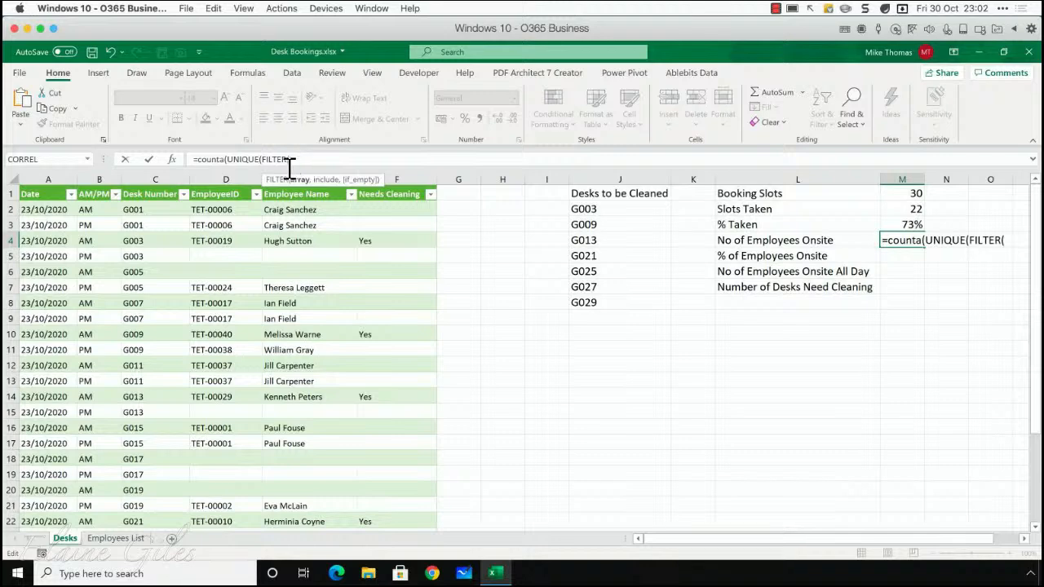
drag(215, 208, 222, 511)
text(,)
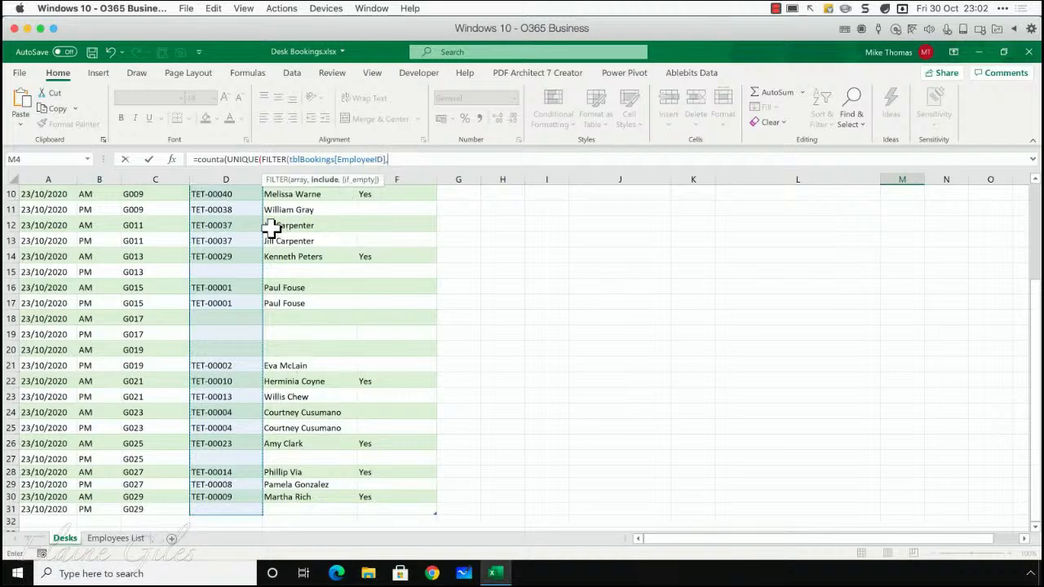
Add the FILTER condition tblBookings[EmployeeID]<>"", complete the M4 formula and reselect its result cell
scroll(231, 251, up, 3)
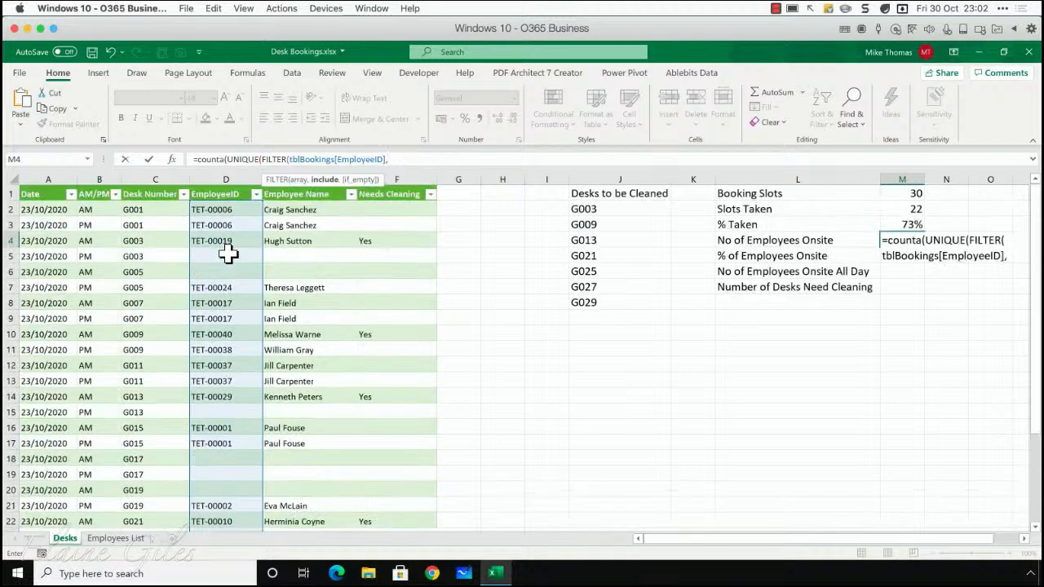
drag(226, 210, 226, 497)
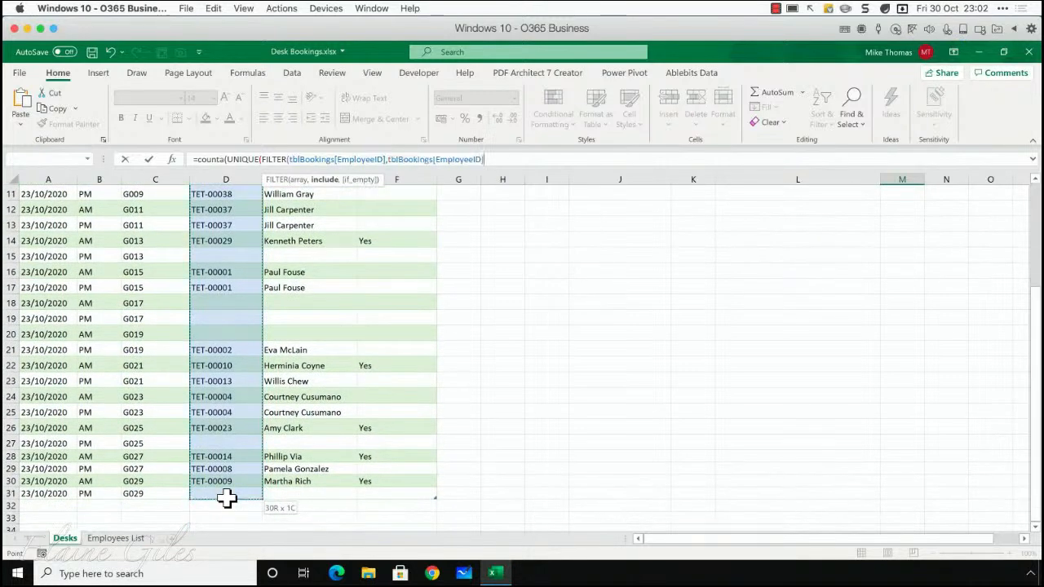
text(<)
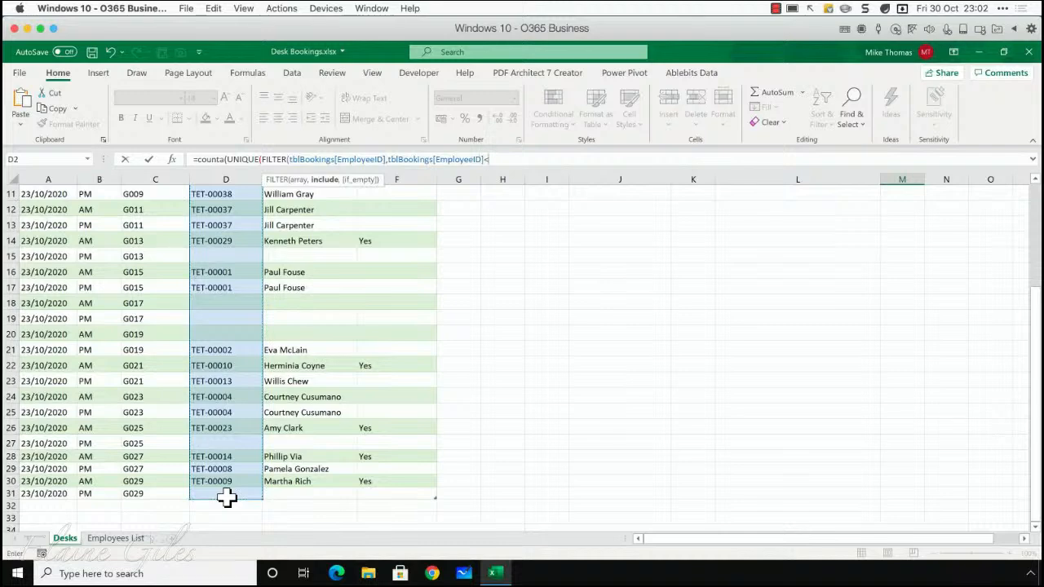
text(>""))))
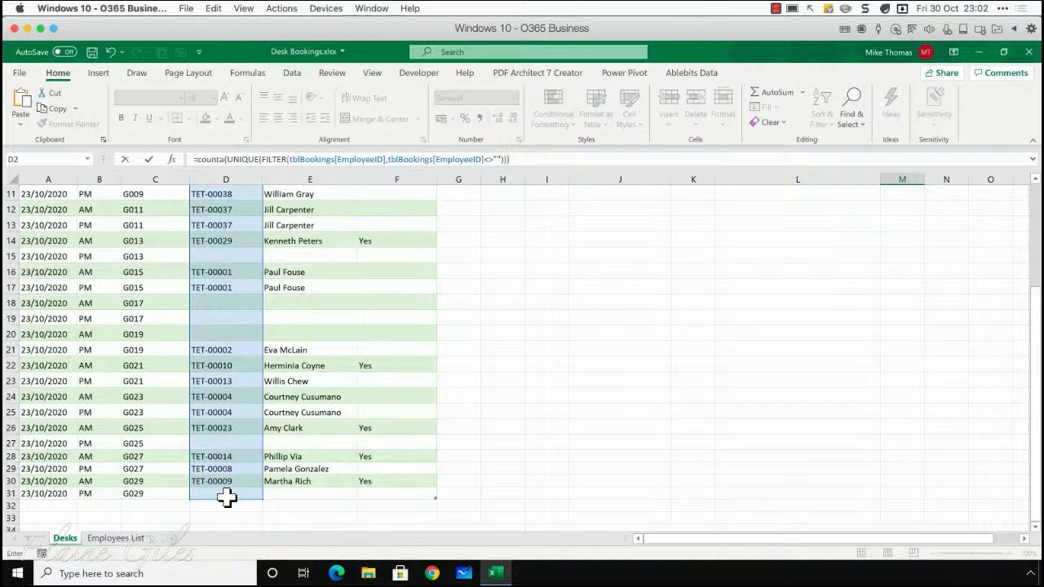
key(Return)
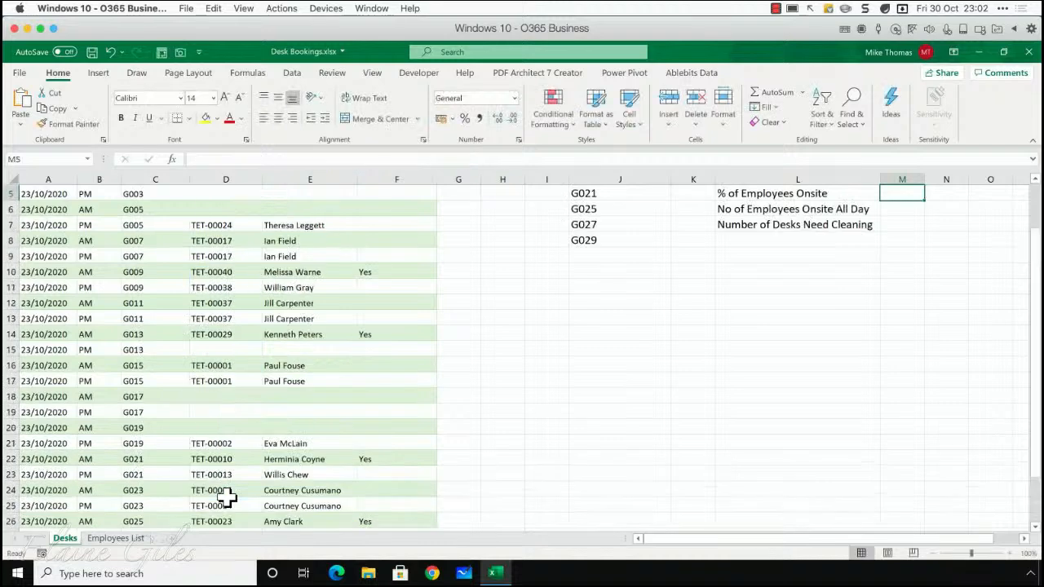
key(Up)
key(Up)
key(Up)
key(Down)
key(Down)
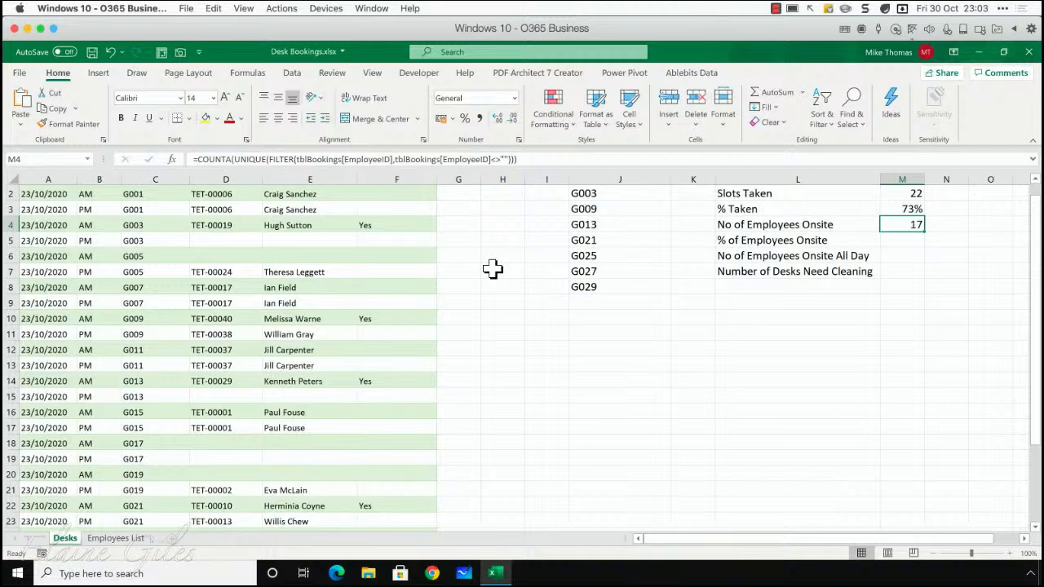
Start the % of Employees Onsite formula in cell M5, dividing M4 by a COUNTA function
key(Down)
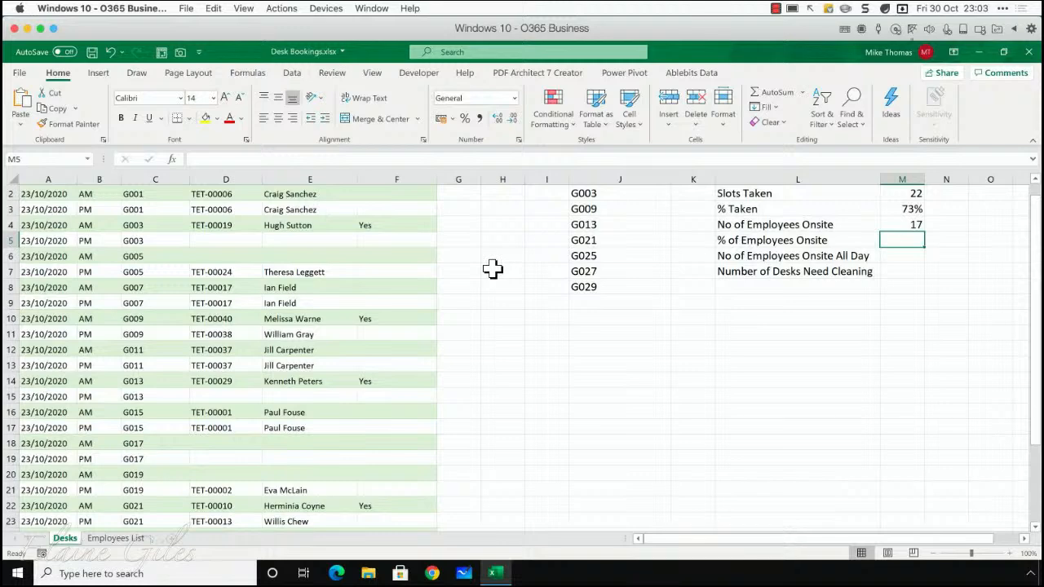
text(=)
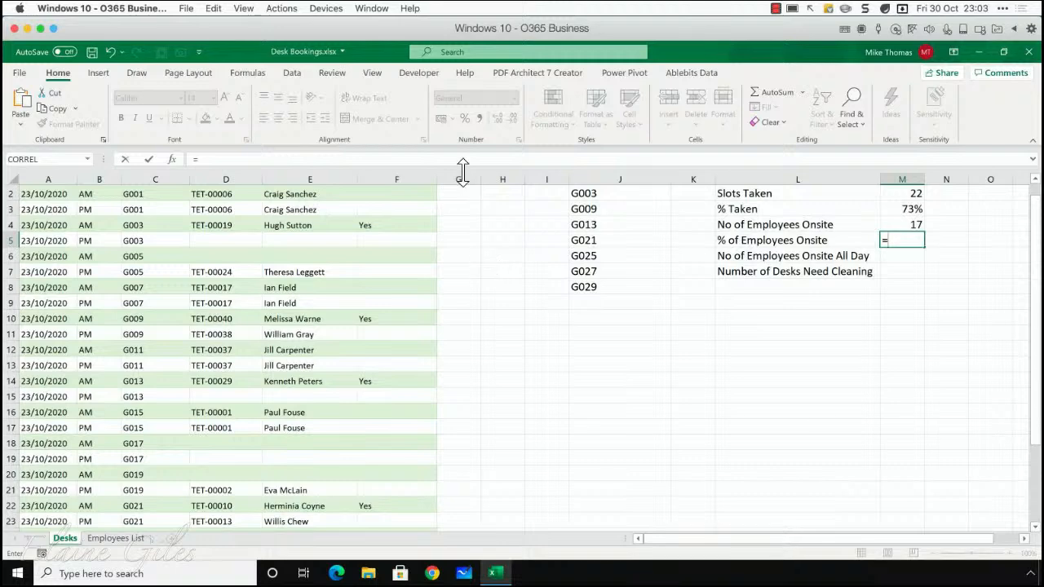
scroll(915, 241, up, 1)
click(905, 240)
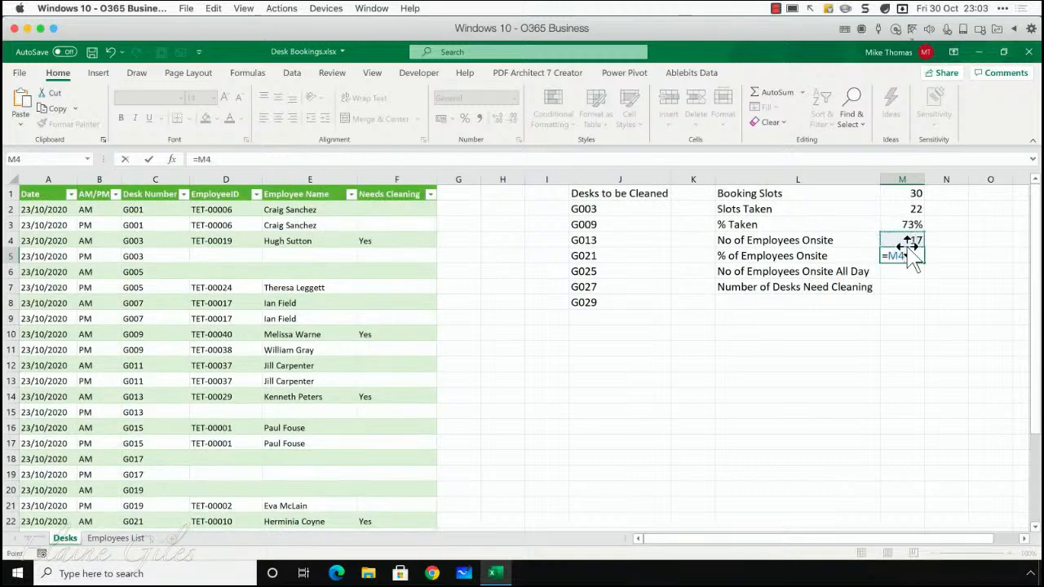
text(/count)
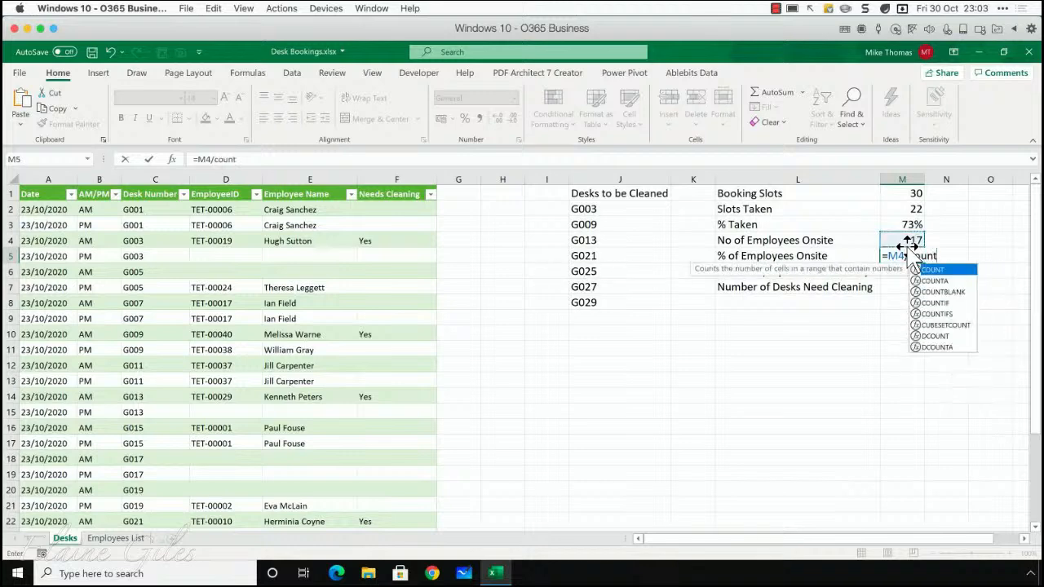
key(Down)
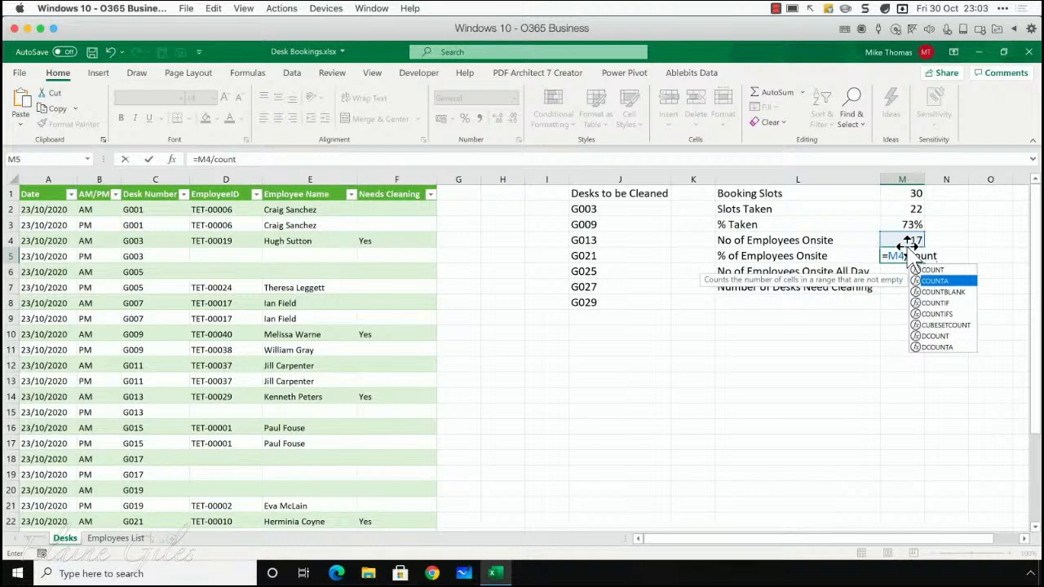
key(Tab)
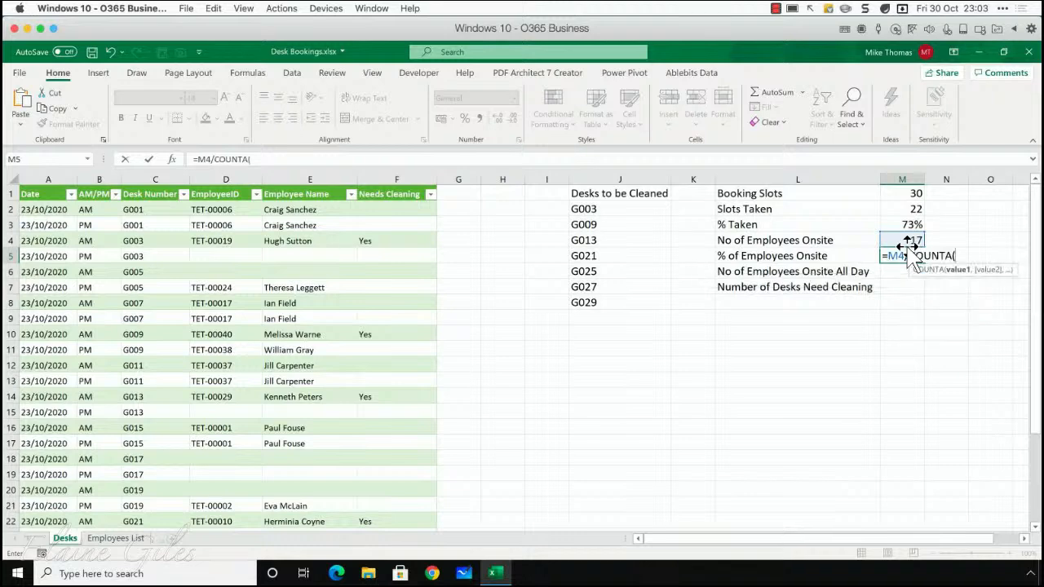
Complete the M5 formula by counting EmployeesList[Employee Number] and format the cell as a percentage
click(118, 539)
drag(119, 204, 145, 505)
text())
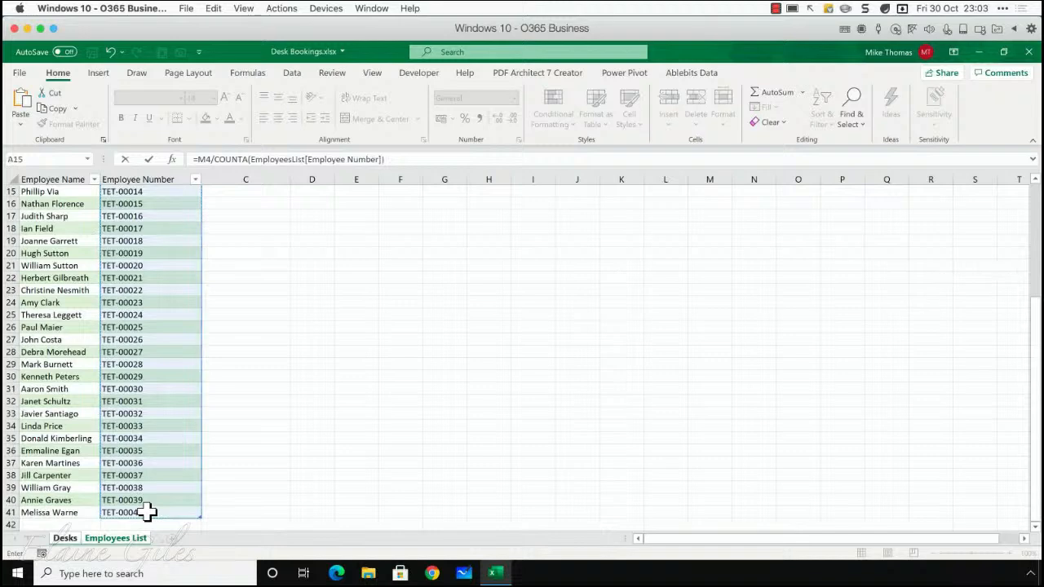
key(Return)
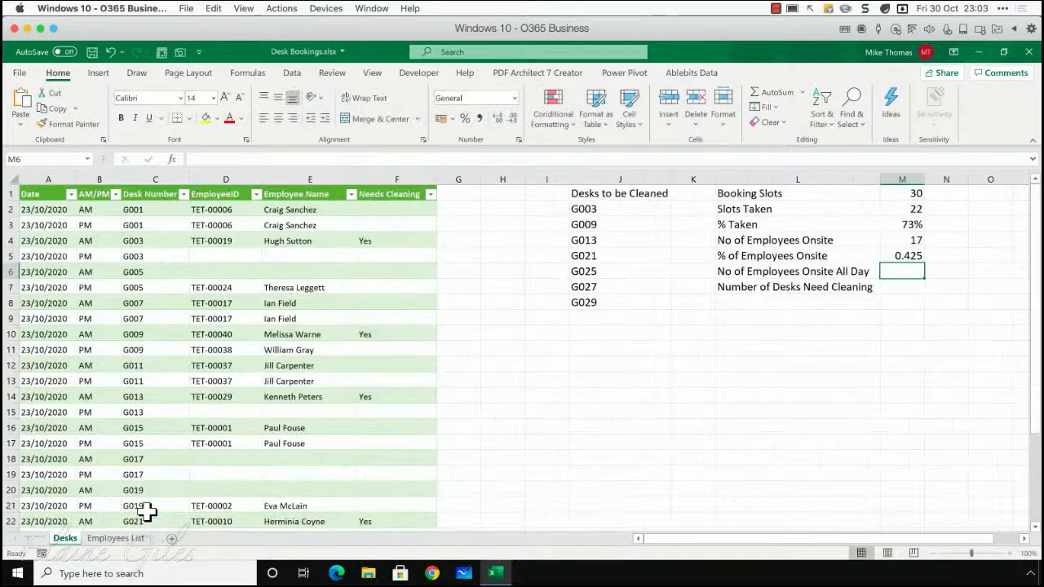
click(911, 256)
click(465, 118)
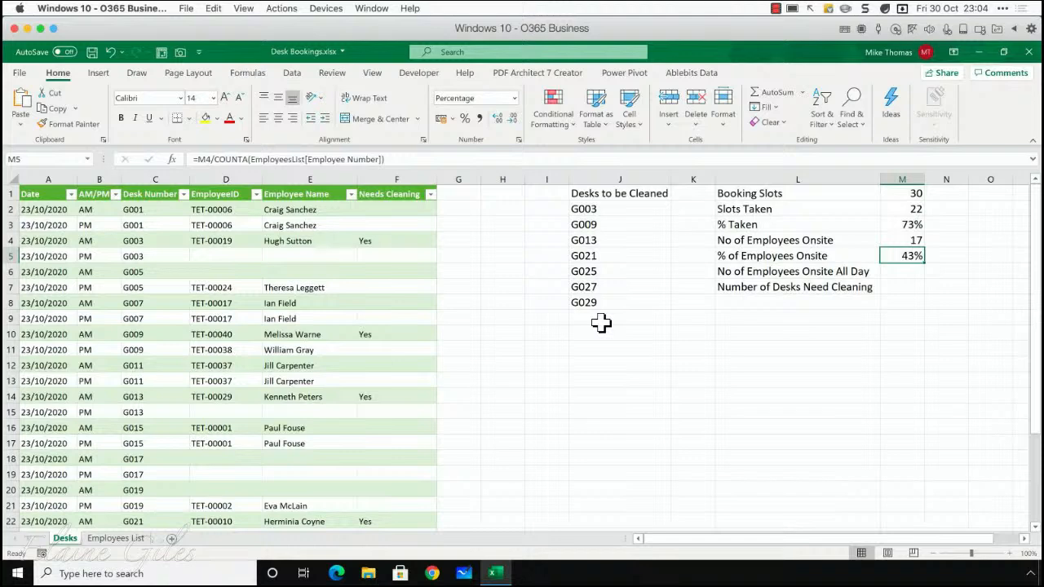
Paste =COUNTA(UNIQUE(FILTER(tblBookings[EmployeeID],COUNTIF(tblBookings[EmployeeID],tblBookings[EmployeeID])>1))) into M6 to count employees onsite all day
click(738, 271)
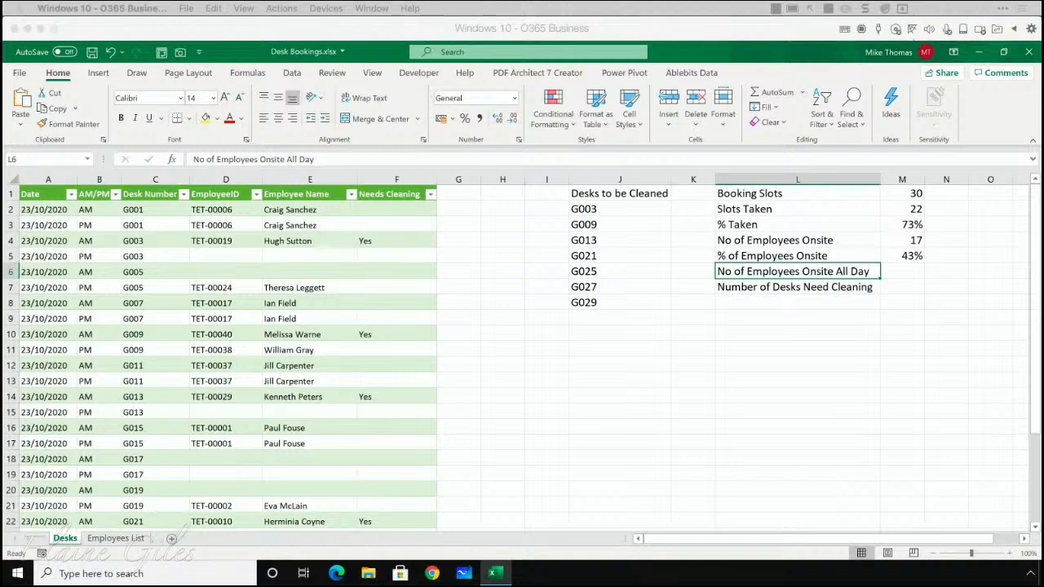
click(897, 273)
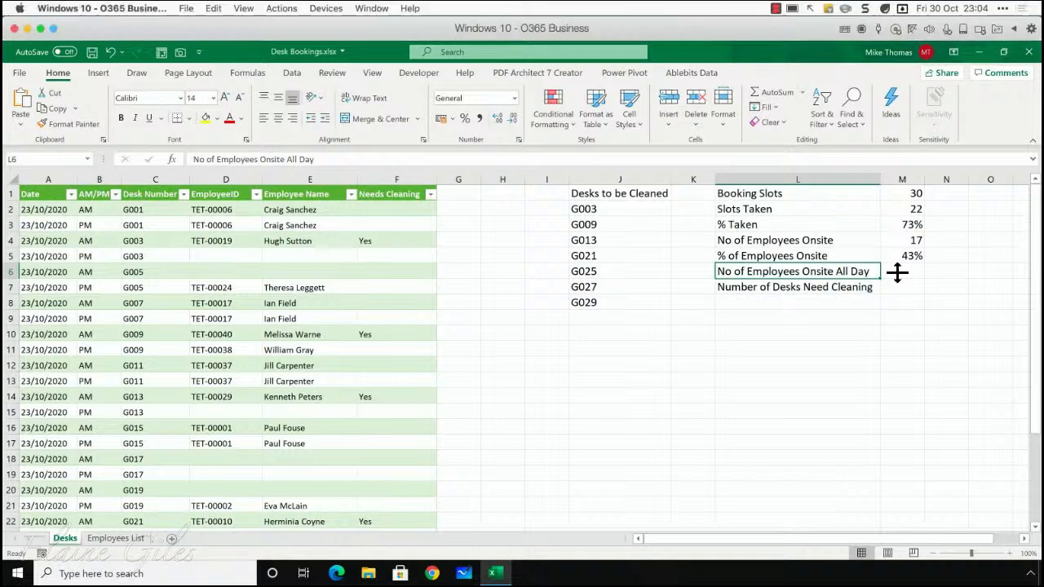
double_click(897, 274)
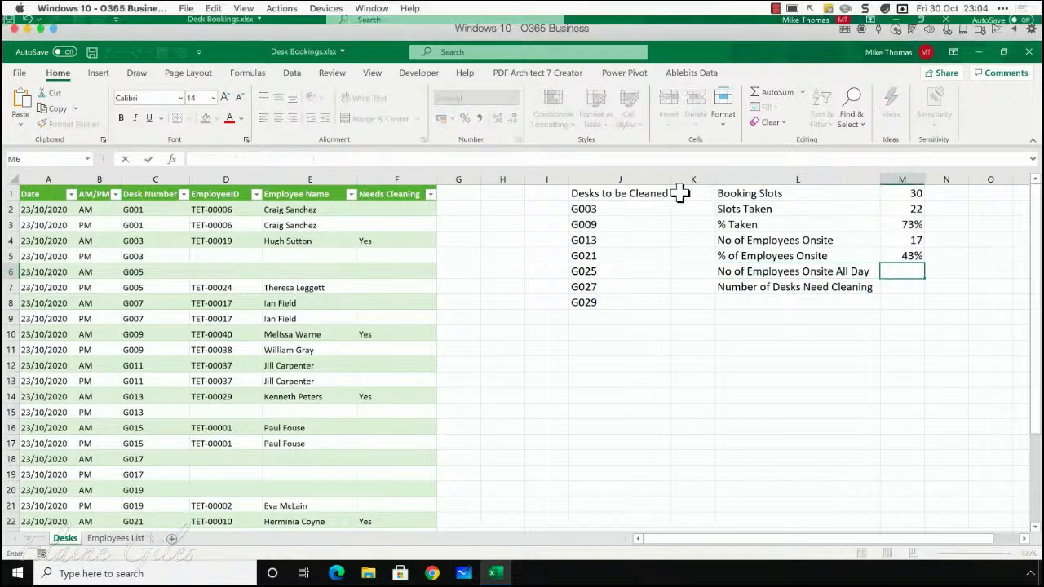
text(=COUNTA(UNIQUE(FILTER(tblBookings[EmployeeID],COUNTIF(tblBookings[EmployeeID],tblBookings[EmployeeID])>1))))
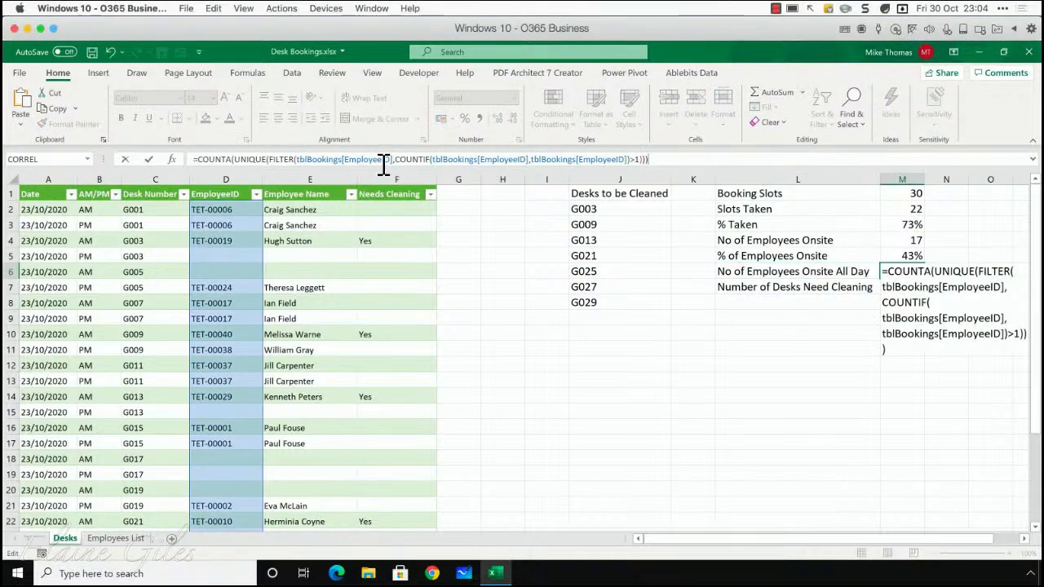
key(Return)
key(Up)
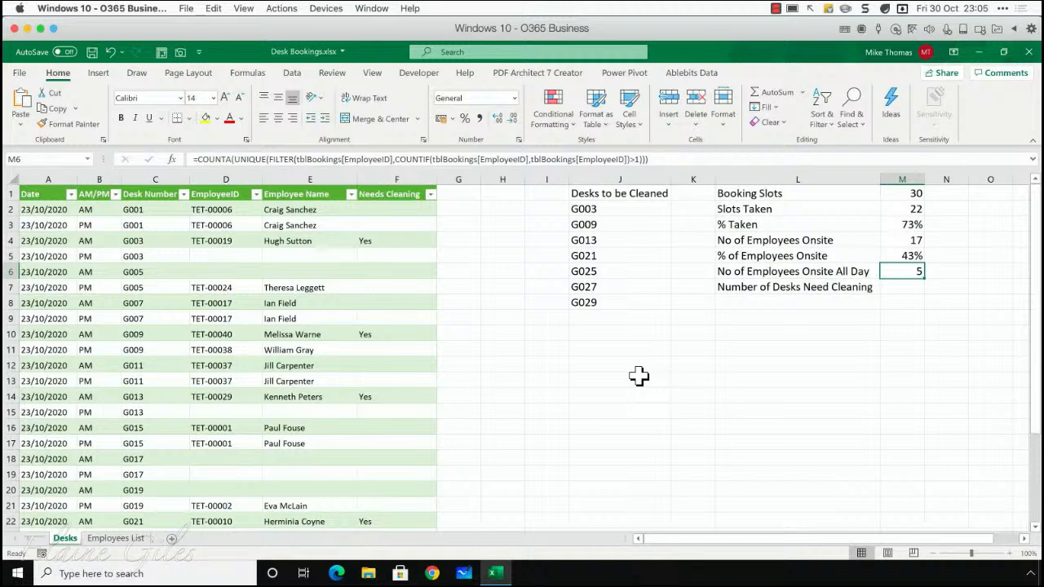
Examine the >1 criterion and the COUNTIF part of the M6 formula, leaving the formula unedited
click(631, 159)
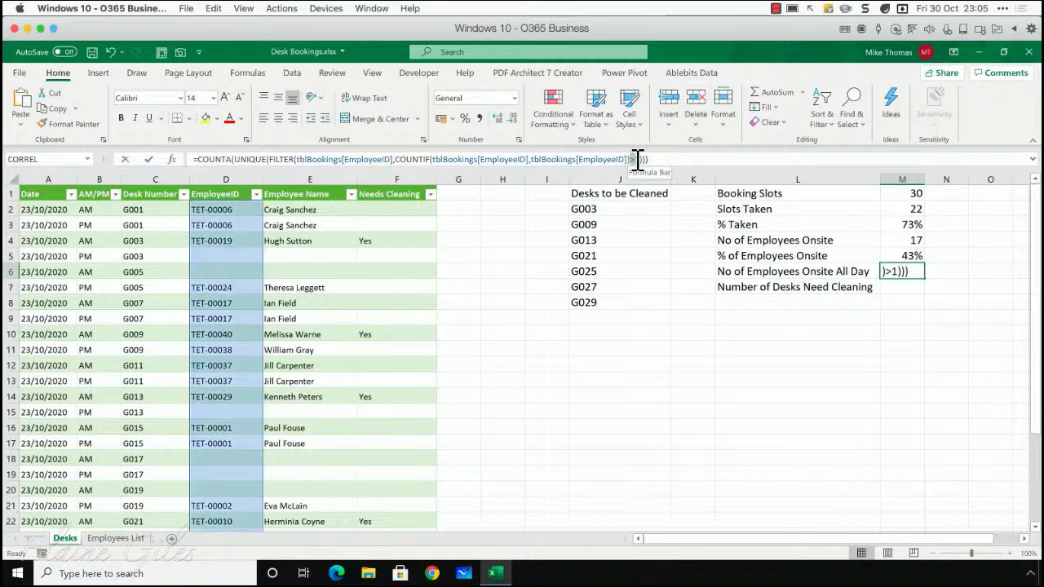
key(ctrl+Return)
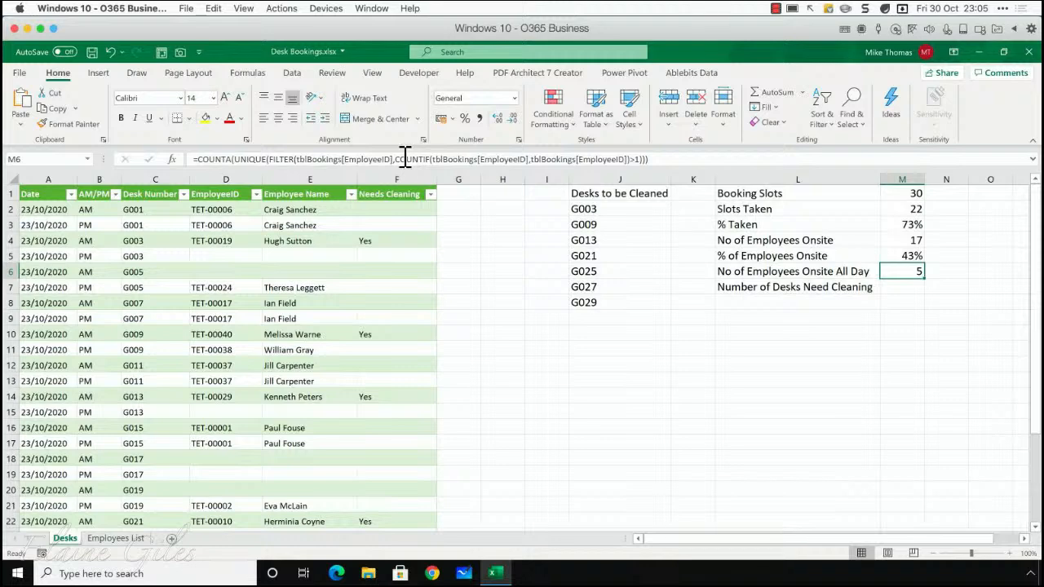
drag(398, 159, 636, 159)
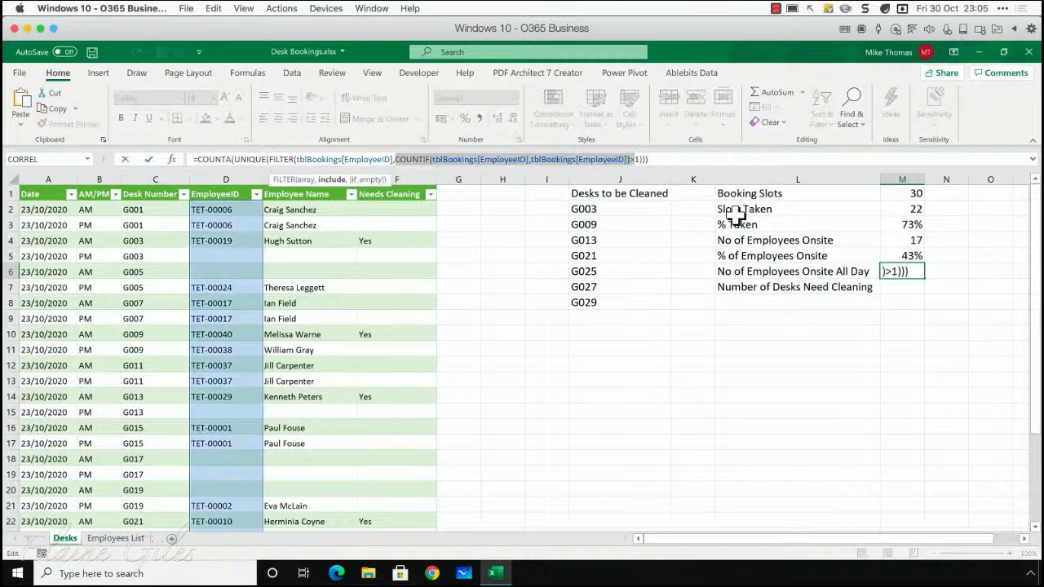
key(Escape)
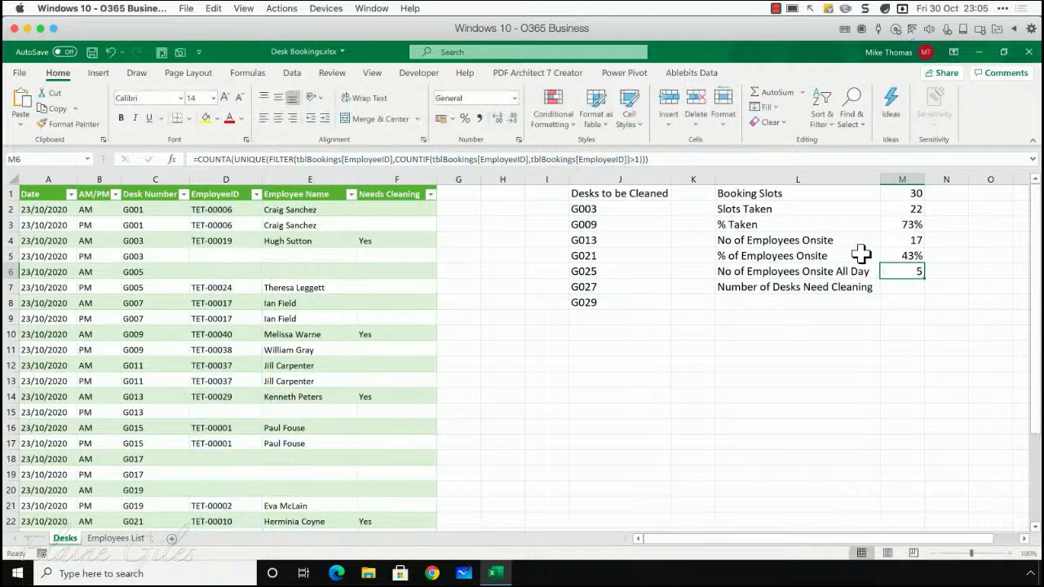
Count the desks that need cleaning in cell M7 with =COUNTA(J2#), referencing the Desks to be Cleaned list
click(897, 289)
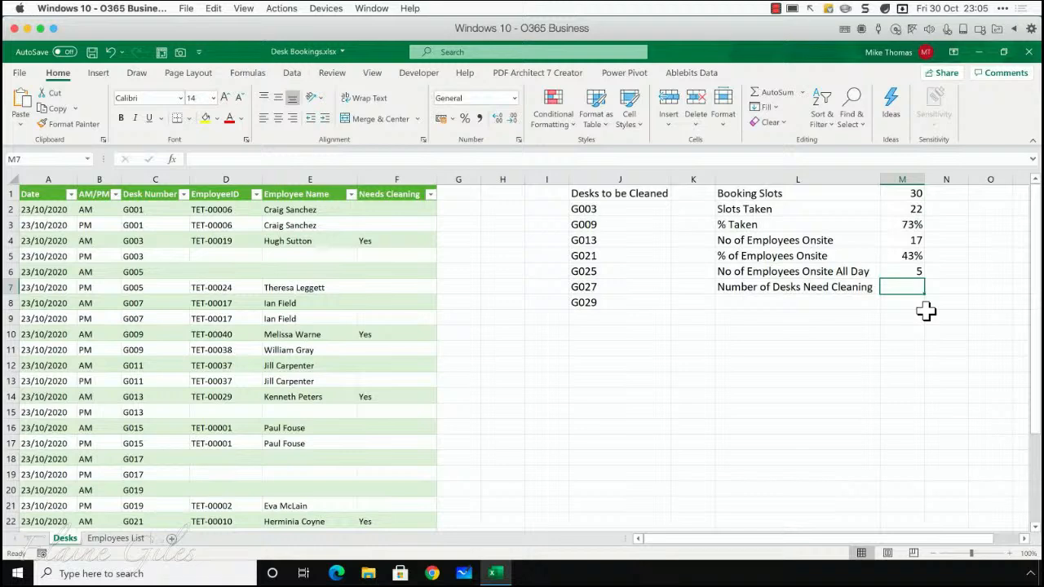
text(=counta()
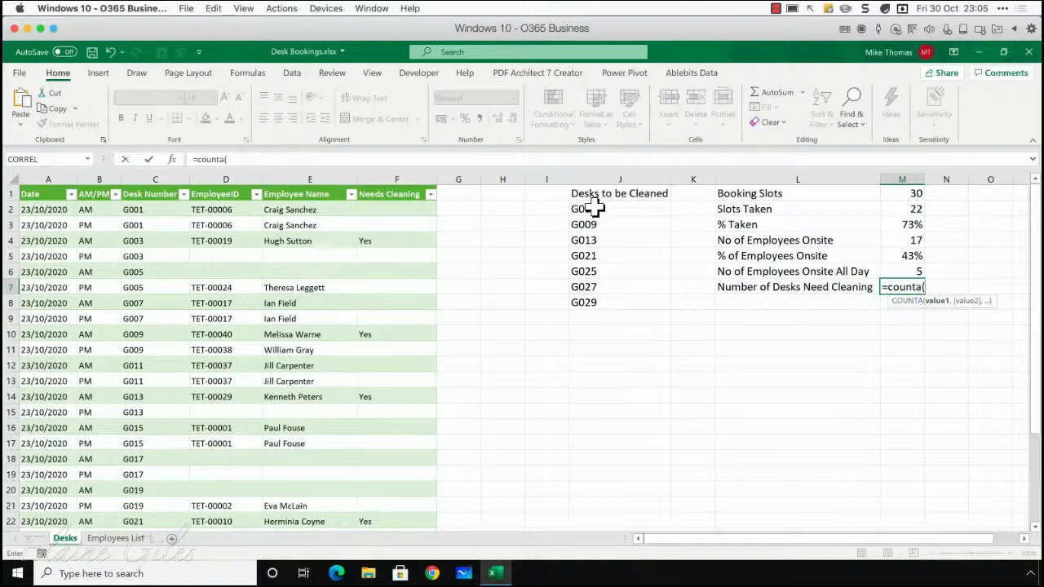
drag(596, 208, 607, 303)
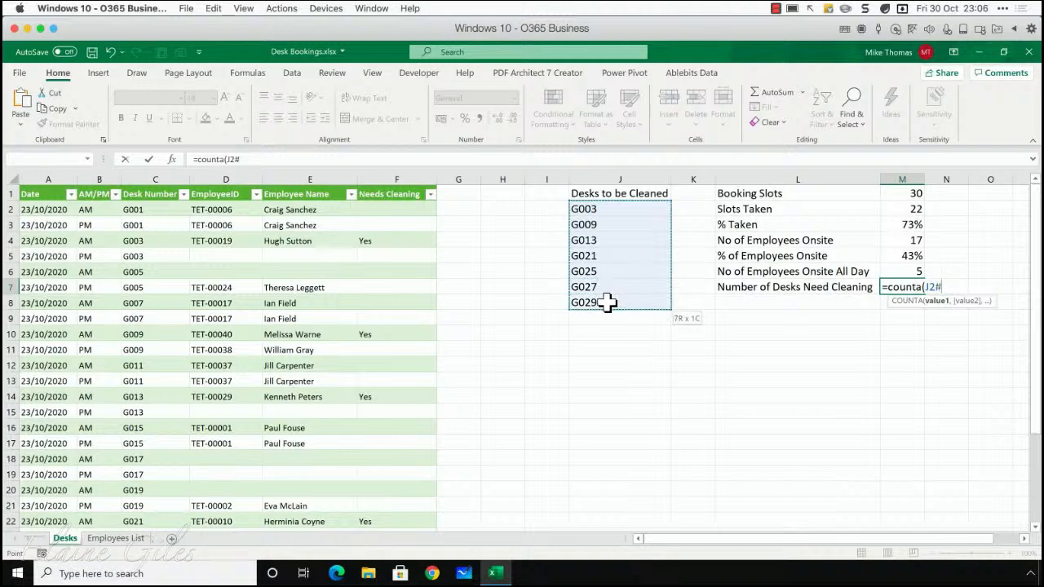
drag(608, 303, 608, 302)
text())
key(ctrl+Return)
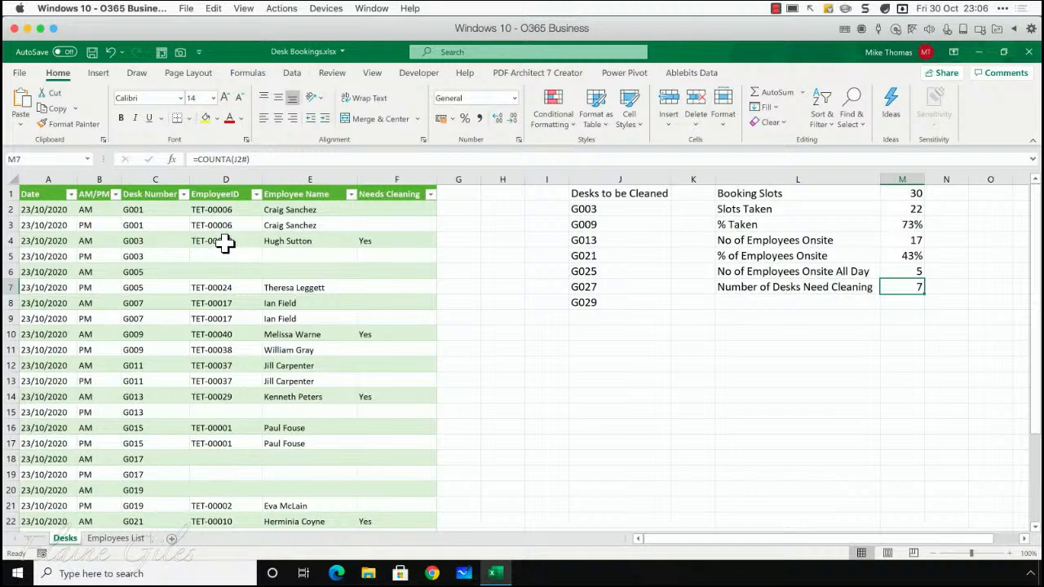
Copy the EmployeeID of desk G003's AM booking into its empty PM booking in cell D5
drag(225, 242, 252, 245)
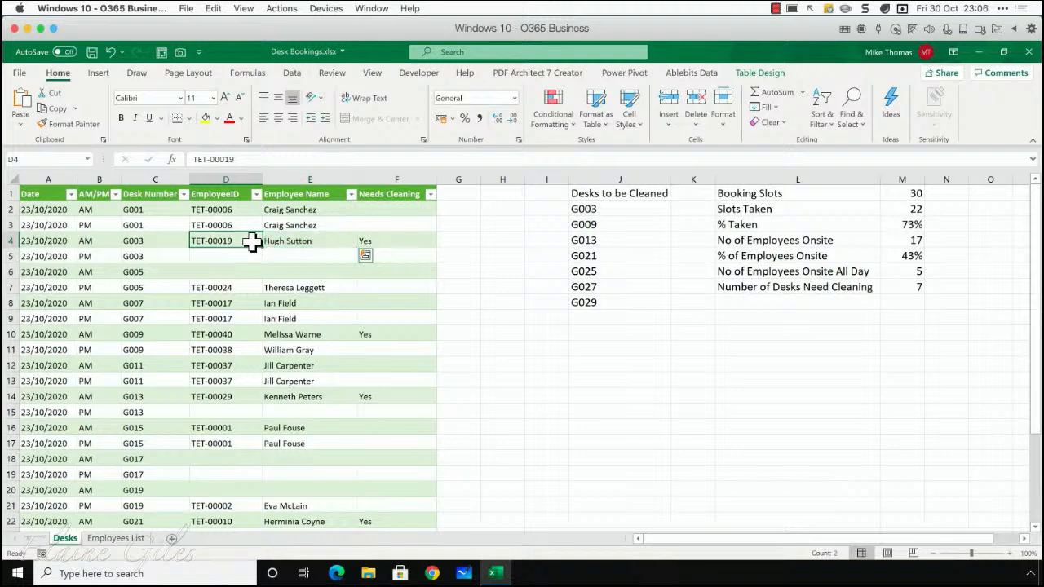
key(ctrl+c)
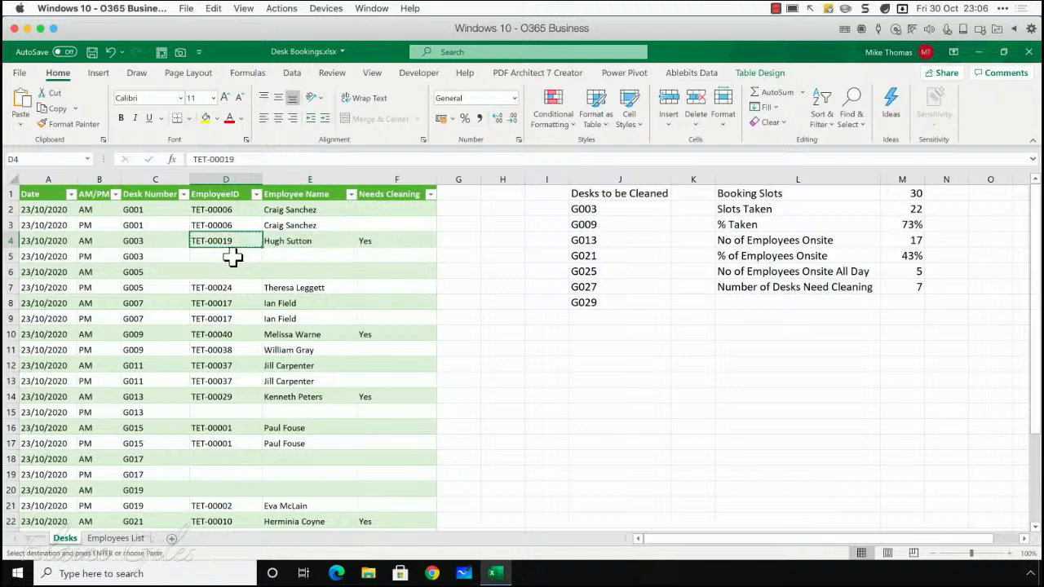
click(234, 257)
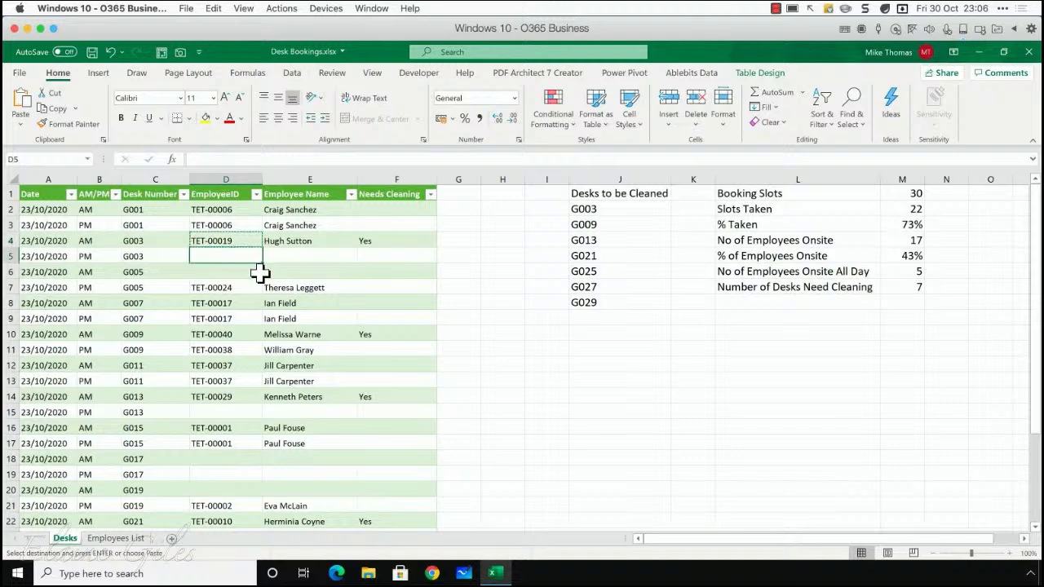
key(ctrl+v)
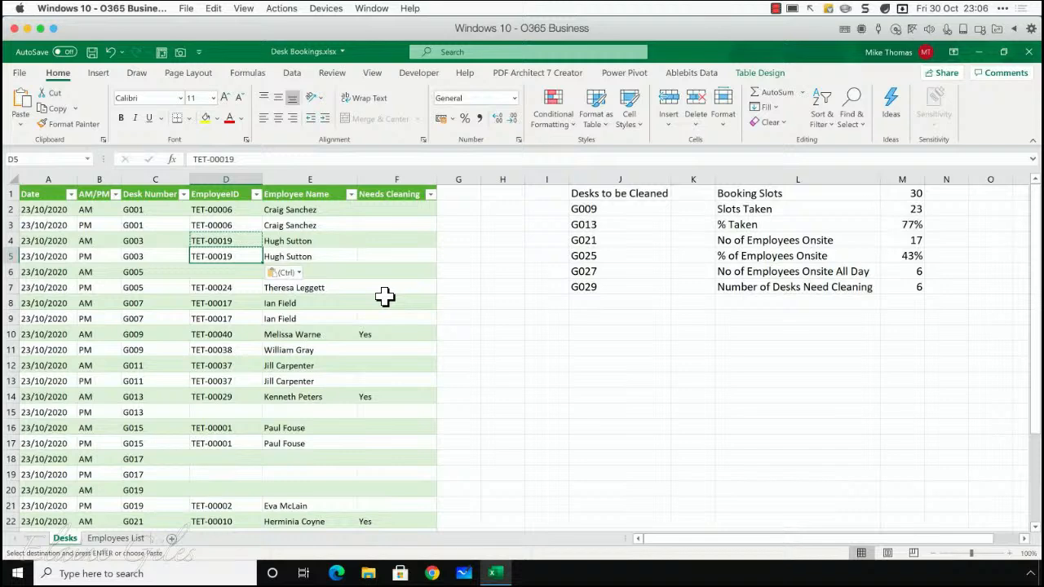
Check the all-day attendance count in M6, the cleaning count in M7 and the Desks to be Cleaned list in J2:J7
click(909, 270)
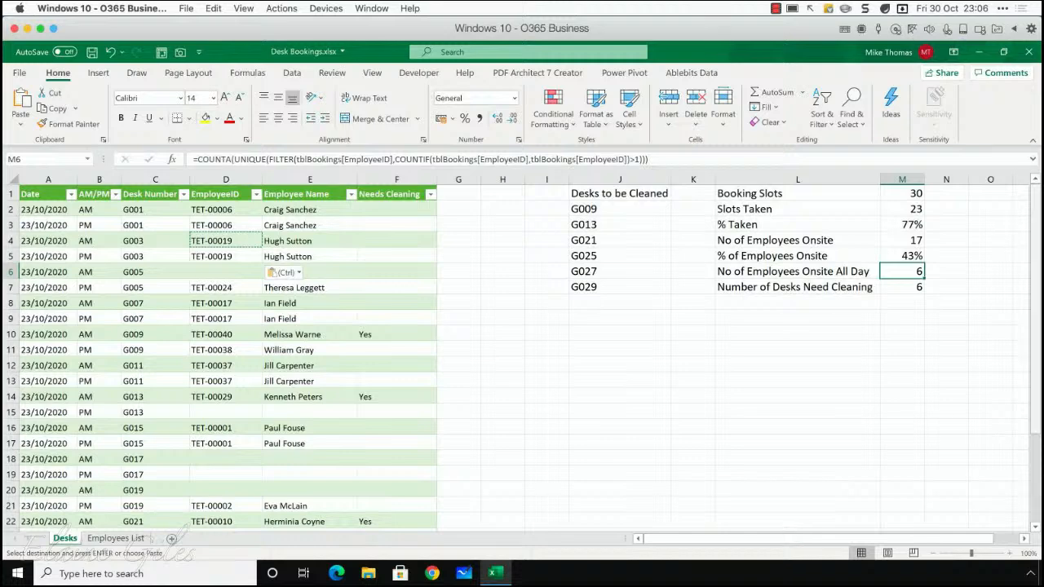
click(909, 285)
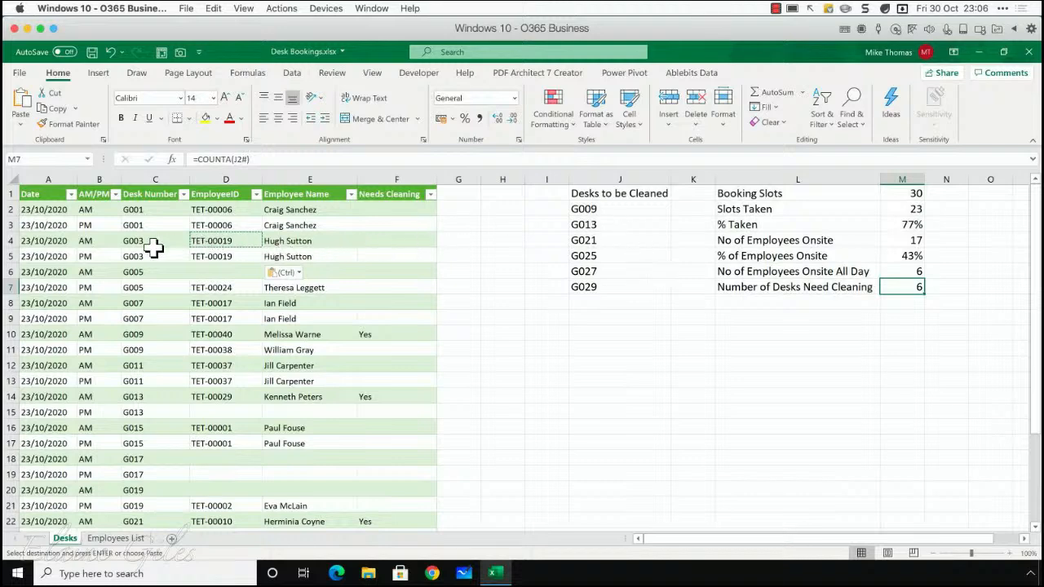
drag(592, 210, 601, 286)
key(Escape)
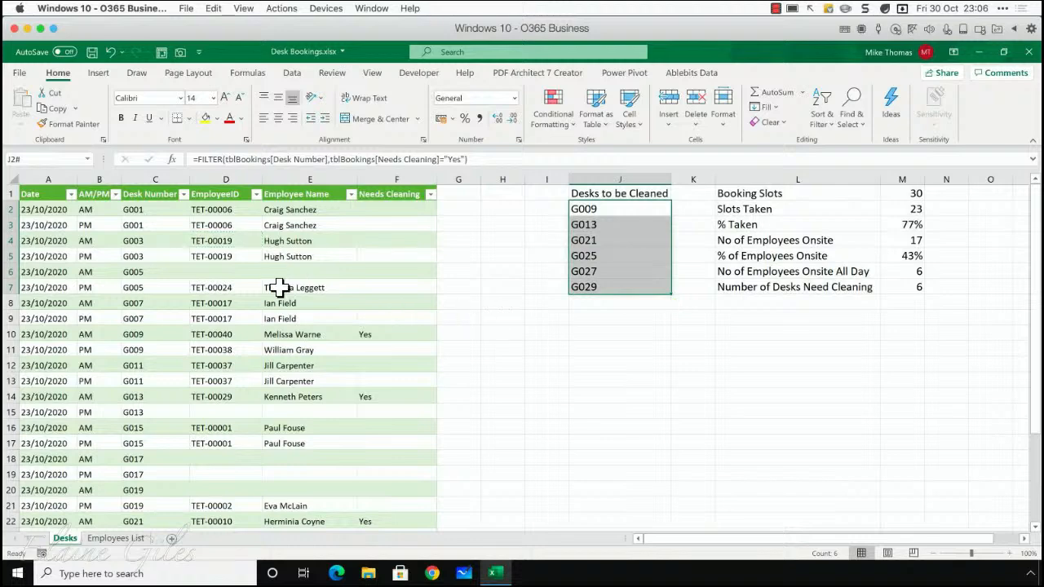
Clear the EmployeeID of desk G003's PM booking in D5 and review the statistics in L6:M7 and the Needs Cleaning column
click(230, 260)
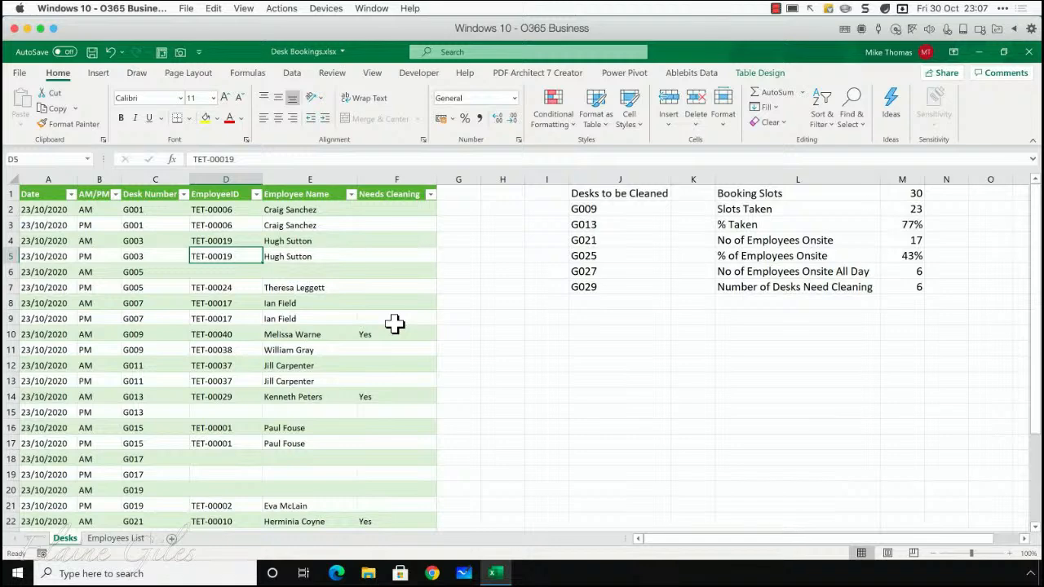
key(Delete)
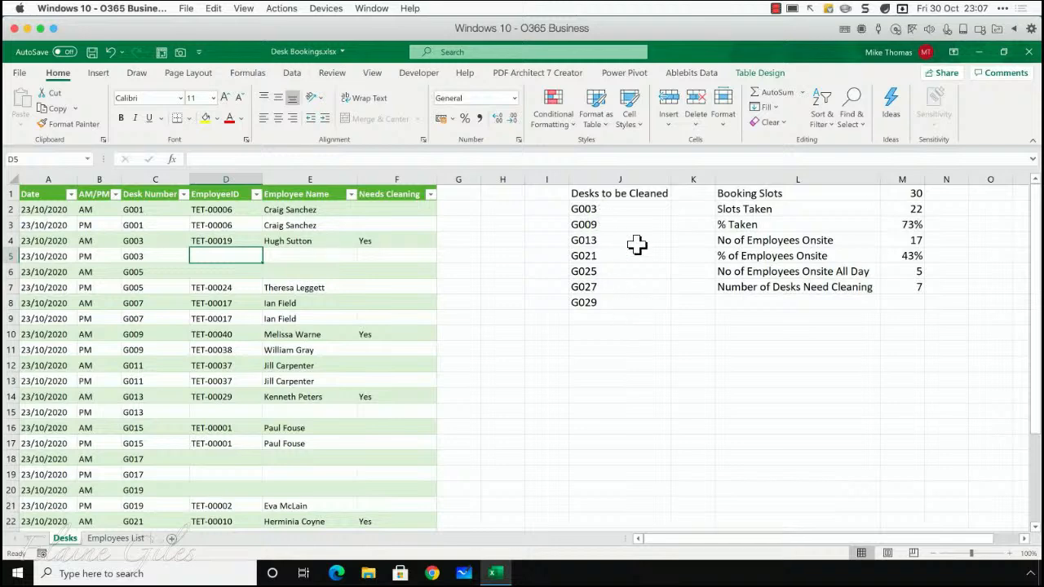
drag(919, 277, 839, 285)
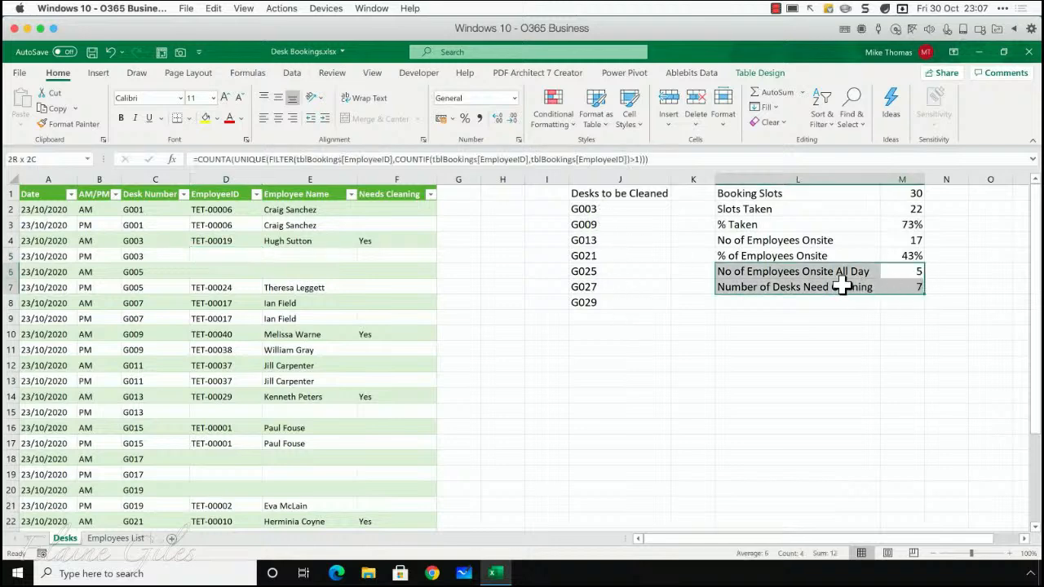
click(901, 287)
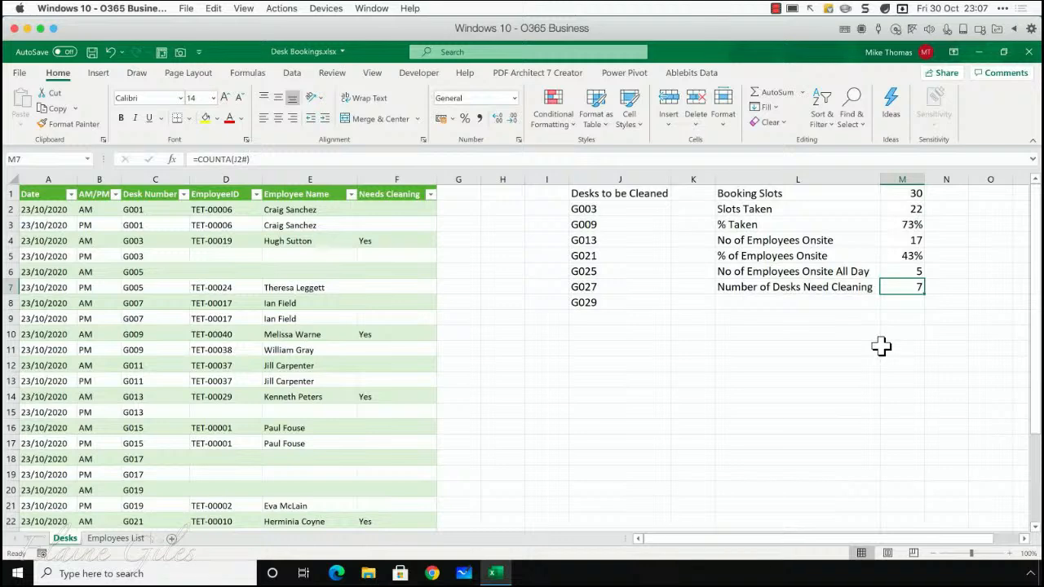
click(413, 178)
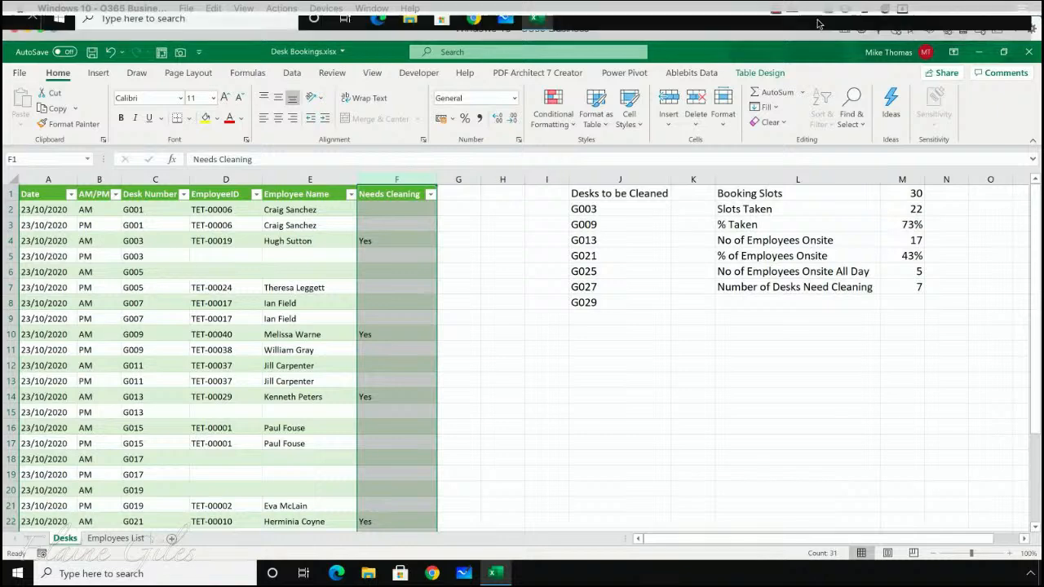
click(775, 8)
click(803, 24)
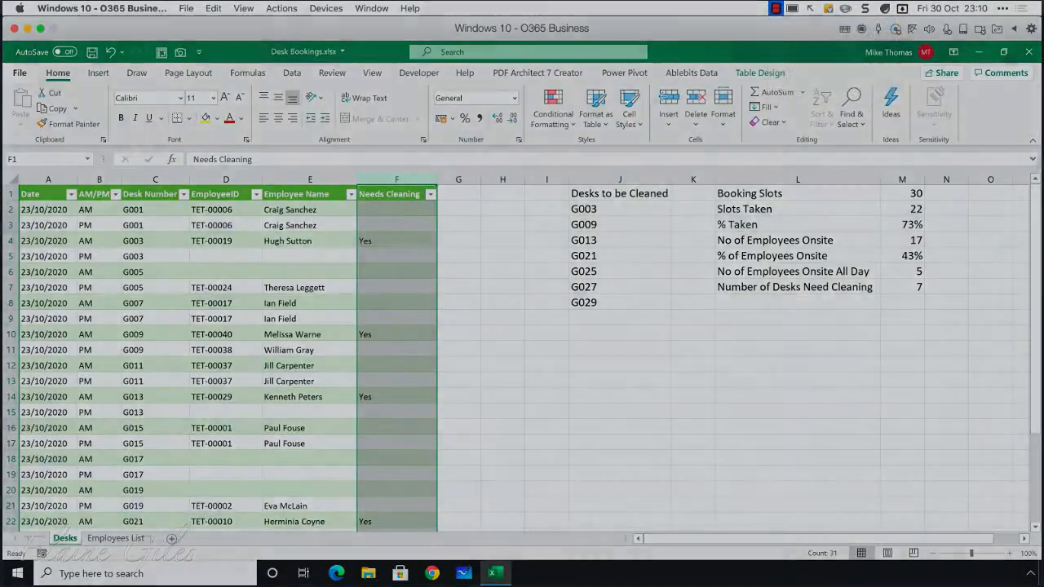
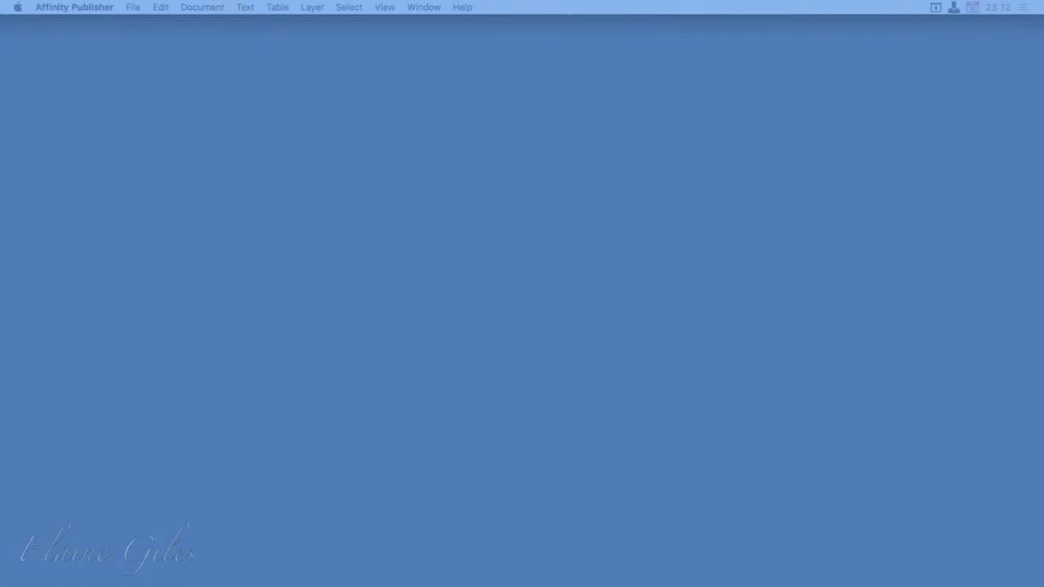
Switch from Affinity Publisher to Affinity Designer and bring up the battery-half-outline.svg document
key(alt+space)
text(des)
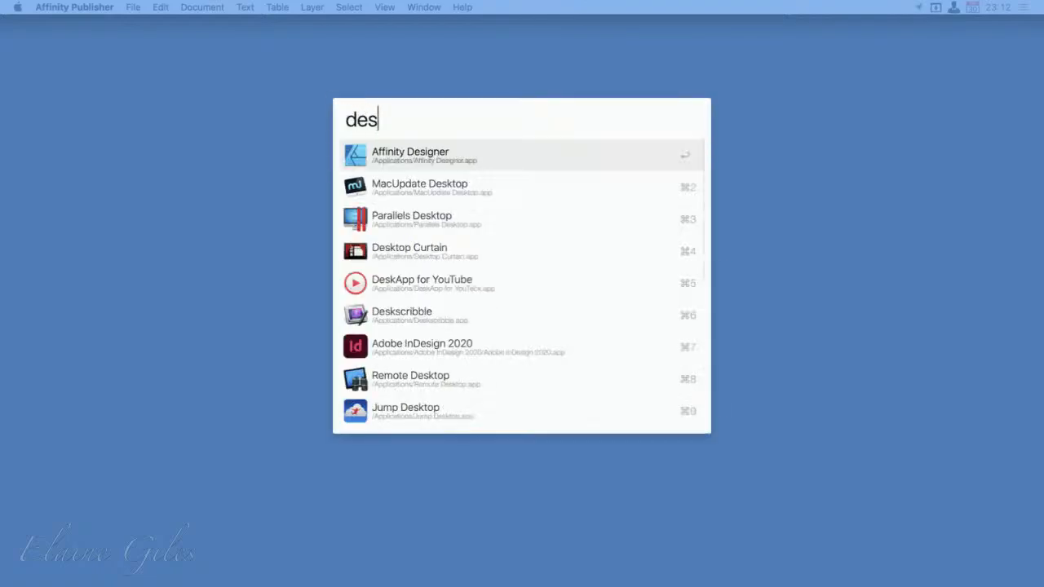
key(Return)
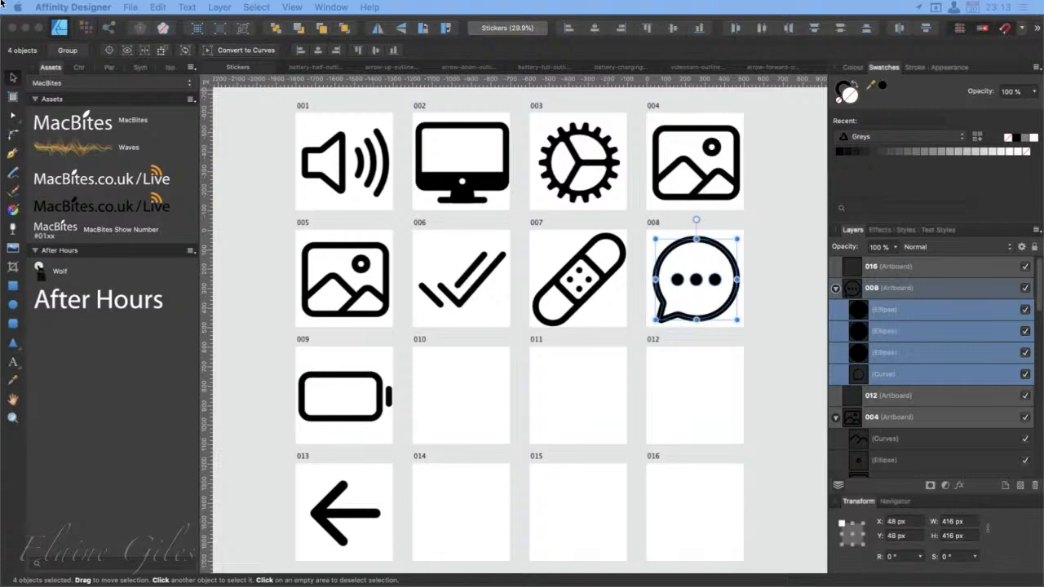
key(alt+Tab)
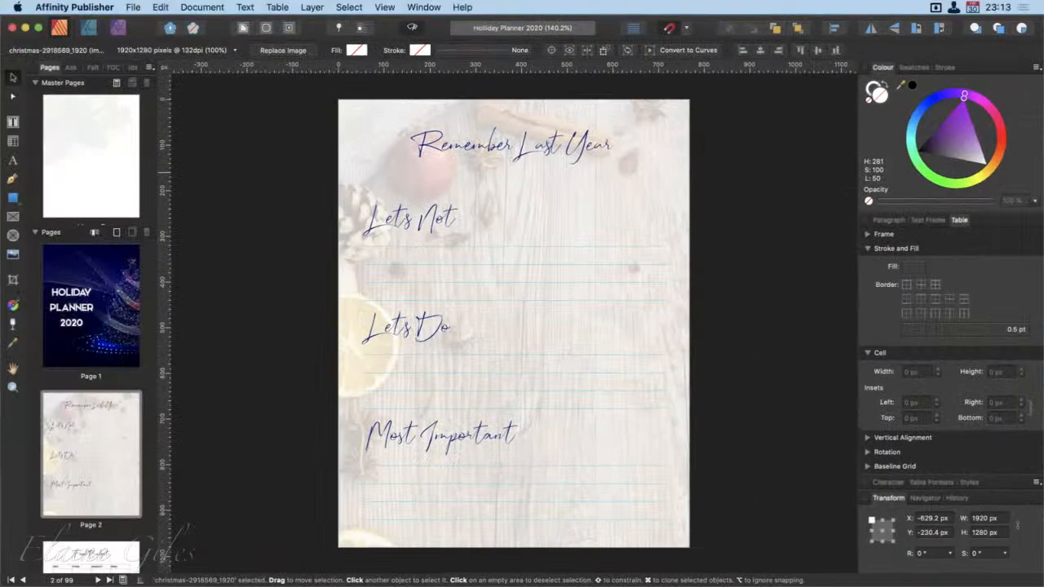
click(92, 308)
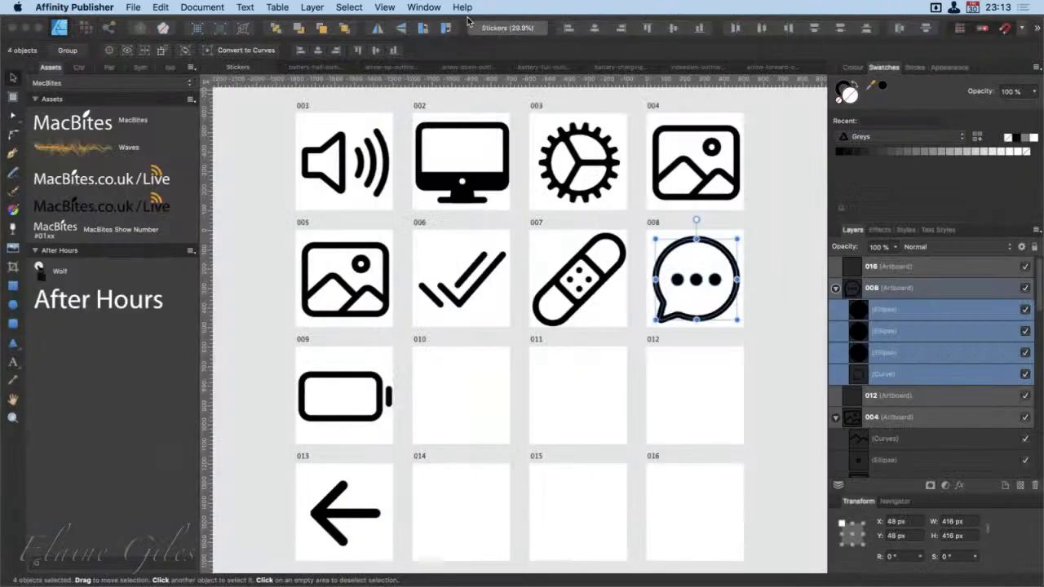
click(565, 50)
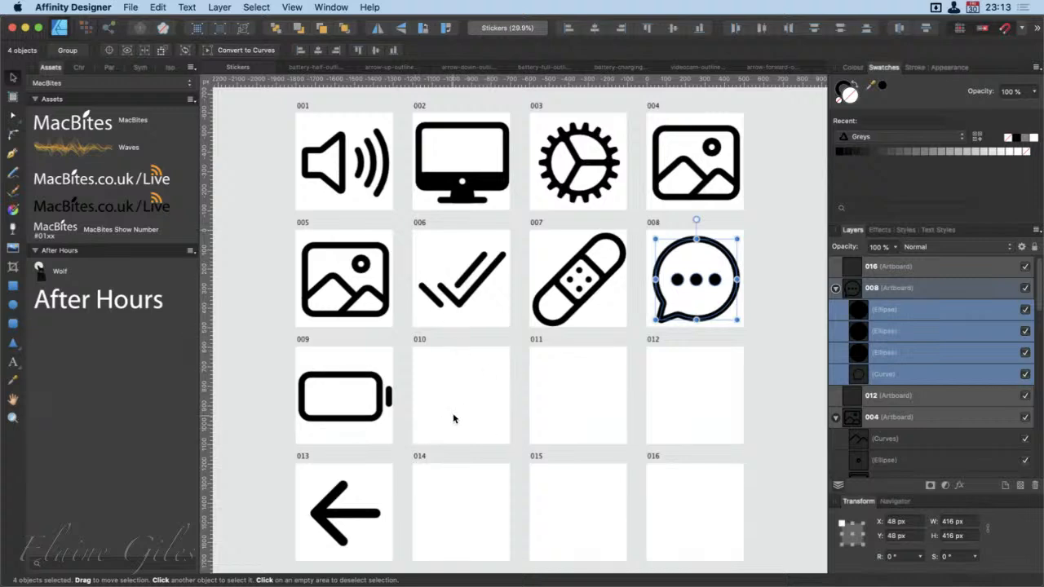
click(318, 69)
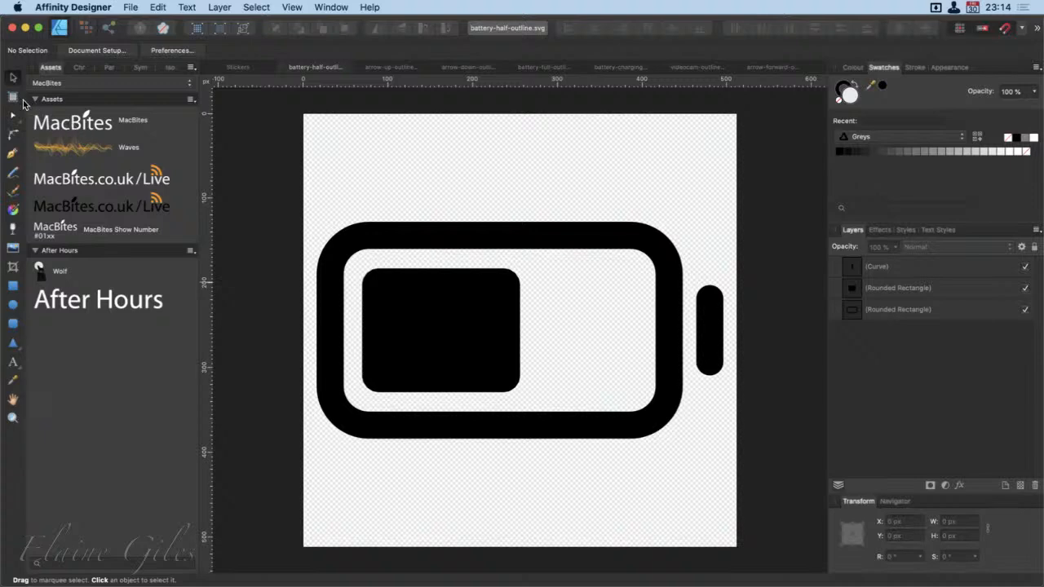
mouse_move(22, 97)
mouse_down()
mouse_move(75, 230)
mouse_move(291, 380)
mouse_up()
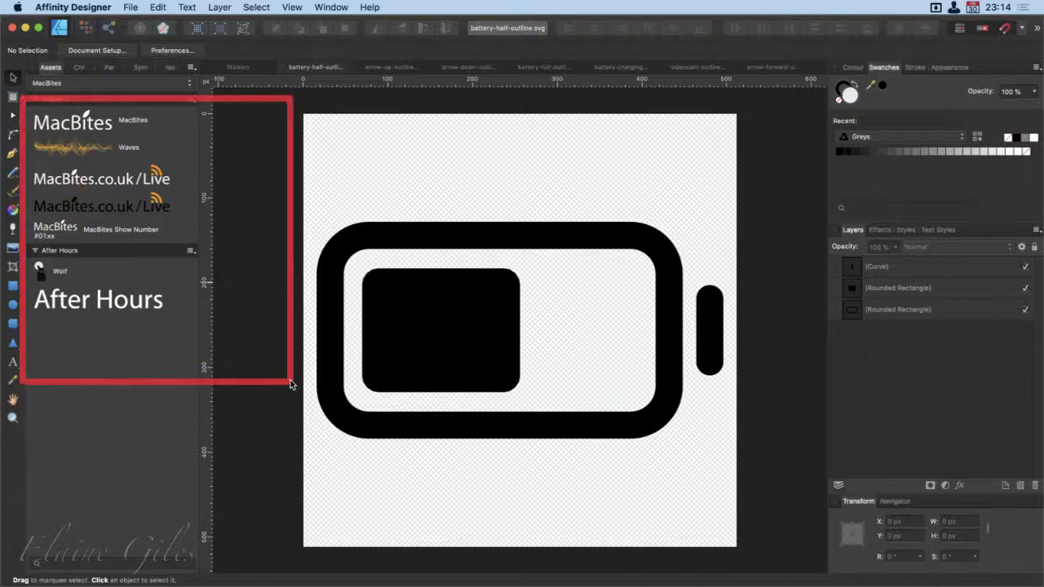
mouse_move(53, 450)
mouse_down()
mouse_move(4, 419)
mouse_move(3, 135)
mouse_up()
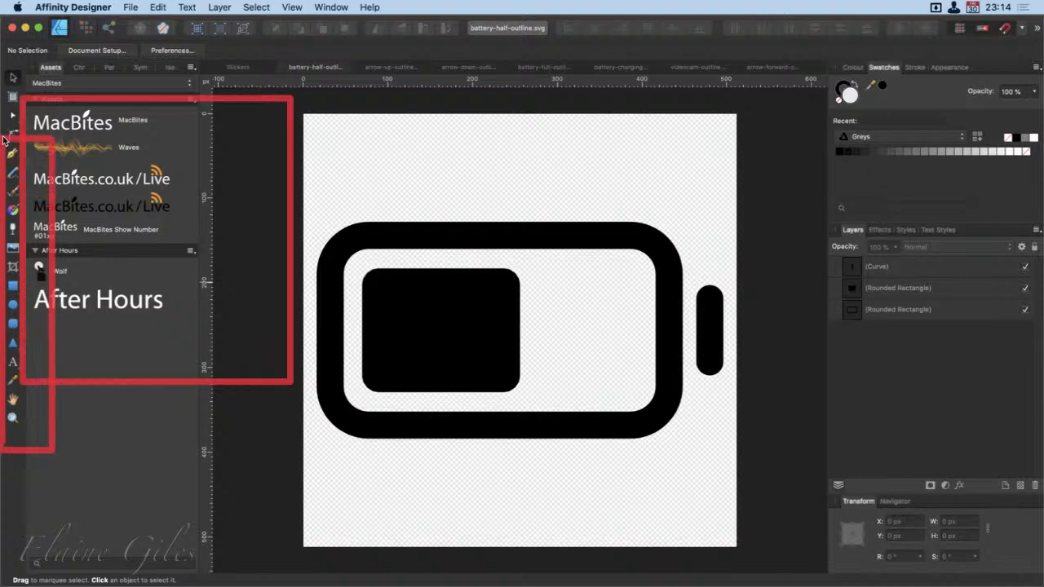
mouse_move(2, 36)
mouse_down()
mouse_move(82, 65)
mouse_move(262, 58)
mouse_up()
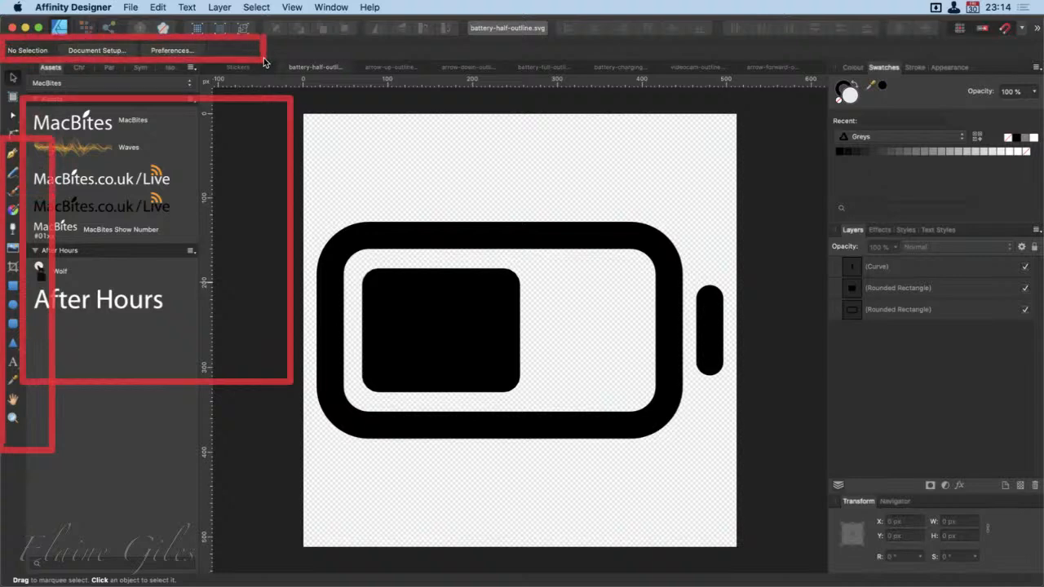
mouse_move(462, 1)
mouse_down()
mouse_move(229, 27)
mouse_move(1, 26)
mouse_up()
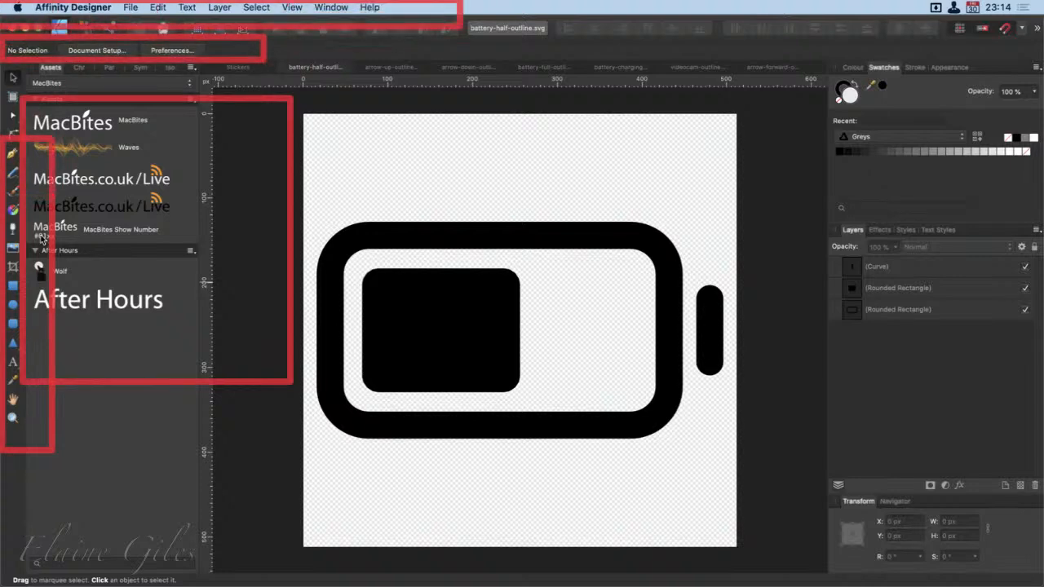
key(Escape)
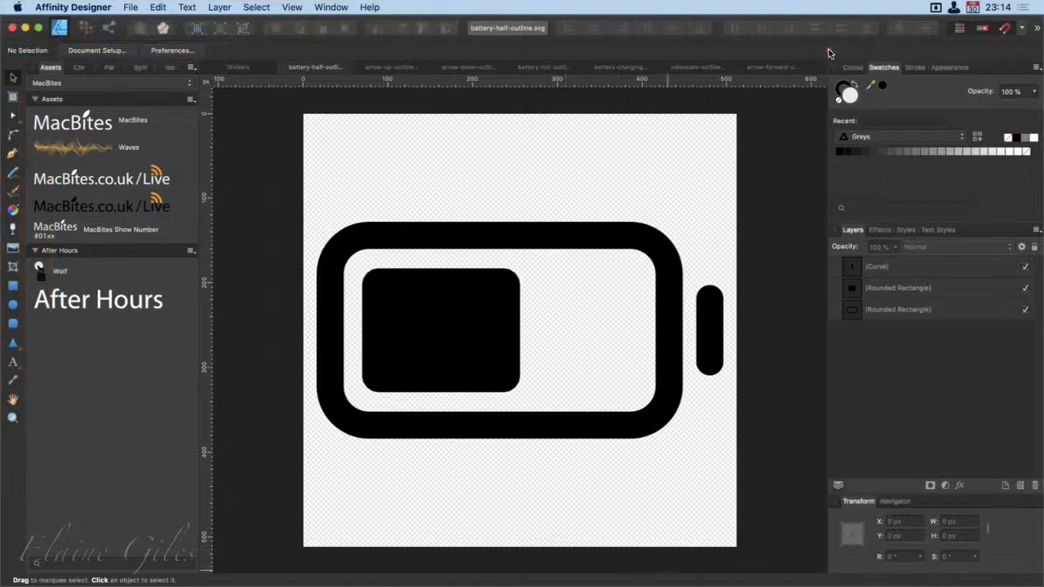
mouse_move(829, 49)
mouse_down()
mouse_move(897, 78)
mouse_move(985, 84)
mouse_up()
drag(955, 136, 980, 97)
mouse_move(902, 114)
mouse_down()
mouse_move(895, 89)
mouse_move(911, 76)
mouse_move(925, 120)
mouse_up()
Examine the half battery's curve and two rounded rectangles by selecting each layer in turn
click(908, 267)
click(909, 287)
click(913, 309)
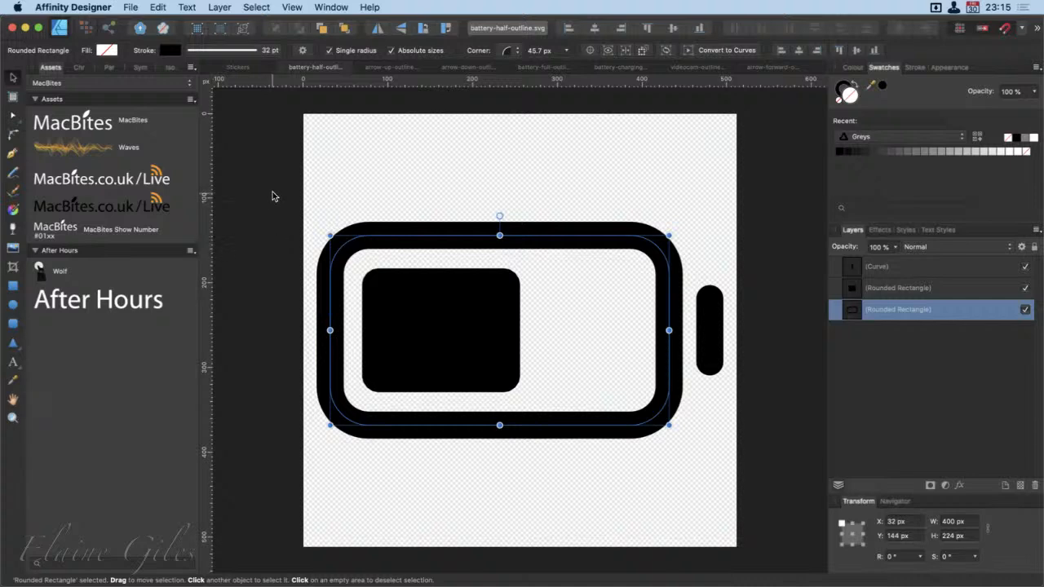
Copy all three half-battery shapes into artboard 010 of the Stickers document and close battery-half-outline.svg
drag(272, 193, 780, 486)
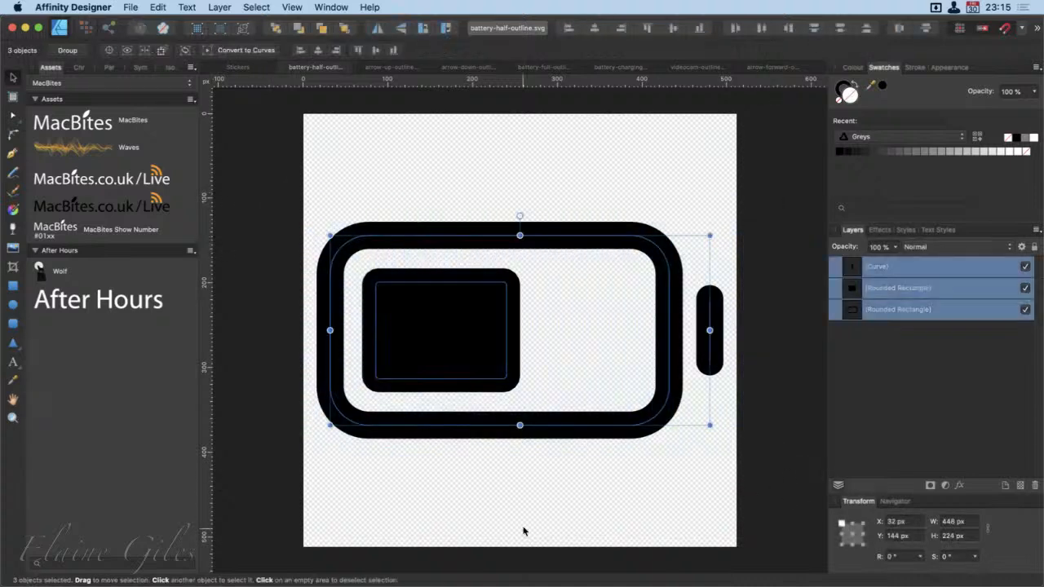
key(super+c)
click(231, 67)
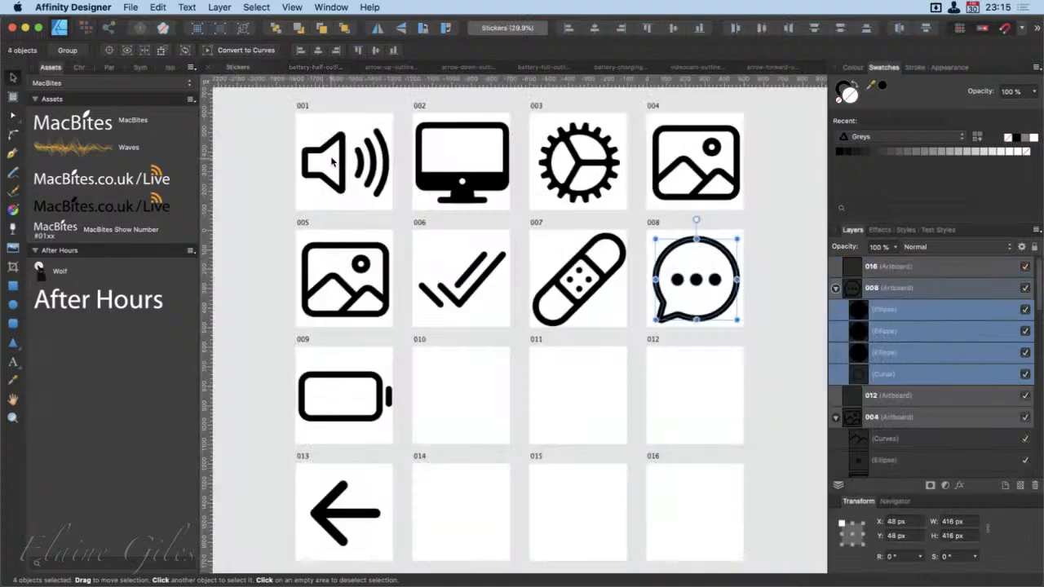
click(438, 374)
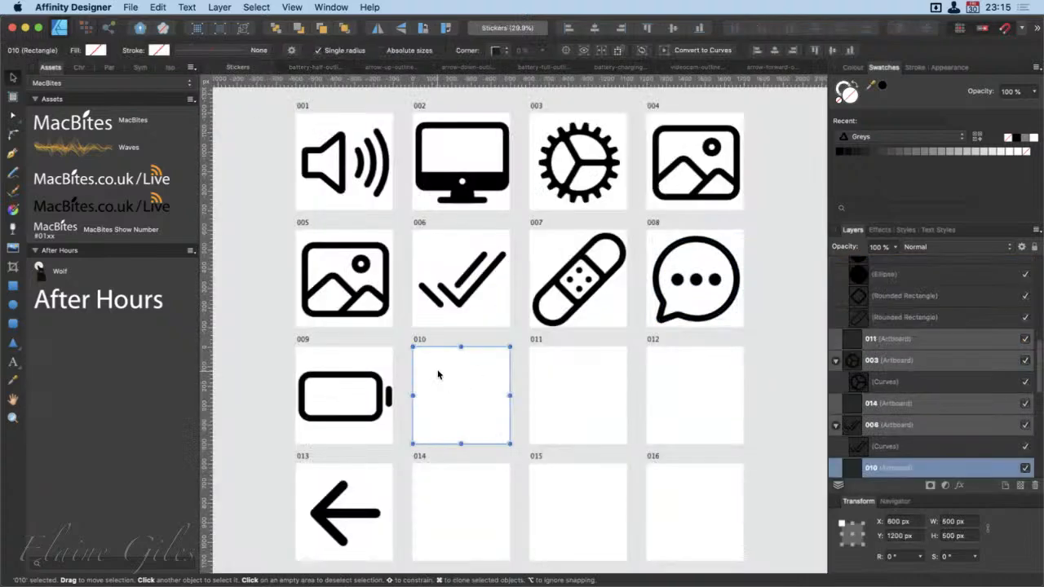
key(super+v)
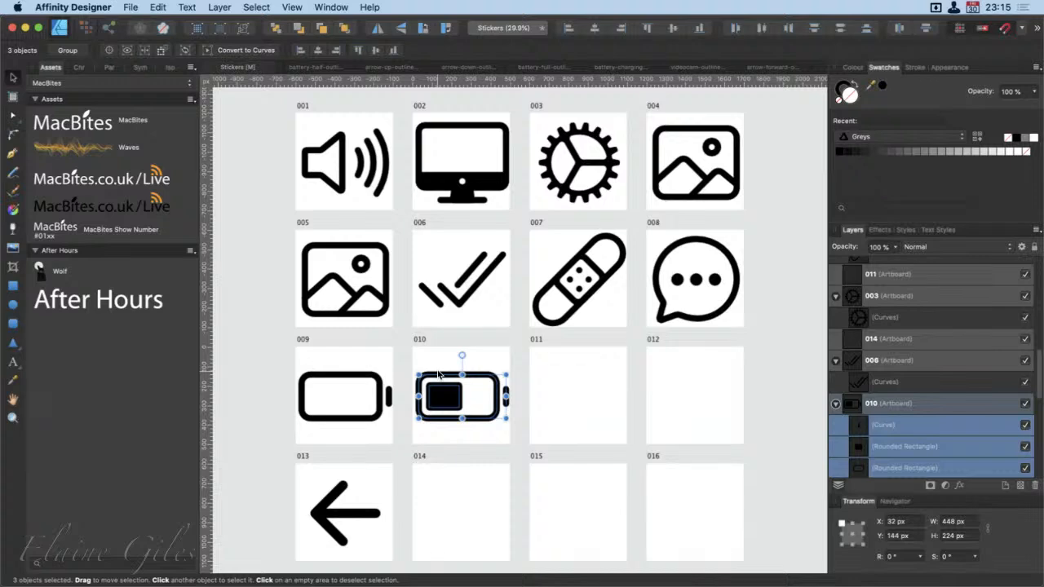
click(329, 66)
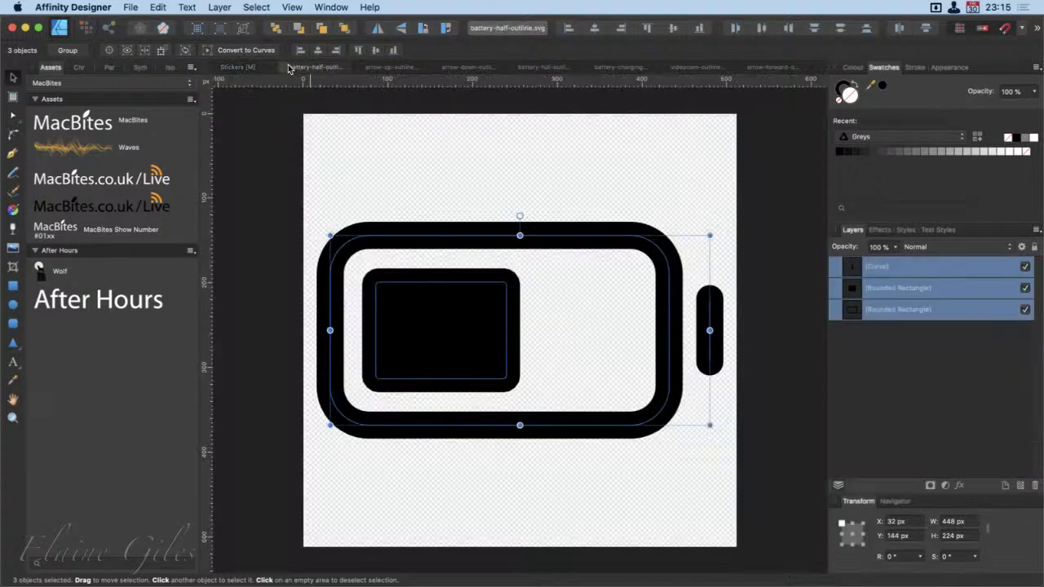
click(285, 66)
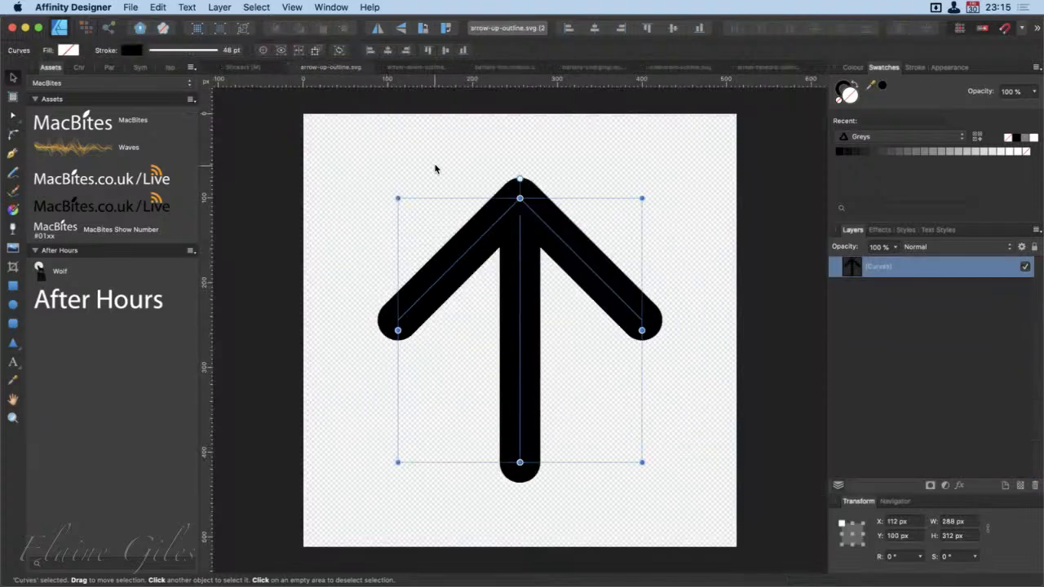
Copy the up arrow into artboard 014 of the Stickers document and close arrow-up-outline.svg
key(super+c)
click(255, 67)
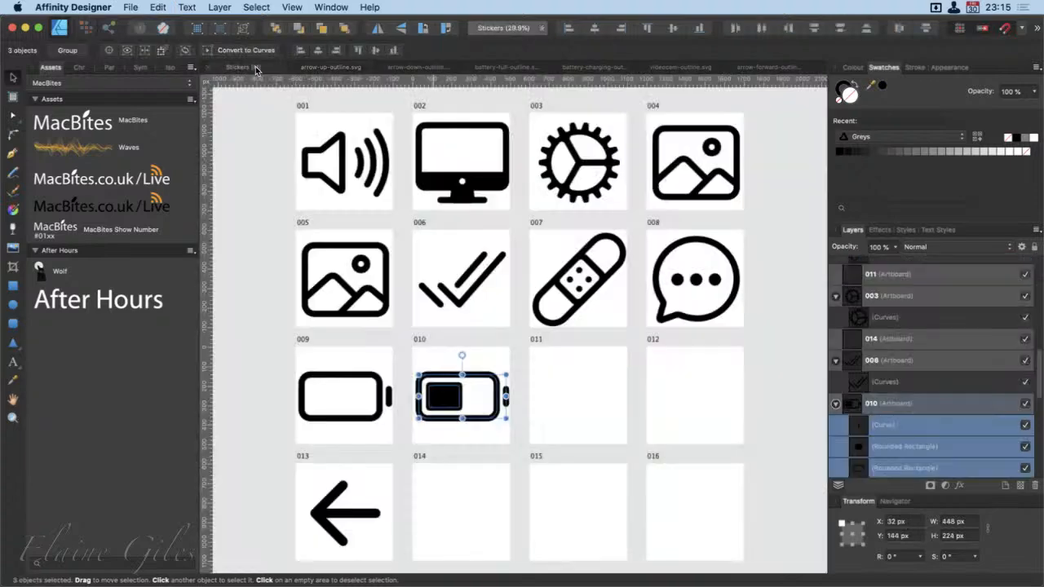
click(456, 500)
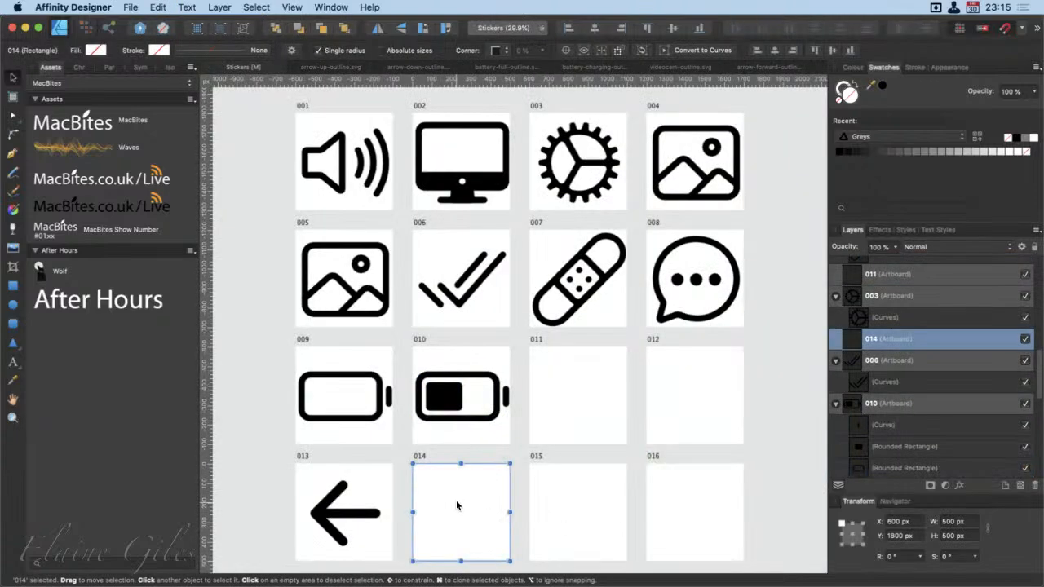
key(super+v)
click(326, 70)
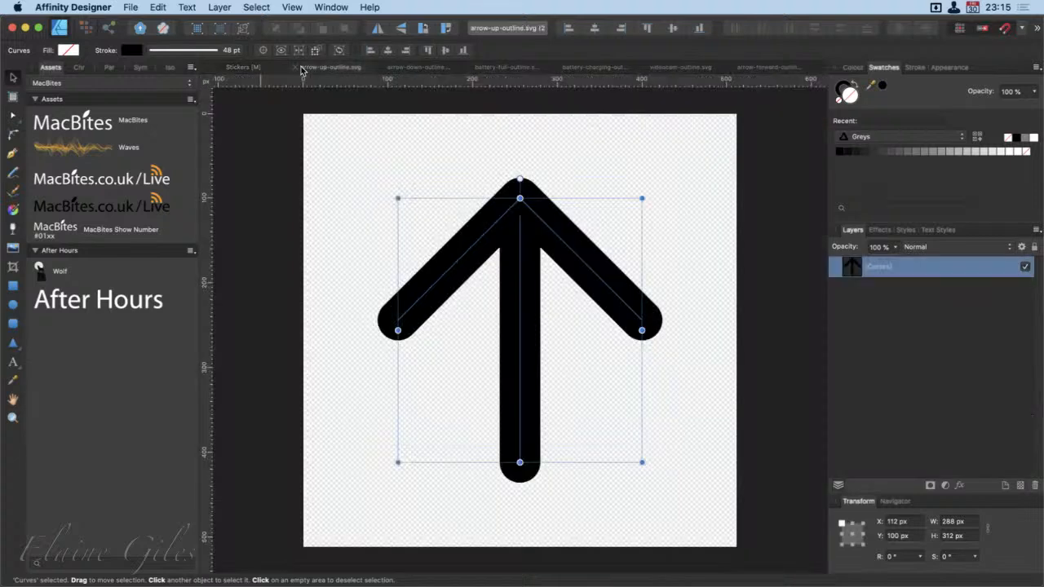
click(296, 67)
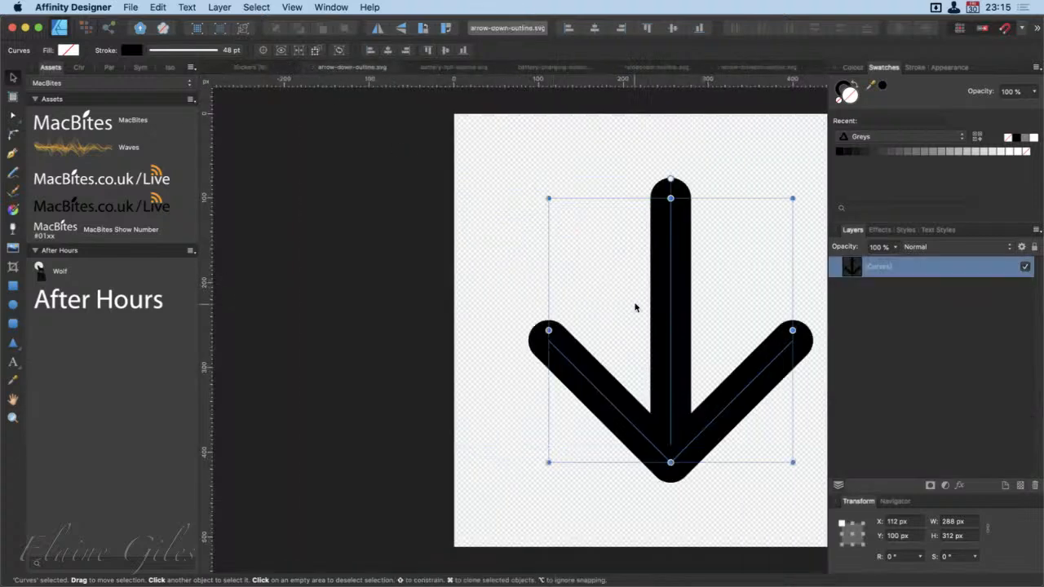
Paste the down arrow into artboard 015 of the Stickers document and close arrow-down-outline.svg
click(290, 68)
click(578, 538)
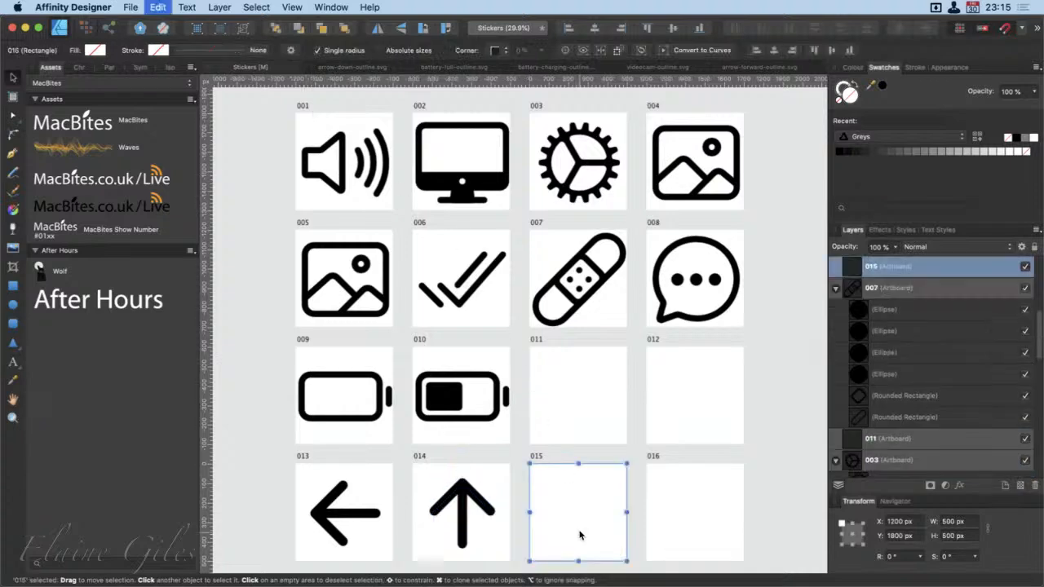
key(super+v)
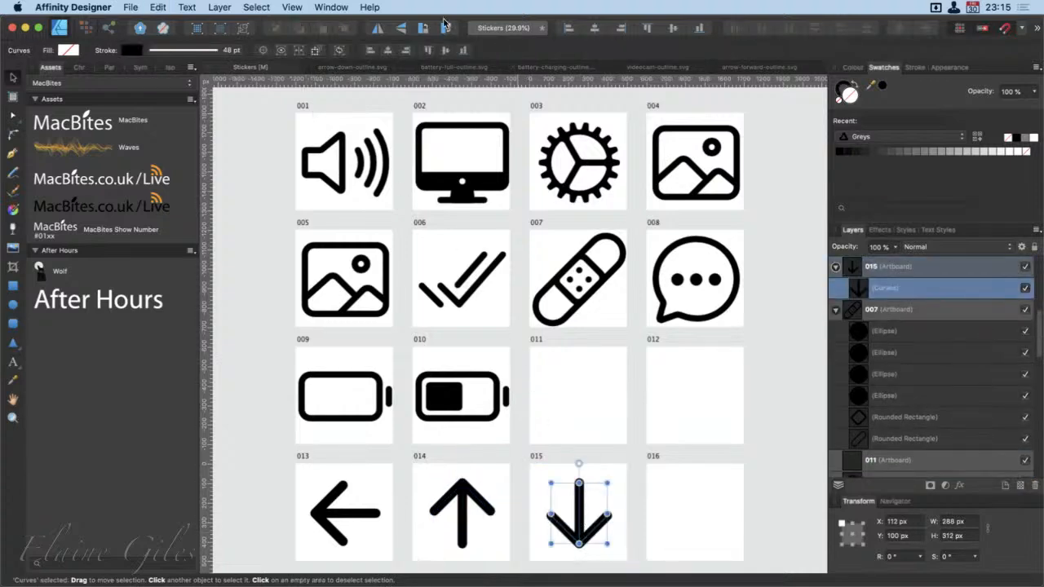
click(353, 69)
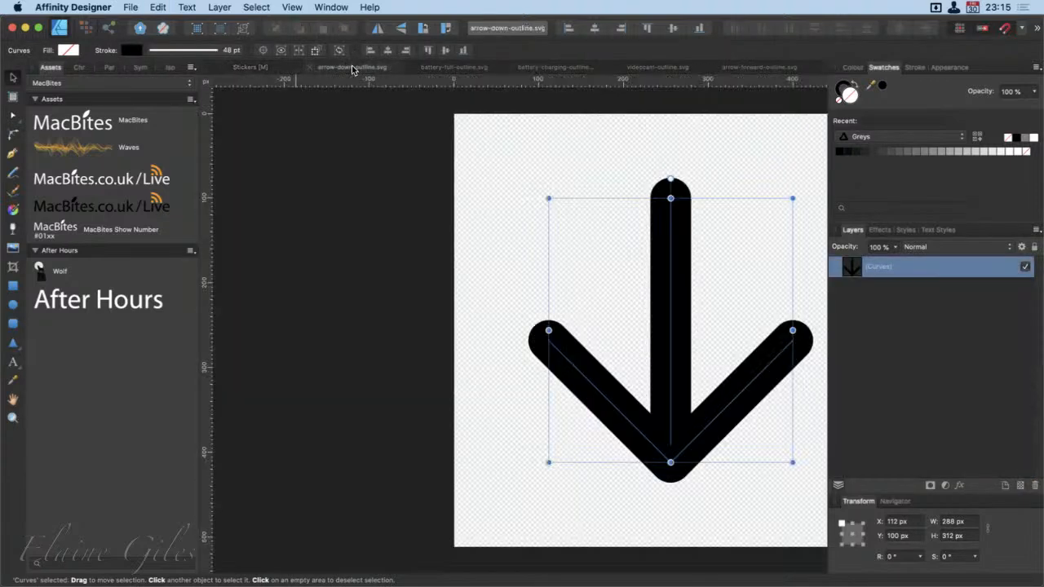
click(309, 68)
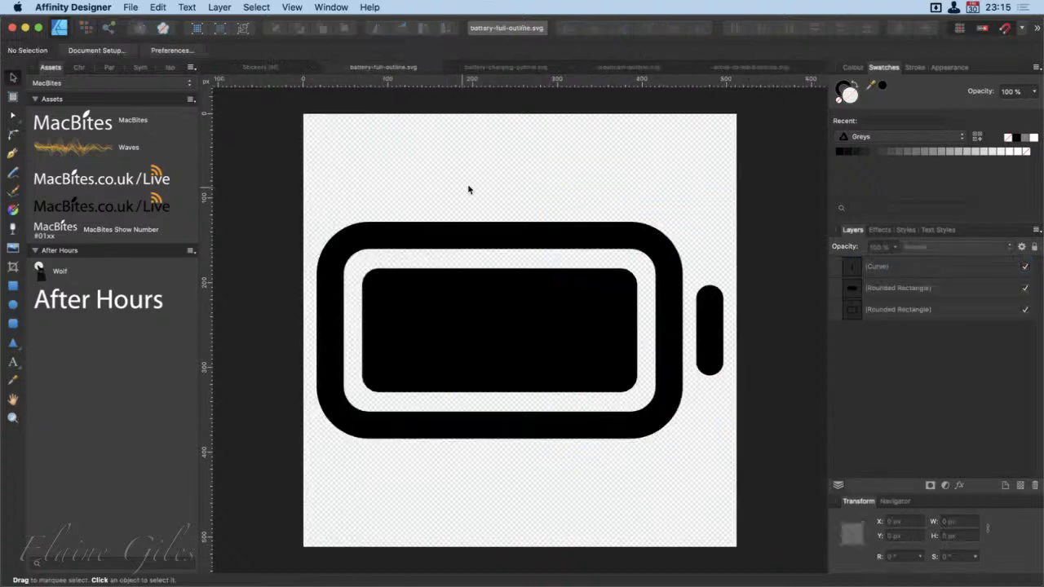
Copy all the full-battery shapes into artboard 012 of the Stickers document and close battery-full-outline.svg
key(super+a)
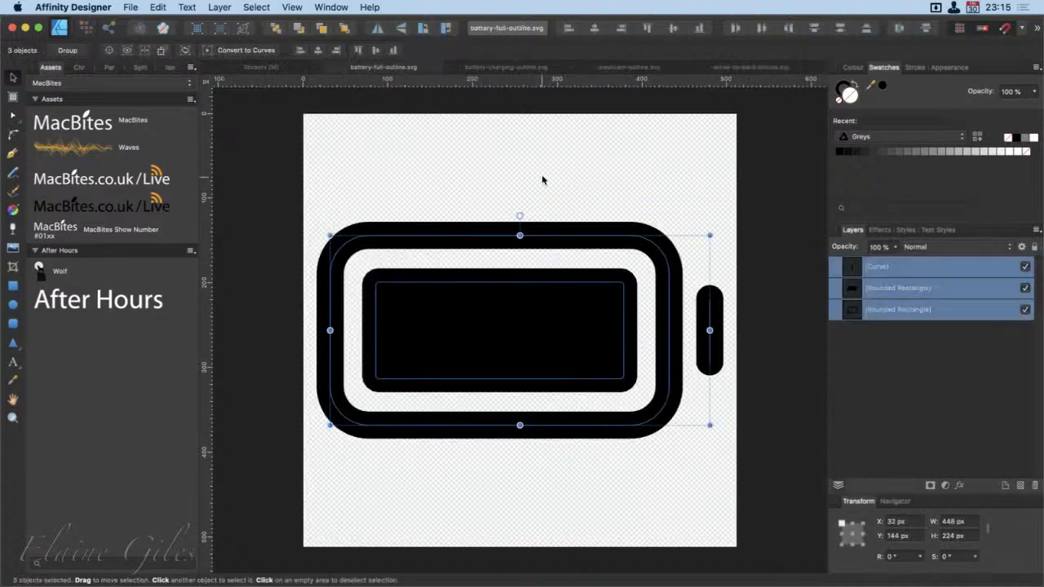
click(274, 68)
click(690, 388)
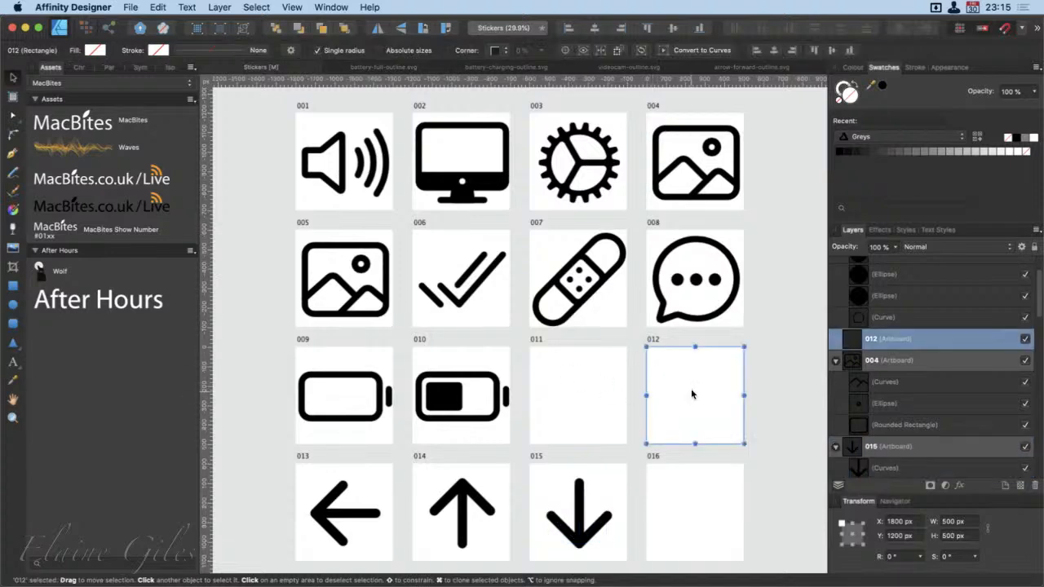
key(super+v)
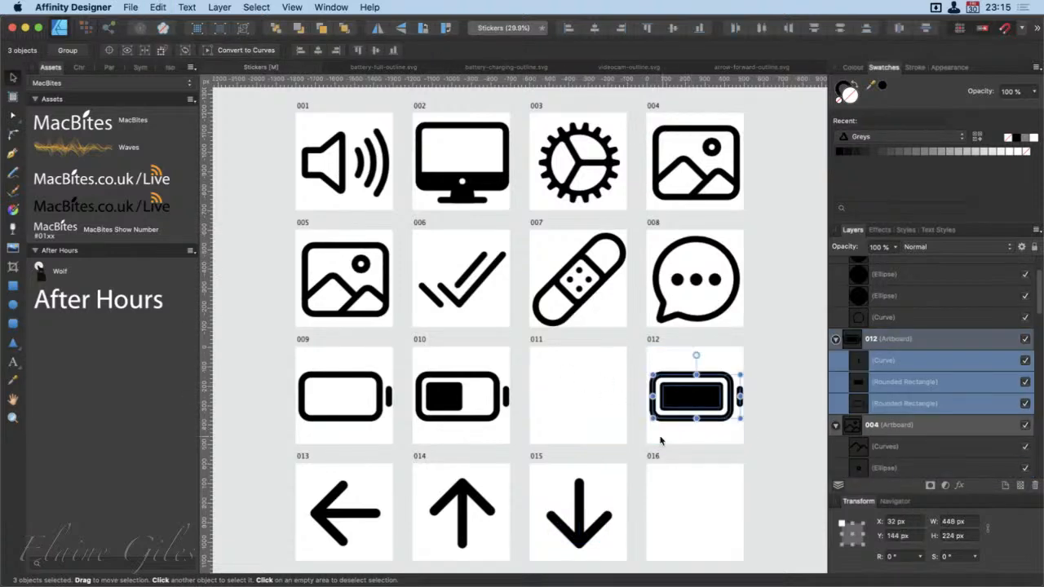
click(354, 69)
click(332, 69)
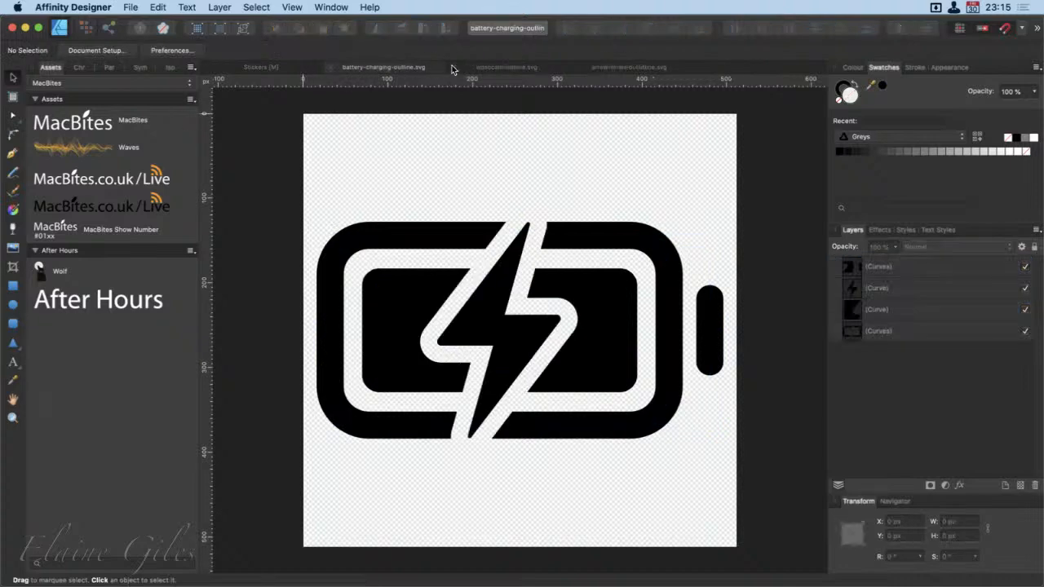
Copy all the curves of battery-charging-outline.svg into artboard 011 of the Stickers document
key(super+a)
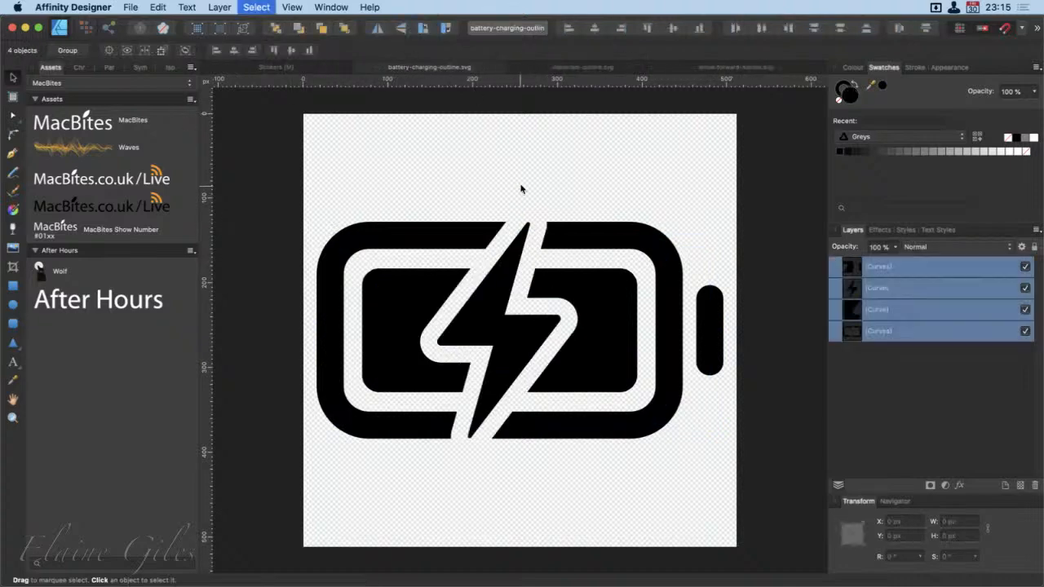
key(super+c)
click(300, 69)
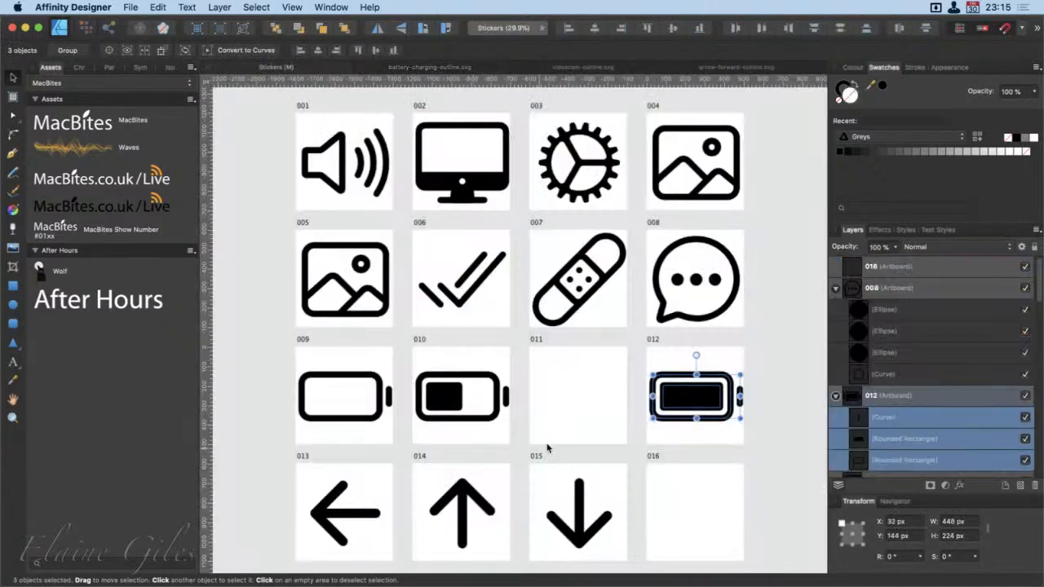
click(577, 387)
key(super+v)
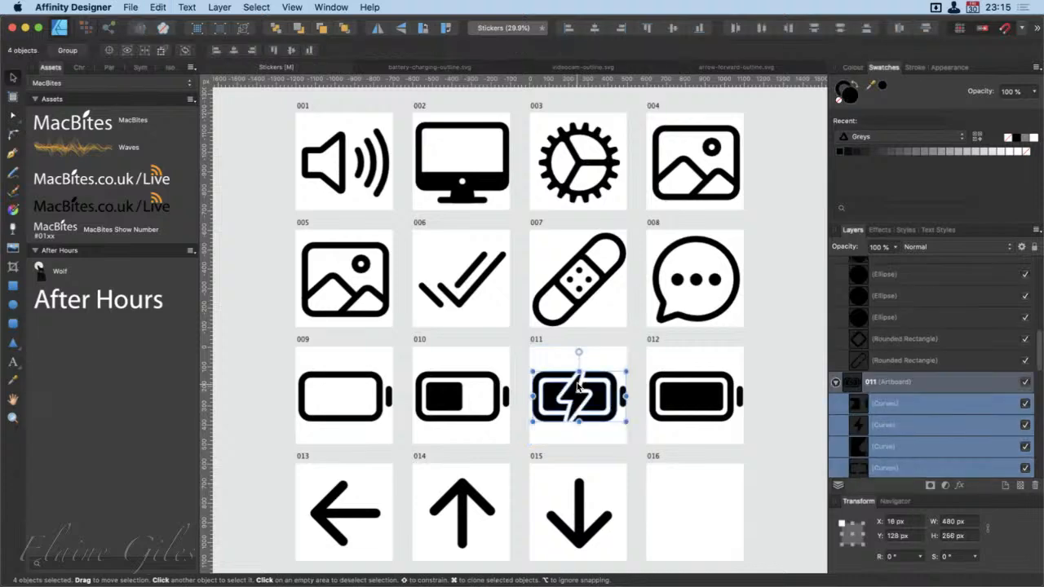
Copy the forward arrow from arrow-forward-outline.svg into artboard 016 of the Stickers document and save the document
click(716, 66)
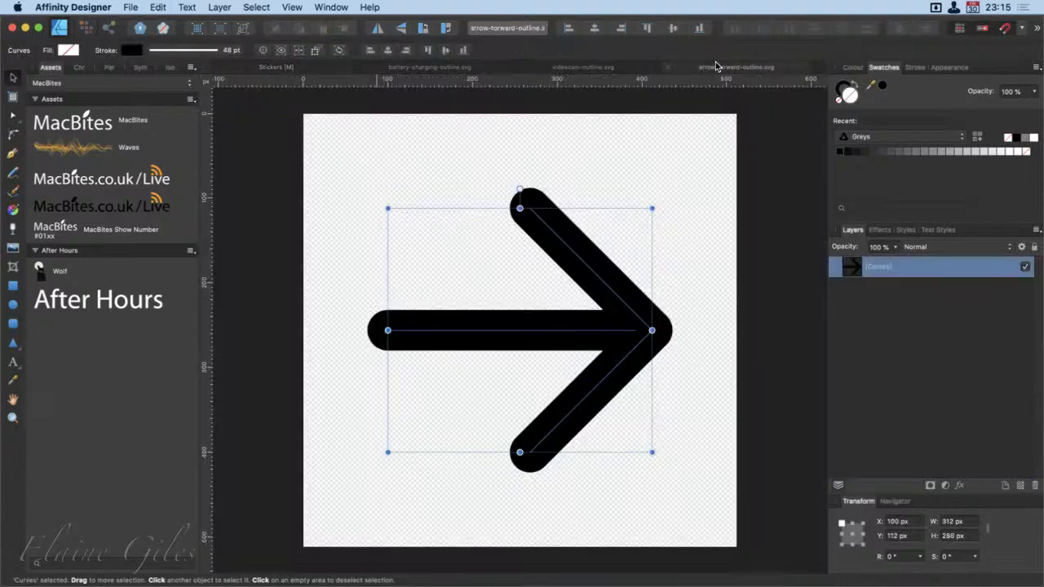
key(super+c)
click(299, 67)
click(689, 510)
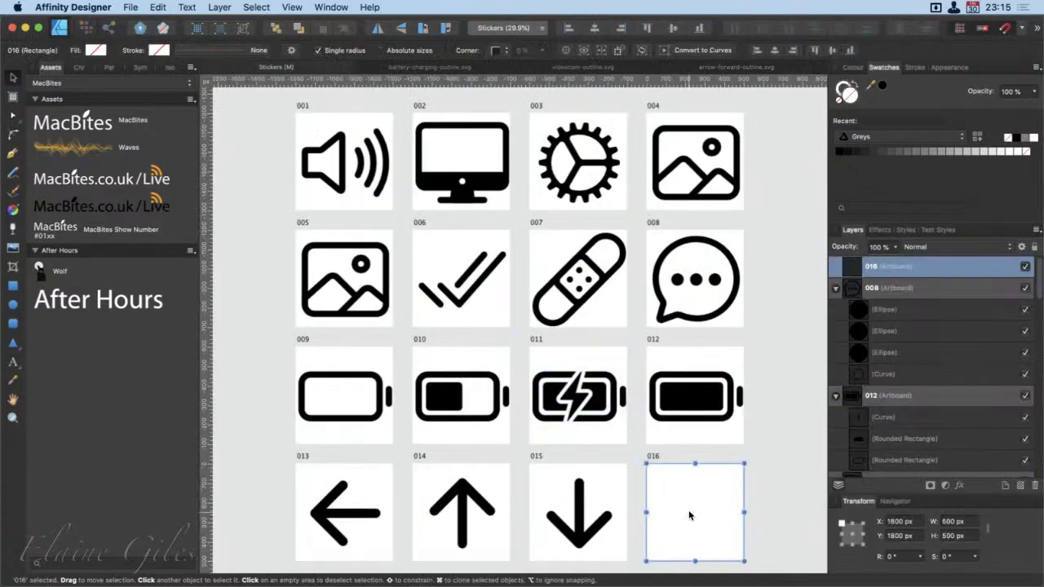
key(super+v)
click(814, 463)
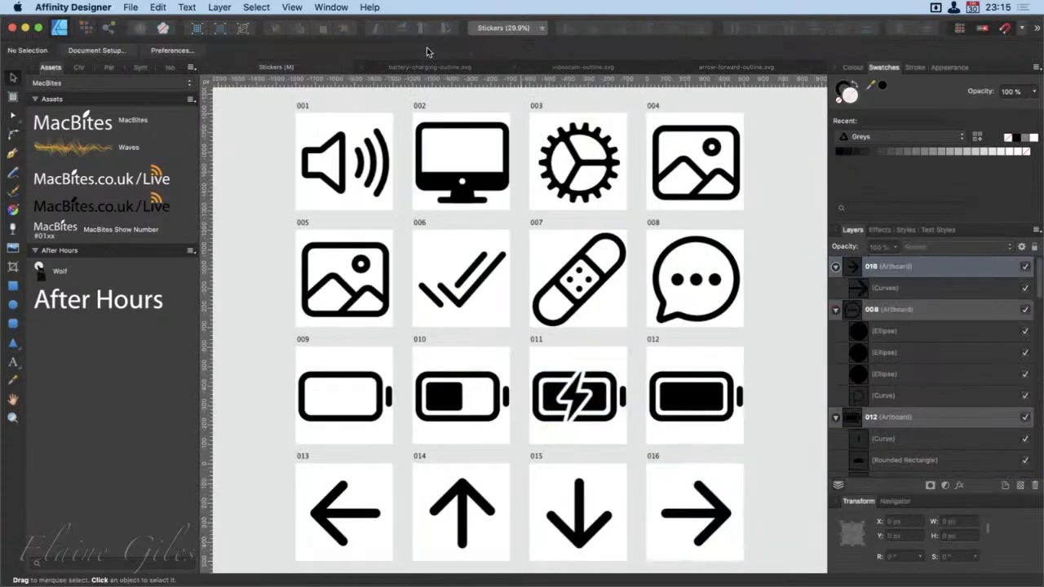
key(super+s)
Close battery-charging-outline.svg, videocam-outline.svg and arrow-forward-outline.svg, leaving only the Stickers document open
click(371, 68)
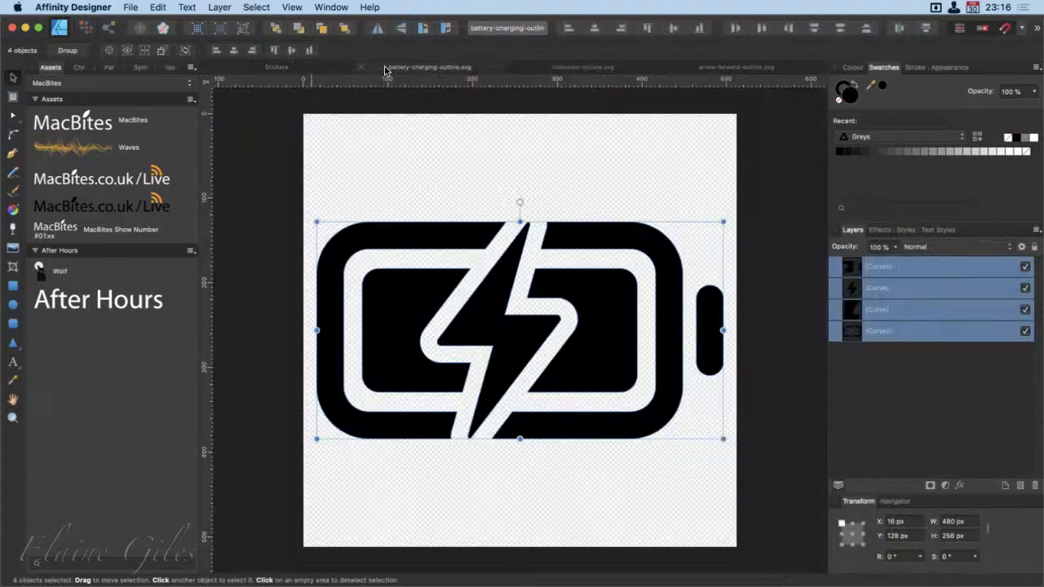
click(363, 66)
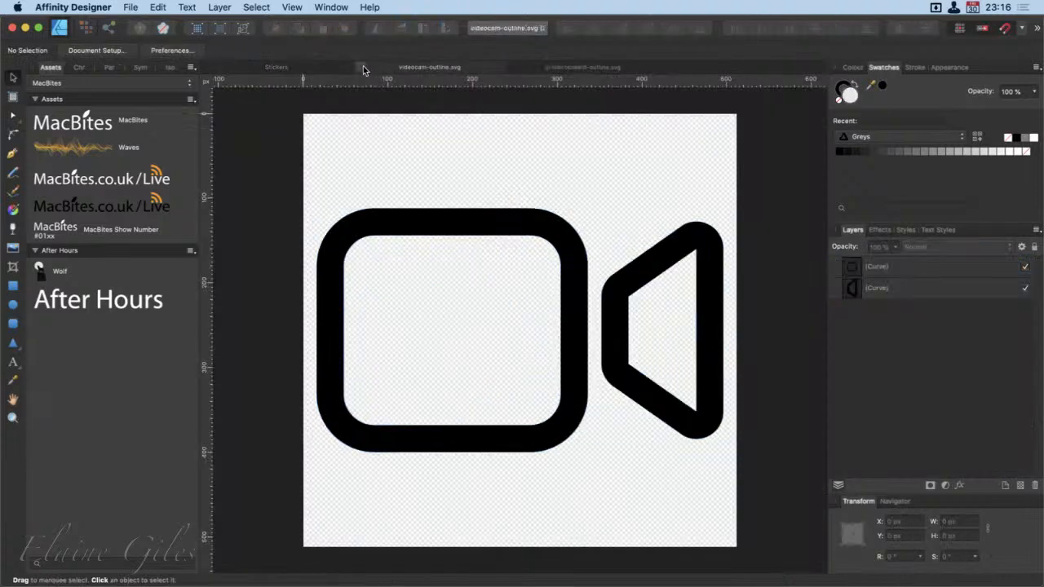
click(362, 66)
click(367, 69)
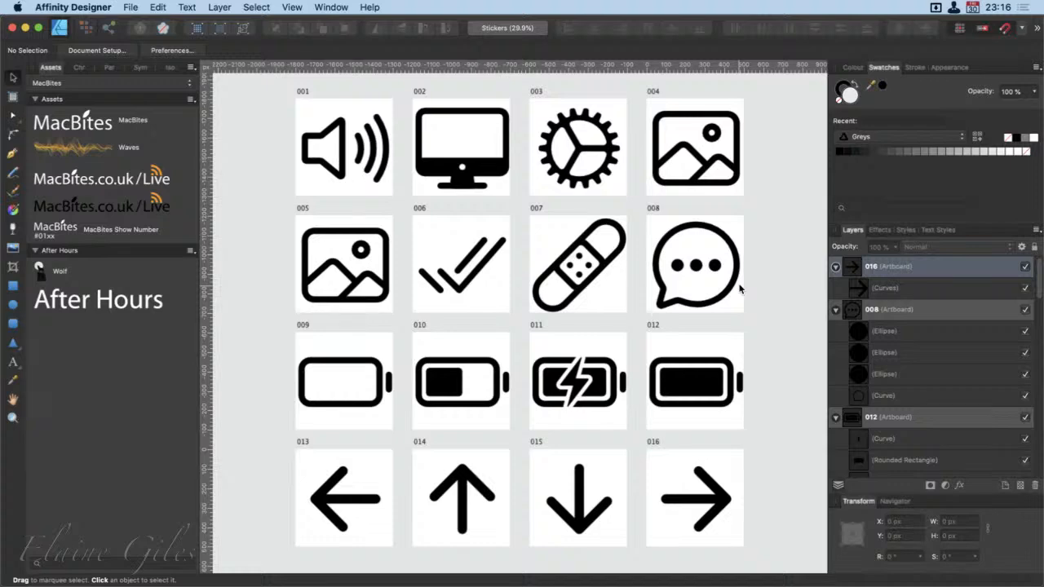
Draw an extra artboard of about 540 by 500 px beside artboard 004, and delete it
scroll(740, 288, right, 1)
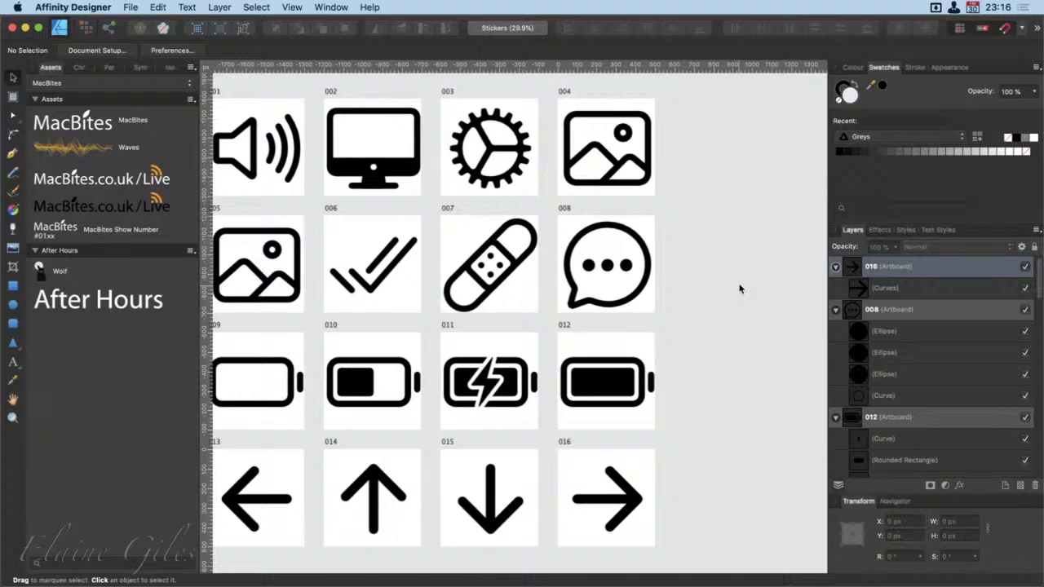
click(13, 96)
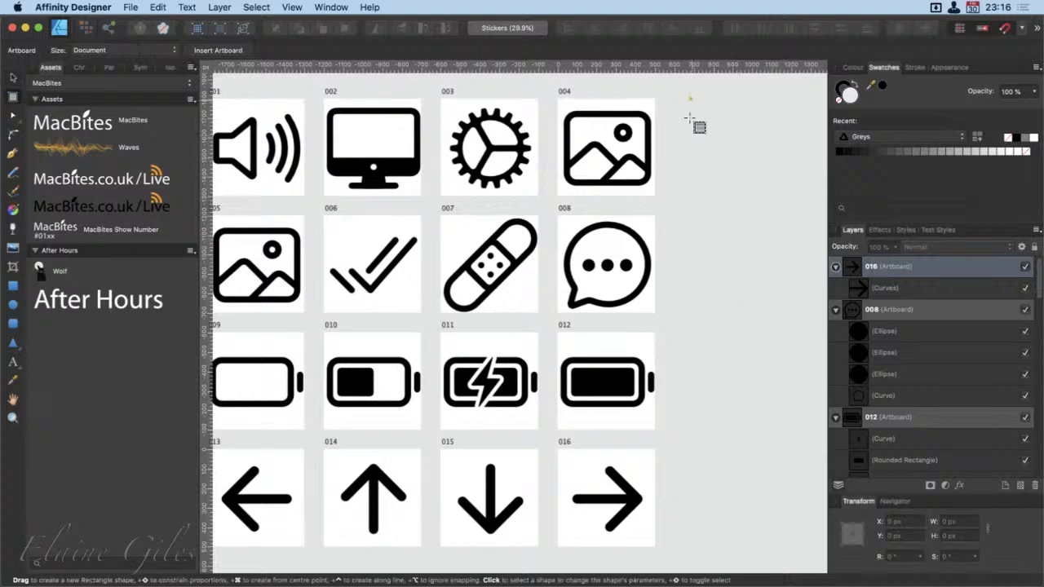
drag(689, 118, 786, 203)
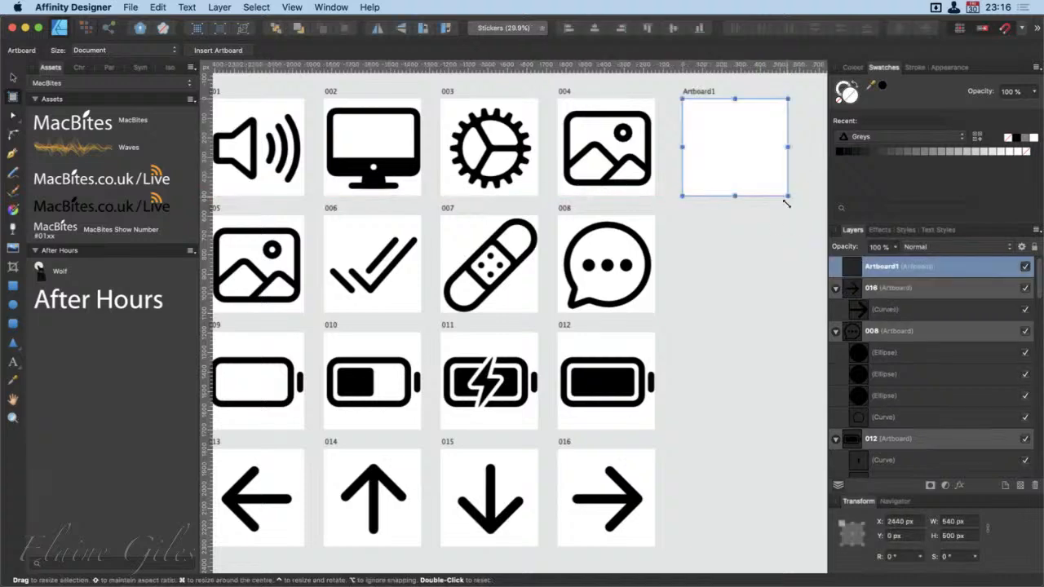
key(m)
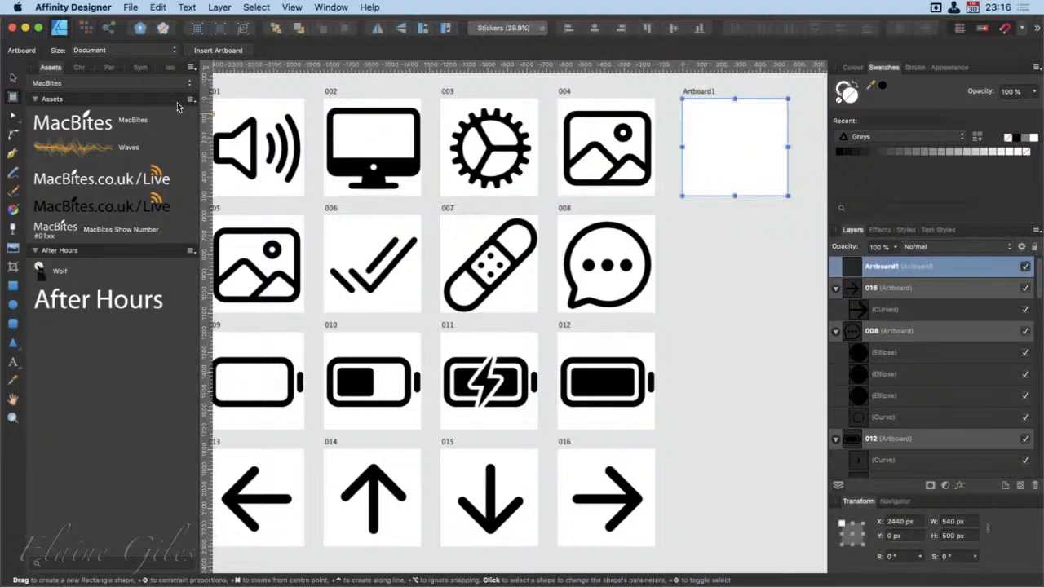
click(14, 78)
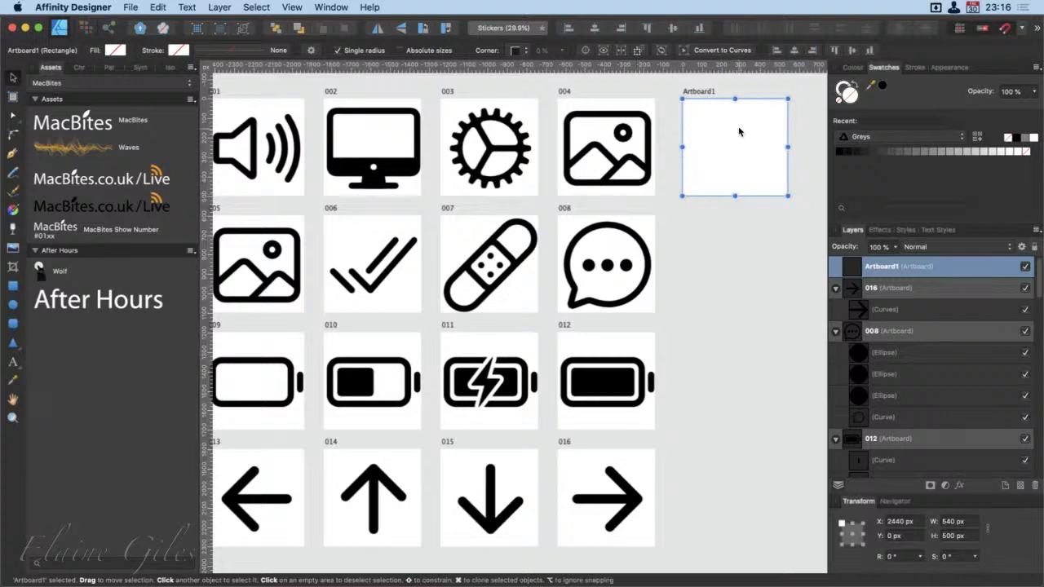
key(Delete)
scroll(736, 179, left, 3)
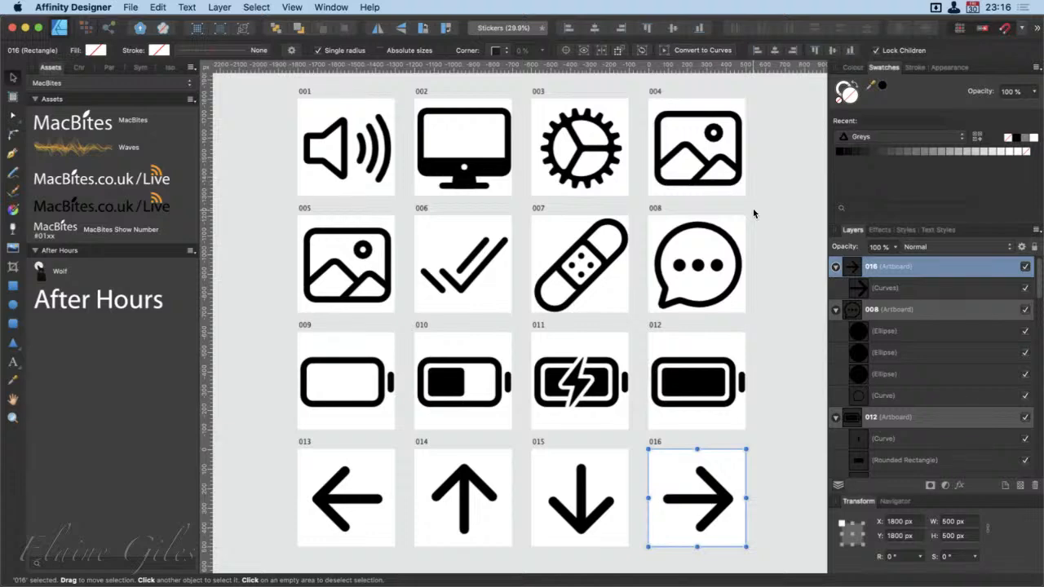
Collapse the layer contents of artboards 016, 008, 012, 004, 015, 007, 011, 003 and 014
click(835, 266)
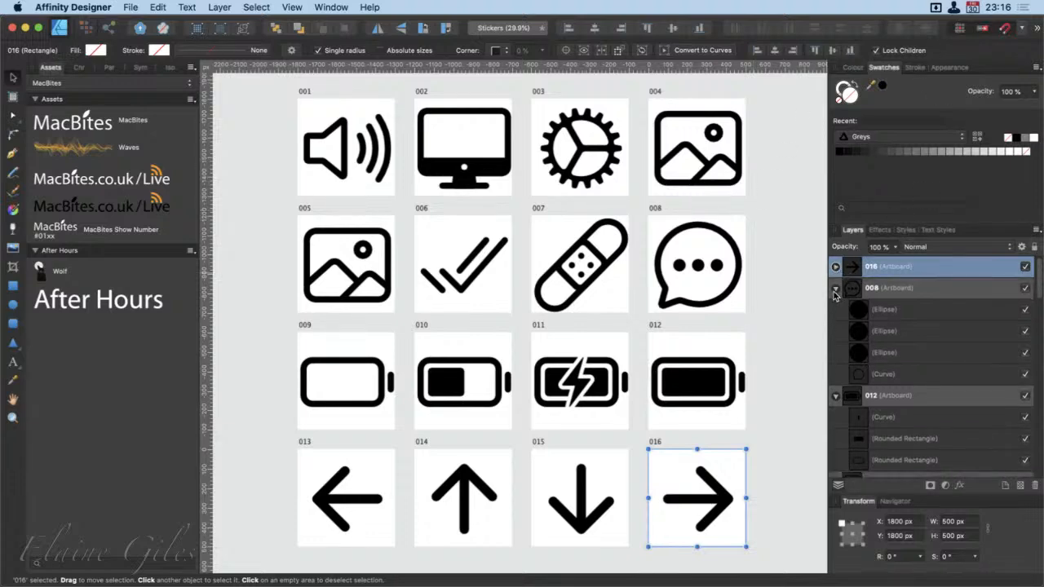
click(835, 287)
click(835, 310)
click(835, 331)
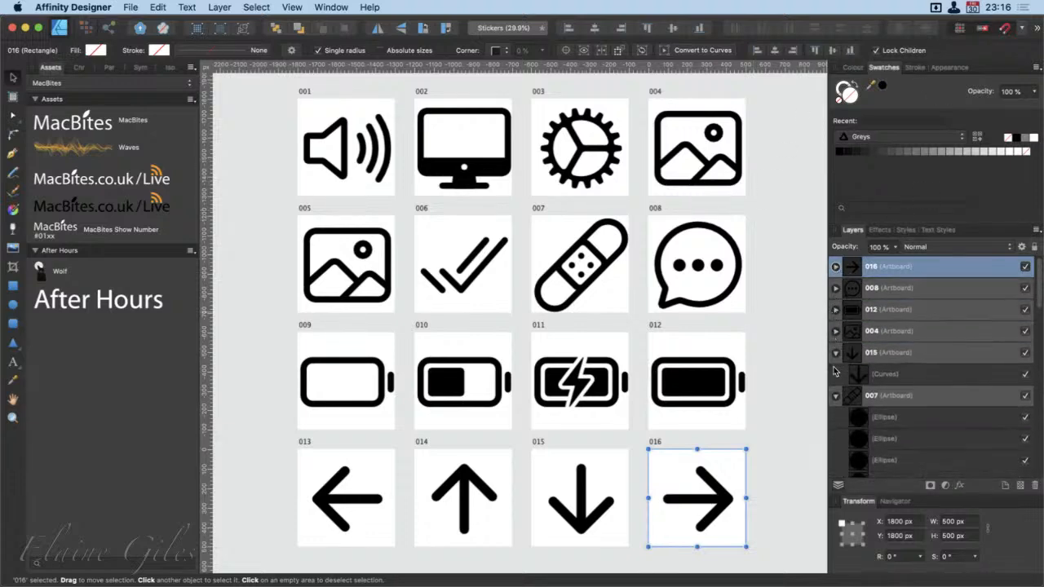
click(835, 352)
click(834, 374)
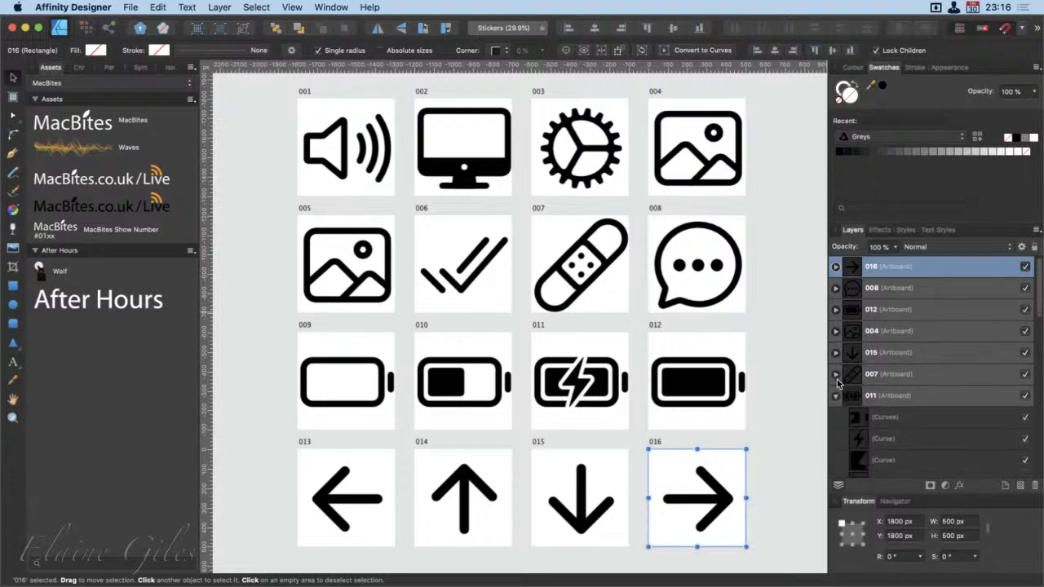
click(835, 396)
click(835, 417)
click(834, 438)
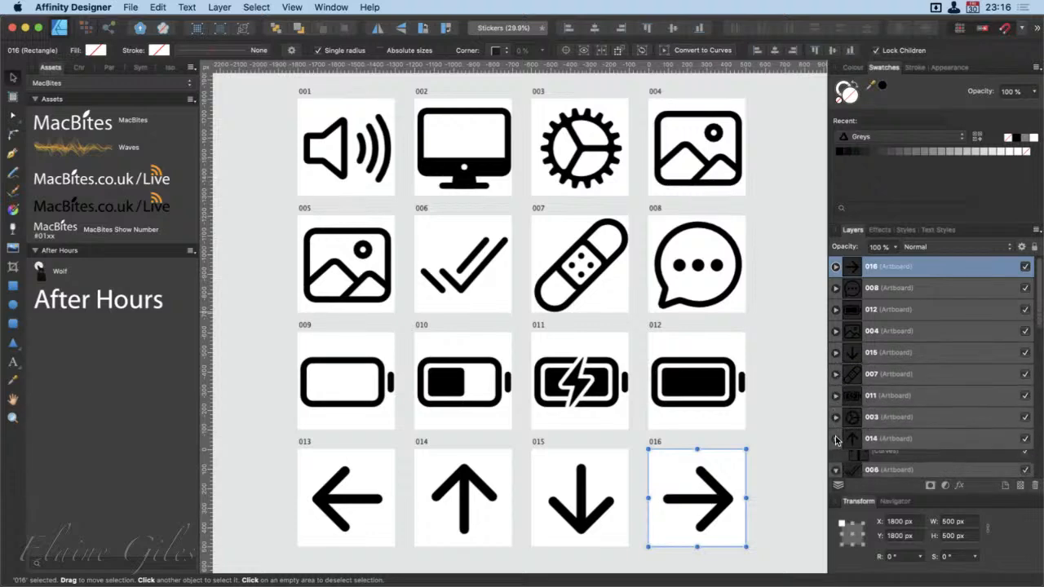
scroll(963, 337, down, 5)
scroll(964, 336, up, 1)
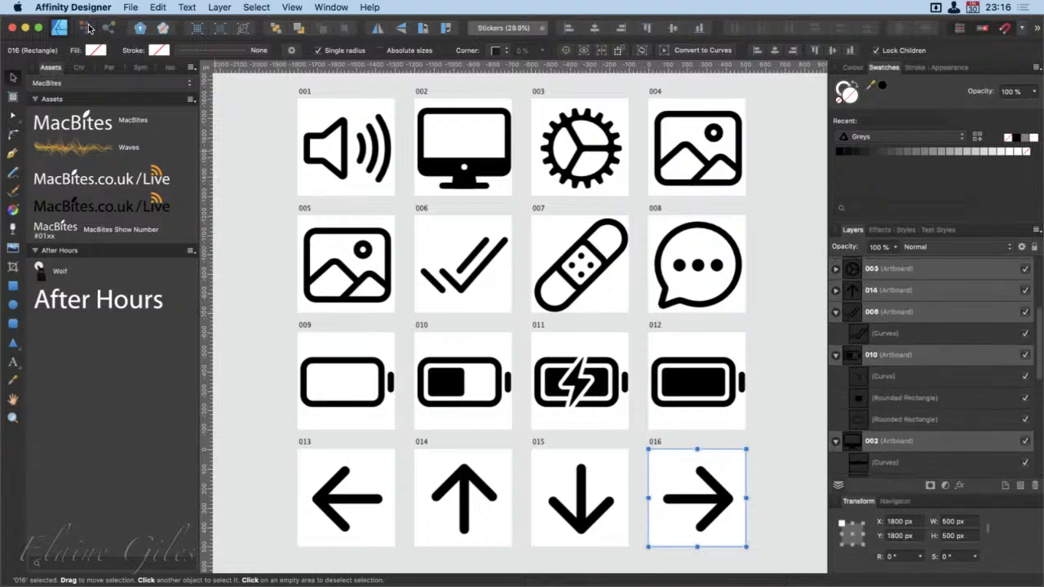
View the artboard slices in the Export Persona and return to the Designer Persona
click(111, 29)
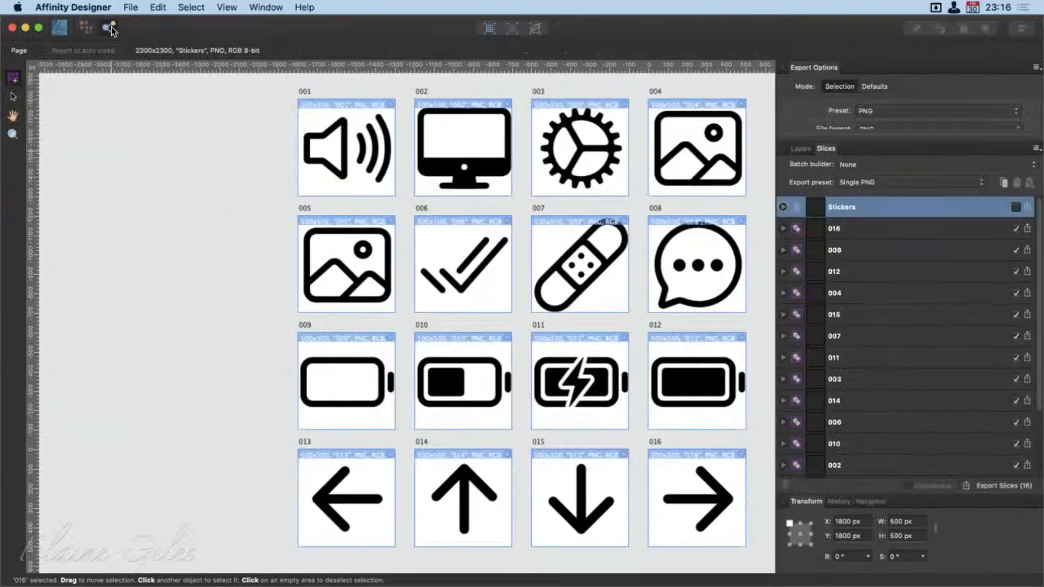
scroll(467, 272, right, 5)
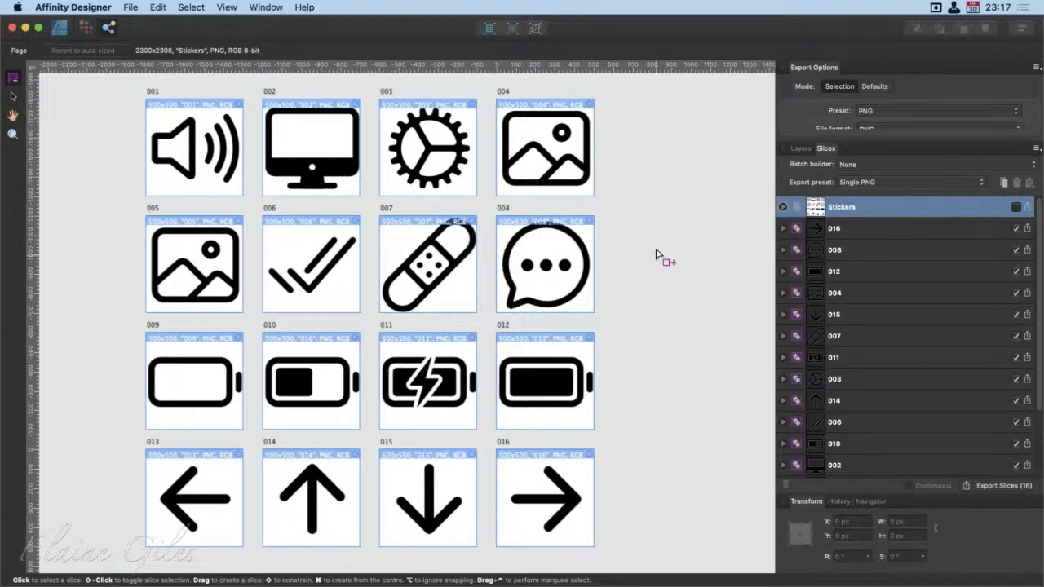
key(super+1)
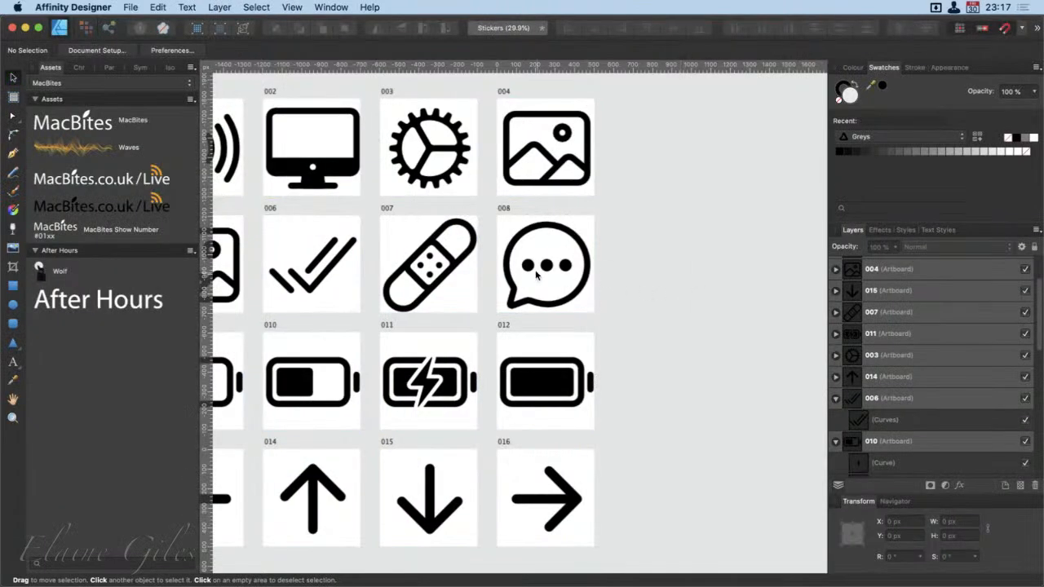
Select artboards 004, 015, 011 and 014 one after another to compare the layers with the canvas
click(867, 269)
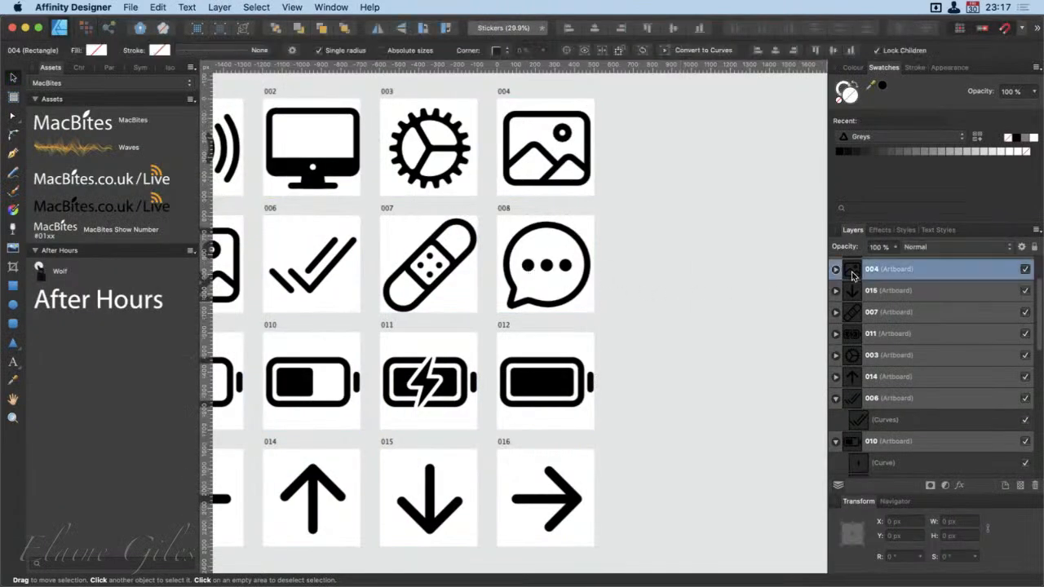
click(854, 292)
click(853, 337)
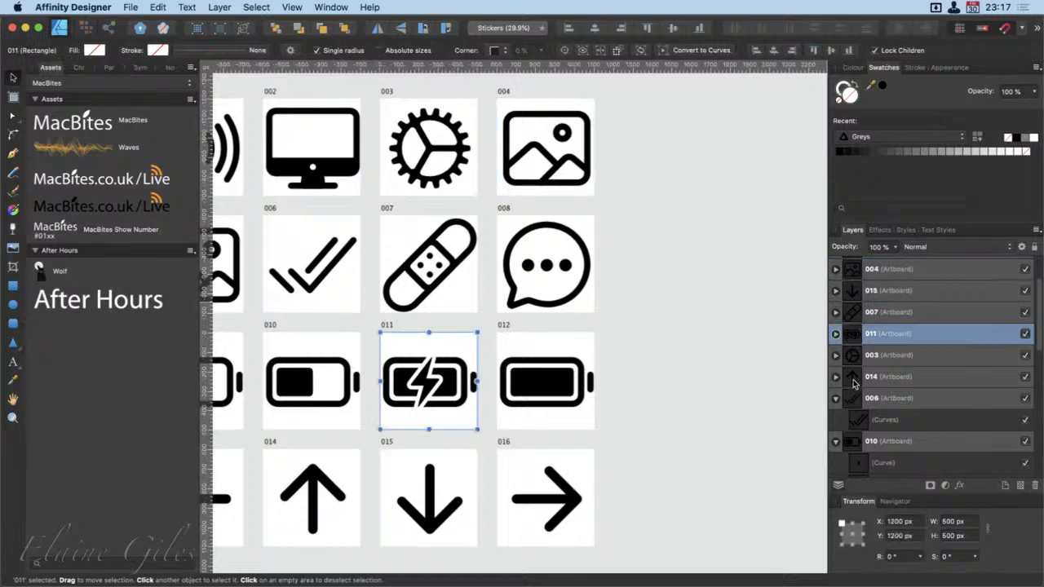
click(854, 378)
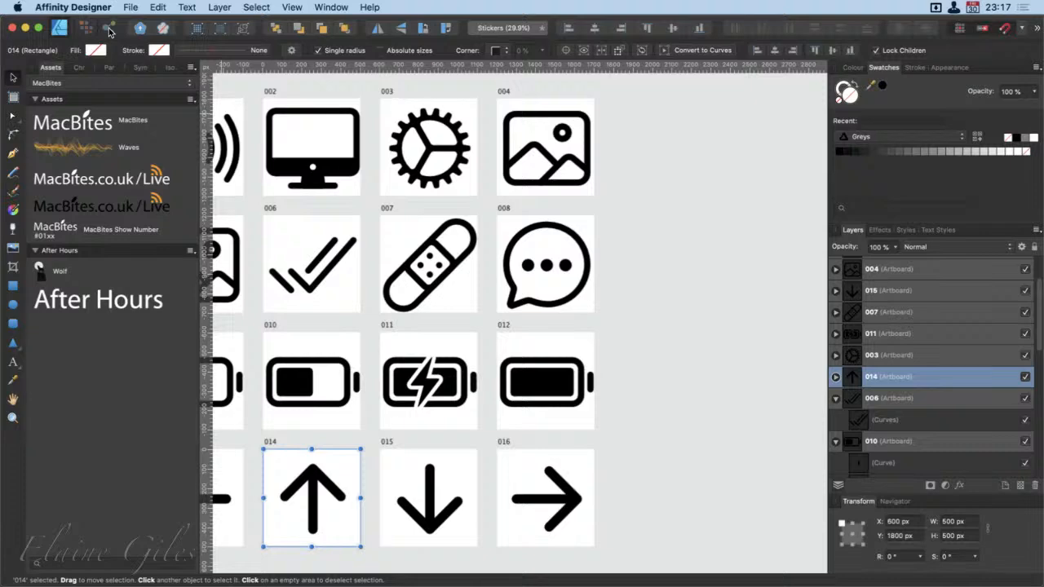
Switch to the Export Persona and inspect the export format, scale and file name of slice 016
click(110, 29)
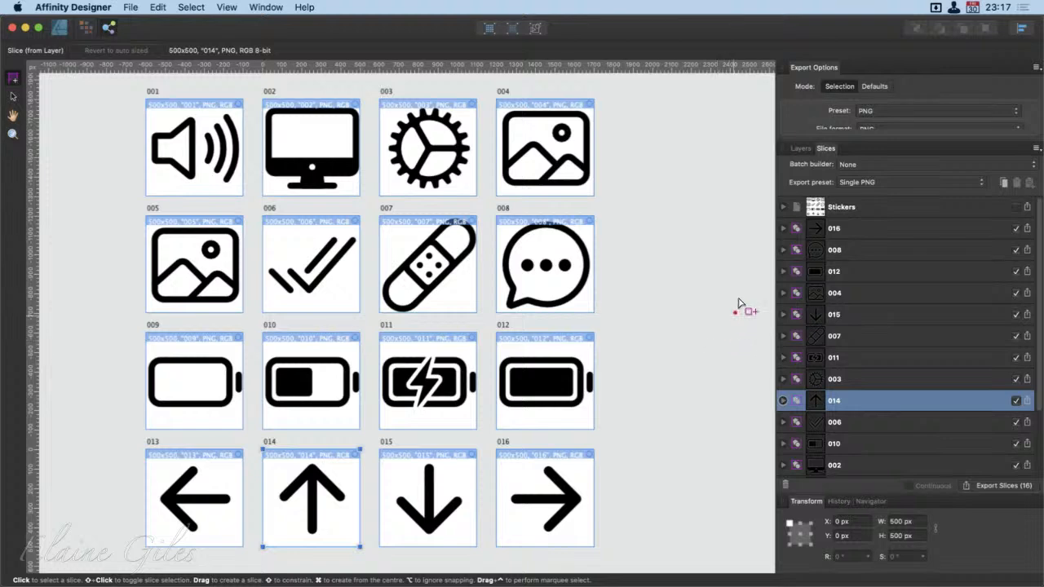
click(857, 229)
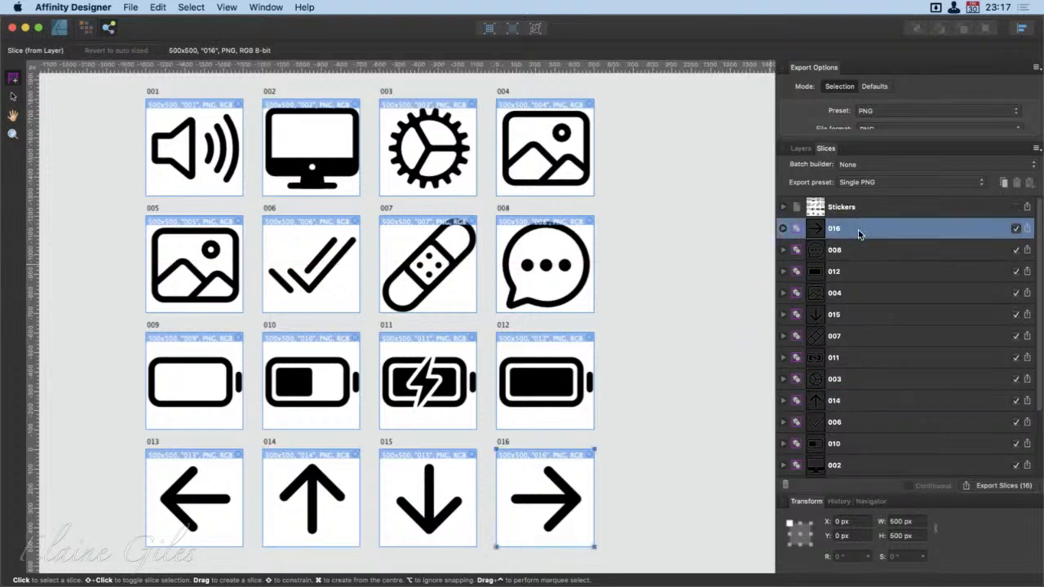
click(781, 229)
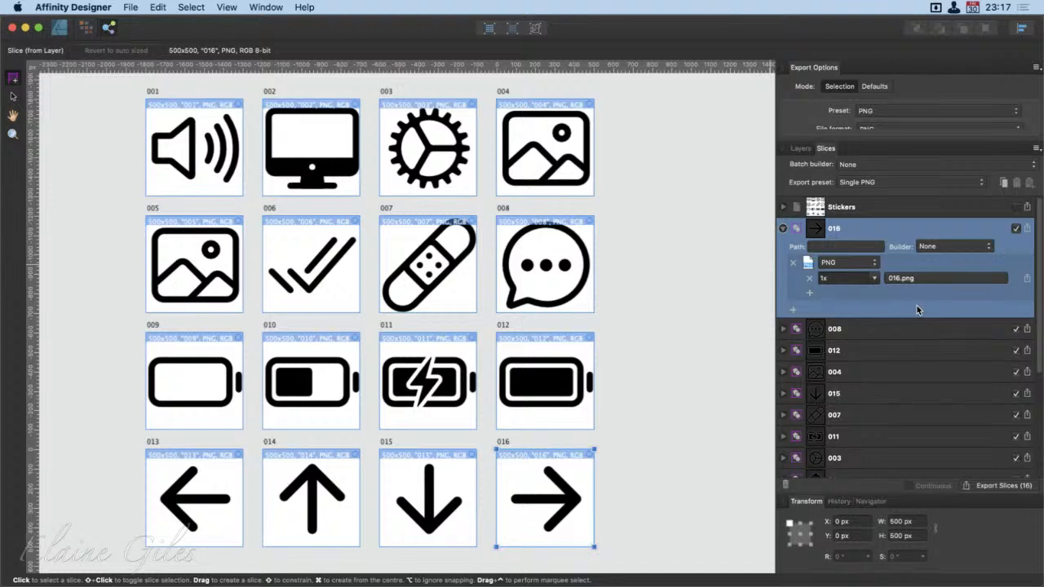
click(781, 229)
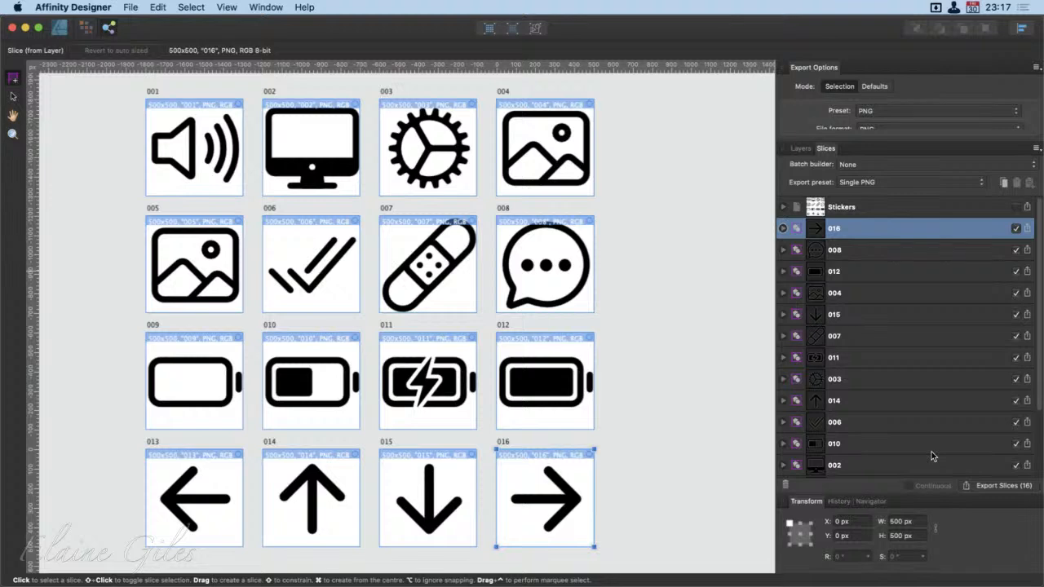
Export all the artboard slices as PNG files to the iCloud Desktop folder
scroll(931, 452, down, 1)
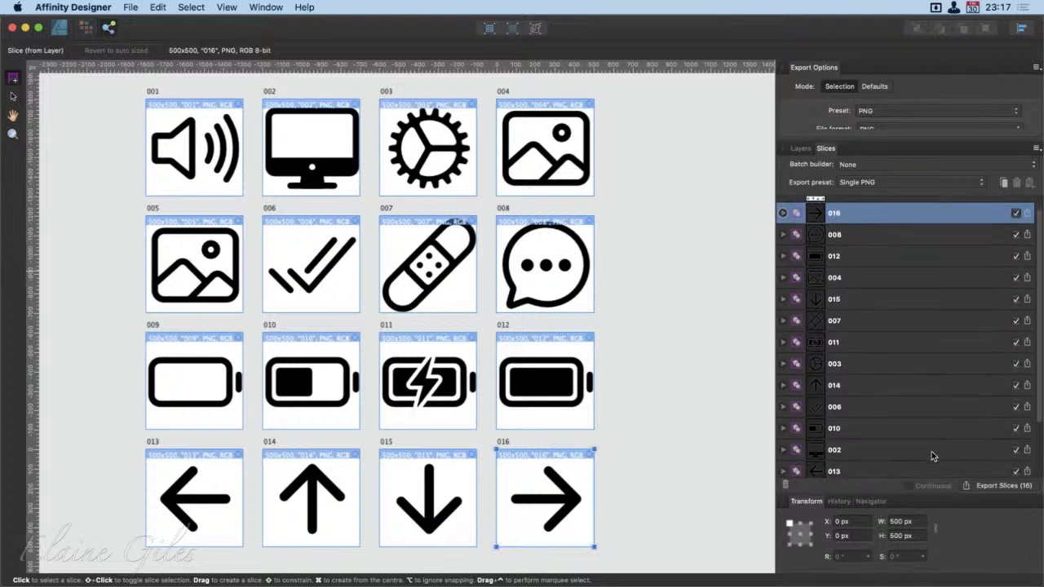
scroll(931, 454, down, 3)
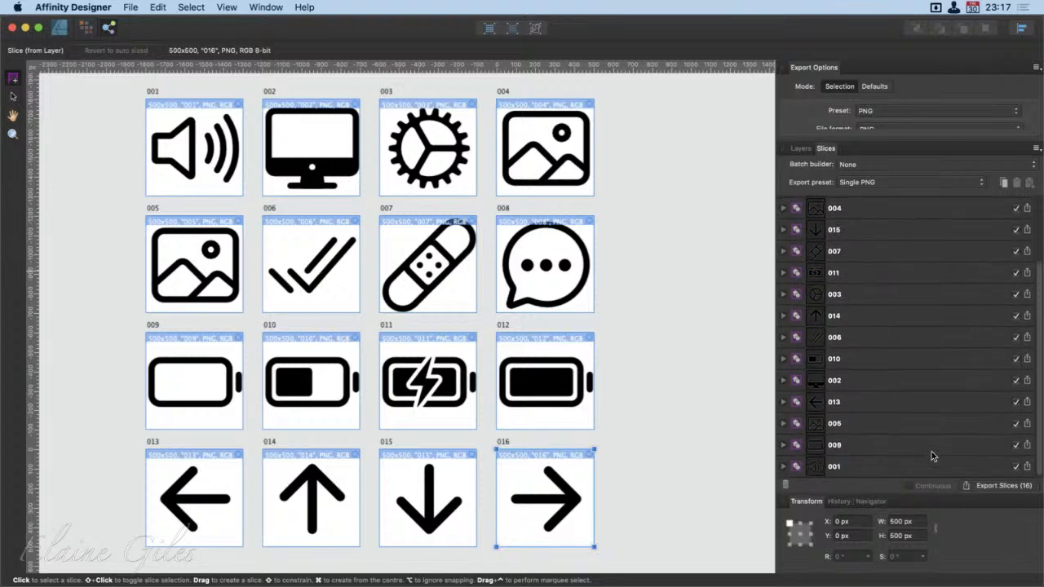
click(996, 487)
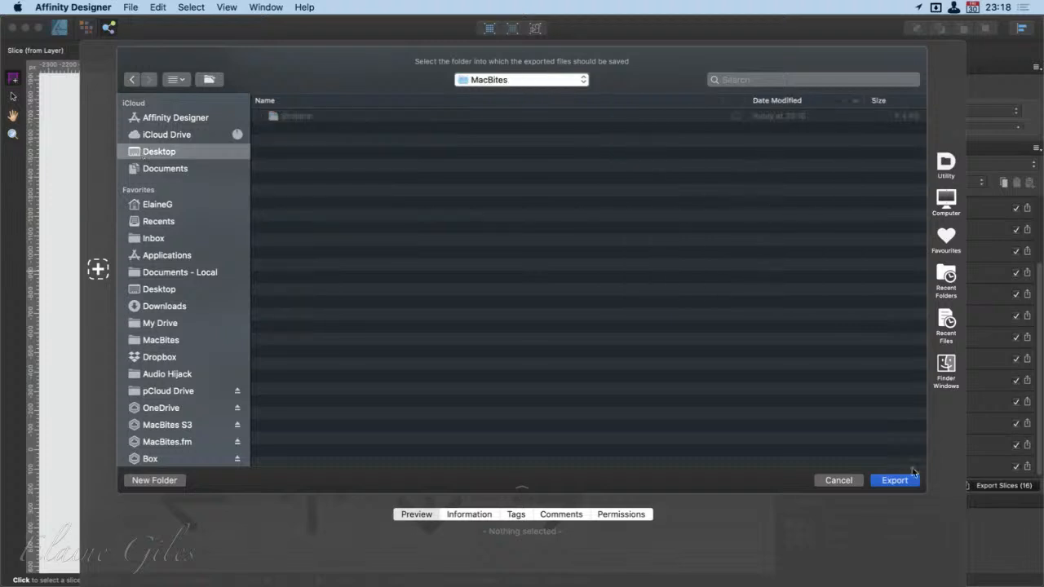
click(164, 154)
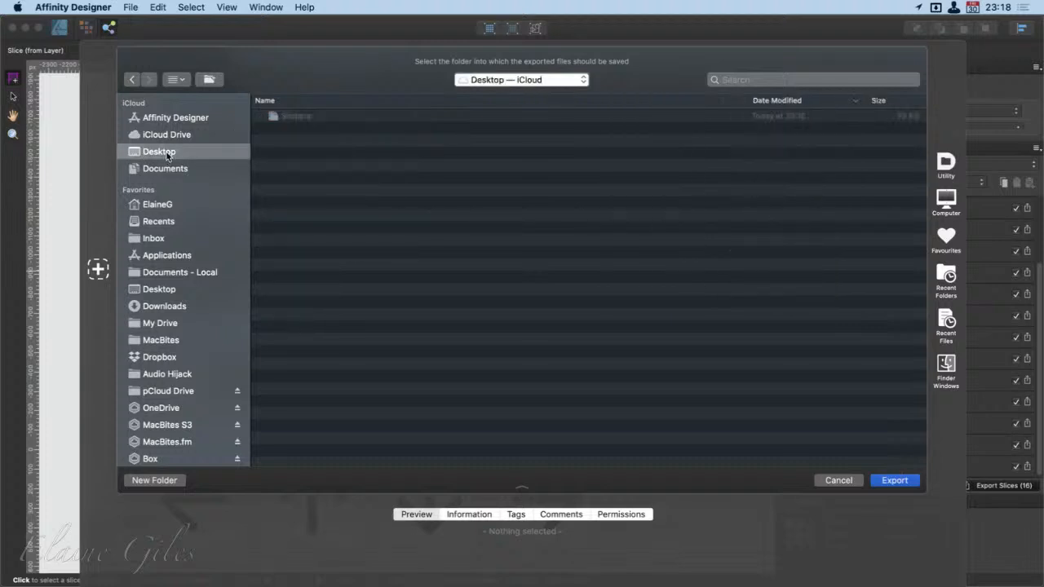
click(909, 482)
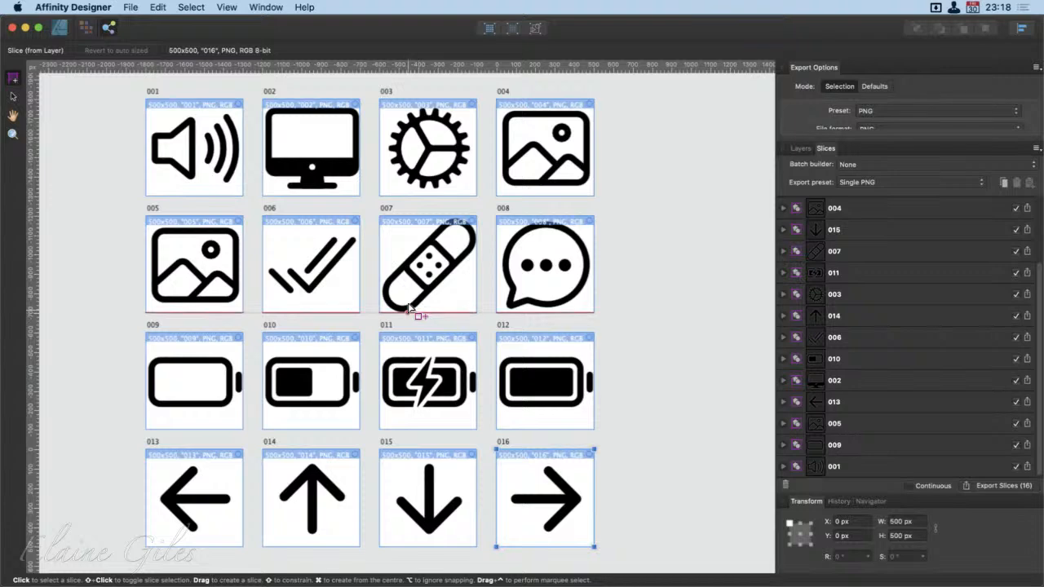
Return to the Designer Persona and minimise the Stickers window to show the exported files on the desktop
click(59, 28)
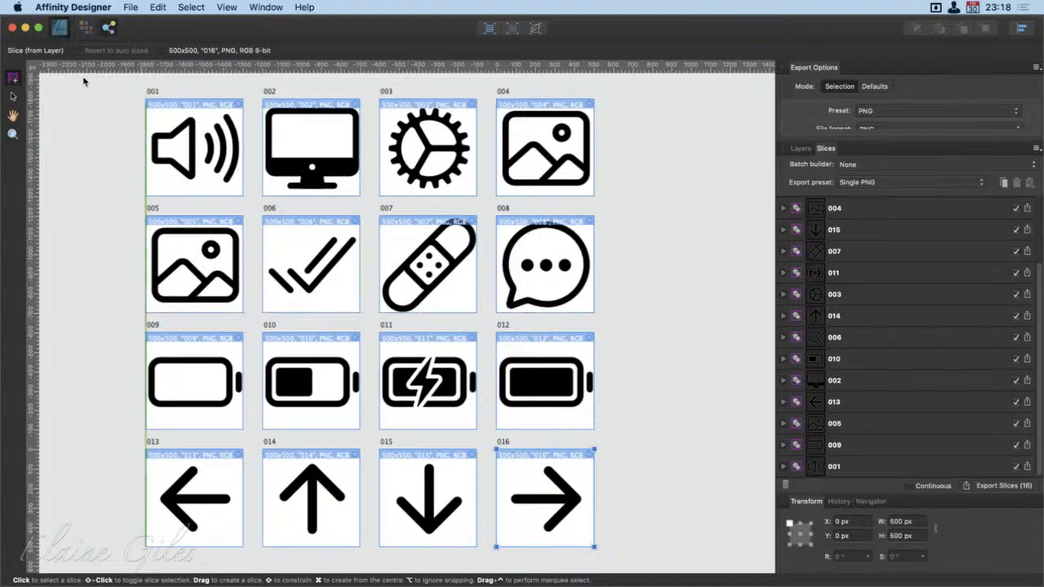
scroll(420, 229, left, 5)
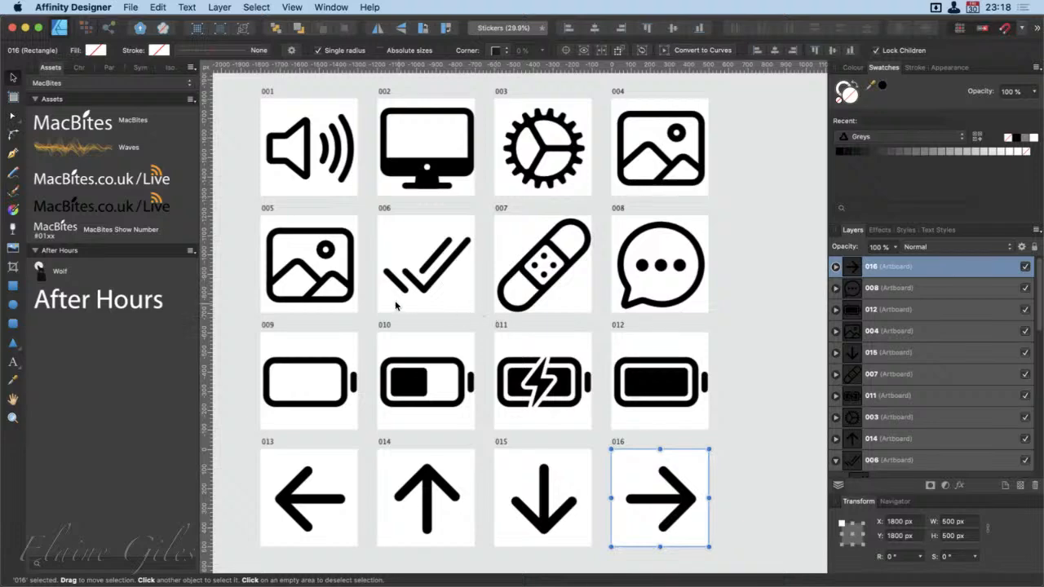
click(25, 28)
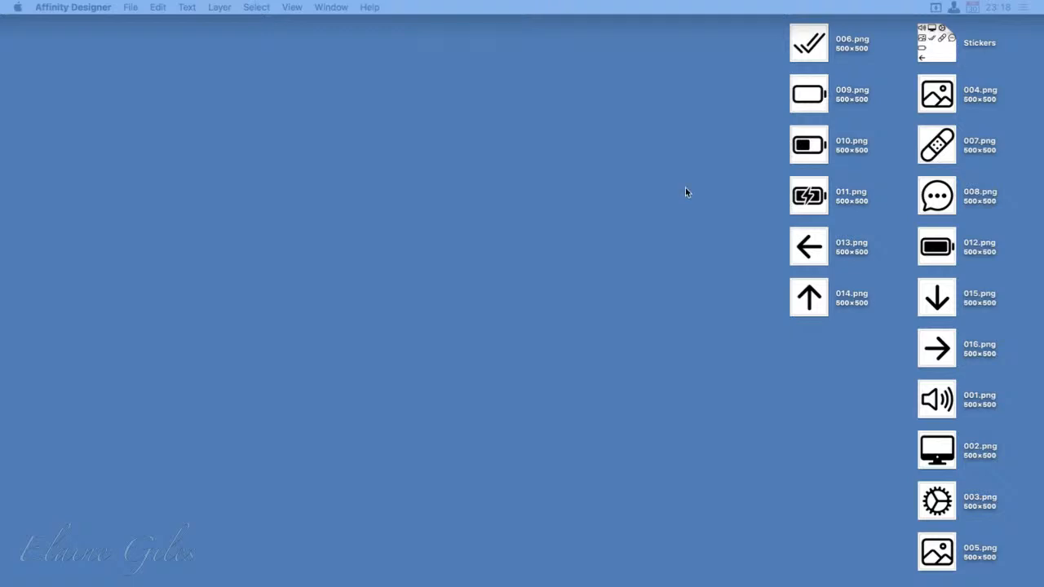
Move both columns of exported PNG files towards the middle of the desktop, leaving the Stickers document in place
click(939, 34)
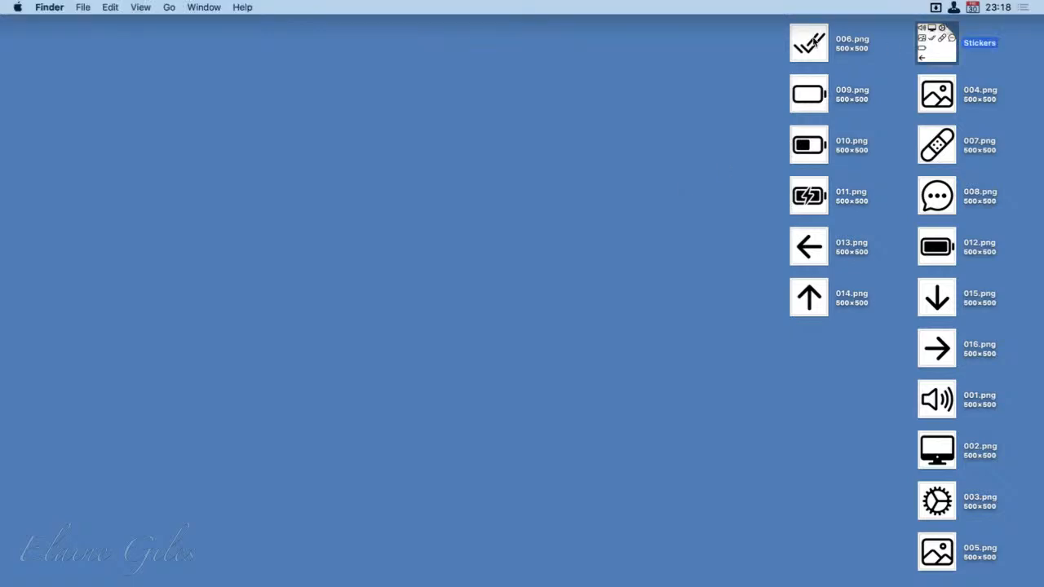
drag(750, 34, 401, 384)
drag(887, 79, 558, 547)
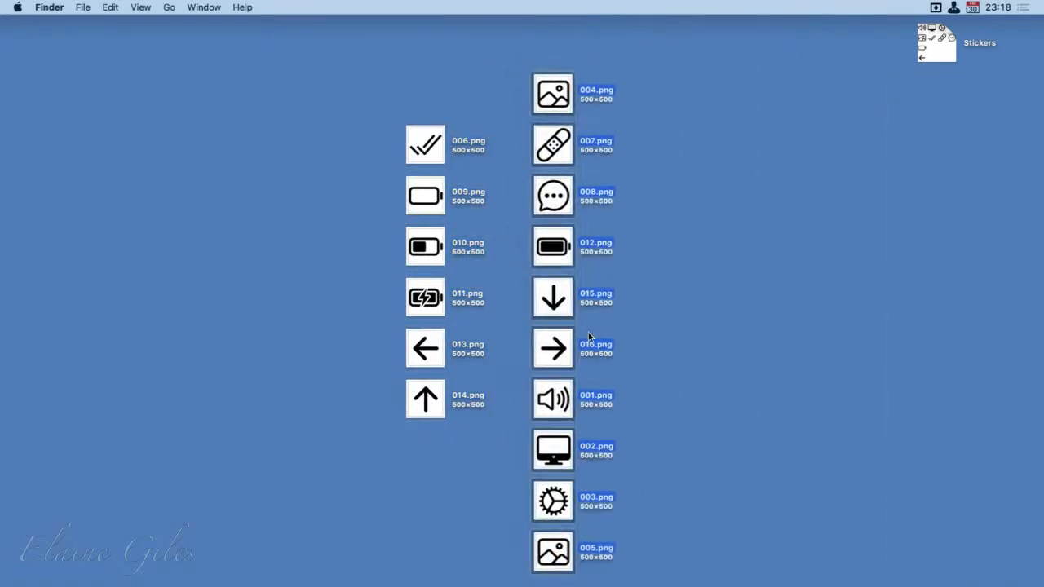
Preview the exported files 012.png and 005.png to check their transparent backgrounds
click(618, 247)
click(553, 246)
key(space)
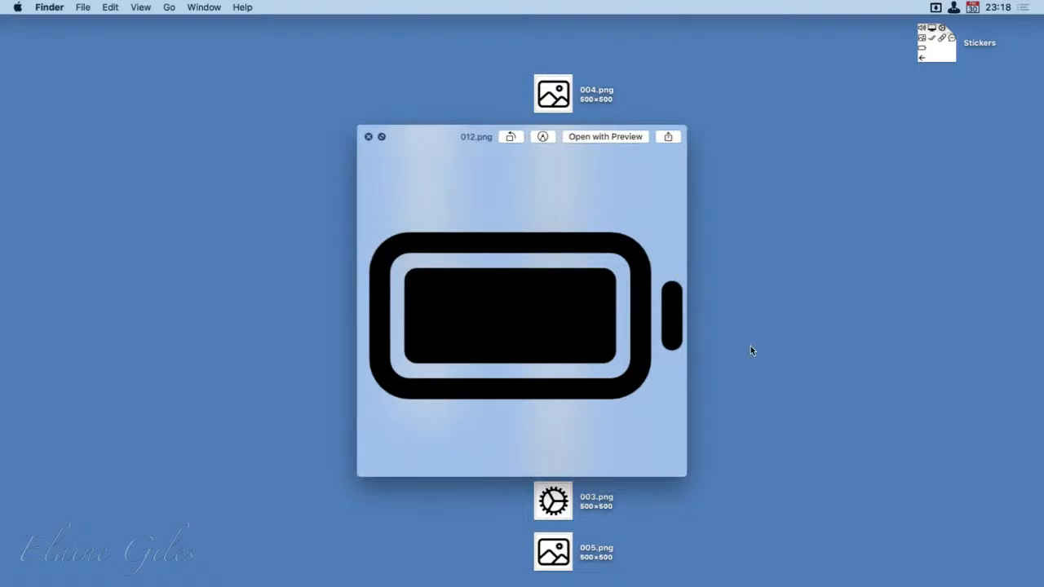
click(551, 506)
click(564, 546)
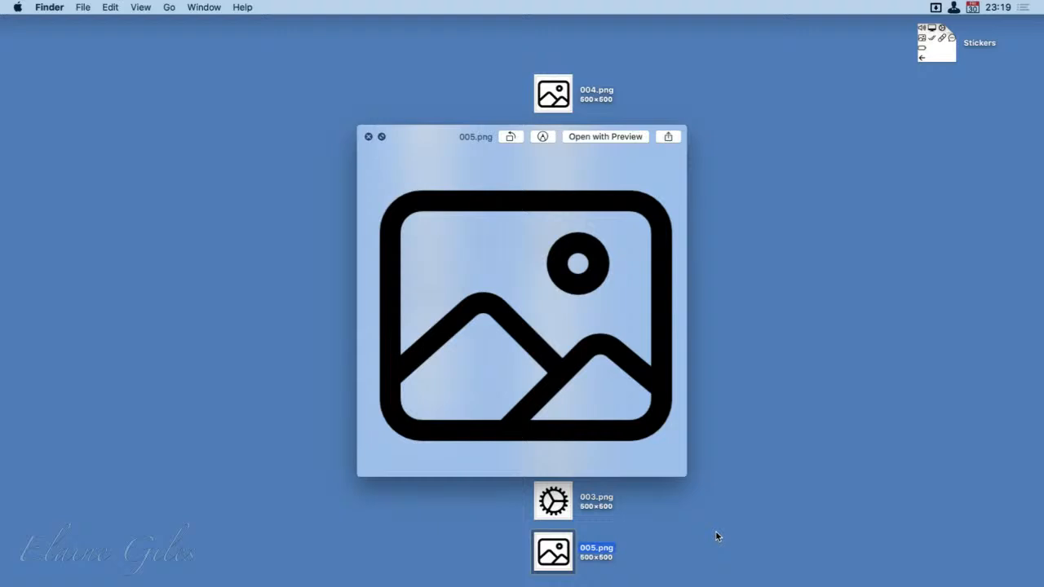
key(space)
Gather all the exported PNG files into a new folder named ________Stickers and place it below the Stickers document on the desktop
click(334, 32)
drag(334, 35, 649, 566)
right_click(564, 548)
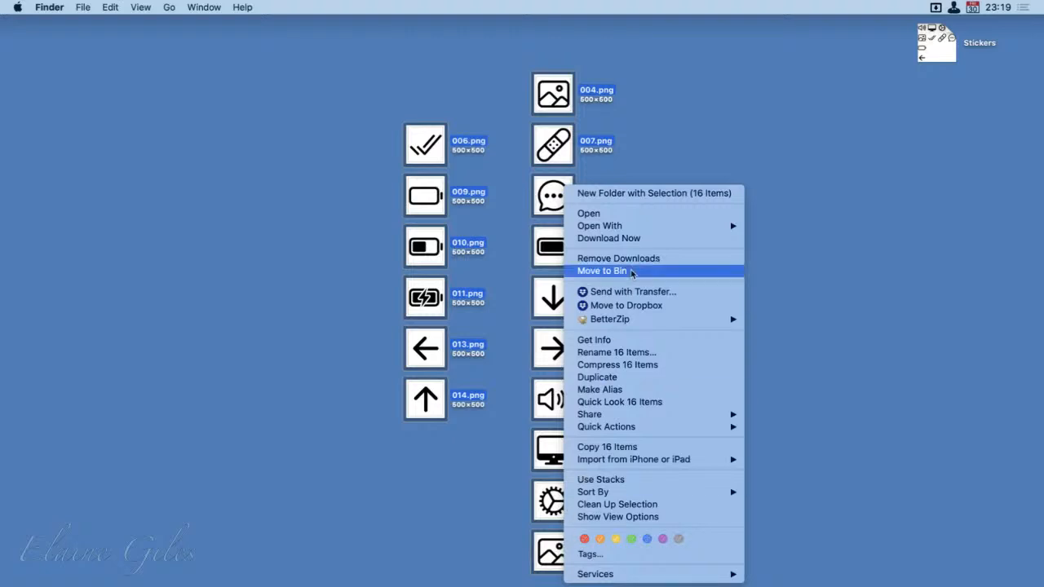
click(663, 194)
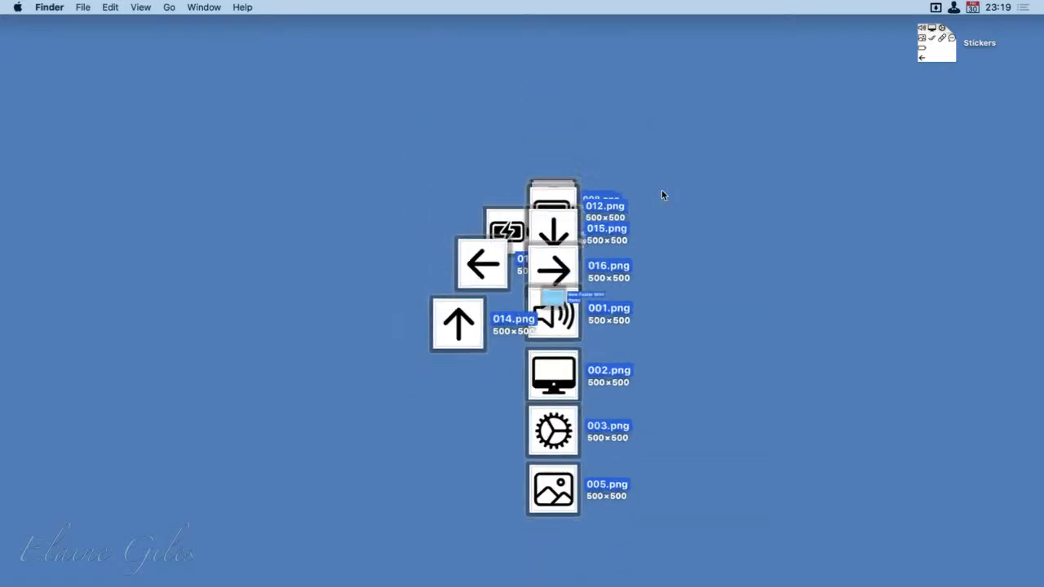
text(Stickers)
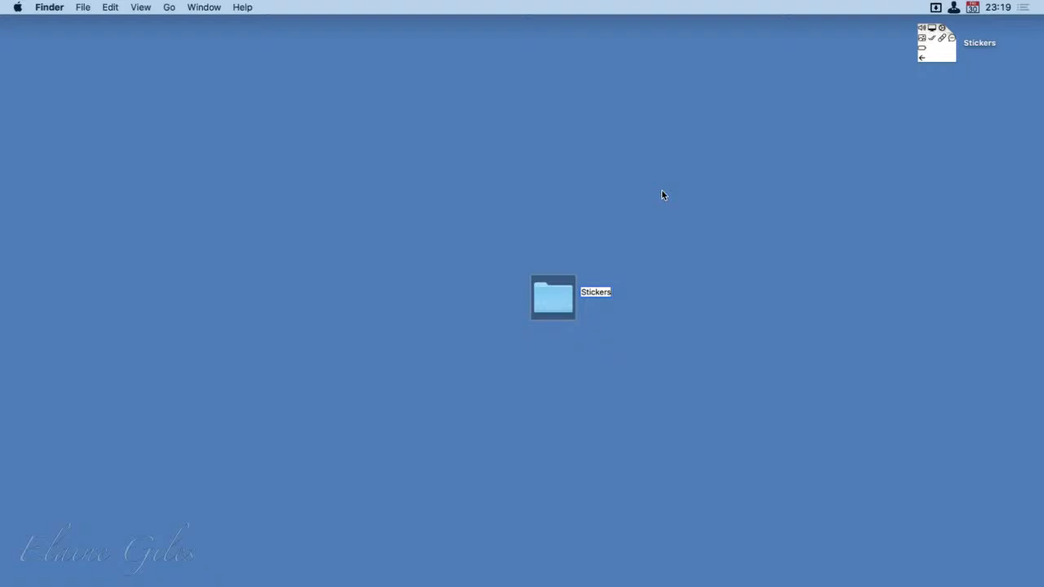
key(super+Left)
text(________)
click(569, 385)
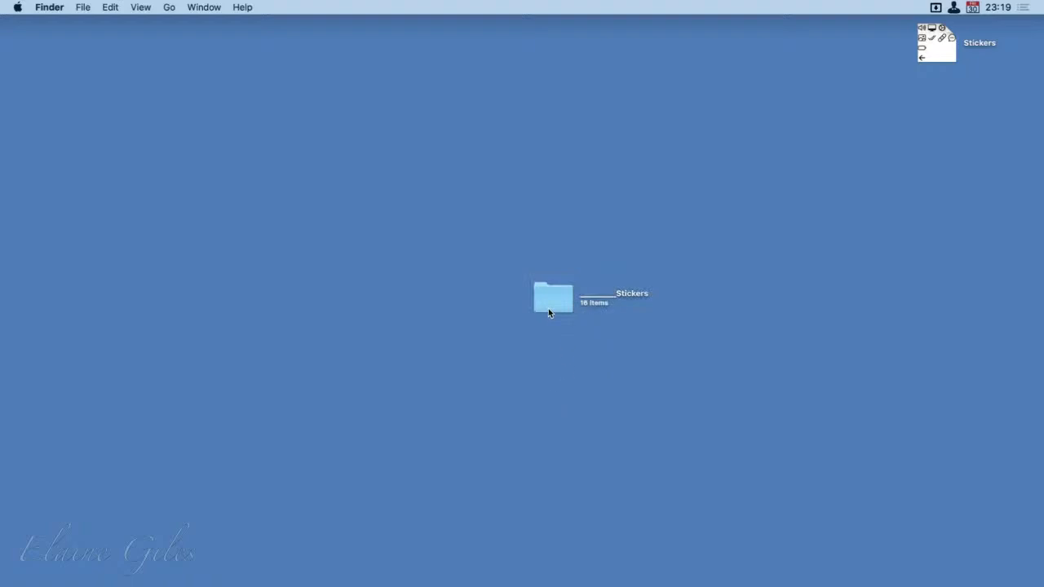
drag(549, 310, 934, 86)
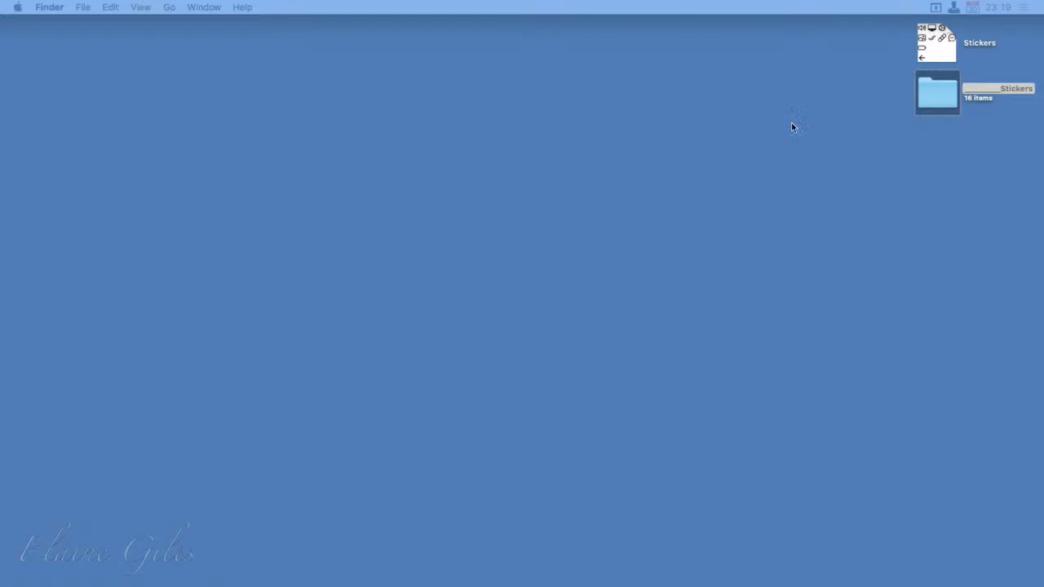
Bring the App Icons folder onto the desktop below the ________Stickers folder and clear the Downloads window out of the way
click(952, 101)
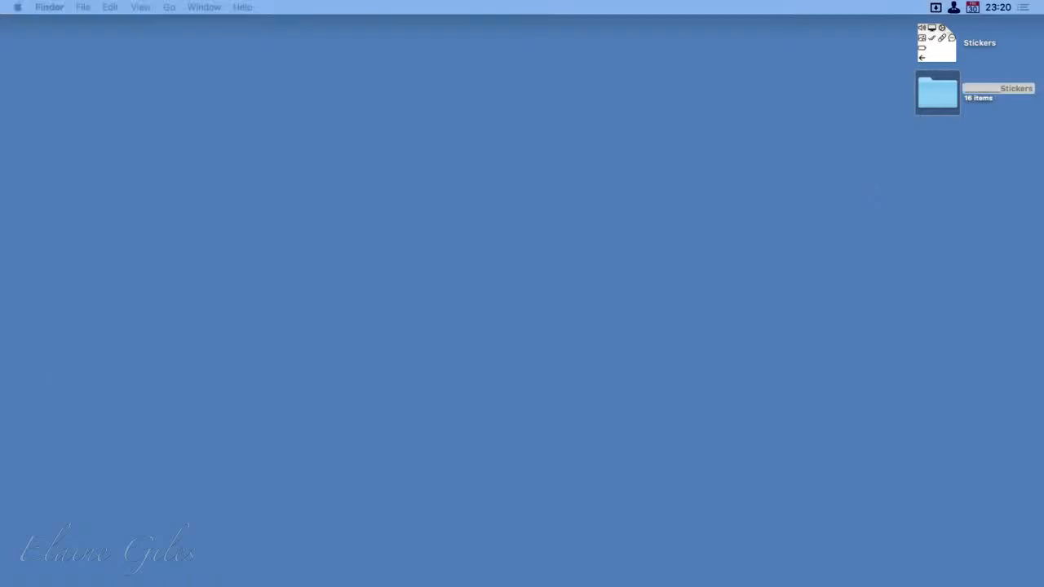
drag(4, 584, 543, 283)
drag(330, 407, 981, 153)
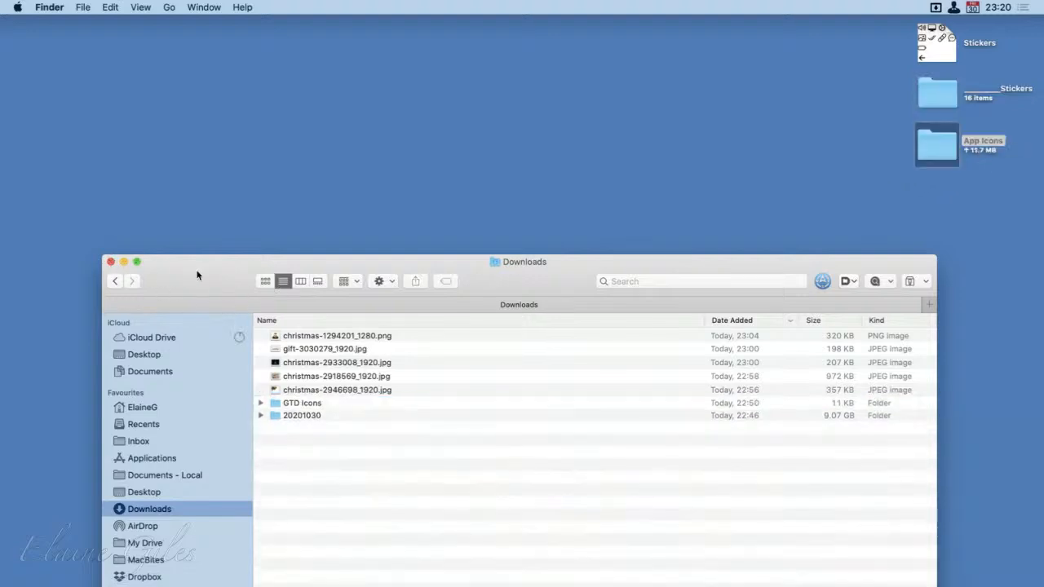
drag(198, 274, 2, 391)
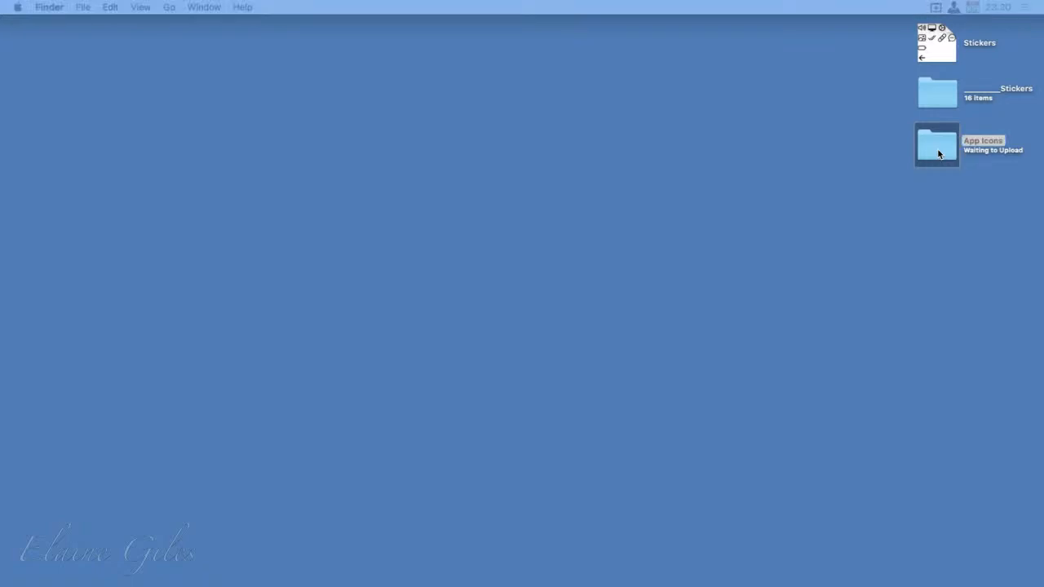
Open the App Icons folder and preview its PNG files in order from Audio Hijack 3.png down to VLC.png
drag(2, 131, 120, 10)
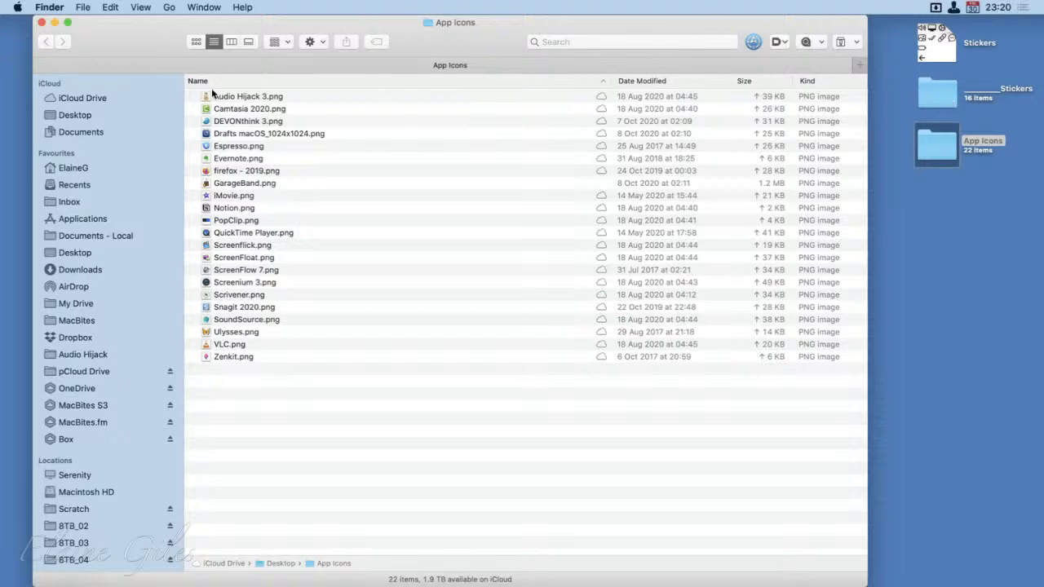
key(Down)
key(space)
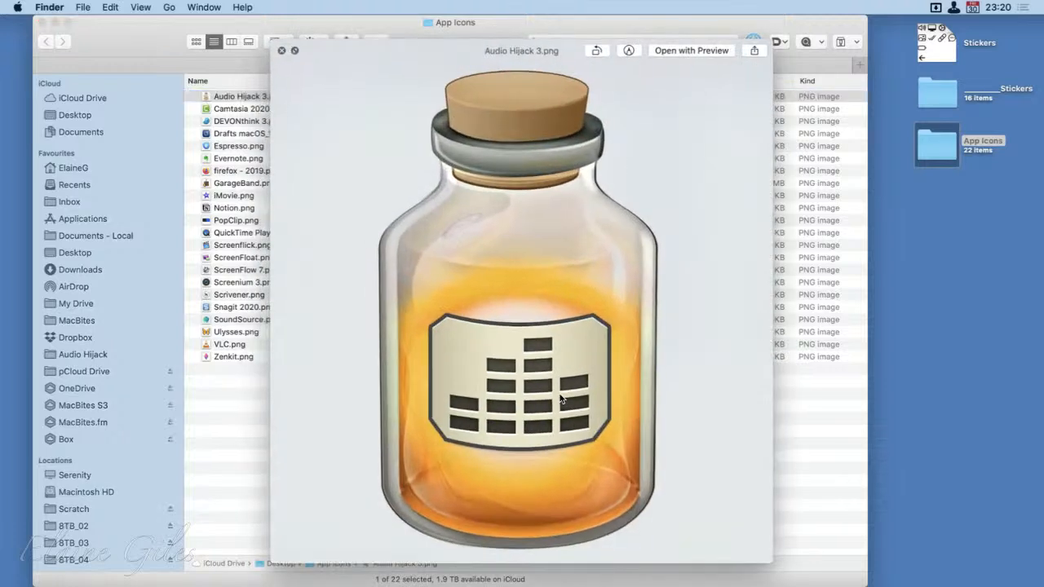
key(Down)
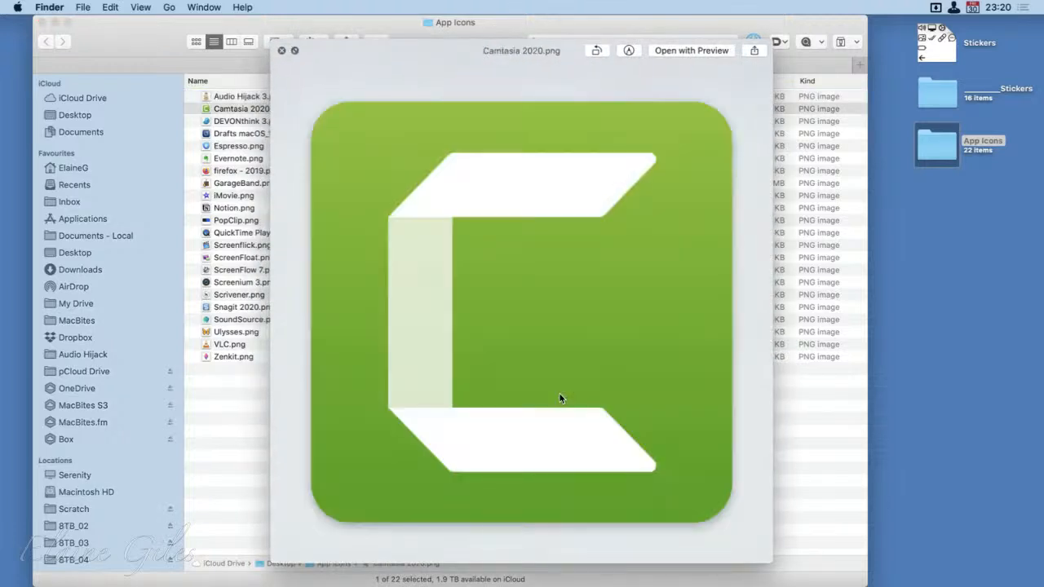
key(Down)
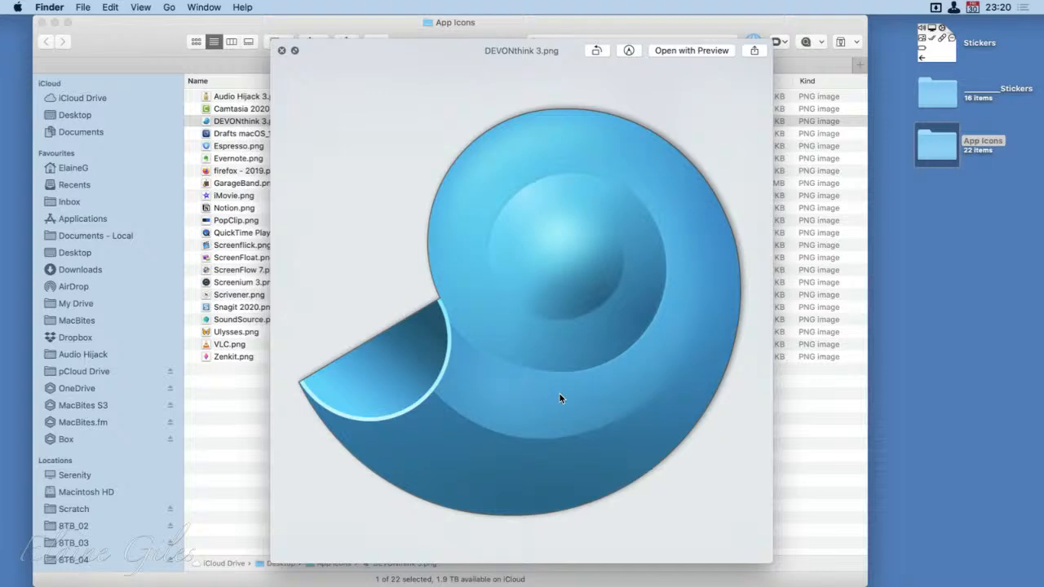
key(Down)
key(Down)
key(Down)
key(Down)
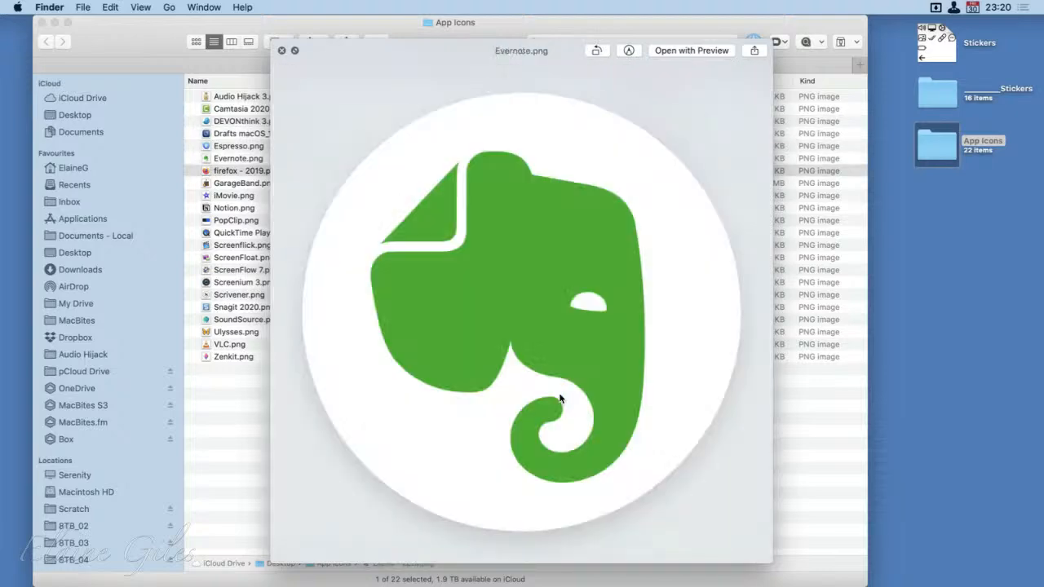
key(Down)
key(Down)
key(Down)
key(Down)
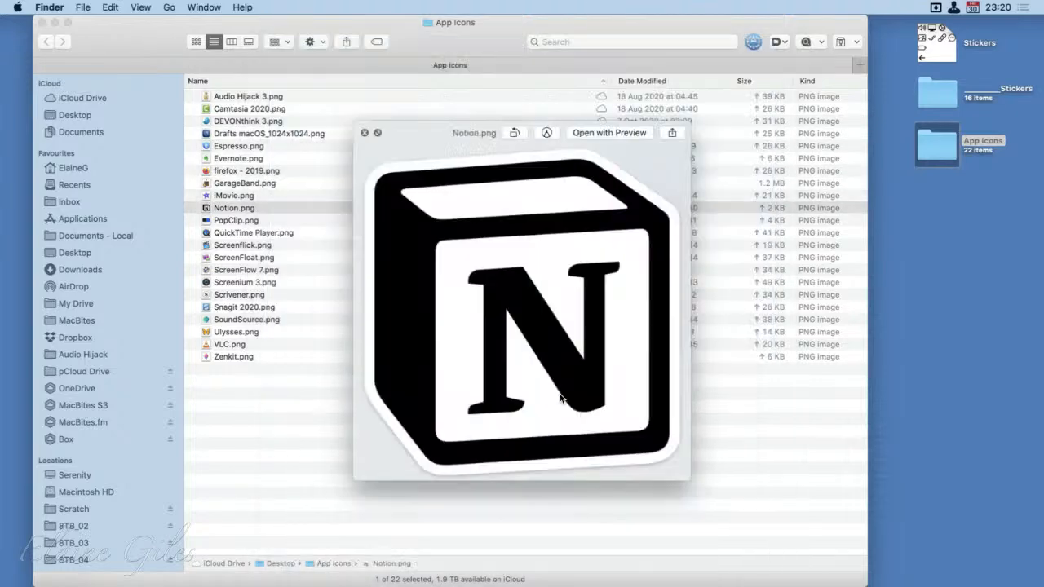
key(Down)
key(Down)
key(Down)
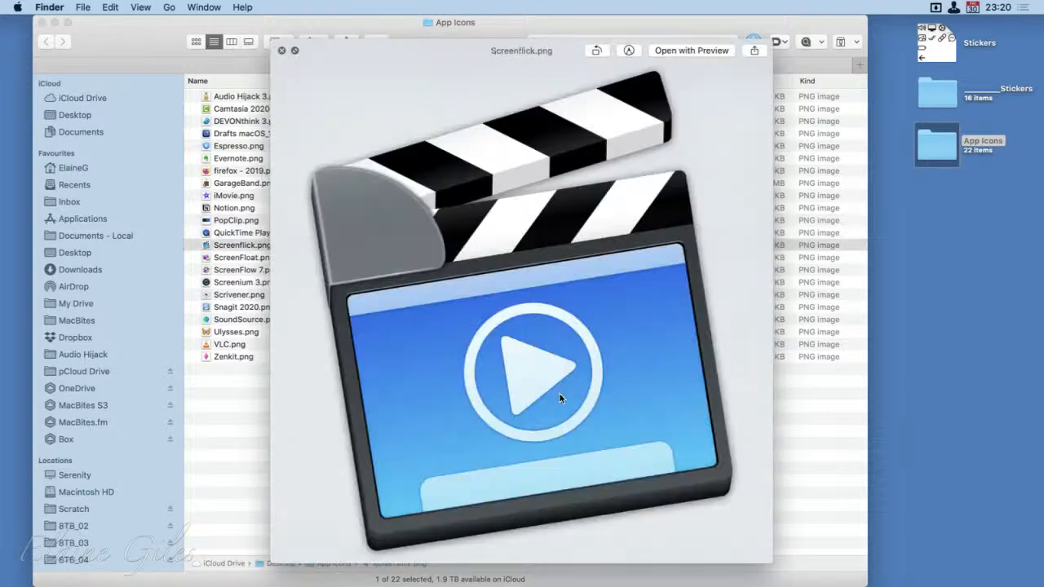
key(Down)
key(Down)
key(Down)
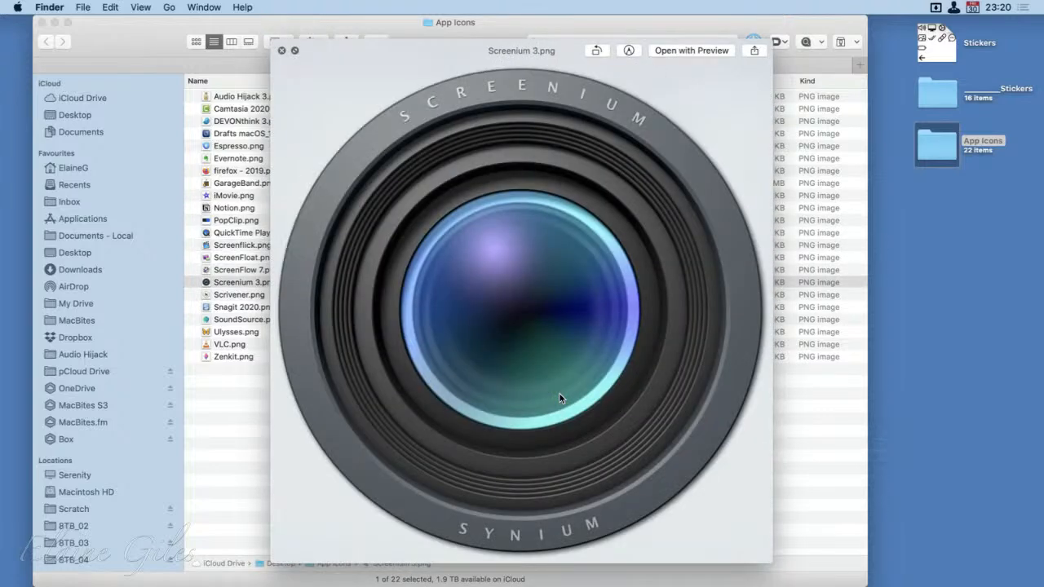
key(Down)
key(Down)
key(Down)
key(Down)
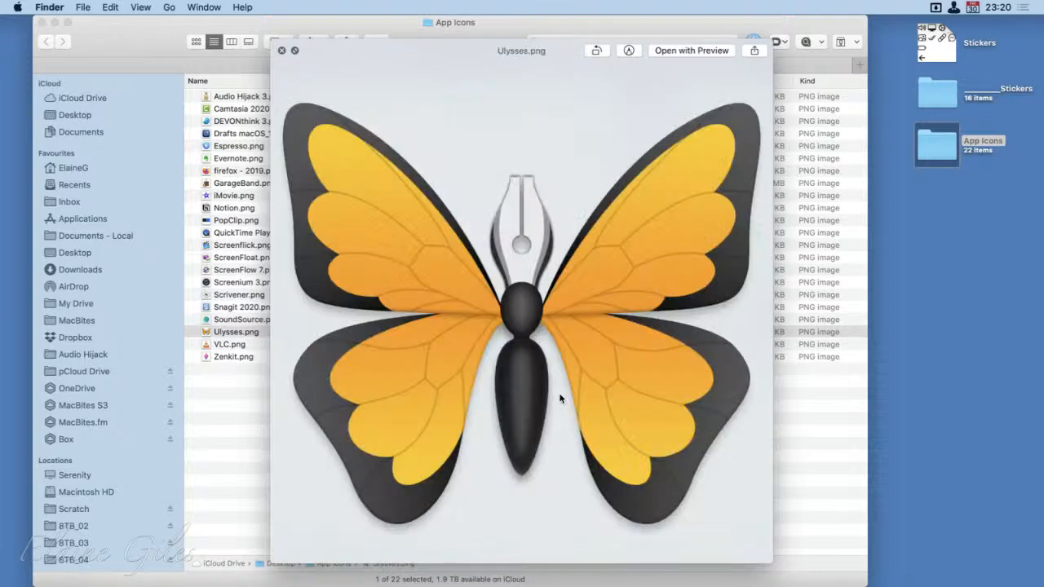
key(Down)
Step back up through the icon previews to Drafts macOS_1024x1024.png and close the preview
key(Up)
key(Up)
key(Up)
key(Up)
key(Up)
key(Up)
key(Up)
key(Up)
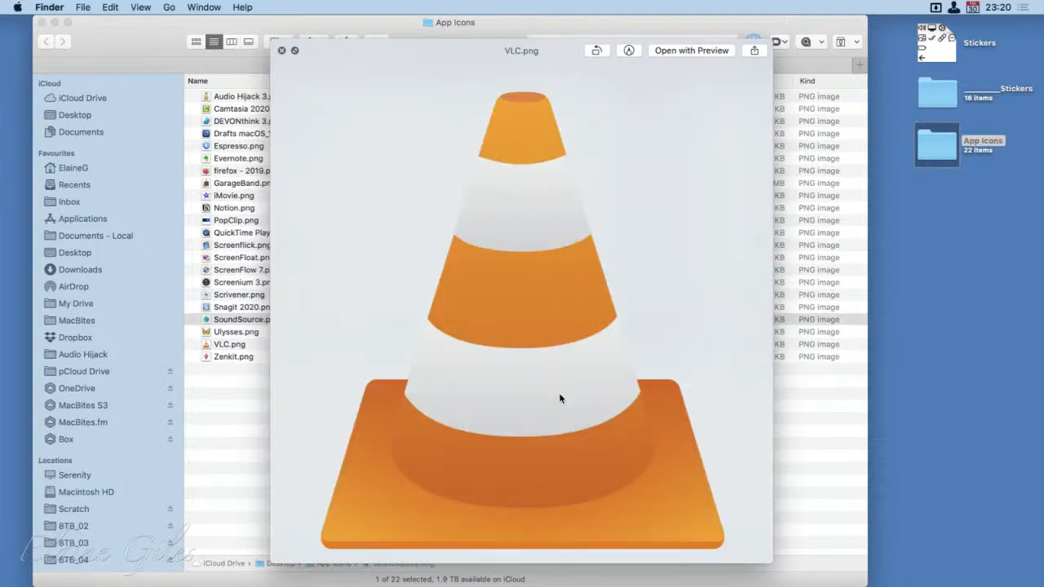
key(Up)
key(Up)
key(Up)
key(Up)
key(Up)
key(Up)
key(Up)
key(Up)
key(Up)
key(Up)
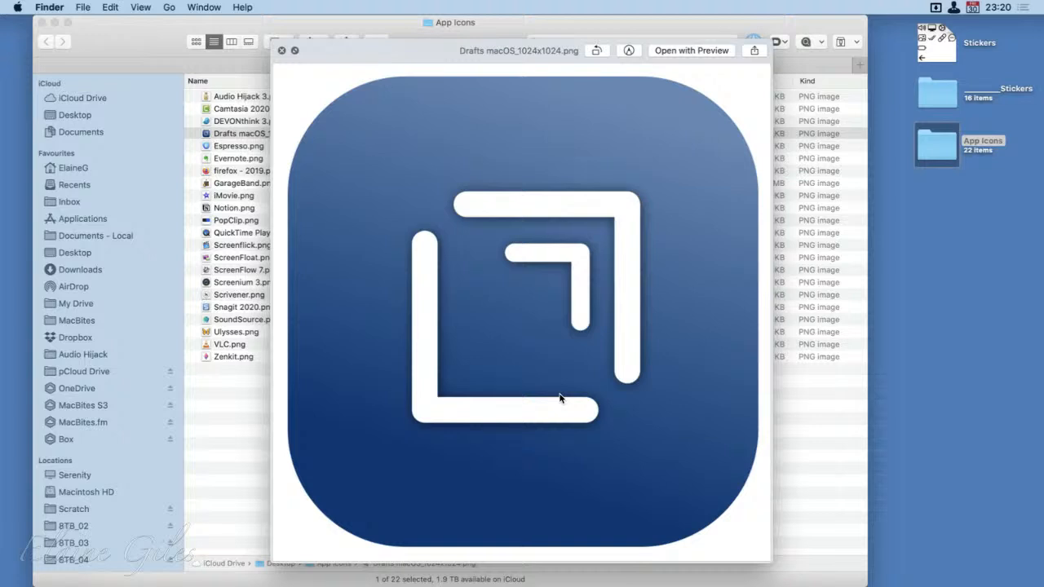
key(space)
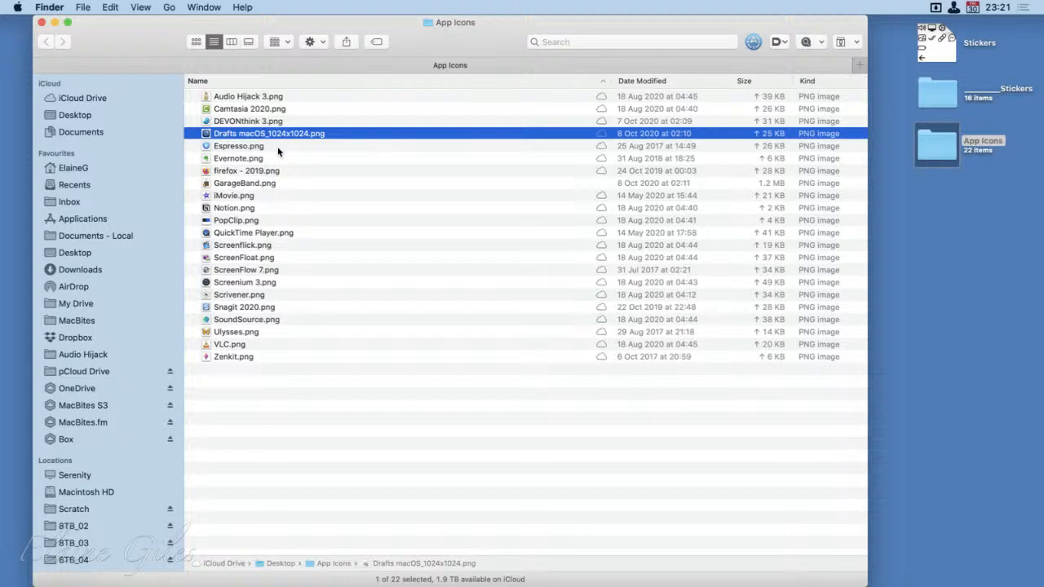
Preview the Audio Hijack 3, Camtasia 2020, DEVONthink 3, Scrivener, Ulysses, Zenkit and Notion icons, and close the App Icons folder
click(259, 98)
key(space)
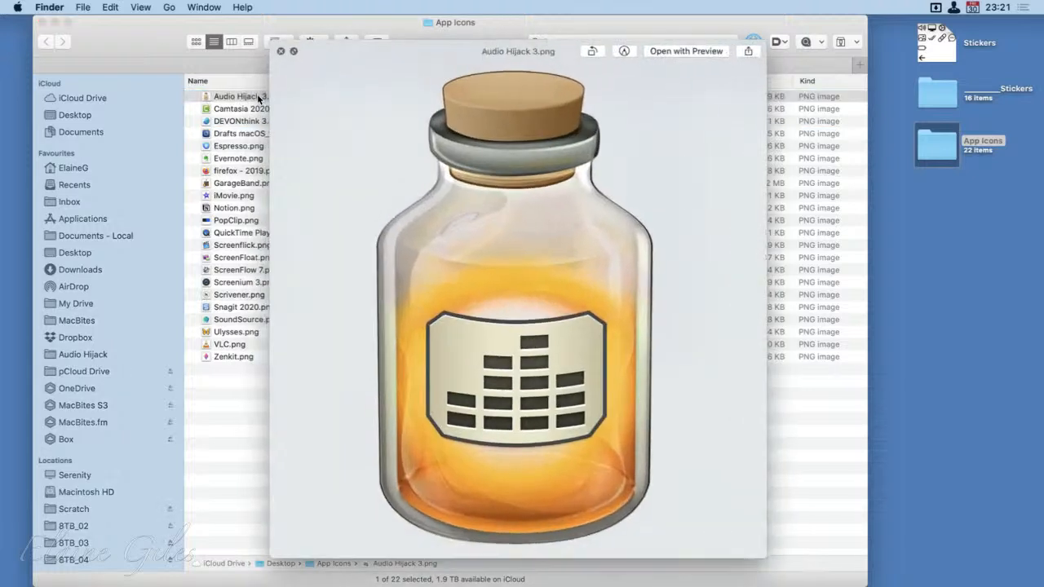
click(245, 111)
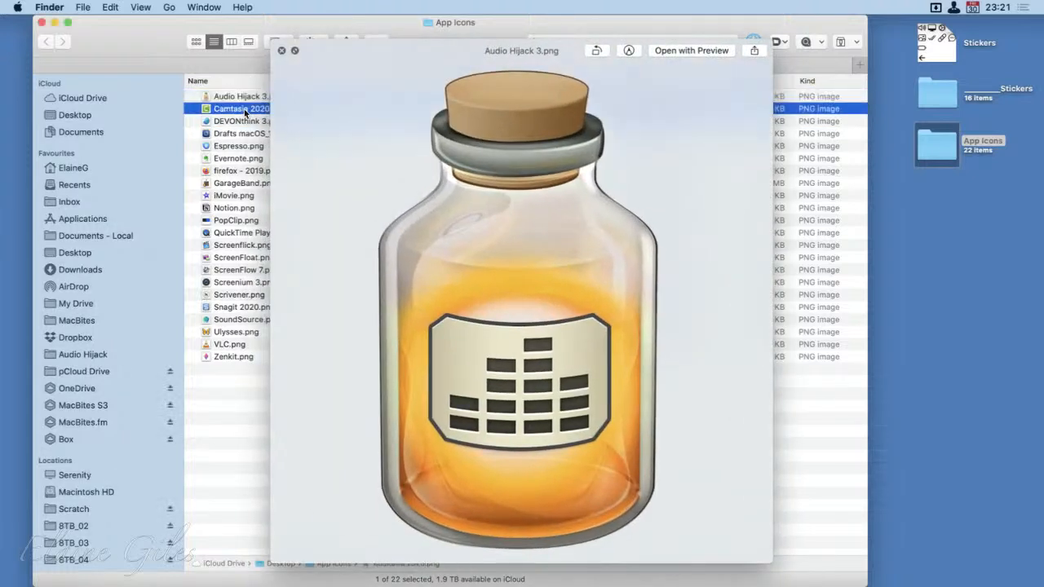
click(242, 122)
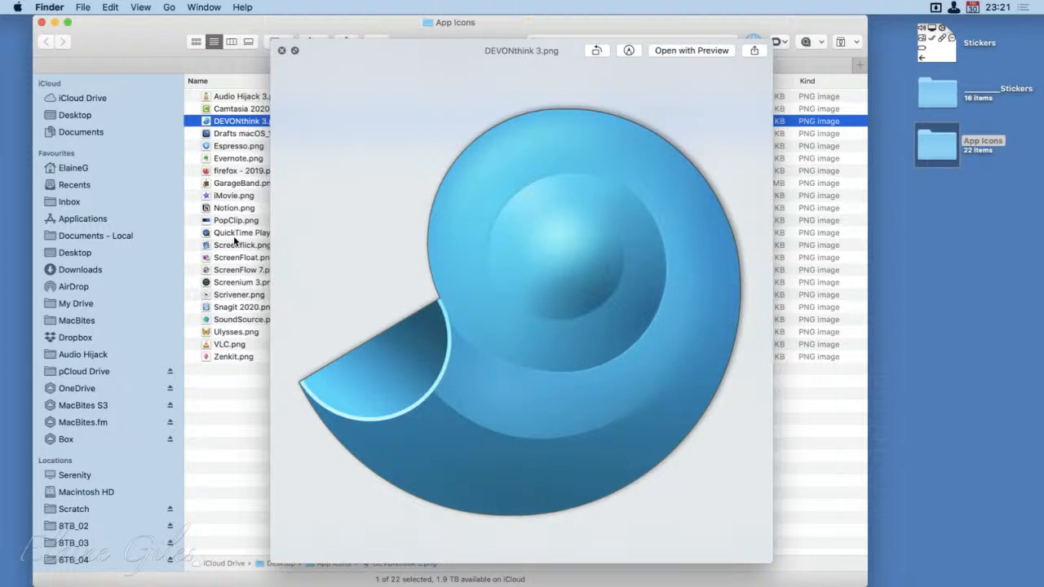
click(226, 295)
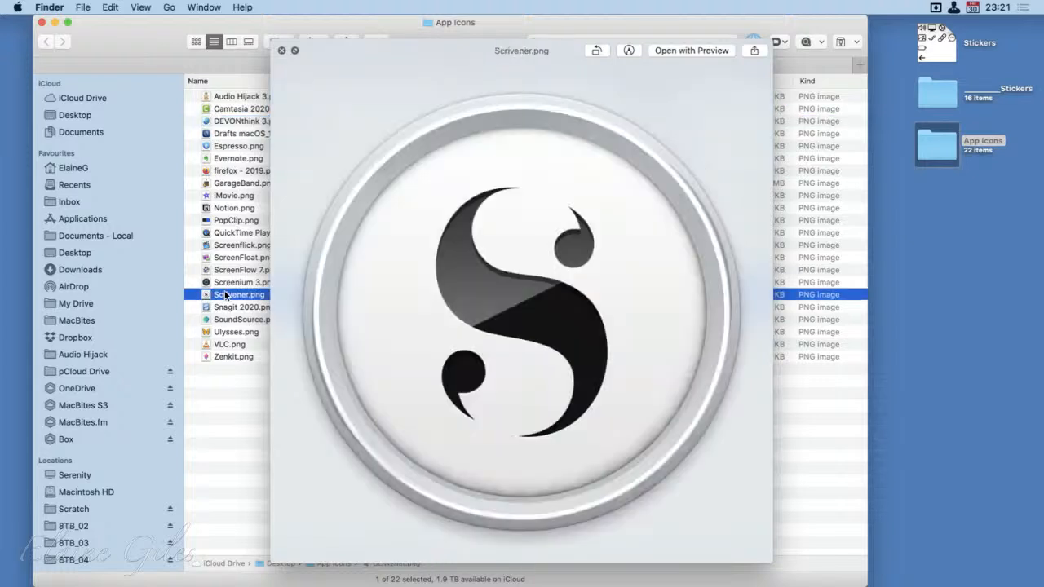
click(228, 333)
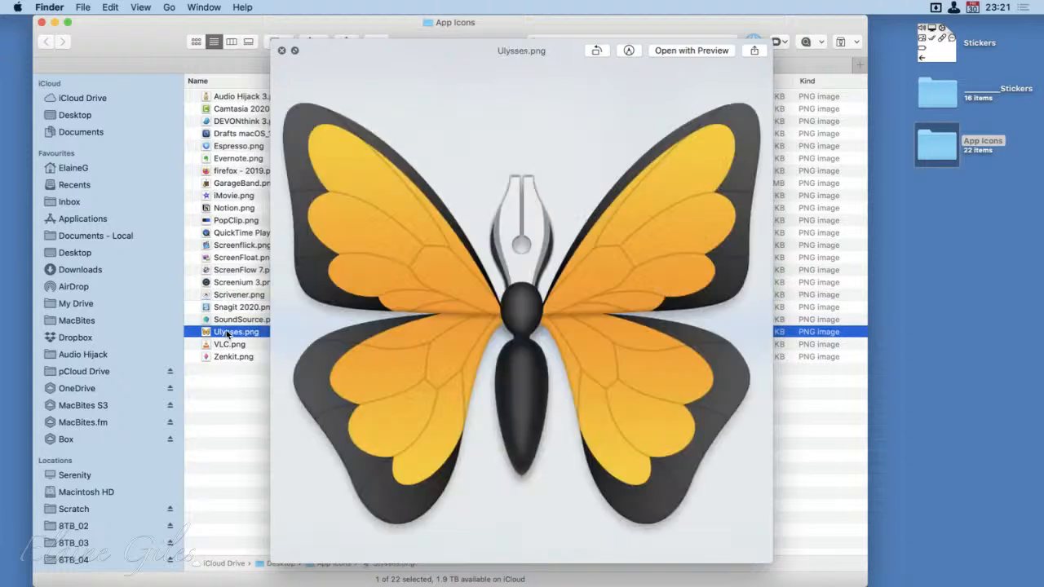
click(230, 358)
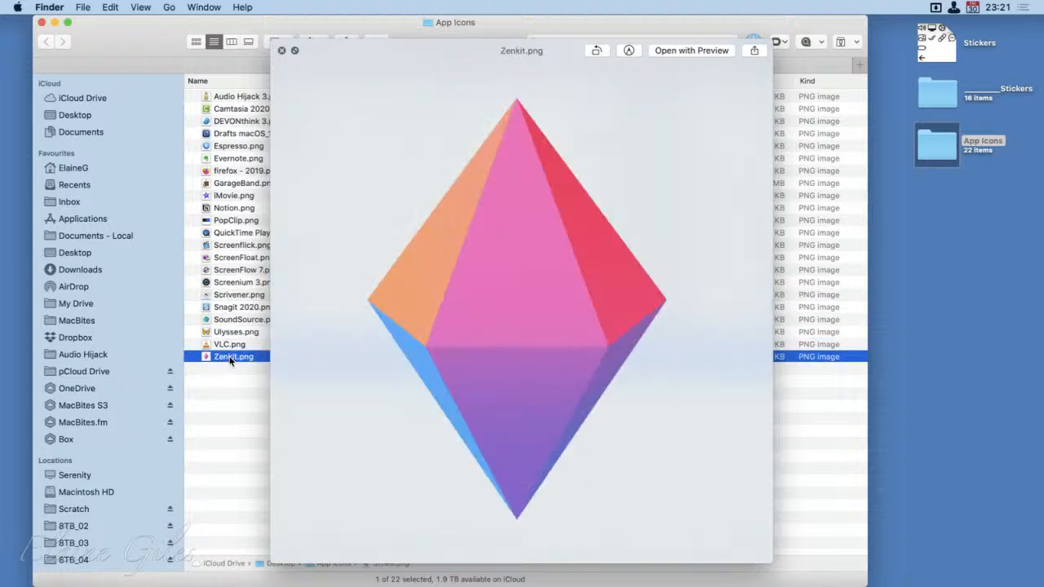
click(251, 209)
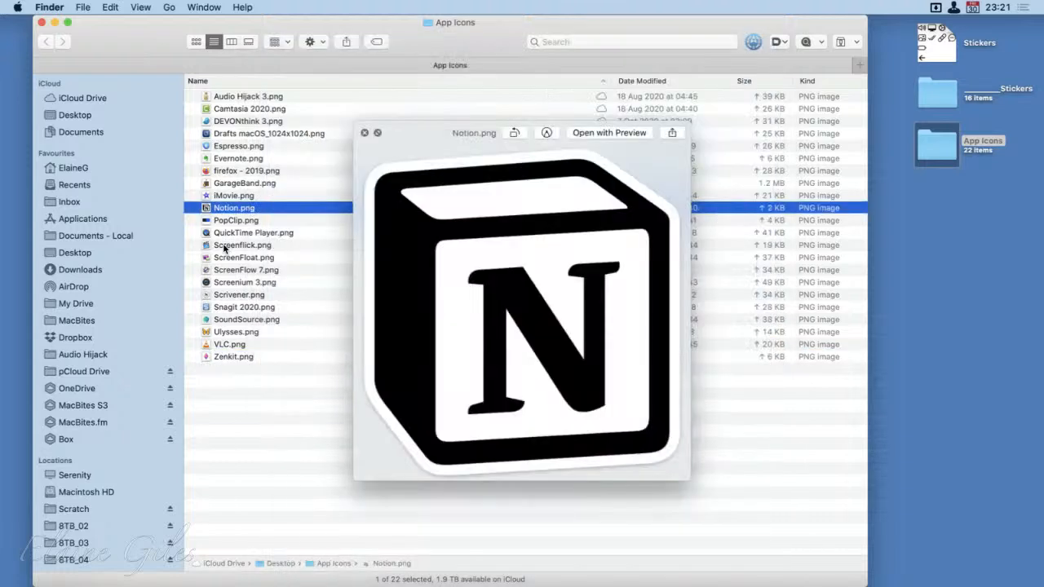
key(space)
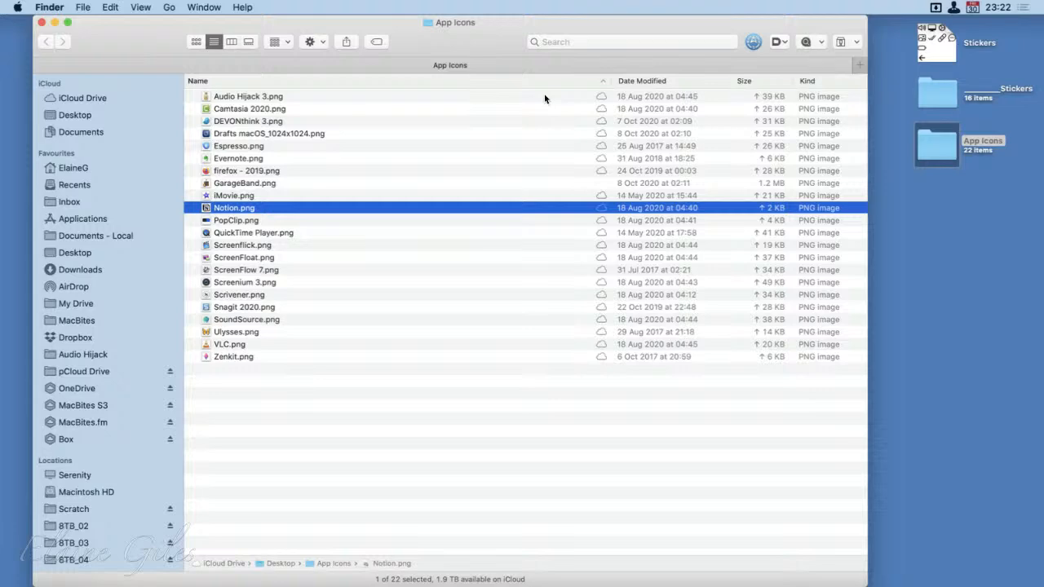
click(40, 22)
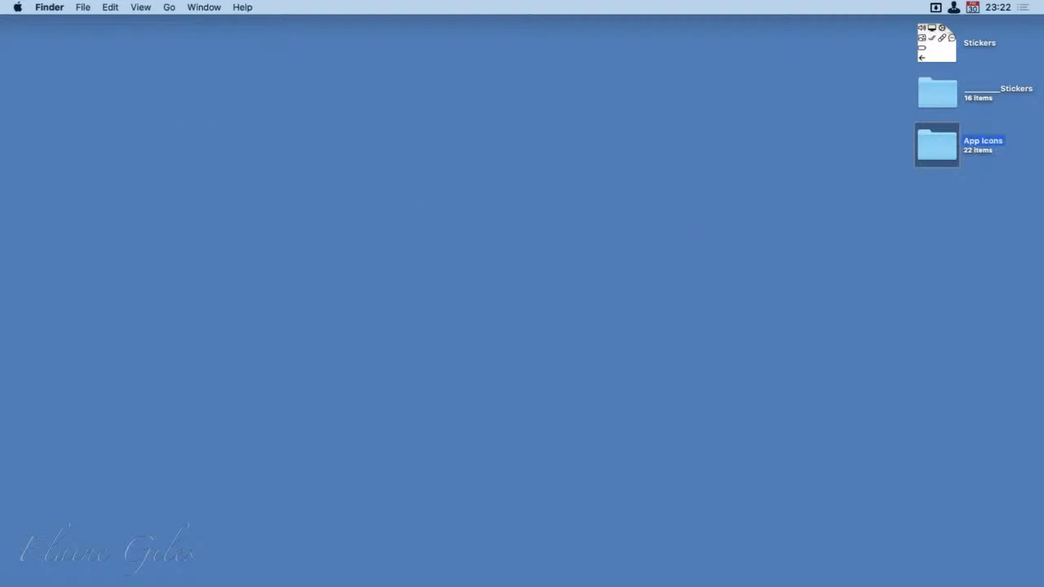
Rename the desktop's App Icons folder by adding eight underscores at the start of its name
key(Return)
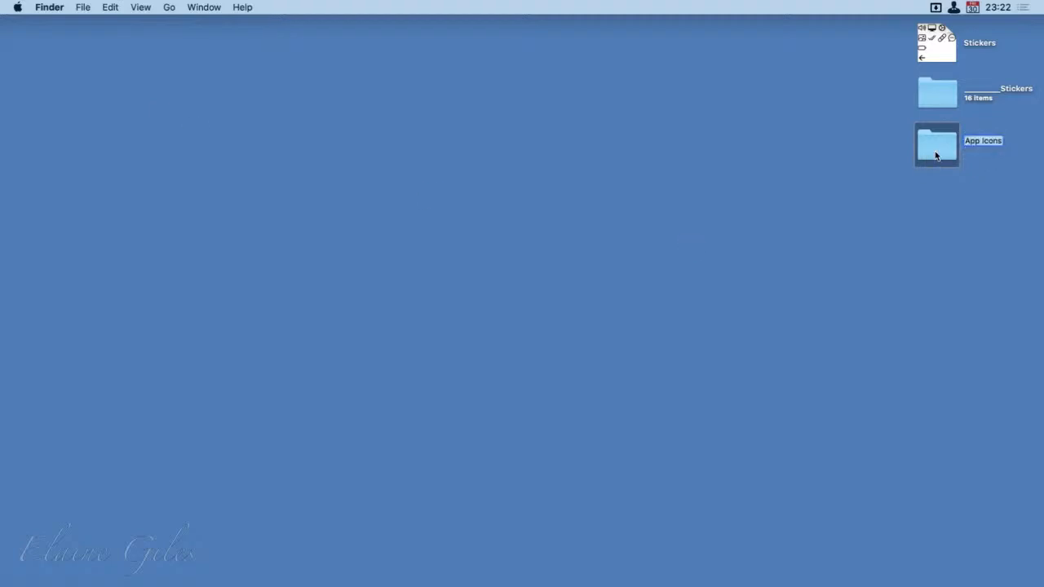
key(Left)
text(________)
click(846, 195)
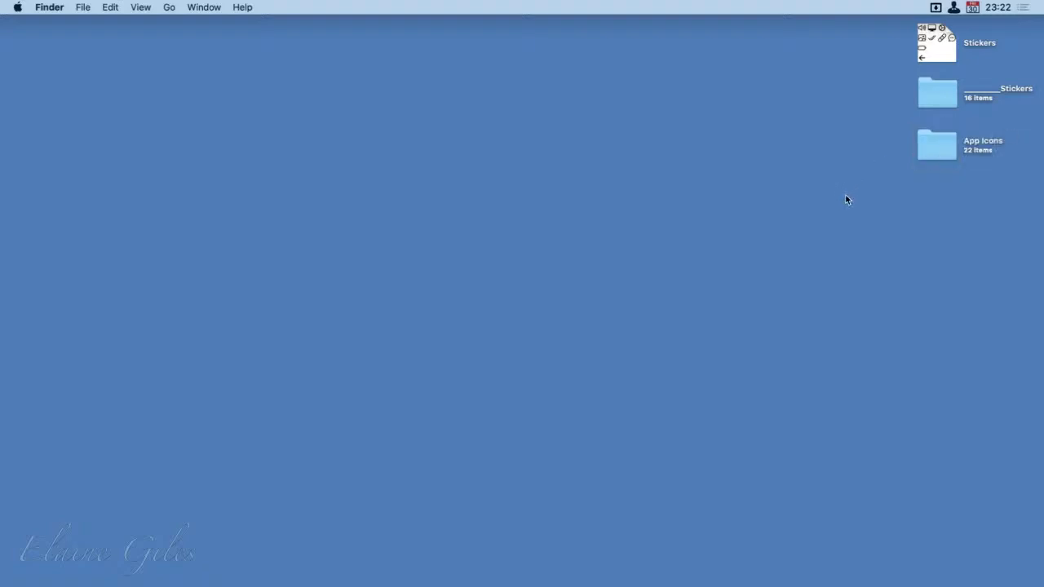
Delete Notion.png from the ____Icons folder in iCloud Drive, and move the desktop folders ________Stickers and ________App Icons into iCloud Drive
key(super+n)
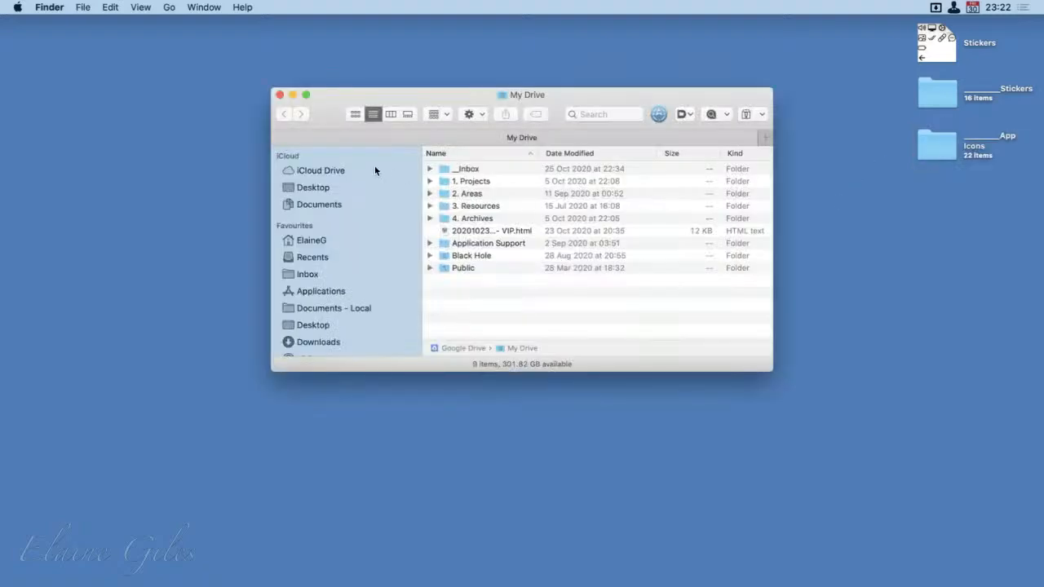
click(338, 171)
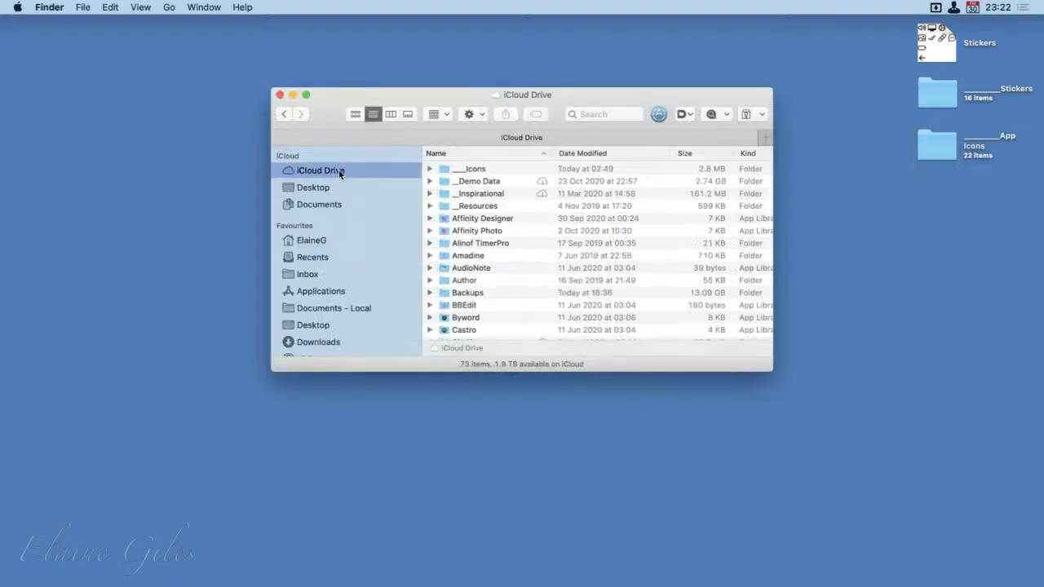
click(479, 169)
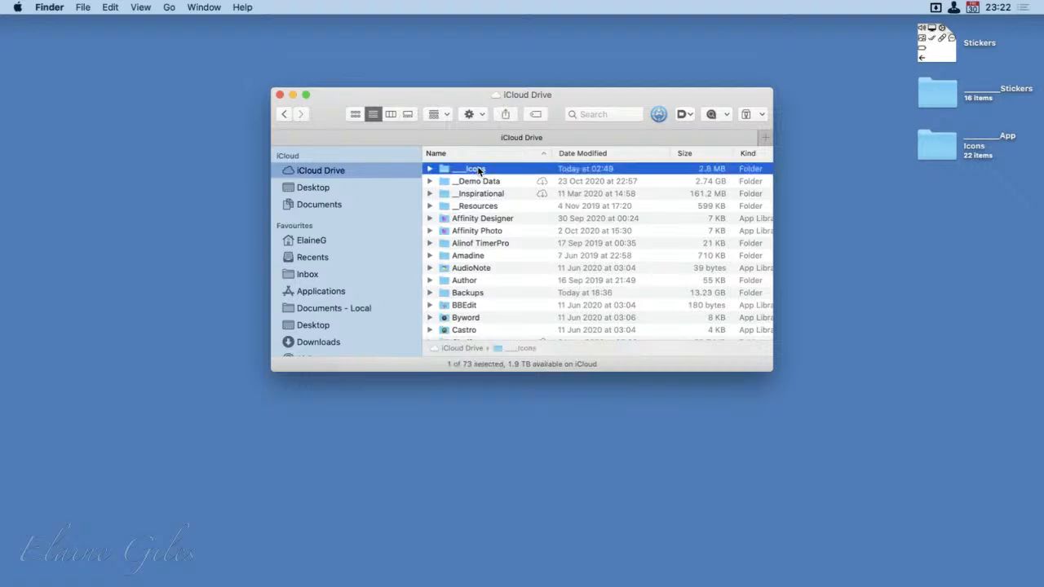
click(432, 169)
click(431, 169)
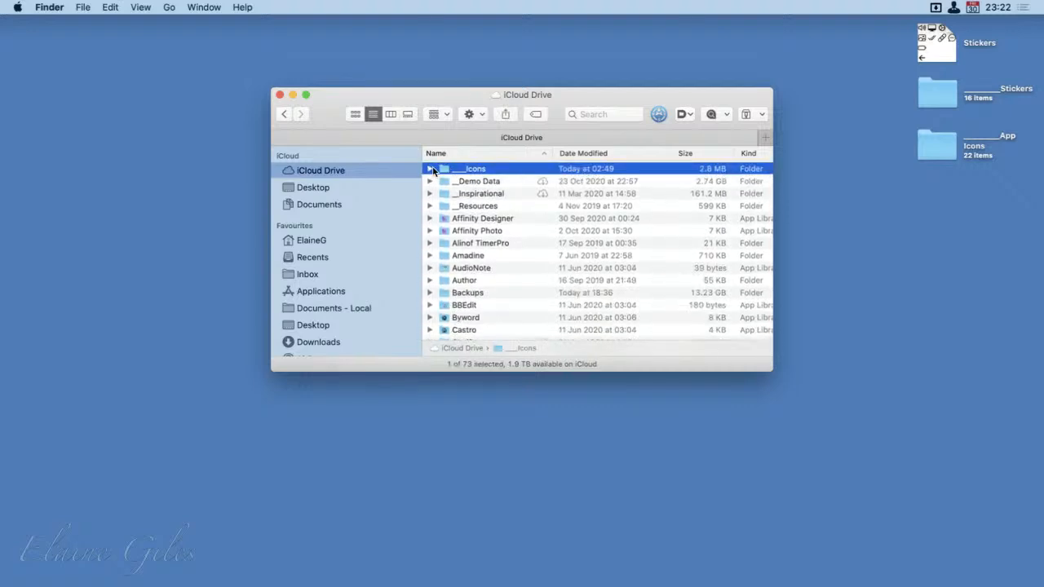
click(430, 168)
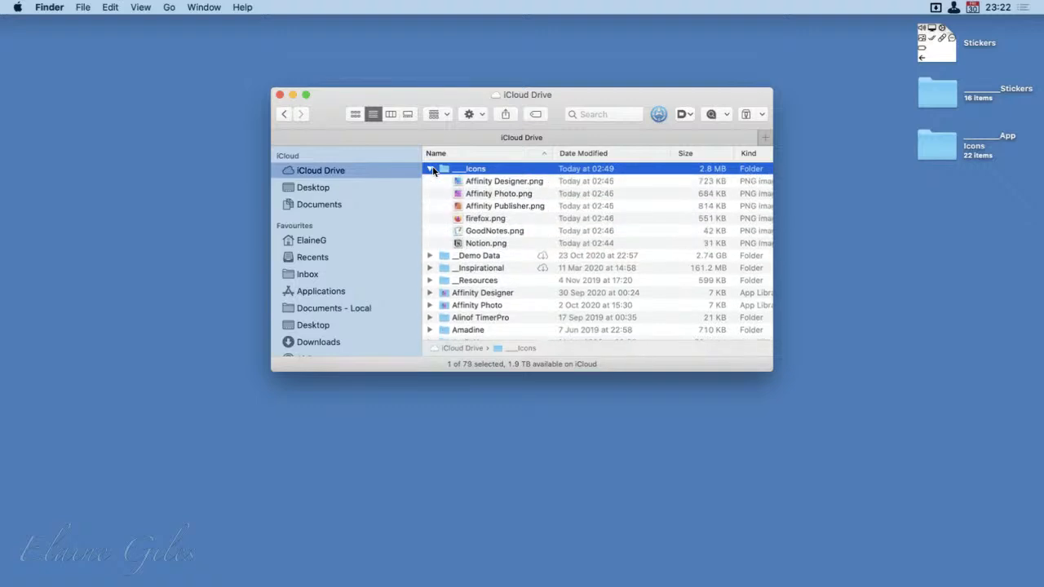
click(509, 244)
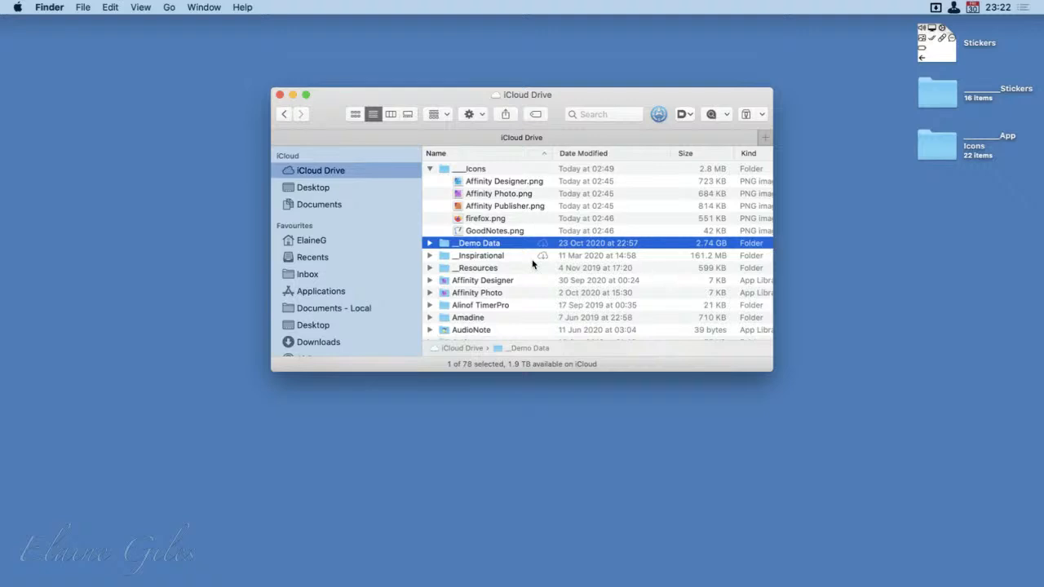
click(429, 169)
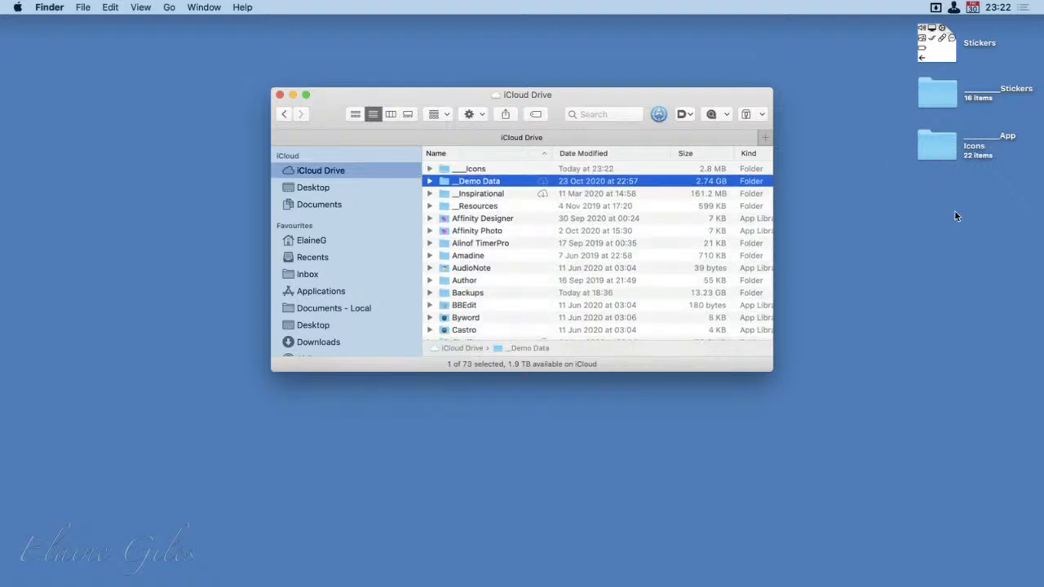
drag(955, 215, 764, 205)
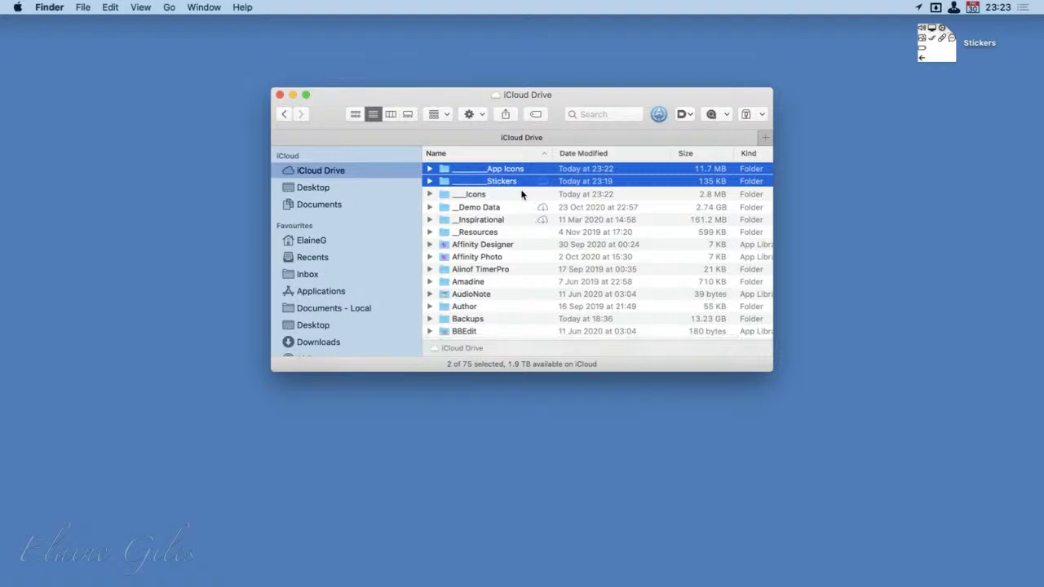
Move the three Affinity PNGs, firefox.png and GoodNotes.png from ____Icons into ________App Icons, and delete the emptied ____Icons folder
click(429, 194)
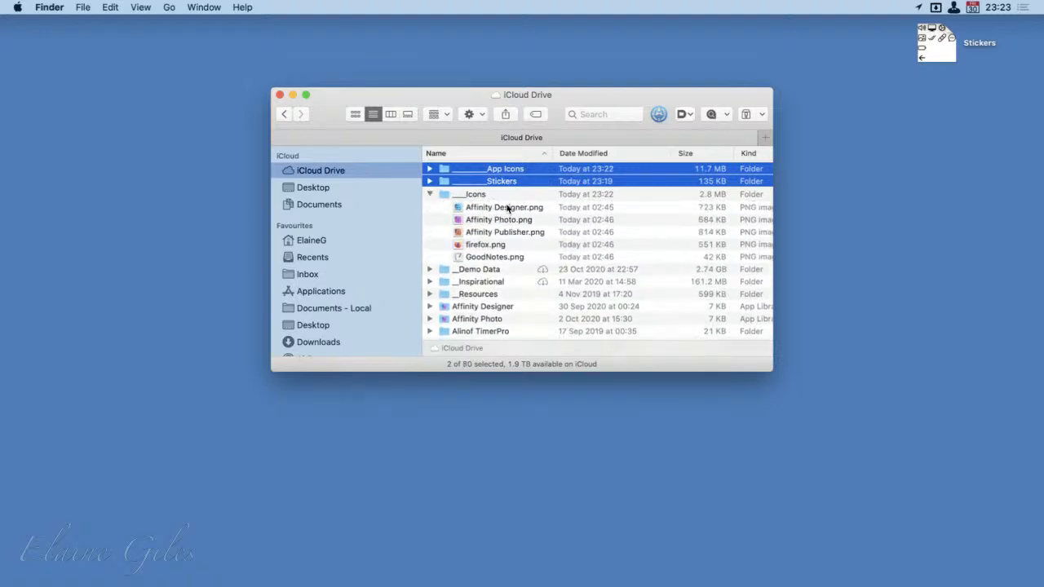
click(506, 207)
shift+click(488, 232)
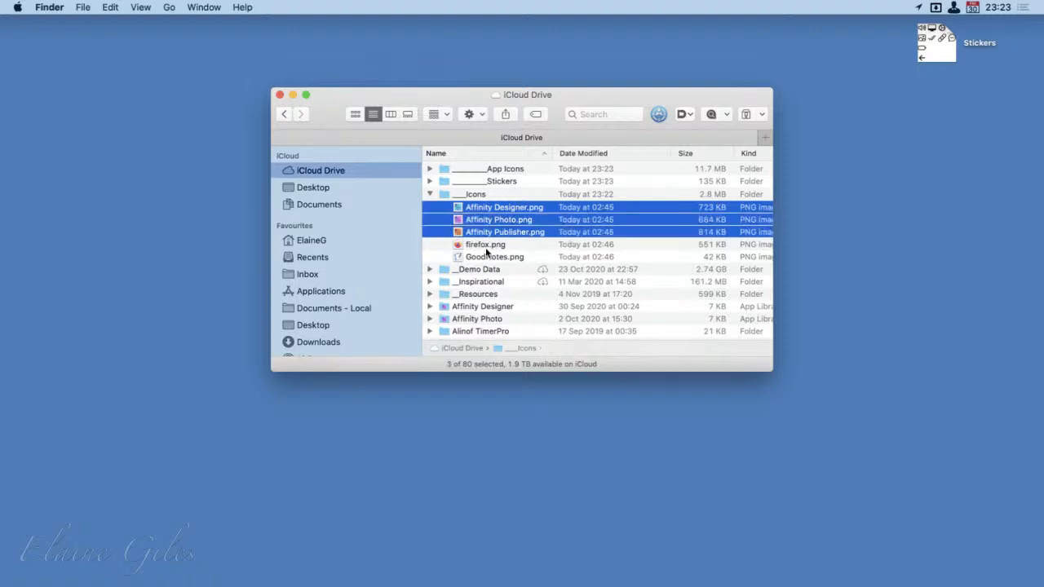
shift+click(489, 247)
shift+click(490, 258)
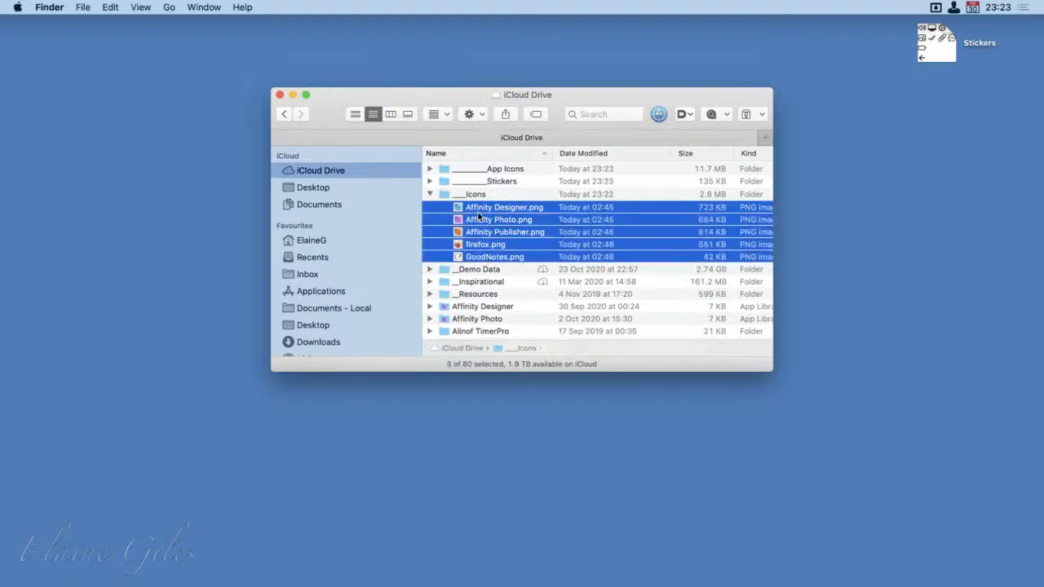
drag(483, 206, 495, 170)
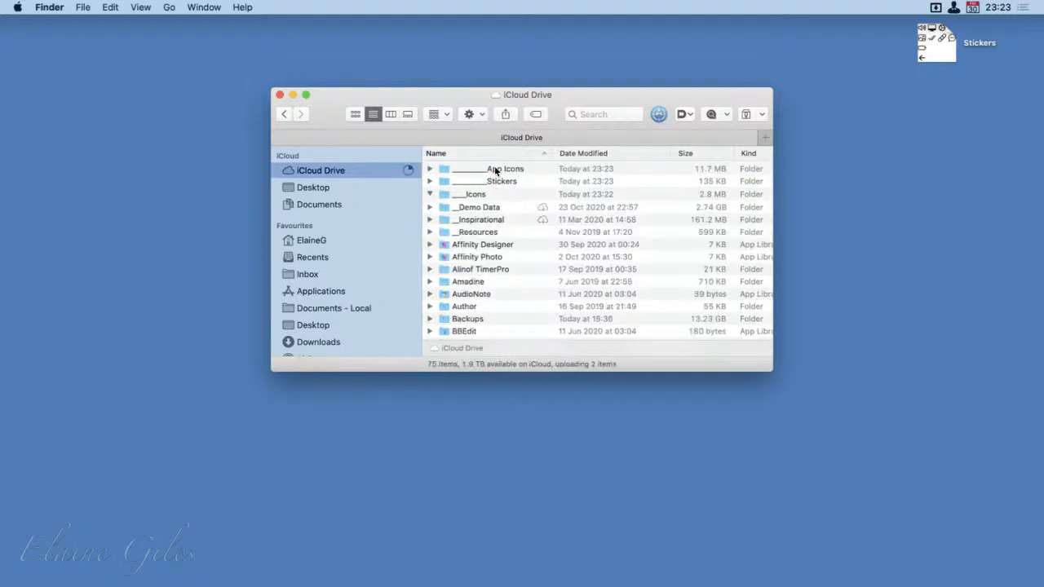
click(465, 196)
key(super+BackSpace)
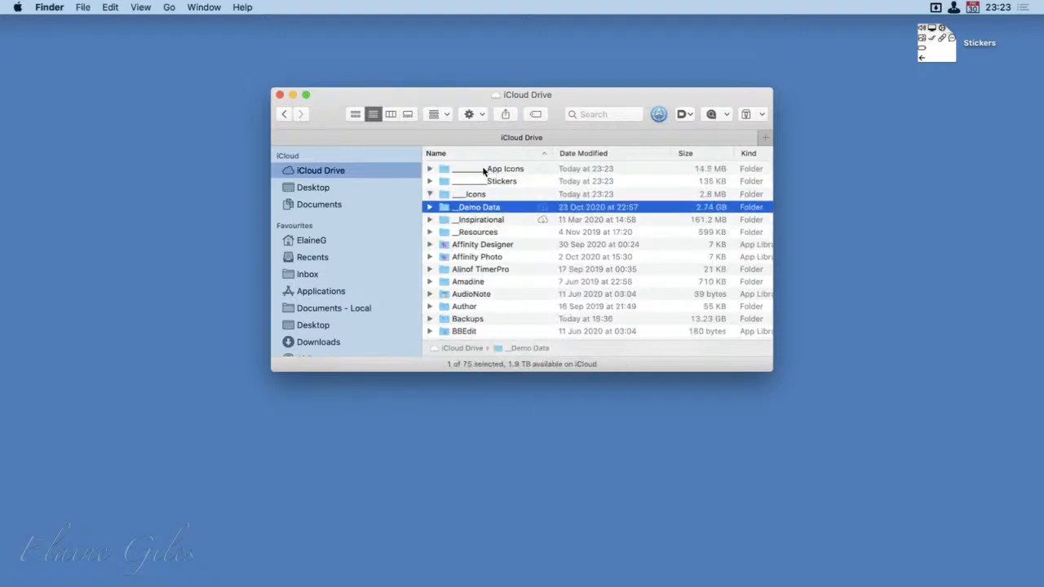
Compare firefox - 2019.png with firefox.png in ________App Icons, delete firefox - 2019.png and return to iCloud Drive
double_click(484, 171)
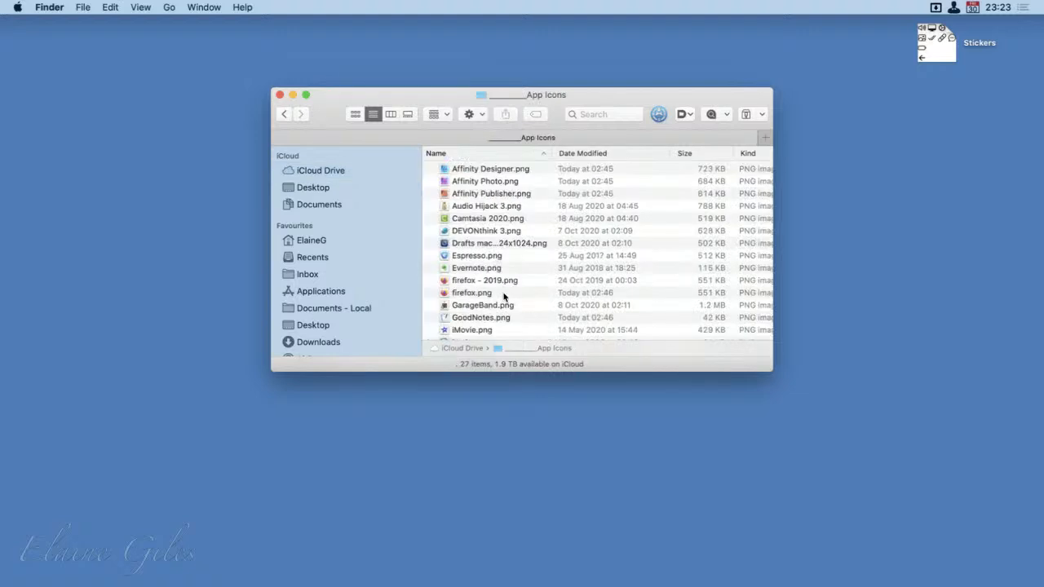
click(506, 282)
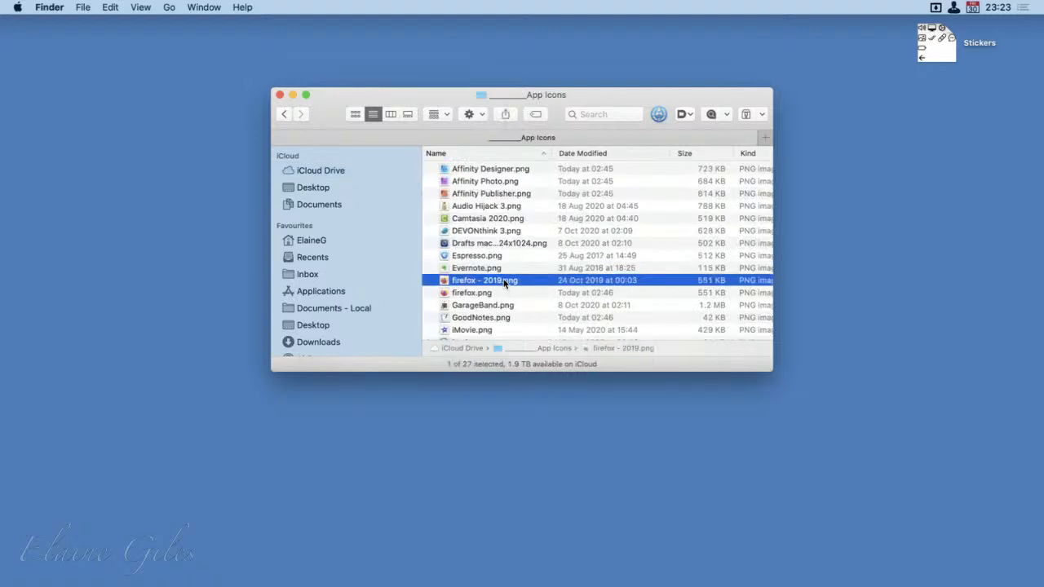
key(space)
key(Down)
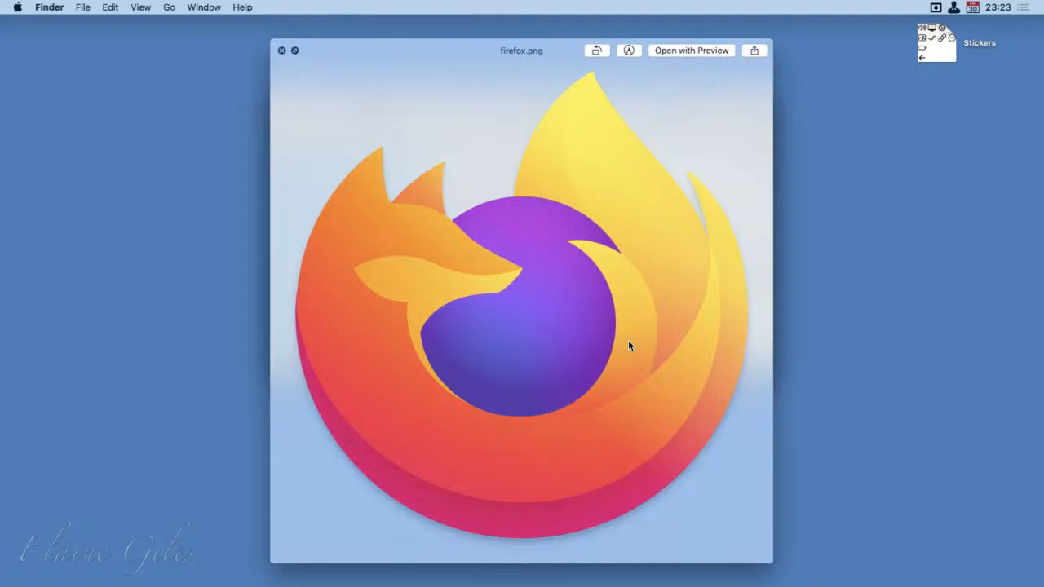
key(Up)
key(space)
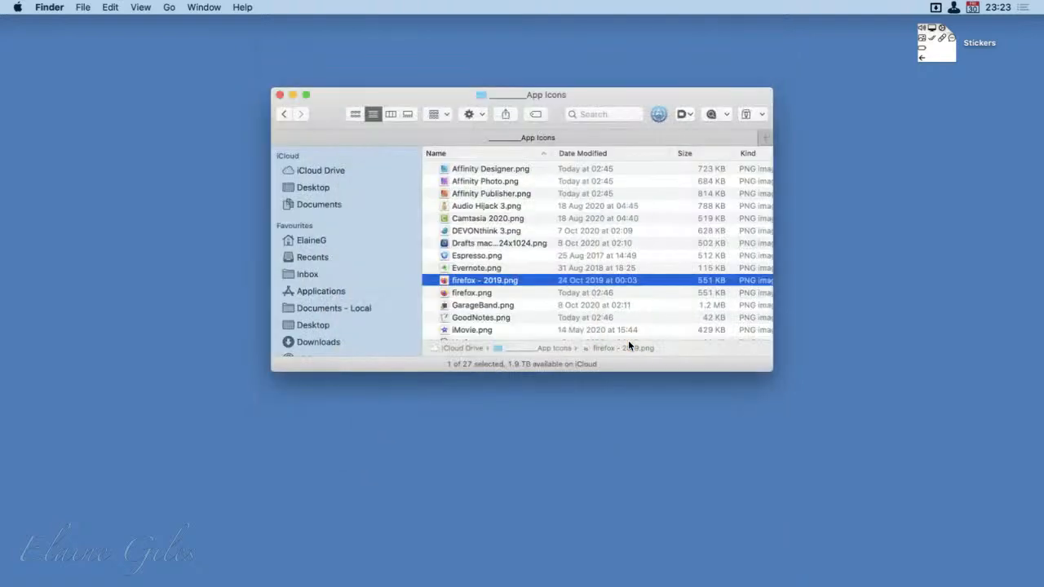
key(super+BackSpace)
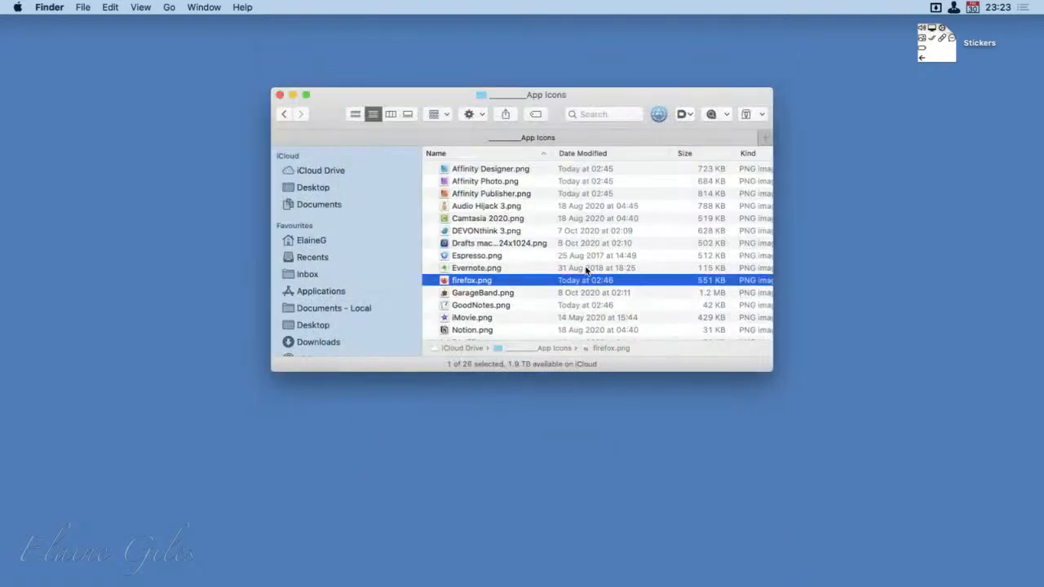
click(283, 116)
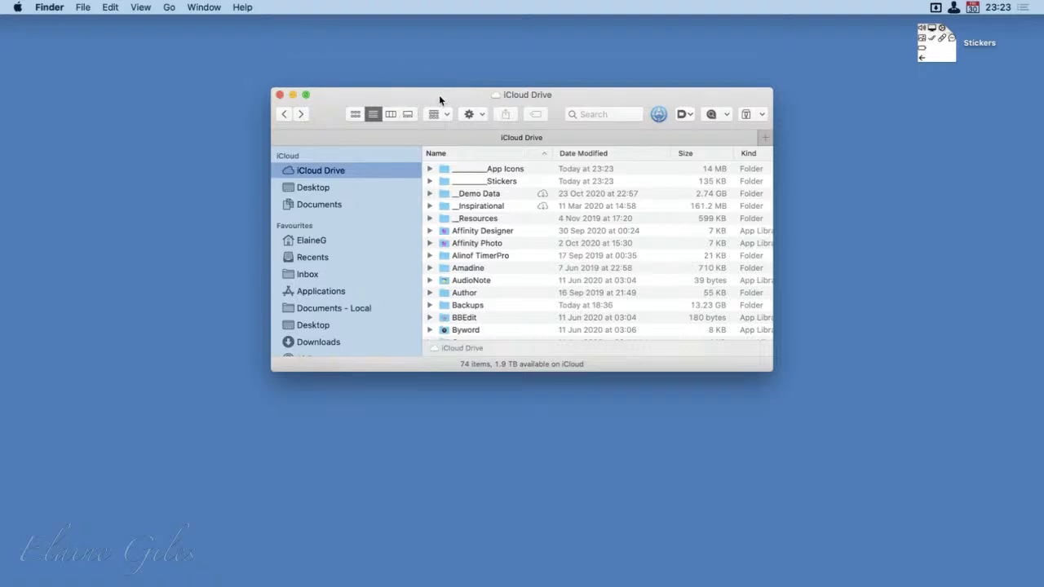
Open the ________App Icons folder from iCloud Drive and move its window out of the way to clear the desktop
drag(438, 94, 209, 59)
click(251, 130)
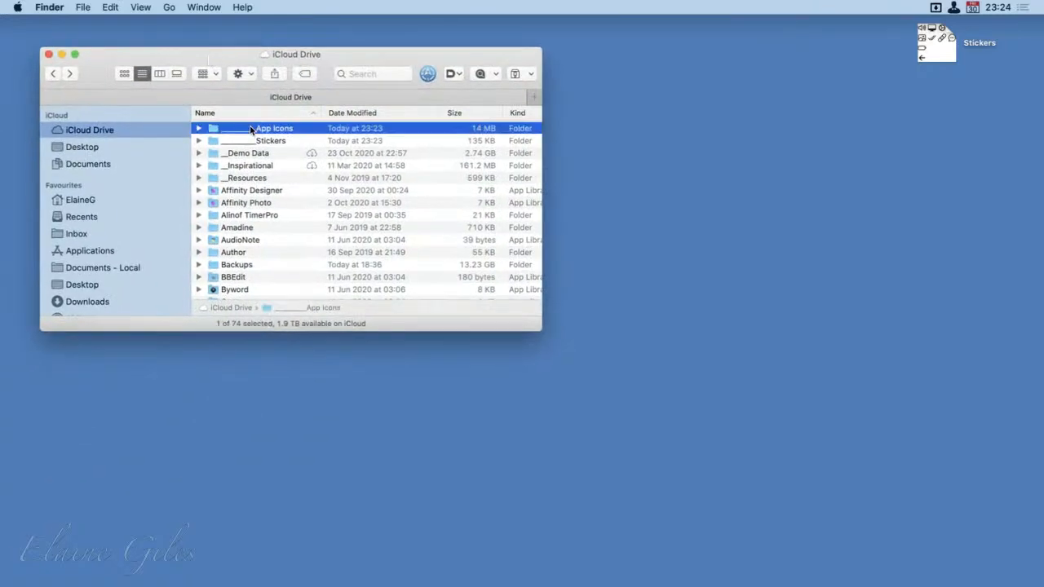
double_click(251, 130)
drag(377, 49, 0, 351)
Launch GoodNotes, move its window to the top centre of the desktop and extend it to the bottom edge of the screen
key(super+space)
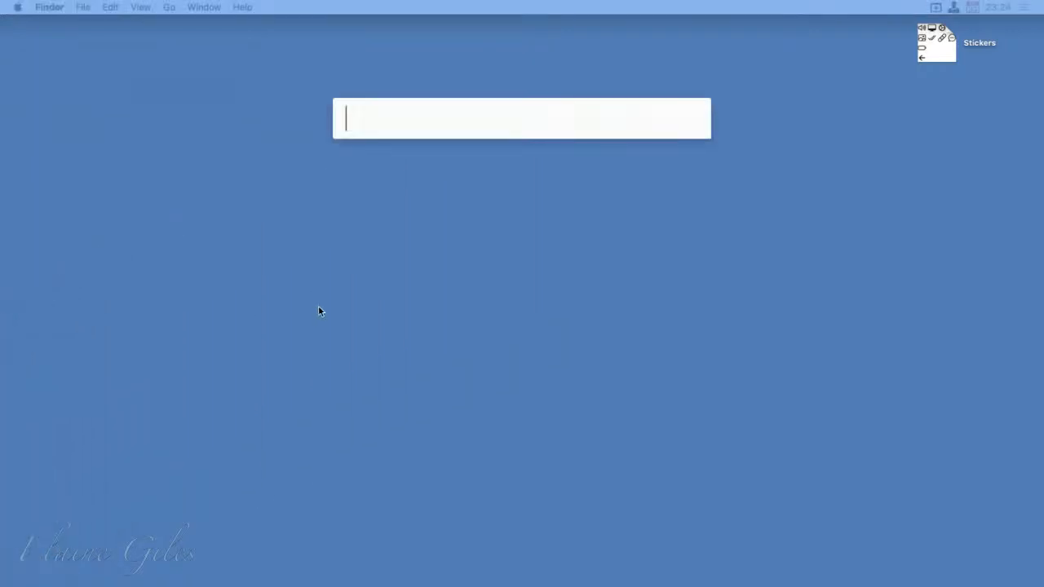
text(gn)
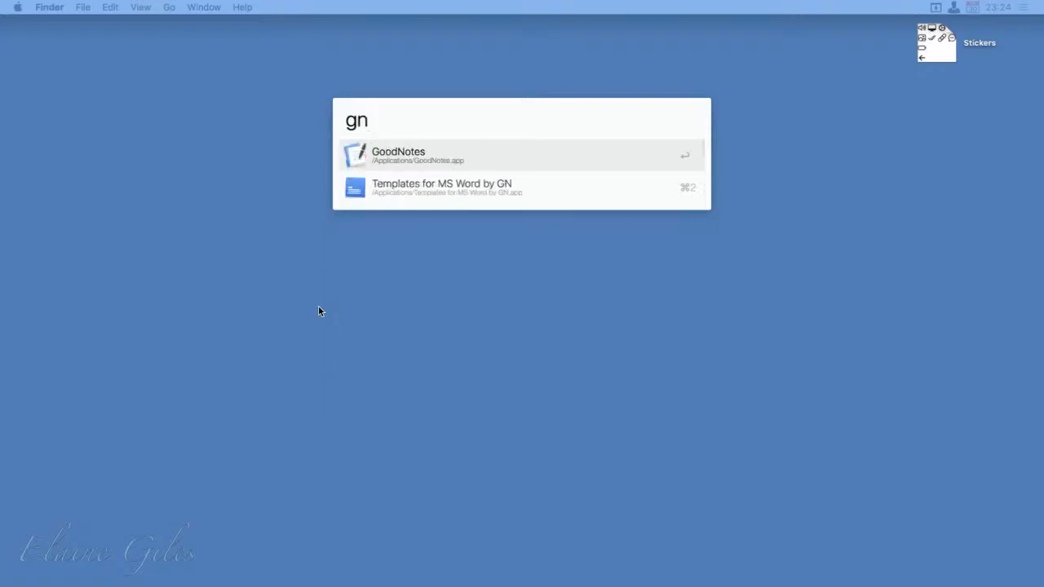
key(Return)
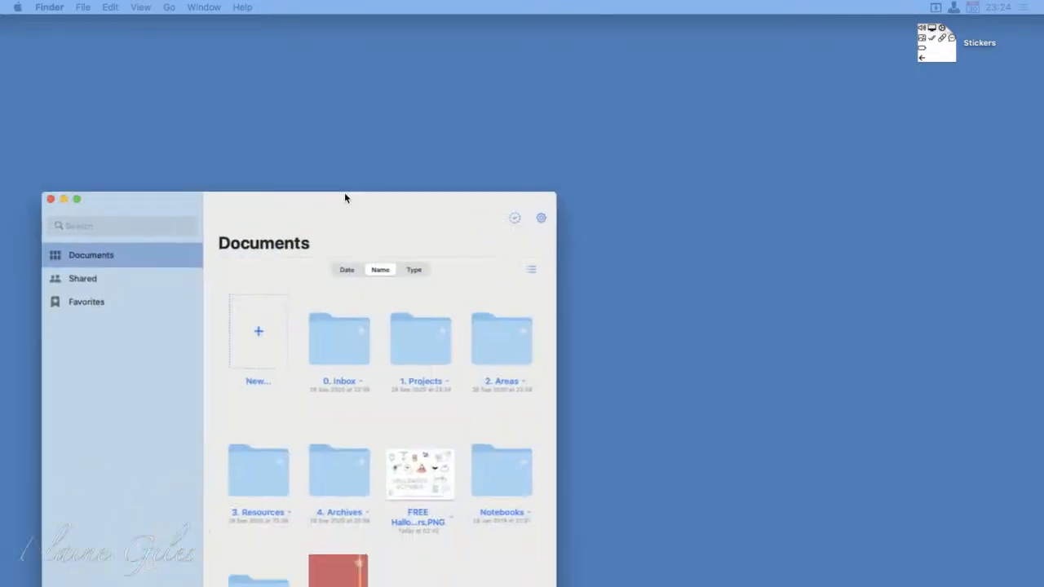
drag(344, 196, 549, 31)
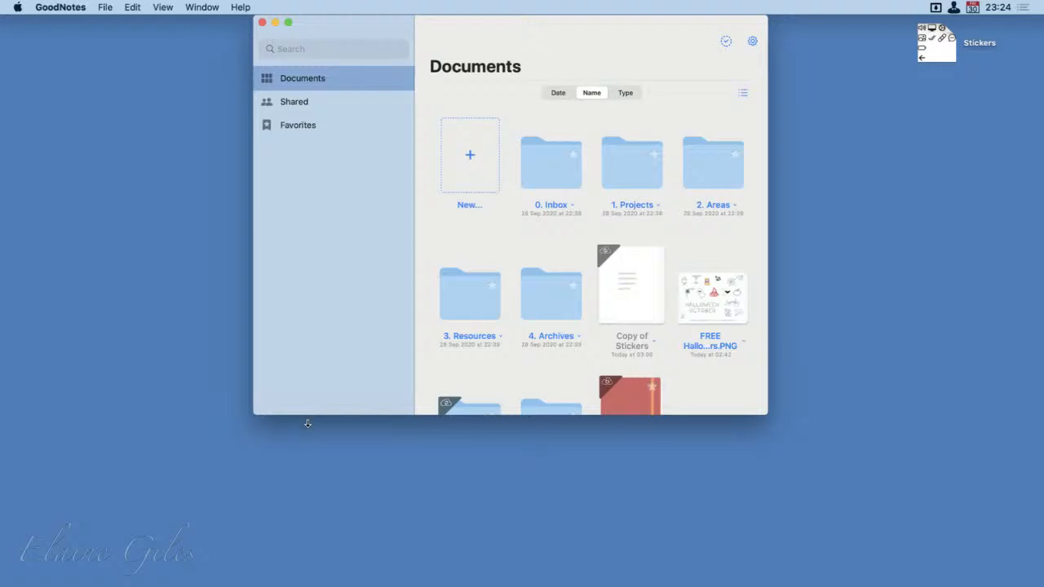
drag(307, 423, 308, 586)
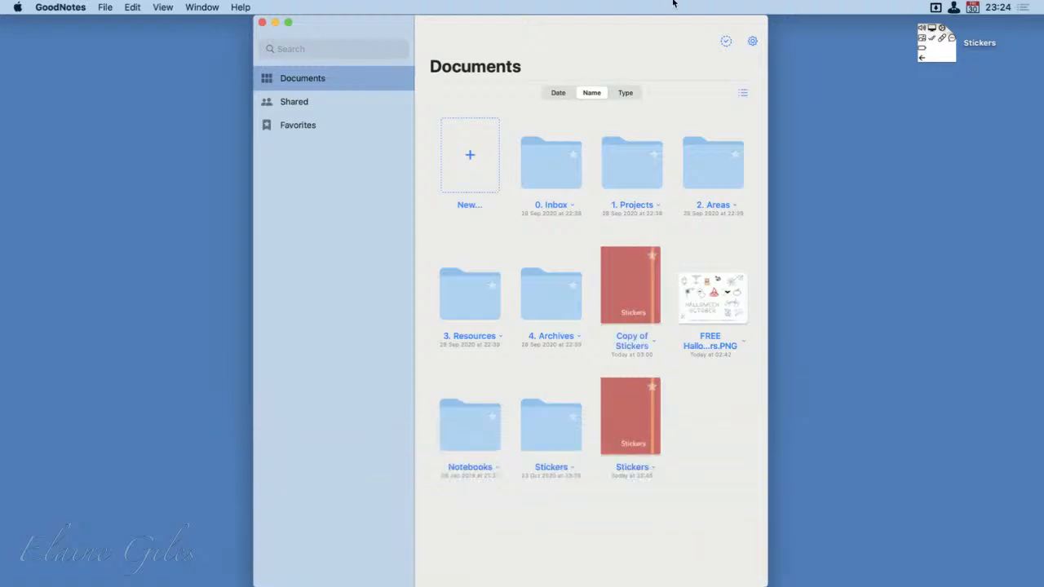
Open the Stickers notebook and go to its blank page 5
click(631, 413)
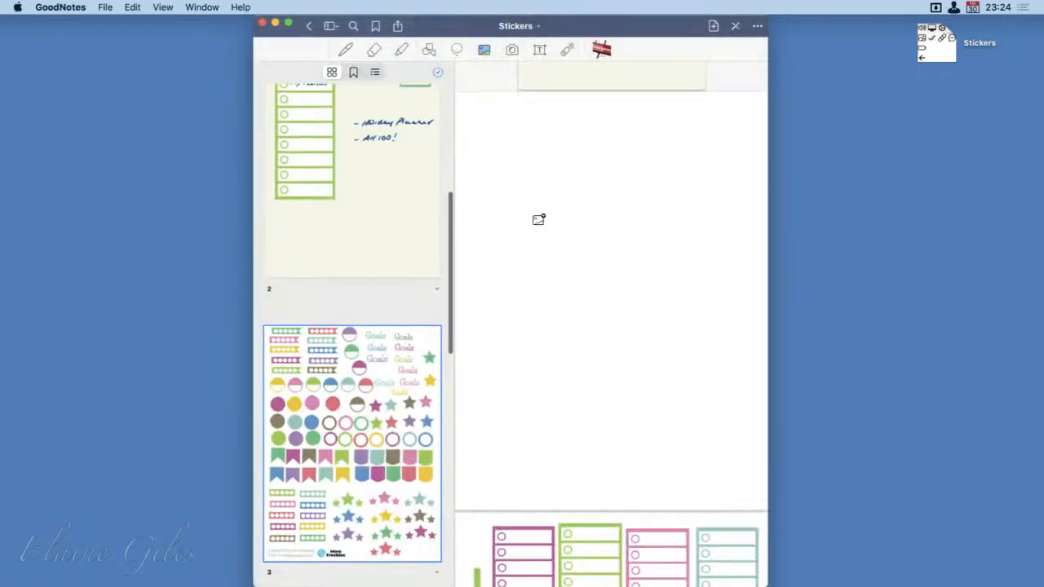
scroll(393, 168, up, 5)
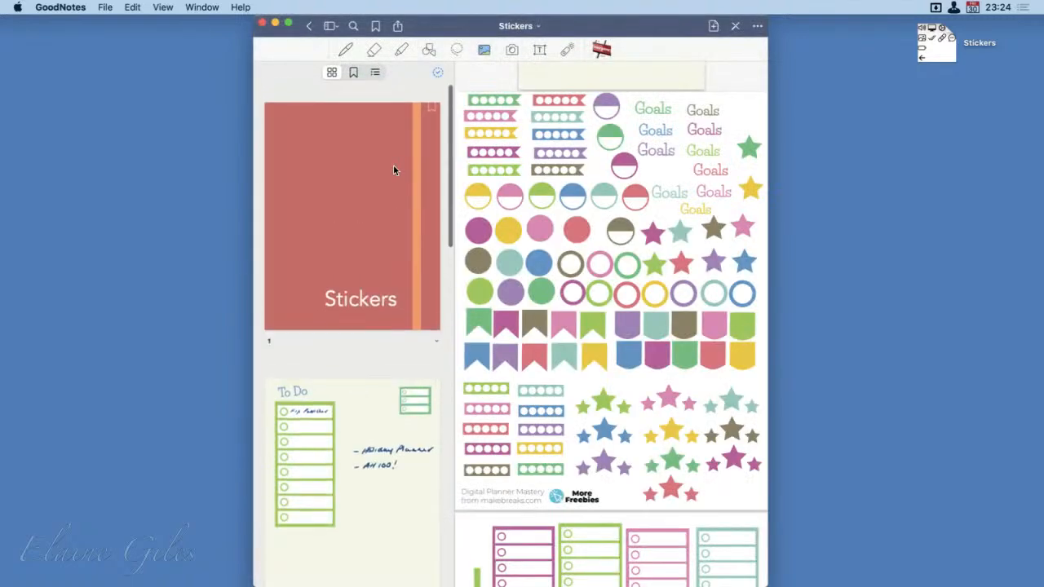
scroll(393, 165, down, 5)
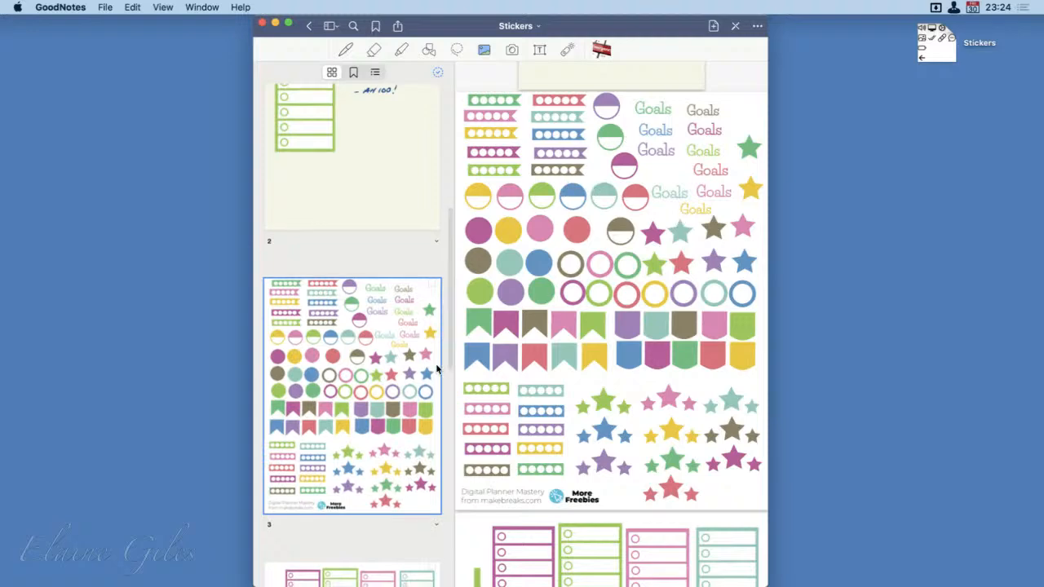
scroll(435, 367, down, 10)
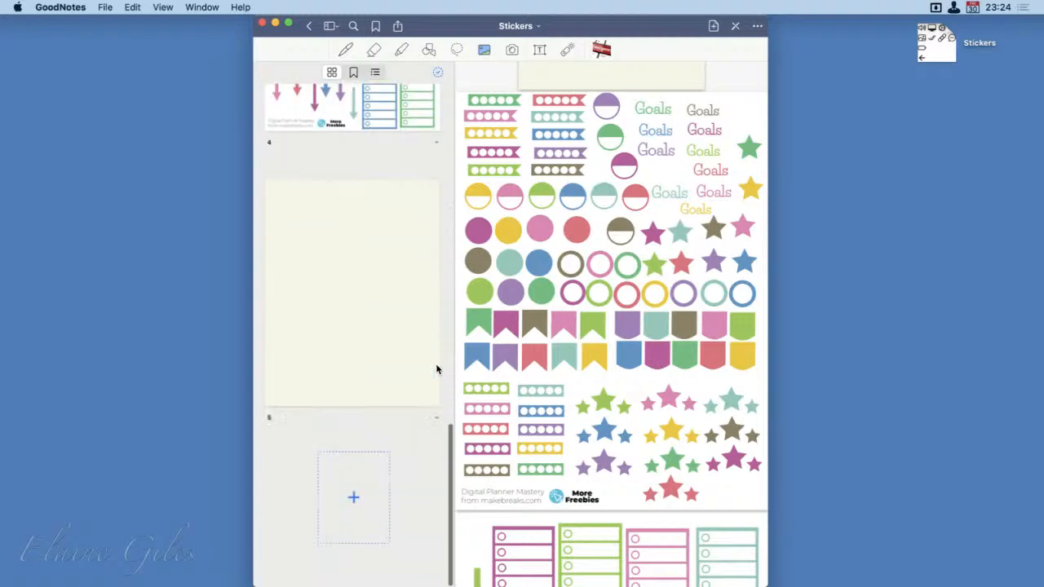
click(362, 258)
scroll(570, 439, down, 2)
scroll(570, 439, down, 5)
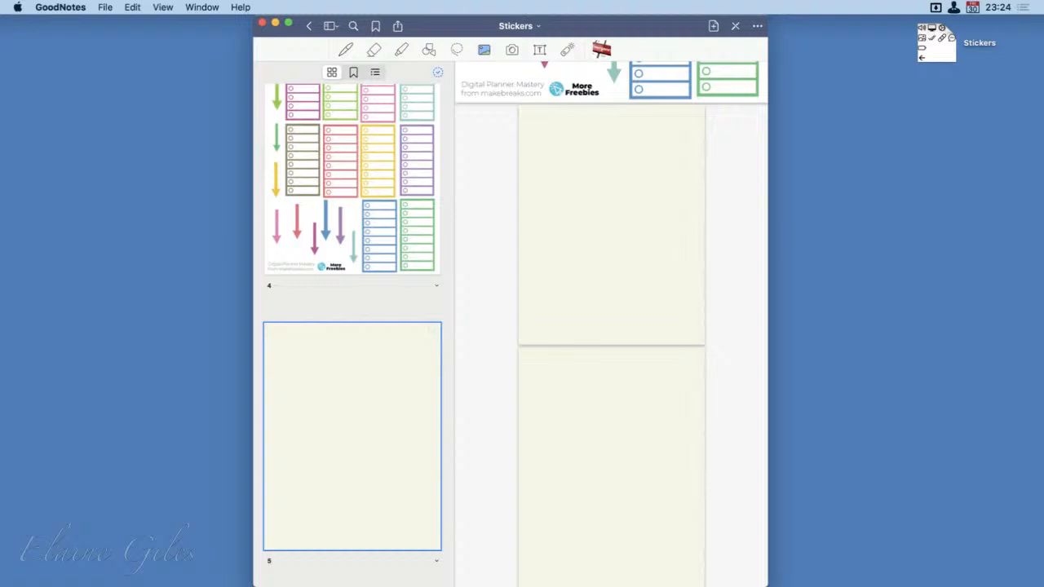
Place the Affinity Designer icon from the App Icons folder in the middle of blank page 5 and select it
drag(445, 363, 624, 237)
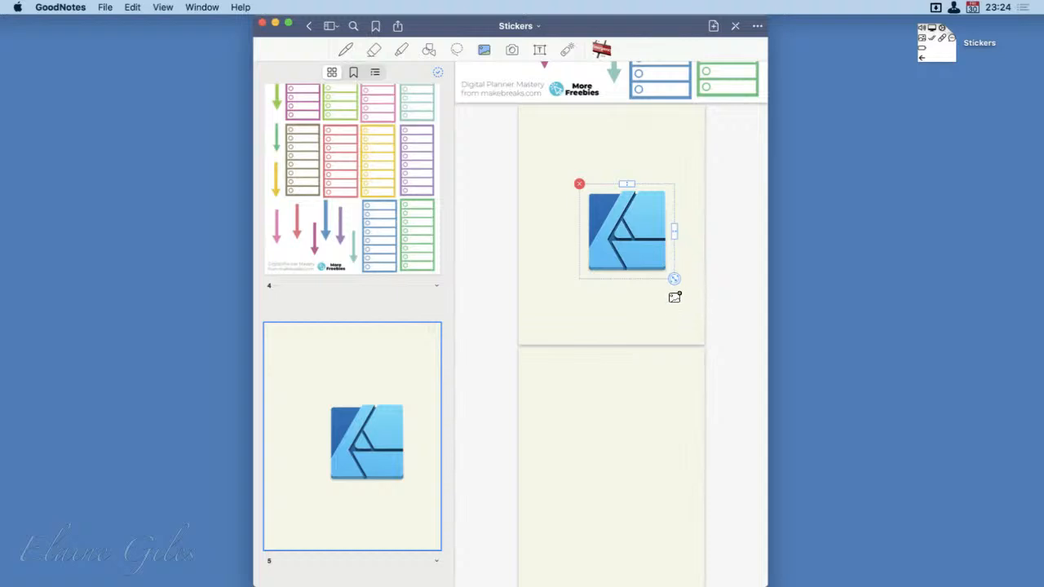
drag(624, 199, 624, 229)
key(super+z)
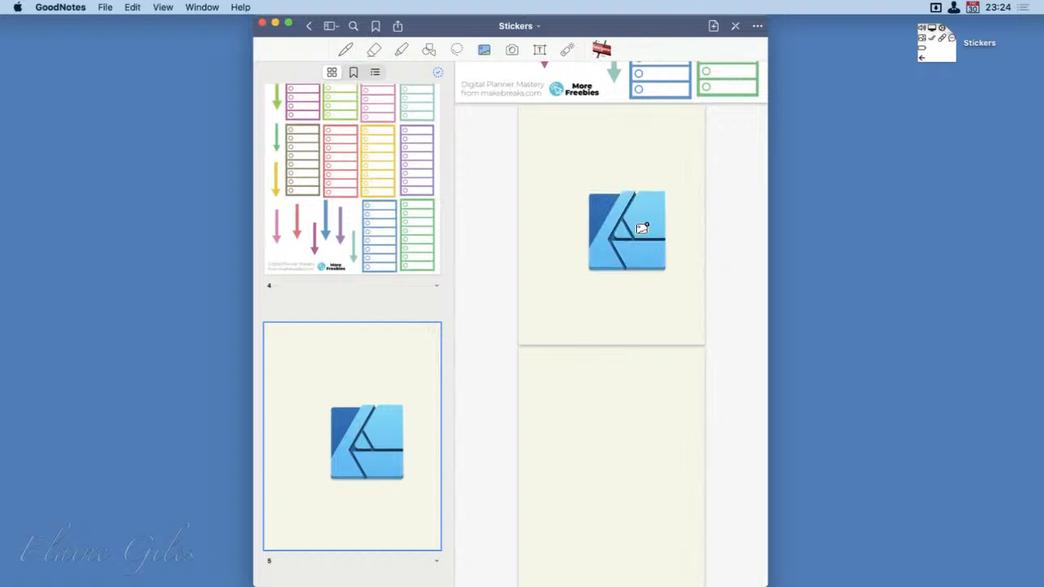
click(642, 228)
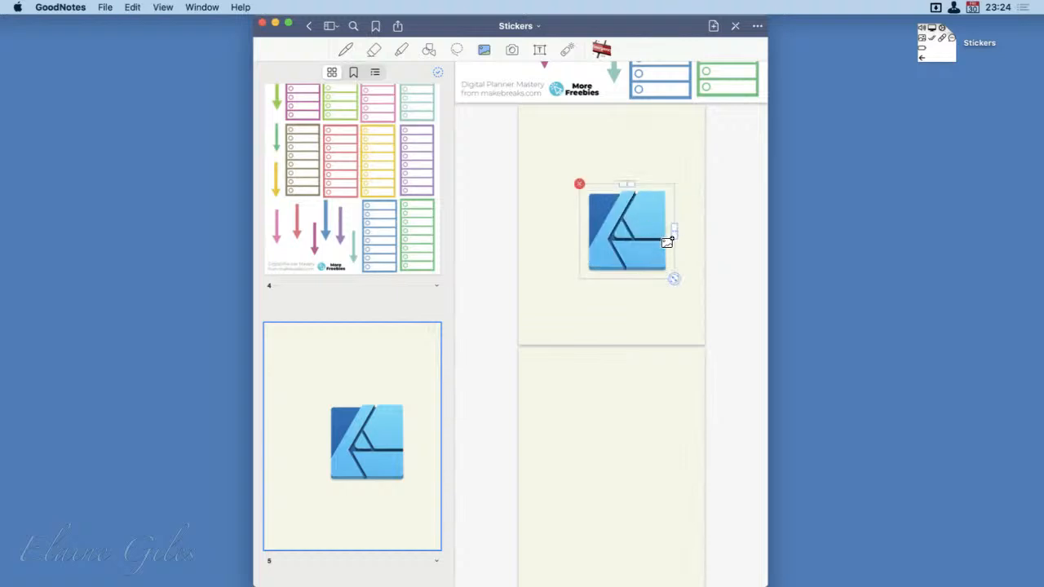
Shrink the Affinity Designer icon and move it to the upper-left corner of page 5
drag(673, 293, 656, 278)
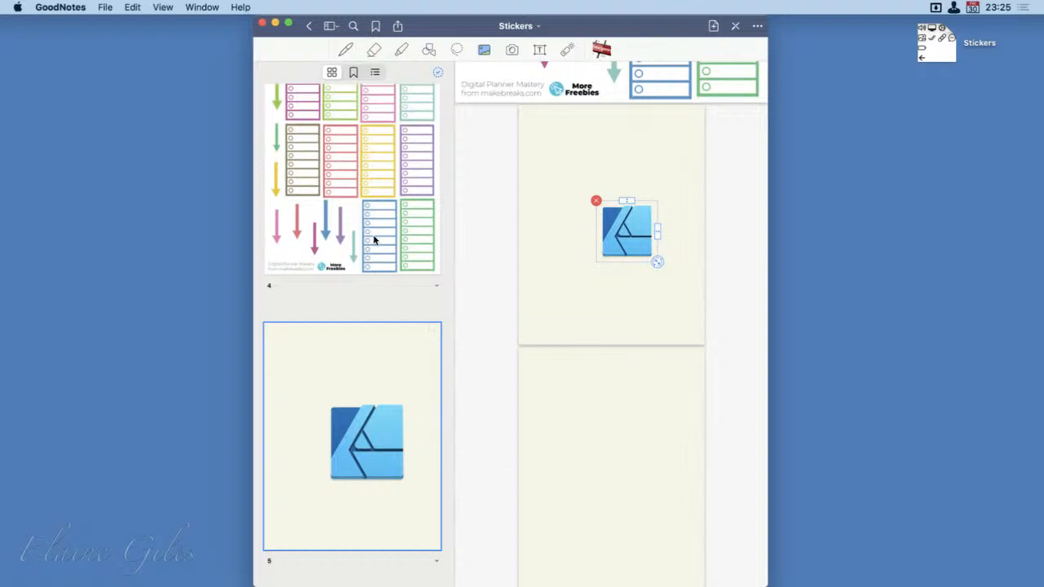
scroll(372, 237, up, 3)
scroll(372, 238, up, 5)
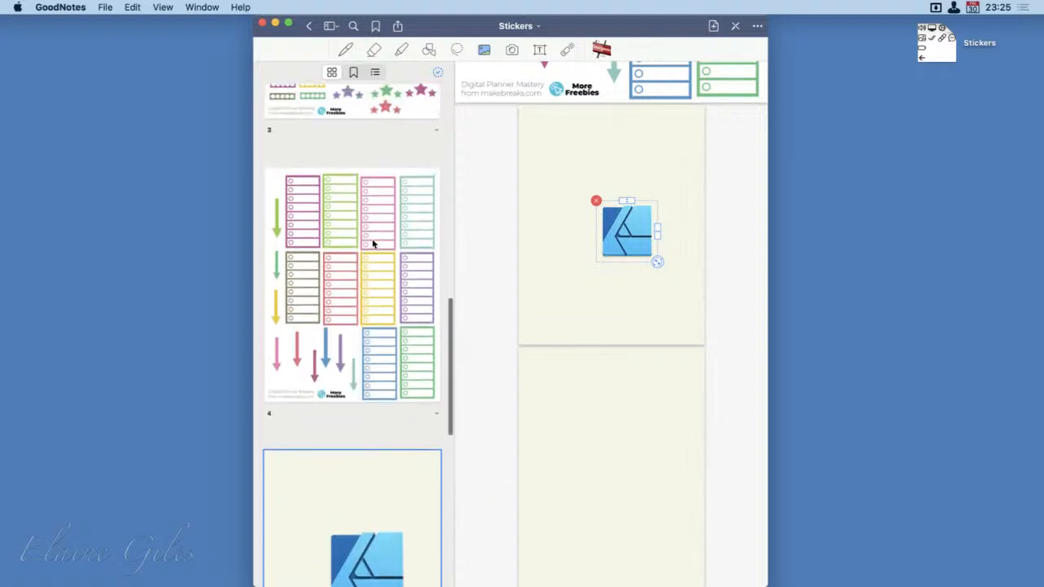
scroll(373, 242, down, 5)
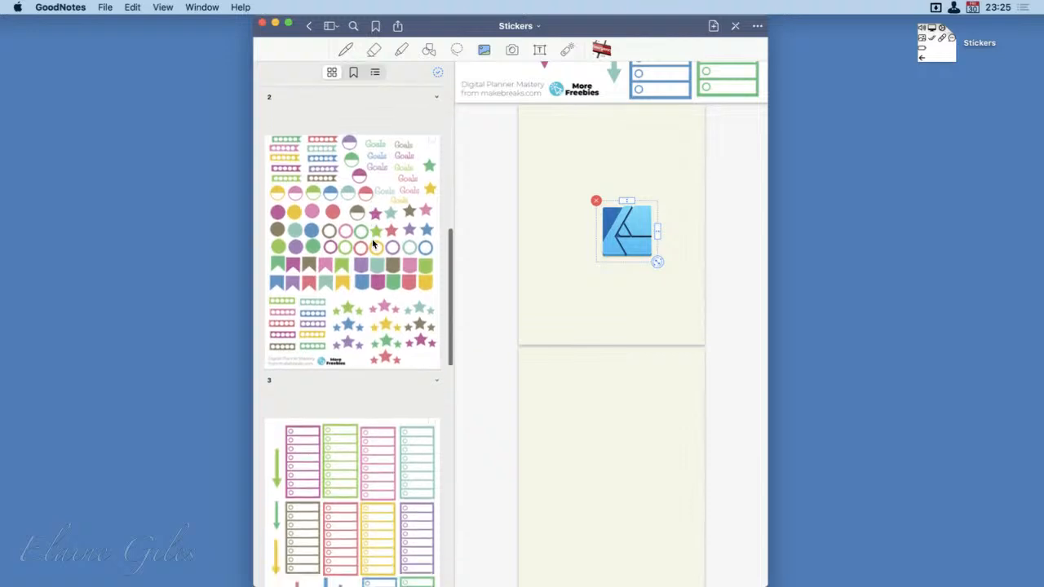
scroll(373, 242, down, 10)
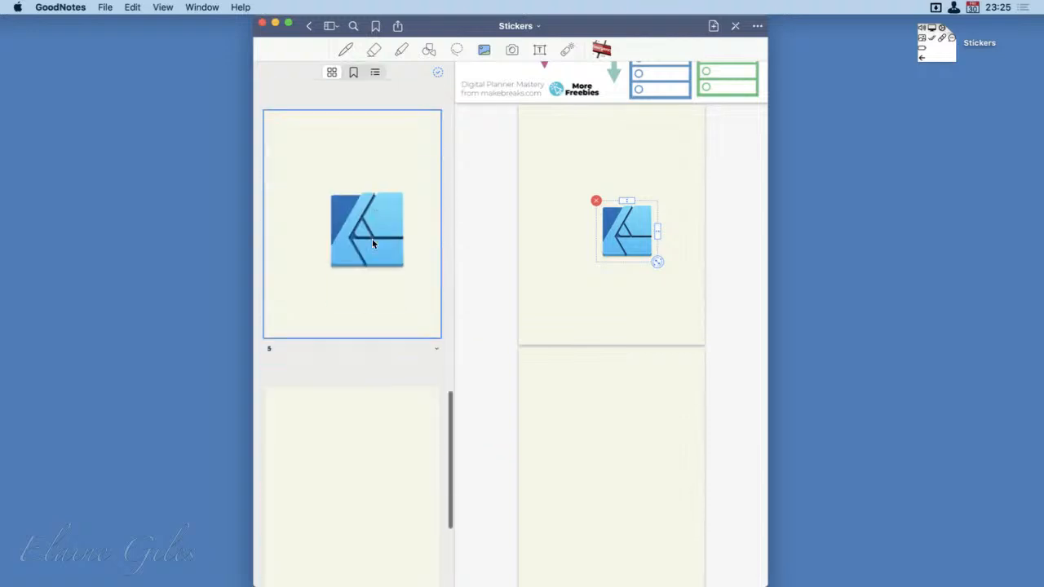
scroll(373, 242, down, 2)
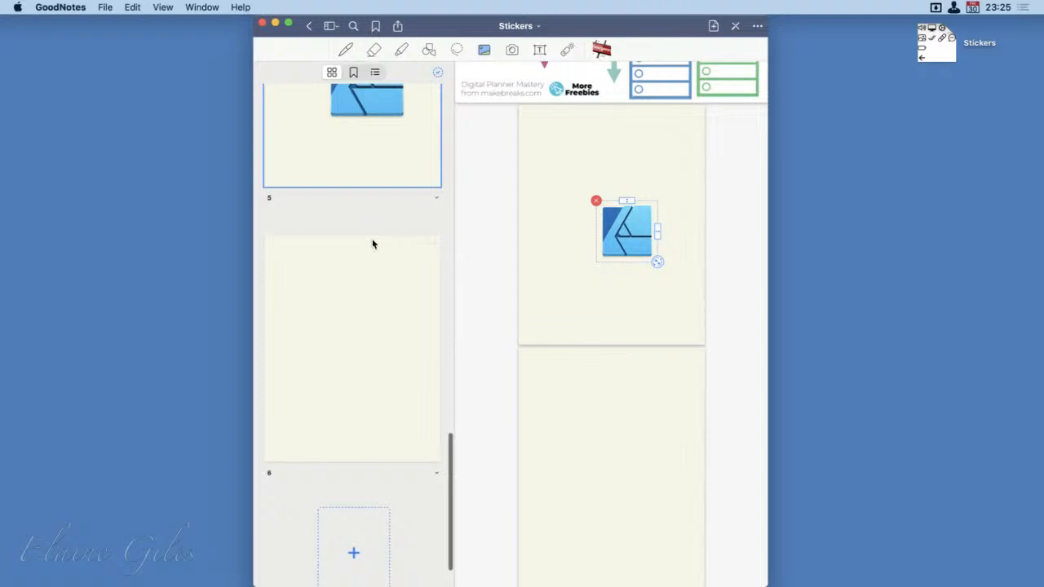
scroll(373, 244, up, 1)
scroll(654, 366, down, 1)
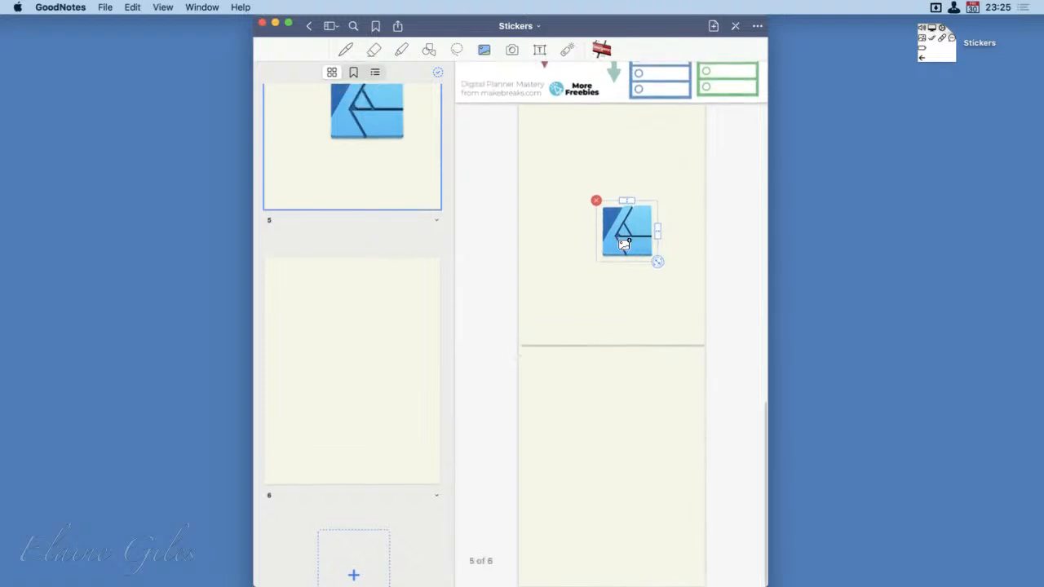
drag(623, 240, 553, 149)
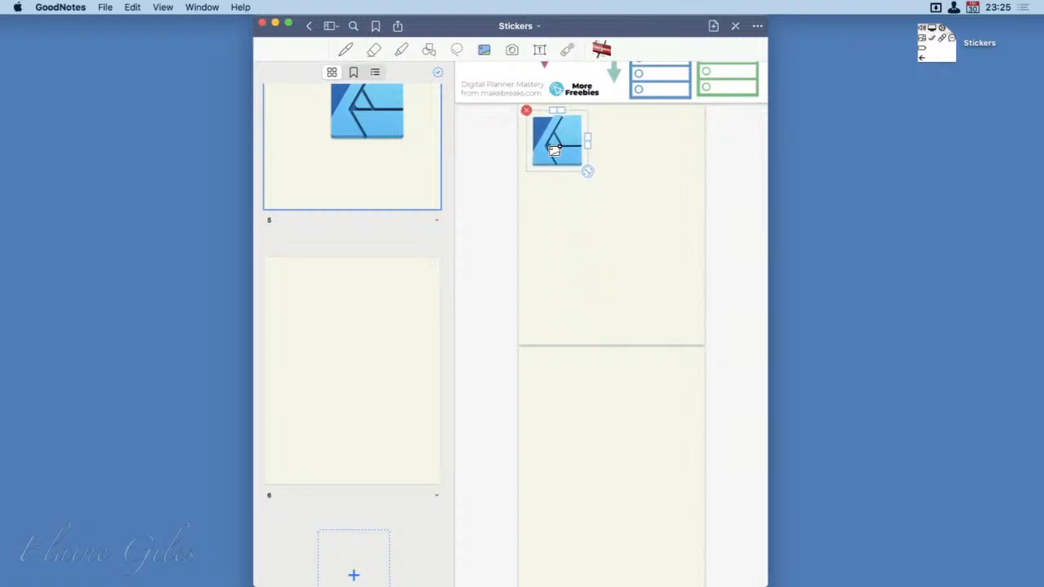
drag(590, 186, 539, 138)
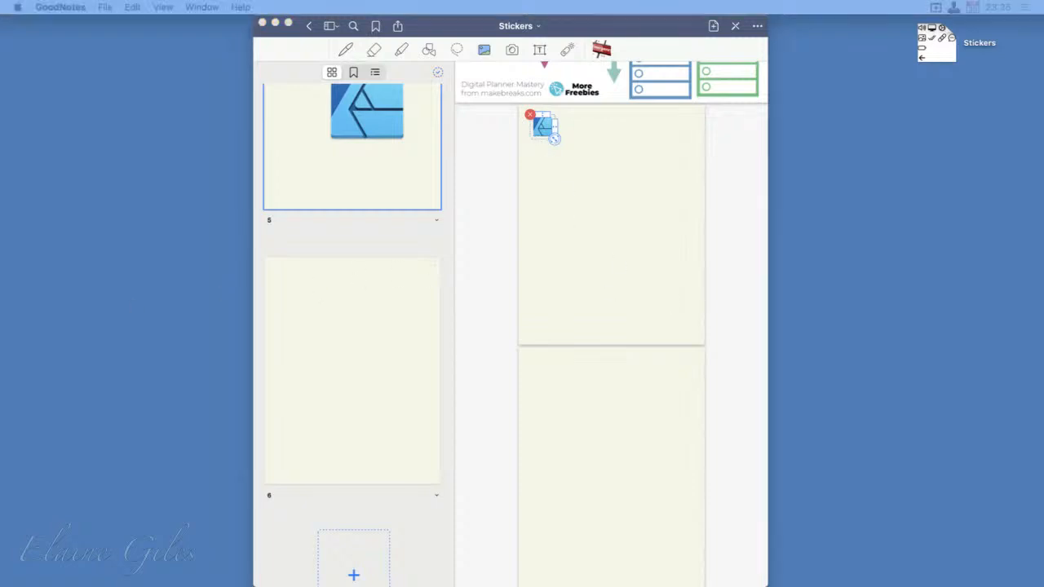
Add the Affinity Photo icon to the upper-right area of page 5 and the Affinity Publisher icon below it
drag(0, 415, 657, 147)
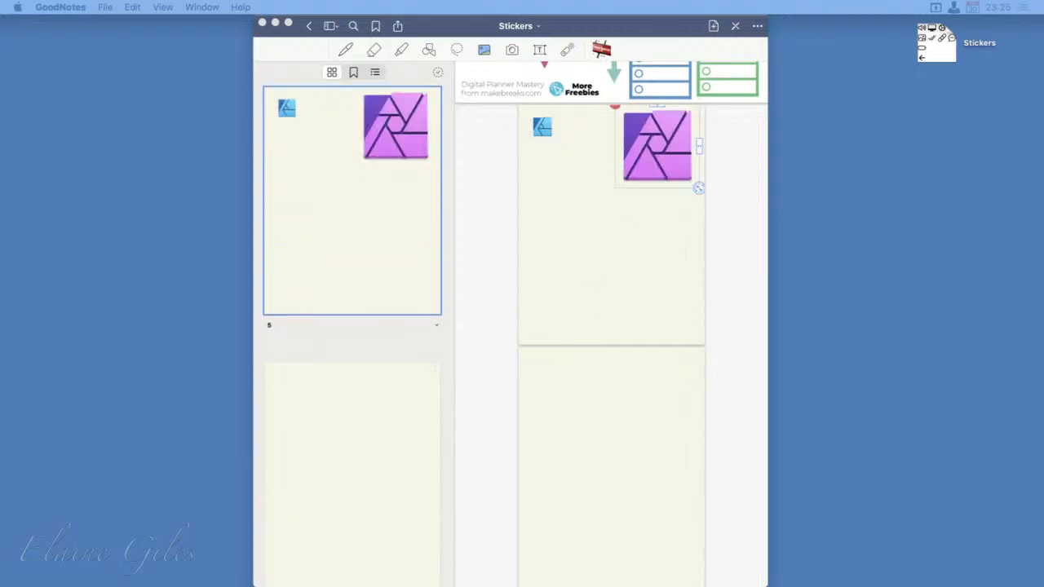
drag(0, 456, 644, 240)
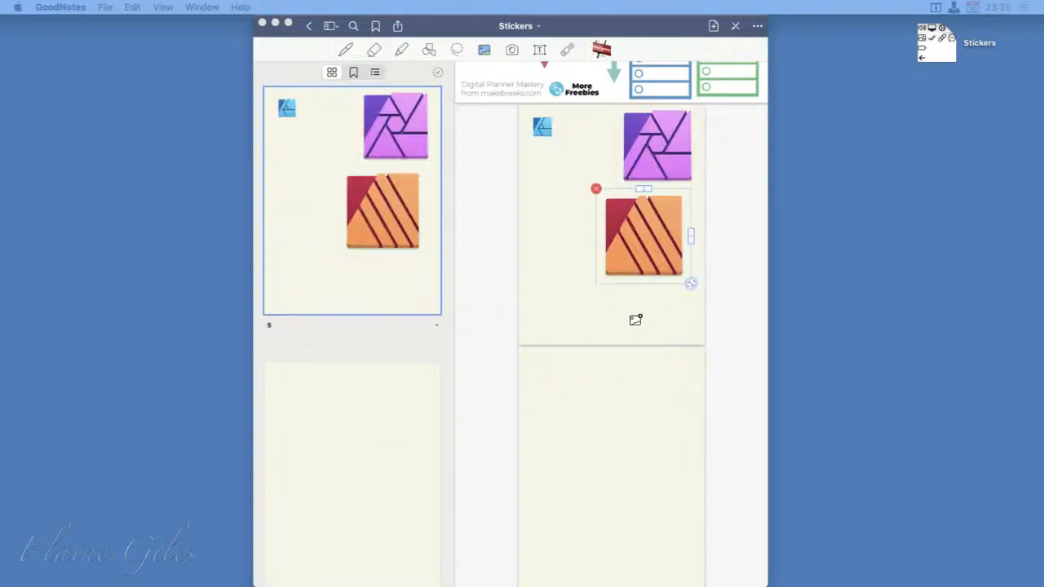
scroll(635, 320, up, 2)
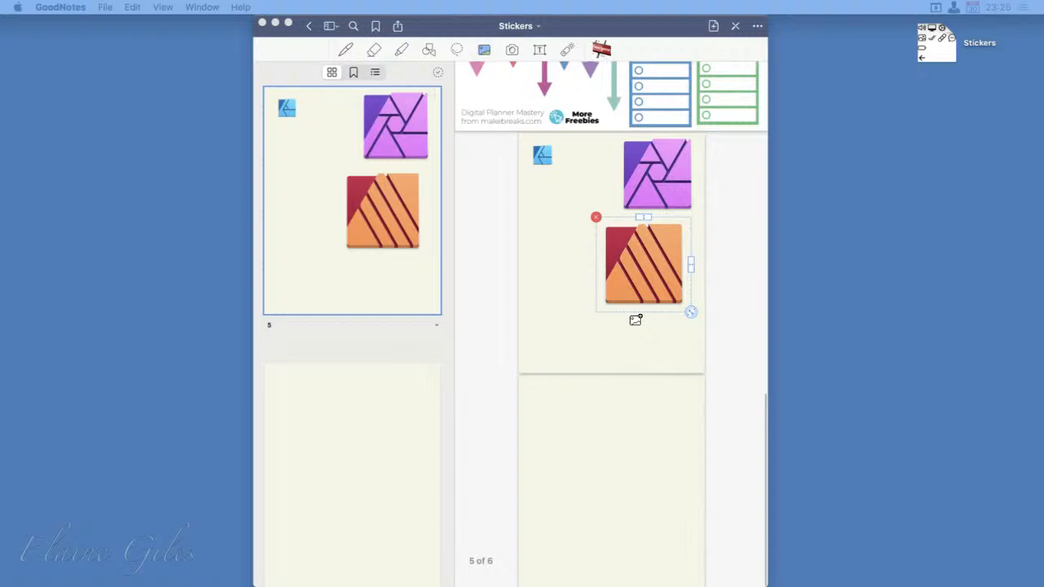
click(657, 183)
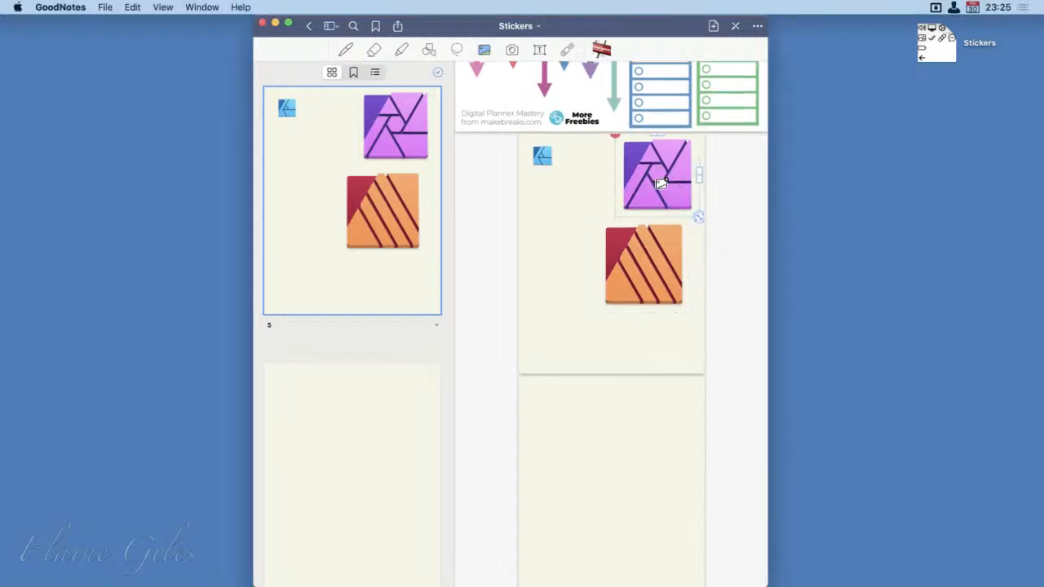
drag(697, 226, 642, 185)
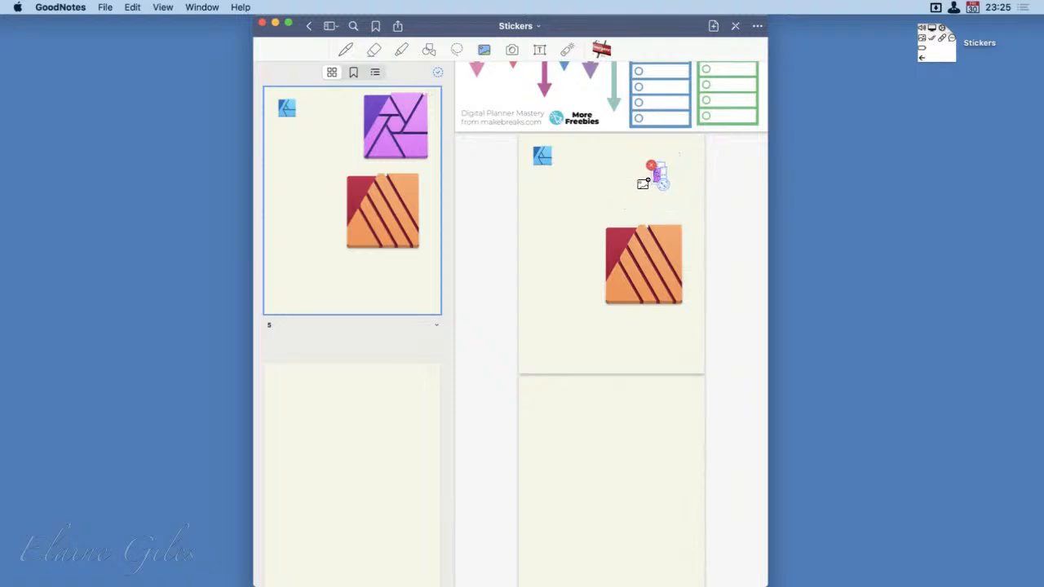
click(752, 193)
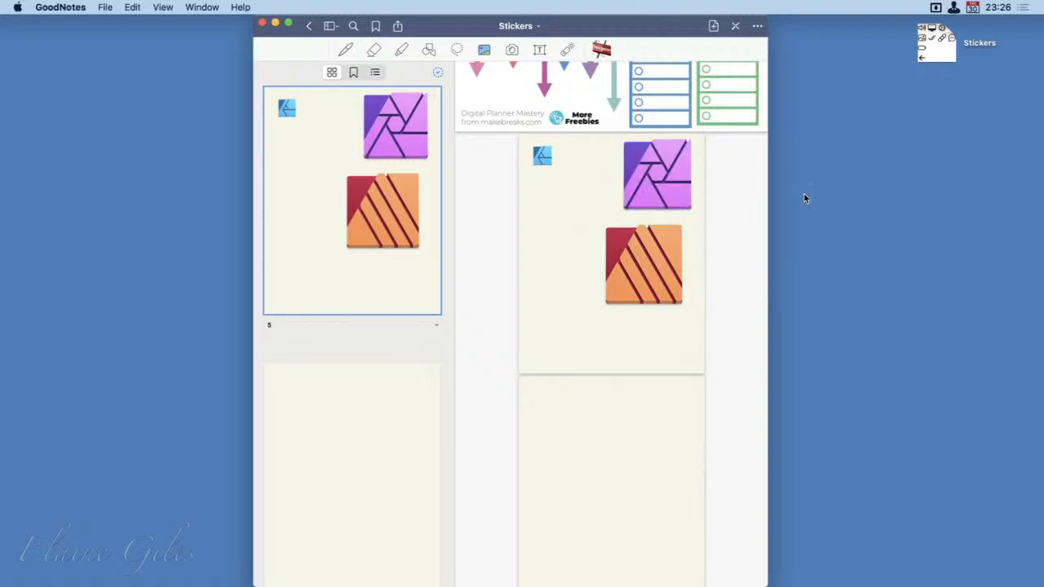
Move the Affinity Photo icon beside the Affinity Designer icon and shrink it to about the same size
click(659, 194)
drag(659, 194, 598, 186)
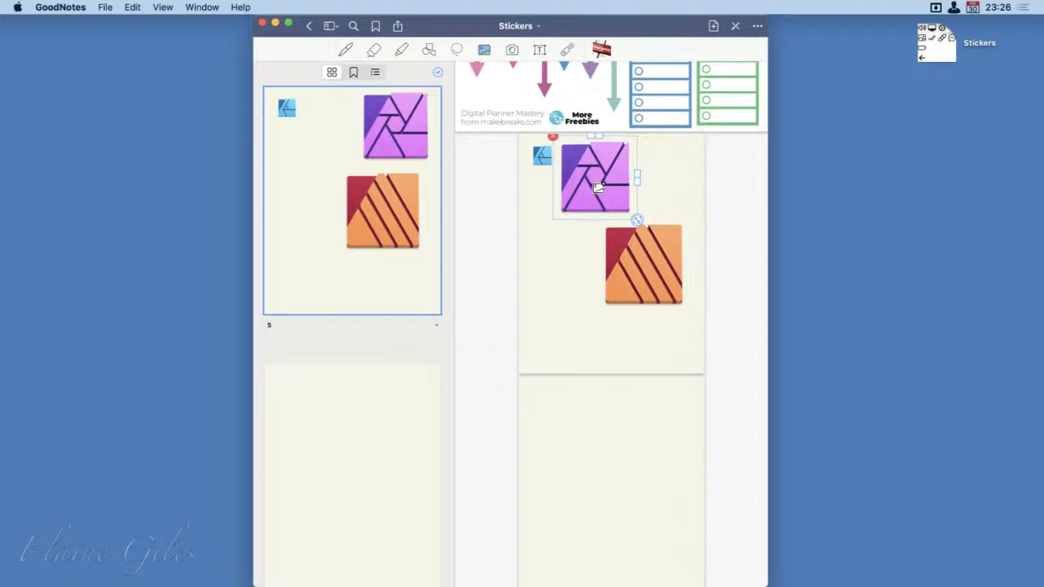
drag(635, 222, 570, 166)
click(600, 281)
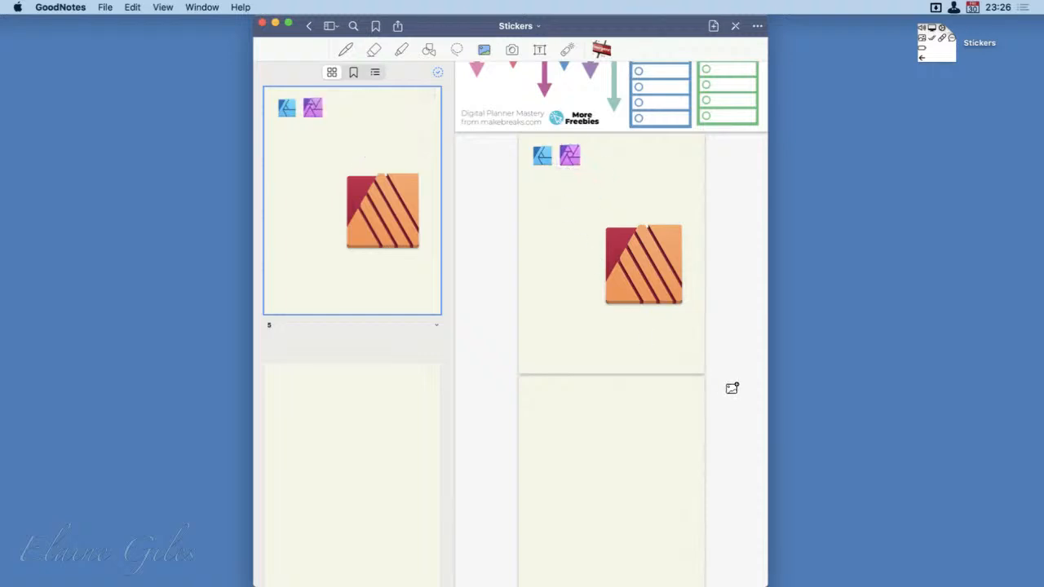
Shrink the Affinity Publisher icon and place it to the right of the Affinity Photo icon
click(631, 277)
drag(692, 324, 605, 159)
click(568, 166)
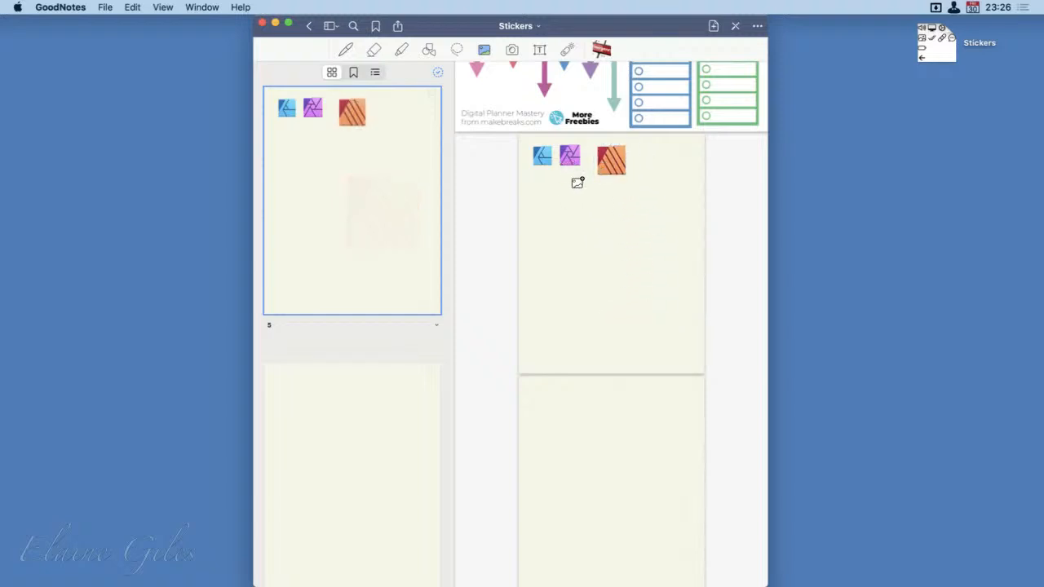
Enlarge the Affinity Photo icon to about the size of the Publisher icon and centre it in the row
click(573, 165)
mouse_move(581, 179)
mouse_down()
mouse_move(590, 191)
mouse_move(584, 173)
mouse_up()
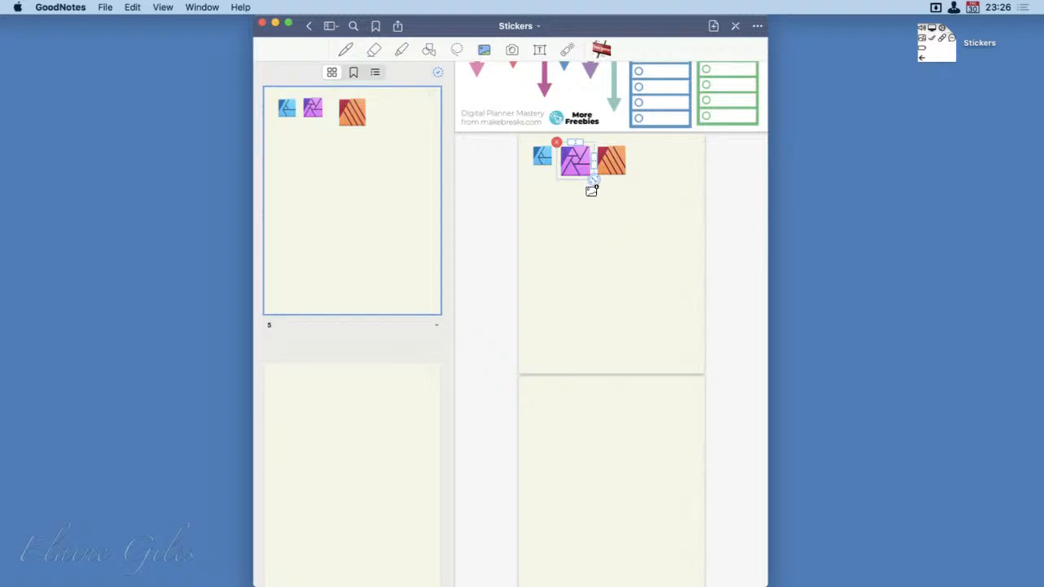
drag(591, 191, 589, 189)
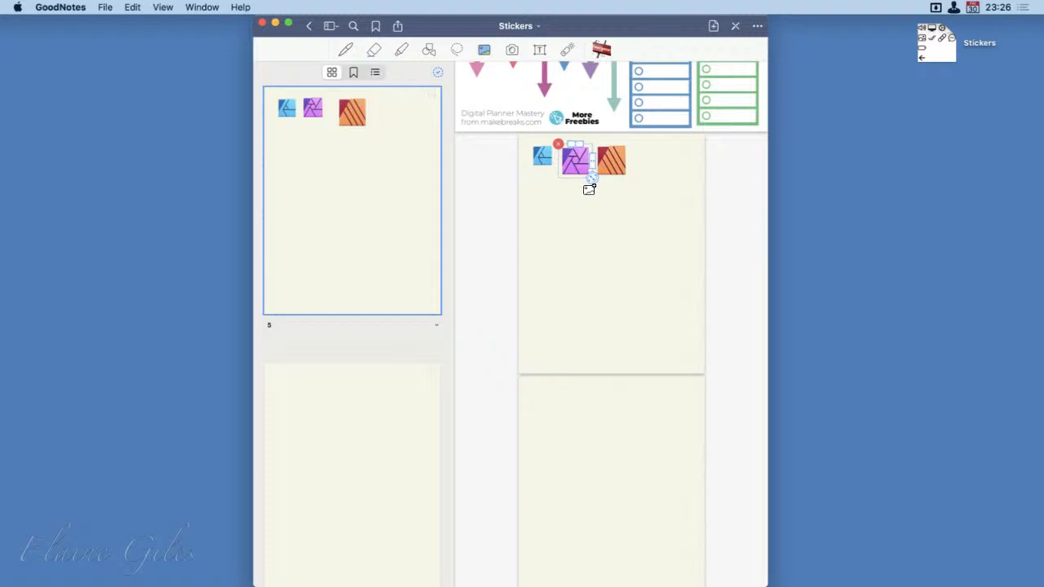
Enlarge the Affinity Designer icon to match the other two and line it up at the start of the row
click(542, 167)
click(543, 167)
mouse_move(541, 167)
mouse_down()
mouse_move(554, 187)
mouse_move(539, 169)
mouse_up()
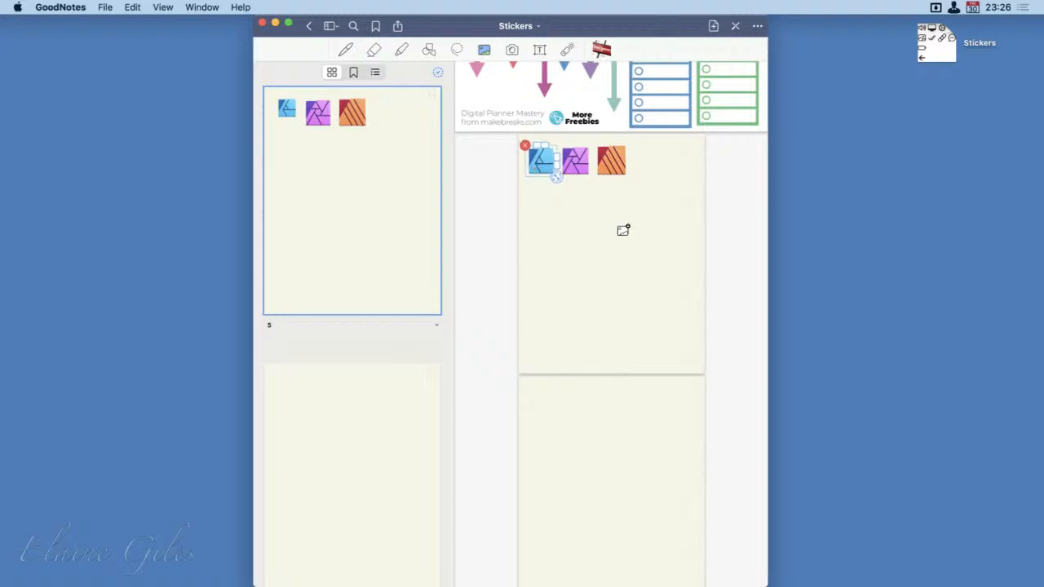
click(622, 228)
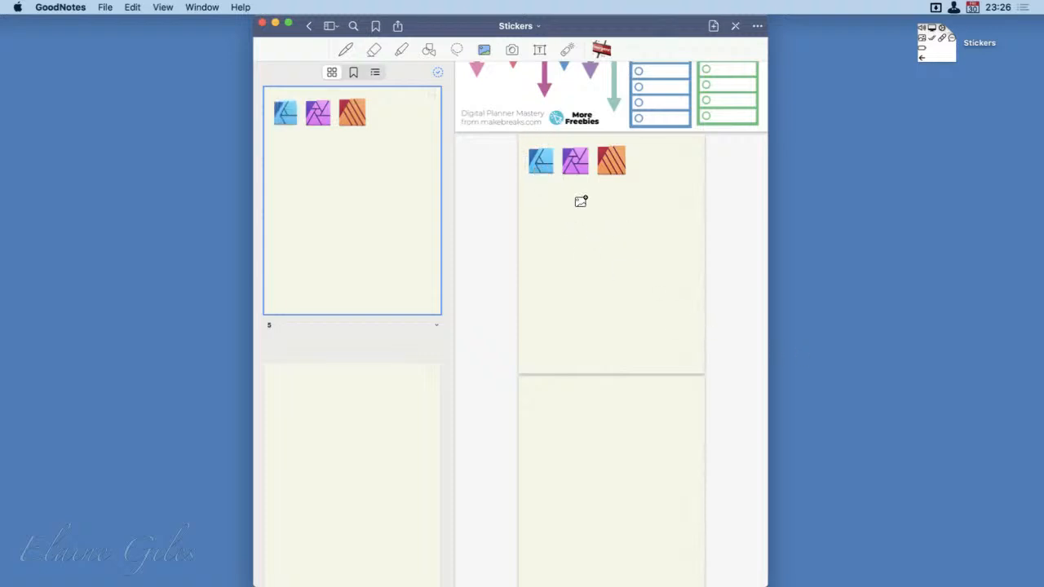
click(542, 167)
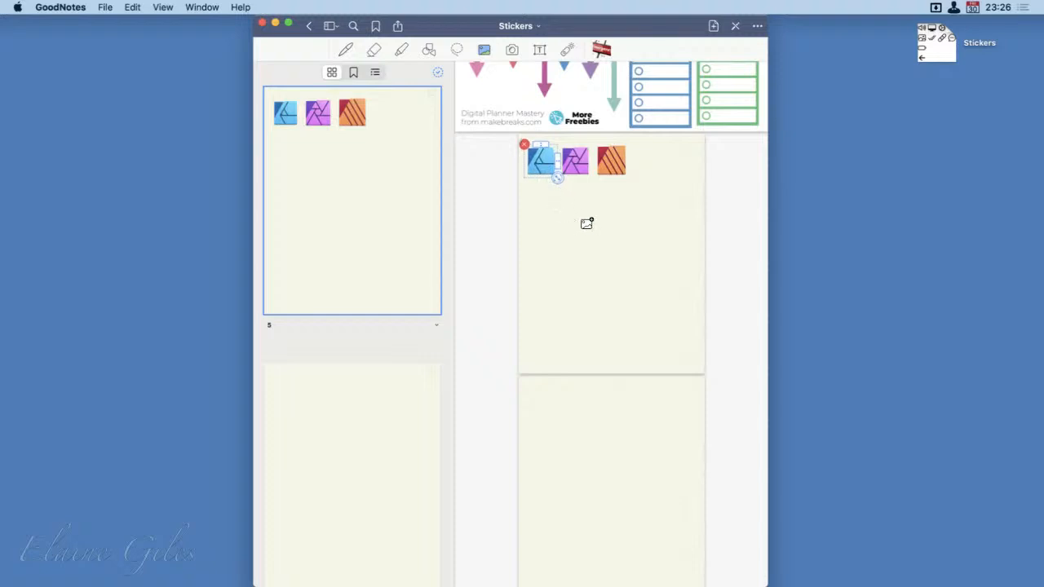
click(584, 222)
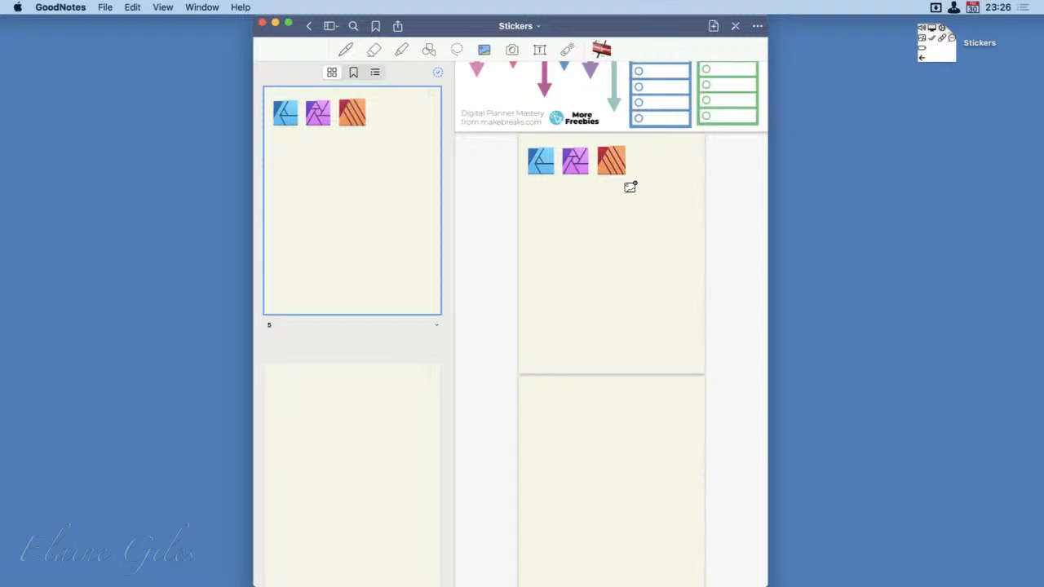
Copy the Affinity Designer icon on page 5 using the Lasso tool
click(455, 50)
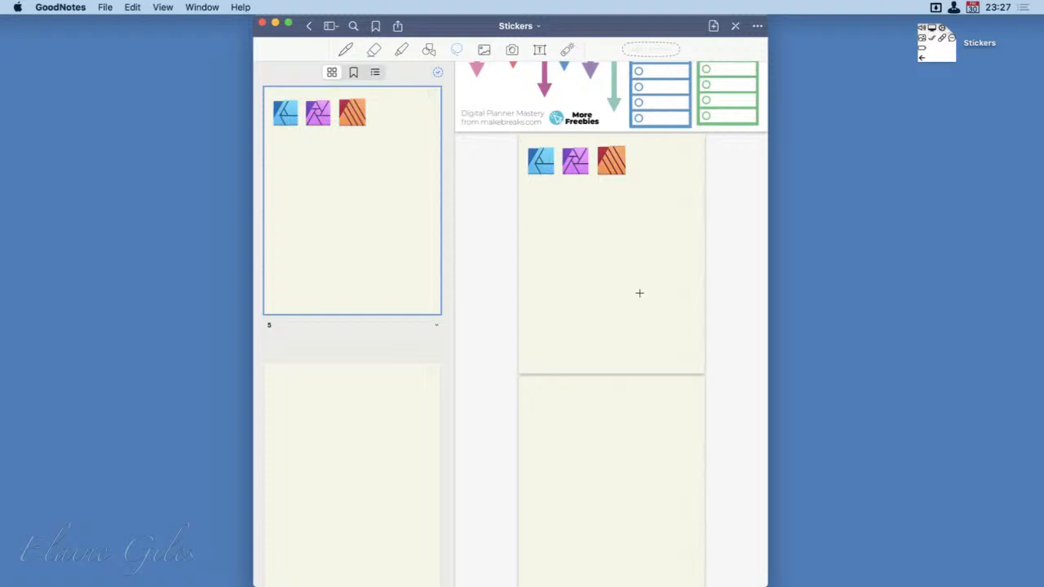
click(546, 165)
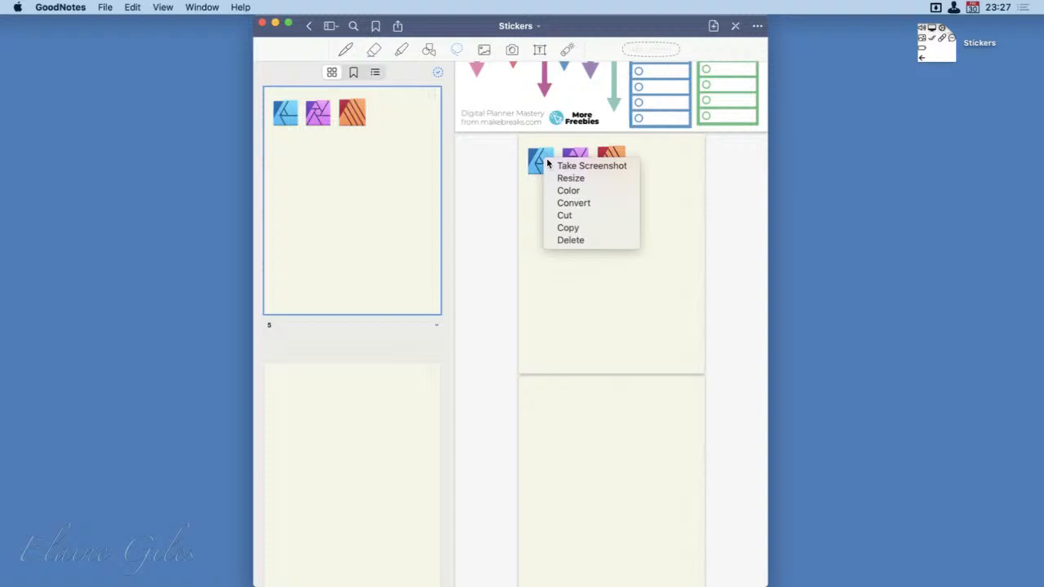
click(592, 228)
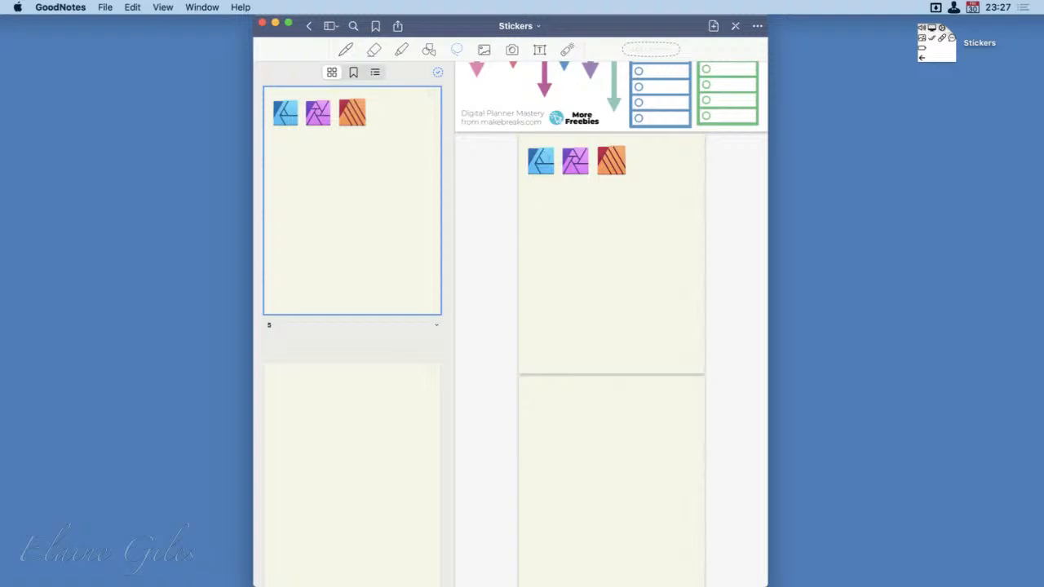
click(345, 50)
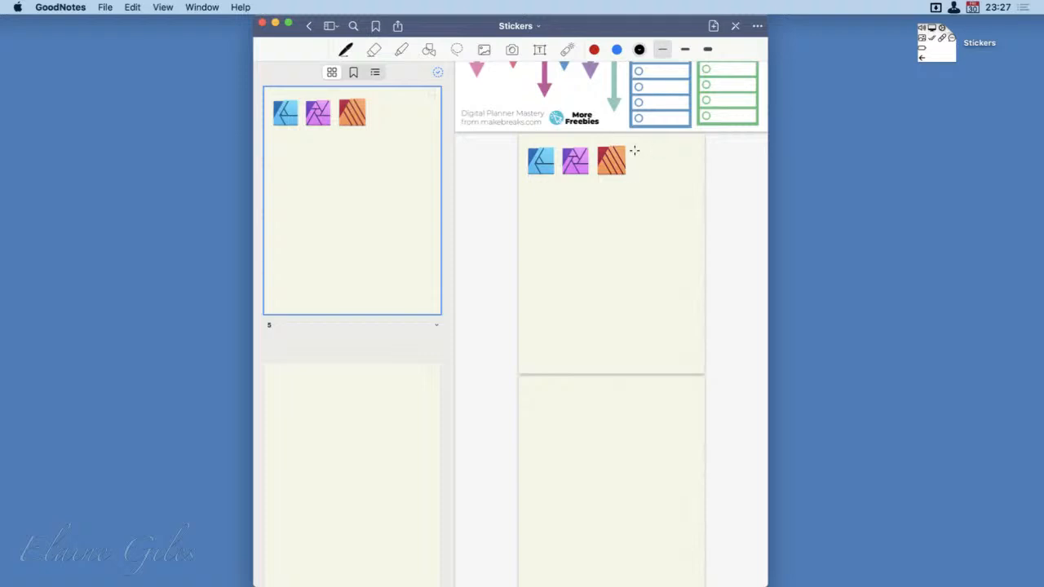
drag(635, 144, 633, 366)
key(super+z)
With the Shape tool, draw a vertical line down page 5 right of the three icons and a horizontal line beneath them
click(429, 50)
drag(639, 145, 640, 360)
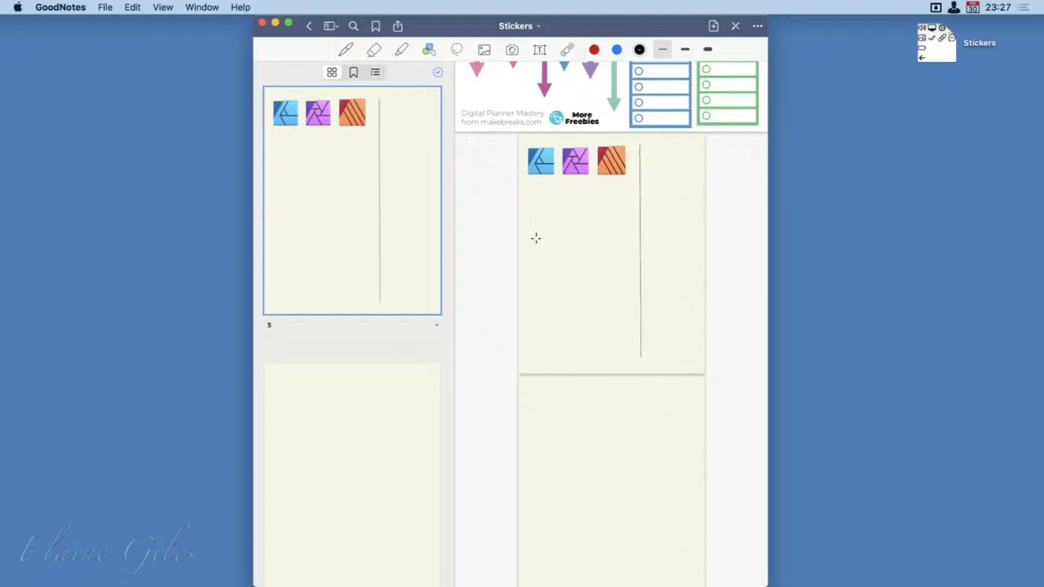
drag(527, 193, 640, 192)
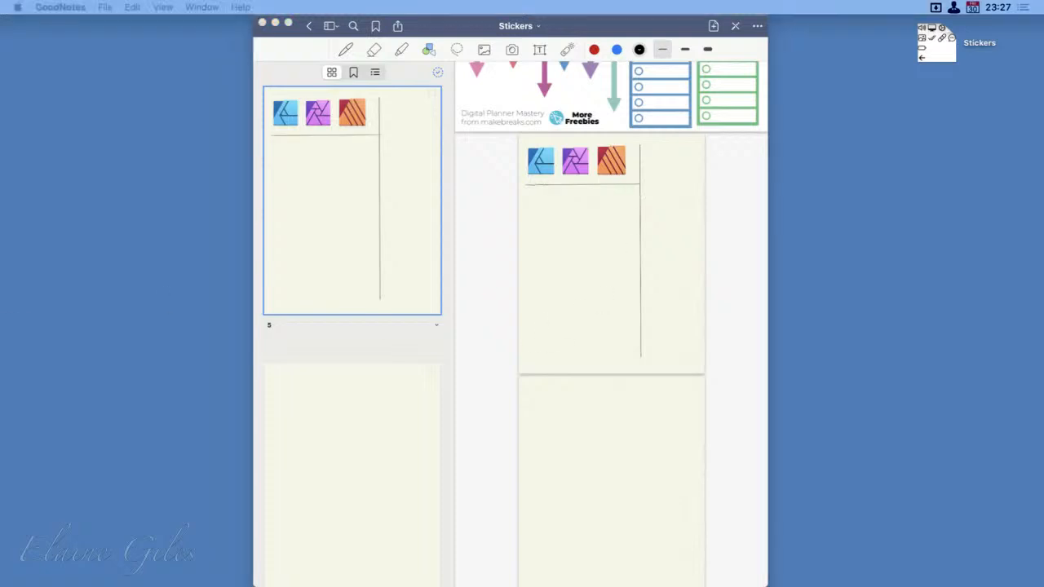
Add the green Camtasia icon below the horizontal line and shrink it to about the size of the Affinity icons
drag(0, 456, 560, 240)
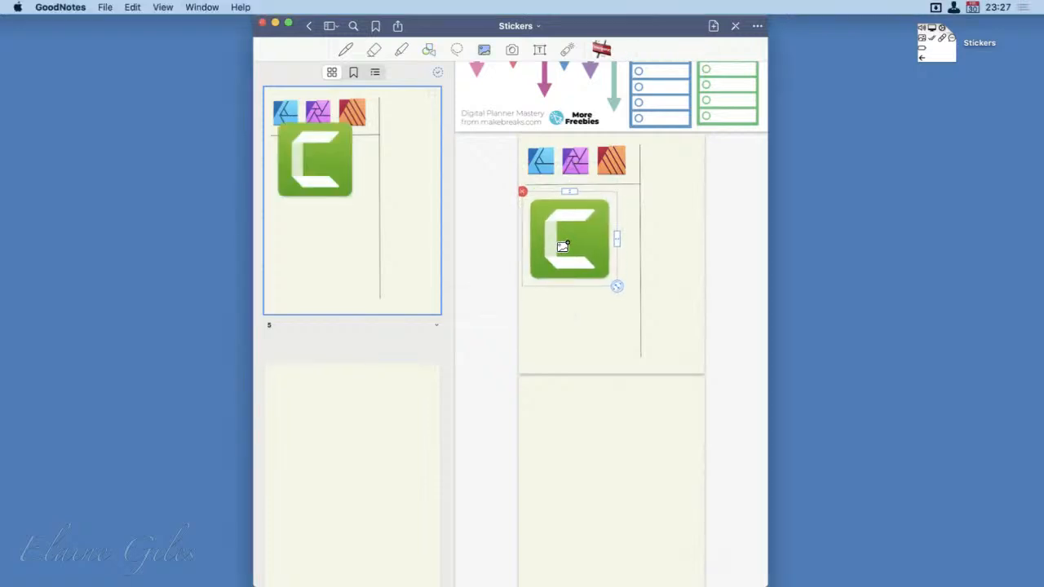
drag(616, 291, 537, 216)
click(639, 530)
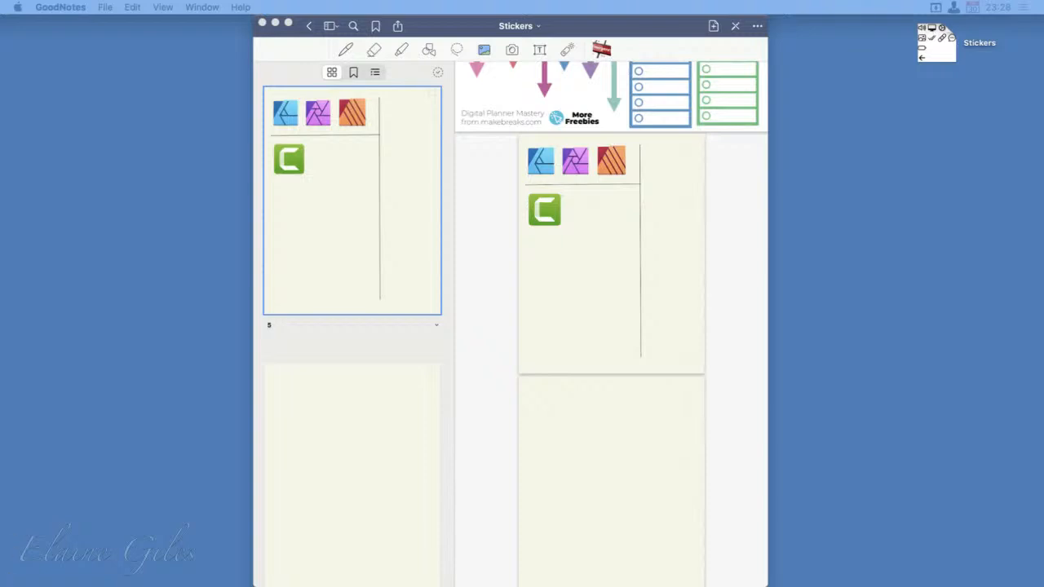
Leave the Stickers notebook for the Documents library, reopen the notebook briefly and return to the library
click(307, 27)
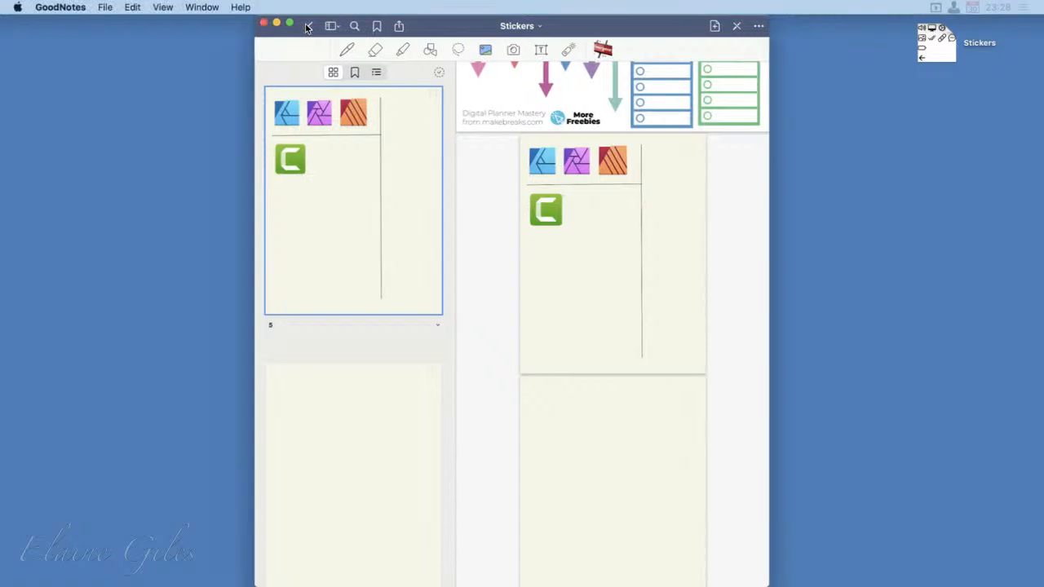
click(307, 26)
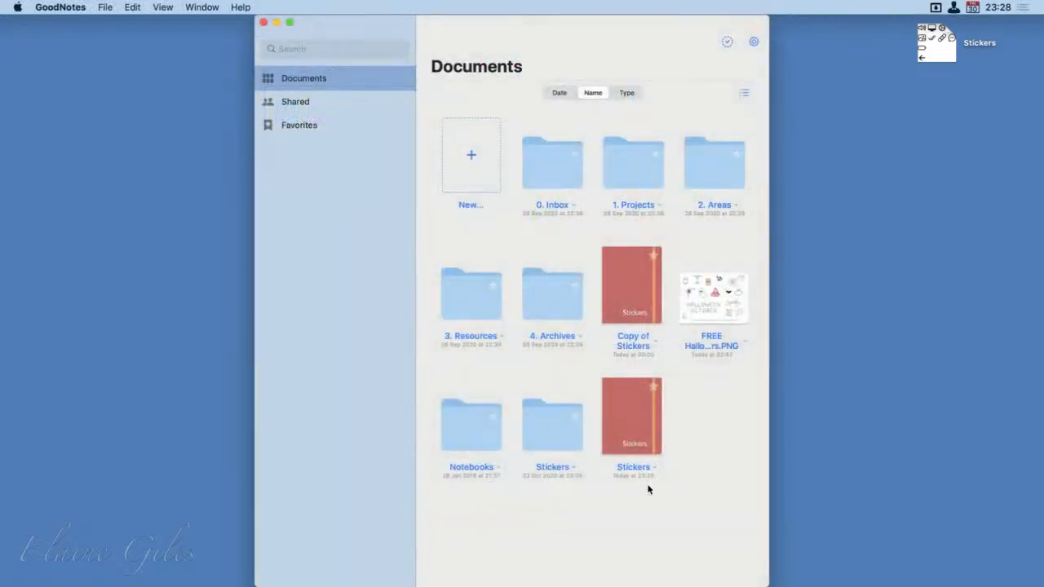
click(626, 409)
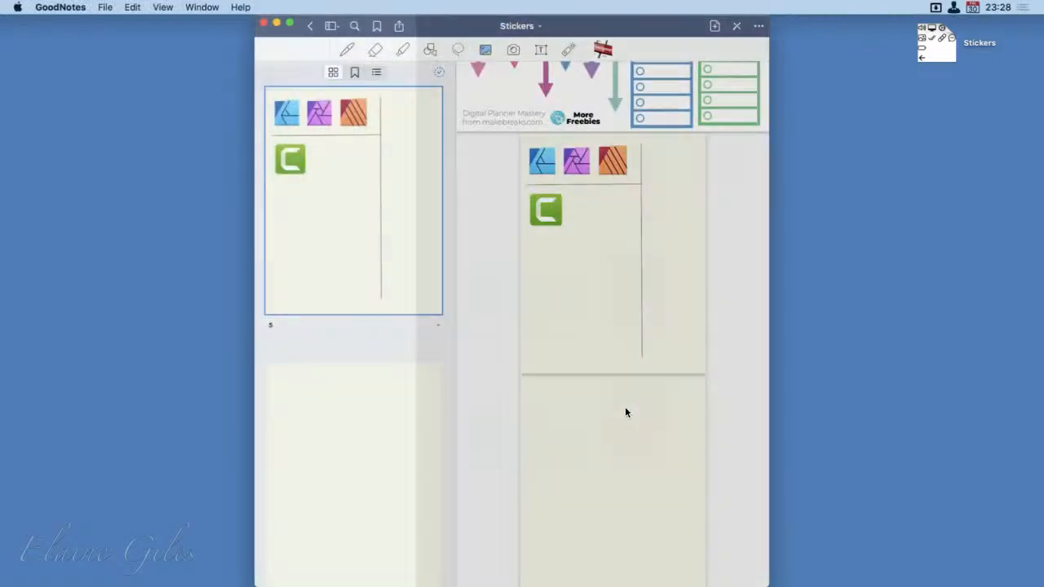
click(314, 27)
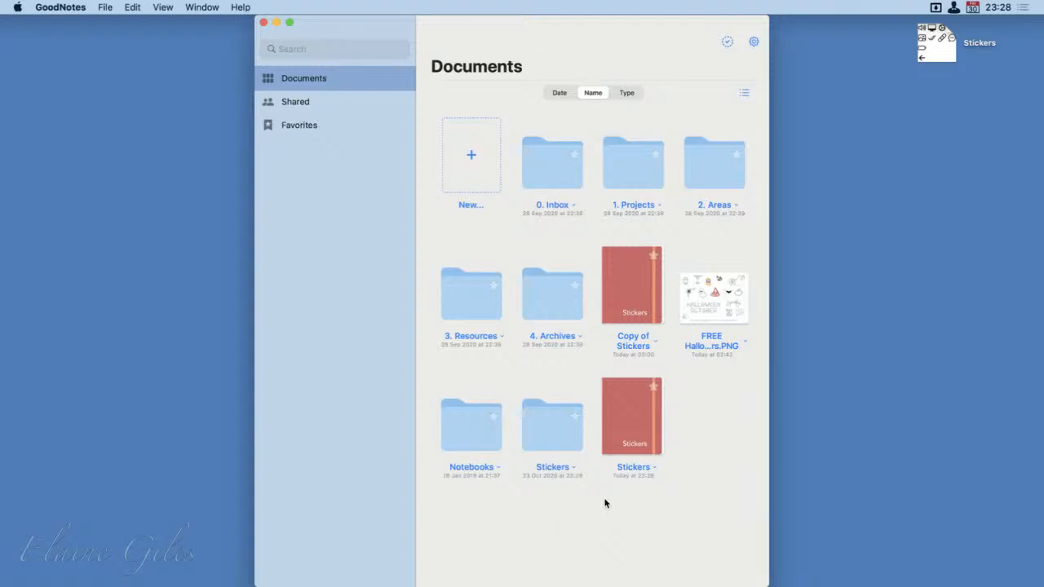
Reopen the Stickers notebook briefly, return to the library and create an untitled notebook with the Solid Red cover and Dotted Paper
click(635, 405)
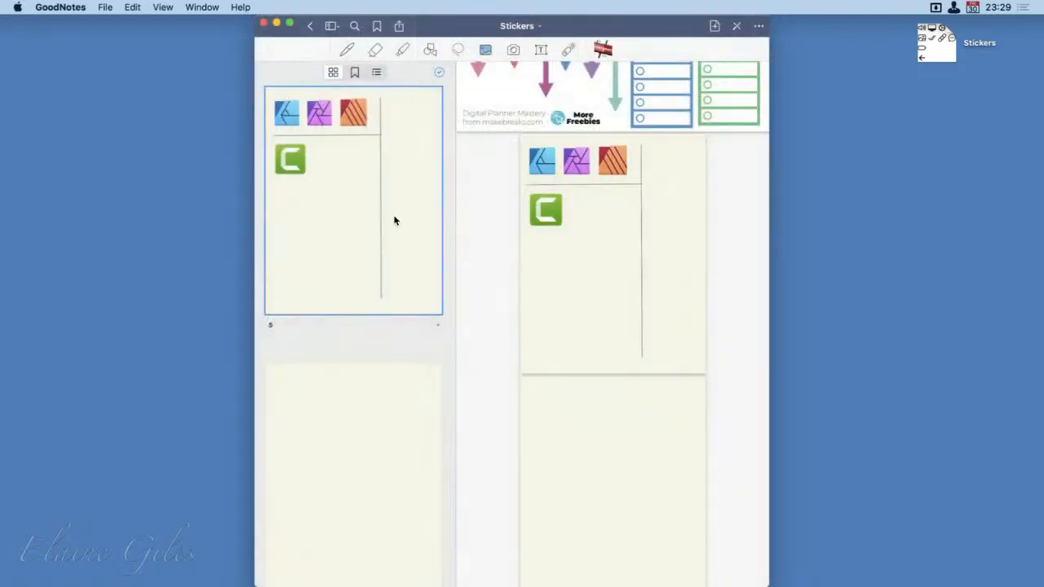
click(309, 25)
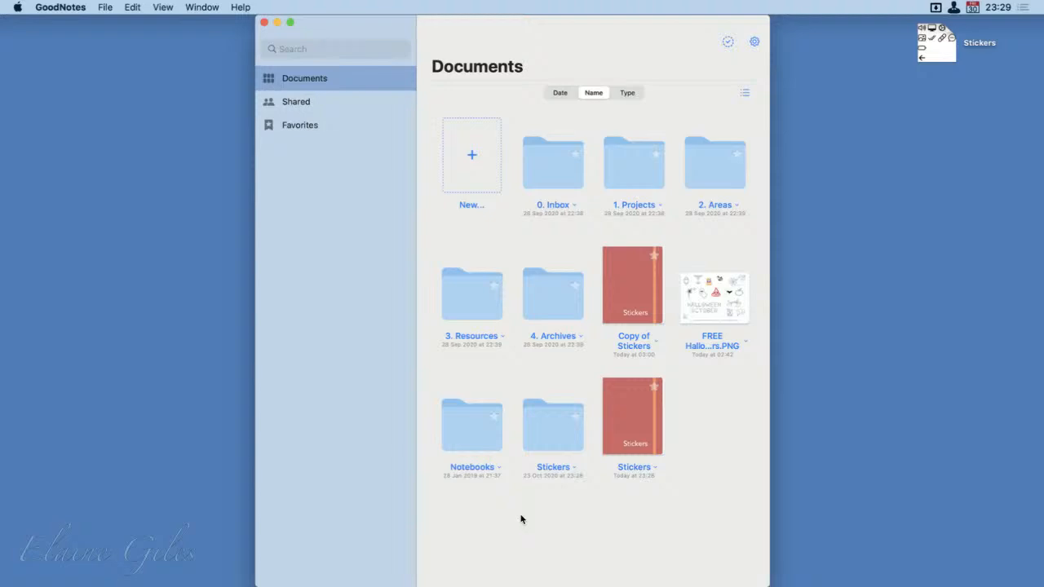
click(470, 147)
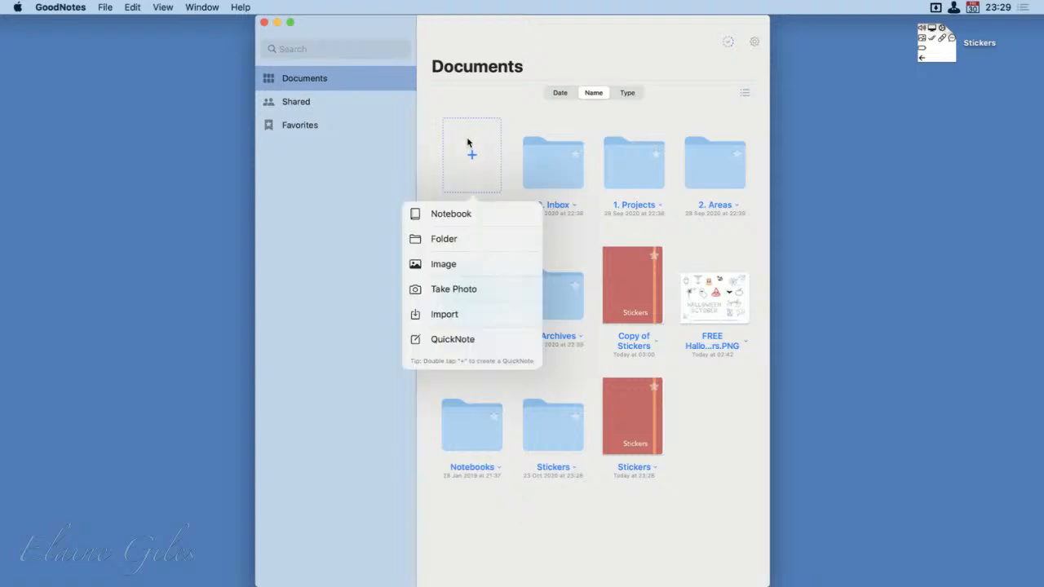
click(466, 217)
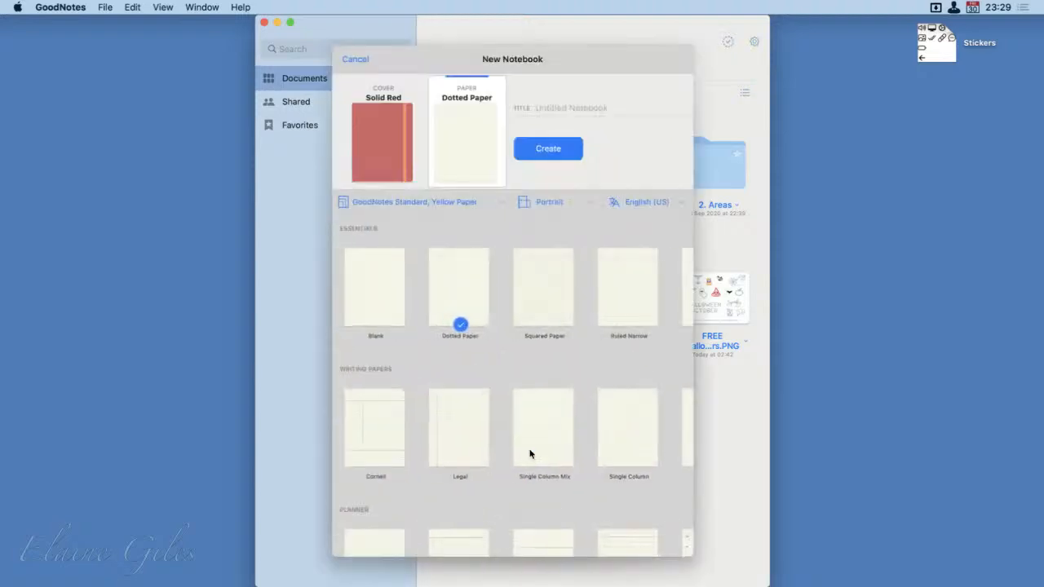
click(556, 150)
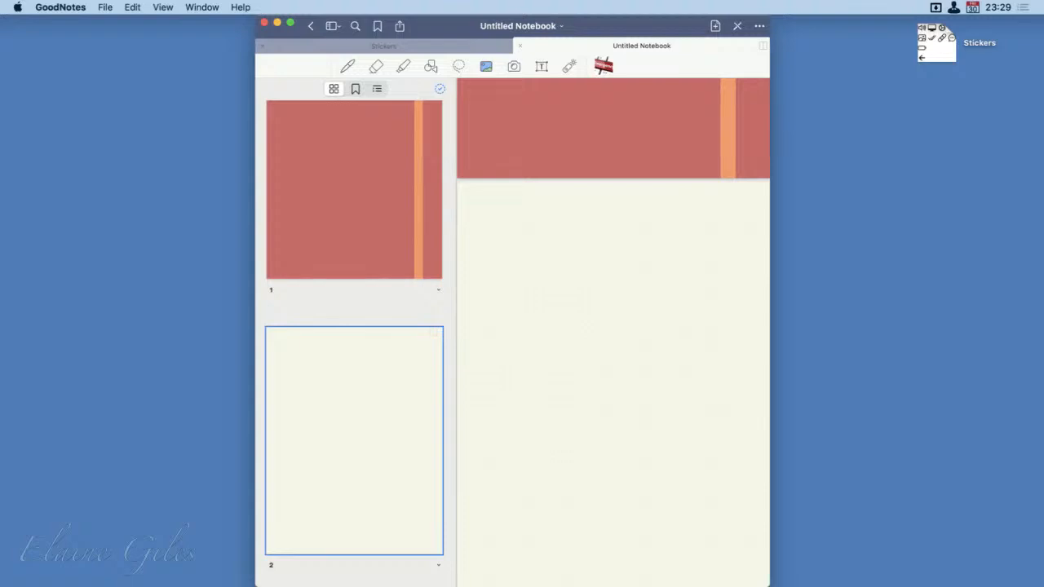
Add Evernote.png from the App Icons folder to page 2, shrink it and place it in the page's upper-right corner
drag(251, 586, 159, 284)
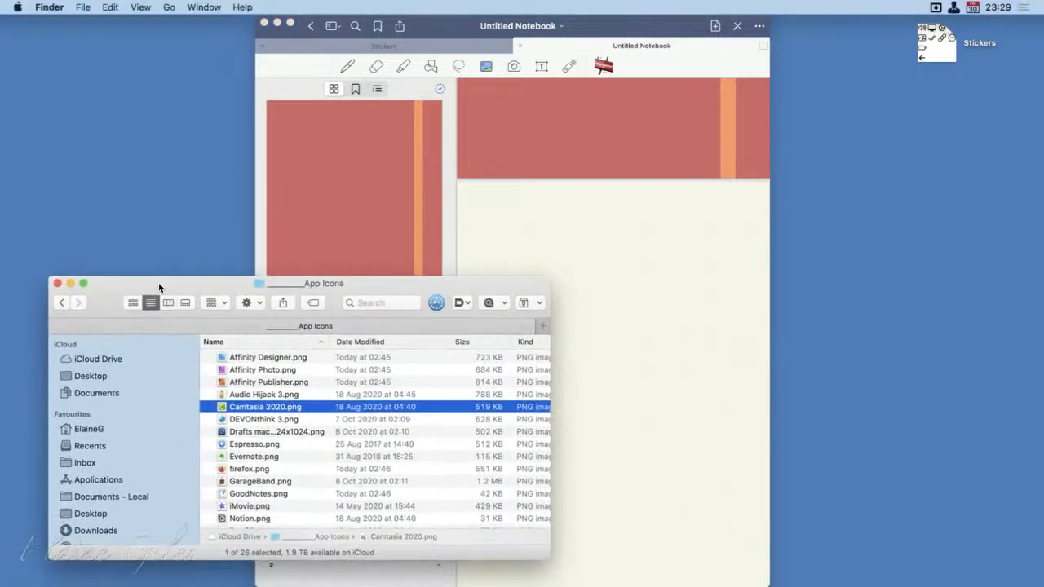
drag(238, 458, 621, 251)
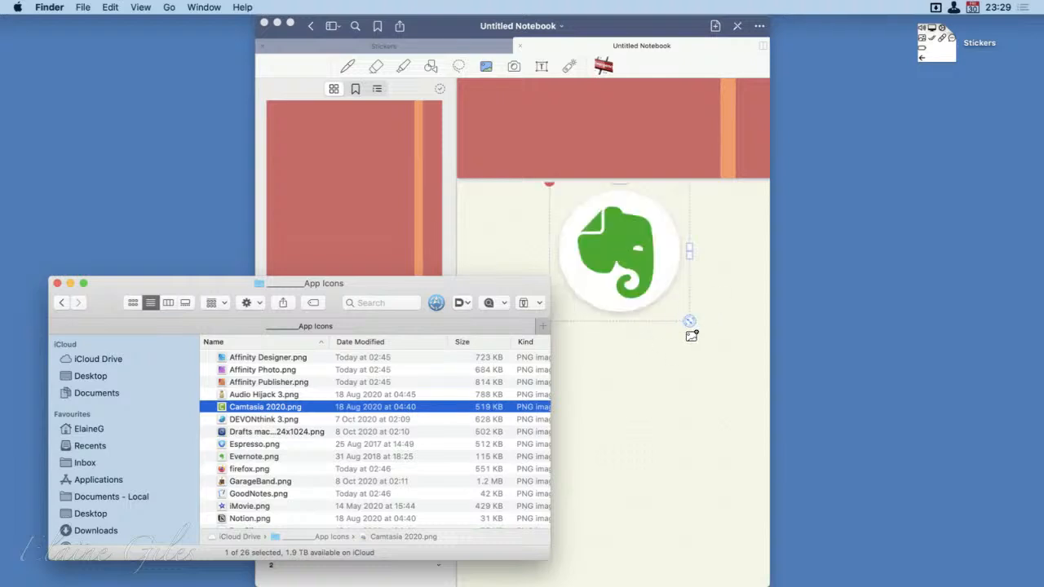
click(685, 334)
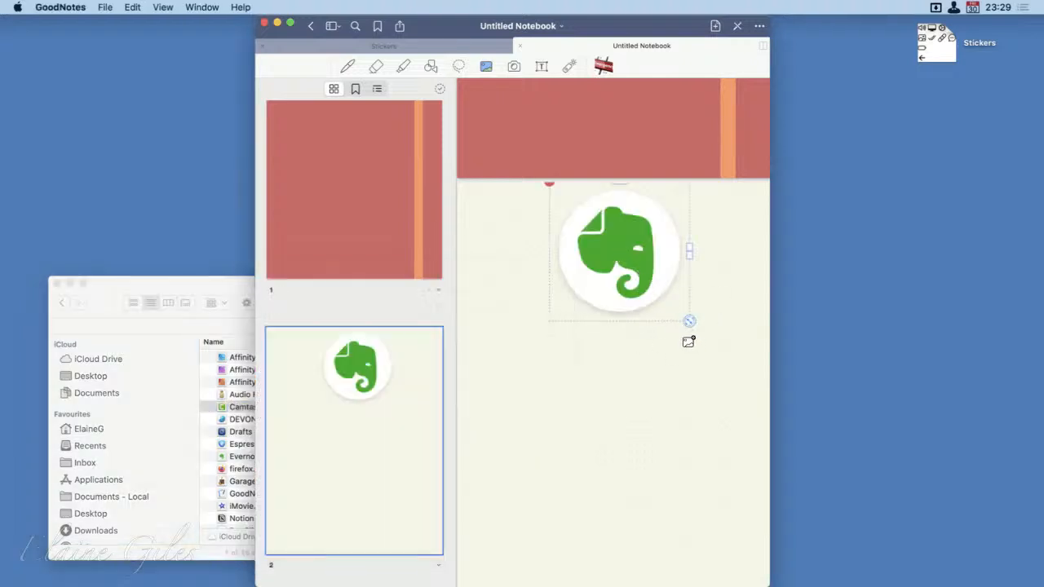
drag(685, 333, 721, 231)
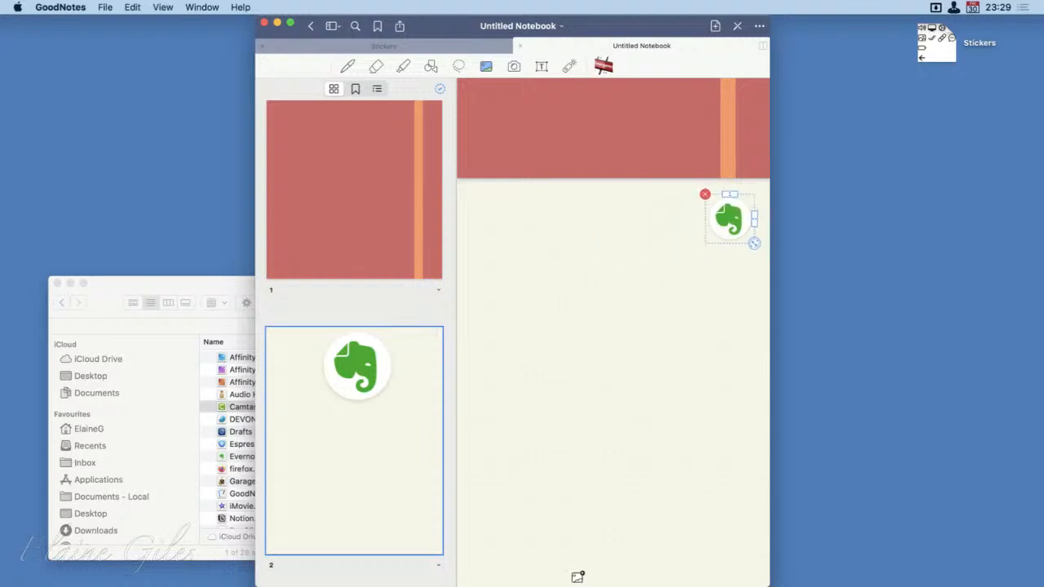
Close the App Icons folder window, deselect the Evernote icon, and leave the new notebook for the library, quitting GoodNotes
click(205, 286)
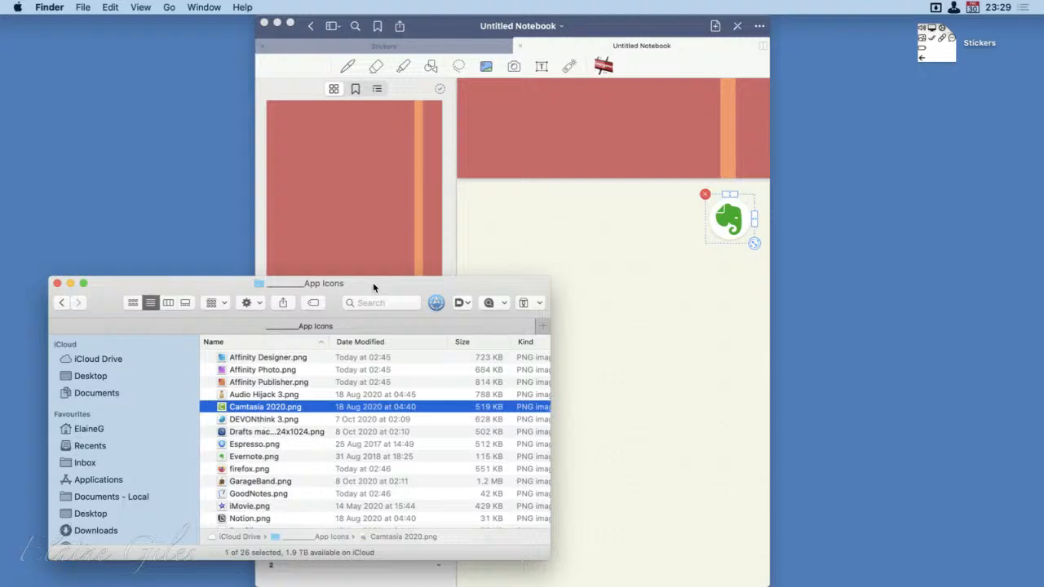
drag(372, 282, 0, 323)
key(super+w)
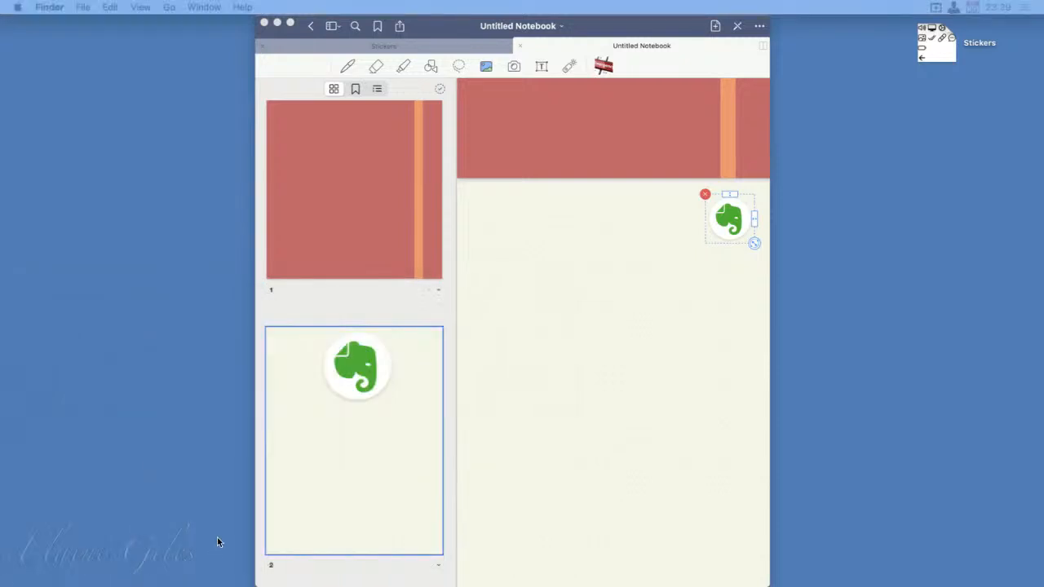
click(298, 518)
click(538, 473)
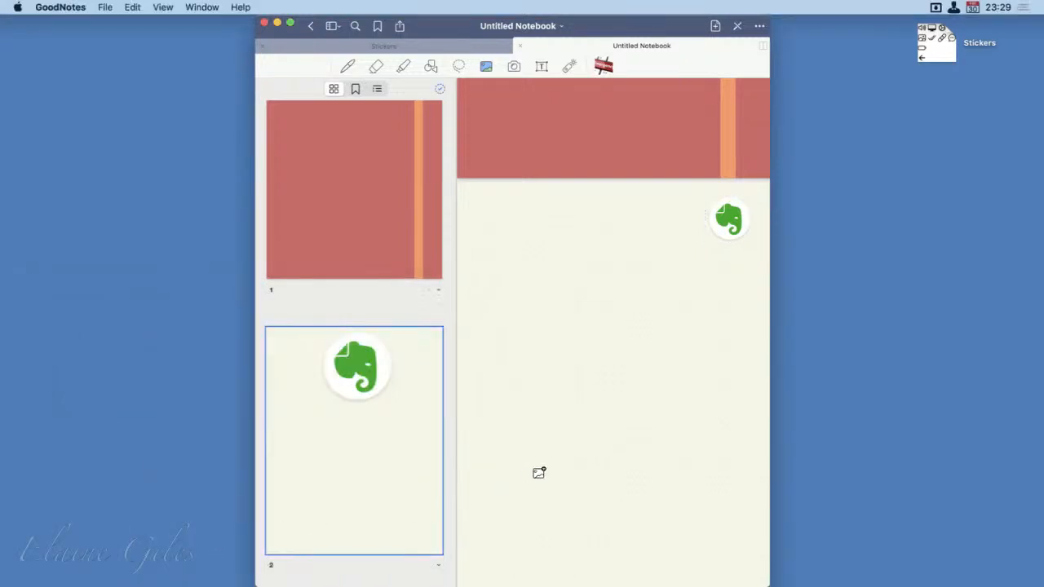
click(311, 26)
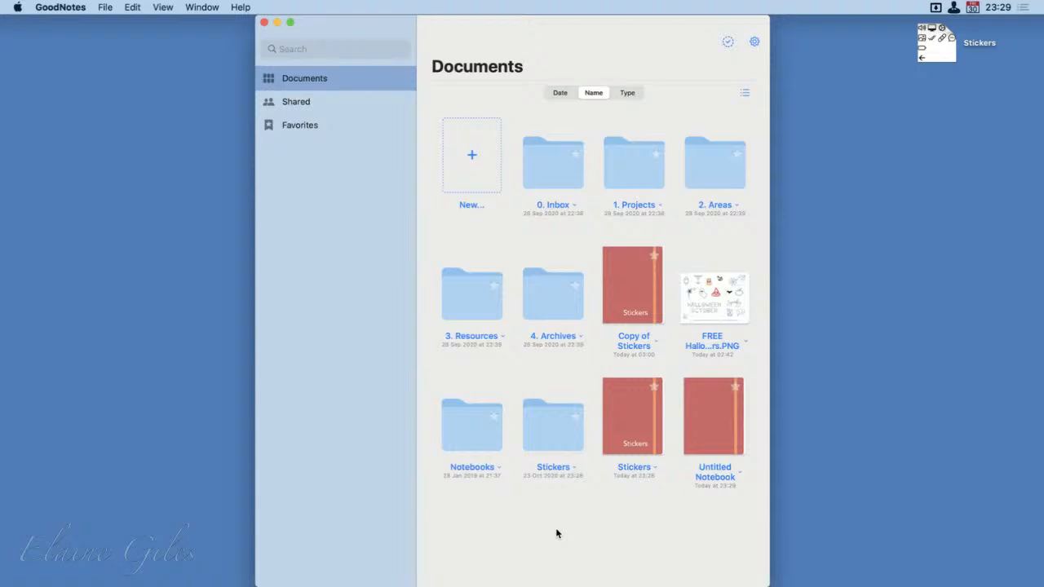
key(super+q)
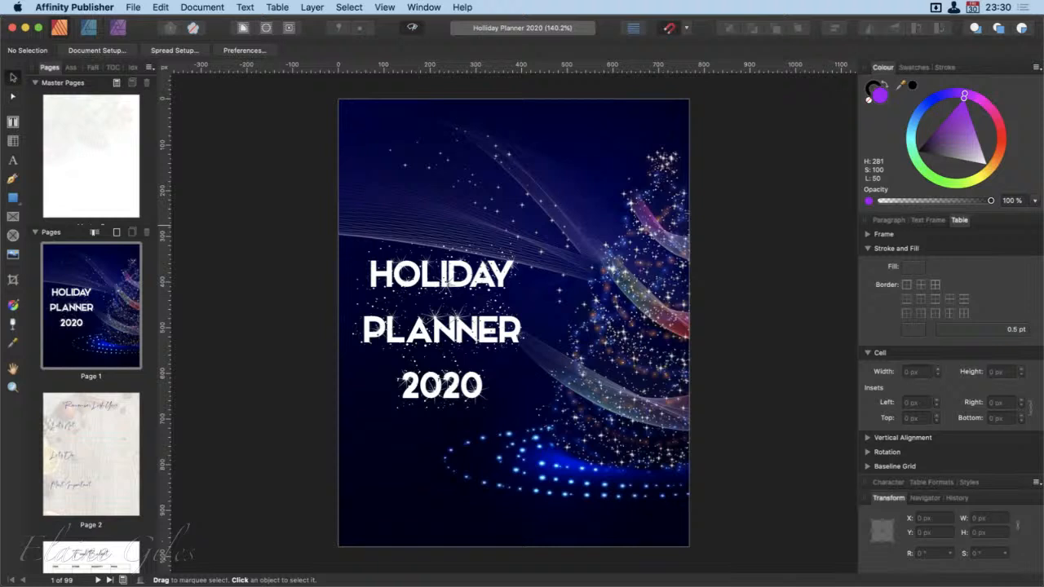
In Affinity Publisher, look through pages 2 to 5 of the Holliday Planner 2020 document and go back to the cover page
click(101, 473)
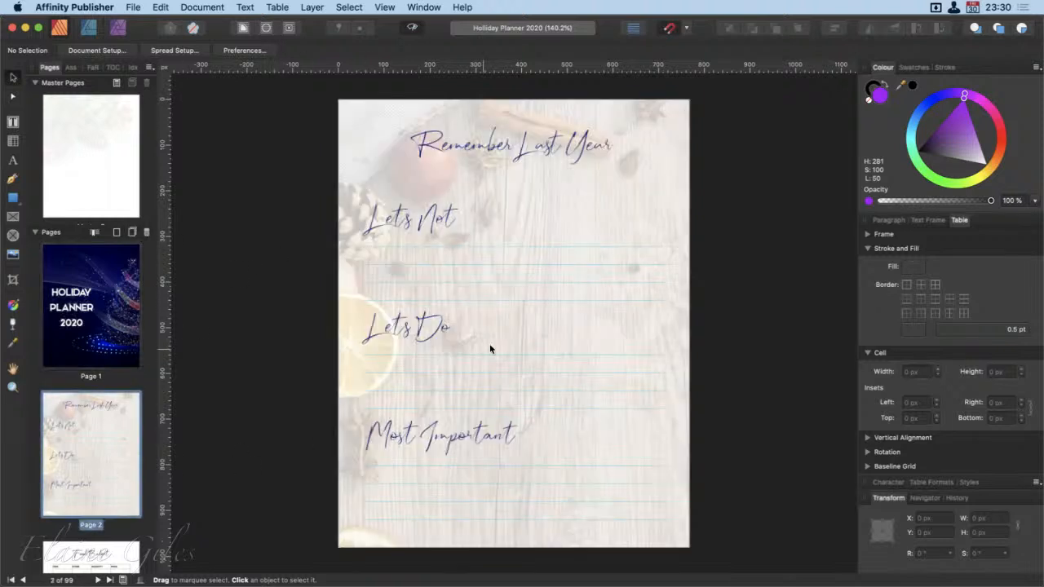
scroll(114, 538, down, 3)
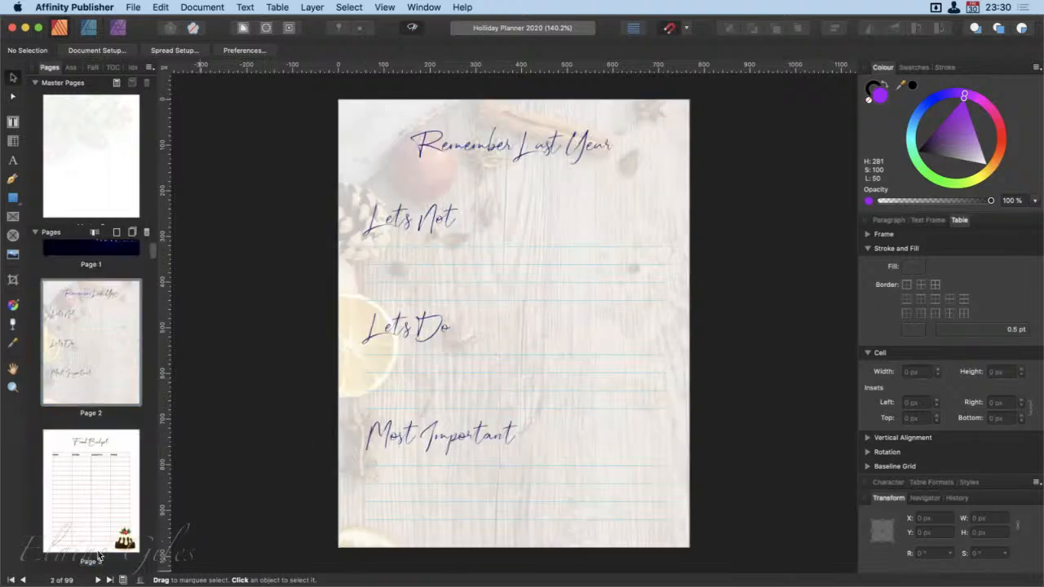
click(97, 550)
scroll(96, 529, down, 2)
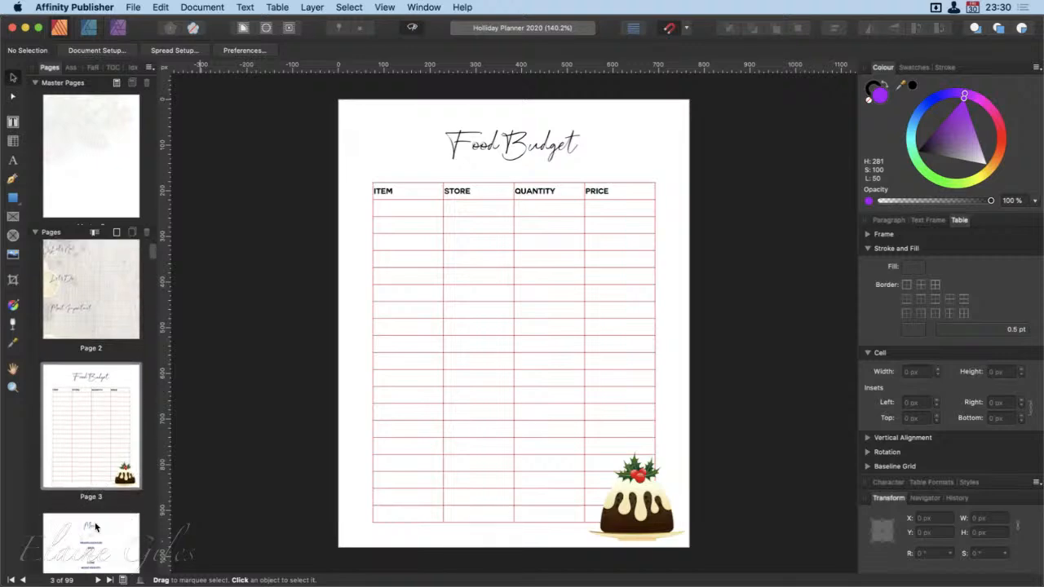
scroll(94, 530, down, 2)
click(94, 530)
scroll(94, 532, down, 3)
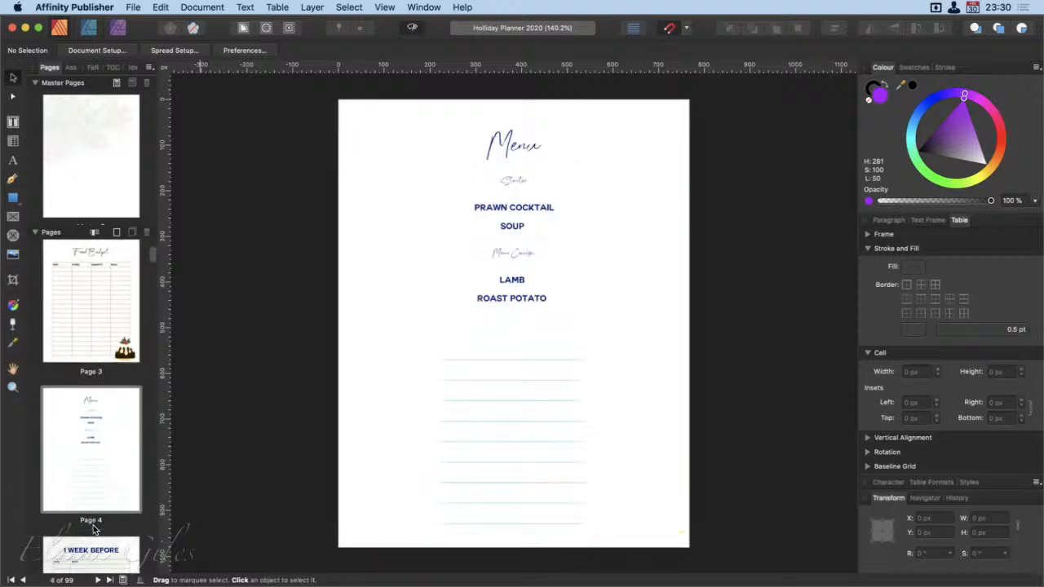
click(93, 544)
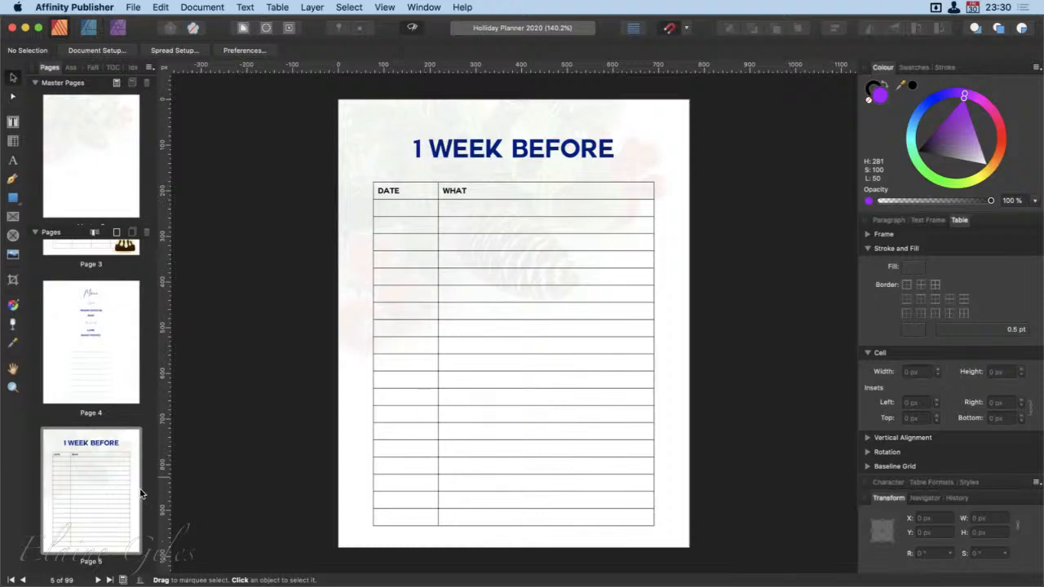
scroll(82, 509, up, 5)
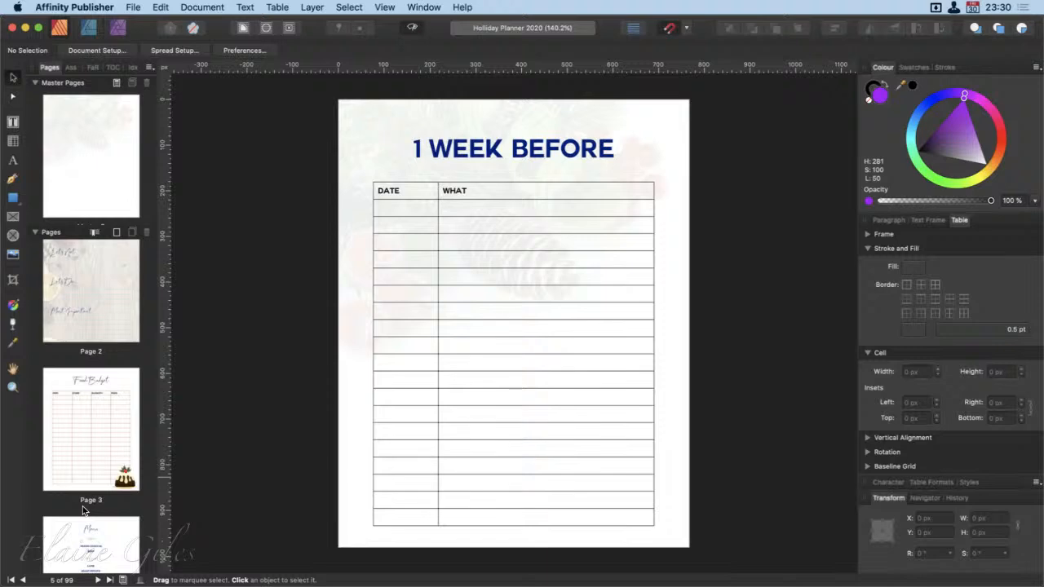
scroll(83, 509, up, 3)
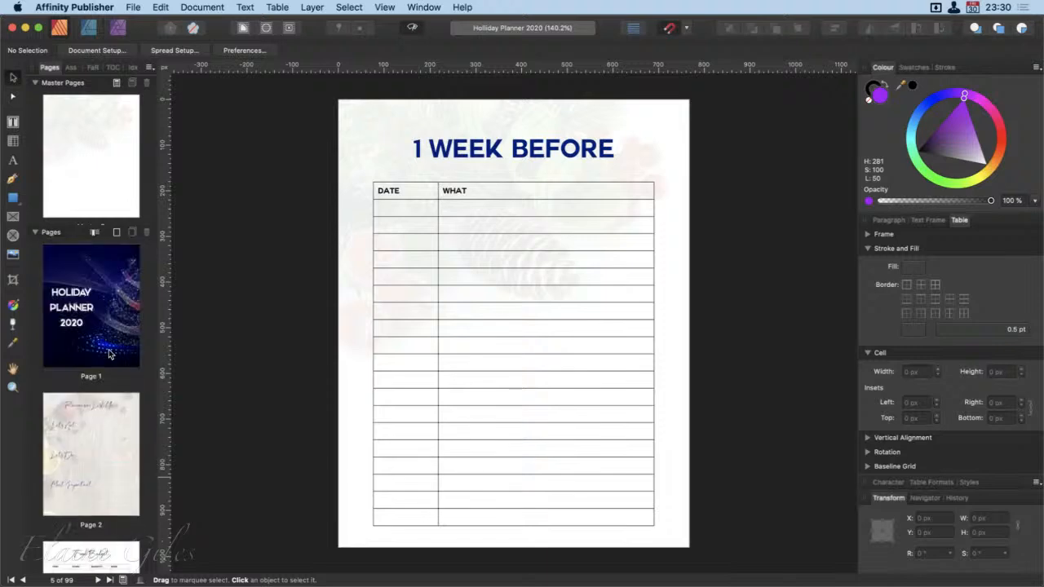
click(116, 302)
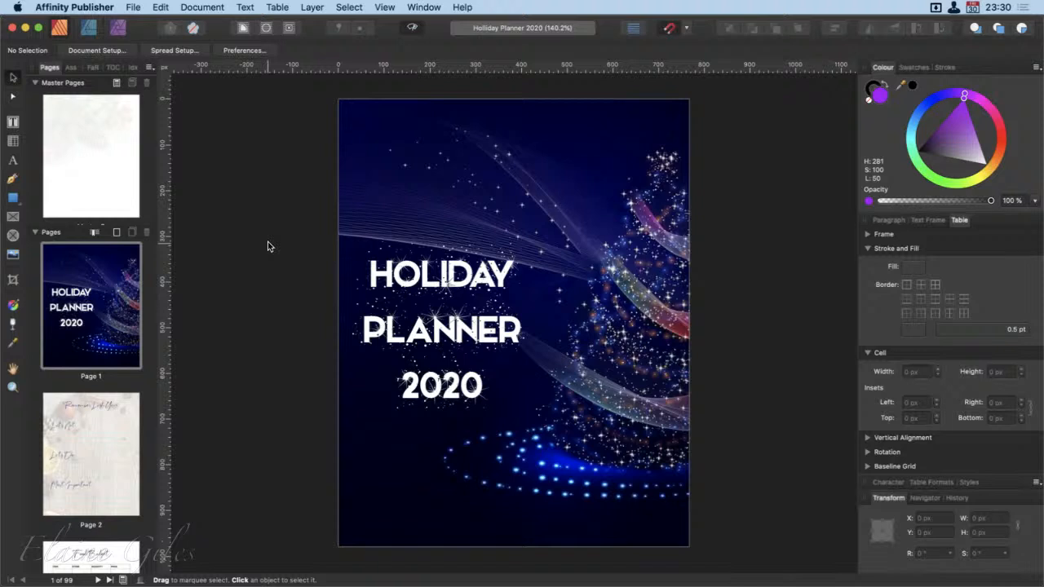
Export all pages as a PDF with the PDF (for print) preset at 300 DPI, saved to the iCloud Desktop as Holliday Planner 2020
key(super+alt+shift+s)
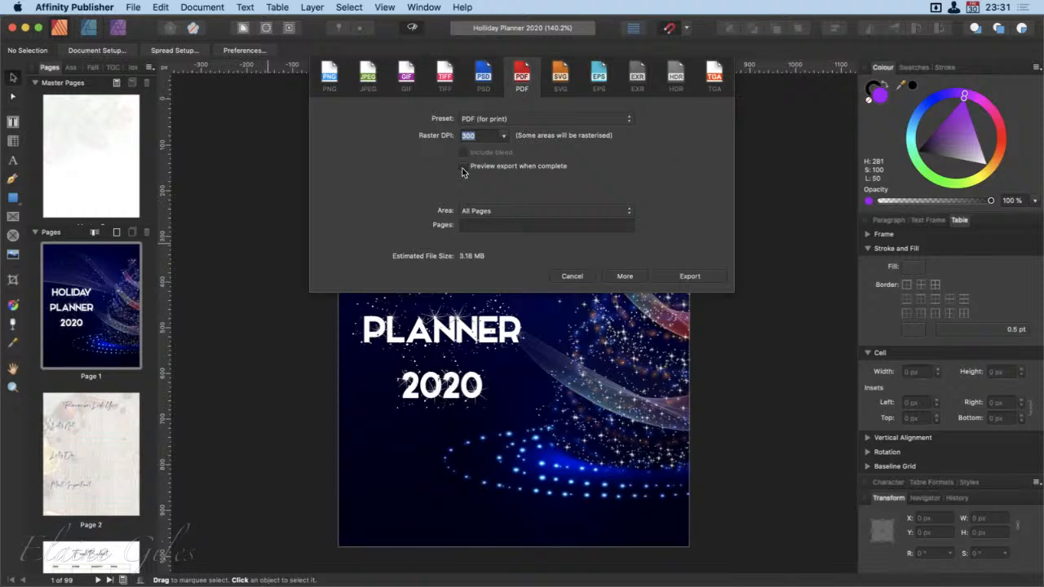
click(504, 137)
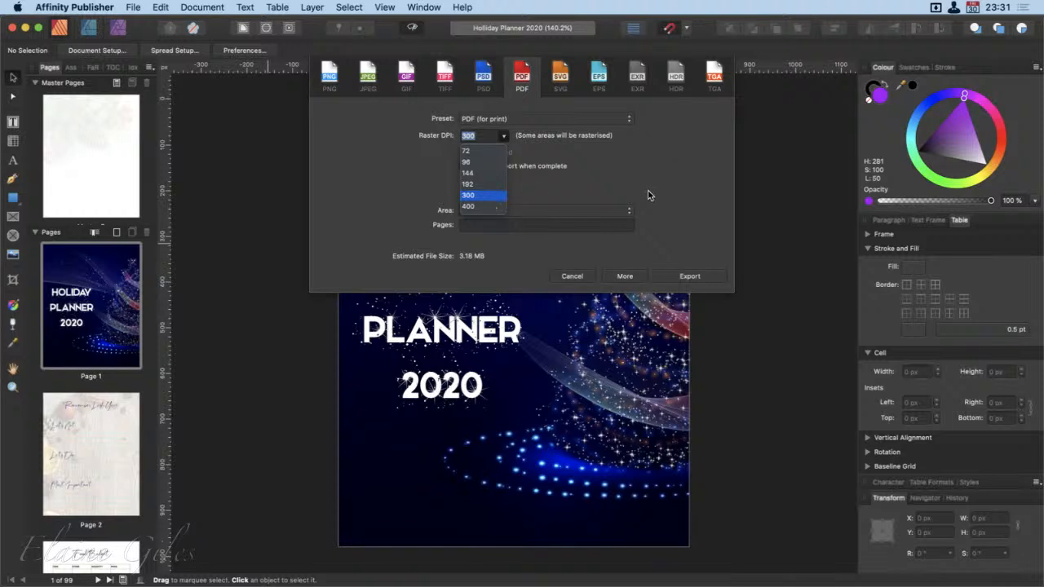
click(698, 174)
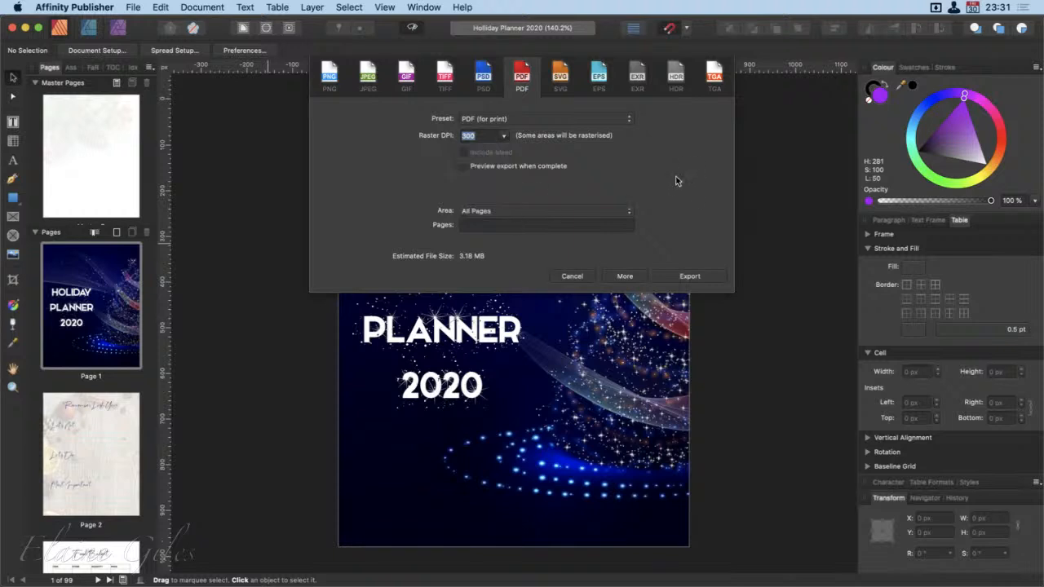
click(690, 276)
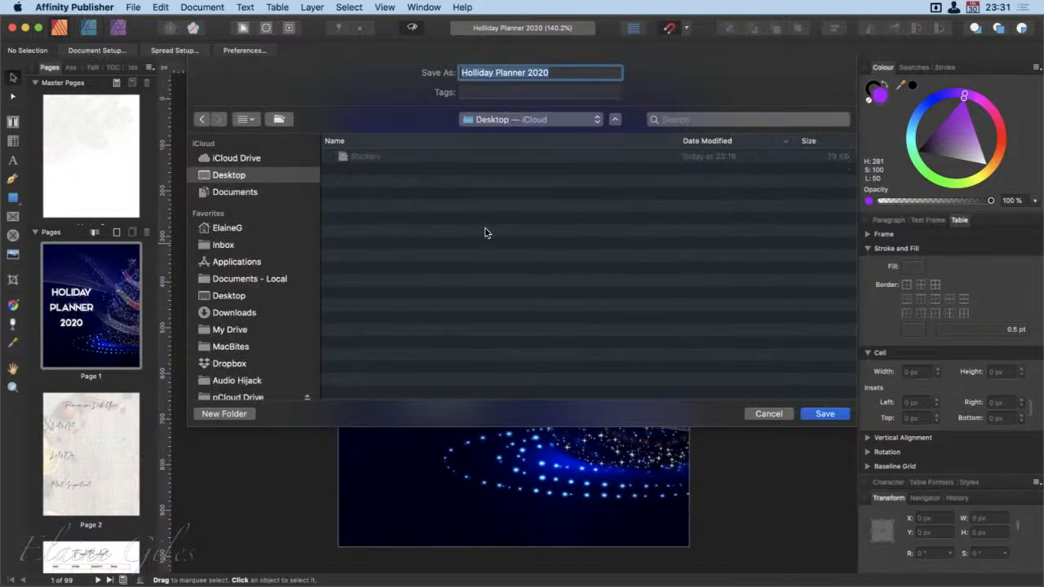
click(241, 176)
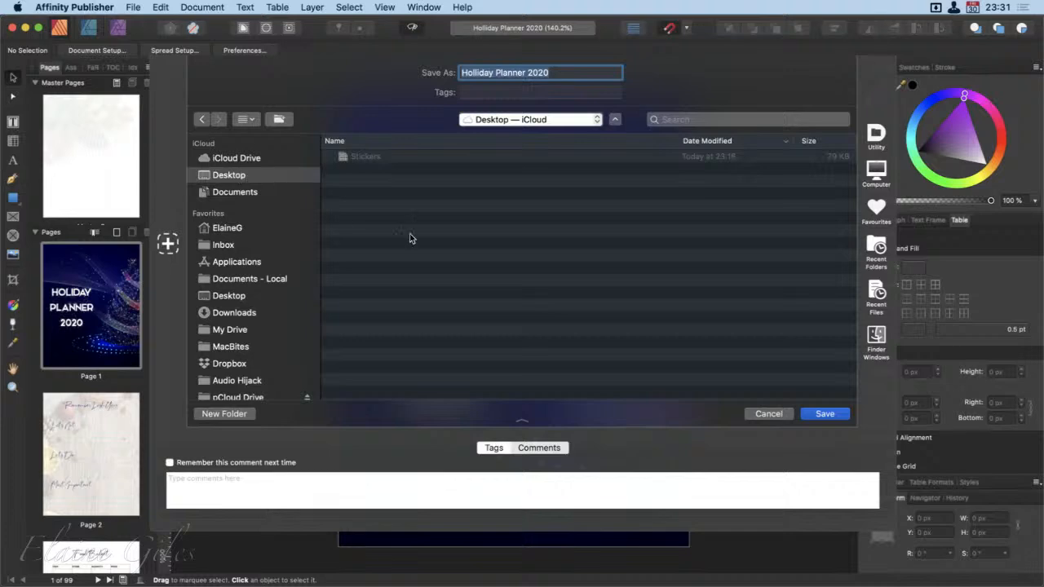
click(824, 413)
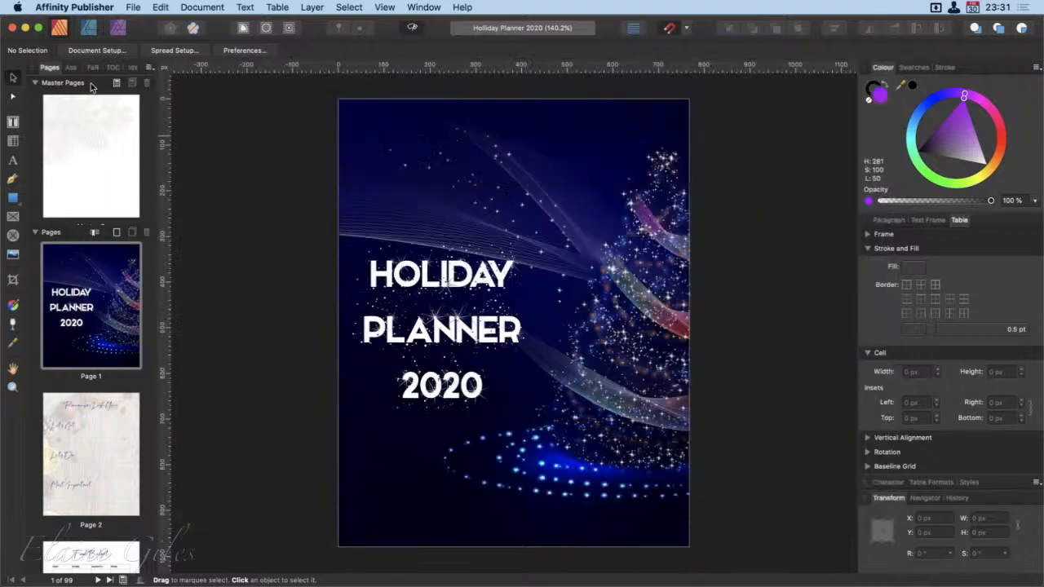
Minimise the Publisher window and preview Holliday Planner 2020.pdf from the desktop, viewing the cover and pages 2 to 5
click(26, 28)
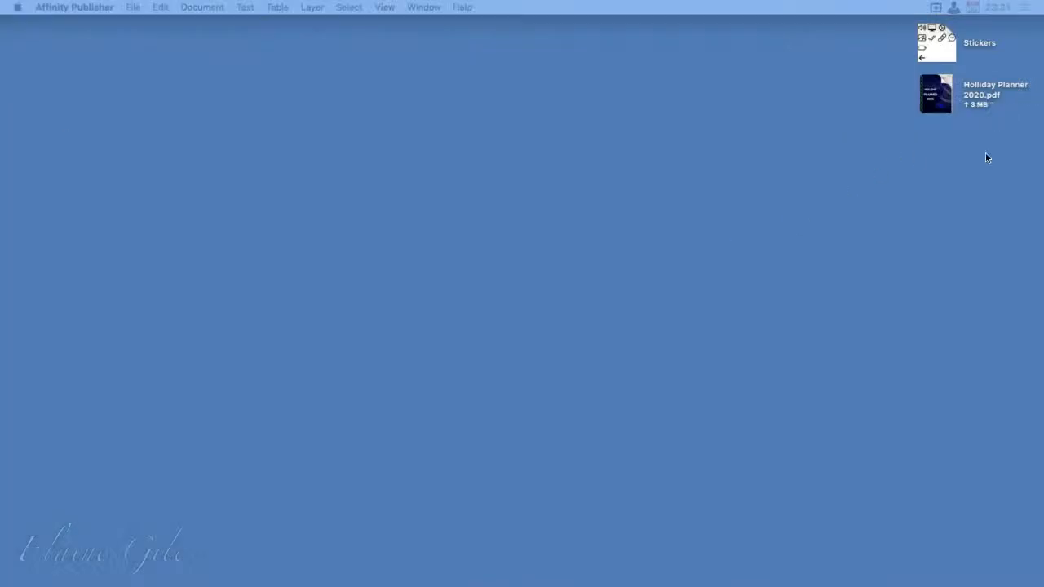
click(941, 92)
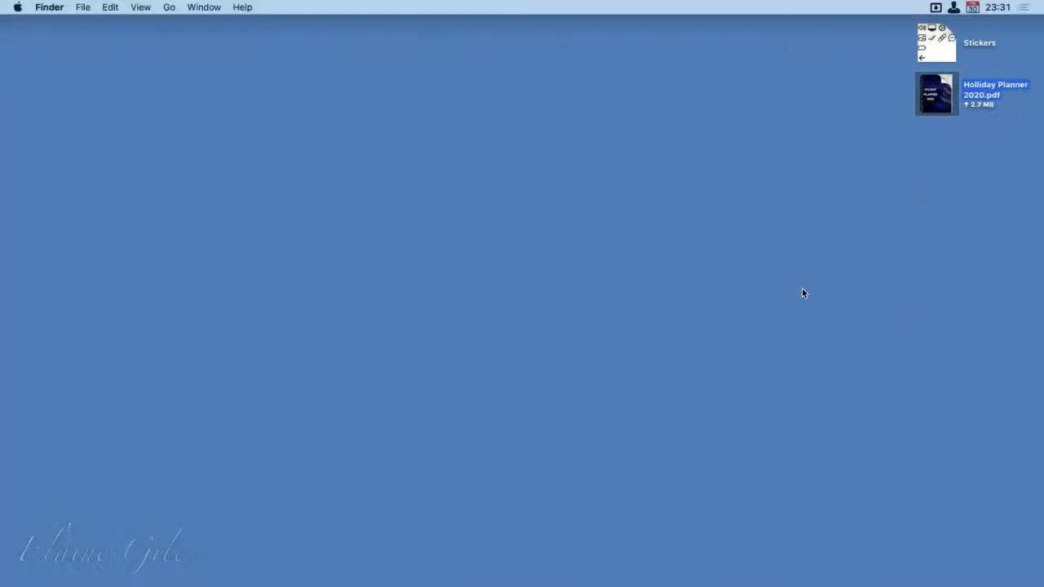
key(space)
click(719, 204)
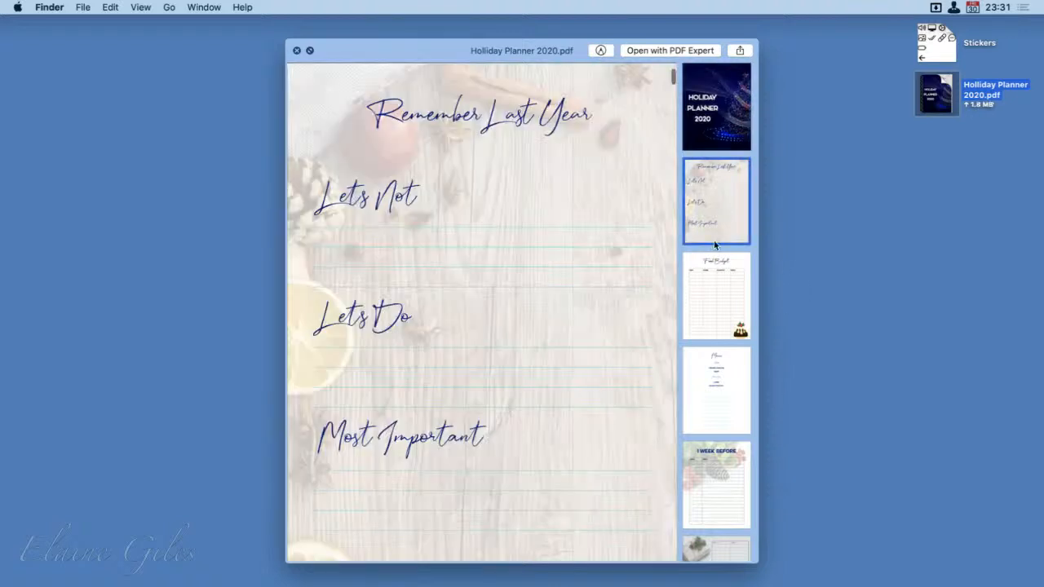
click(716, 314)
click(713, 394)
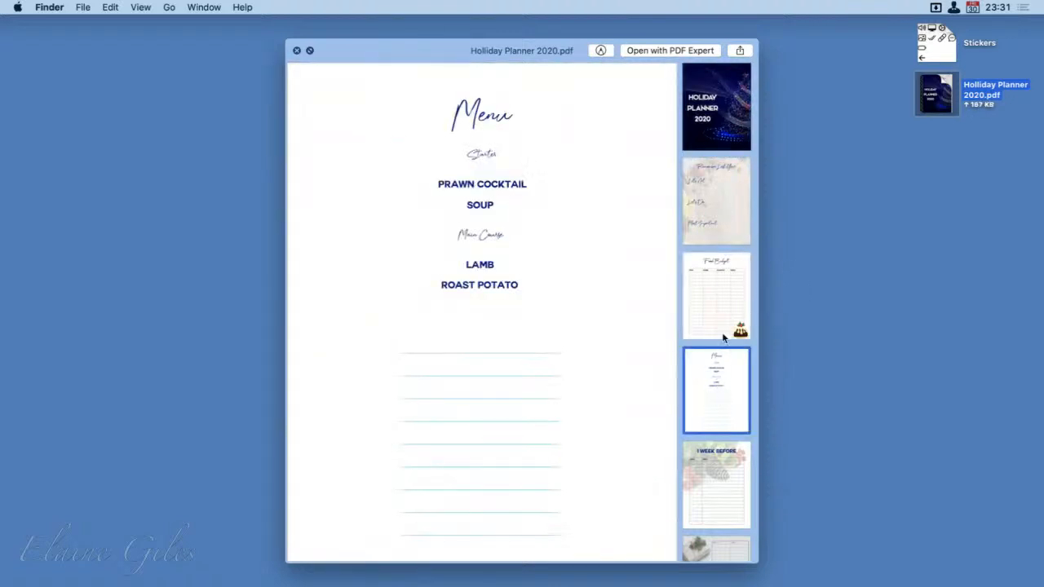
click(713, 124)
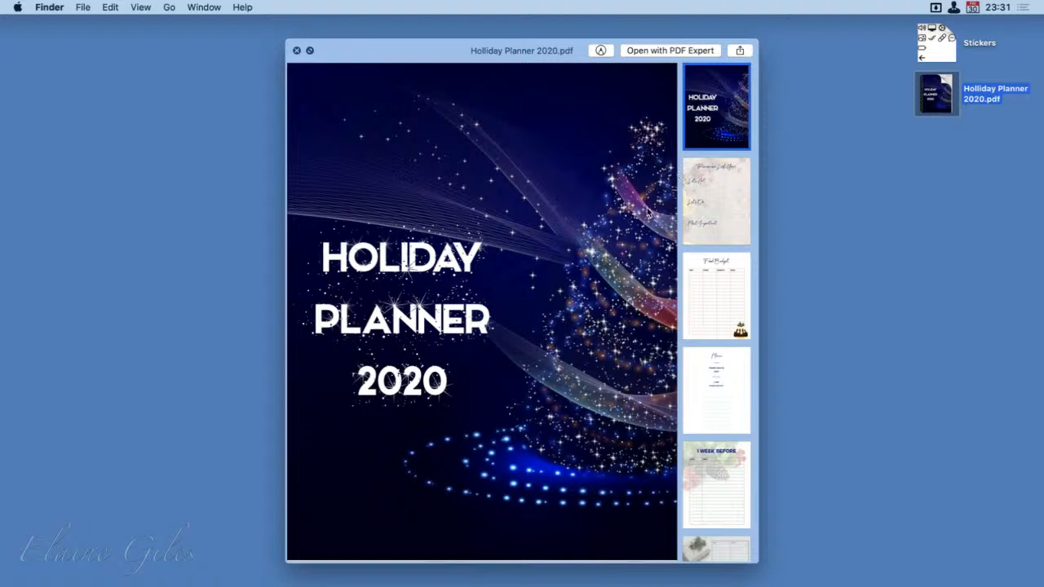
click(719, 207)
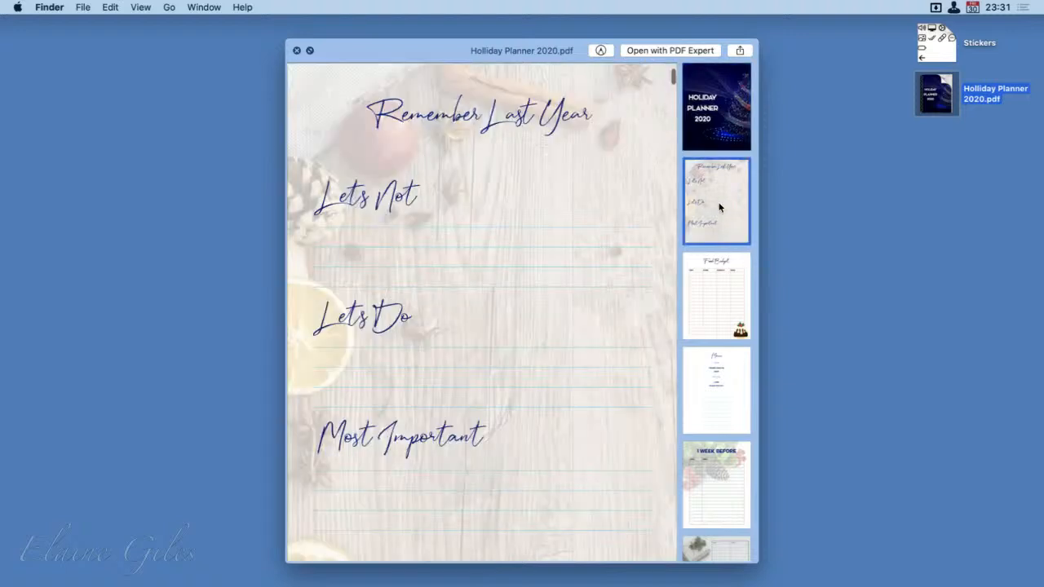
click(718, 300)
click(718, 384)
click(717, 466)
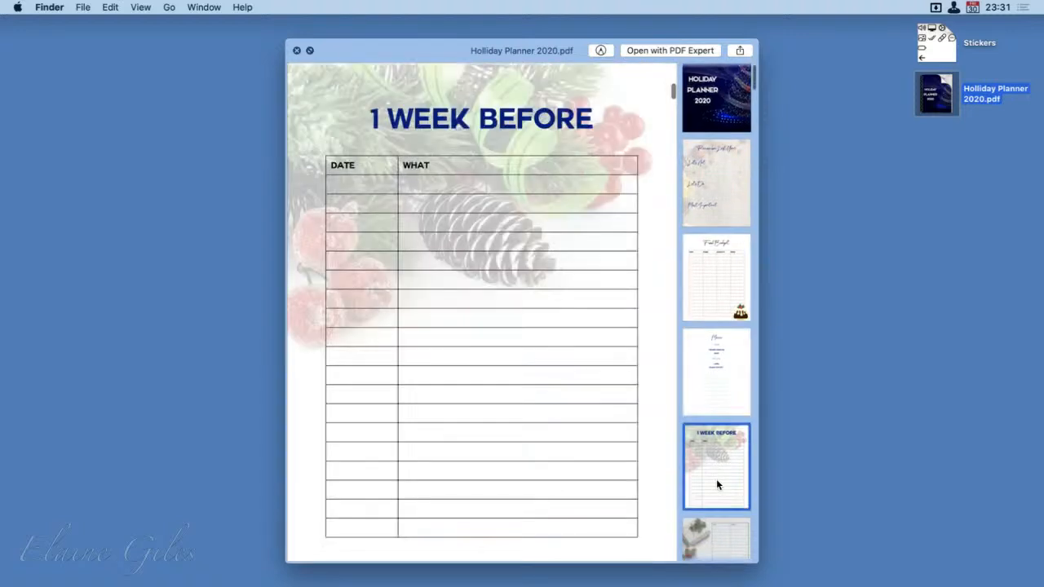
Preview the gift list page and the 1 Week Before page of the PDF, return to the cover, and close the preview
scroll(719, 469, down, 2)
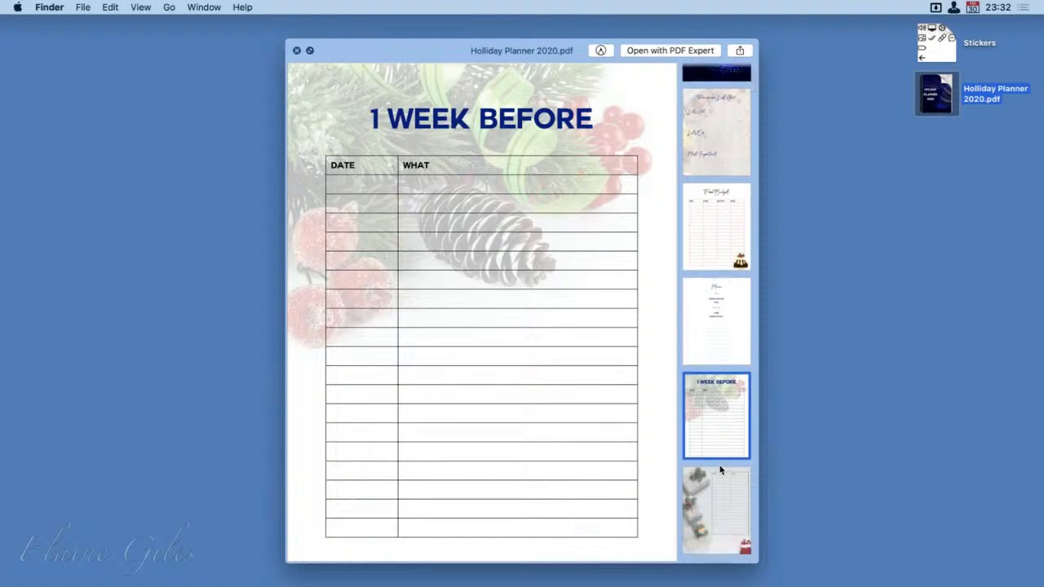
click(730, 503)
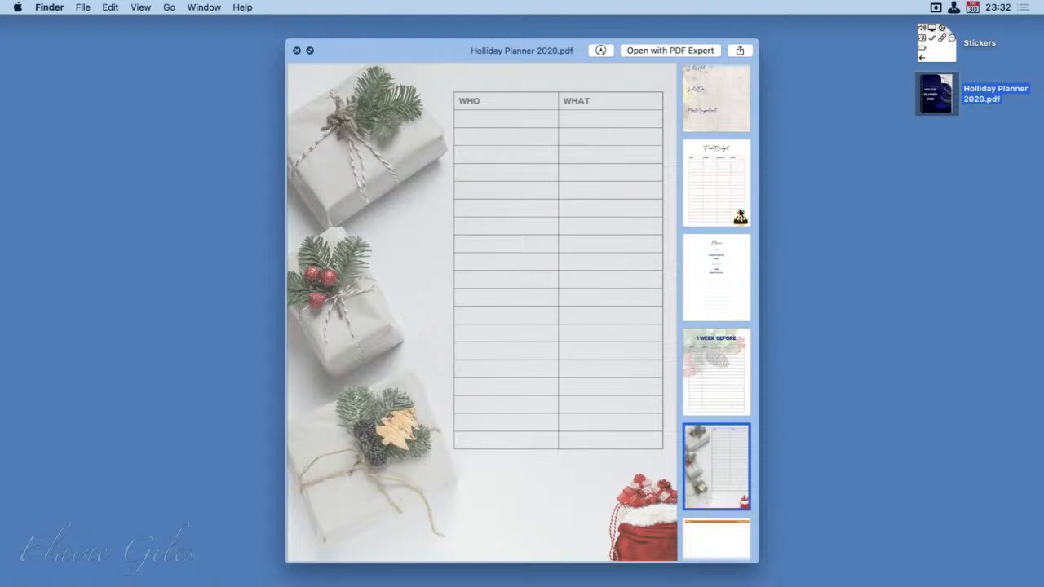
click(714, 373)
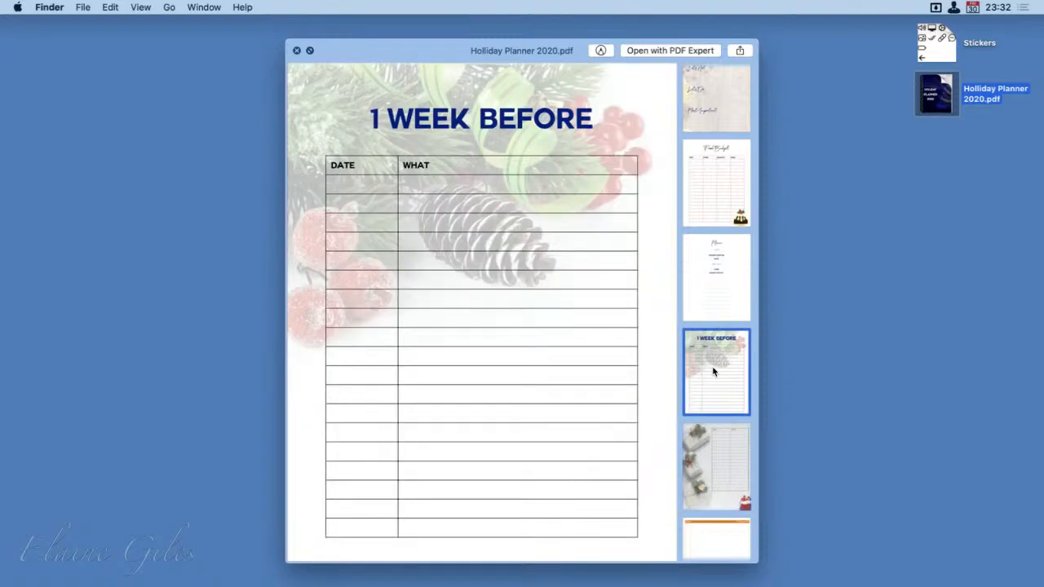
scroll(714, 372, up, 5)
click(720, 126)
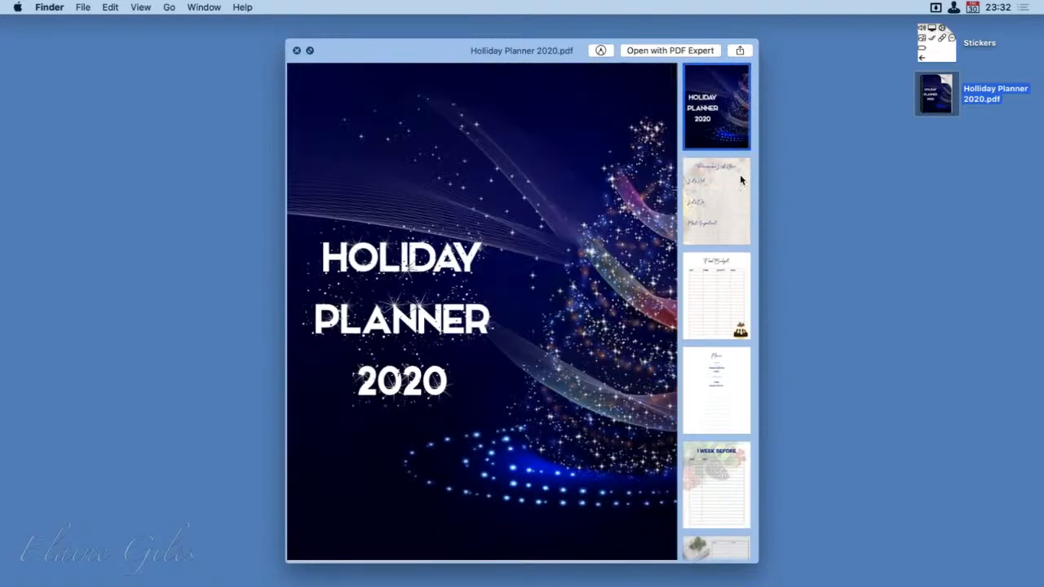
key(space)
Correct the spelling in the exported PDF's file name so it reads Holiday Planner 2020.pdf
mouse_move(951, 82)
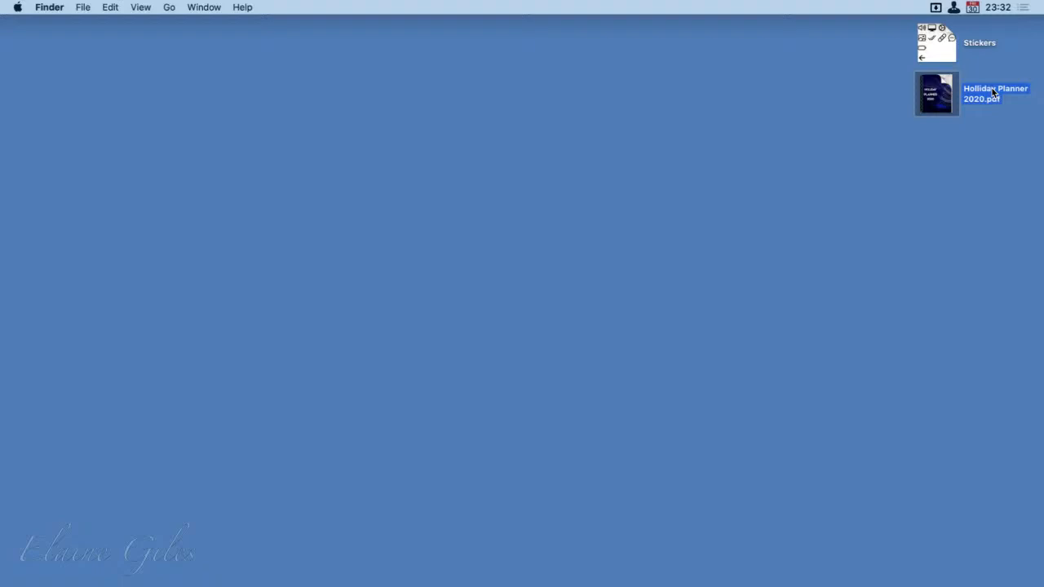
key(Return)
key(Escape)
key(Return)
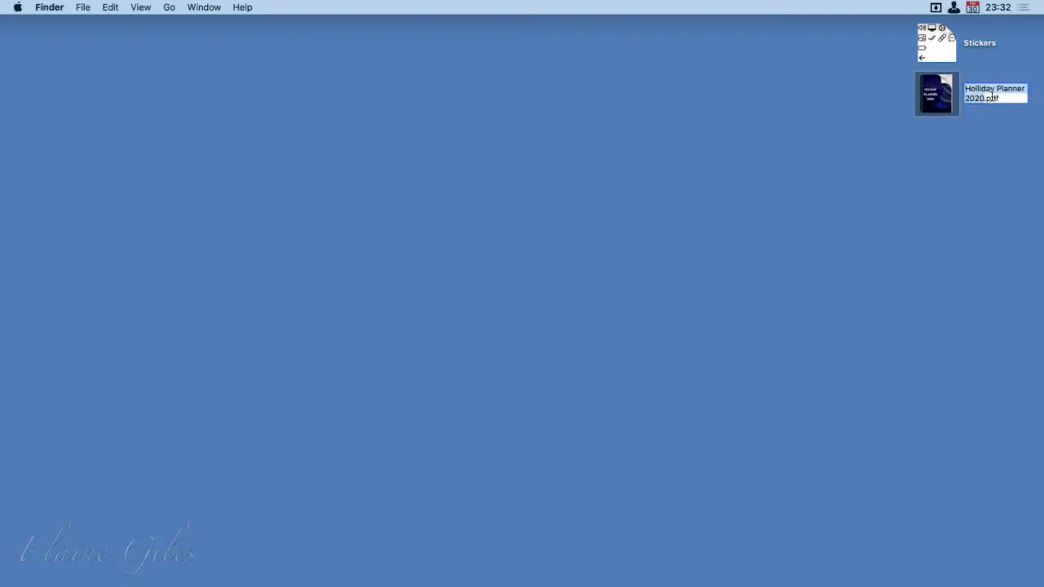
key(Left)
key(Right)
key(Right)
key(Right)
key(Right)
key(BackSpace)
text(i)
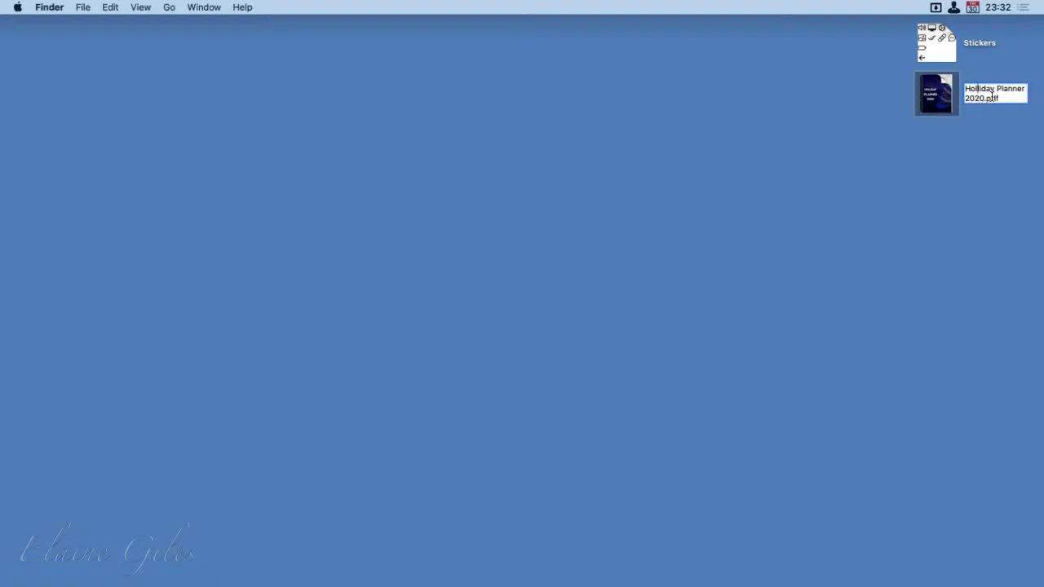
key(Return)
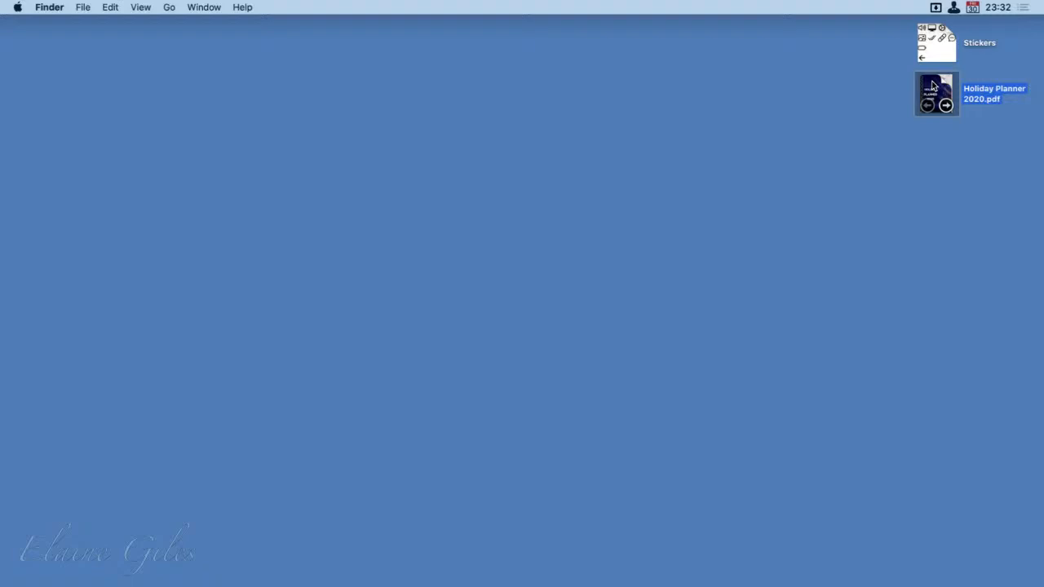
Launch GoodNotes and import Holiday Planner 2020.pdf from the desktop into the Documents library
key(alt+space)
text(g)
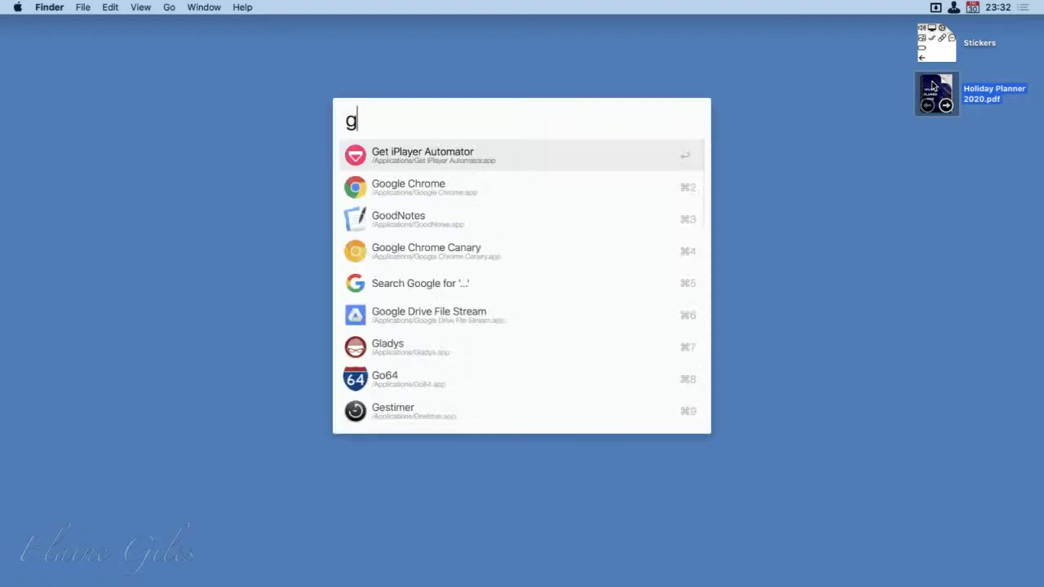
key(Escape)
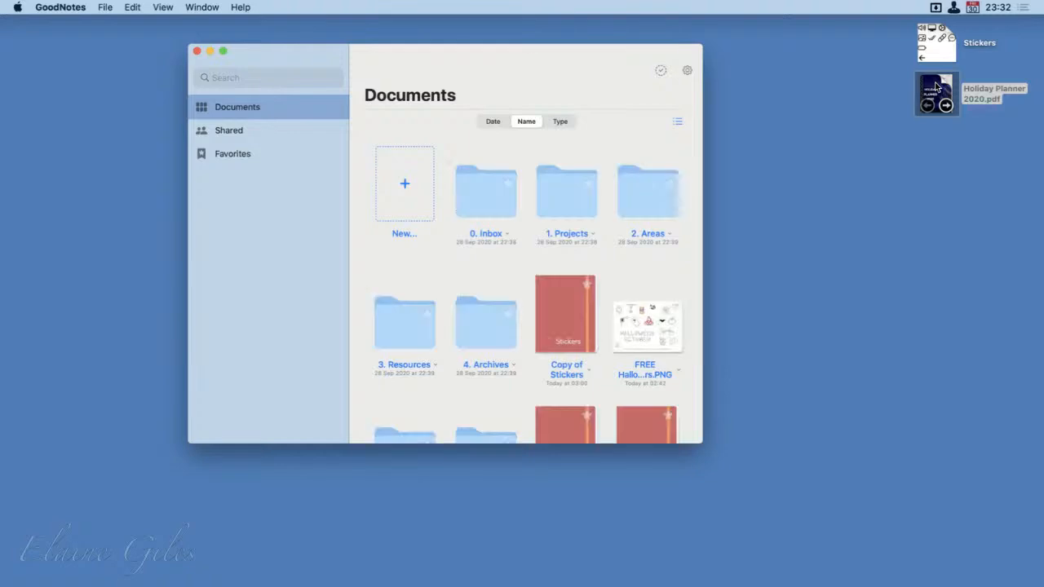
drag(936, 88, 687, 381)
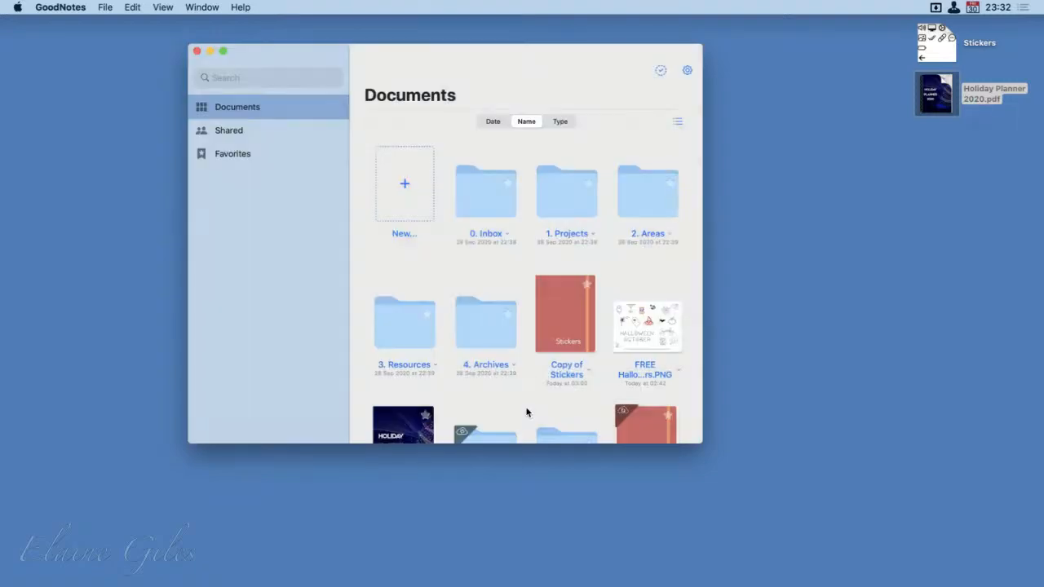
Open the imported Holiday Planner 2020.pdf in an enlarged window to view its Remember Last Year page, and return to the library, quitting GoodNotes
scroll(440, 405, down, 5)
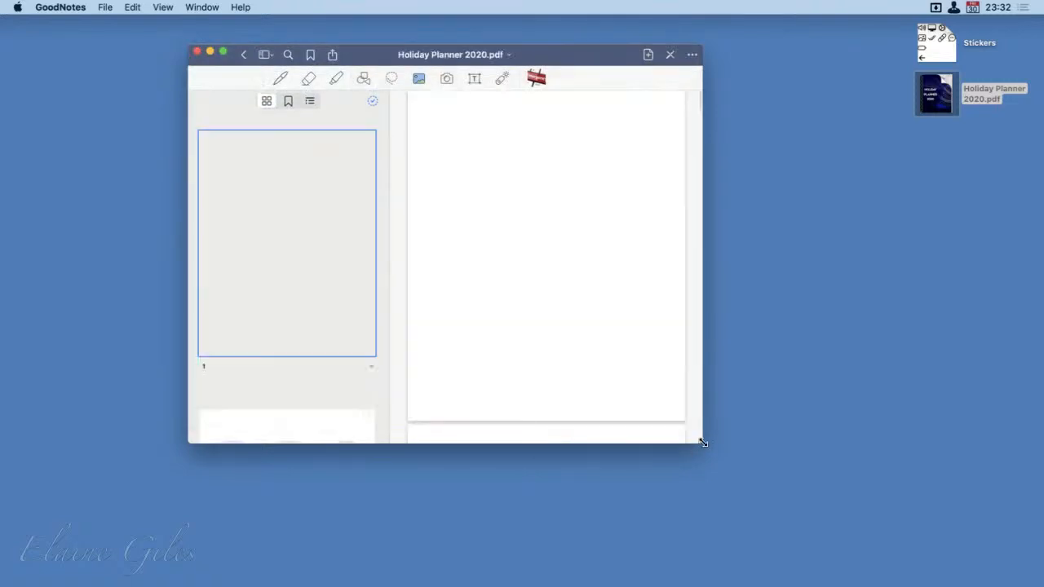
drag(701, 446, 810, 573)
scroll(722, 502, down, 10)
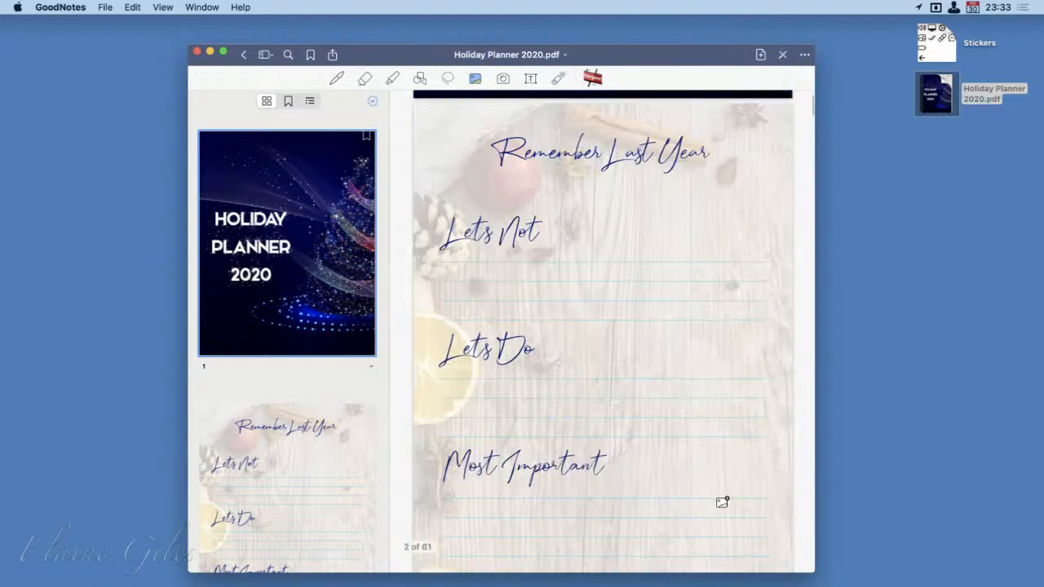
scroll(721, 503, up, 1)
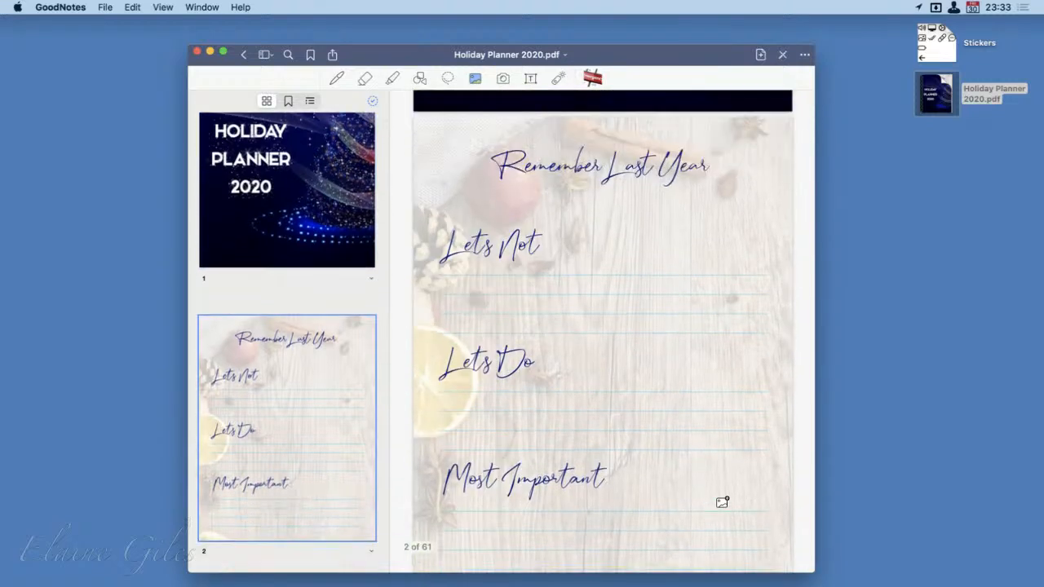
scroll(722, 500, up, 1)
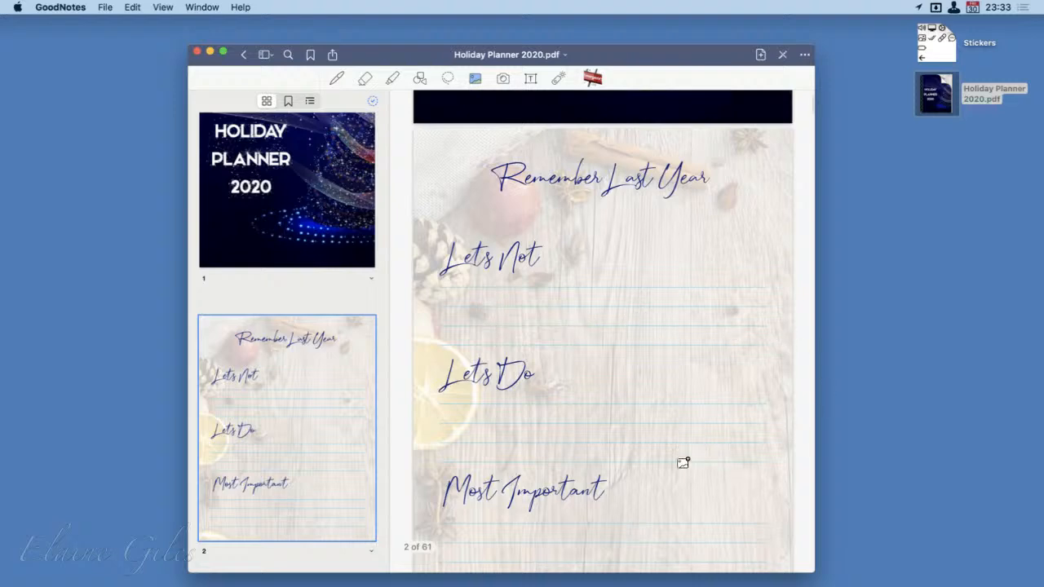
click(243, 55)
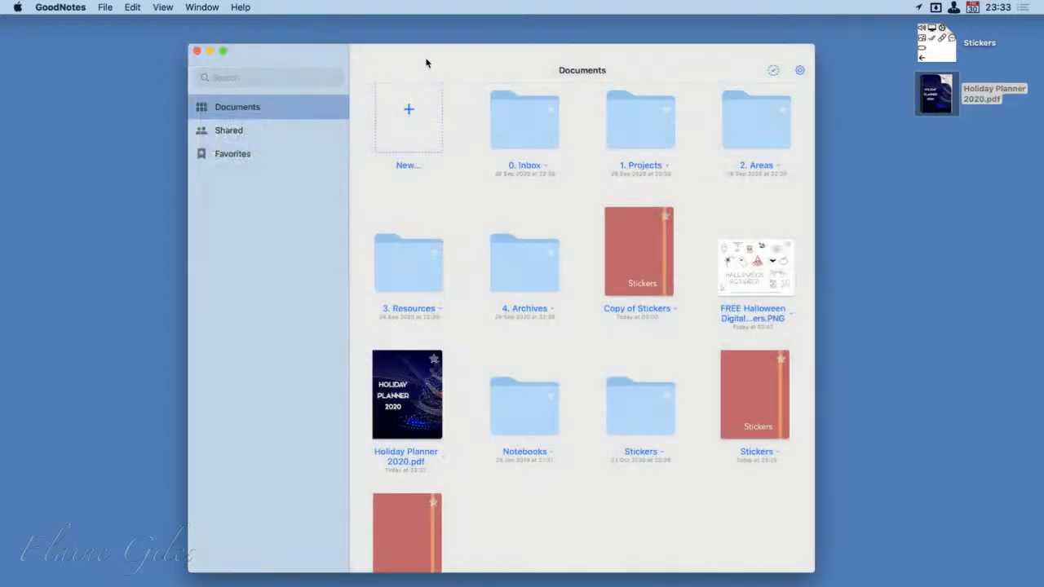
key(super+q)
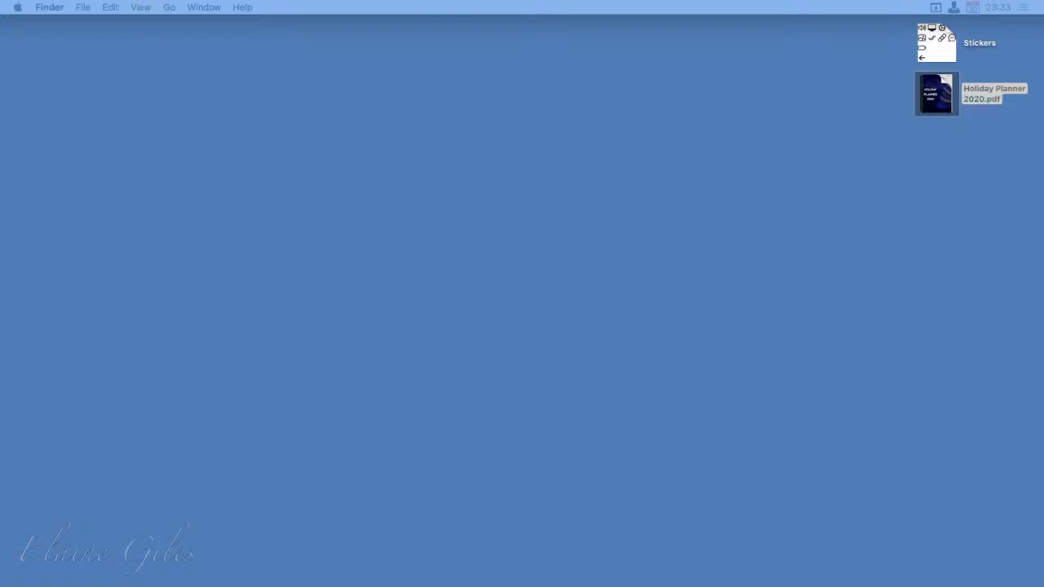
Launch AirServer and enlarge the mirrored device window showing the GoodNotes library to nearly the full screen height
mouse_move(947, 94)
key(alt+space)
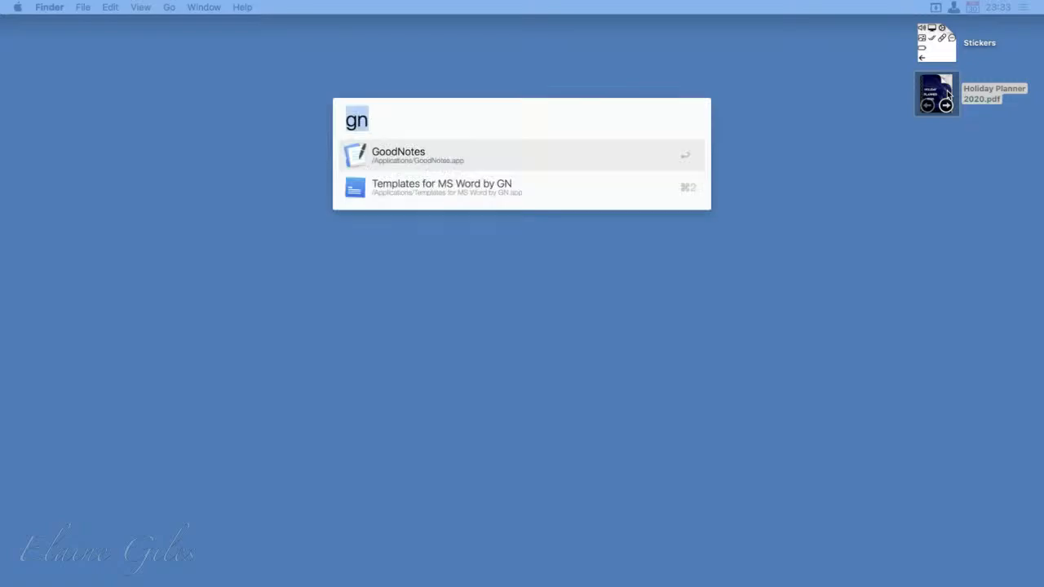
text(air)
key(Return)
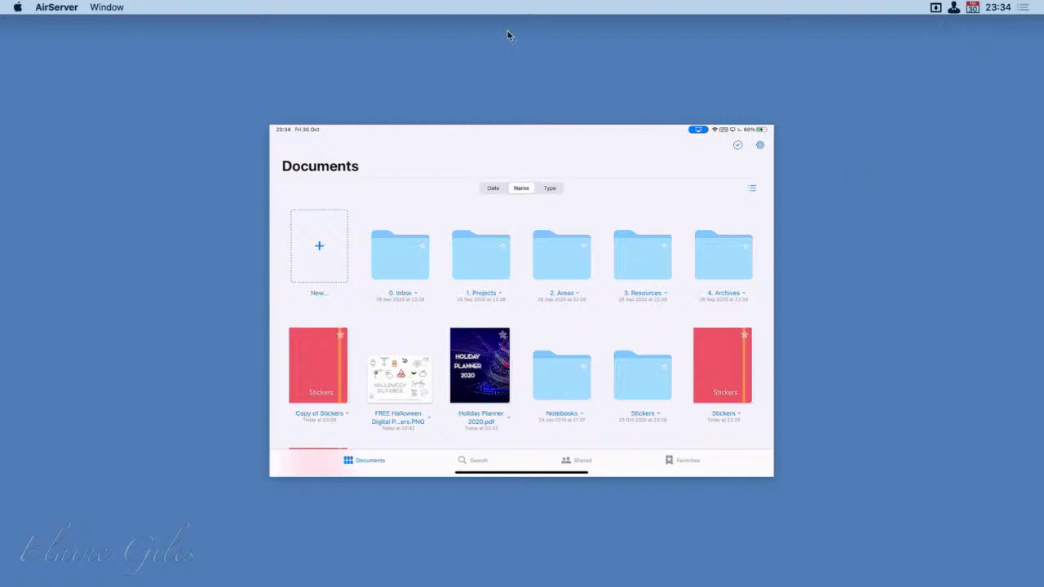
drag(421, 133, 248, 27)
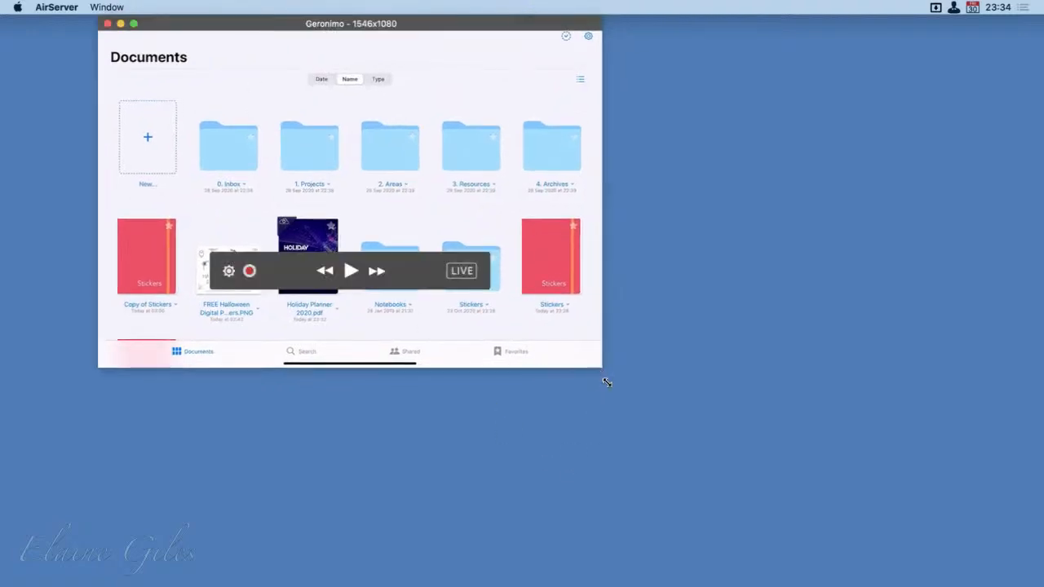
drag(604, 369, 916, 585)
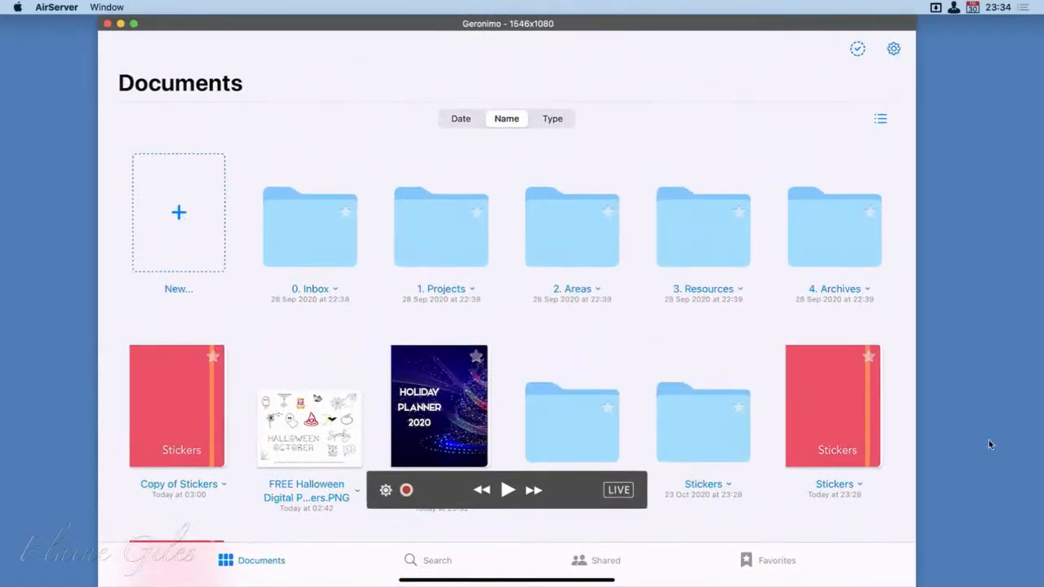
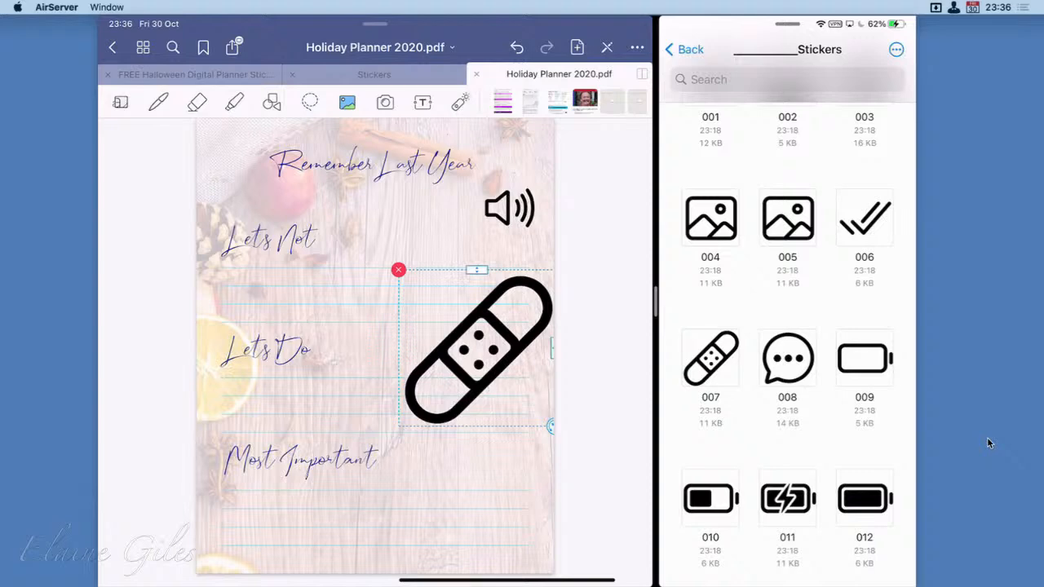
Shrink the bandage sticker beside Let's Do, and add half-full battery sticker 010, reduced in size, beside Most Important
drag(552, 425, 501, 372)
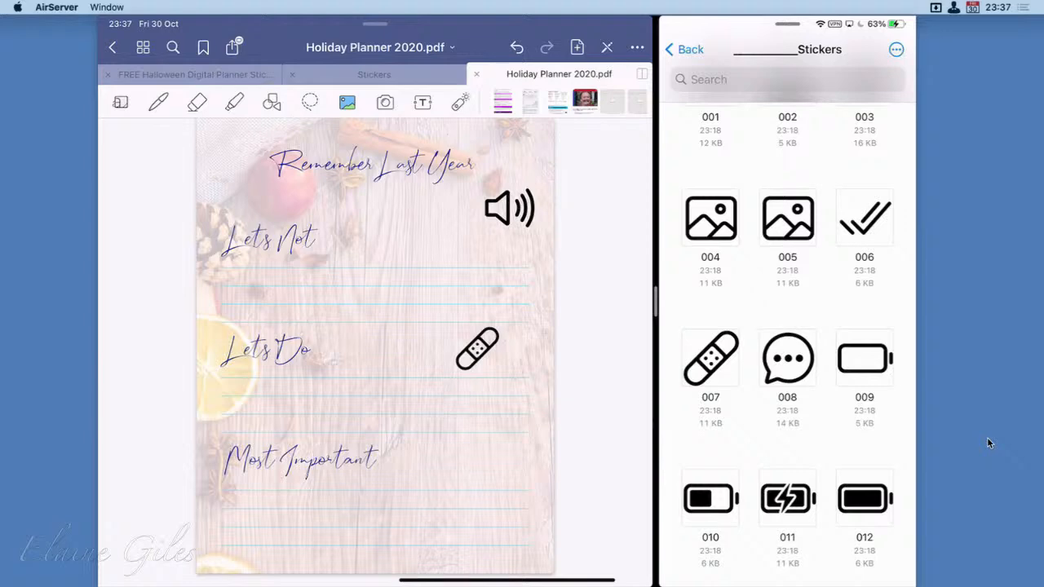
scroll(787, 358, down, 1)
drag(710, 489, 500, 491)
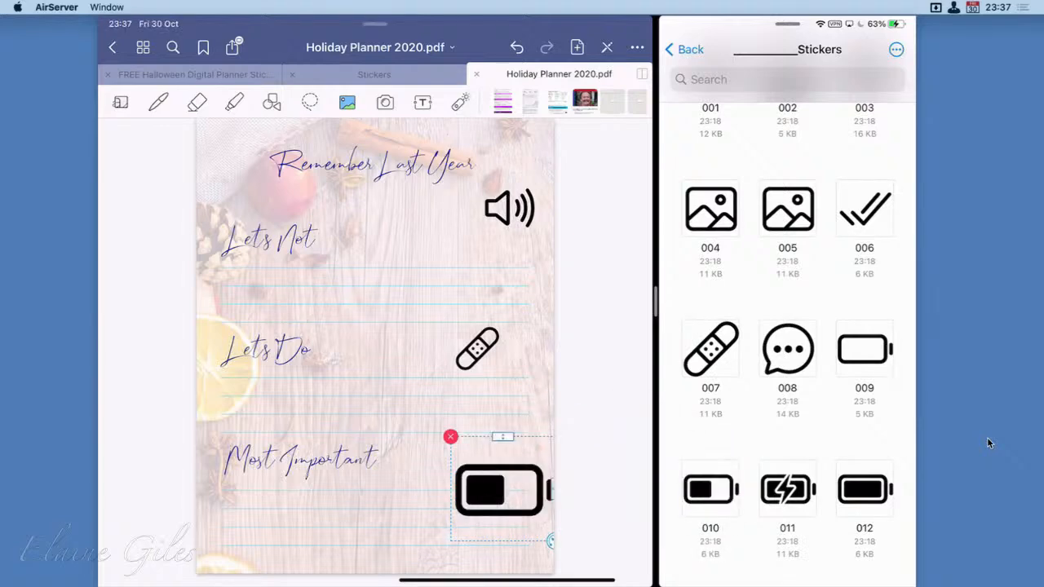
drag(553, 541, 521, 507)
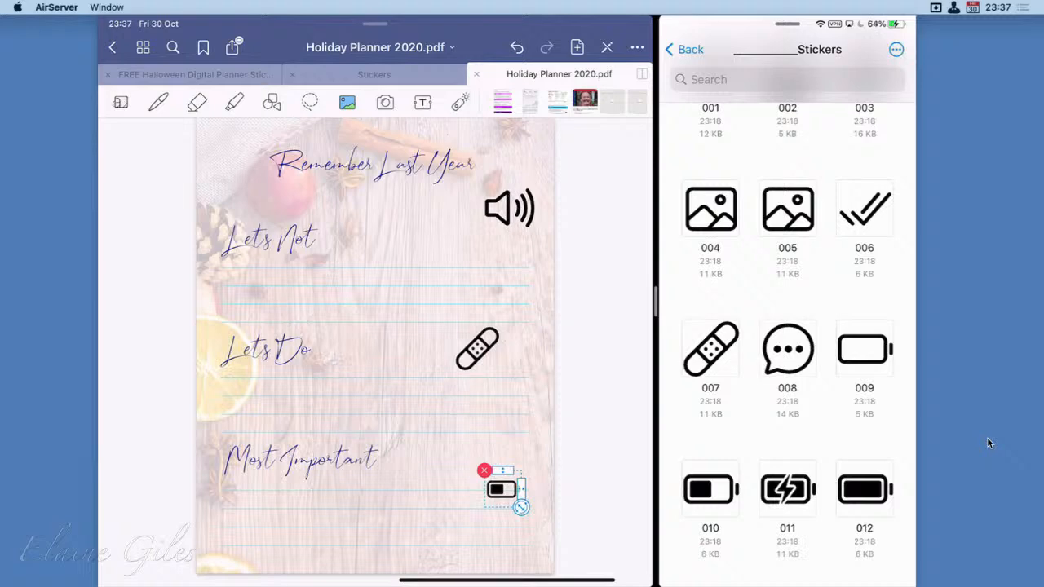
click(408, 416)
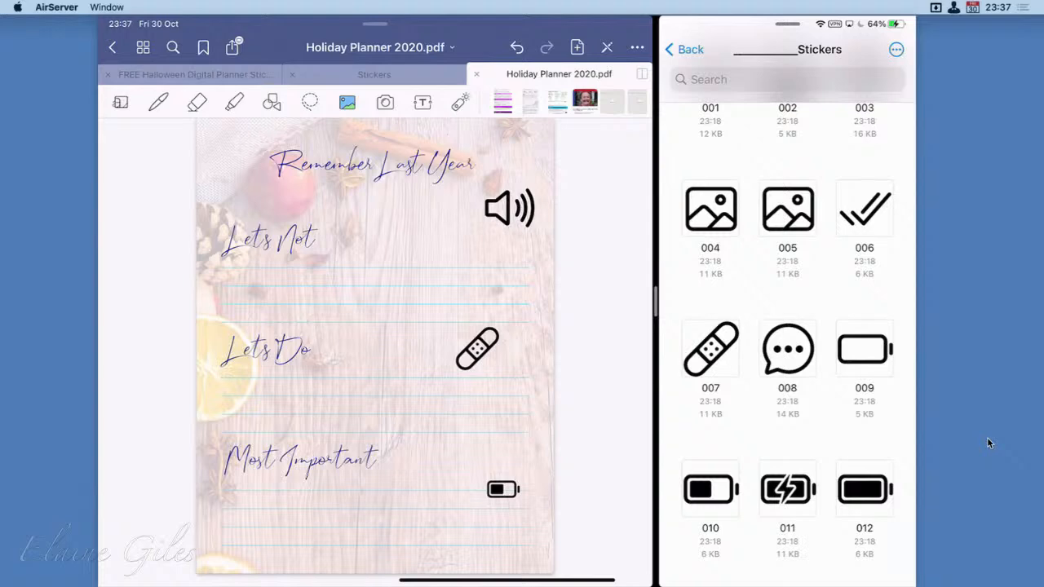
Open the App Icons folder in iCloud Drive and turn the planner to the Food Budget page
click(685, 49)
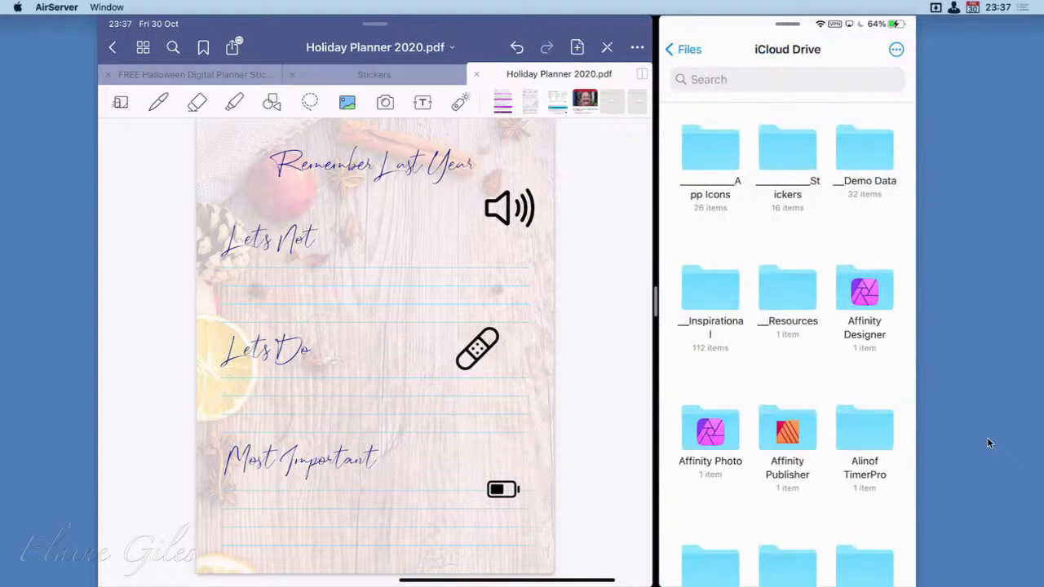
click(710, 148)
drag(408, 326, 351, 326)
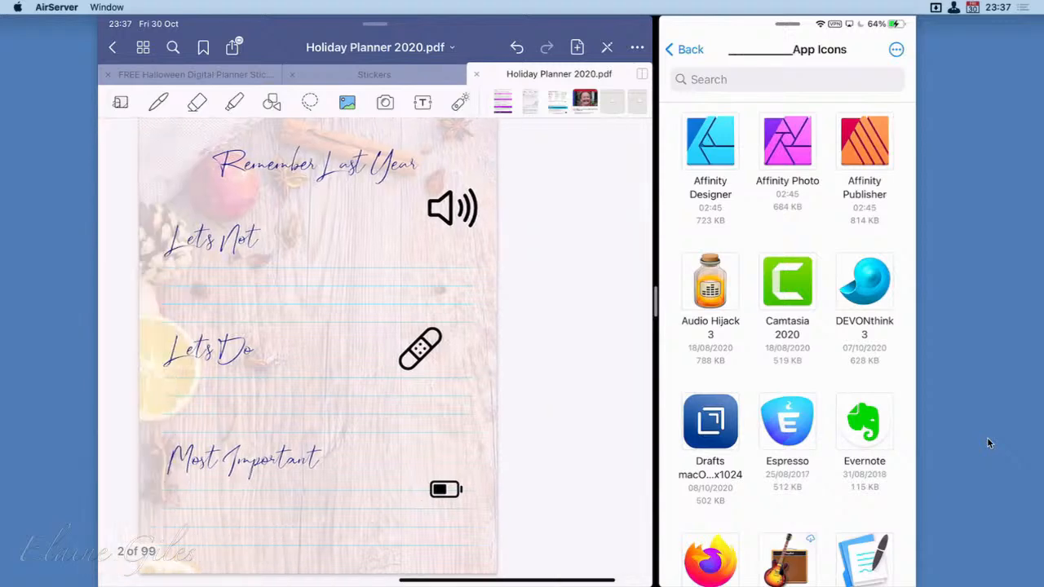
drag(522, 326, 111, 326)
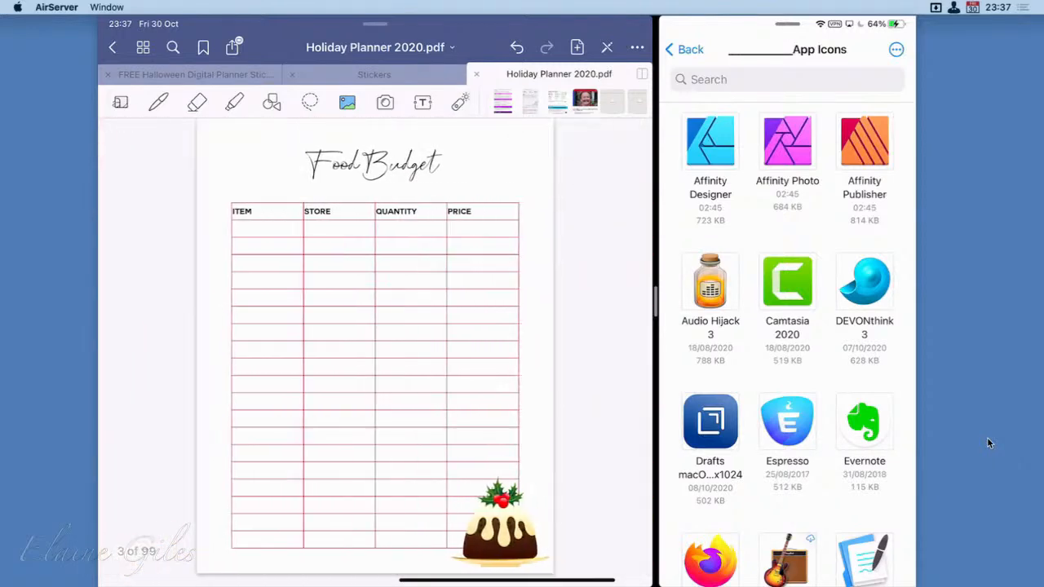
Place the Notion icon from the App Icons folder on the Food Budget table and shrink it to about a third
scroll(786, 343, down, 3)
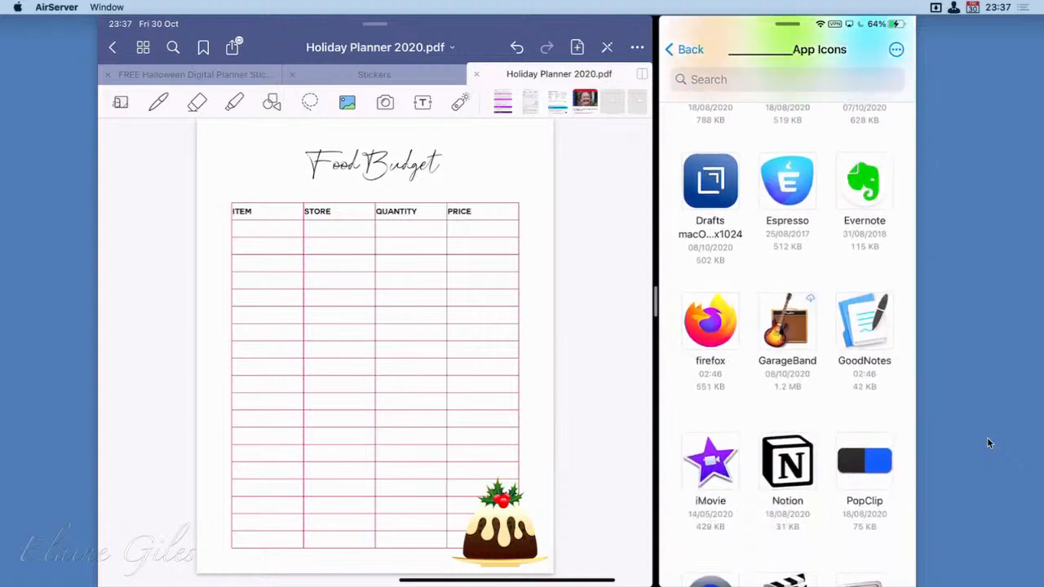
drag(786, 461, 464, 359)
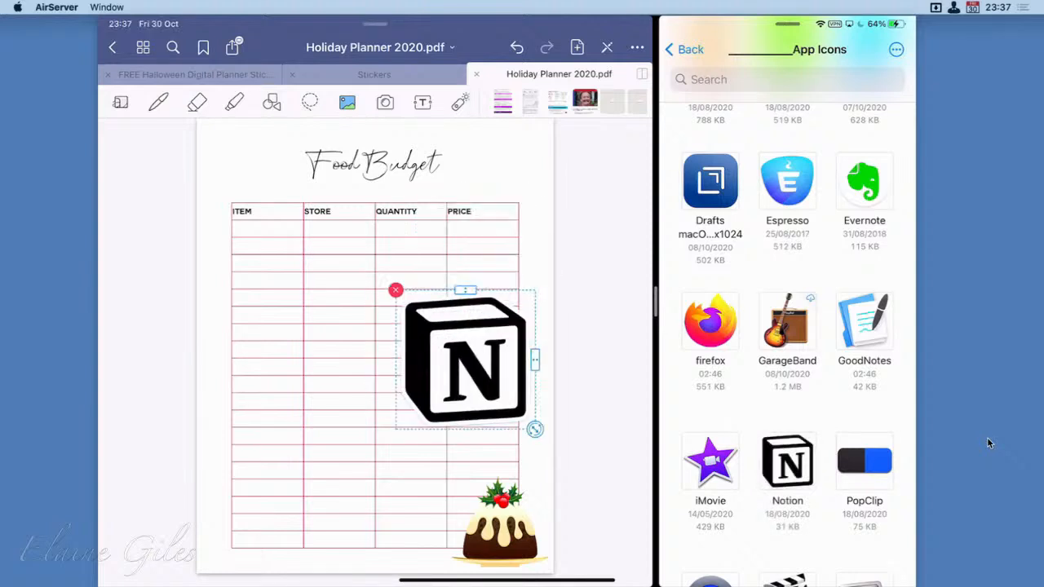
drag(535, 428, 490, 385)
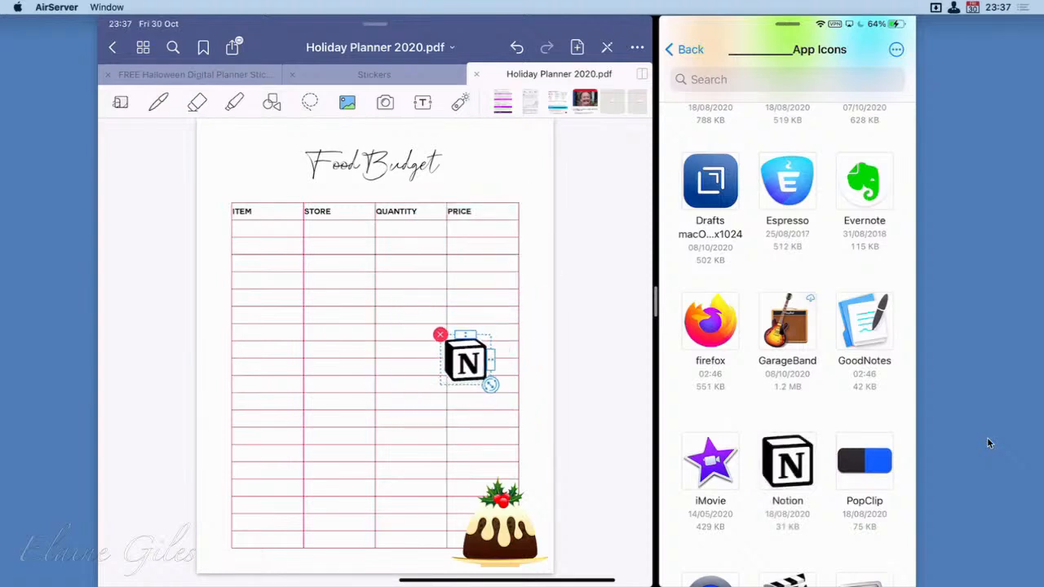
click(375, 408)
drag(375, 367, 408, 367)
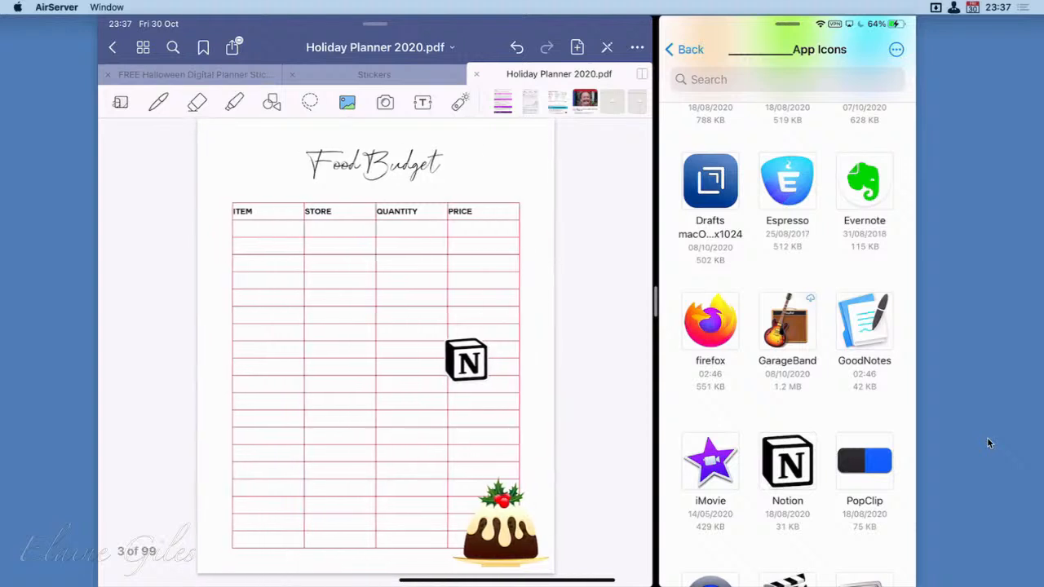
Use the Lasso tool to move the Notion icon beside the Food Budget heading, and try to move the pudding picture
click(309, 102)
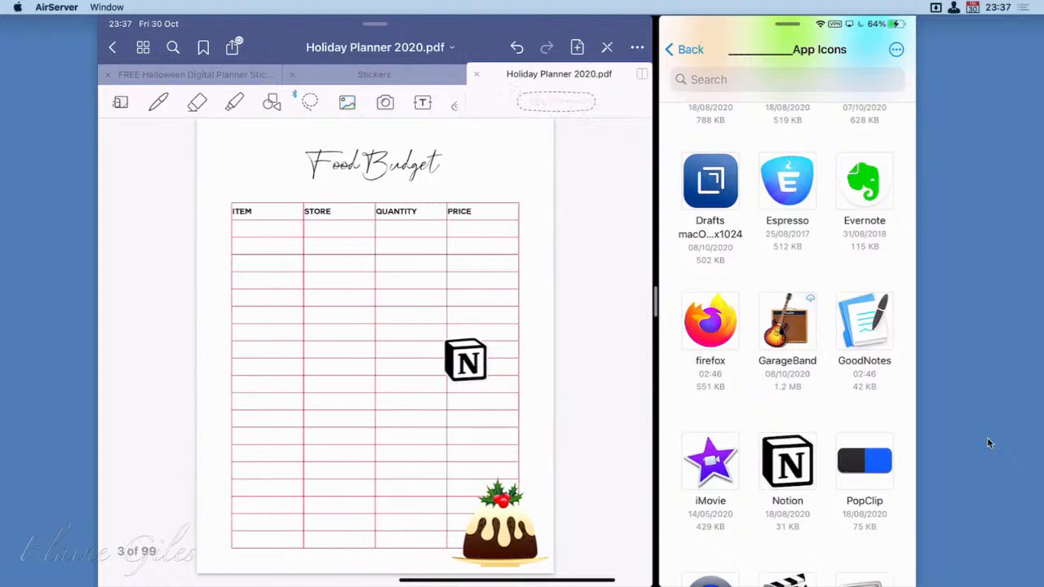
mouse_move(466, 360)
mouse_down()
mouse_move(477, 344)
mouse_move(499, 165)
mouse_move(481, 192)
mouse_move(496, 134)
mouse_move(487, 174)
mouse_move(256, 399)
mouse_move(301, 336)
mouse_move(301, 351)
mouse_move(500, 166)
mouse_up()
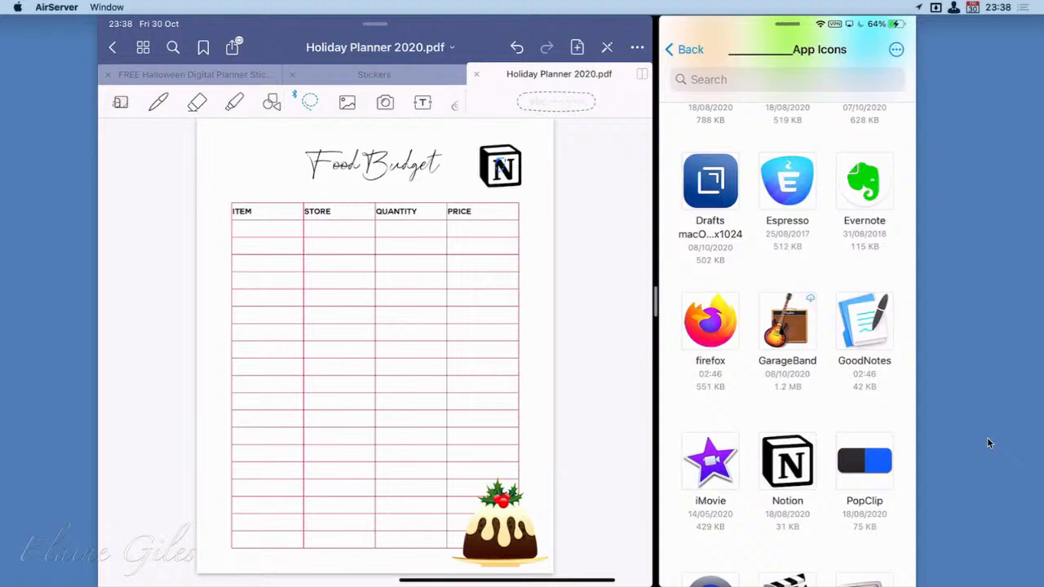
mouse_move(500, 510)
mouse_down()
mouse_move(497, 521)
mouse_move(423, 470)
mouse_move(360, 402)
mouse_up()
mouse_move(504, 512)
mouse_down()
mouse_move(515, 491)
mouse_move(505, 430)
mouse_up()
Place the Drafts icon on the Food Budget page to try out resizing it, and delete it again
scroll(787, 342, up, 3)
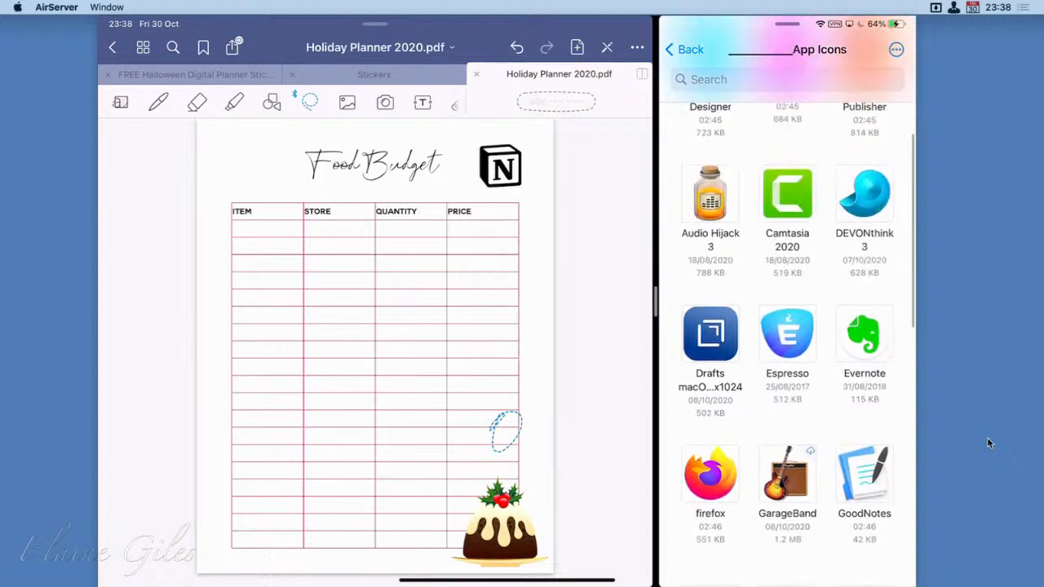
drag(710, 334, 381, 352)
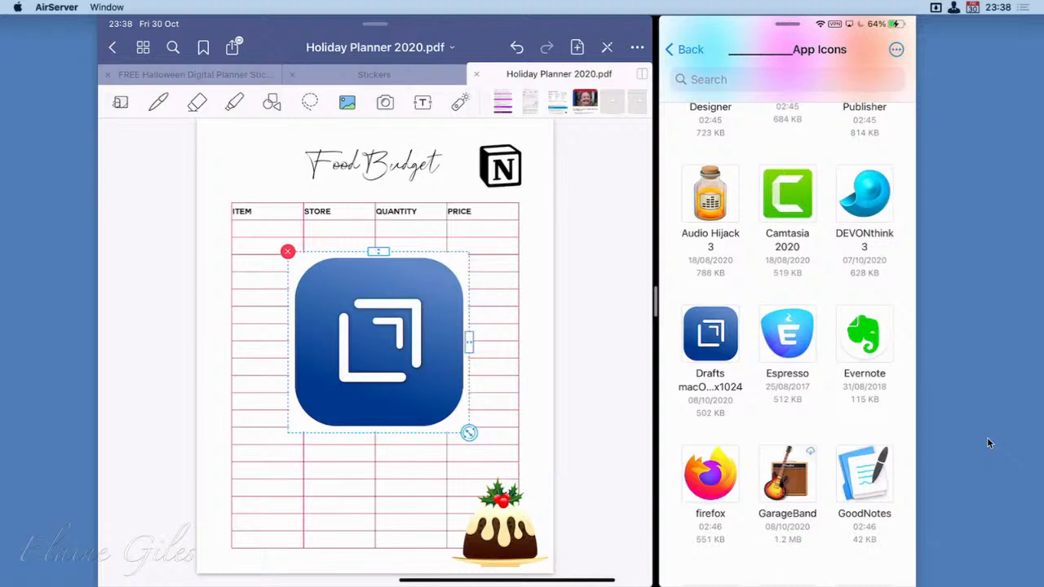
drag(469, 433, 448, 412)
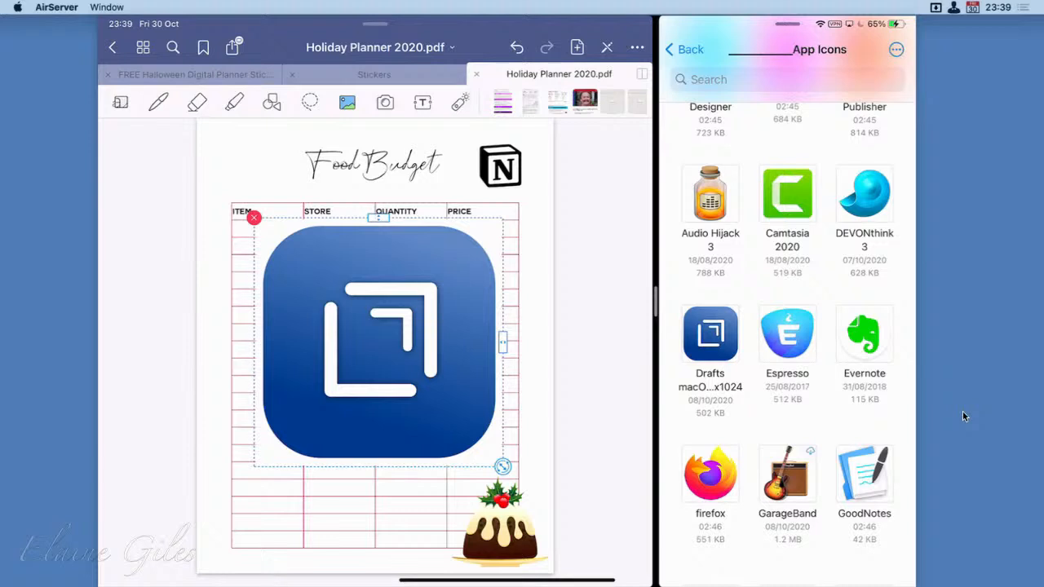
drag(503, 467, 423, 388)
click(333, 297)
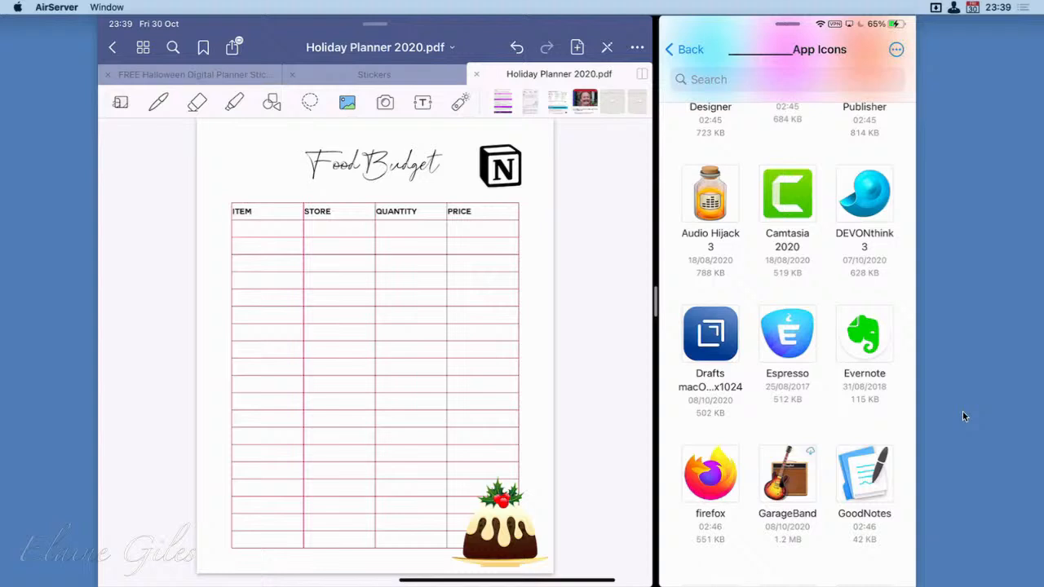
Close the open Halloween stickers and Stickers documents and return to the Documents library
scroll(787, 326, up, 2)
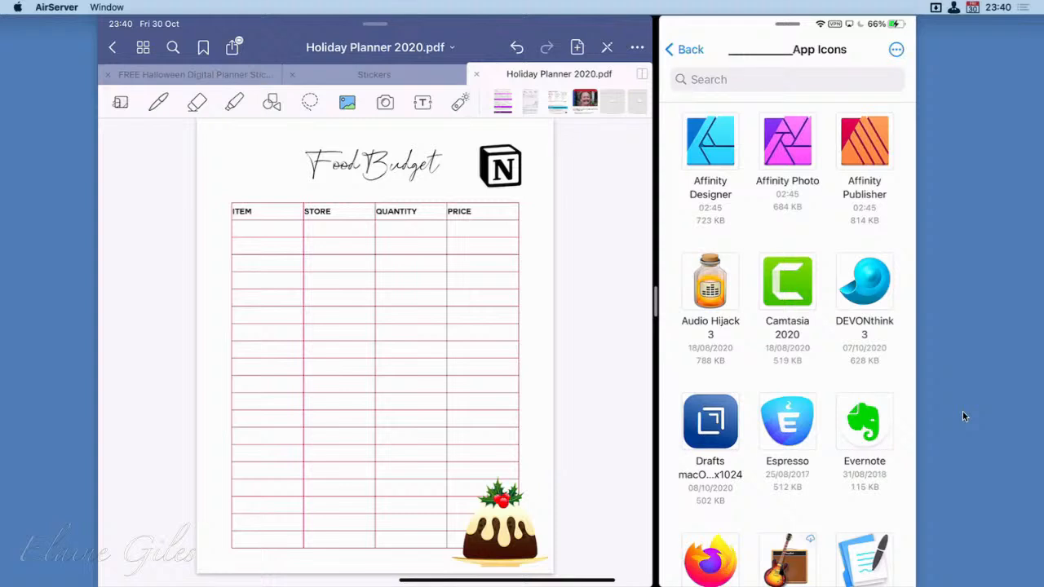
click(107, 74)
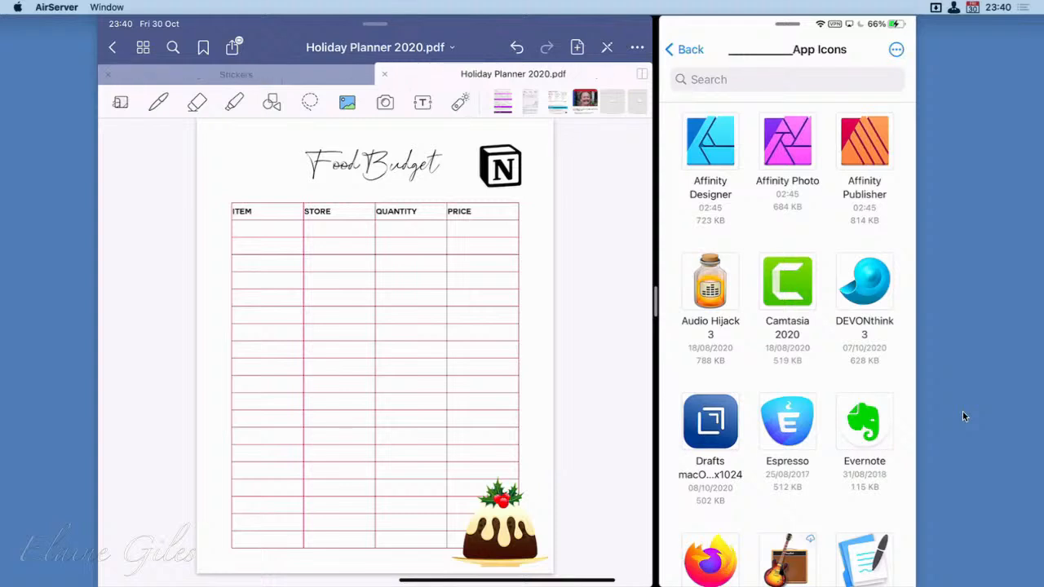
click(108, 74)
click(112, 47)
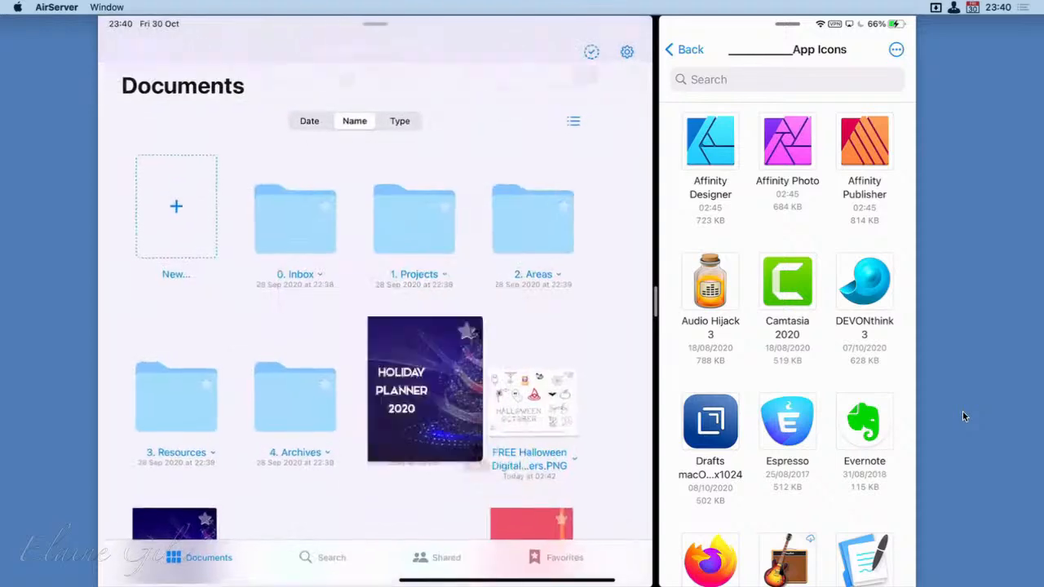
Open the Stickers notebook and turn to the page holding the Affinity and Camtasia icons
scroll(375, 326, down, 3)
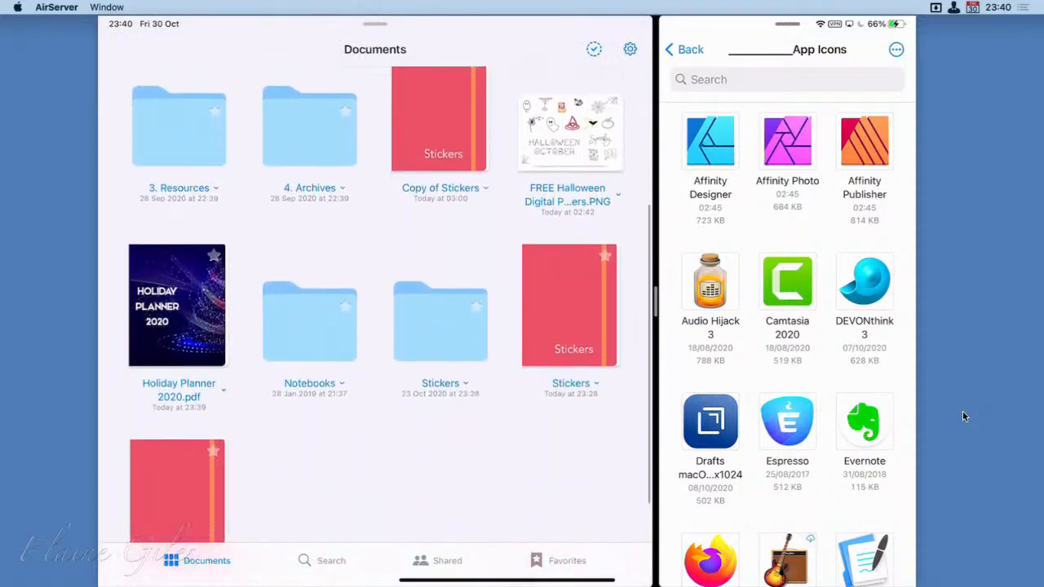
click(569, 305)
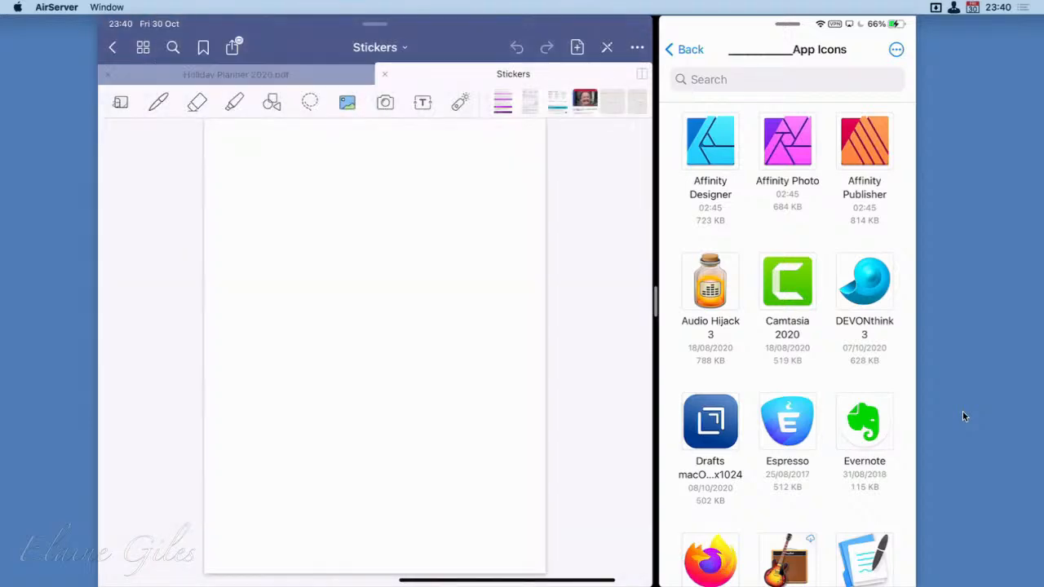
scroll(375, 346, right, 5)
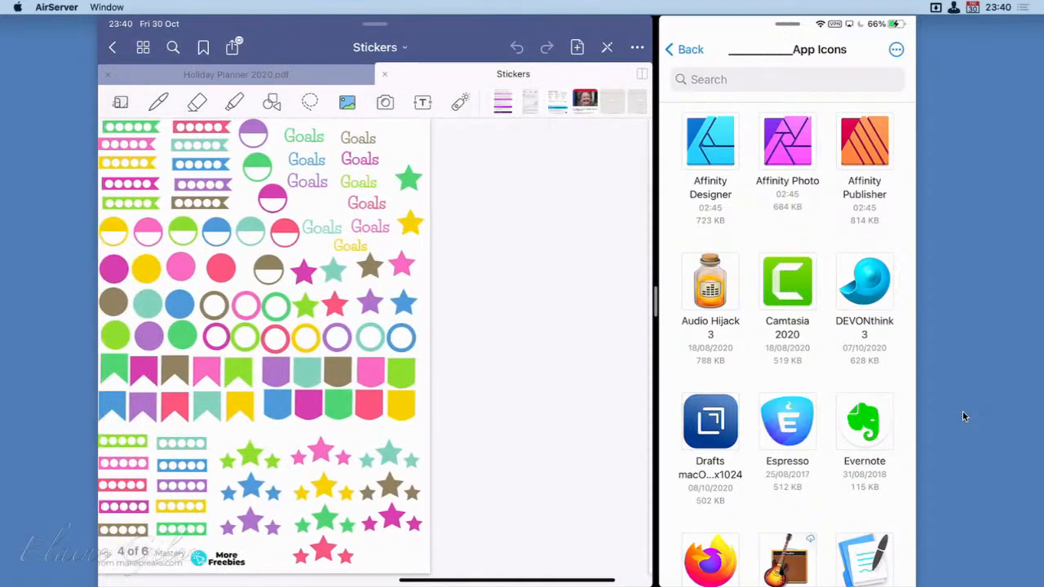
scroll(375, 347, right, 5)
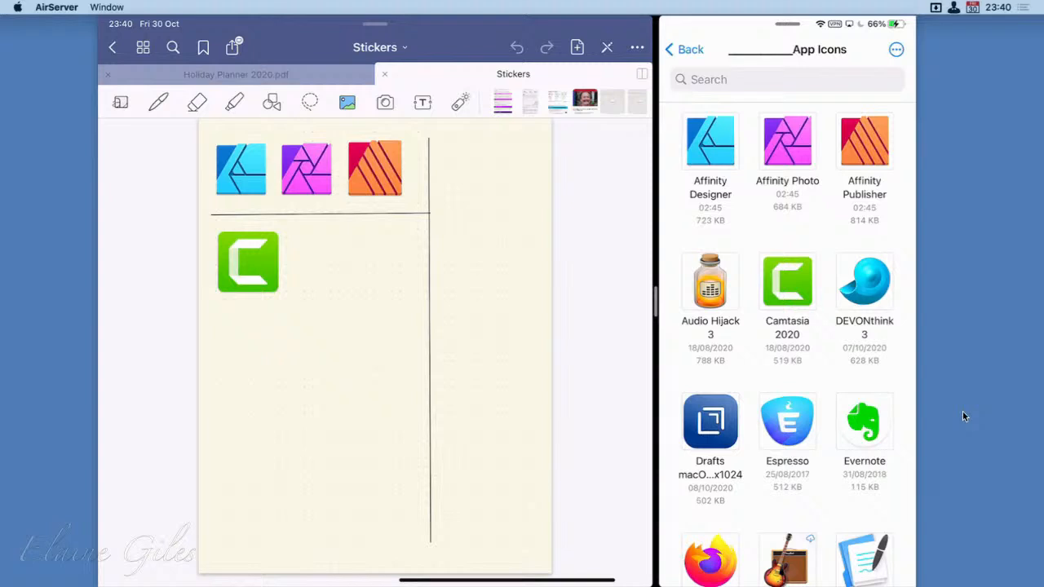
Preview the Affinity Designer icon file, and draw a red pen outline around its sticker in the notebook, undoing the stroke
right_click(710, 141)
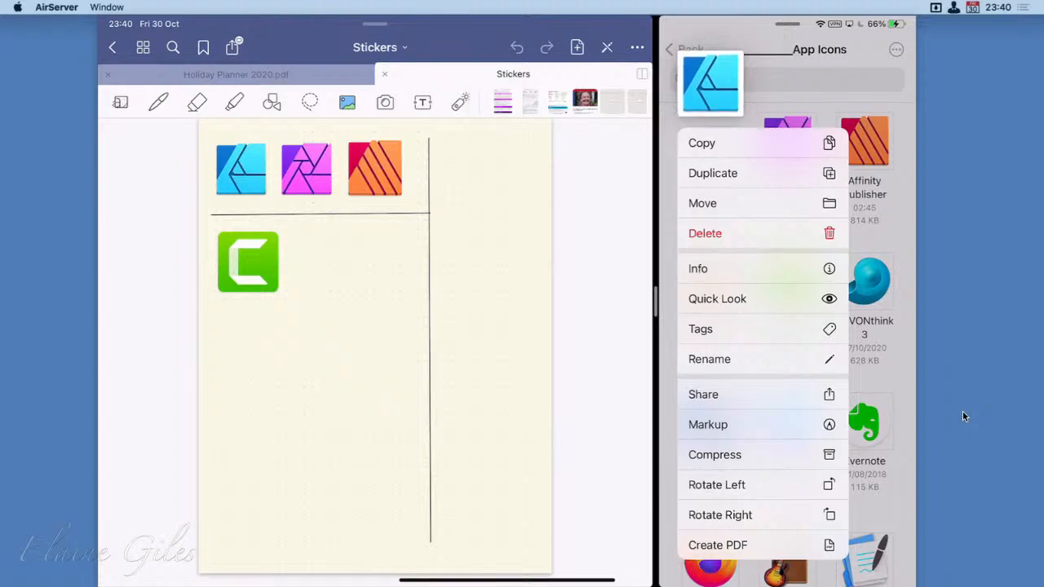
click(717, 298)
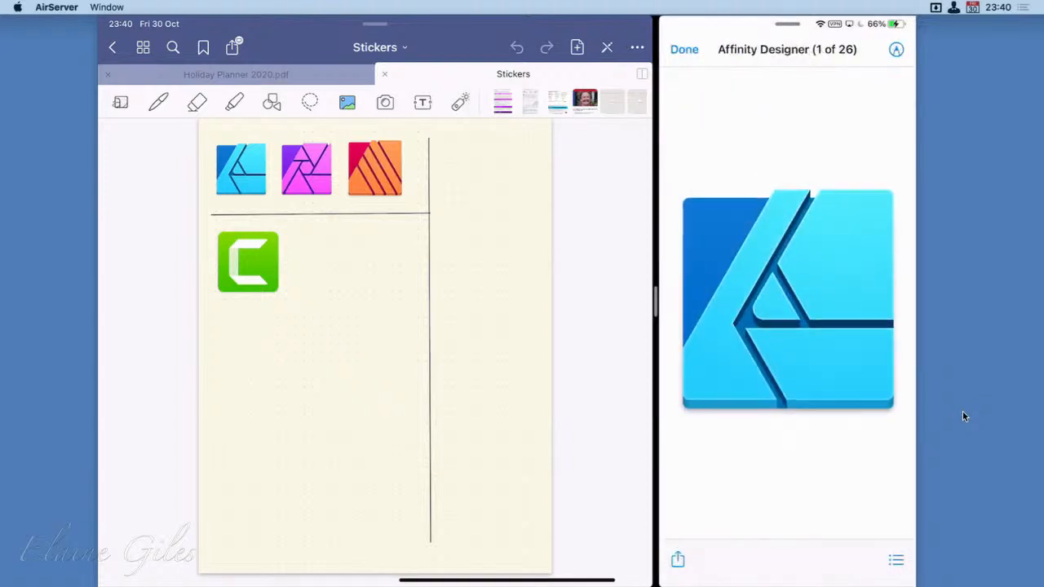
click(158, 102)
mouse_move(204, 137)
mouse_down()
mouse_move(218, 205)
mouse_move(274, 145)
mouse_move(200, 135)
mouse_up()
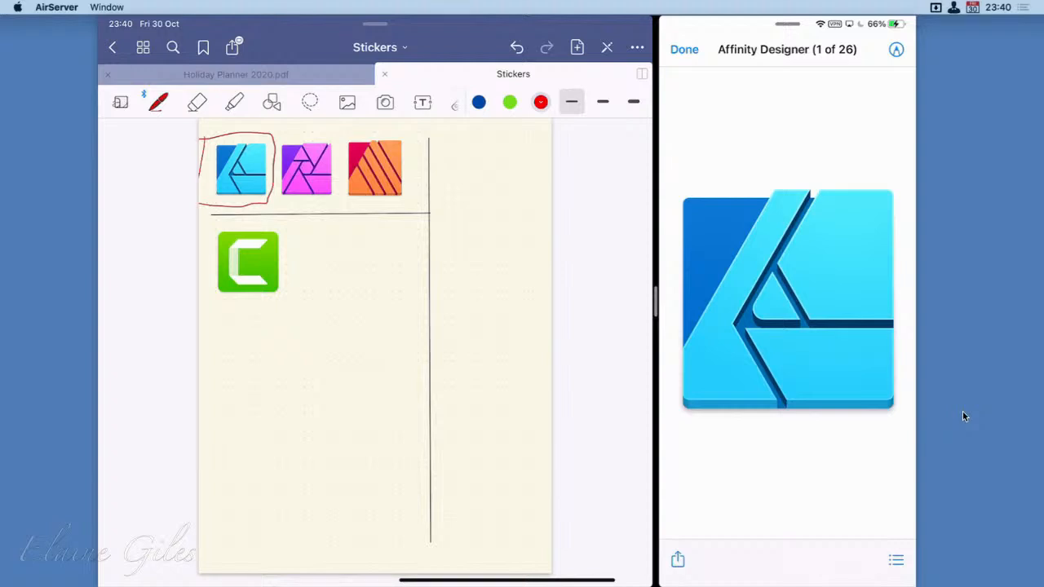
click(516, 48)
click(684, 49)
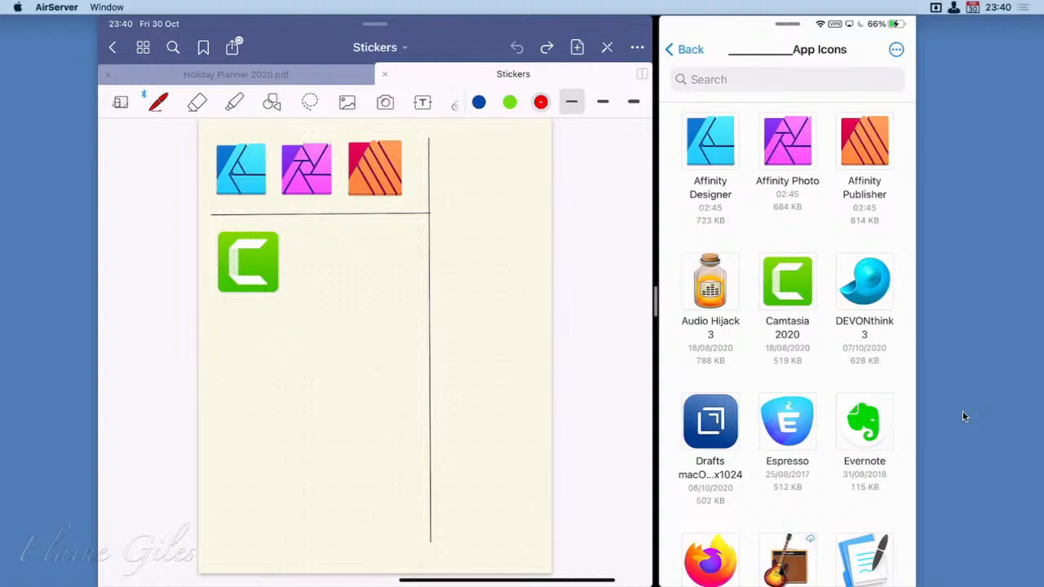
Add the Affinity Designer icon file to the planner's Who/What gift page, shrunk and slightly tilted between the presents and the table
click(236, 73)
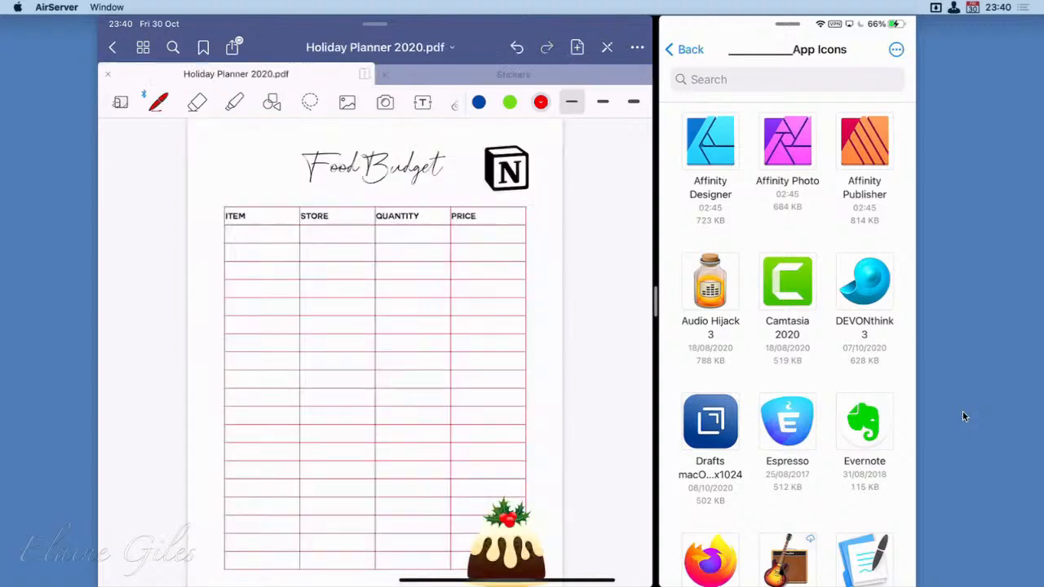
scroll(375, 351, right, 5)
scroll(375, 350, right, 5)
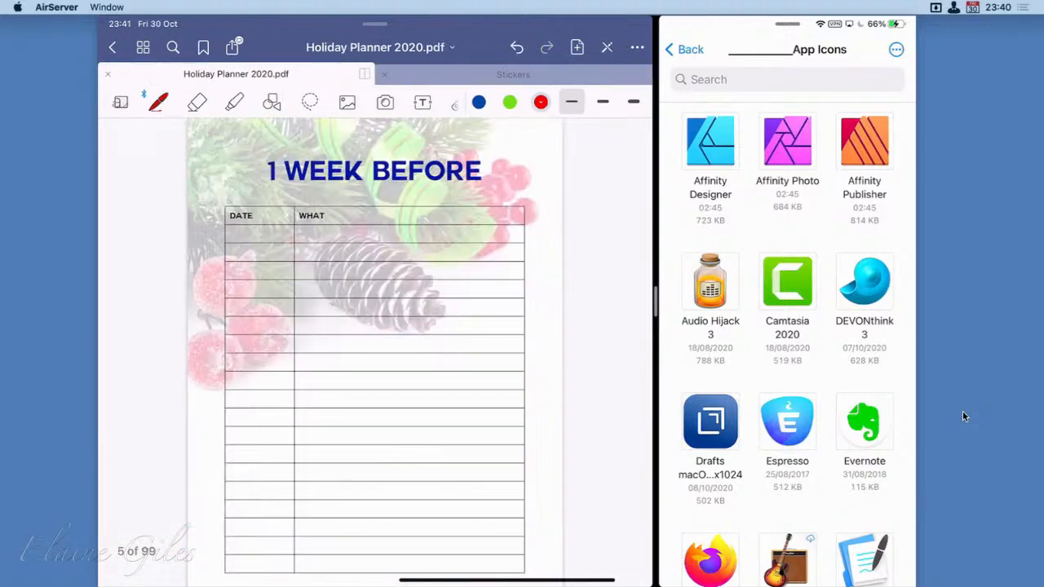
scroll(375, 350, right, 5)
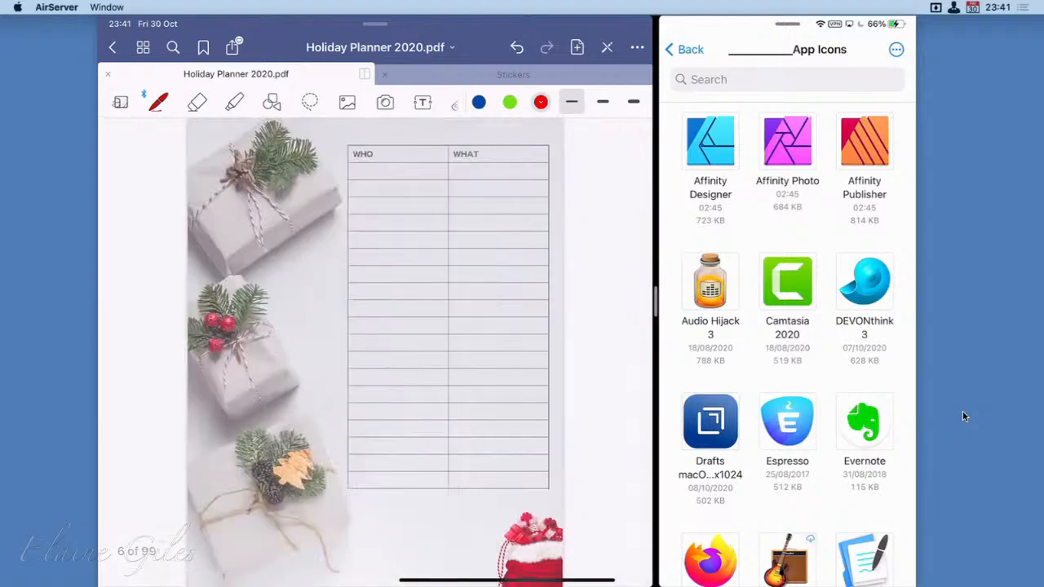
drag(710, 140, 298, 303)
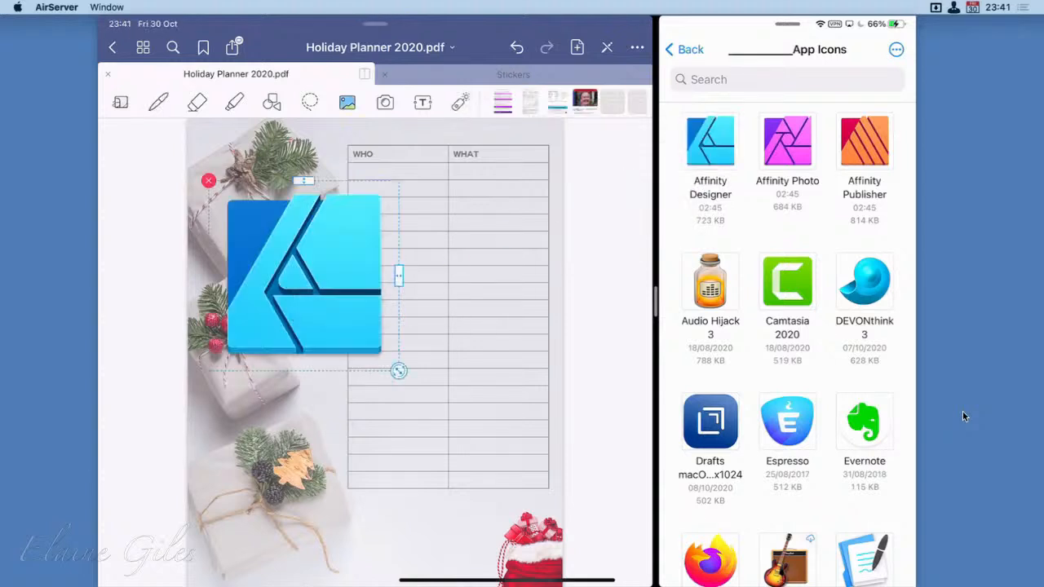
drag(398, 371, 341, 295)
click(318, 367)
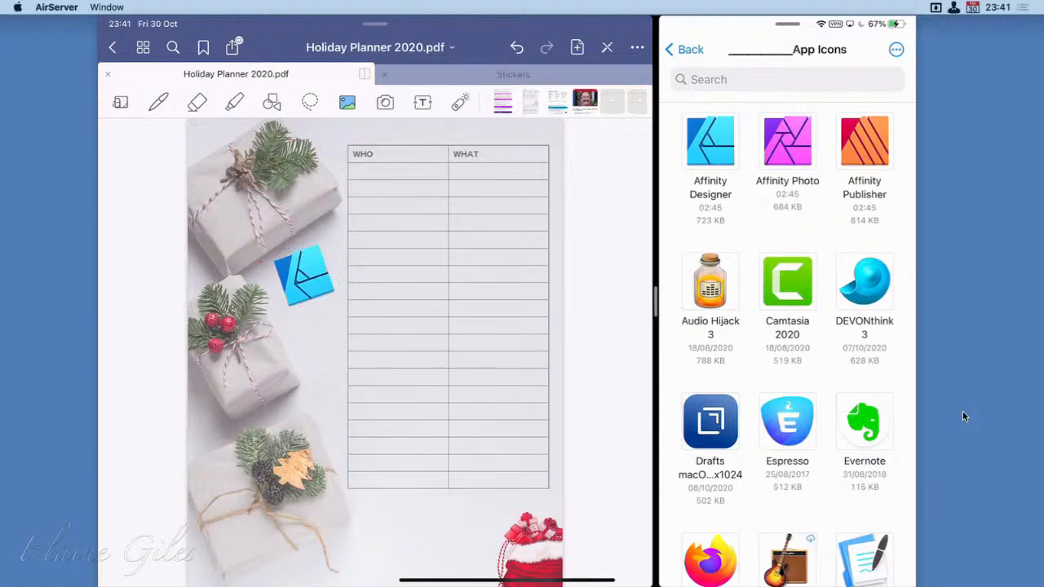
Copy the Affinity Designer sticker from the Stickers notebook with the Lasso tool and paste it onto the planner's Who/What table
click(512, 74)
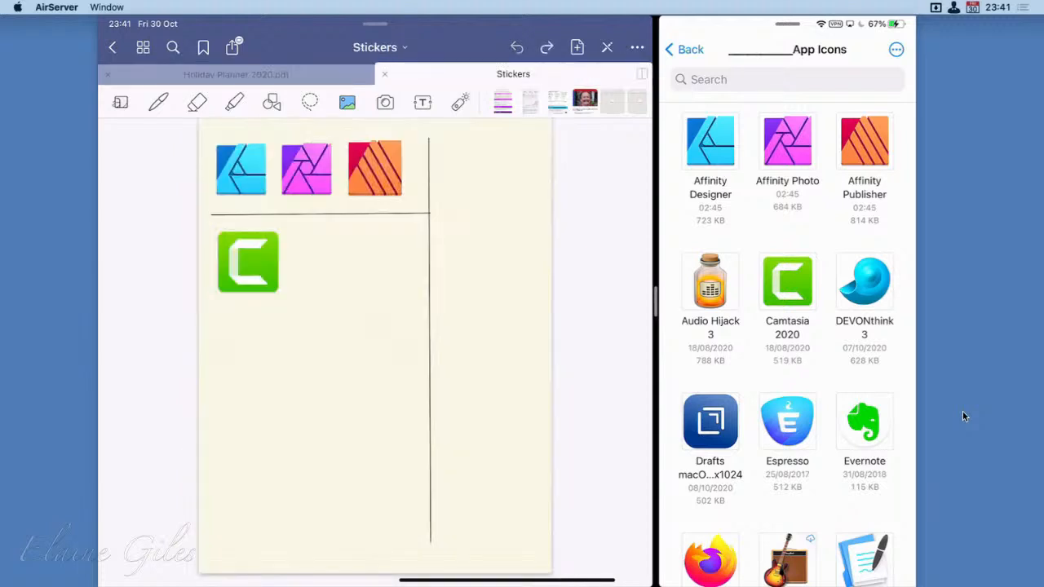
click(310, 101)
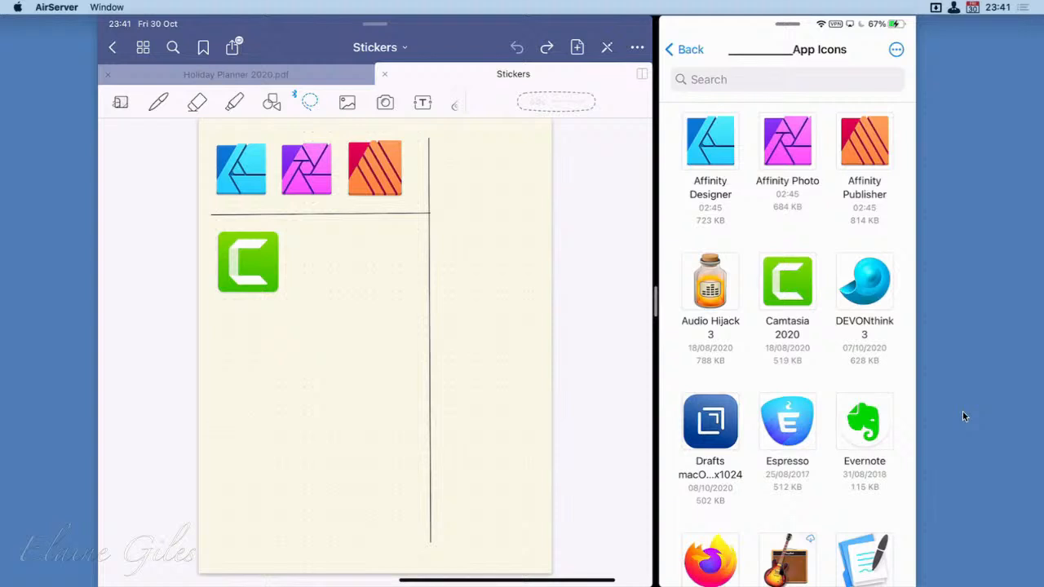
mouse_move(239, 154)
mouse_down()
mouse_move(231, 171)
mouse_move(235, 153)
mouse_up()
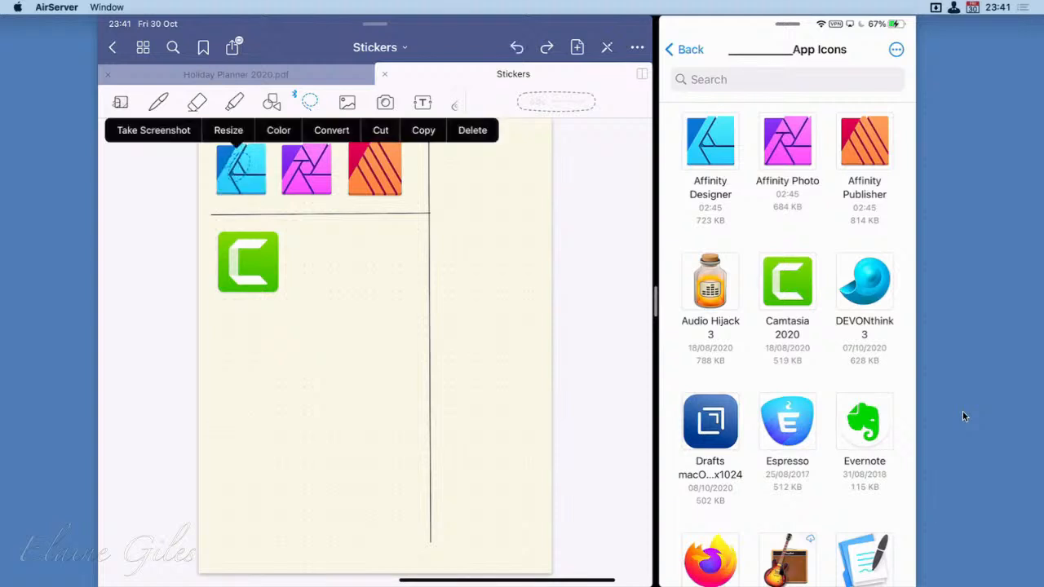
click(423, 129)
click(236, 74)
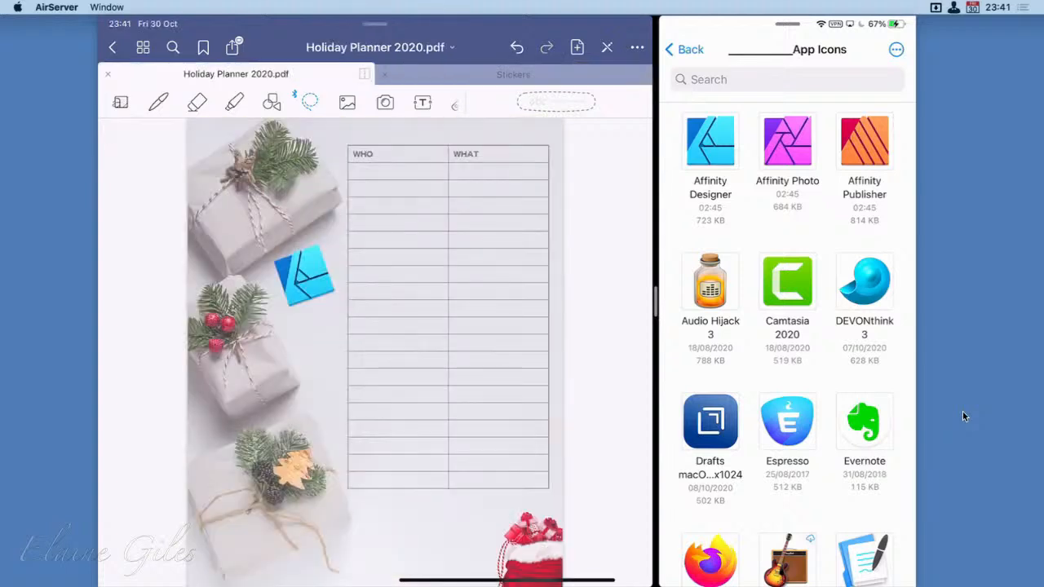
click(446, 303)
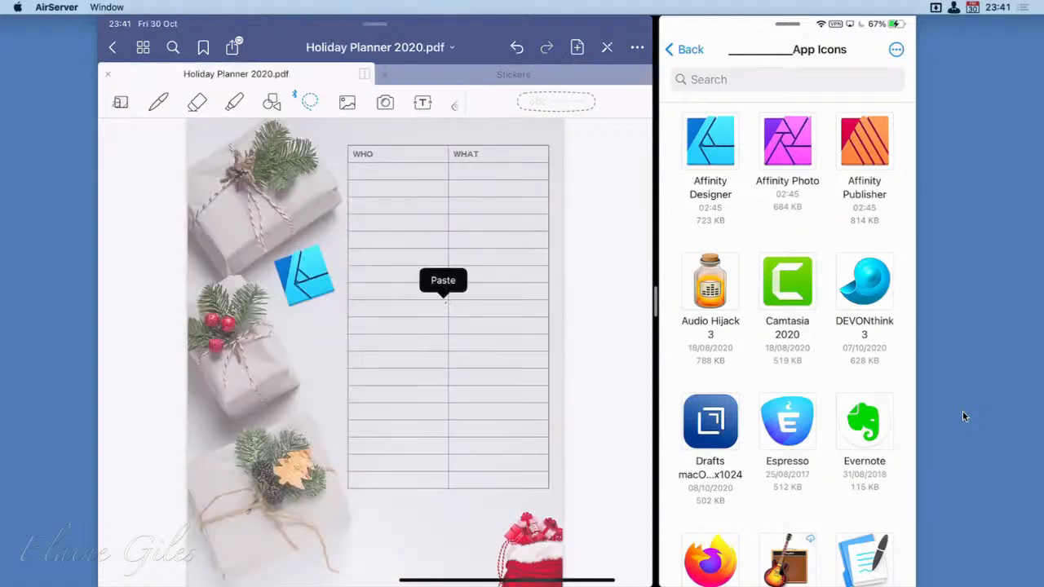
click(443, 282)
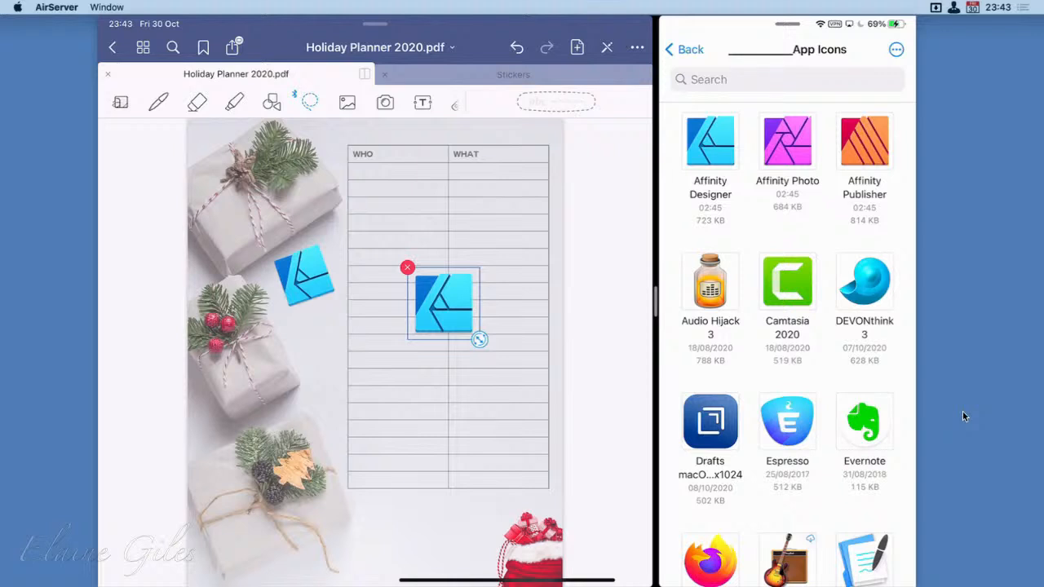
Add the Notion icon file to the Who/What page, shrunk and tilted, at the table's lower edge beside the red gift sack
scroll(787, 343, down, 7)
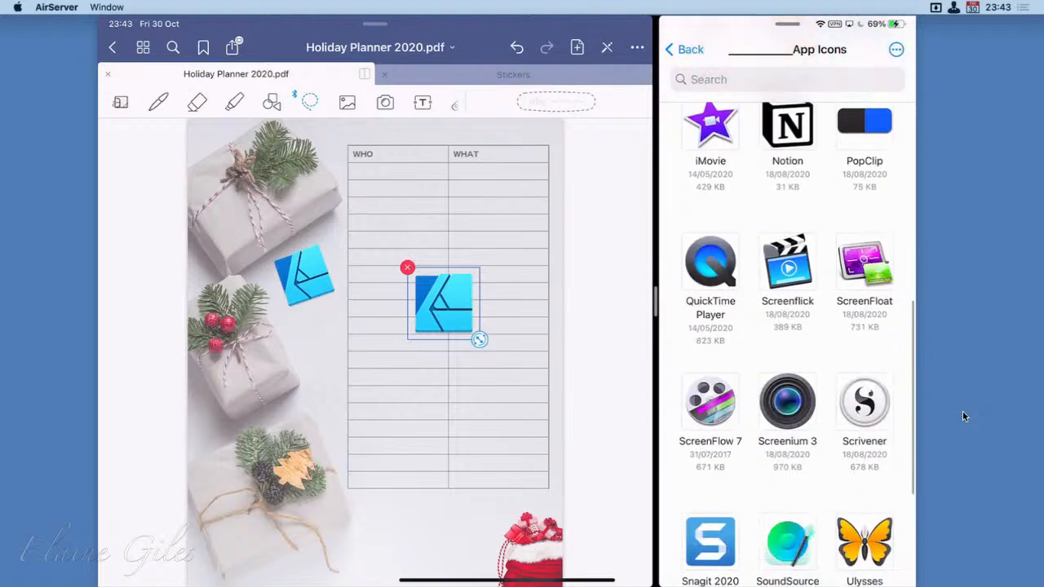
scroll(787, 343, up, 2)
drag(786, 233, 469, 419)
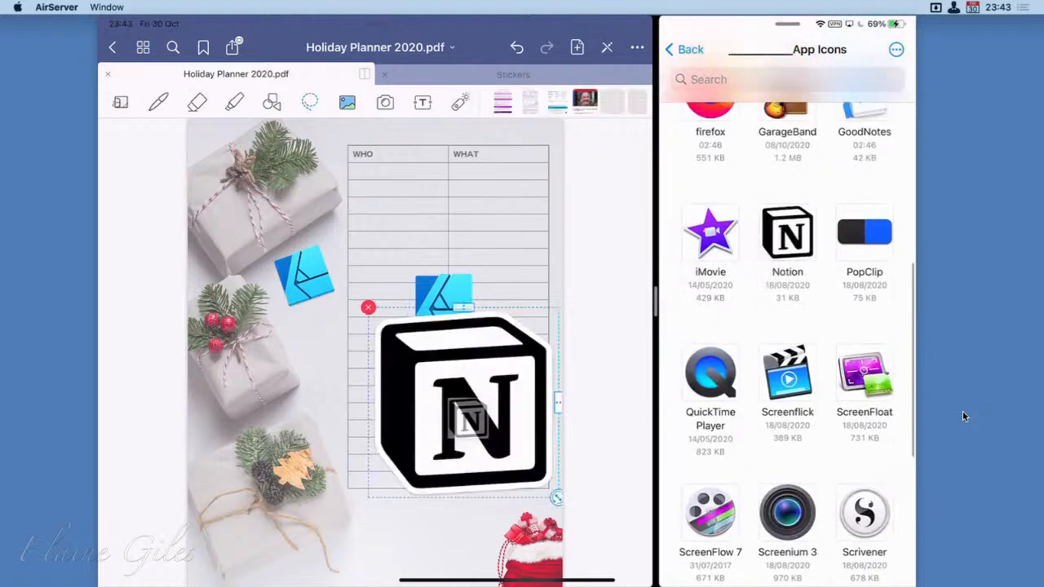
drag(557, 498, 474, 457)
drag(463, 402, 486, 461)
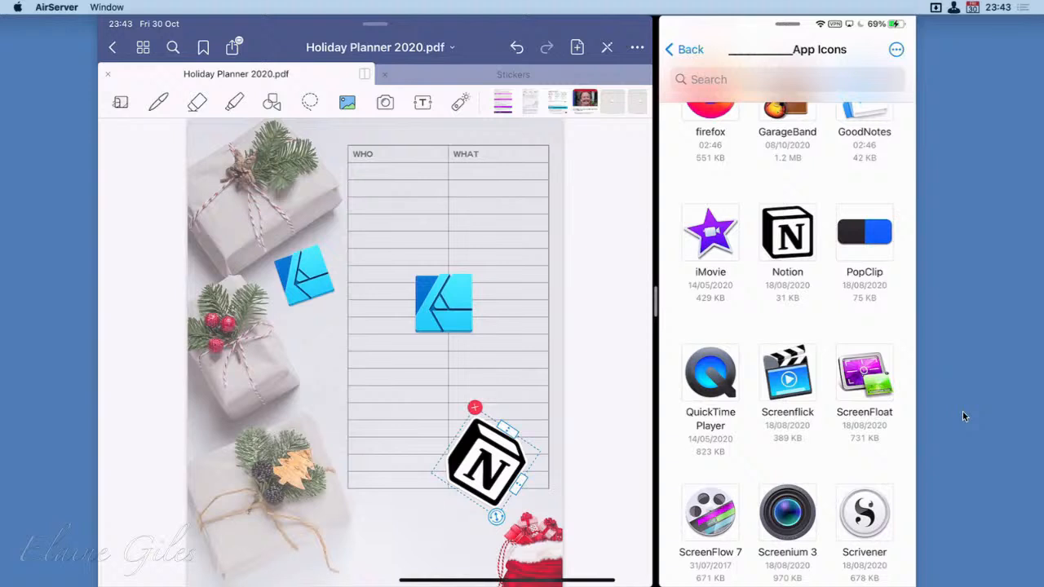
scroll(787, 342, up, 5)
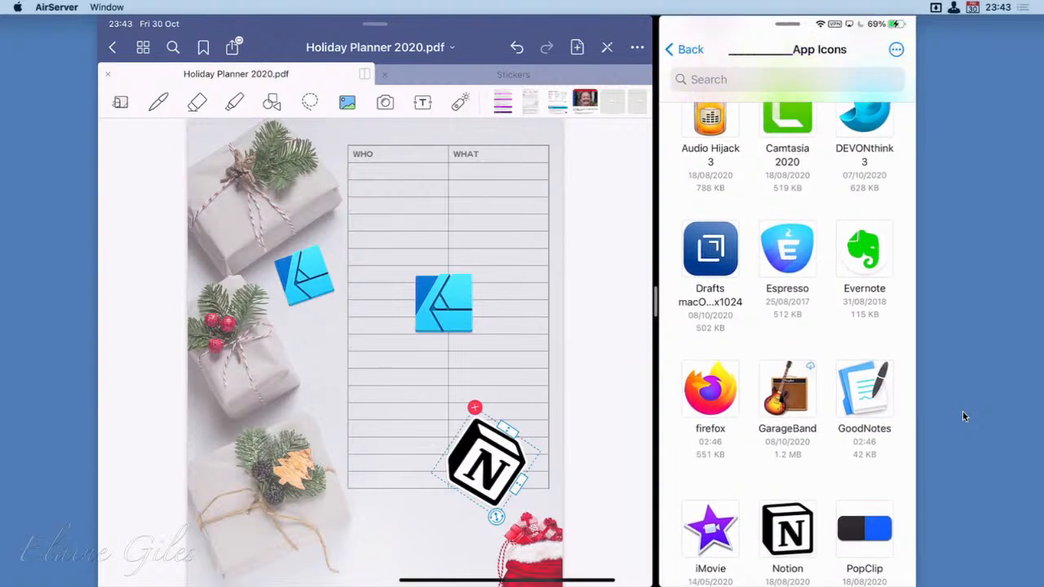
scroll(375, 351, down, 1)
click(442, 302)
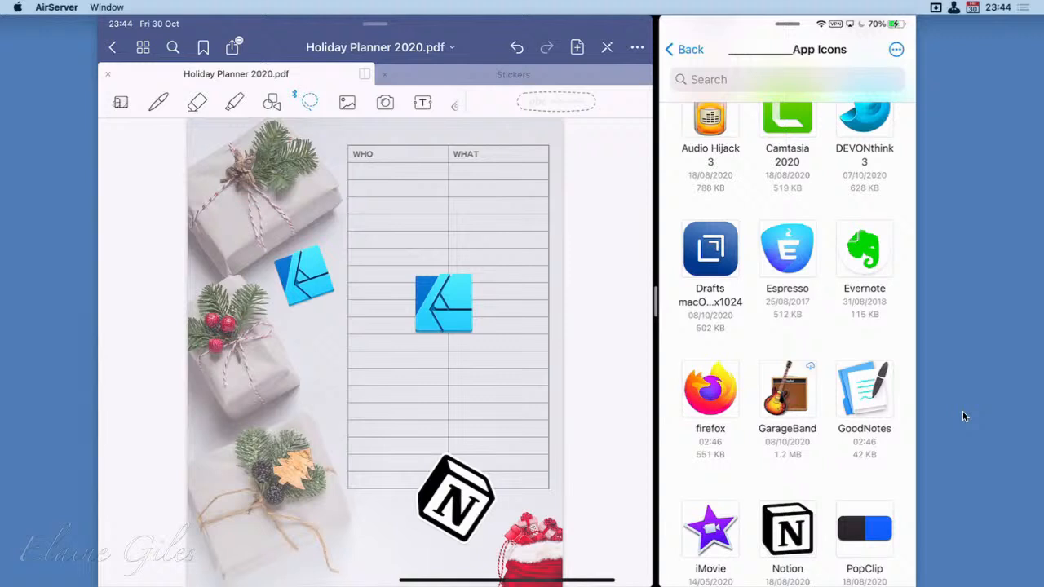
Turn back to the planner's Menu page and close the Files split view so the planner fills the screen
scroll(375, 352, left, 5)
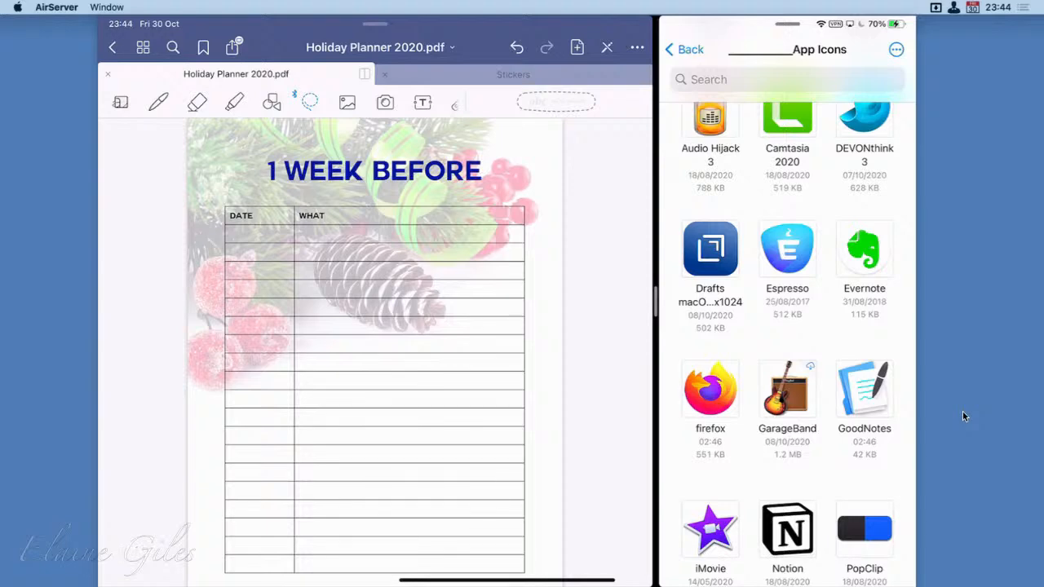
scroll(375, 352, left, 5)
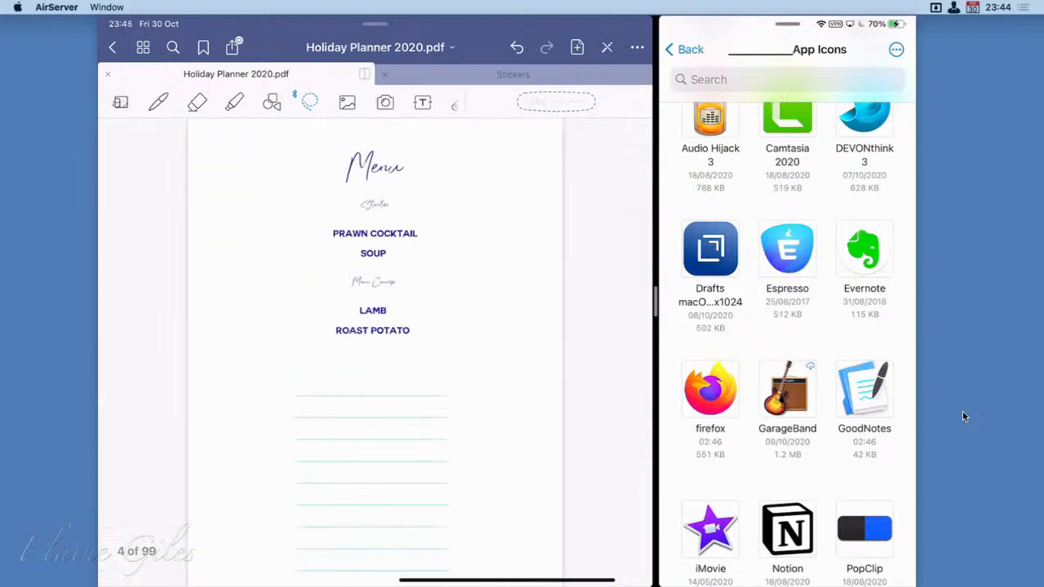
drag(655, 302, 911, 302)
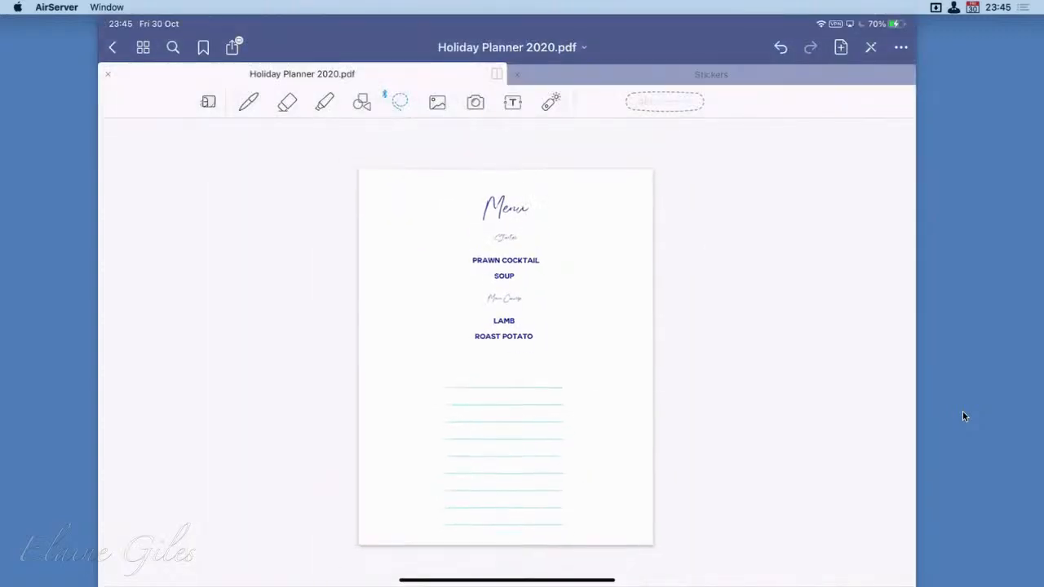
Select the Menu page, page 4, among the planner's page thumbnails and copy it
click(142, 47)
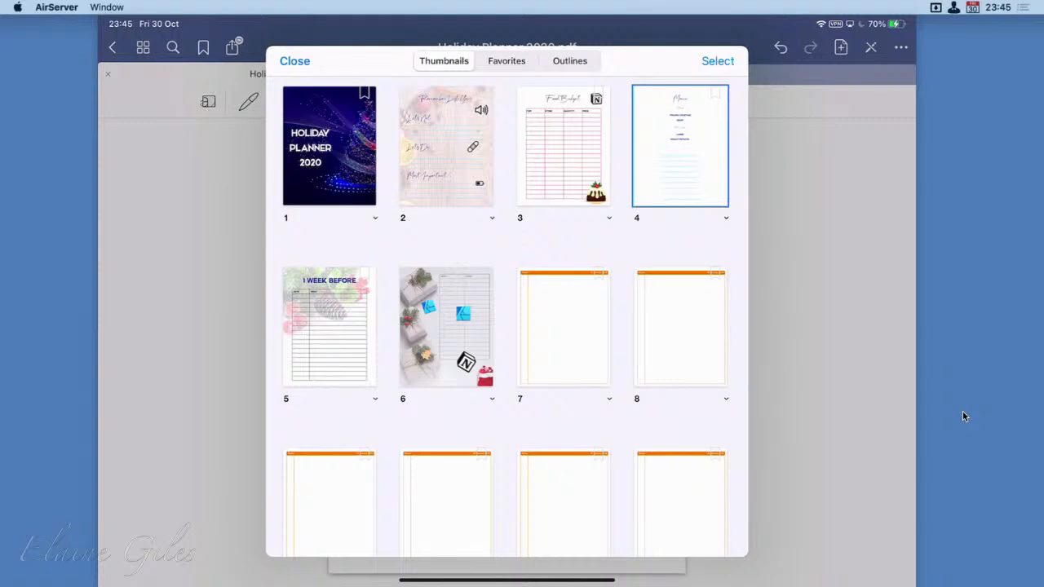
click(717, 62)
click(681, 253)
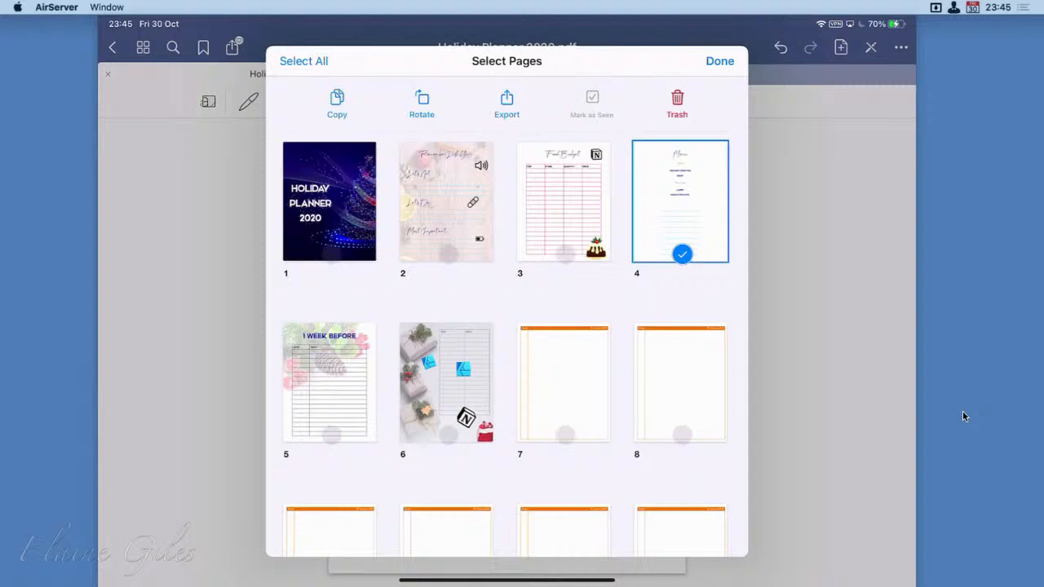
click(337, 104)
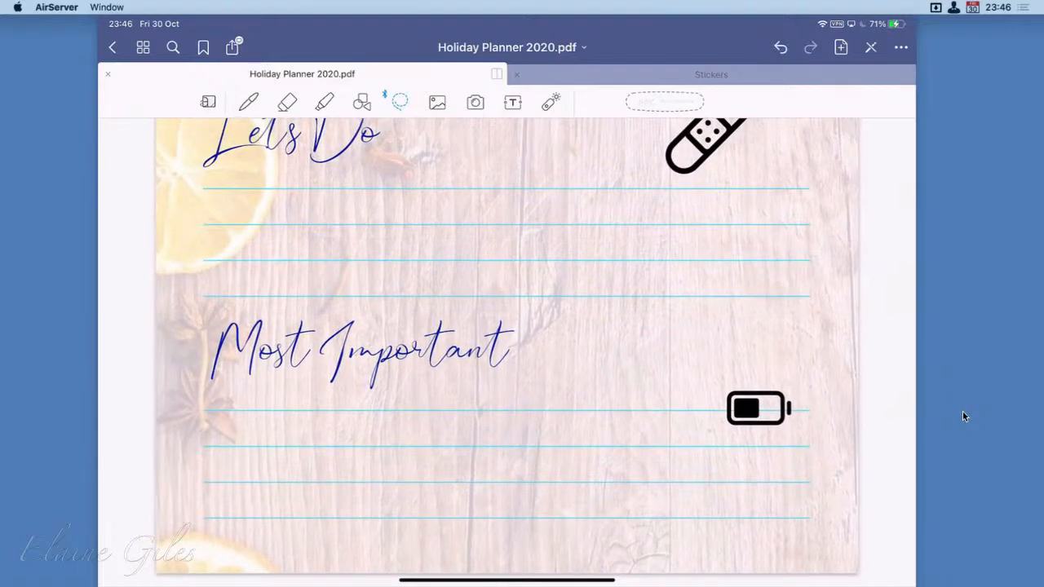
scroll(507, 352, up, 4)
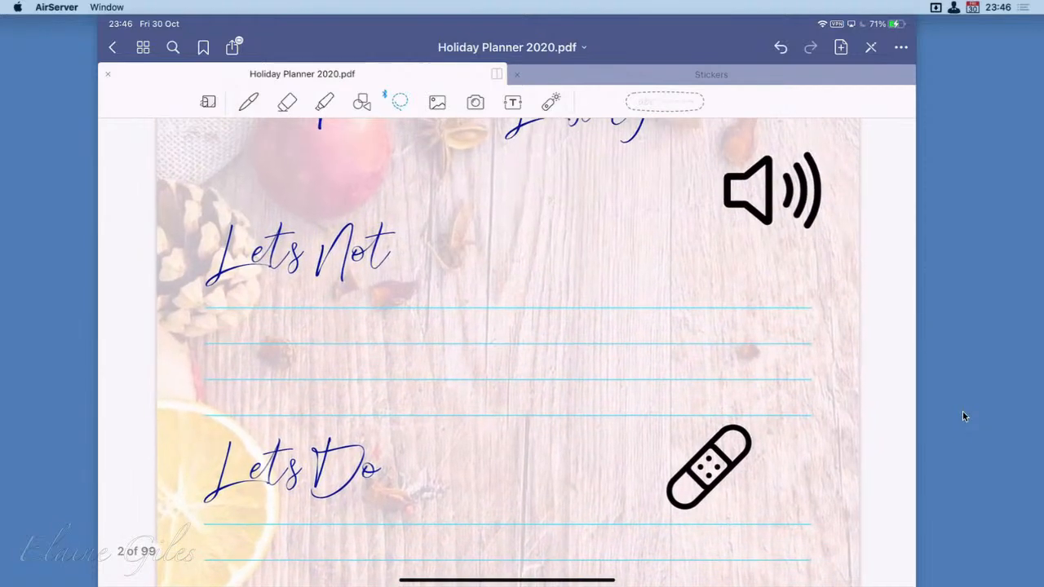
scroll(507, 352, down, 3)
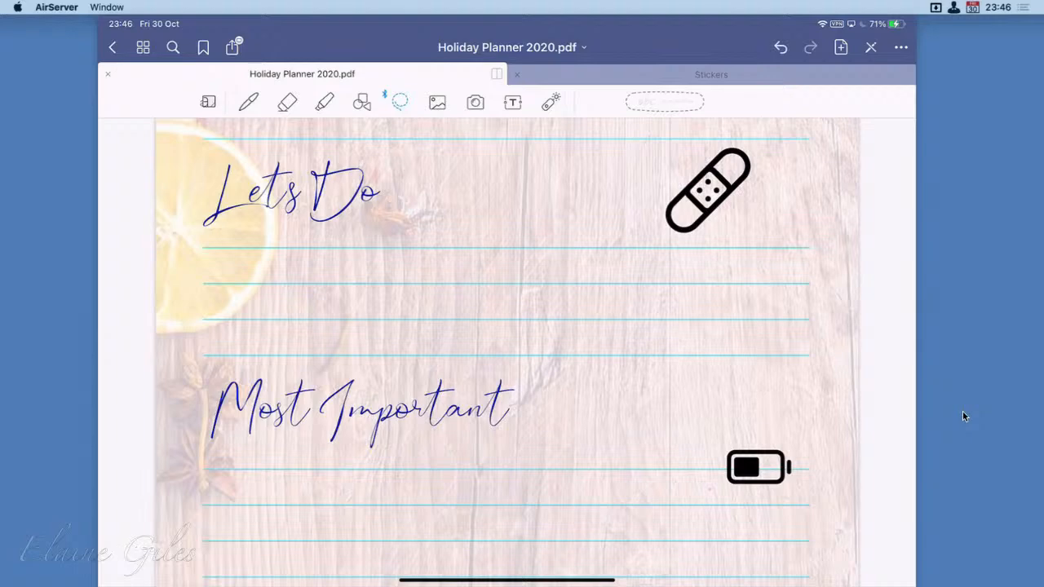
scroll(507, 352, down, 5)
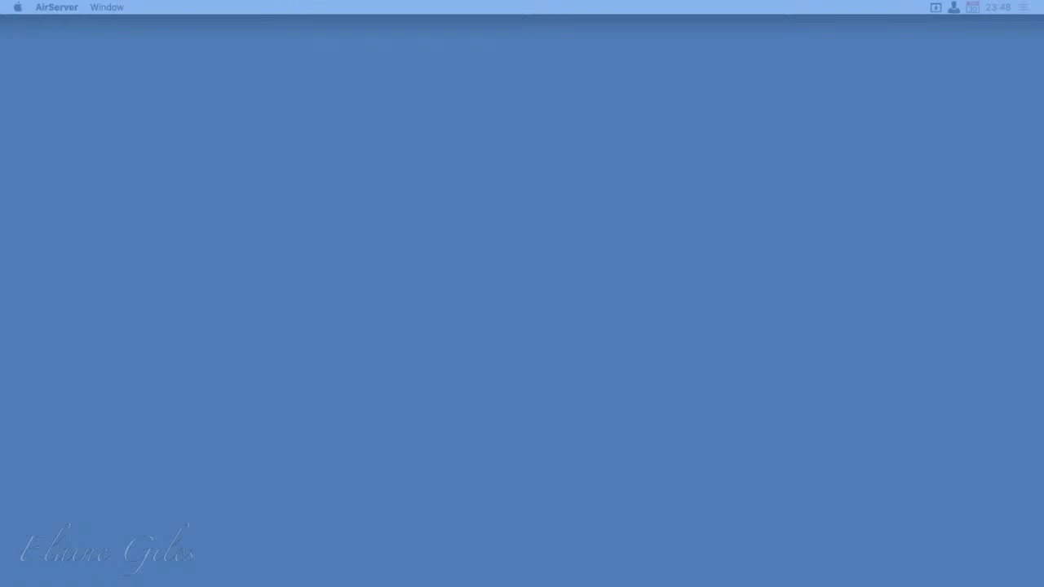
Switch to Finder on the Mac
key(super+Tab)
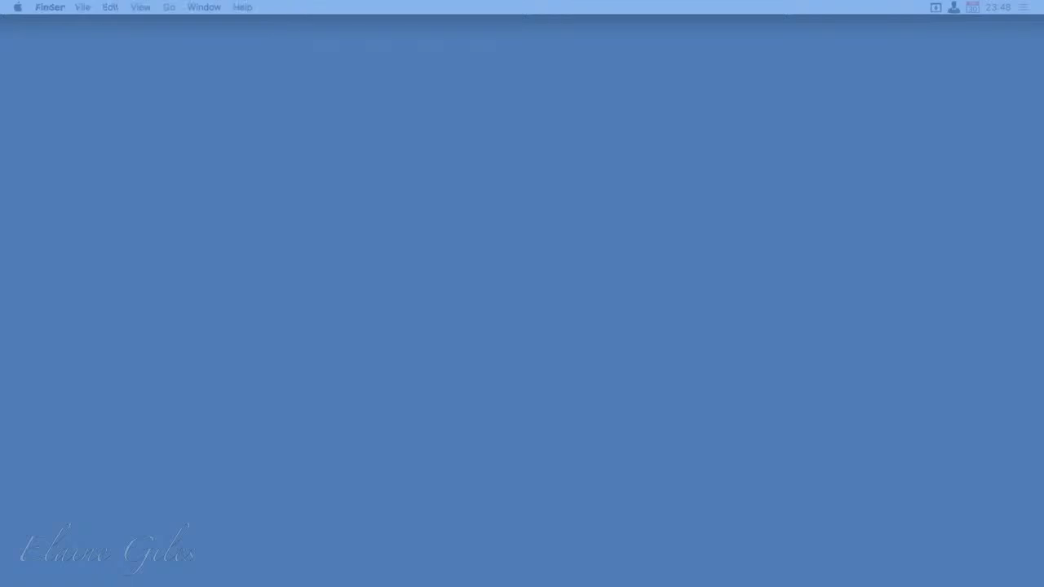